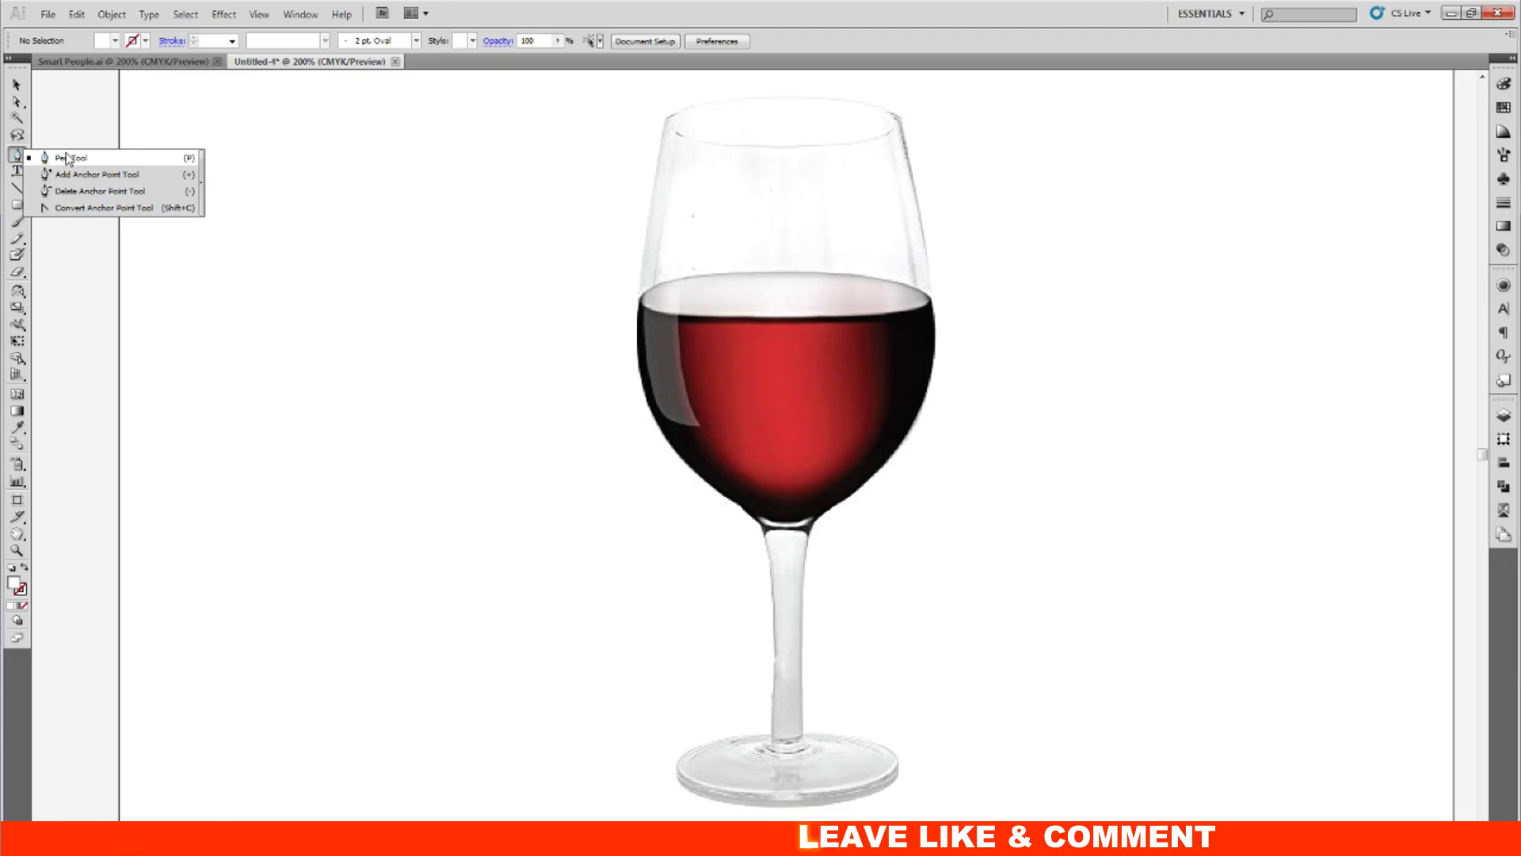
Step: Choose the Pen Tool from the toolbar's pen flyout
{"action": "left_click", "coordinate": [67, 159]}
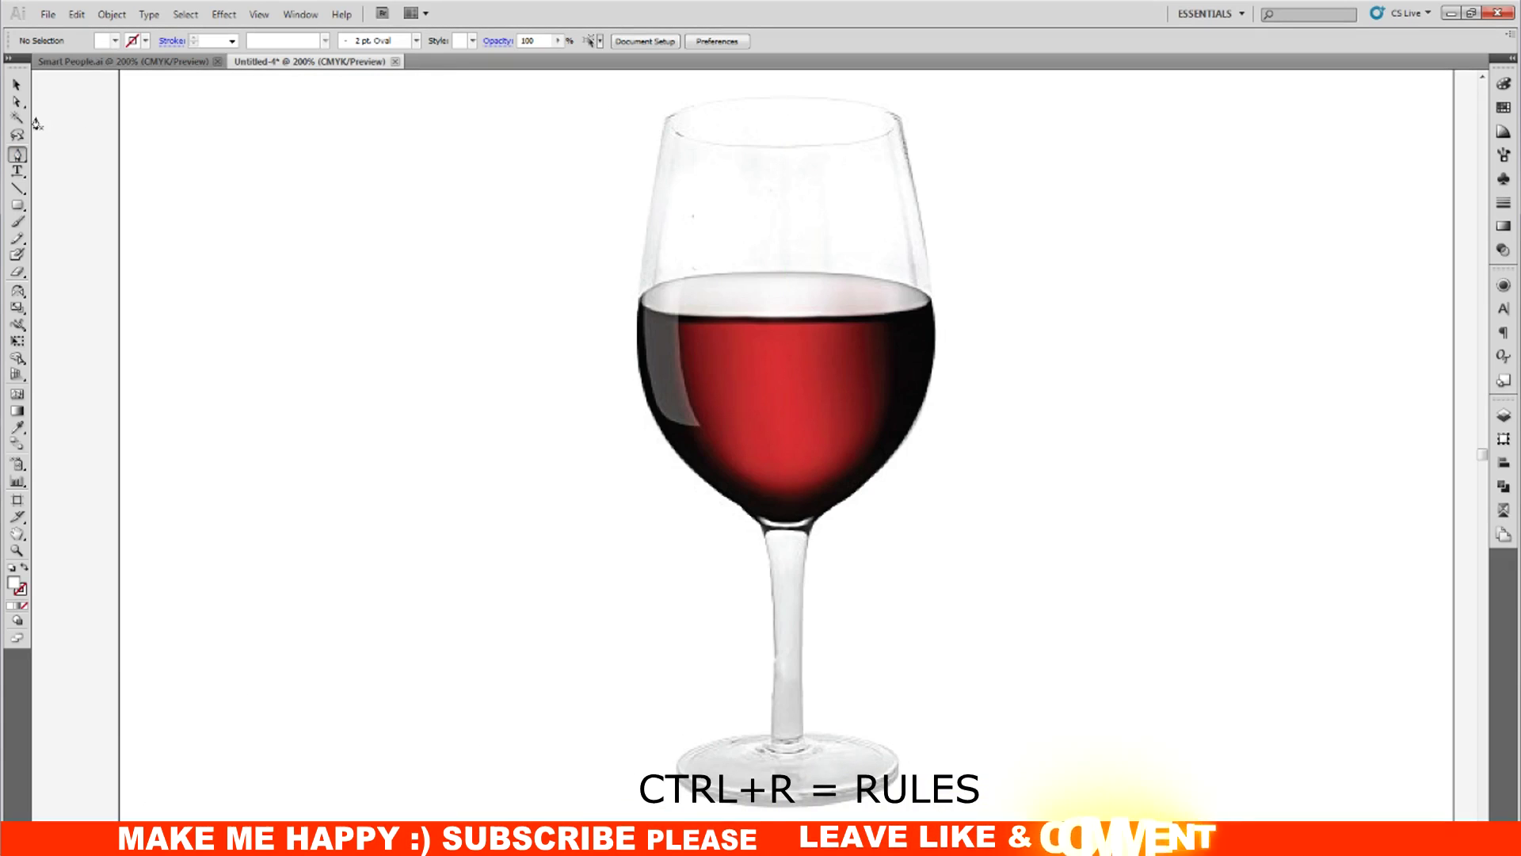
Step: Show the rulers and drop a vertical guide through the glass centre
{"action": "key", "text": "ctrl+r"}
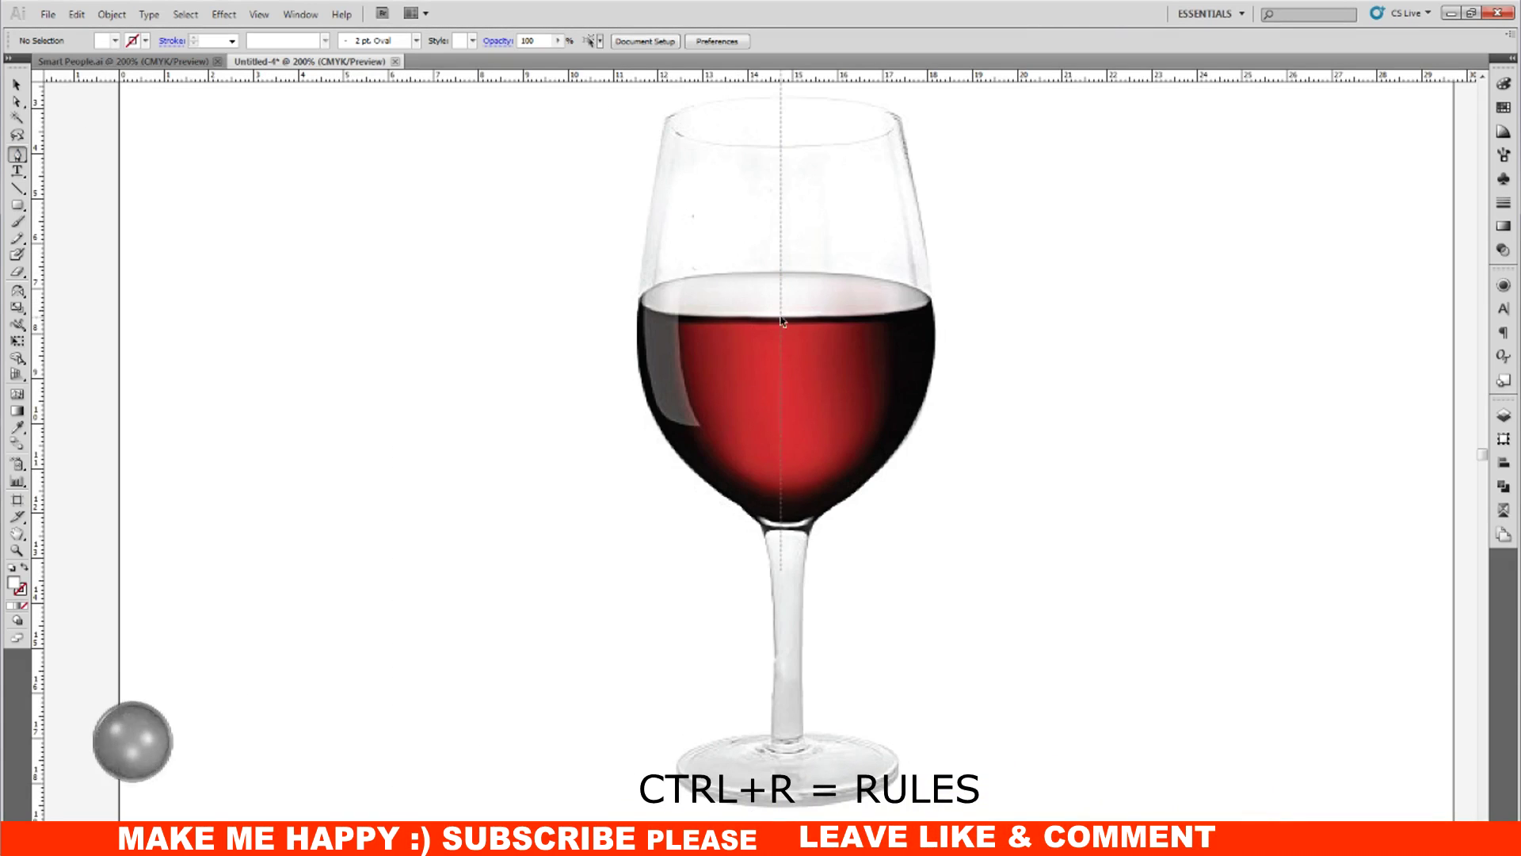
{"action": "left_click_drag", "start_coordinate": [788, 334], "coordinate": [786, 341]}
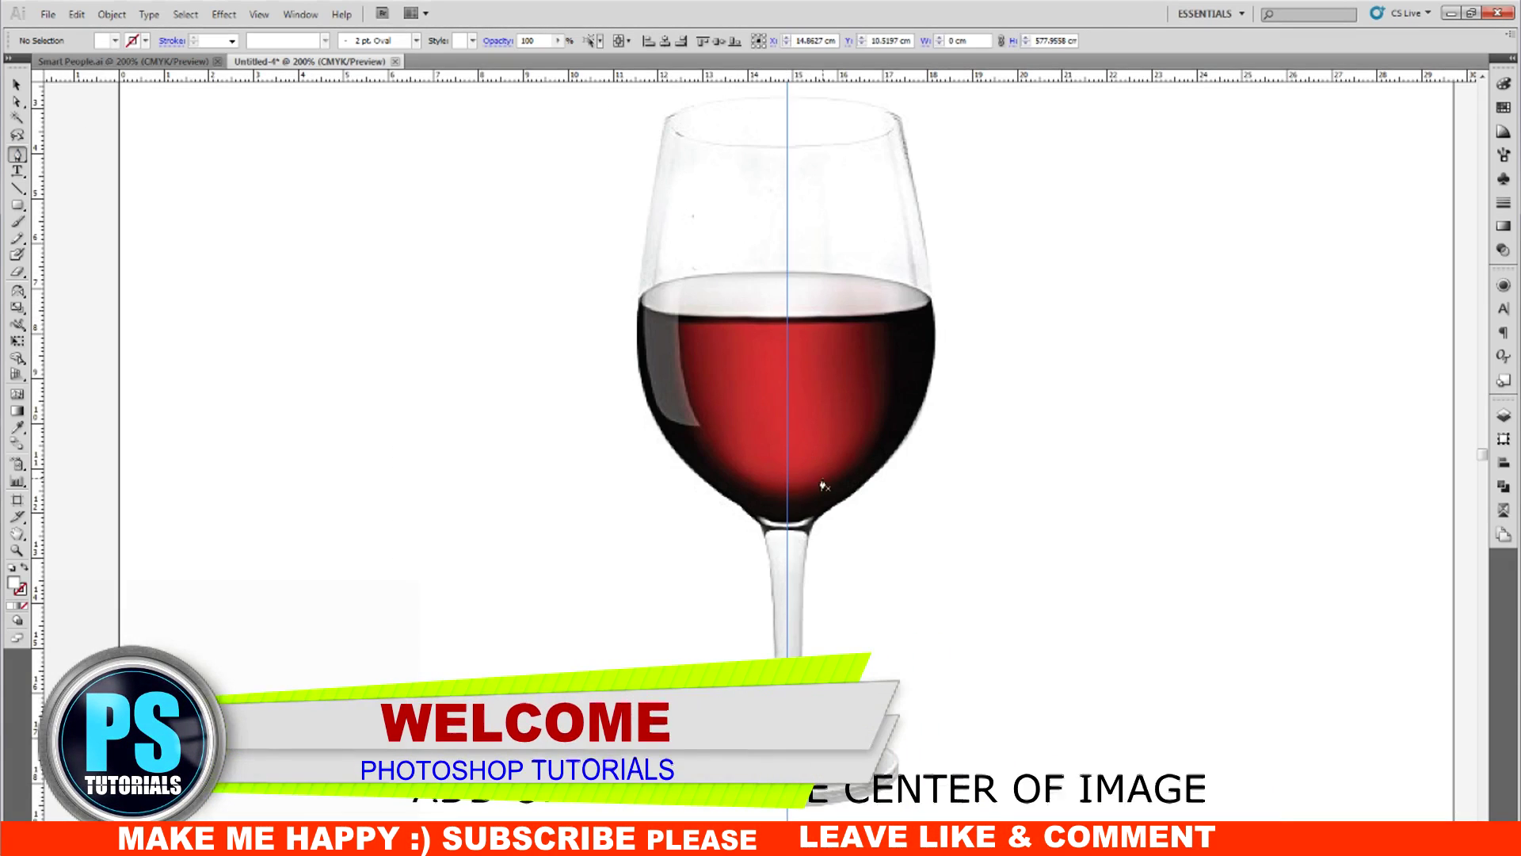
{"action": "scroll", "coordinate": [804, 422], "scroll_direction": "up", "scroll_amount": 2}
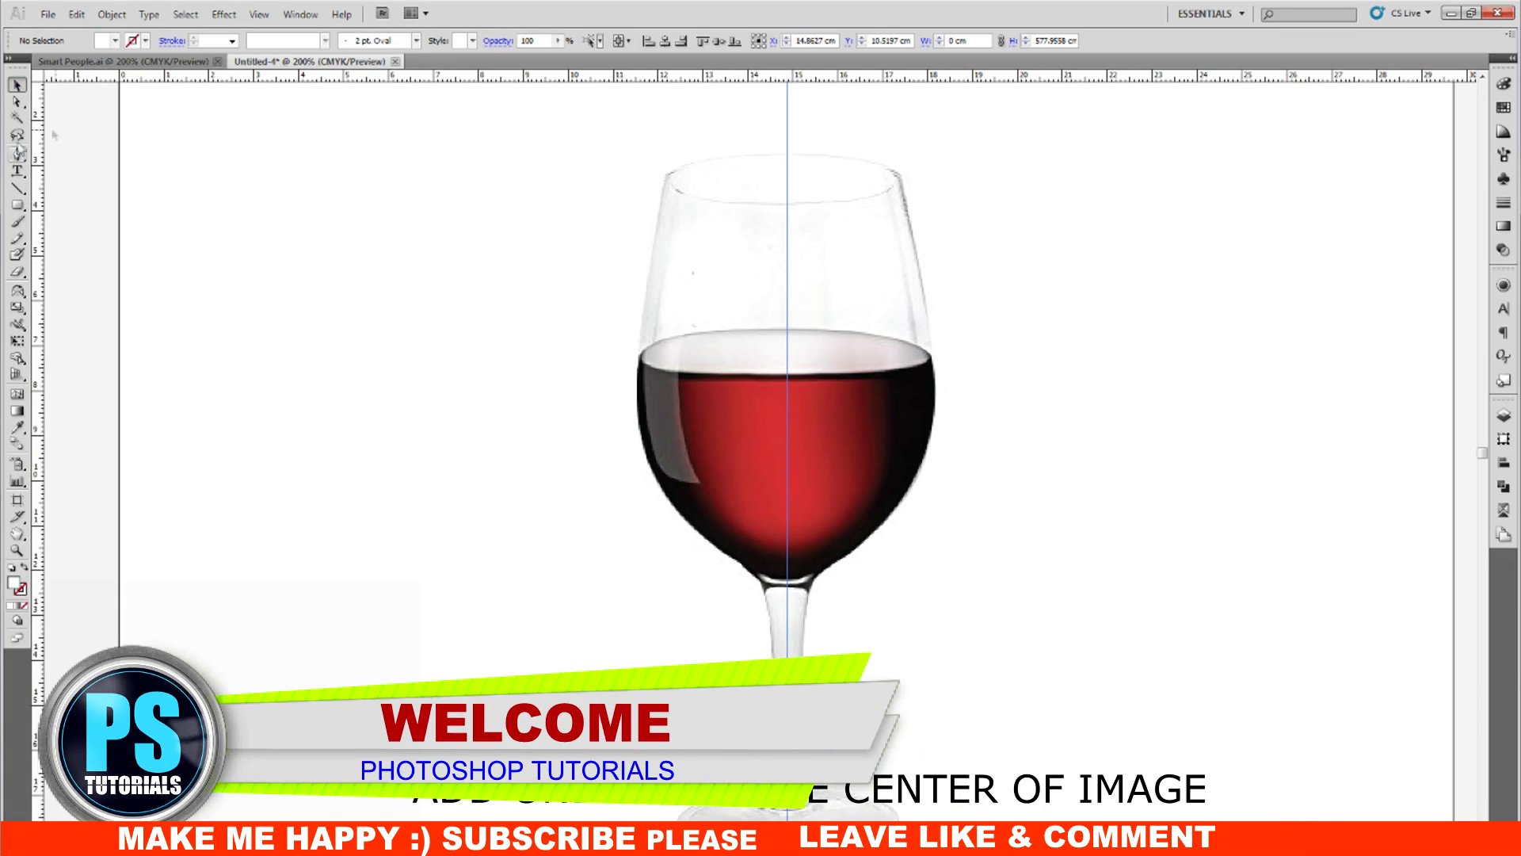
{"action": "scroll", "coordinate": [730, 312], "scroll_direction": "up", "scroll_amount": 2}
Step: Deselect the guide and start a Pen path at the rim on the guide
{"action": "key", "text": "a"}
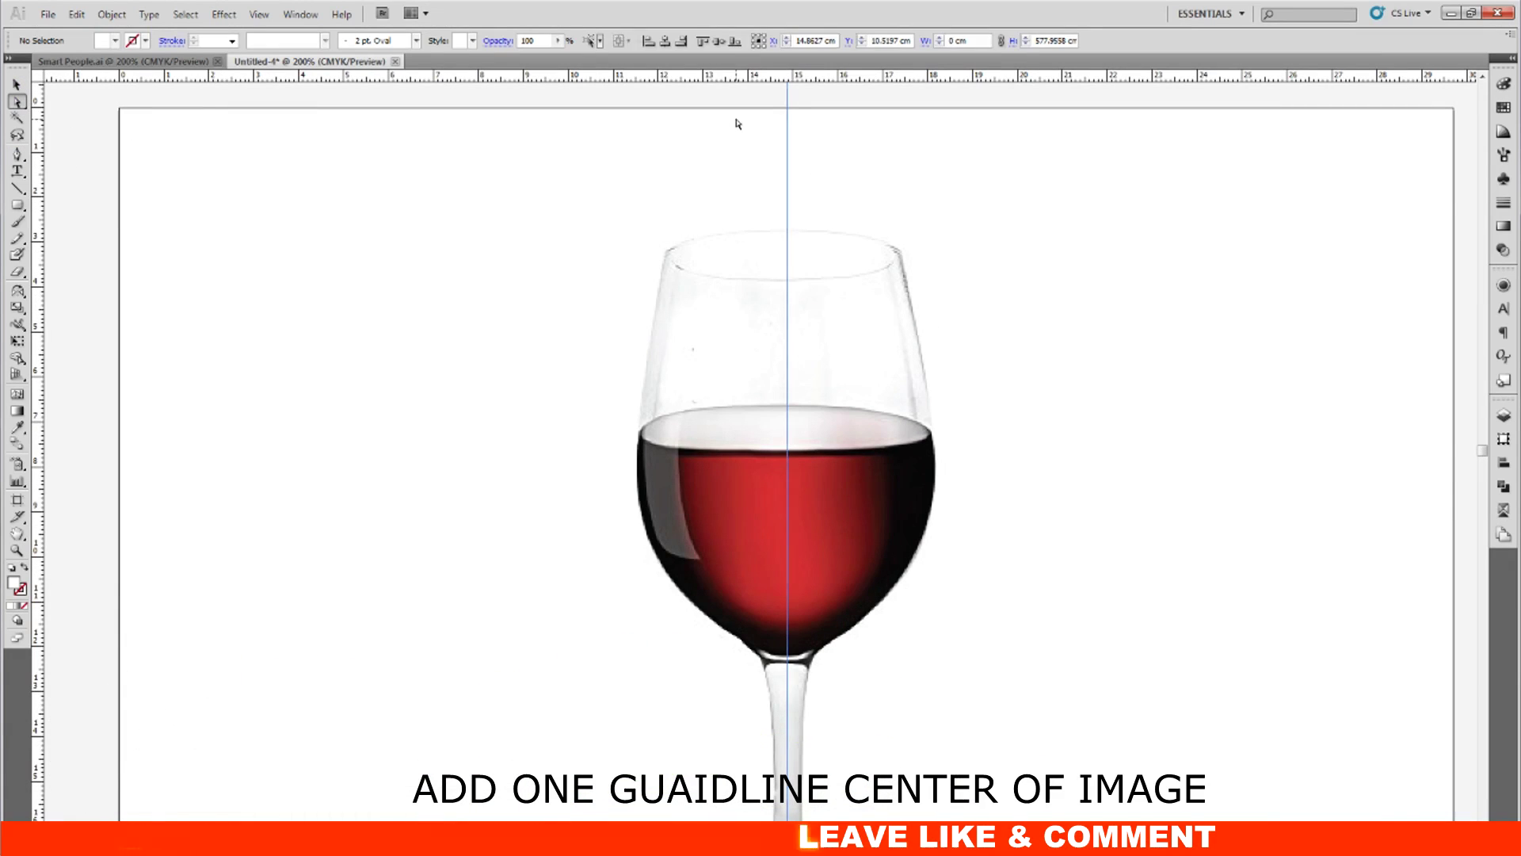
{"action": "left_click", "coordinate": [852, 169]}
{"action": "key", "text": "p"}
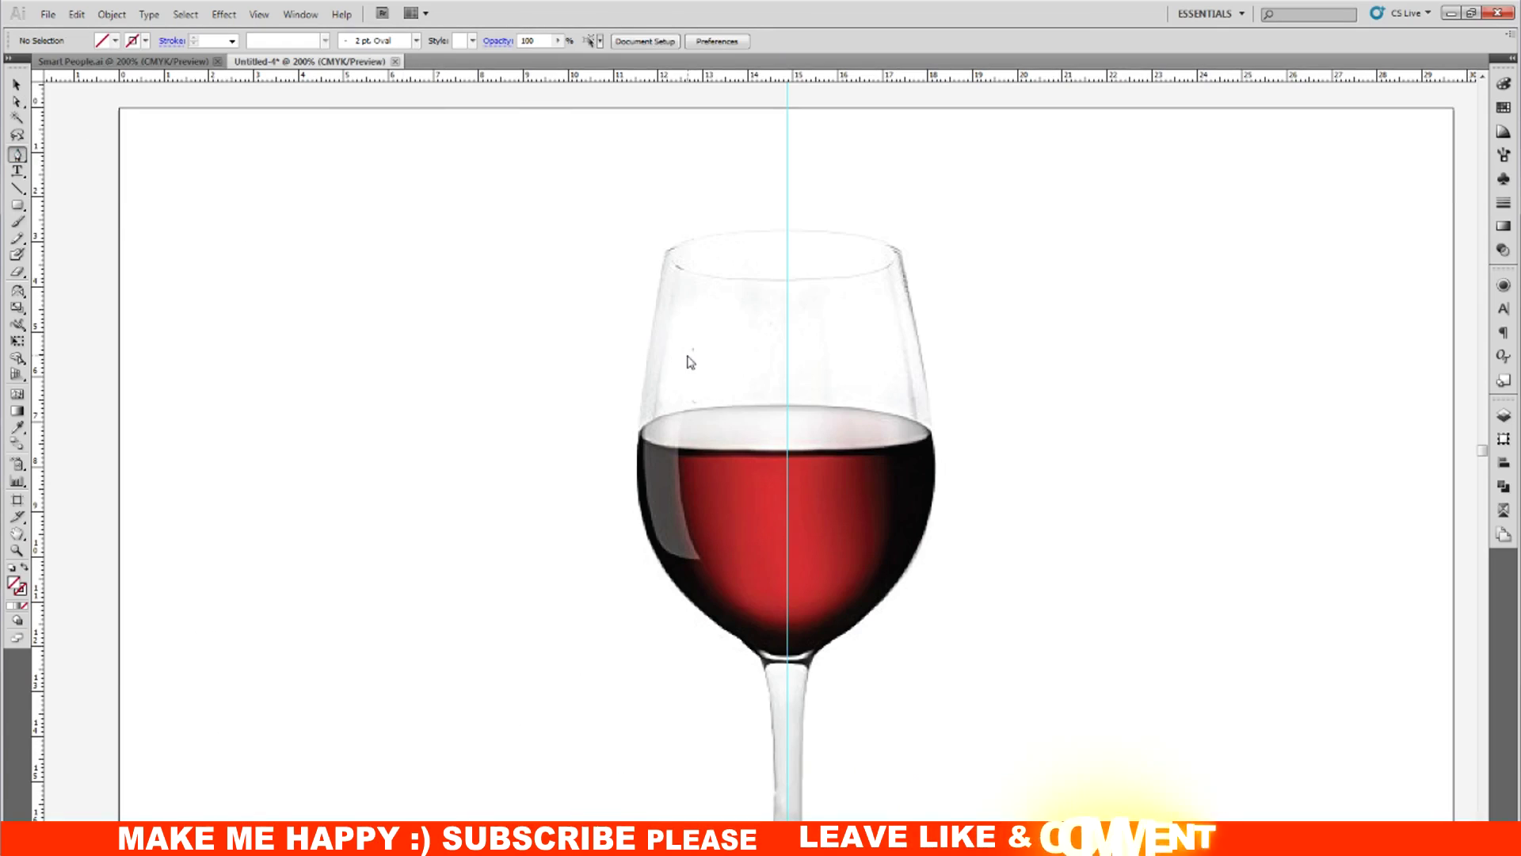
{"action": "left_click", "coordinate": [786, 230]}
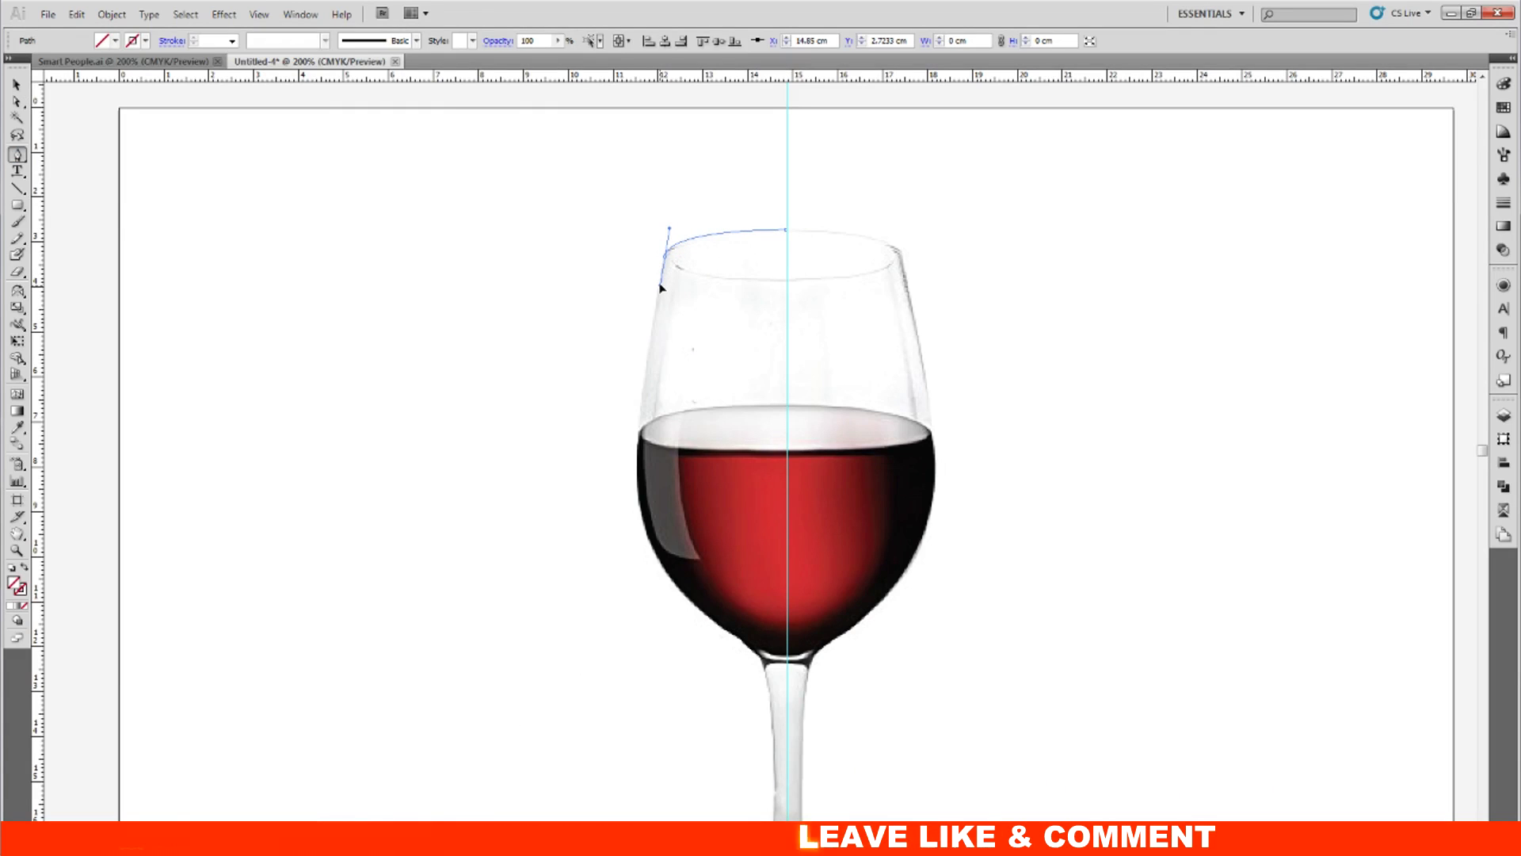
Step: Trace curved anchors along the rim, the bowl's left side and down the stem
{"action": "left_click_drag", "start_coordinate": [660, 288], "coordinate": [660, 286]}
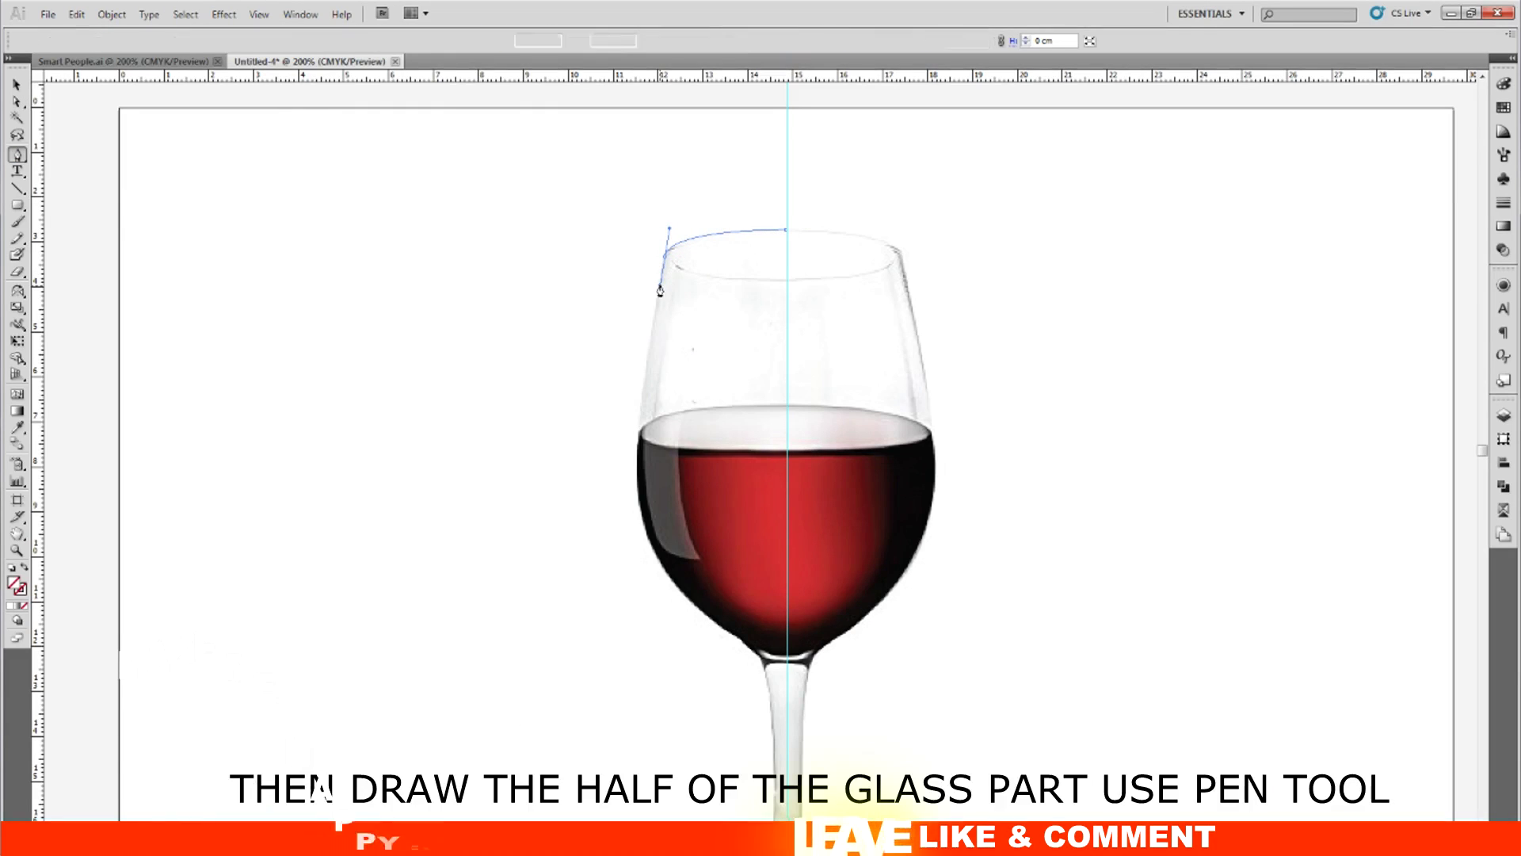
{"action": "left_click", "coordinate": [638, 456]}
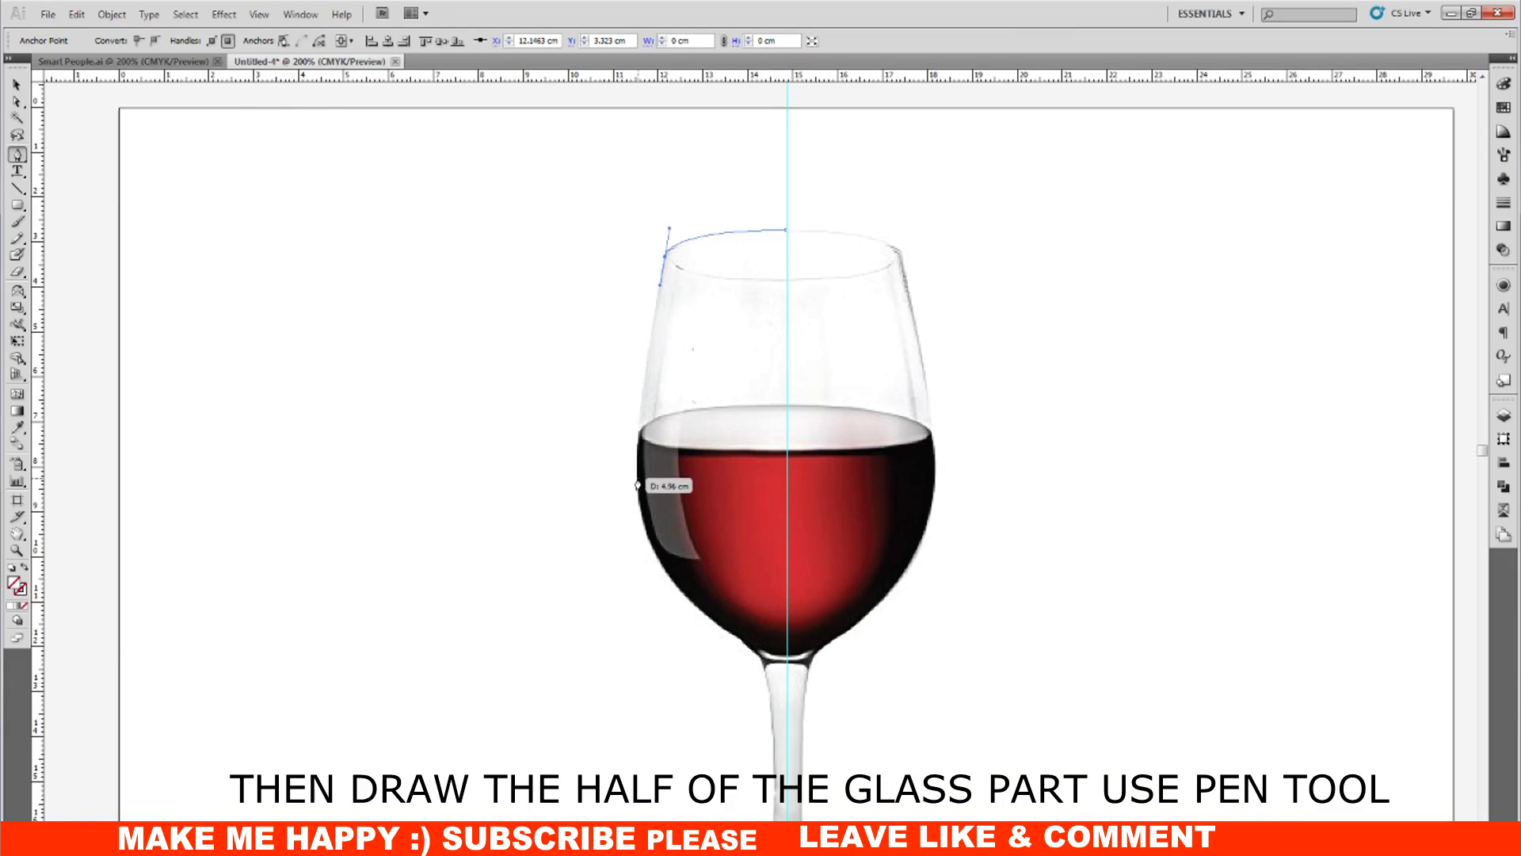
{"action": "left_click_drag", "start_coordinate": [641, 513], "coordinate": [644, 542]}
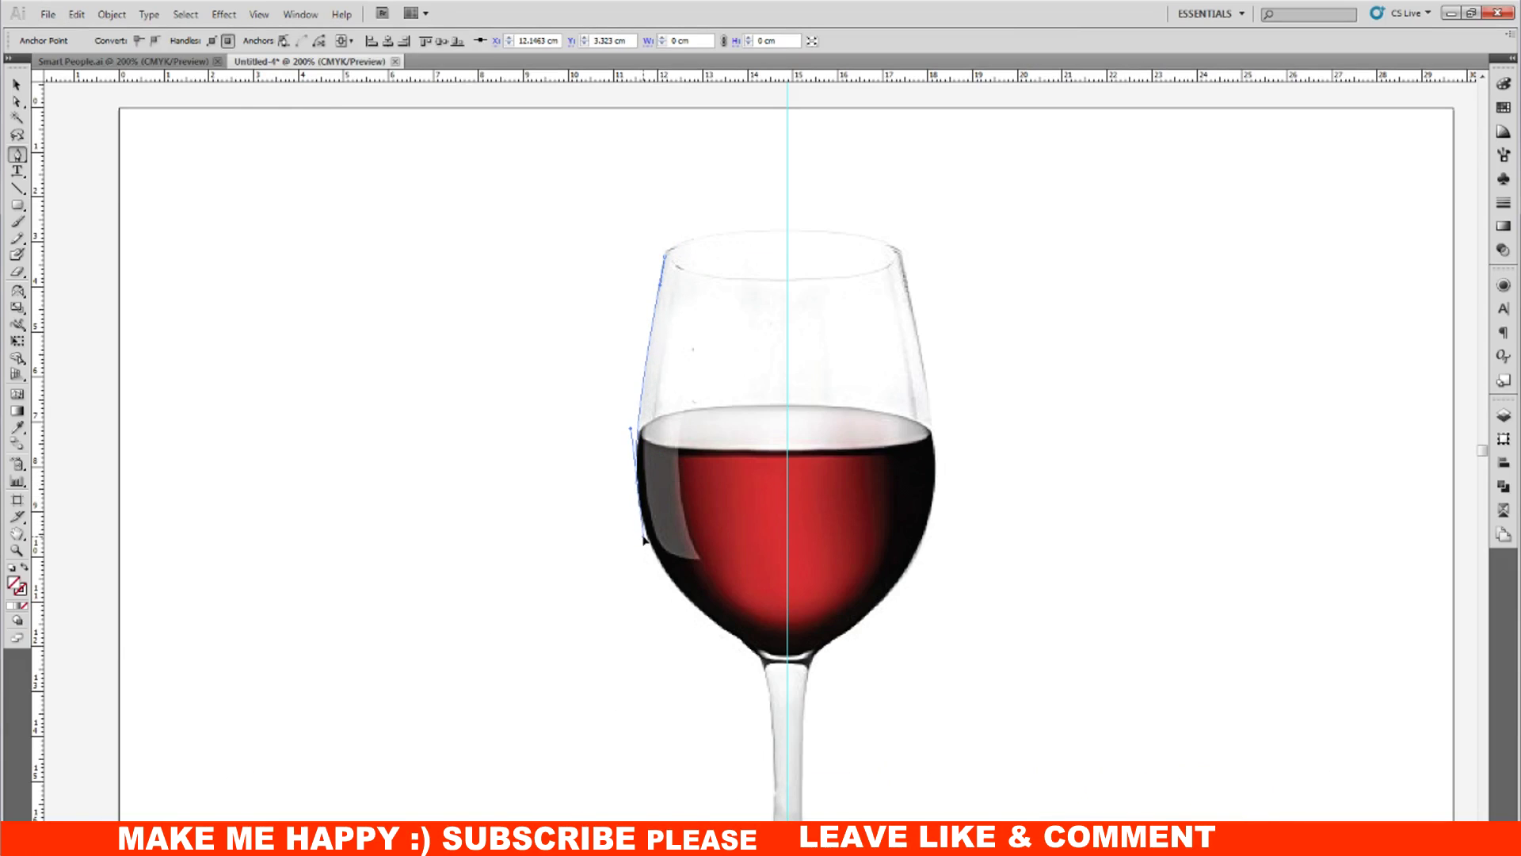
{"action": "scroll", "coordinate": [805, 636], "scroll_direction": "down", "scroll_amount": 3}
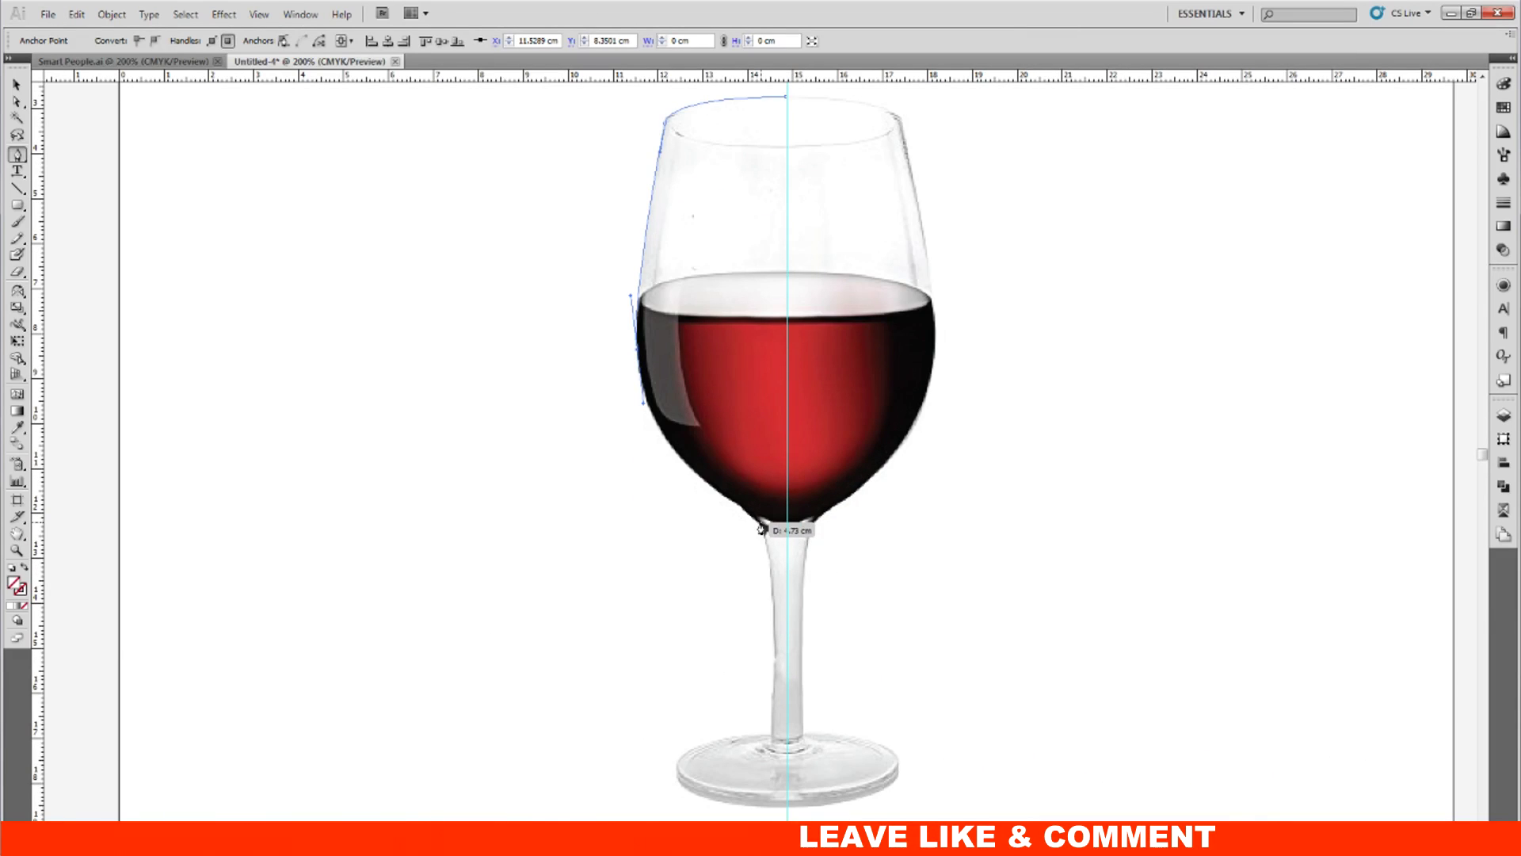
{"action": "left_click", "coordinate": [740, 509]}
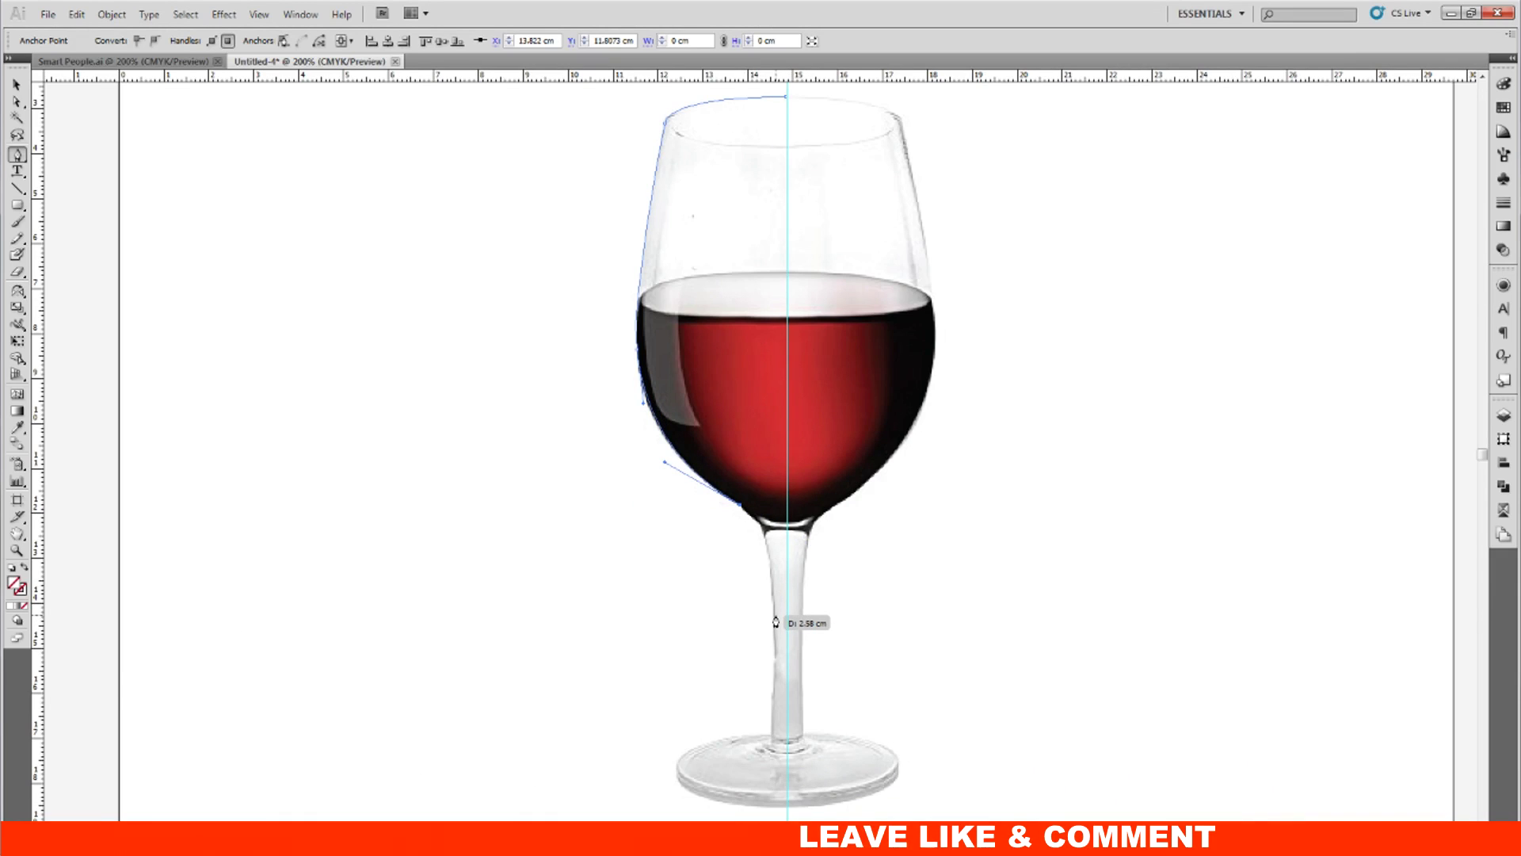
{"action": "left_click_drag", "start_coordinate": [775, 640], "coordinate": [772, 767]}
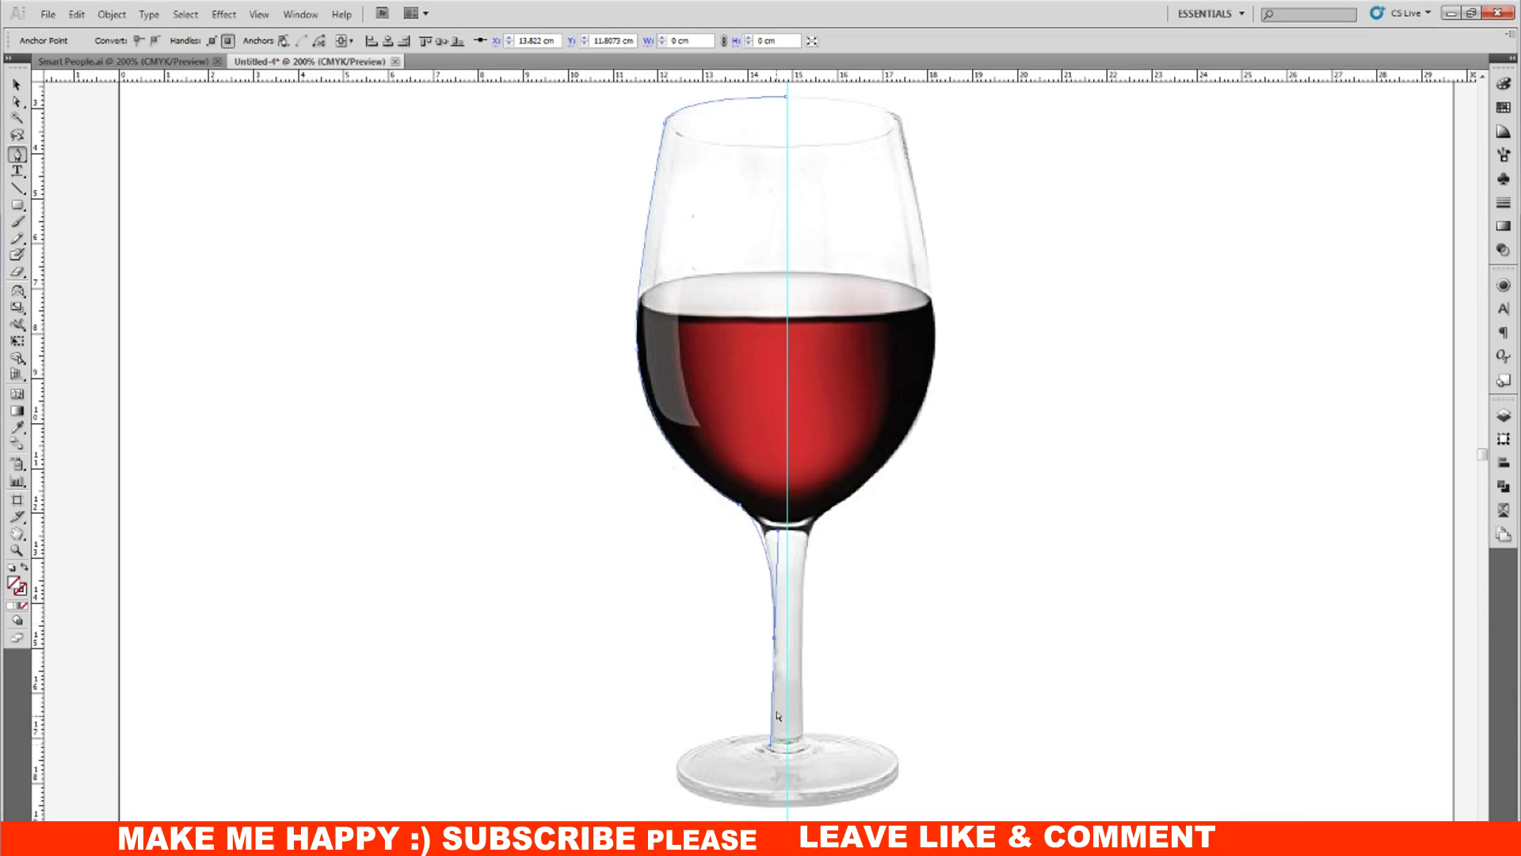
Step: At 400% zoom, finish the stem base on the guide and close the path at the rim
{"action": "key", "text": "ctrl+plus"}
{"action": "key", "text": "ctrl+plus"}
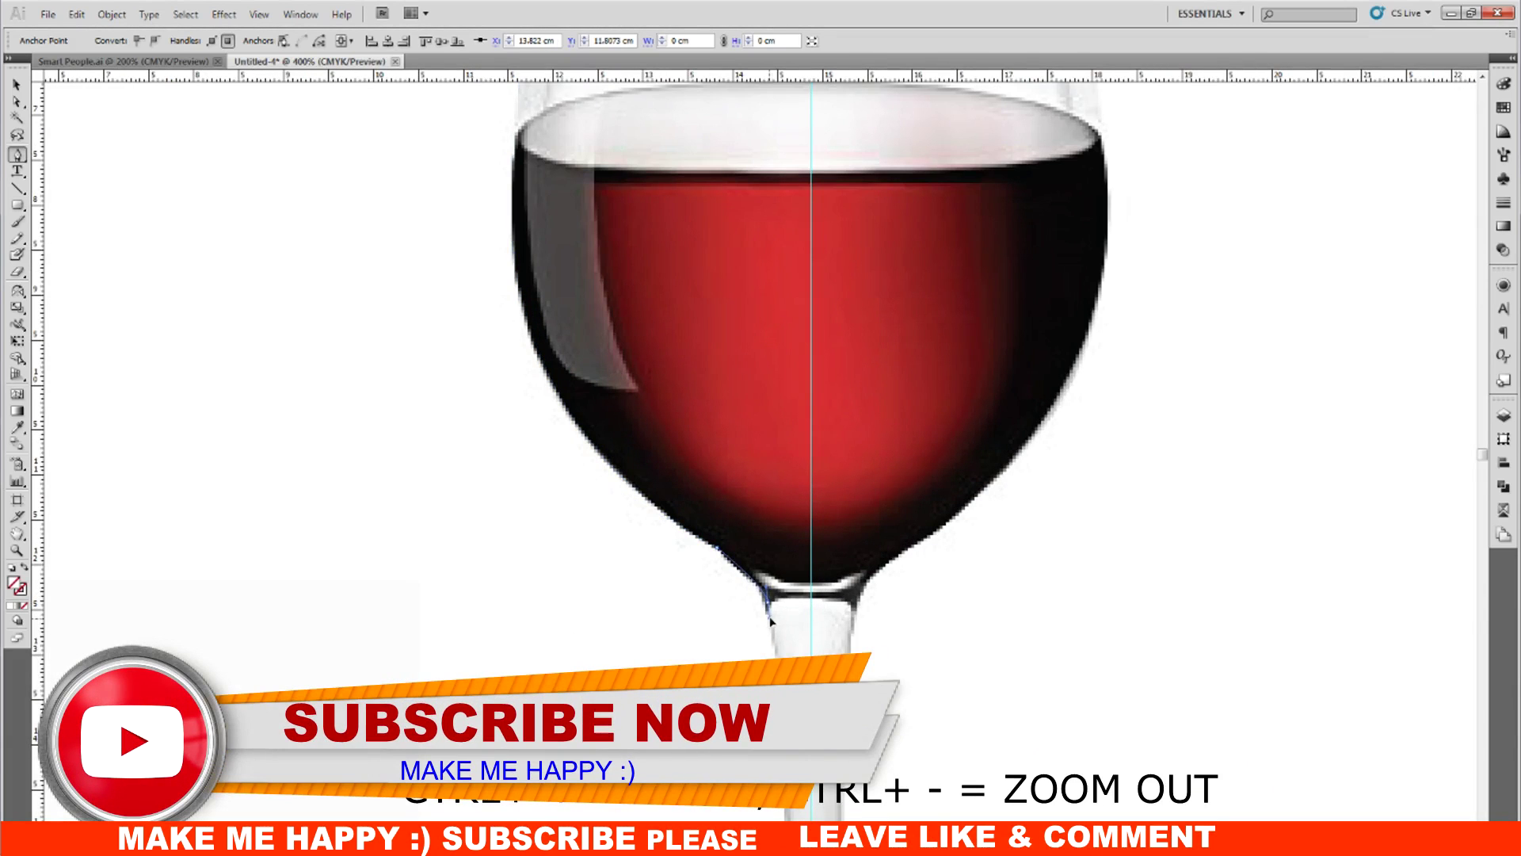
{"action": "scroll", "coordinate": [776, 626], "scroll_direction": "down", "scroll_amount": 5}
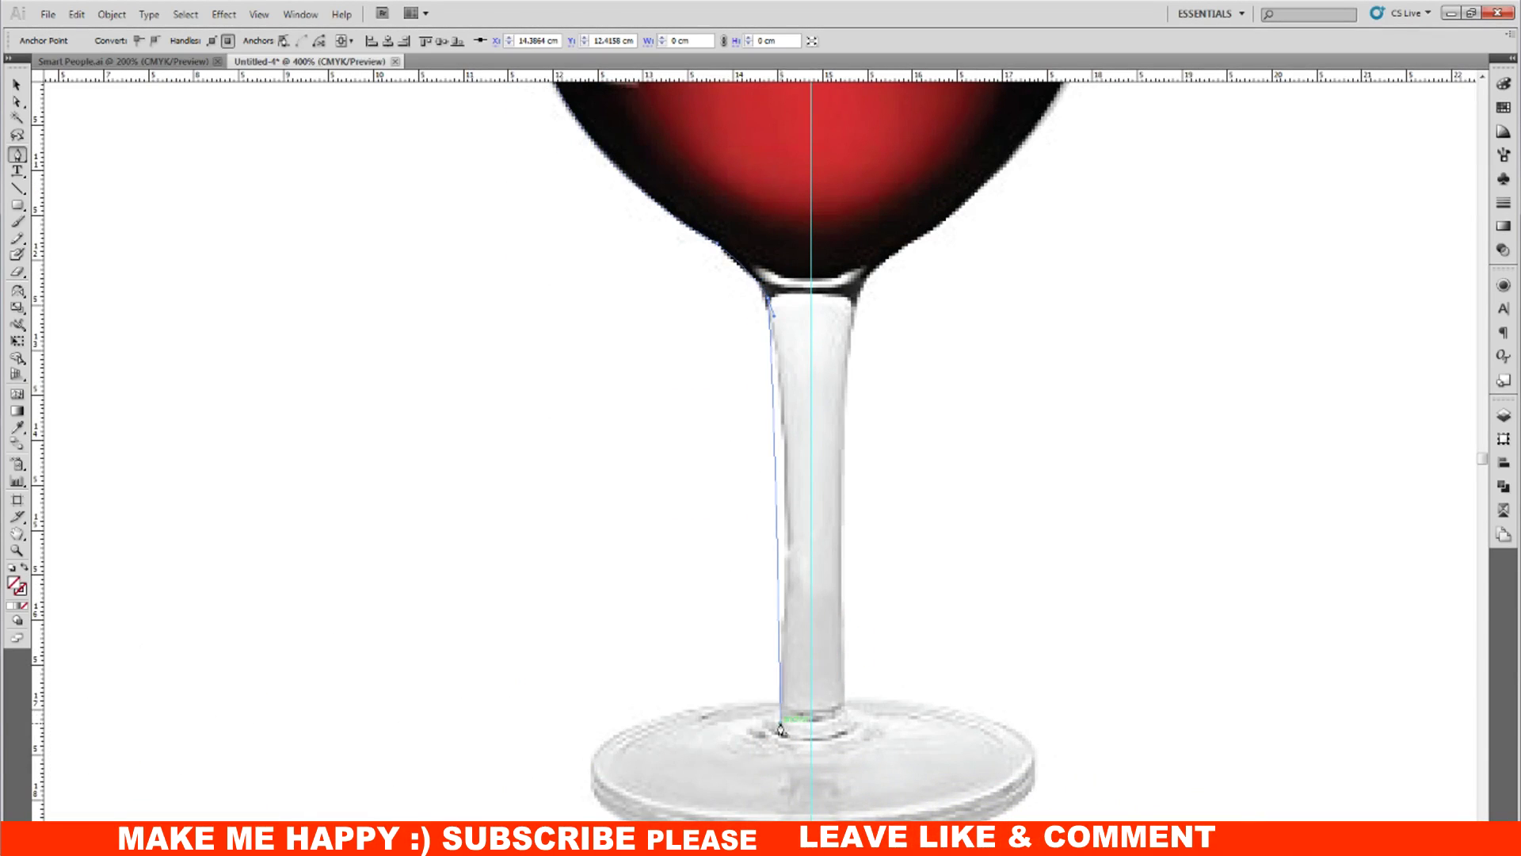
{"action": "scroll", "coordinate": [779, 804], "scroll_direction": "down", "scroll_amount": 2}
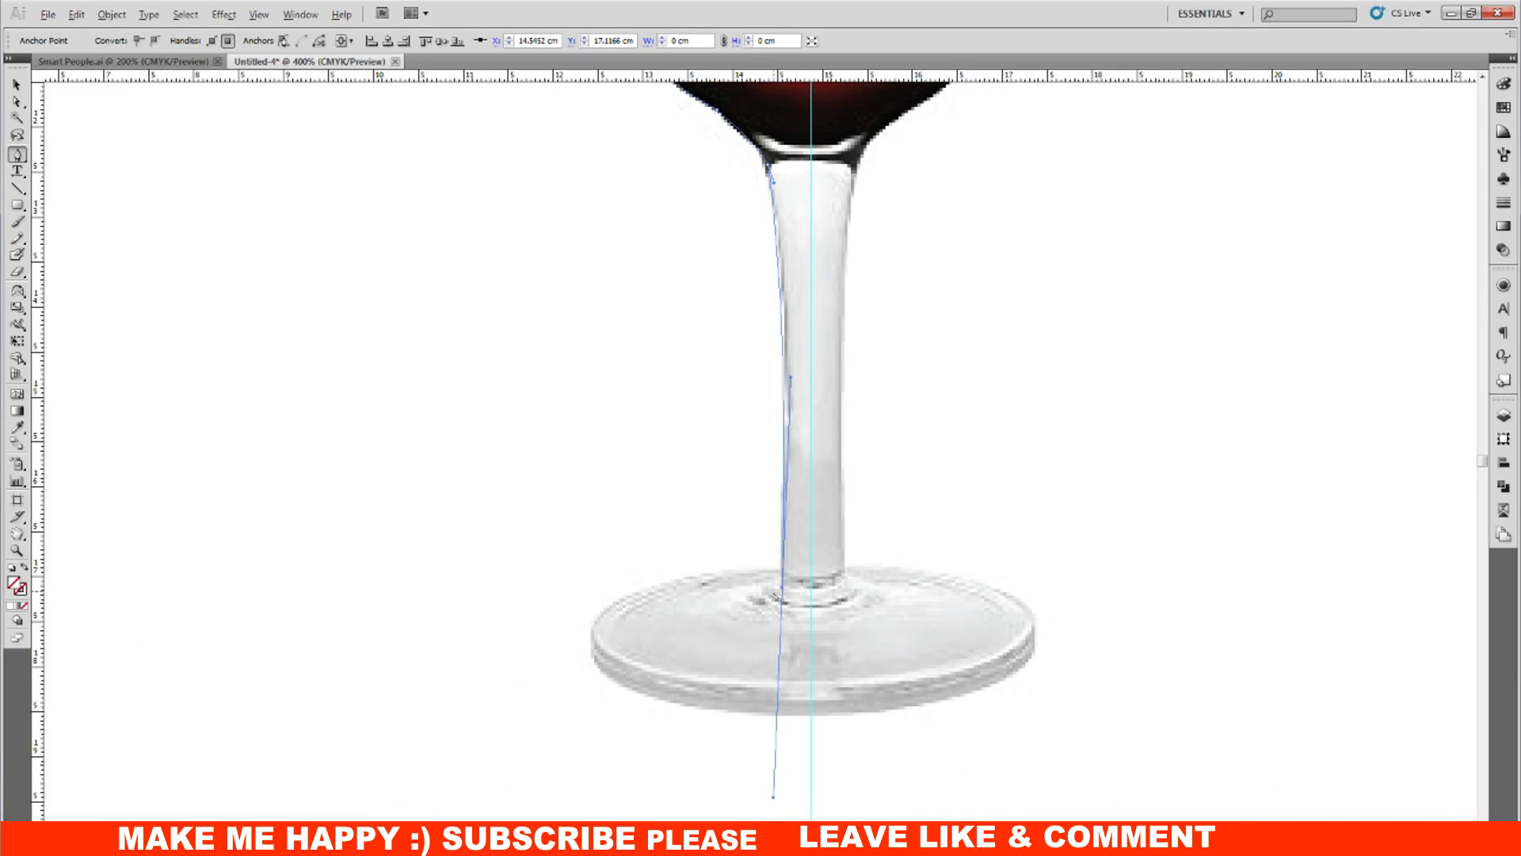
{"action": "left_click", "coordinate": [782, 590]}
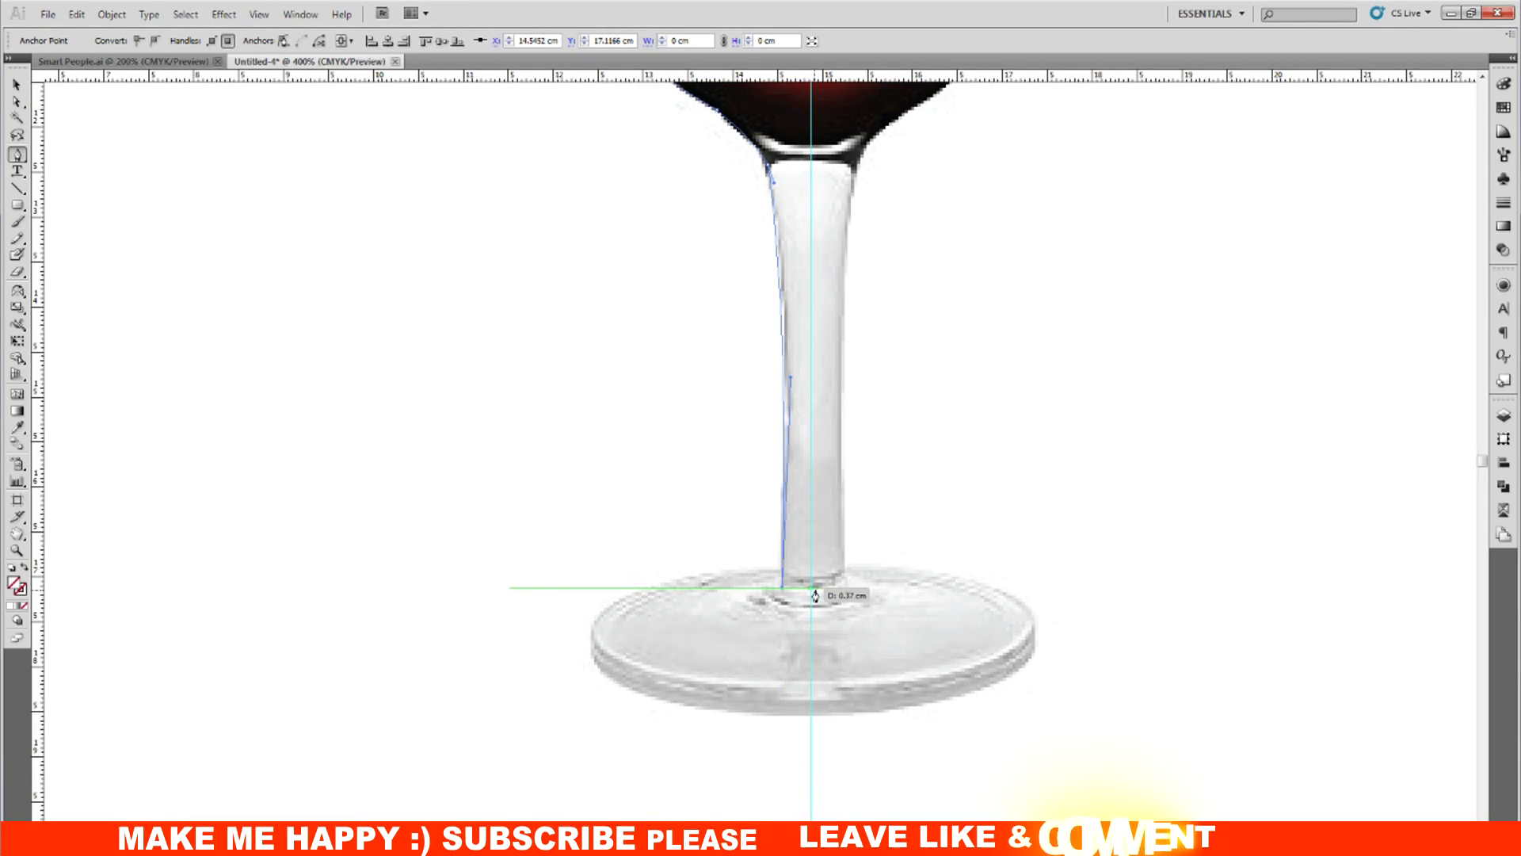
{"action": "left_click", "coordinate": [812, 587]}
{"action": "scroll", "coordinate": [816, 610], "scroll_direction": "up", "scroll_amount": 3}
{"action": "scroll", "coordinate": [824, 629], "scroll_direction": "up", "scroll_amount": 5}
{"action": "scroll", "coordinate": [824, 628], "scroll_direction": "up", "scroll_amount": 5}
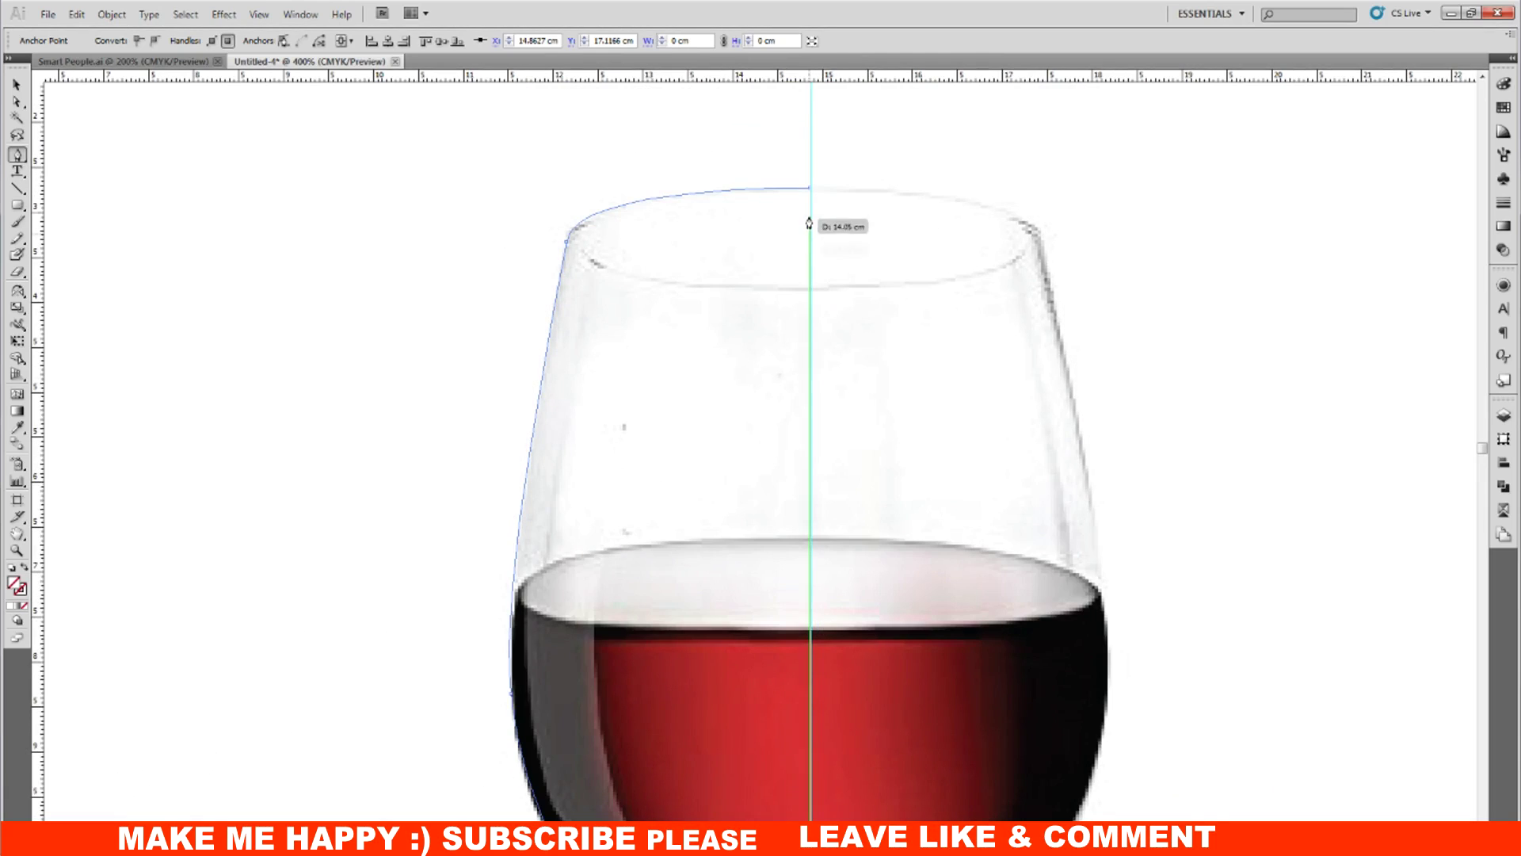
{"action": "left_click", "coordinate": [809, 189]}
Step: Zoom out and drag a duplicate of the half outline to the right
{"action": "key", "text": "v"}
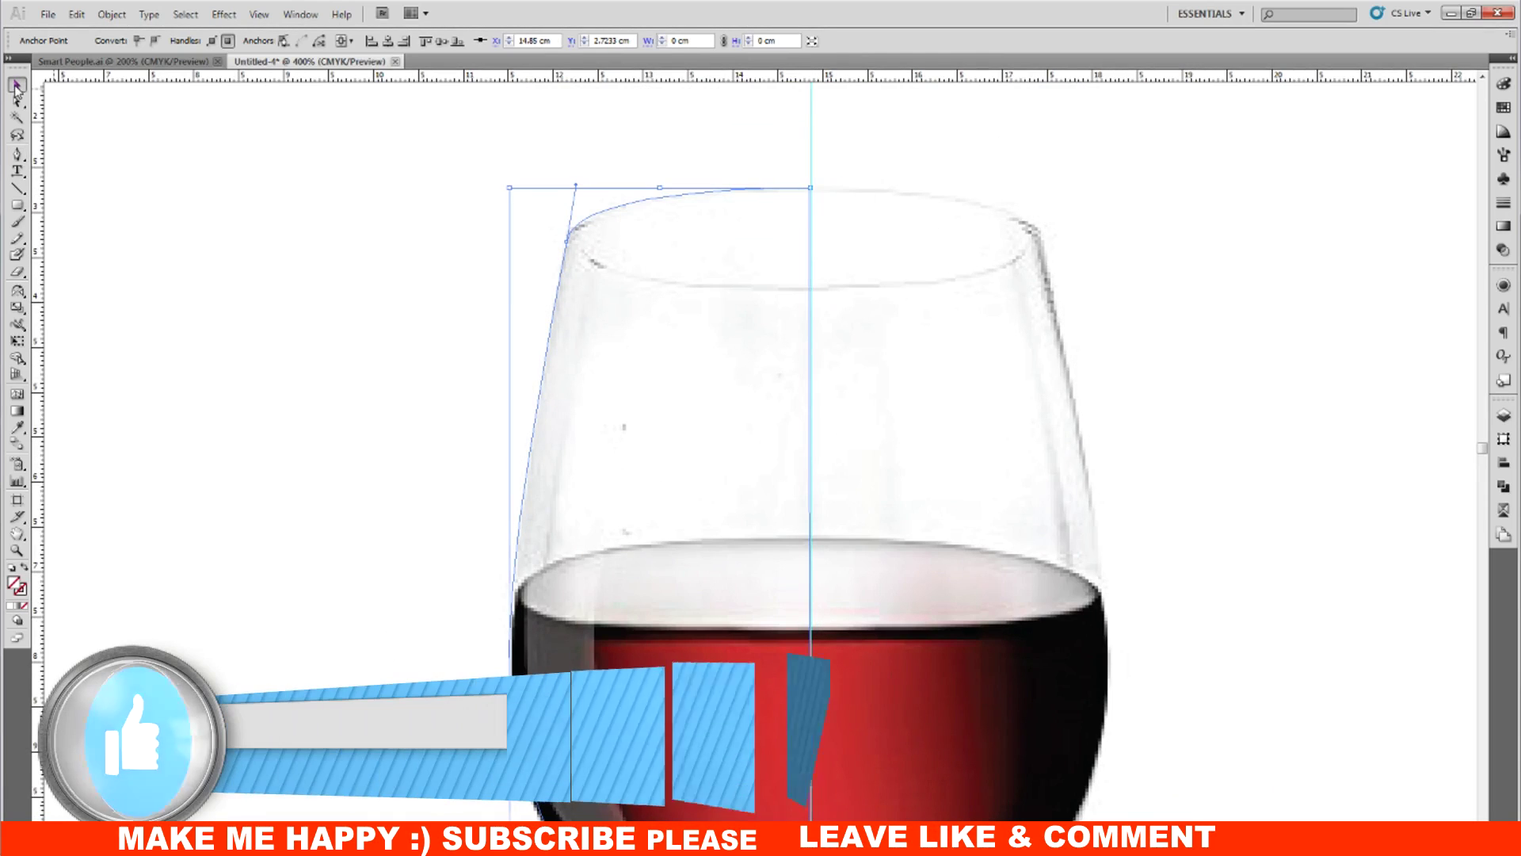
{"action": "scroll", "coordinate": [763, 497], "scroll_direction": "down", "scroll_amount": 3}
{"action": "key", "text": "ctrl+minus"}
{"action": "key", "text": "ctrl+minus"}
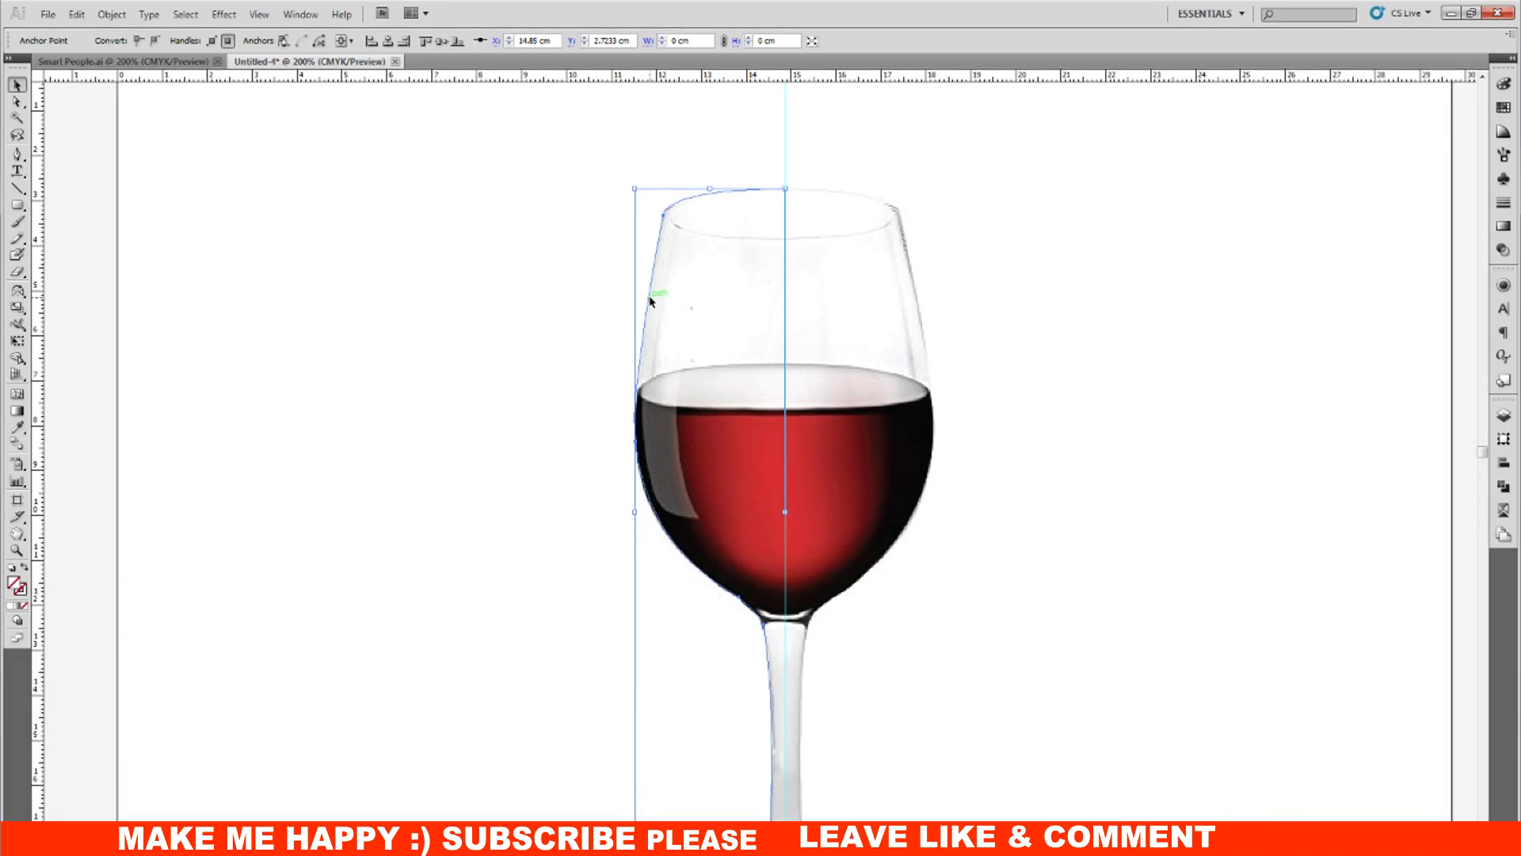
{"action": "left_click_drag", "start_coordinate": [649, 300], "coordinate": [798, 311]}
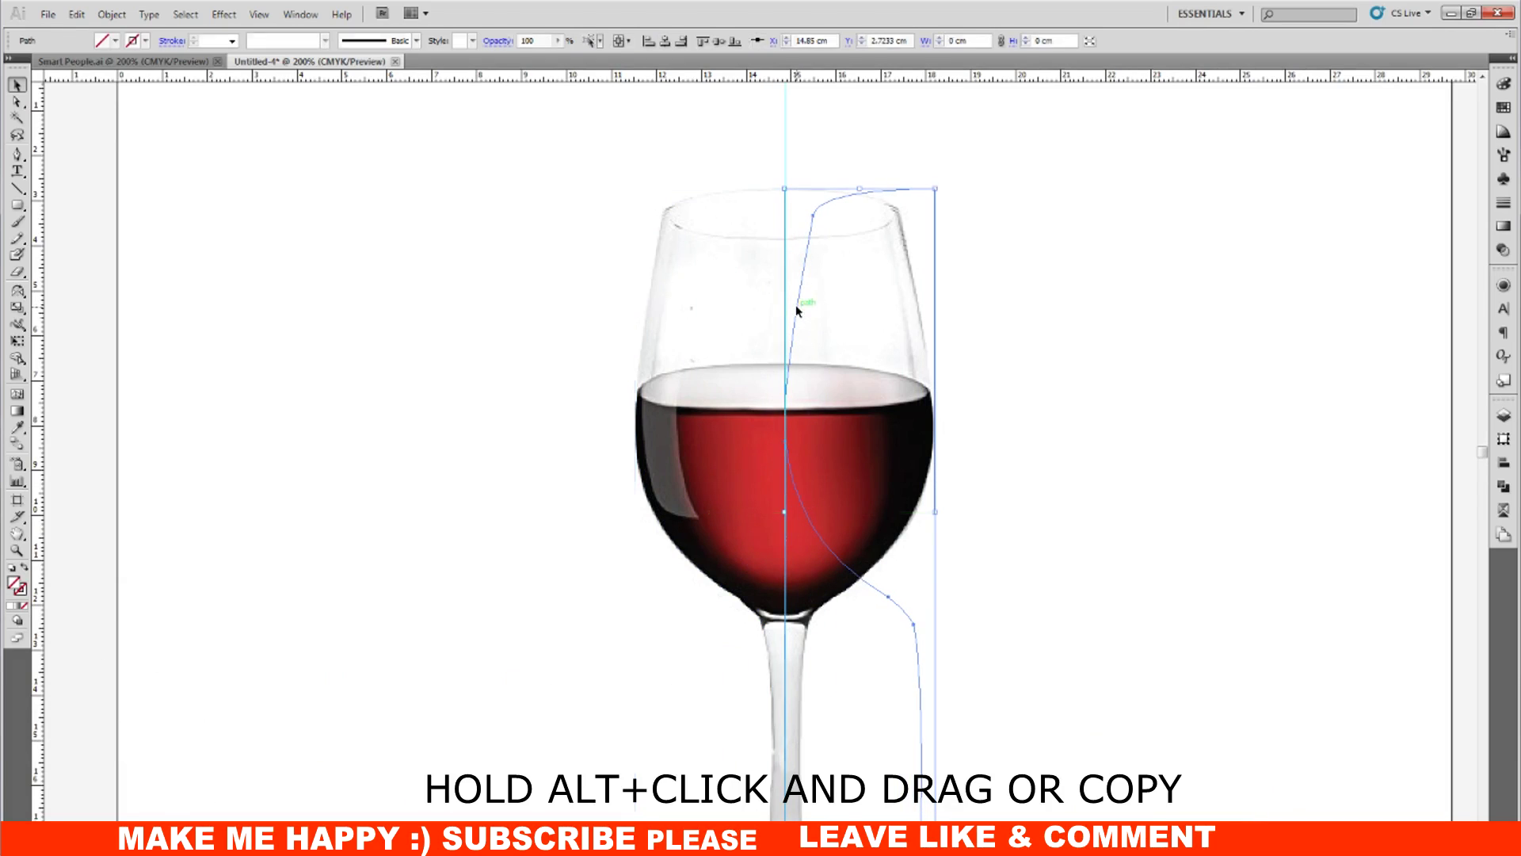
Step: Give both glass halves a black 1 pt stroke
{"action": "left_click", "coordinate": [656, 251], "text": "shift"}
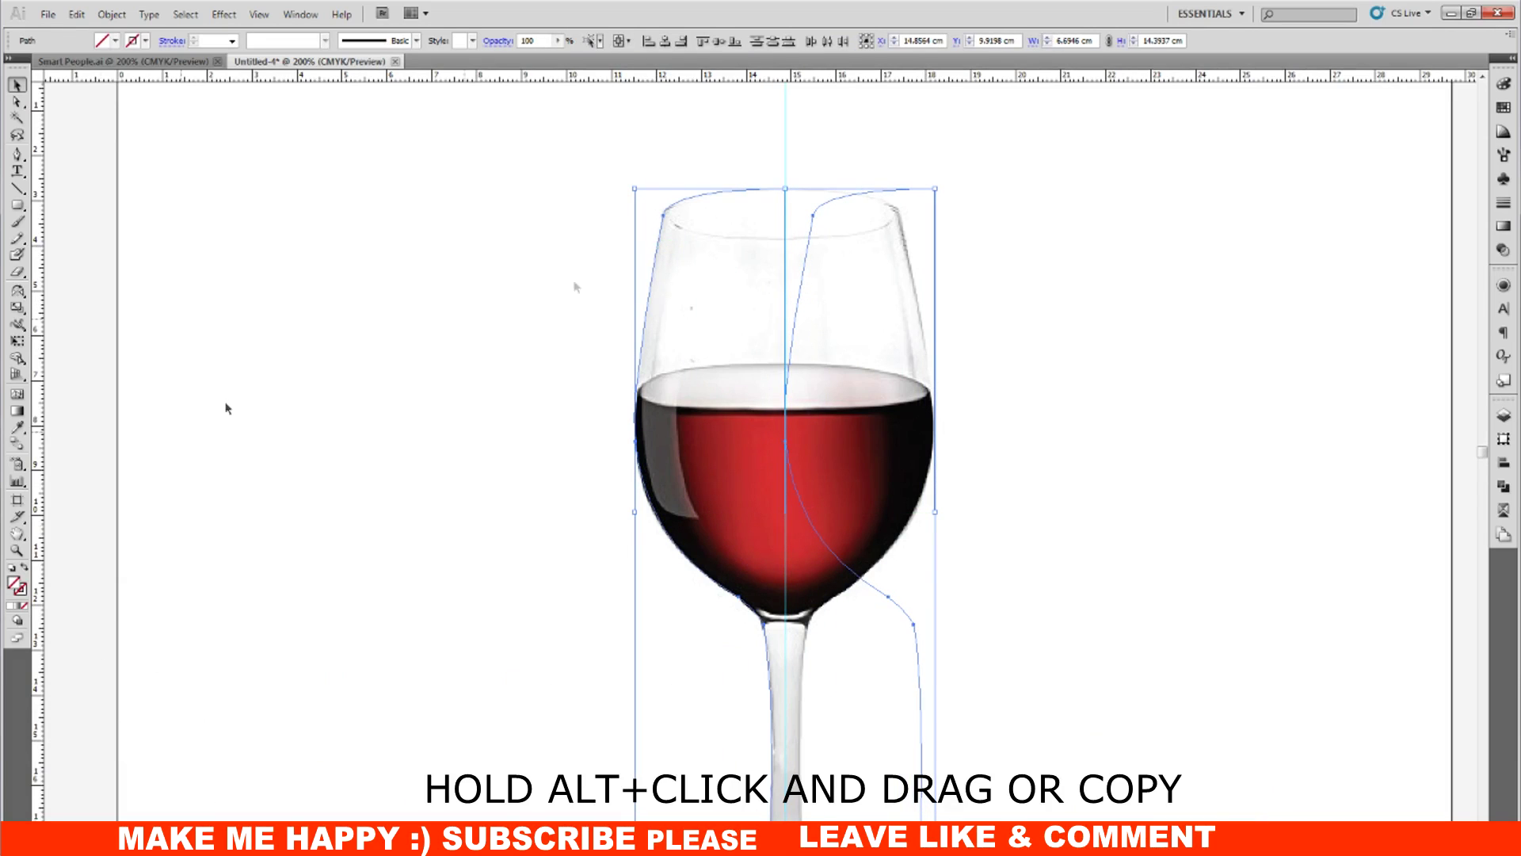
{"action": "left_click", "coordinate": [20, 587]}
{"action": "left_click", "coordinate": [1475, 153]}
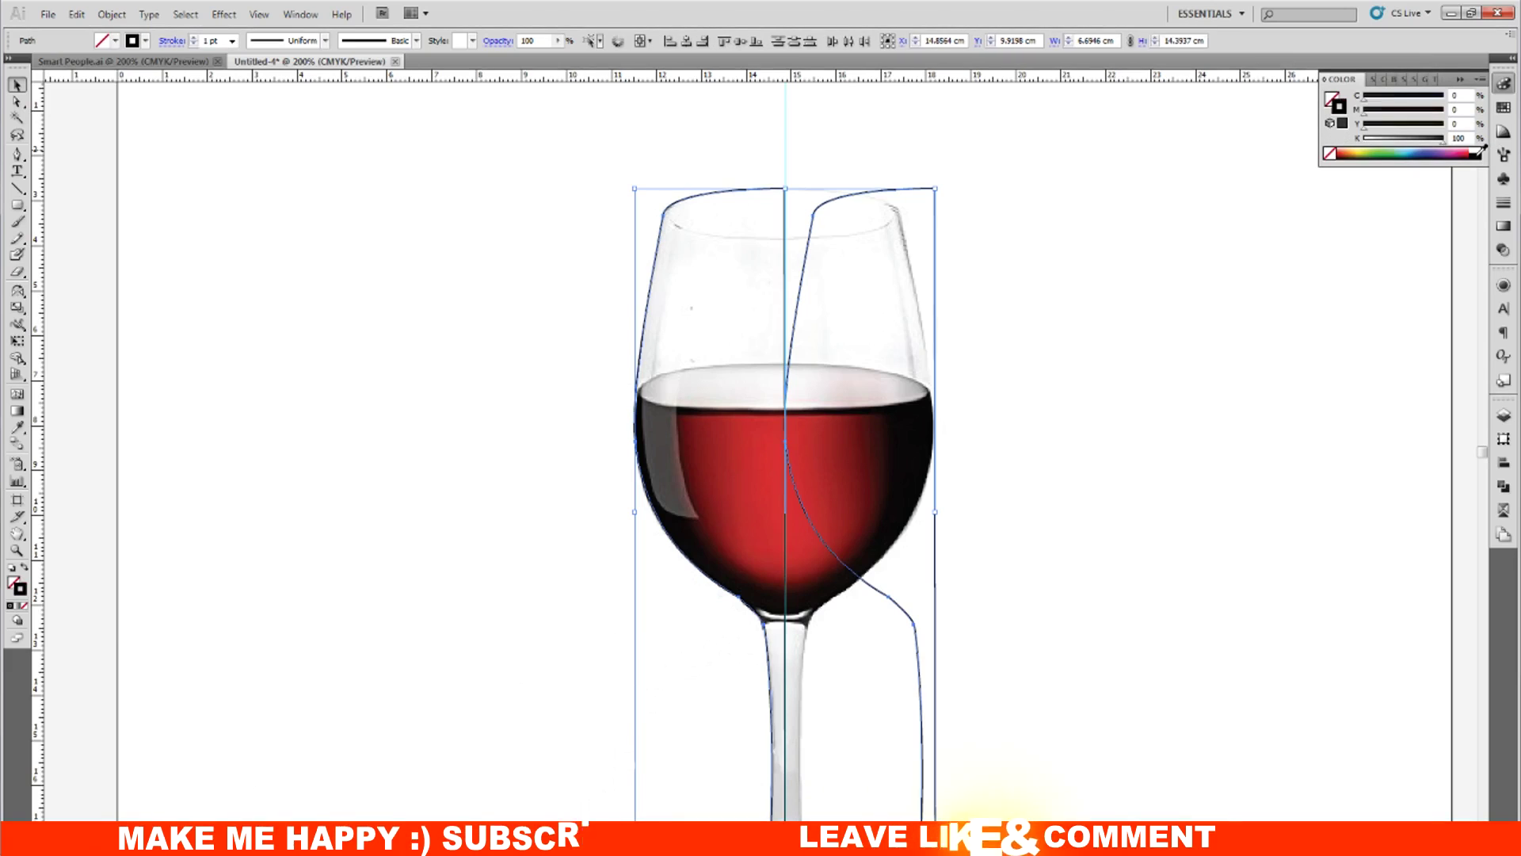
Step: Reflect the right-hand copy across a vertical axis
{"action": "left_click", "coordinate": [1105, 228]}
{"action": "left_click", "coordinate": [894, 192]}
{"action": "key", "text": "o"}
{"action": "key", "text": "Return"}
{"action": "key", "text": "Return"}
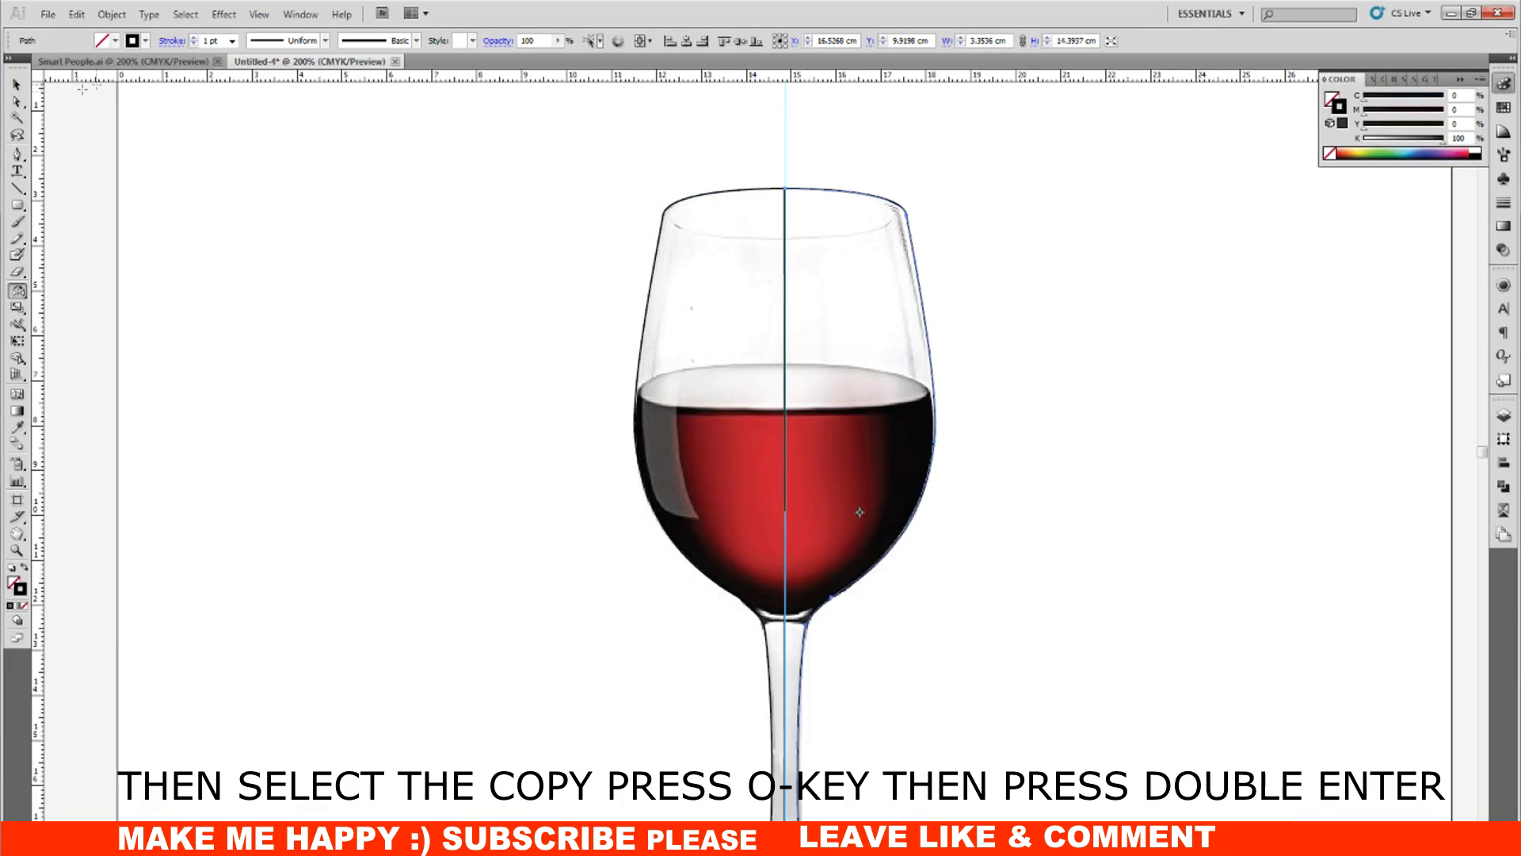
Step: Direct-select the straight centre line, then select the reference photo
{"action": "left_click", "coordinate": [20, 103]}
{"action": "scroll", "coordinate": [774, 339], "scroll_direction": "up", "scroll_amount": 1}
{"action": "scroll", "coordinate": [774, 339], "scroll_direction": "up", "scroll_amount": 2}
{"action": "left_click", "coordinate": [767, 139]}
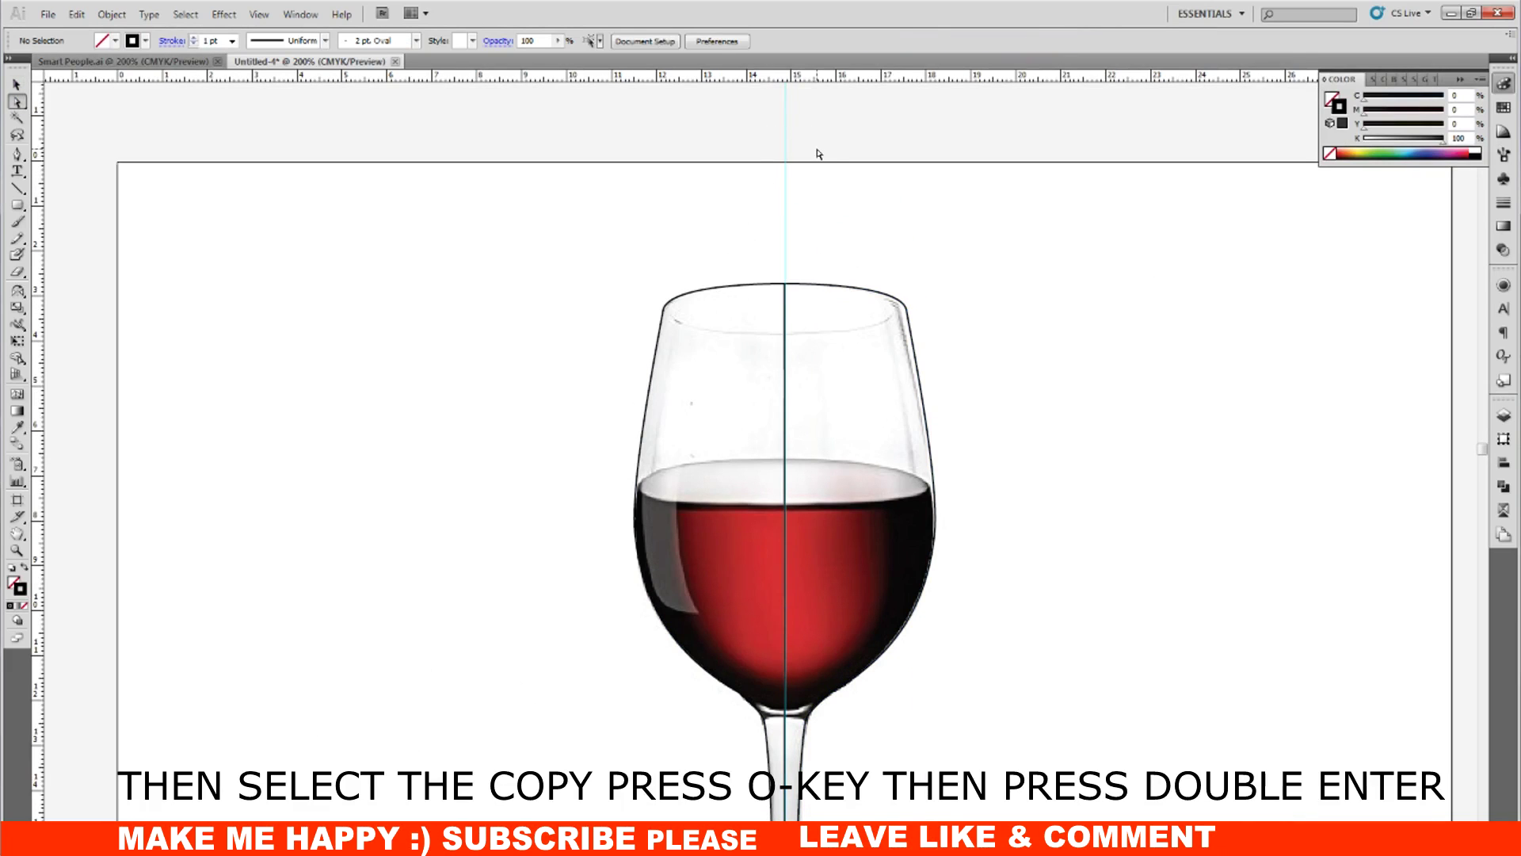
{"action": "left_click", "coordinate": [780, 140]}
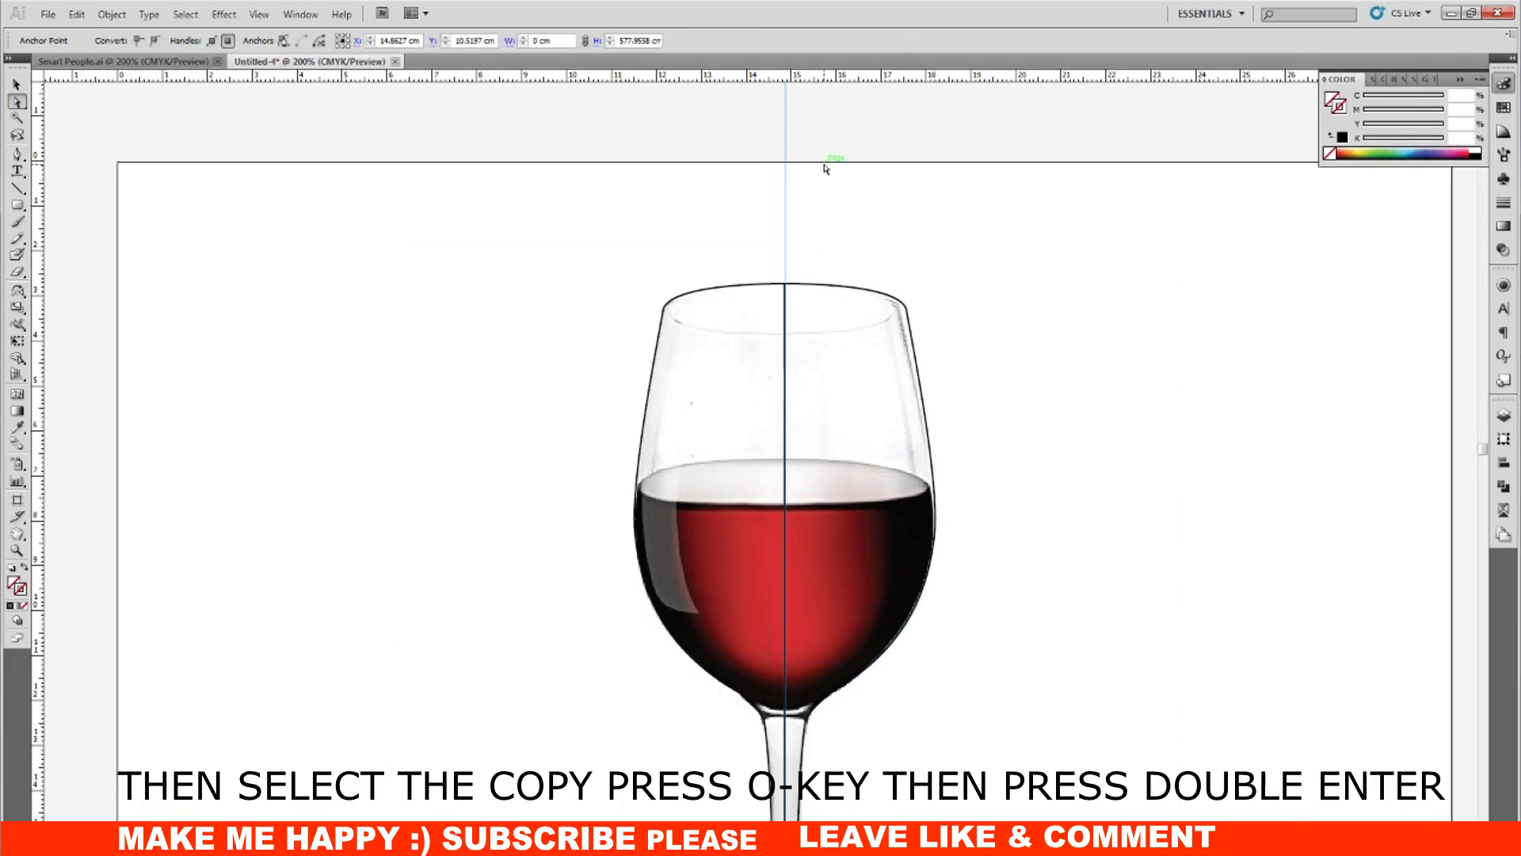
{"action": "scroll", "coordinate": [824, 169], "scroll_direction": "up", "scroll_amount": 1}
{"action": "key", "text": "v"}
{"action": "left_click", "coordinate": [766, 294]}
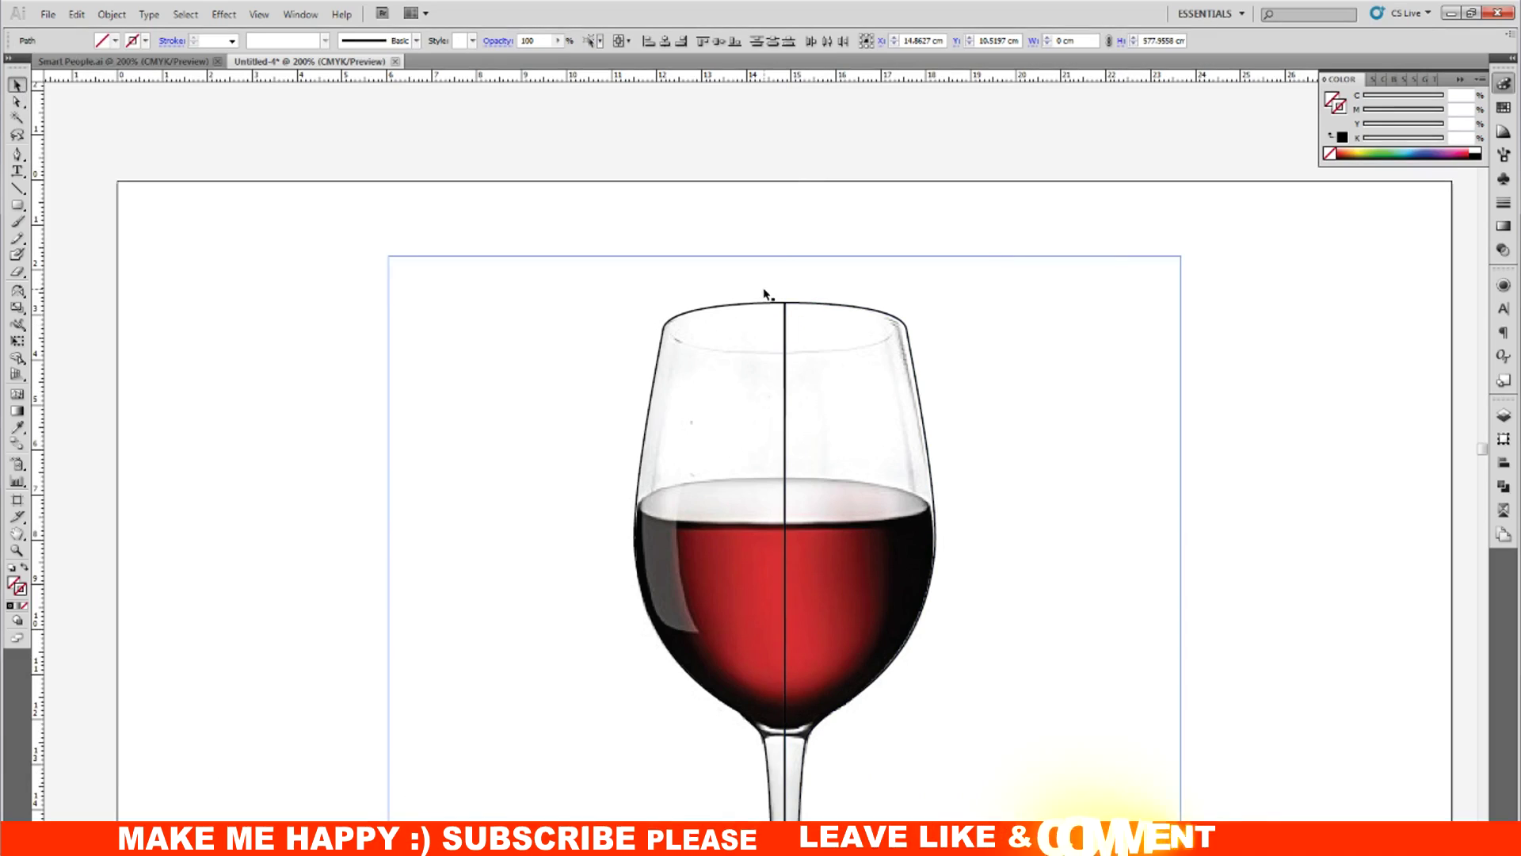
Step: Merge the two glass halves into one shape with Pathfinder
{"action": "left_click", "coordinate": [781, 302]}
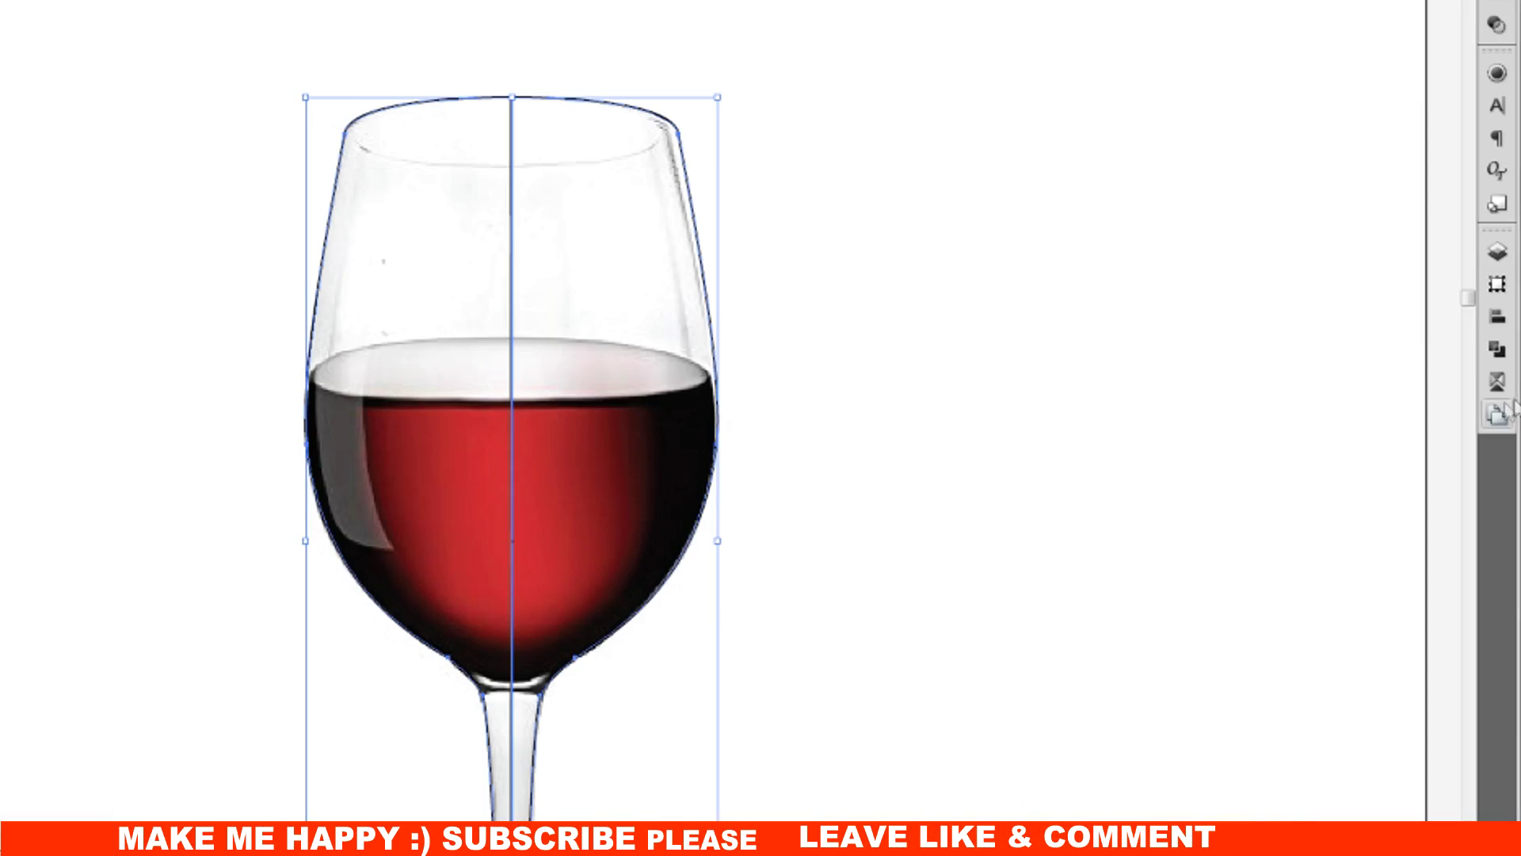
{"action": "left_click", "coordinate": [1503, 487]}
{"action": "left_click", "coordinate": [1281, 287]}
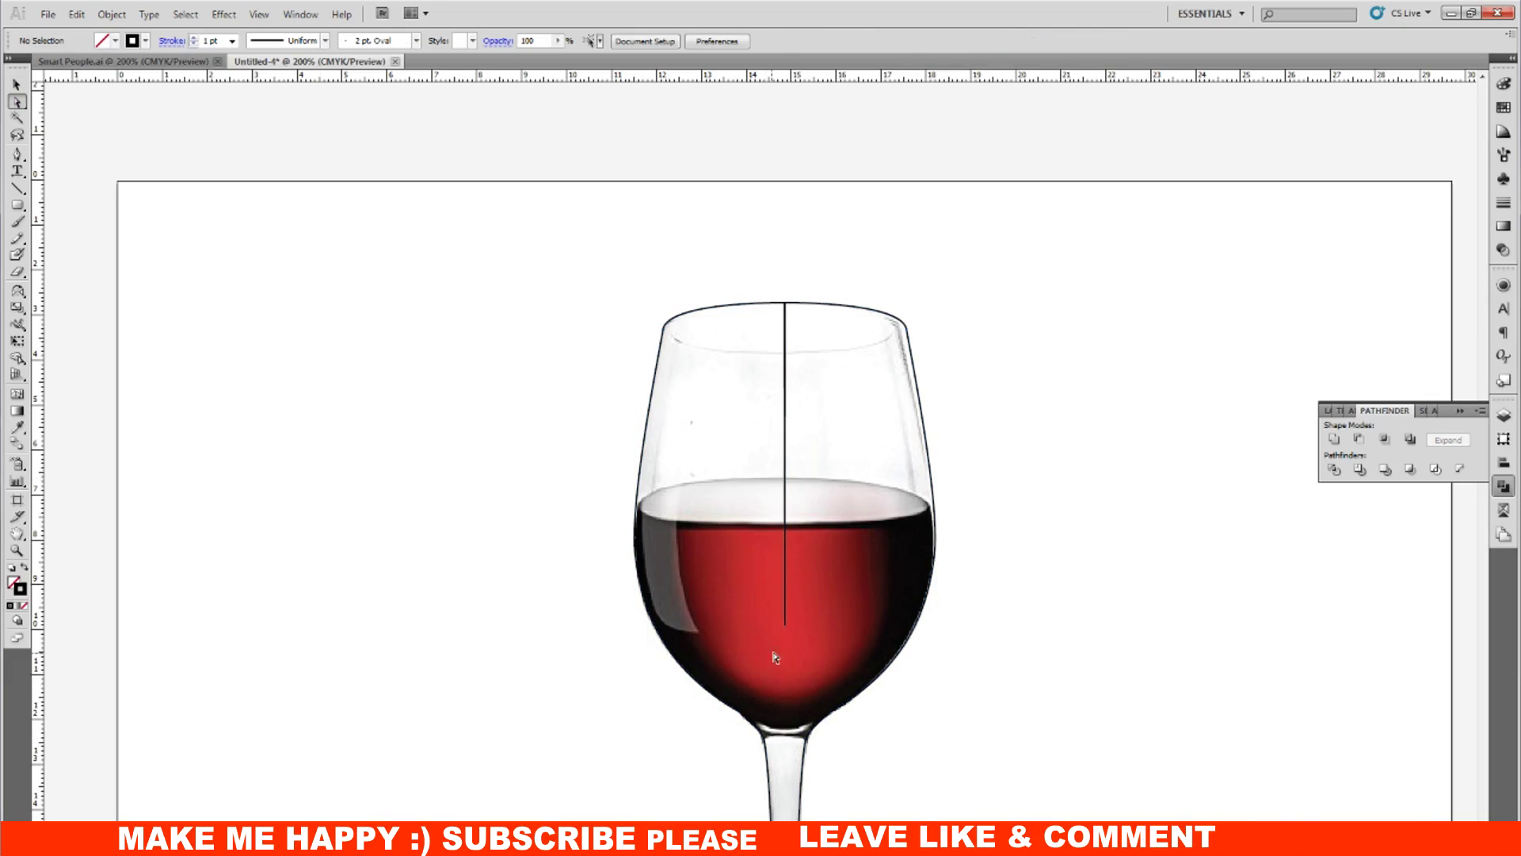
Step: Join the outline's open ends into one path with Object > Path > Join
{"action": "left_click", "coordinate": [785, 625]}
{"action": "left_click", "coordinate": [839, 631]}
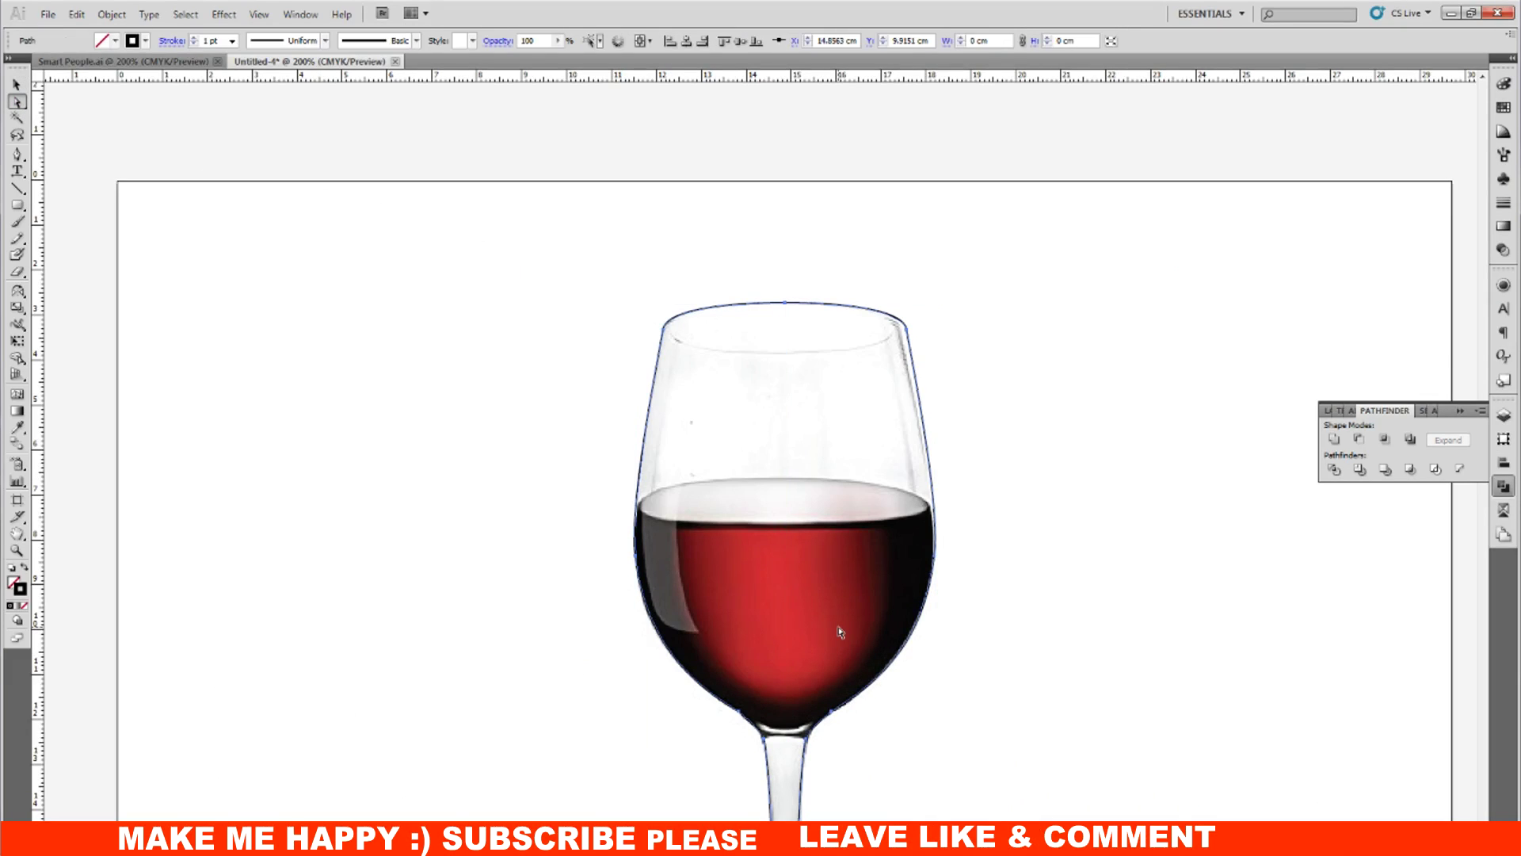
{"action": "left_click", "coordinate": [784, 303]}
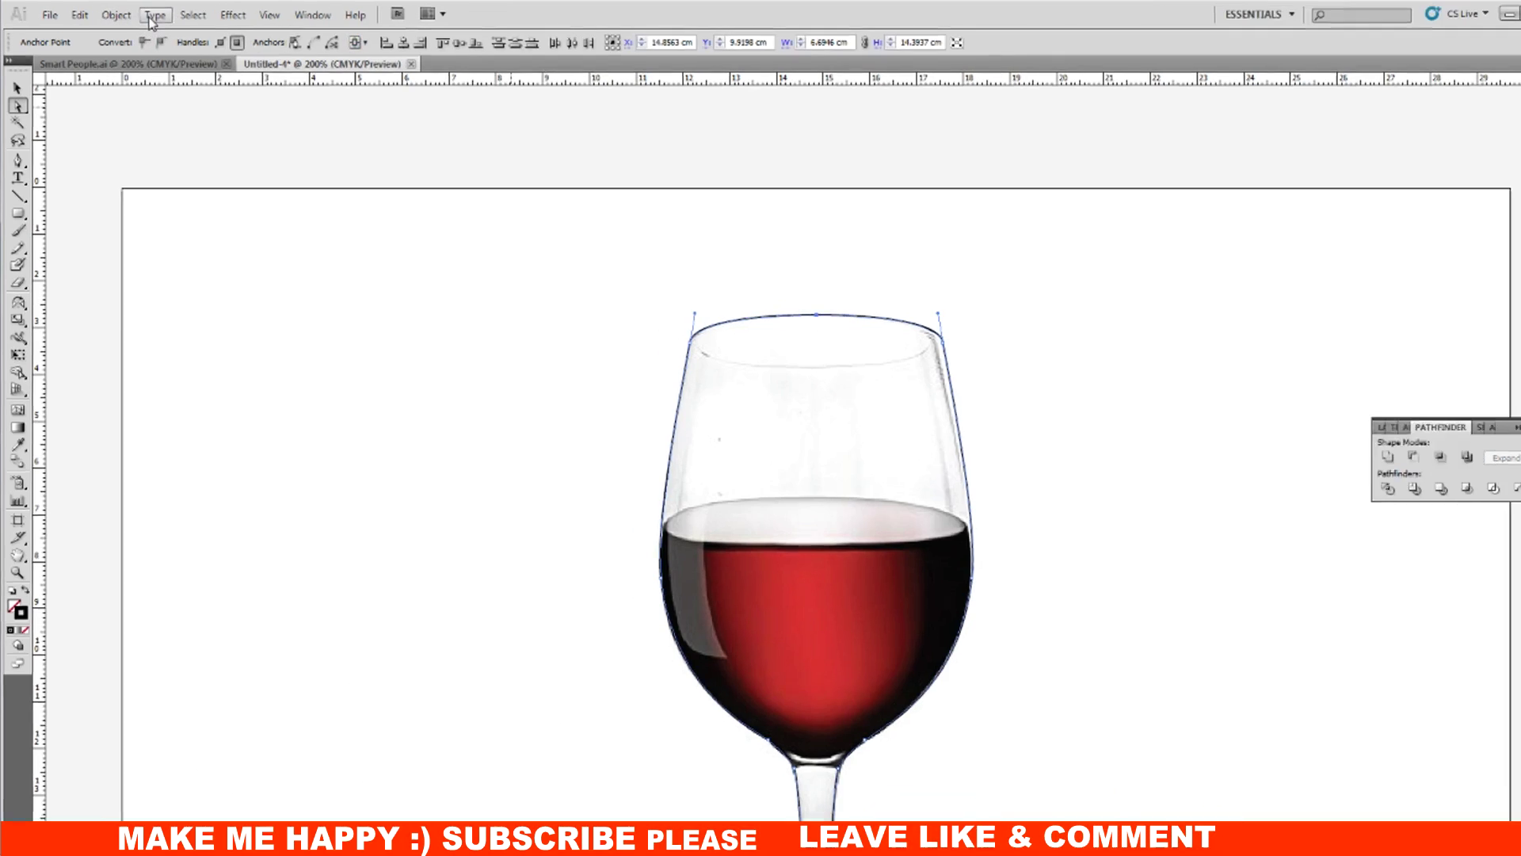
{"action": "left_click", "coordinate": [135, 17]}
{"action": "mouse_move", "coordinate": [162, 417]}
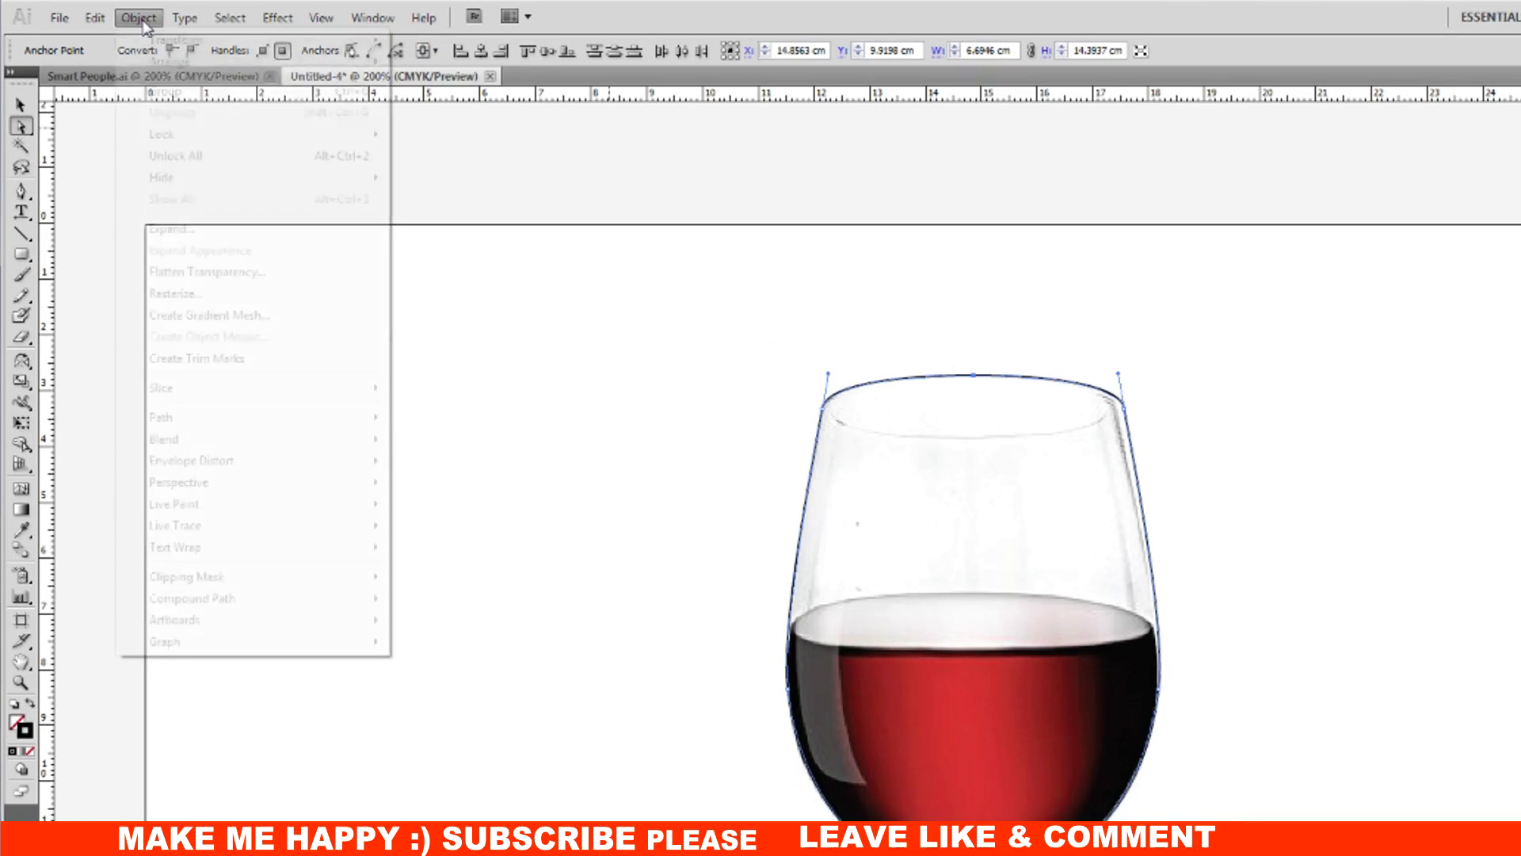
{"action": "left_click", "coordinate": [470, 420]}
{"action": "left_click", "coordinate": [1014, 273]}
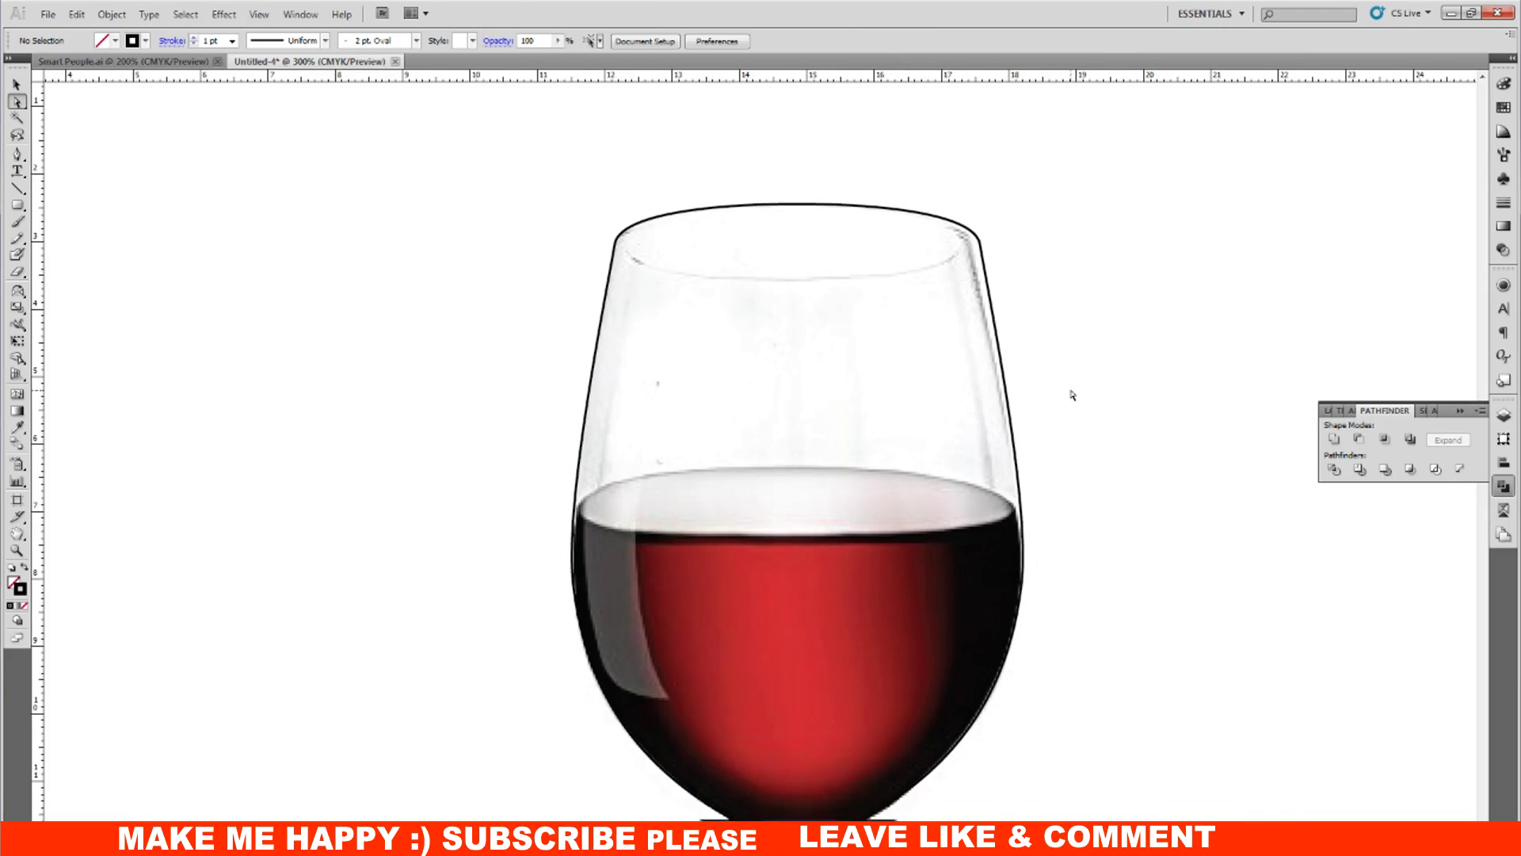
Step: Zoom out to the whole glass and select the joined outline
{"action": "scroll", "coordinate": [1072, 393], "scroll_direction": "down", "scroll_amount": 3}
{"action": "scroll", "coordinate": [1072, 393], "scroll_direction": "down", "scroll_amount": 3}
{"action": "scroll", "coordinate": [1071, 394], "scroll_direction": "down", "scroll_amount": 3}
{"action": "scroll", "coordinate": [1066, 400], "scroll_direction": "up", "scroll_amount": 2}
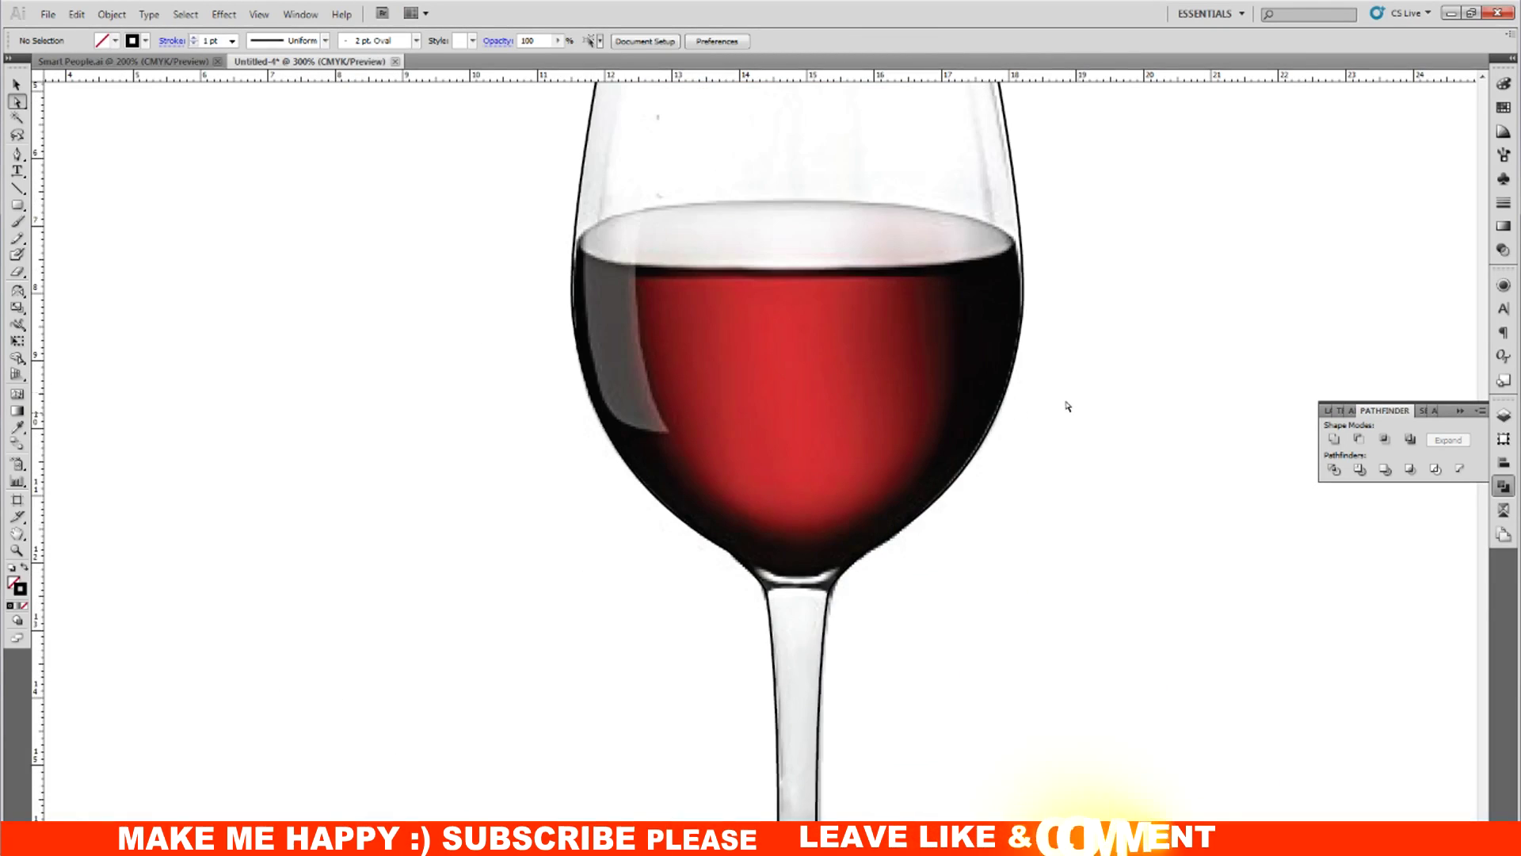
{"action": "scroll", "coordinate": [1066, 400], "scroll_direction": "up", "scroll_amount": 1}
{"action": "key", "text": "ctrl+minus"}
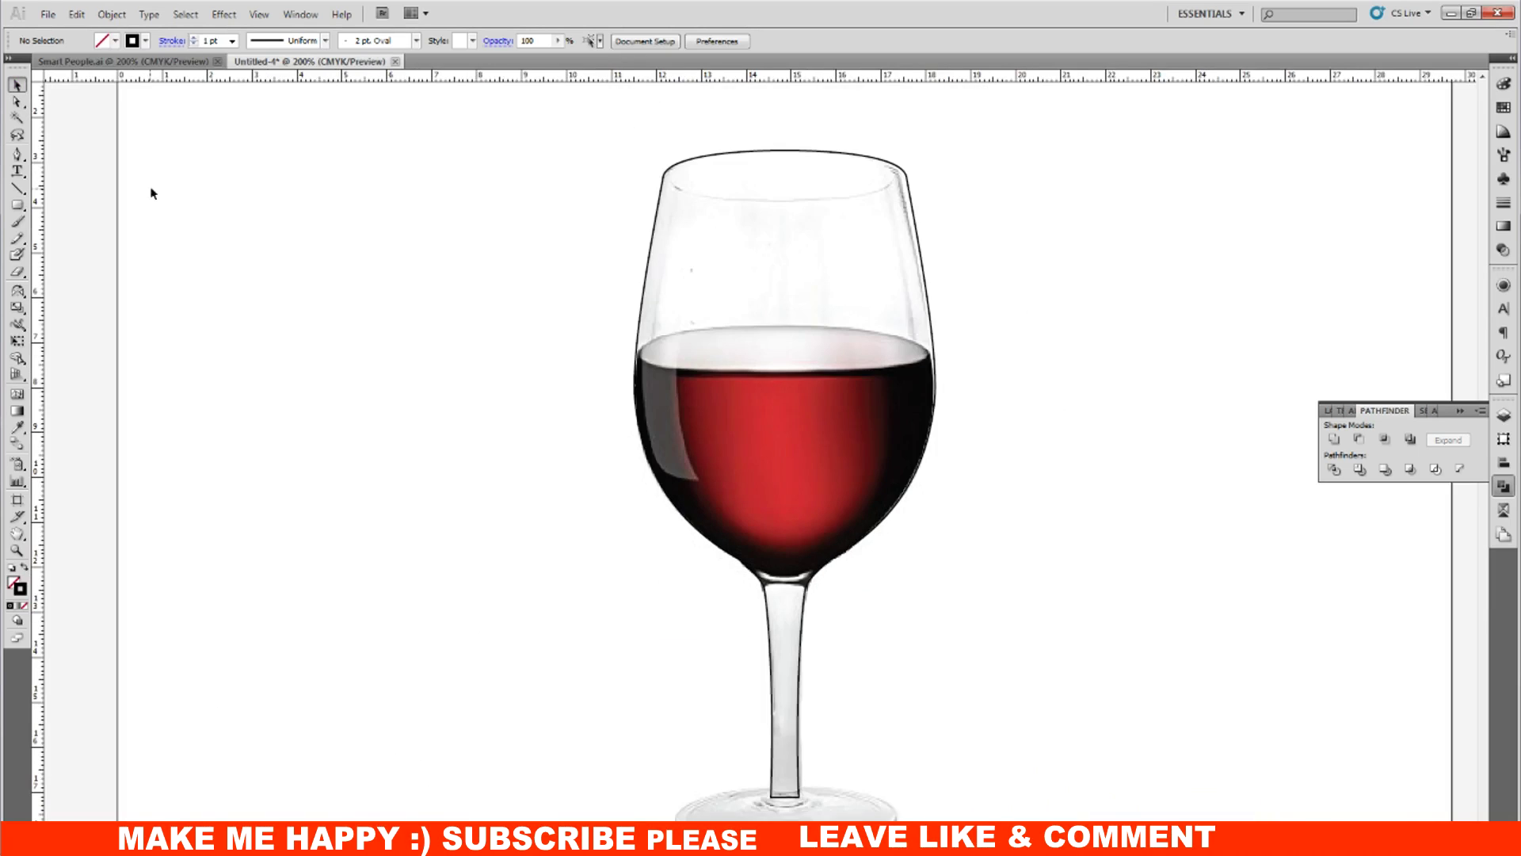
{"action": "scroll", "coordinate": [565, 300], "scroll_direction": "right", "scroll_amount": 2}
{"action": "left_click", "coordinate": [536, 257]}
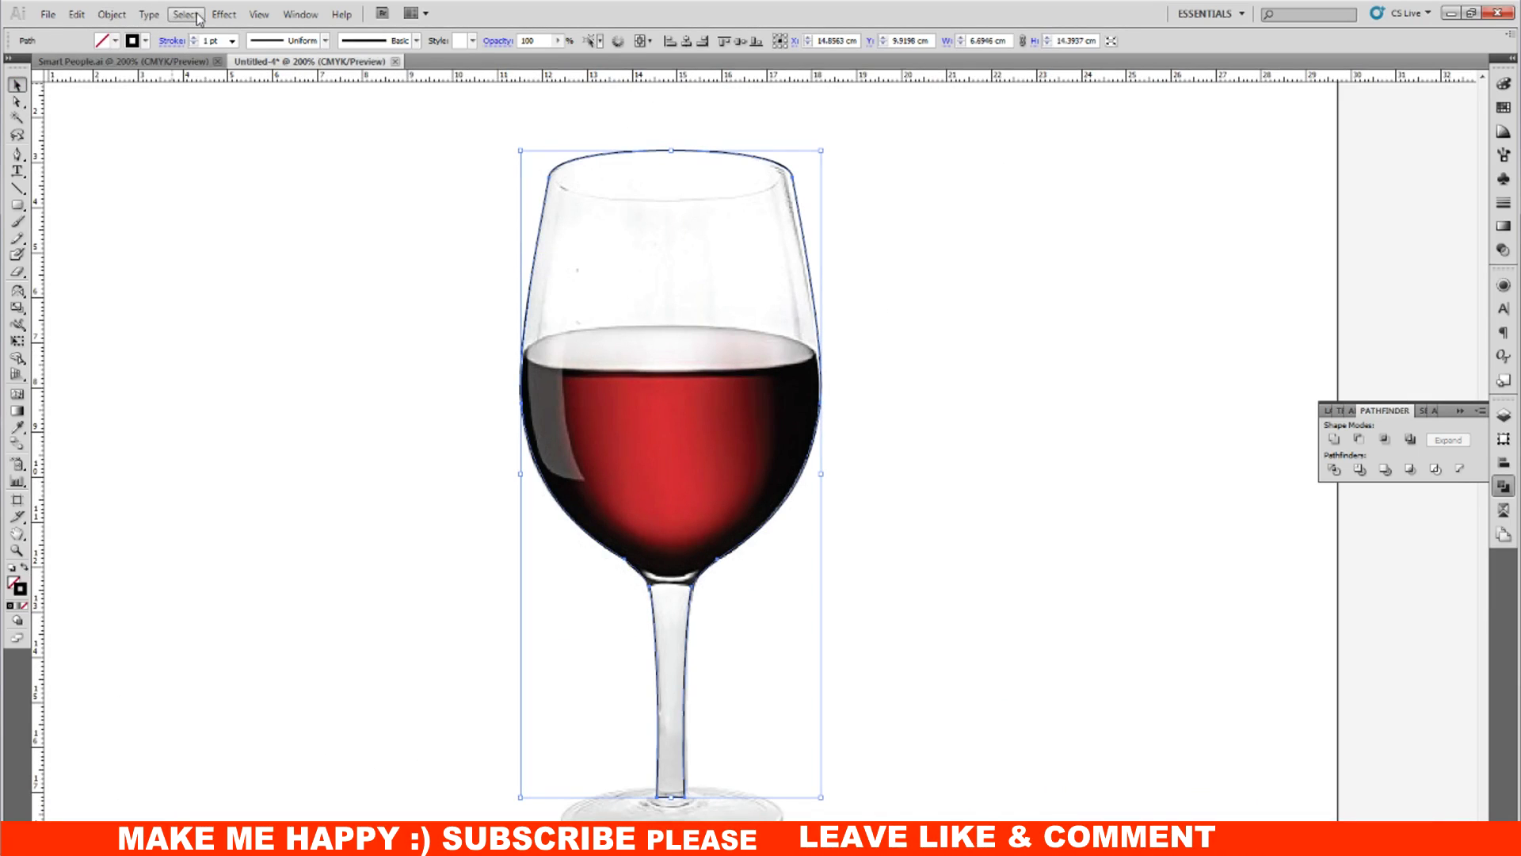
Step: Copy the glass outline and Paste in Place an exact duplicate over it
{"action": "left_click", "coordinate": [80, 15]}
{"action": "left_click", "coordinate": [108, 91]}
{"action": "left_click", "coordinate": [76, 15]}
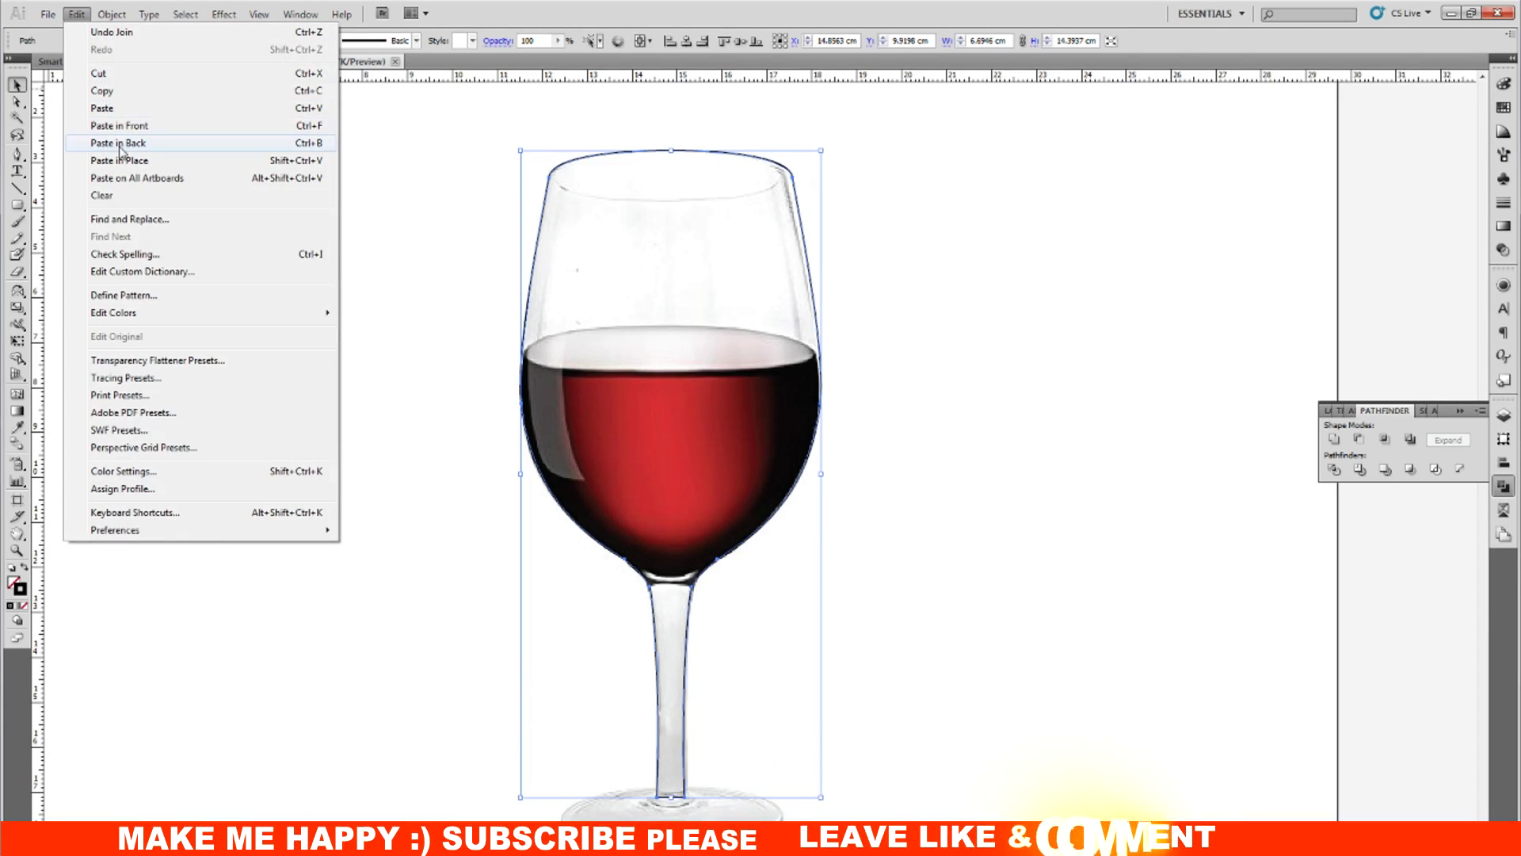
{"action": "left_click", "coordinate": [294, 162]}
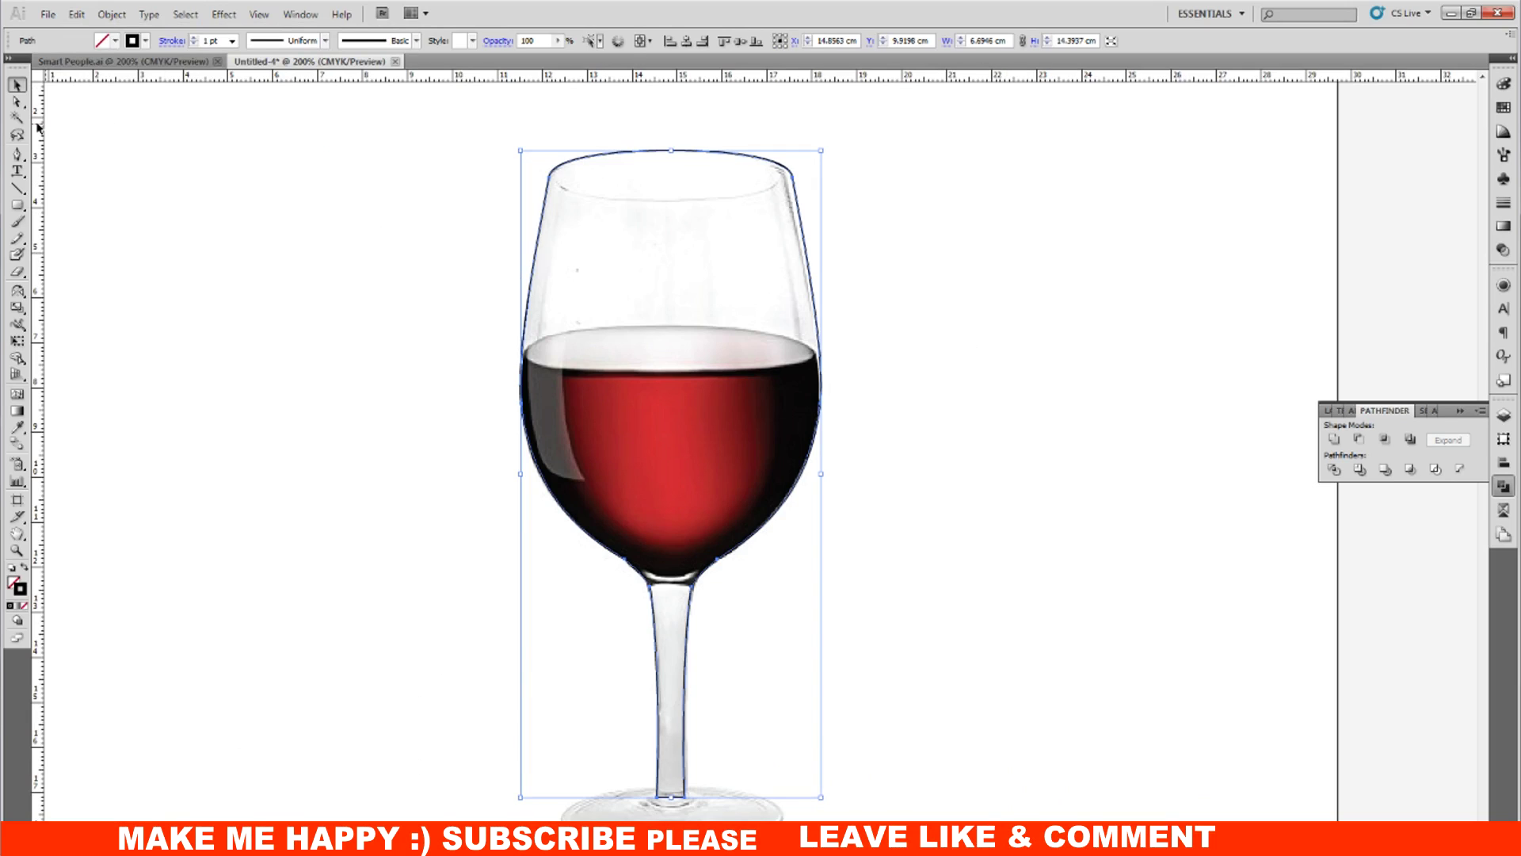
{"action": "key", "text": "ctrl+plus"}
{"action": "scroll", "coordinate": [515, 450], "scroll_direction": "up", "scroll_amount": 1}
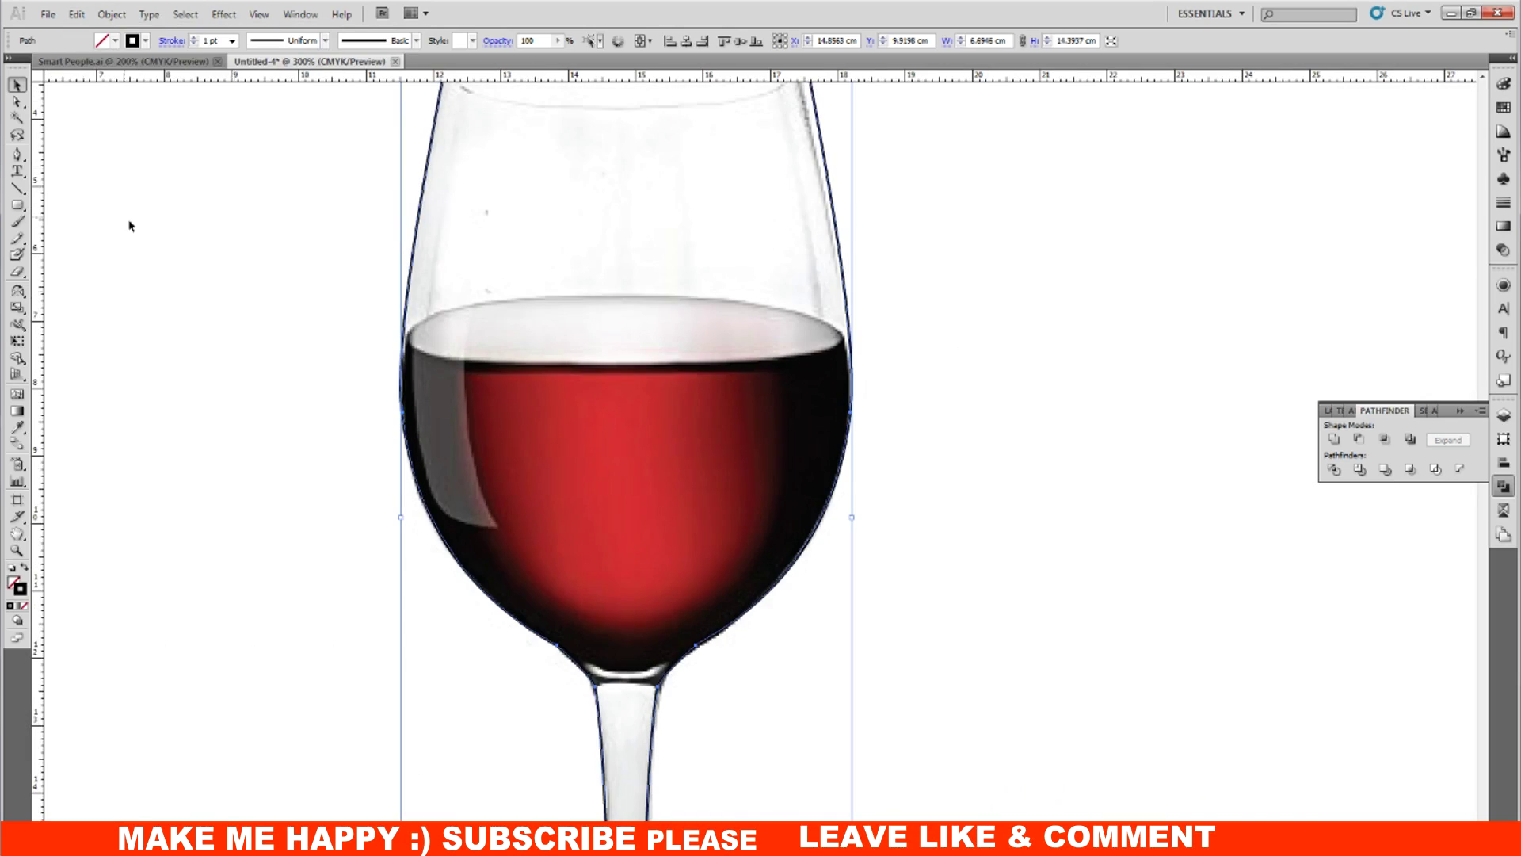
Step: Draw a flat ellipse across the wine surface and adjust its height to fit
{"action": "left_click", "coordinate": [18, 154]}
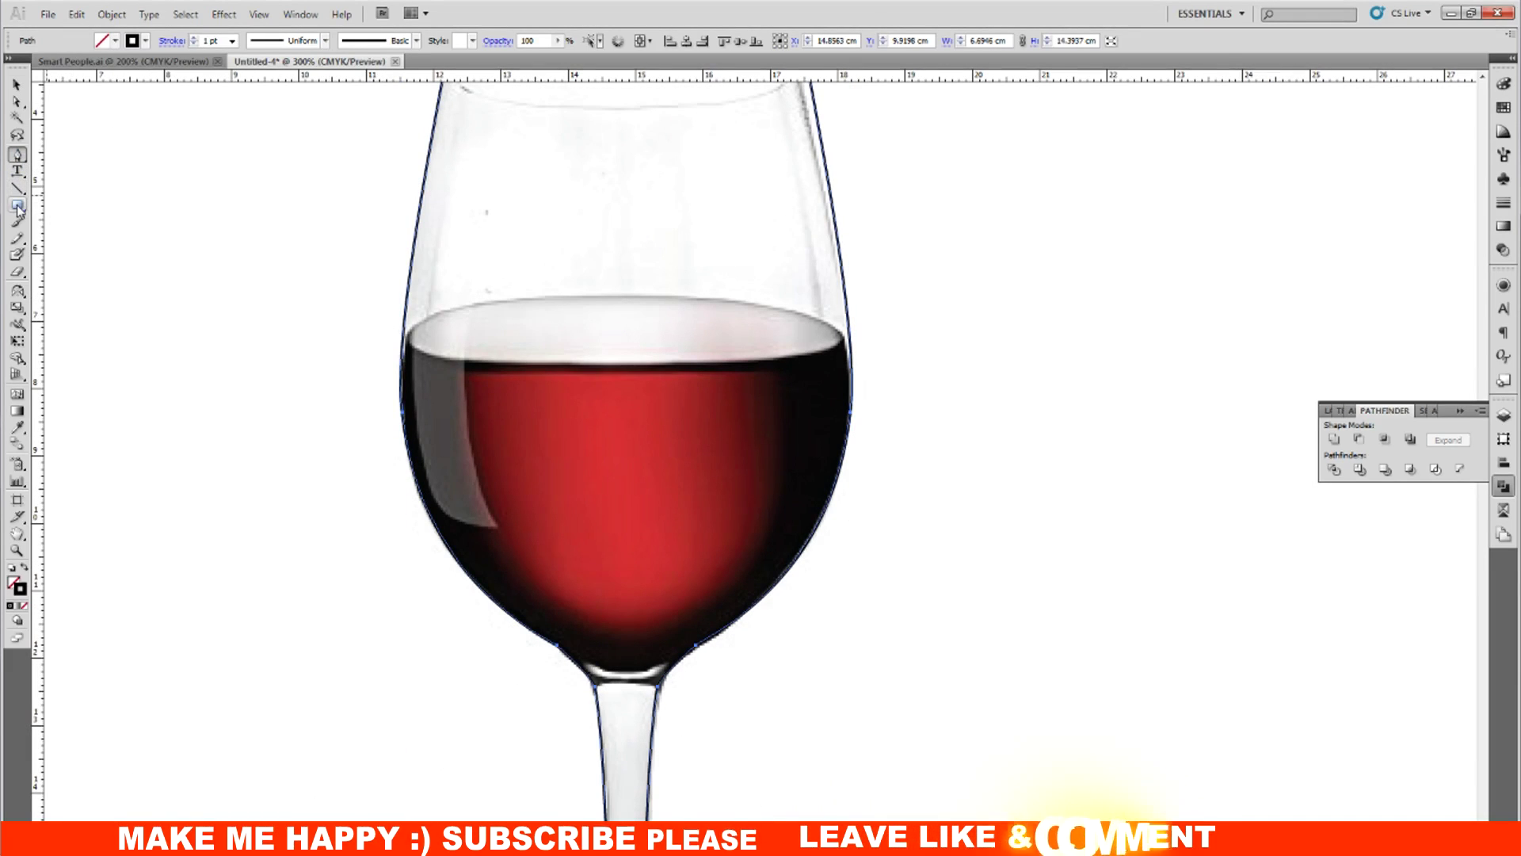
{"action": "left_click_drag", "start_coordinate": [18, 205], "coordinate": [83, 245]}
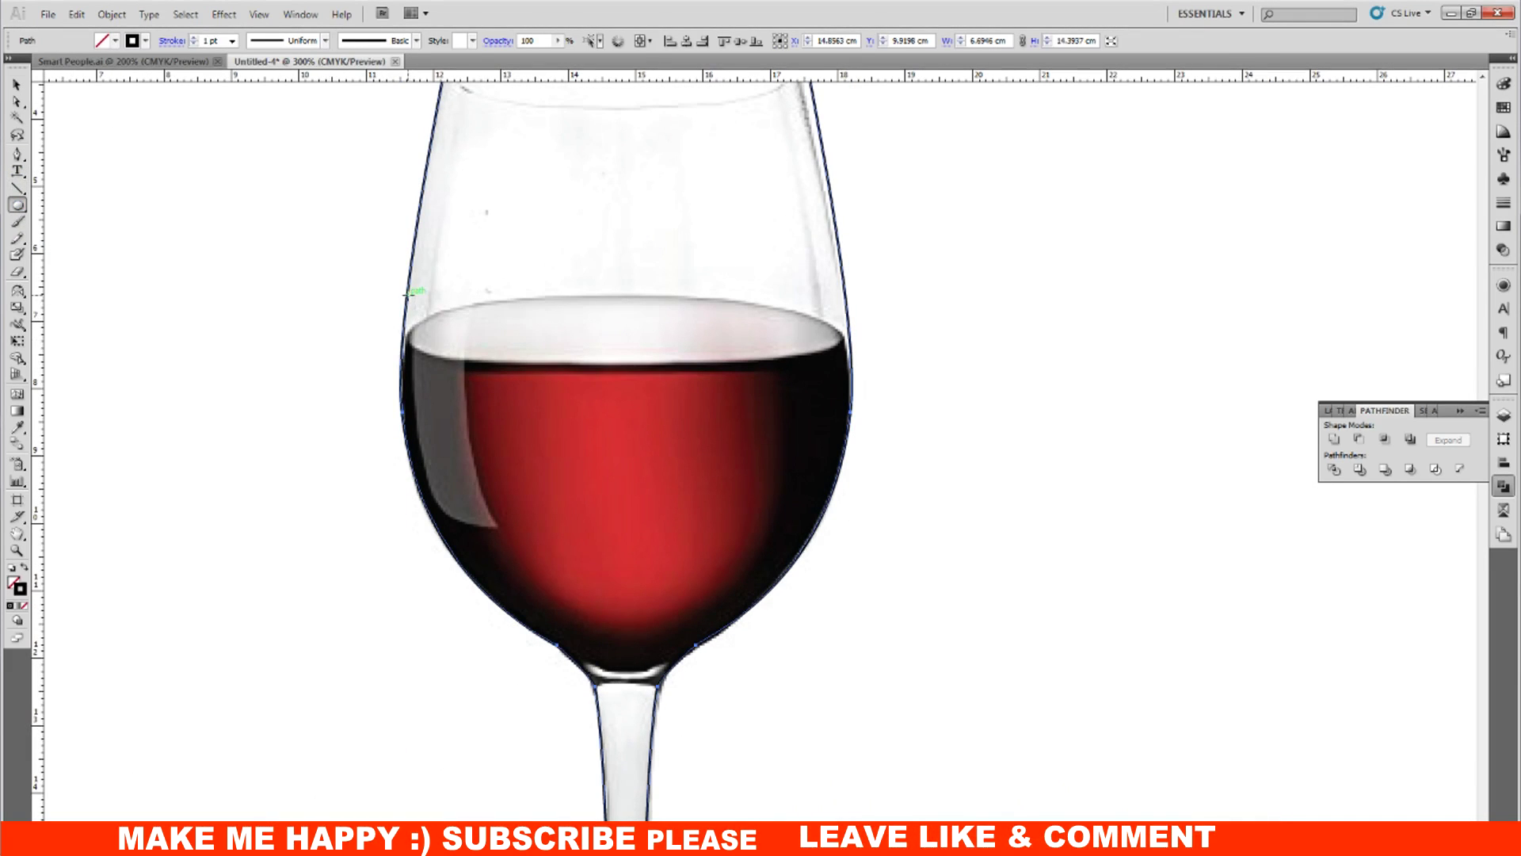
{"action": "left_click_drag", "start_coordinate": [409, 290], "coordinate": [845, 372]}
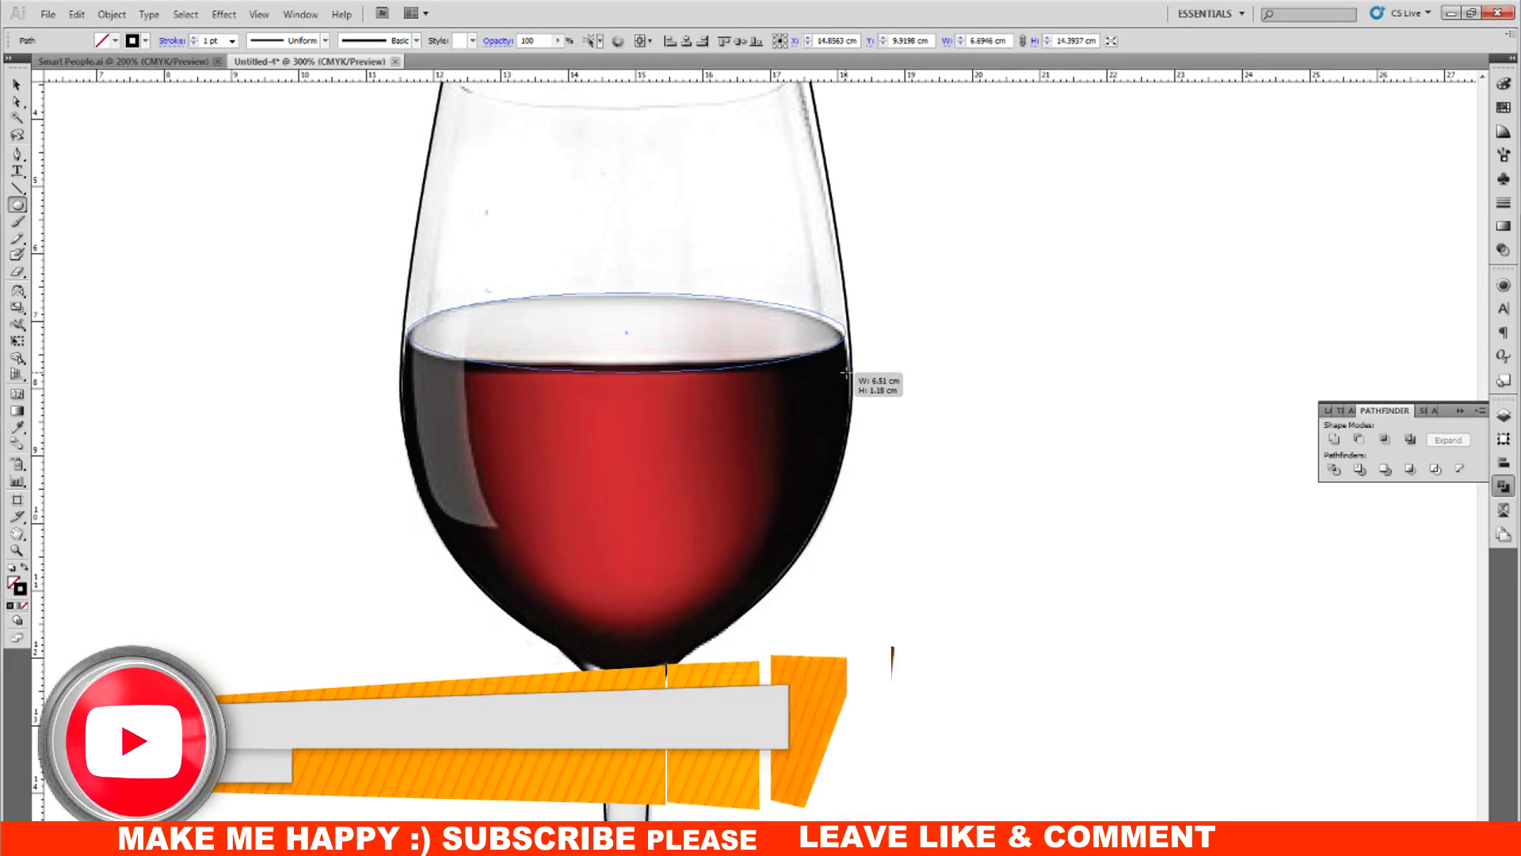
{"action": "left_click_drag", "start_coordinate": [845, 372], "coordinate": [846, 371]}
{"action": "left_click", "coordinate": [17, 85]}
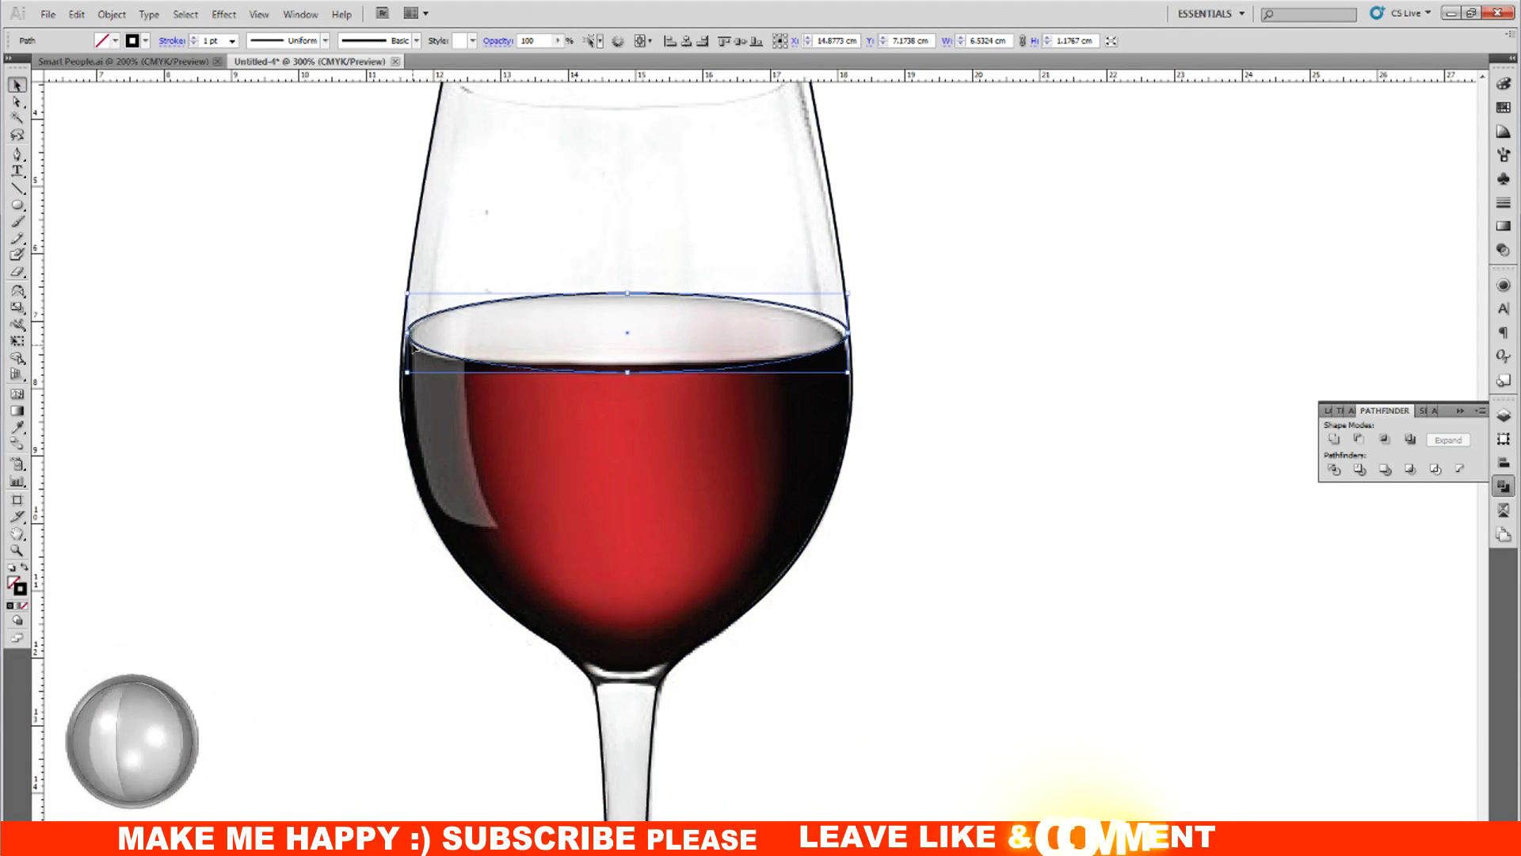
{"action": "left_click_drag", "start_coordinate": [625, 370], "coordinate": [626, 365]}
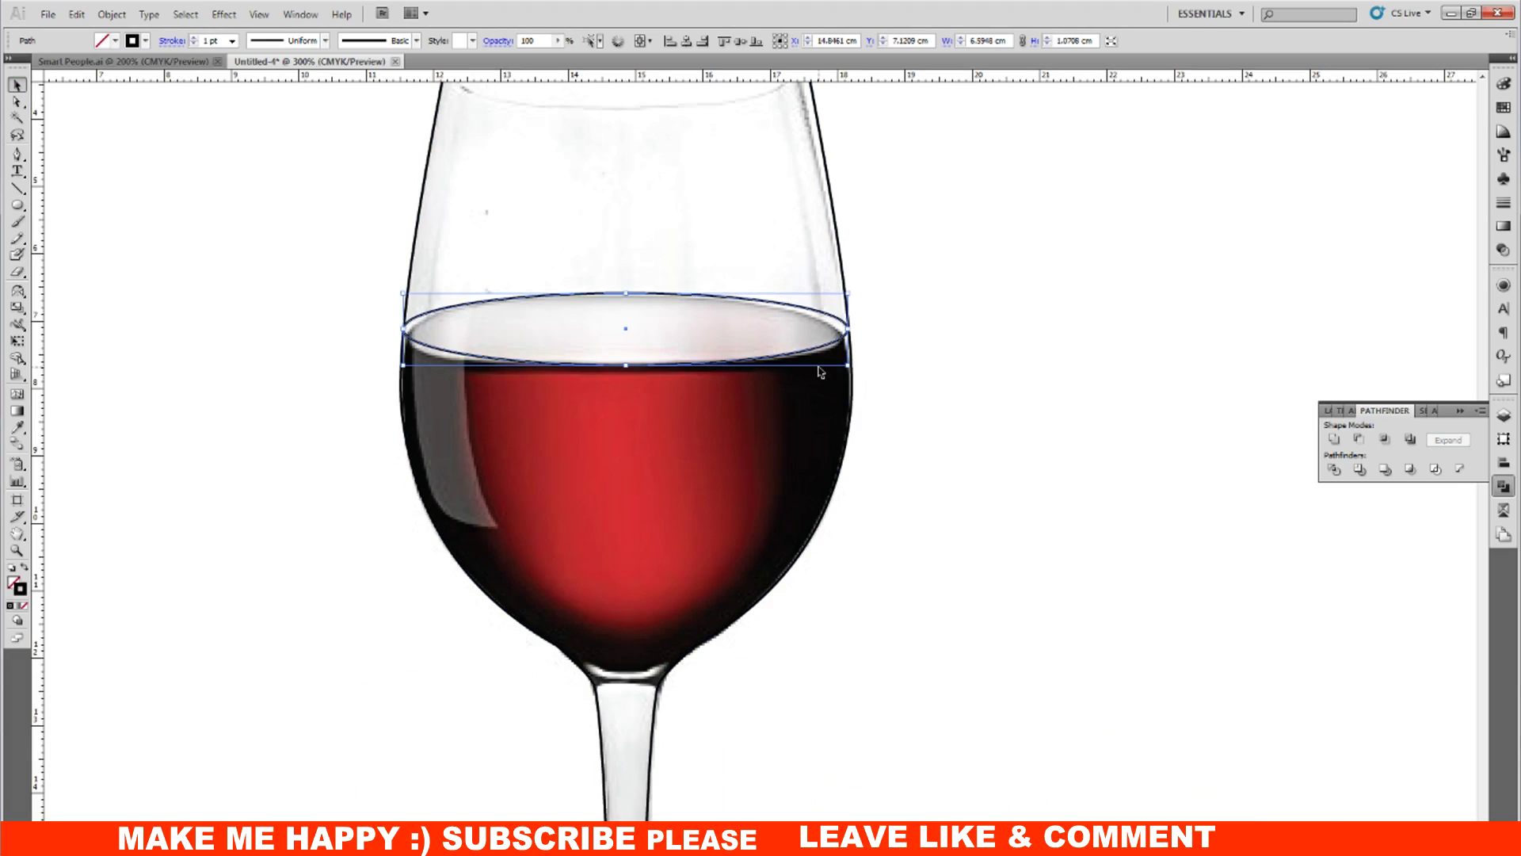
{"action": "left_click_drag", "start_coordinate": [626, 299], "coordinate": [626, 297]}
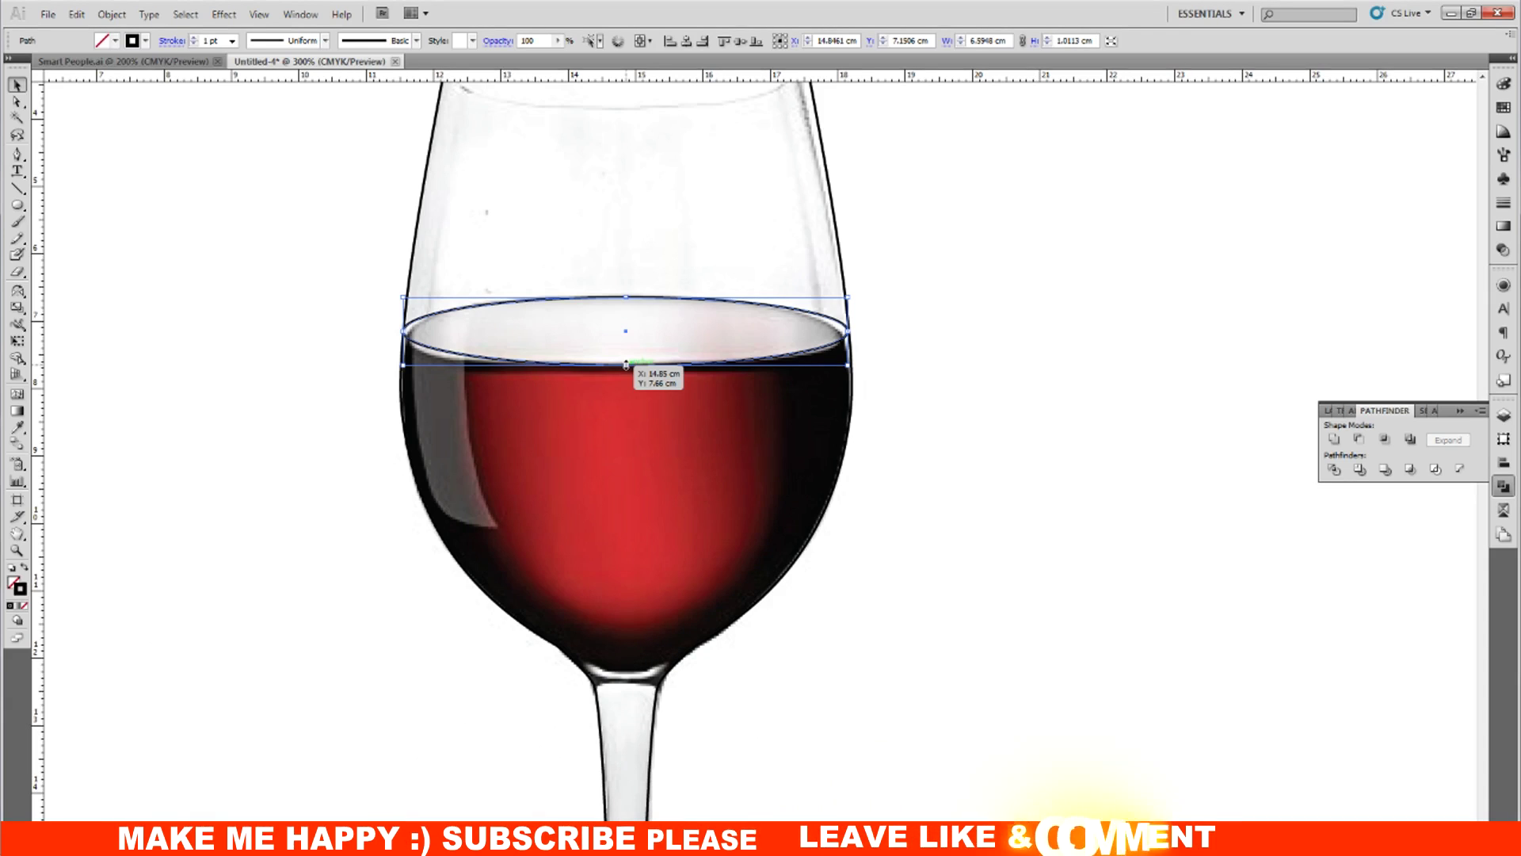
{"action": "left_click", "coordinate": [1067, 419]}
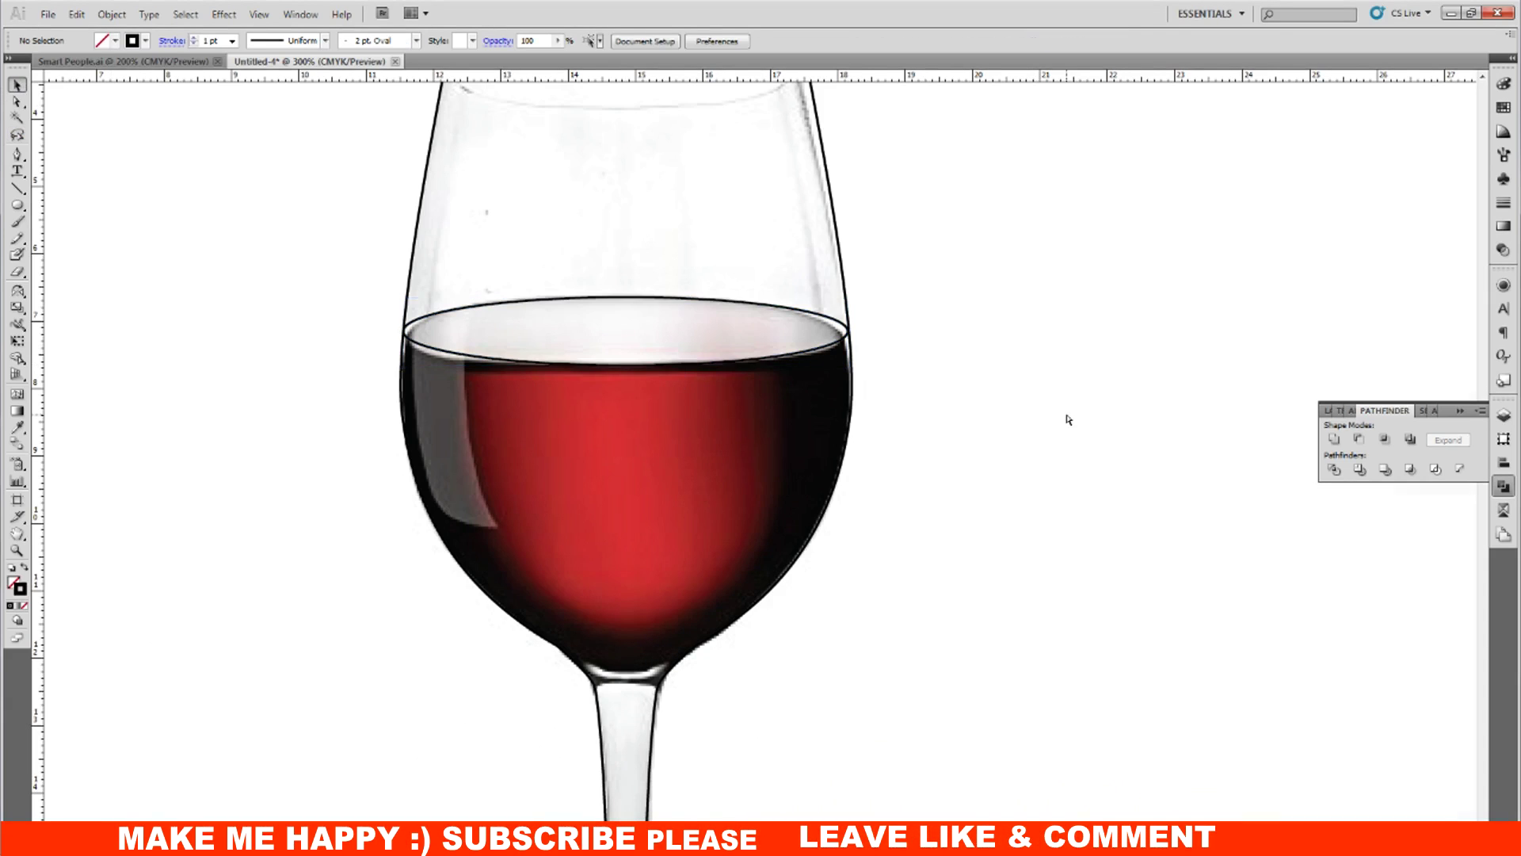
{"action": "key", "text": "ctrl+minus"}
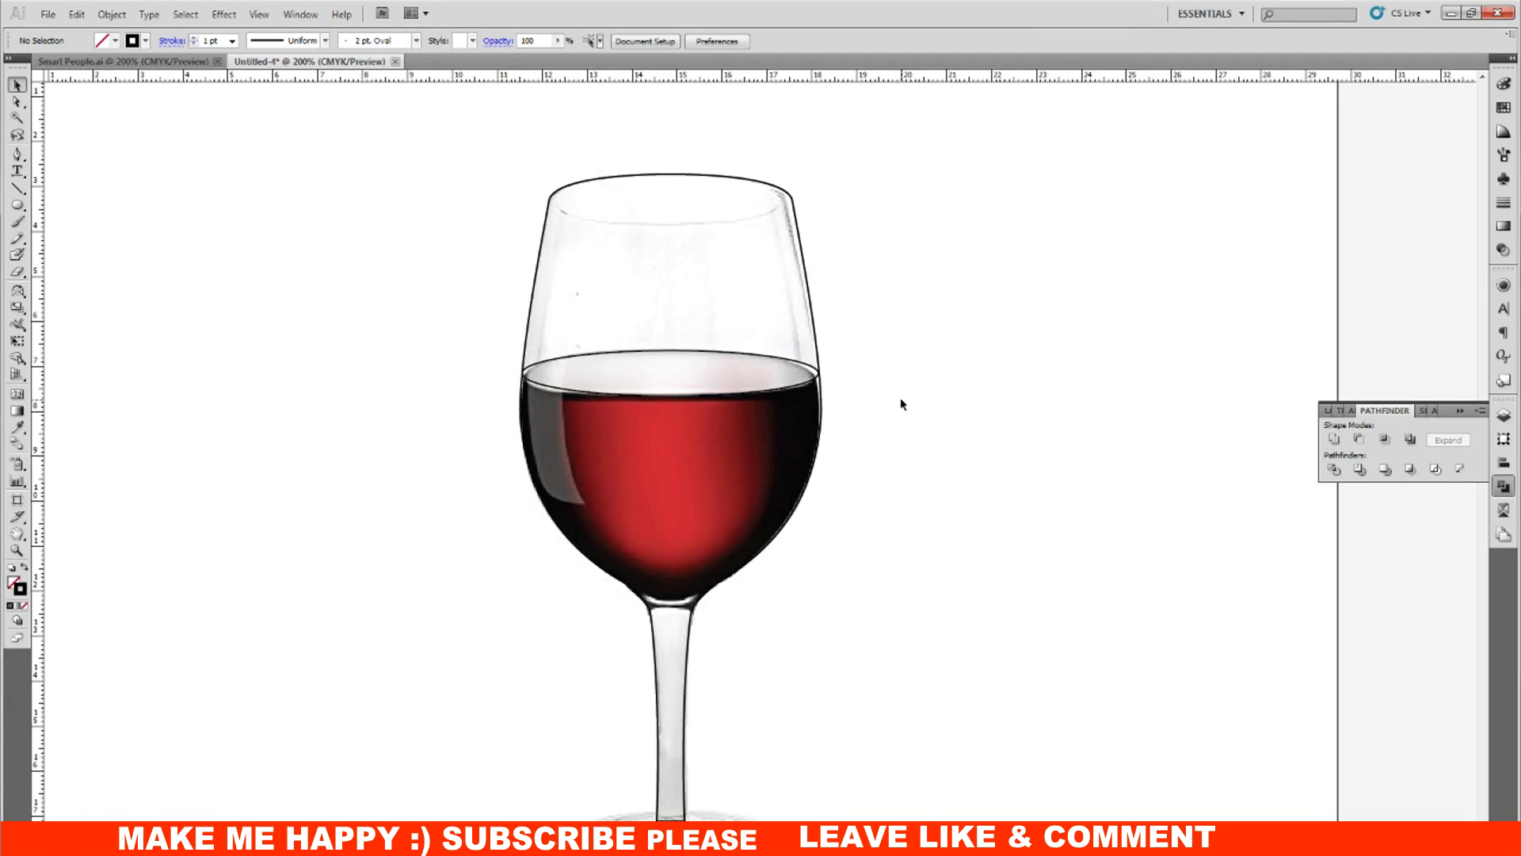
Step: Copy the wine-surface ellipse and Paste in Place a duplicate
{"action": "key", "text": "ctrl+plus"}
{"action": "left_click", "coordinate": [846, 341]}
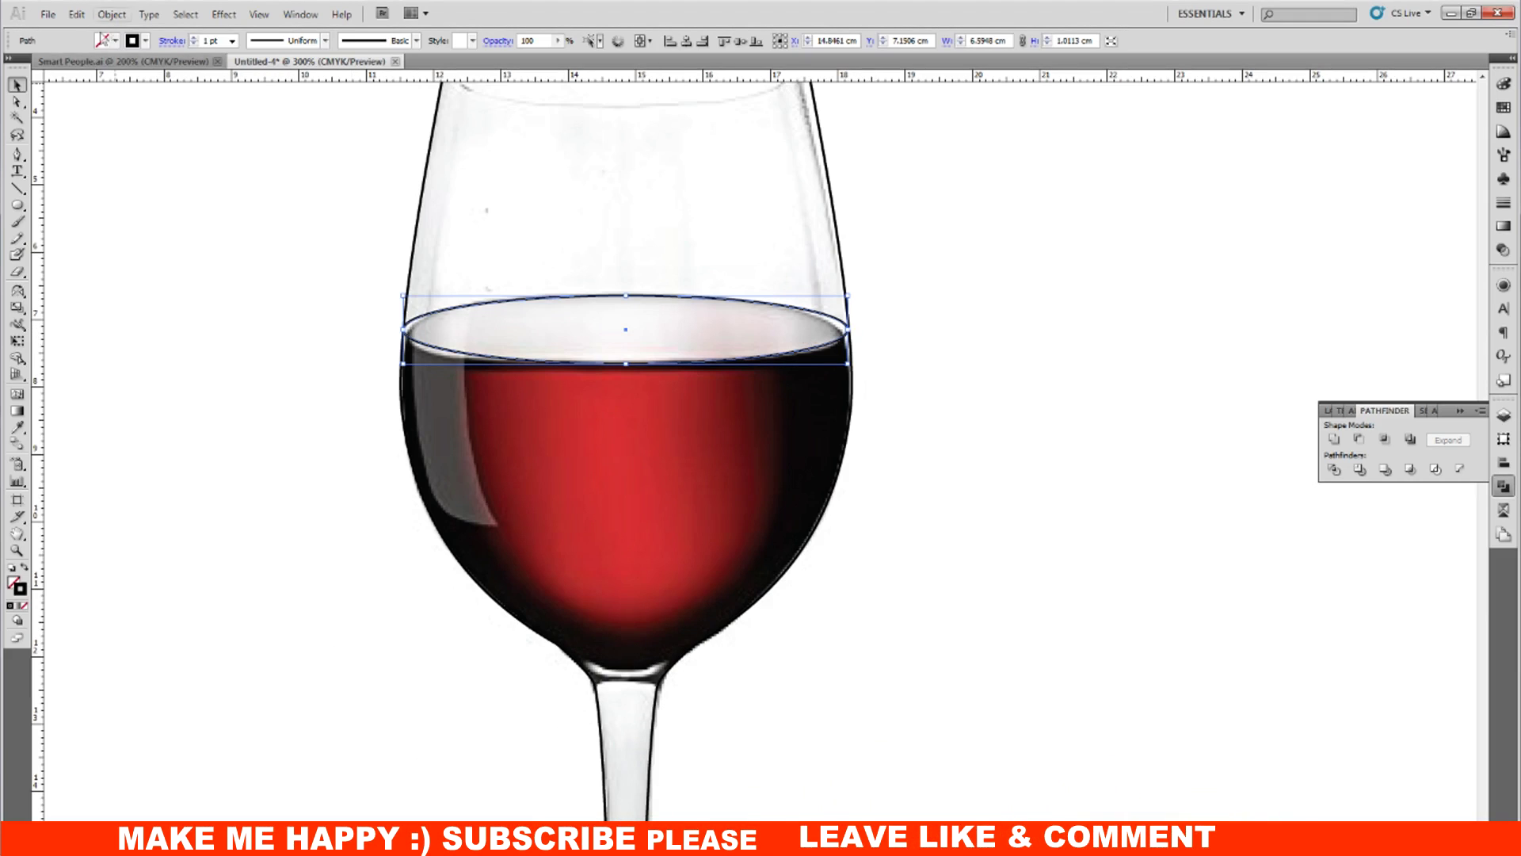
{"action": "left_click", "coordinate": [76, 14]}
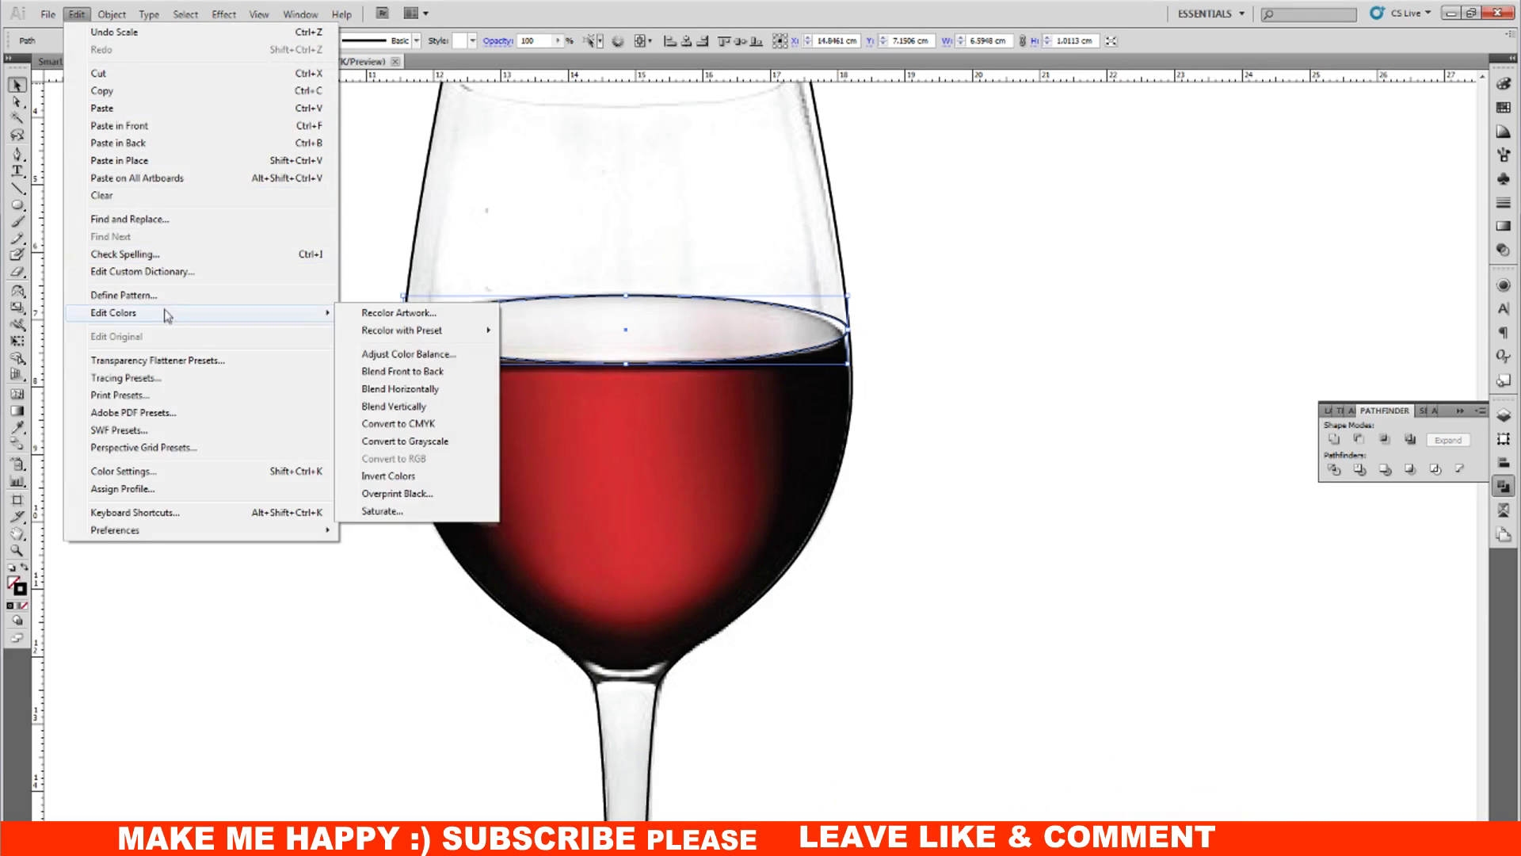
{"action": "left_click", "coordinate": [101, 90]}
{"action": "left_click", "coordinate": [76, 14]}
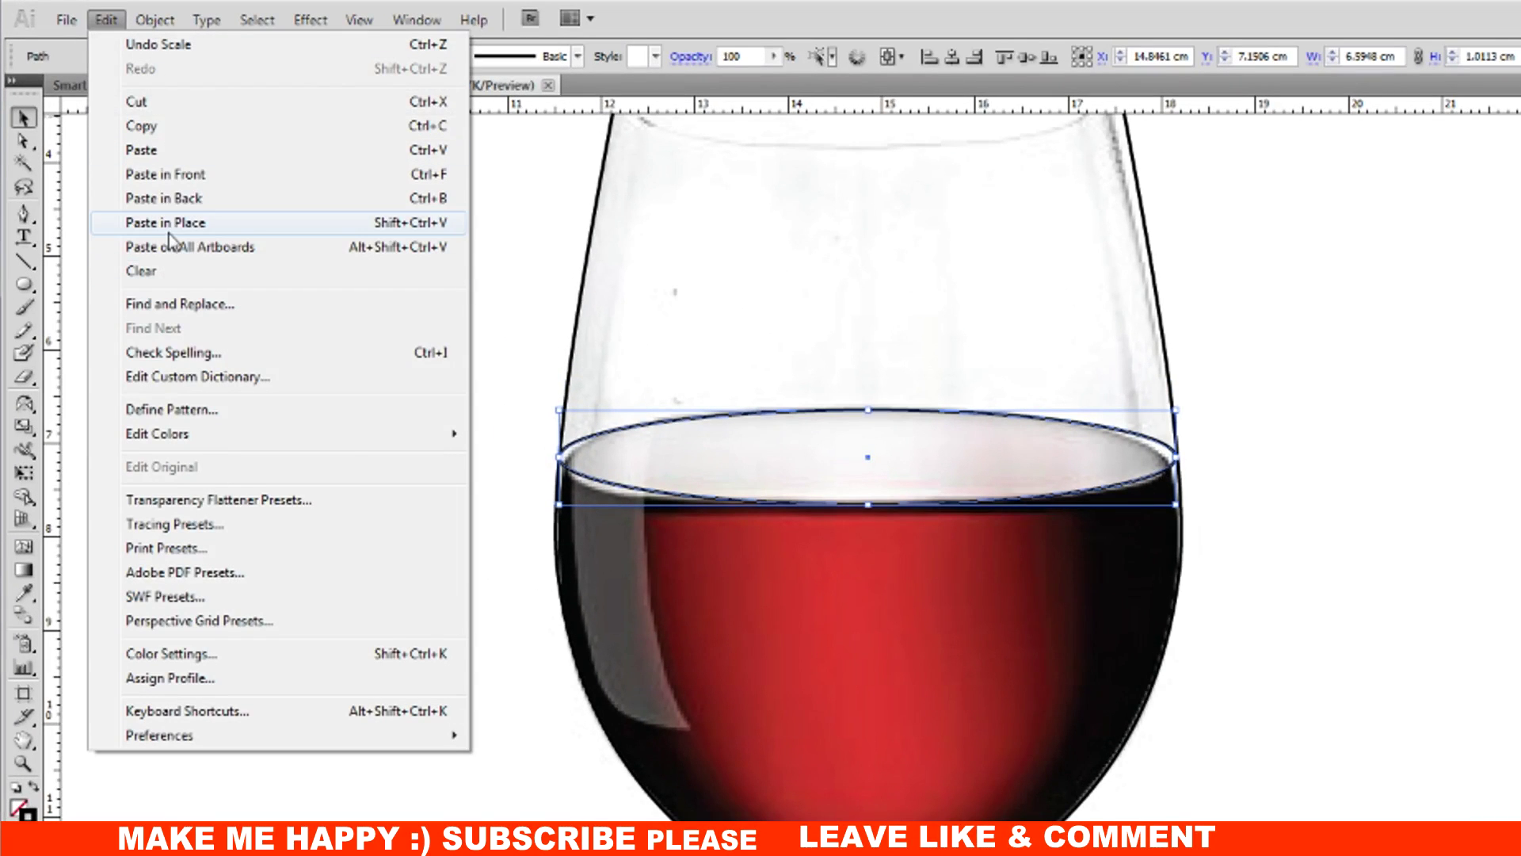
{"action": "left_click", "coordinate": [363, 226]}
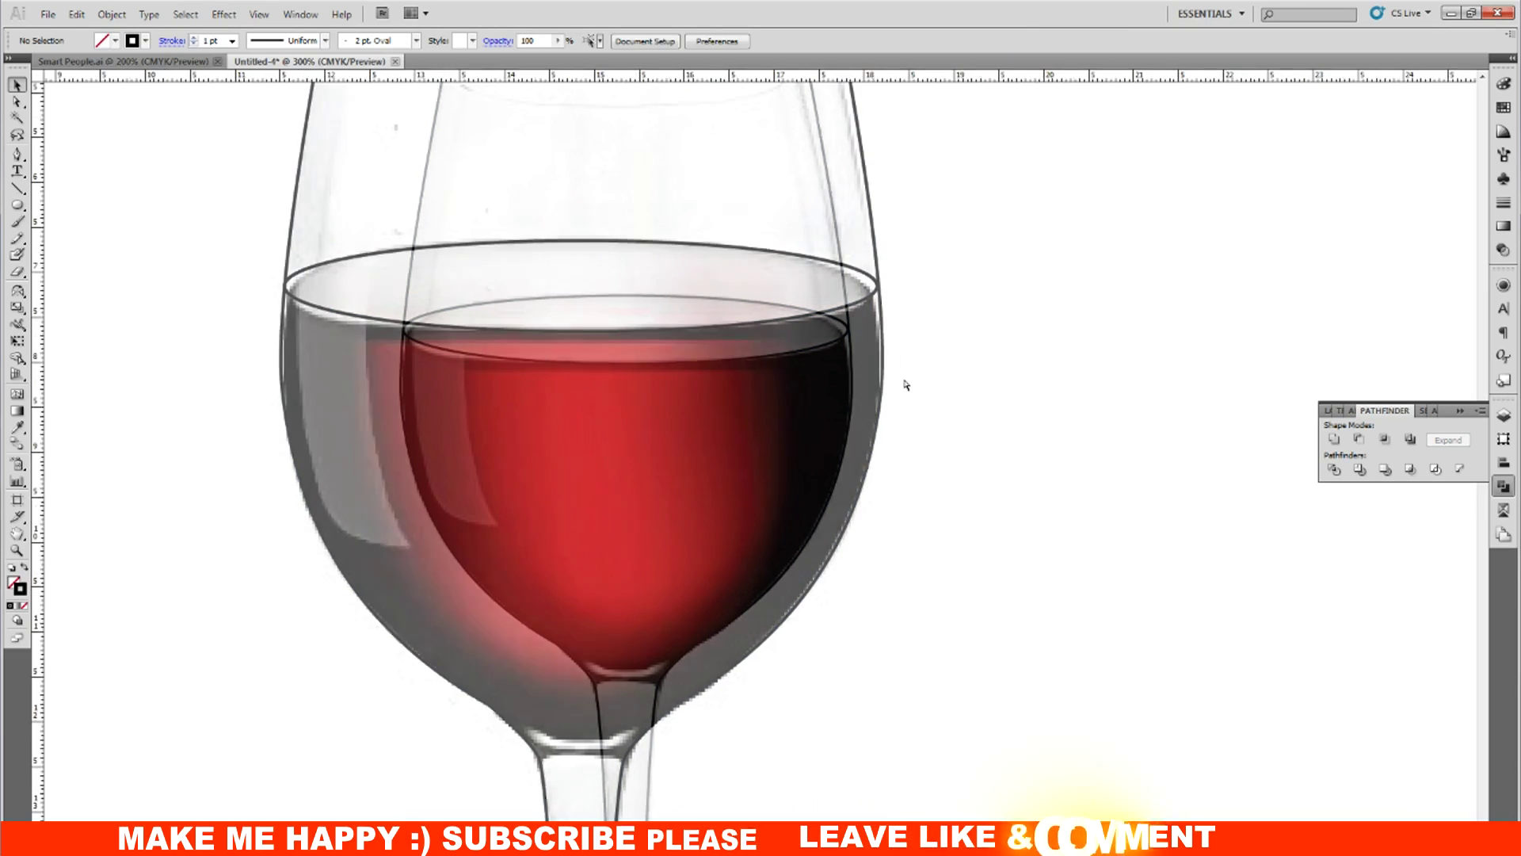
Step: Make the copy's stroke yellow and widen it to reach the glass sides
{"action": "left_click", "coordinate": [863, 300]}
{"action": "left_click", "coordinate": [1502, 107]}
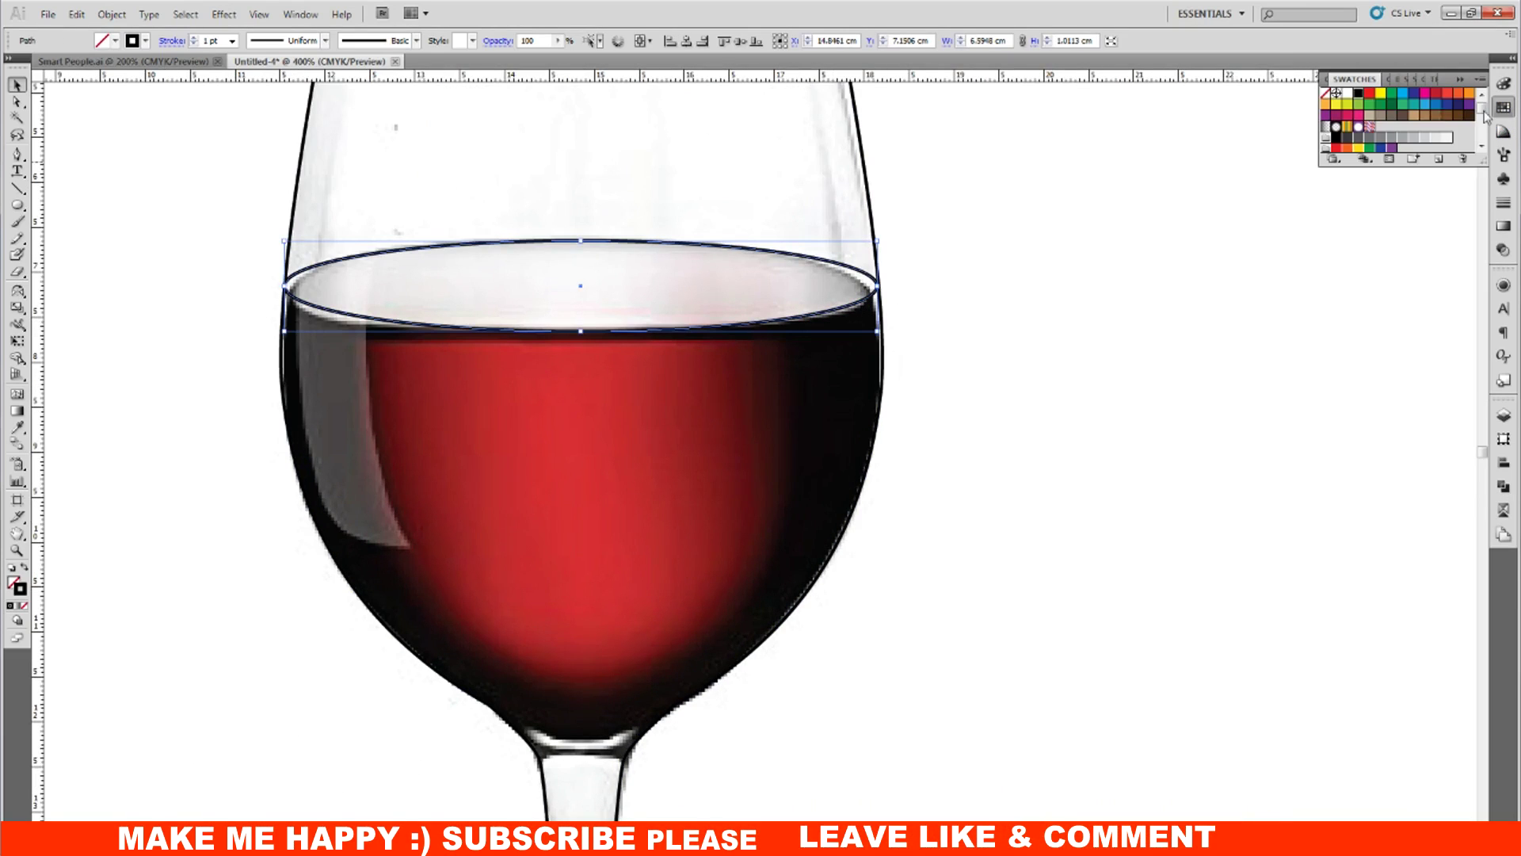
{"action": "left_click", "coordinate": [1380, 93]}
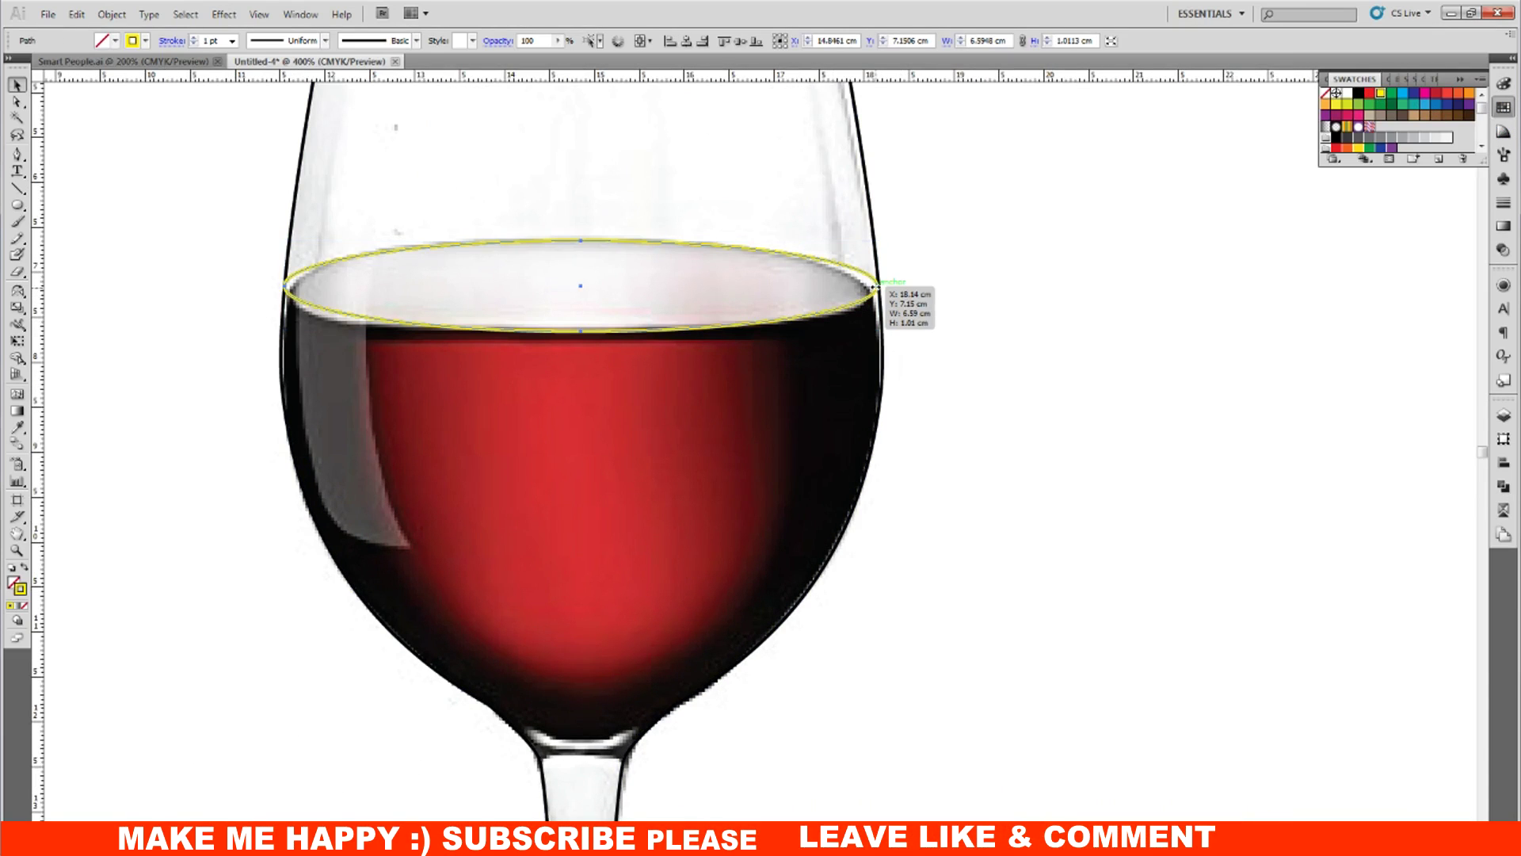
{"action": "left_click_drag", "start_coordinate": [879, 286], "coordinate": [882, 286]}
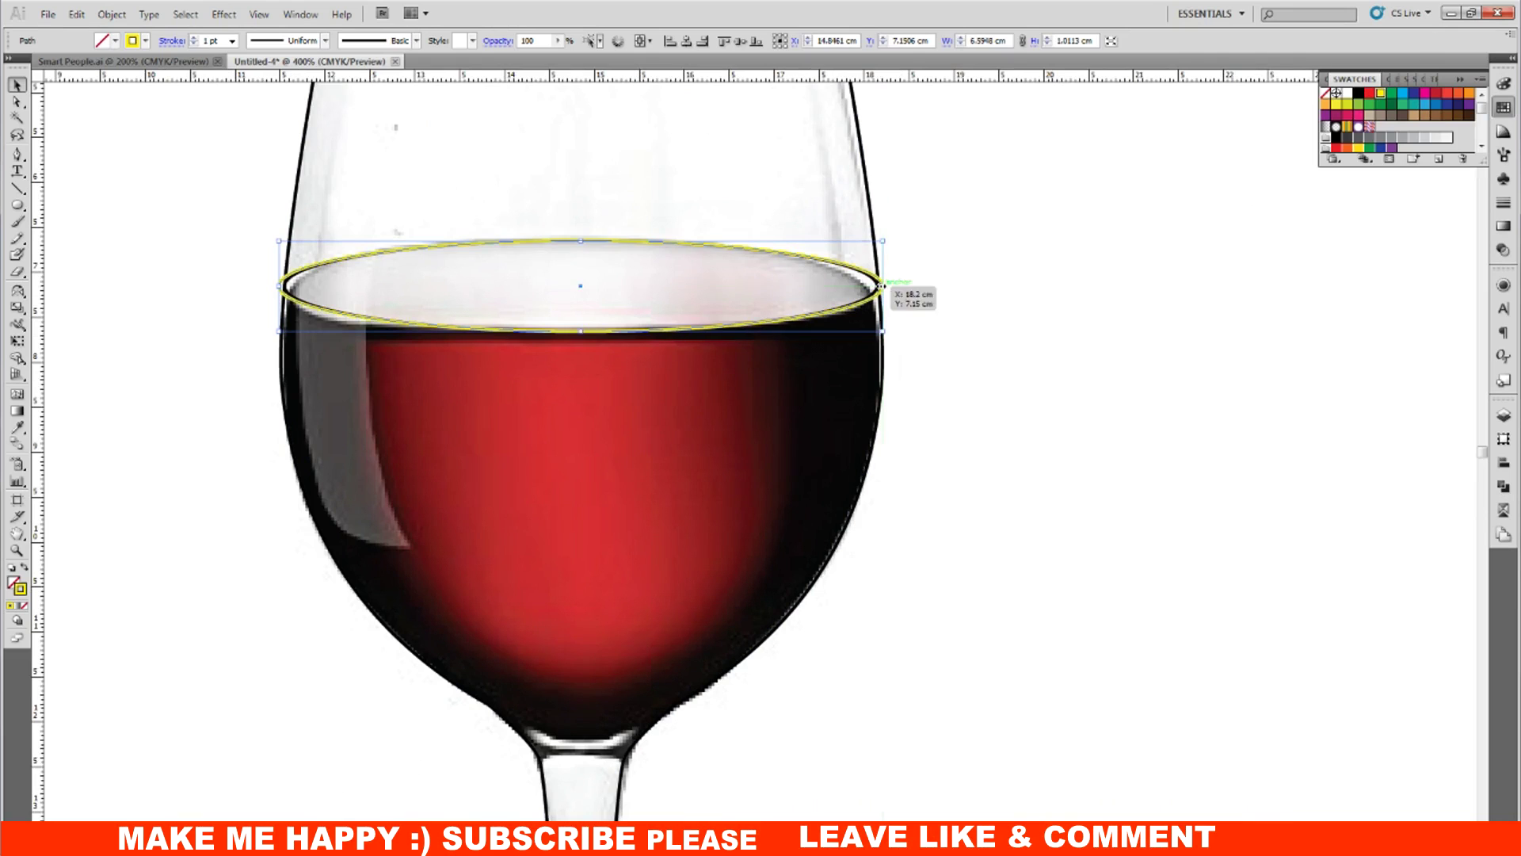
{"action": "left_click", "coordinate": [967, 297]}
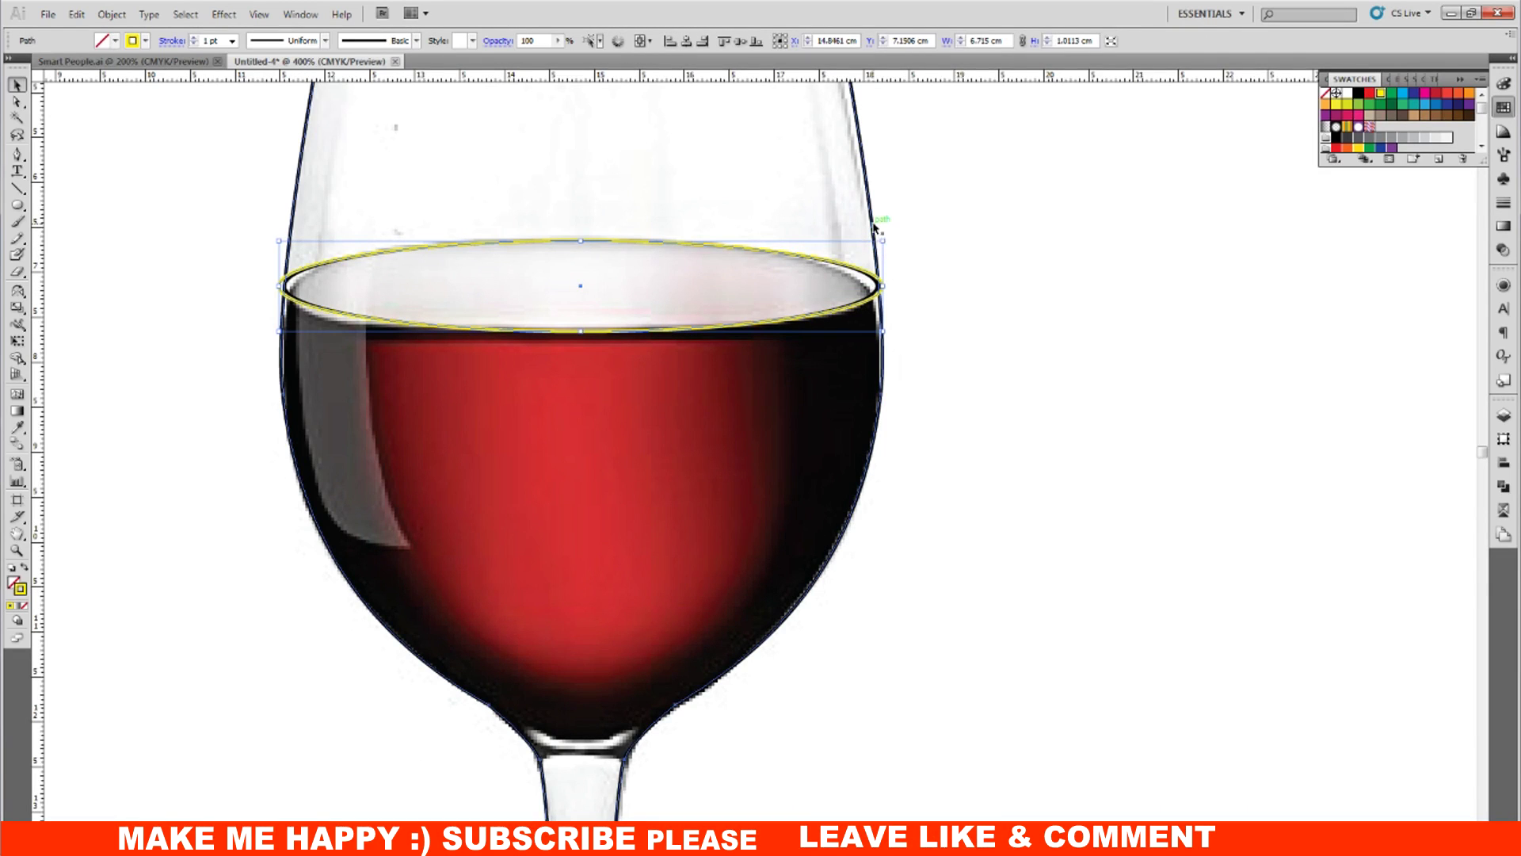
Step: Divide the glass outline along the ellipse with Pathfinder
{"action": "left_click", "coordinate": [875, 229], "text": "shift"}
{"action": "left_click", "coordinate": [1503, 487]}
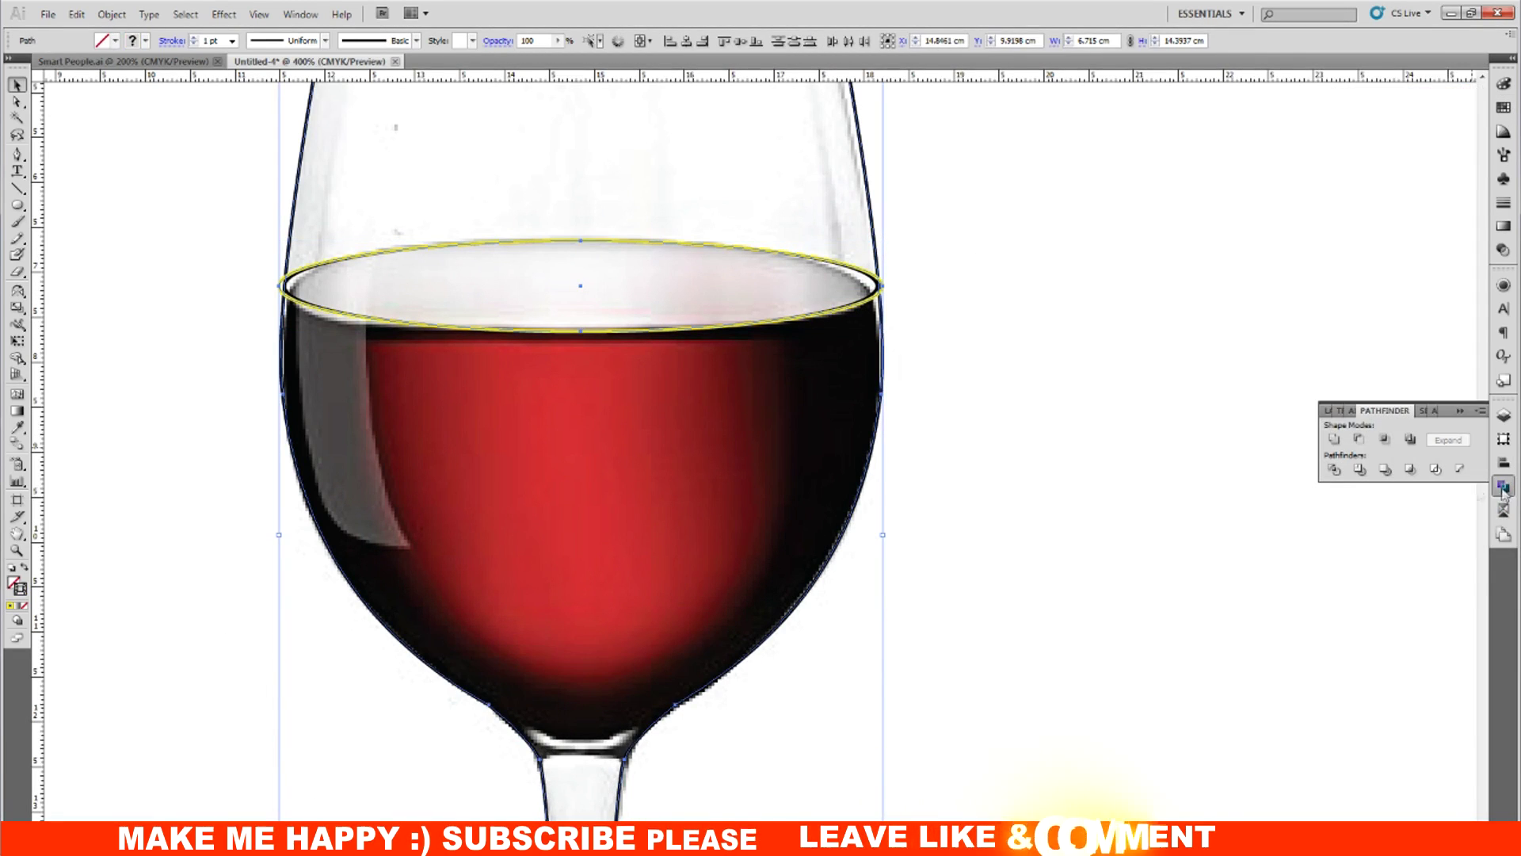
{"action": "left_click", "coordinate": [1334, 468]}
{"action": "right_click", "coordinate": [803, 333]}
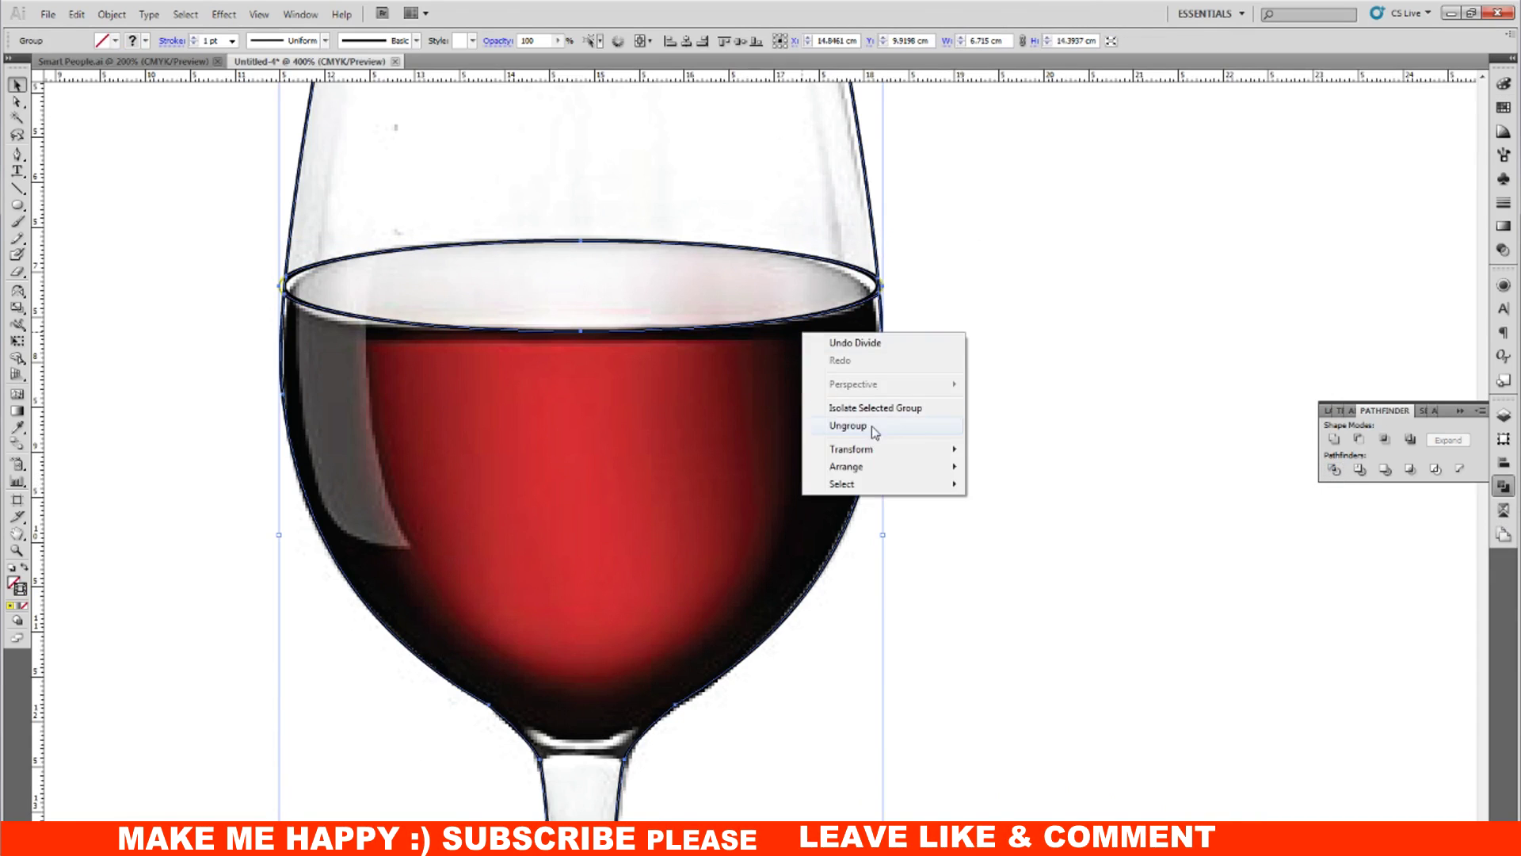
{"action": "left_click", "coordinate": [848, 426]}
{"action": "scroll", "coordinate": [1021, 465], "scroll_direction": "up", "scroll_amount": 2}
{"action": "left_click_drag", "start_coordinate": [935, 386], "coordinate": [875, 354]}
{"action": "key", "text": "Delete"}
{"action": "left_click", "coordinate": [875, 335]}
{"action": "scroll", "coordinate": [939, 479], "scroll_direction": "up", "scroll_amount": 2}
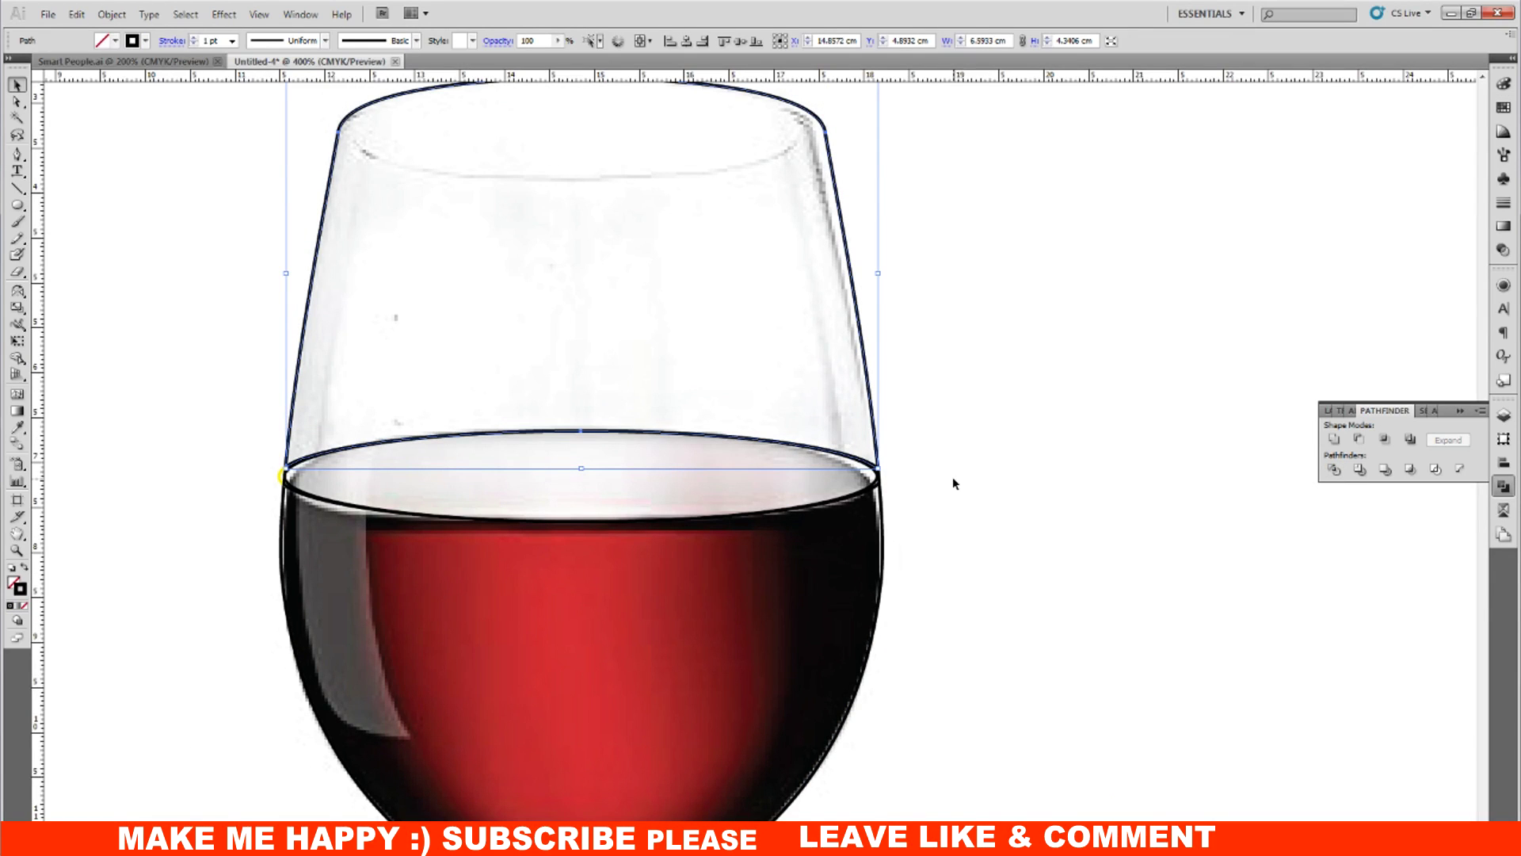
{"action": "key", "text": "ctrl+minus"}
{"action": "left_click_drag", "start_coordinate": [830, 334], "coordinate": [1358, 322]}
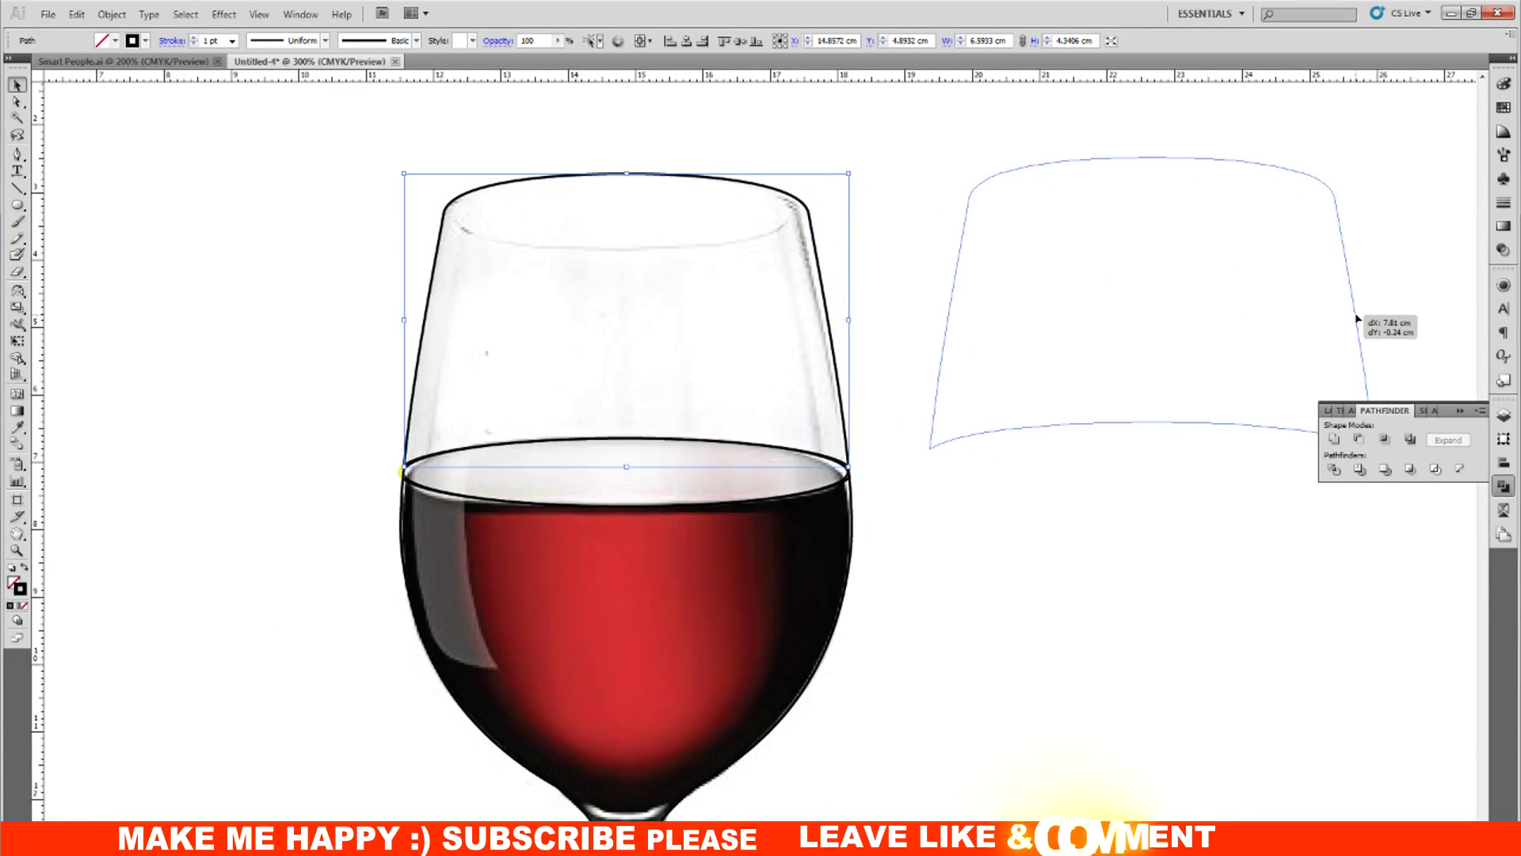
{"action": "left_click", "coordinate": [1106, 621]}
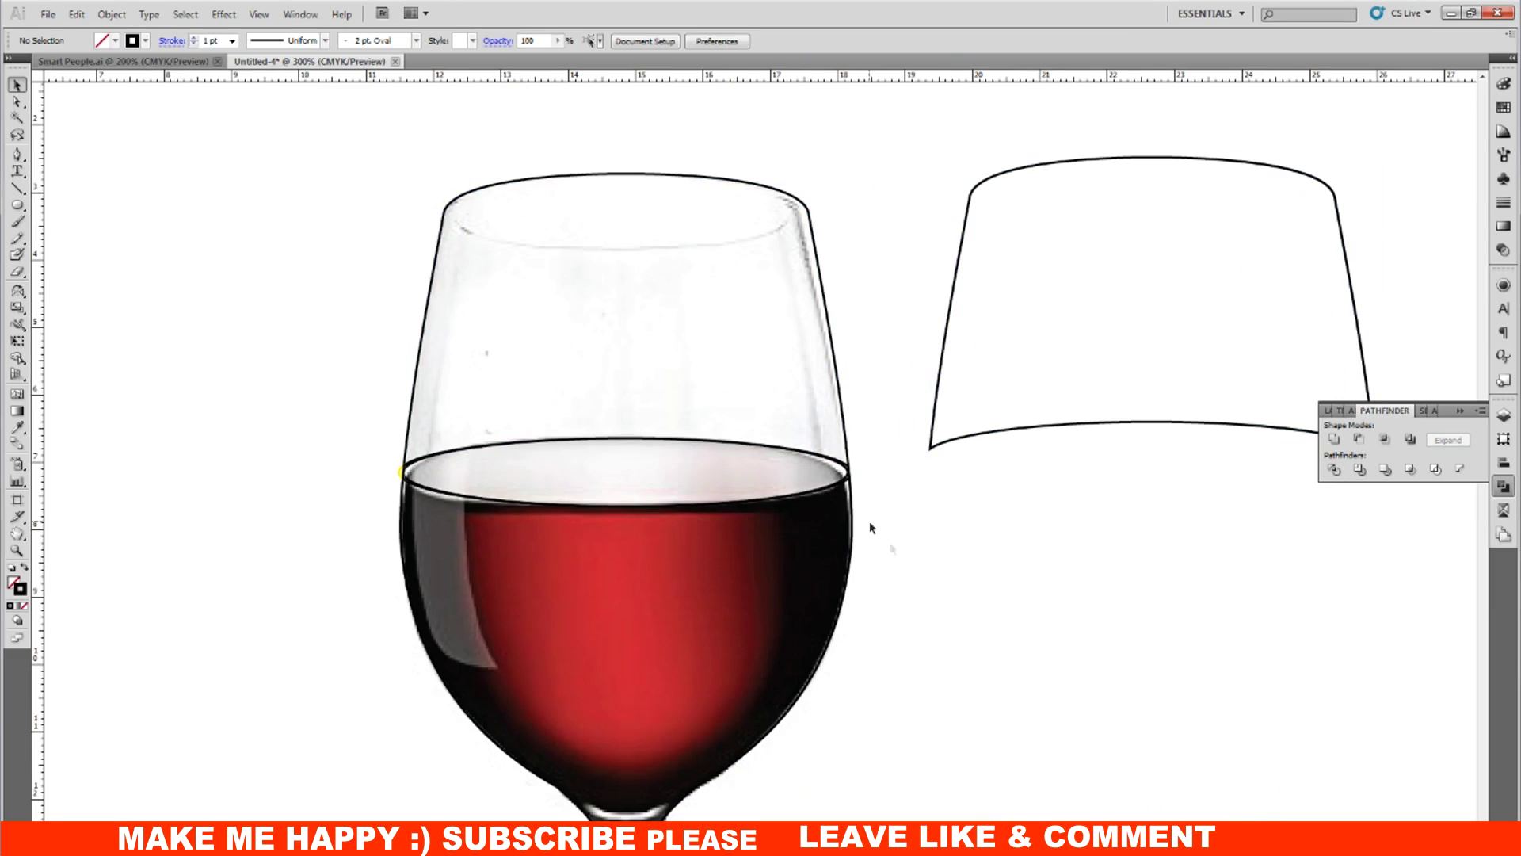
{"action": "left_click", "coordinate": [849, 473]}
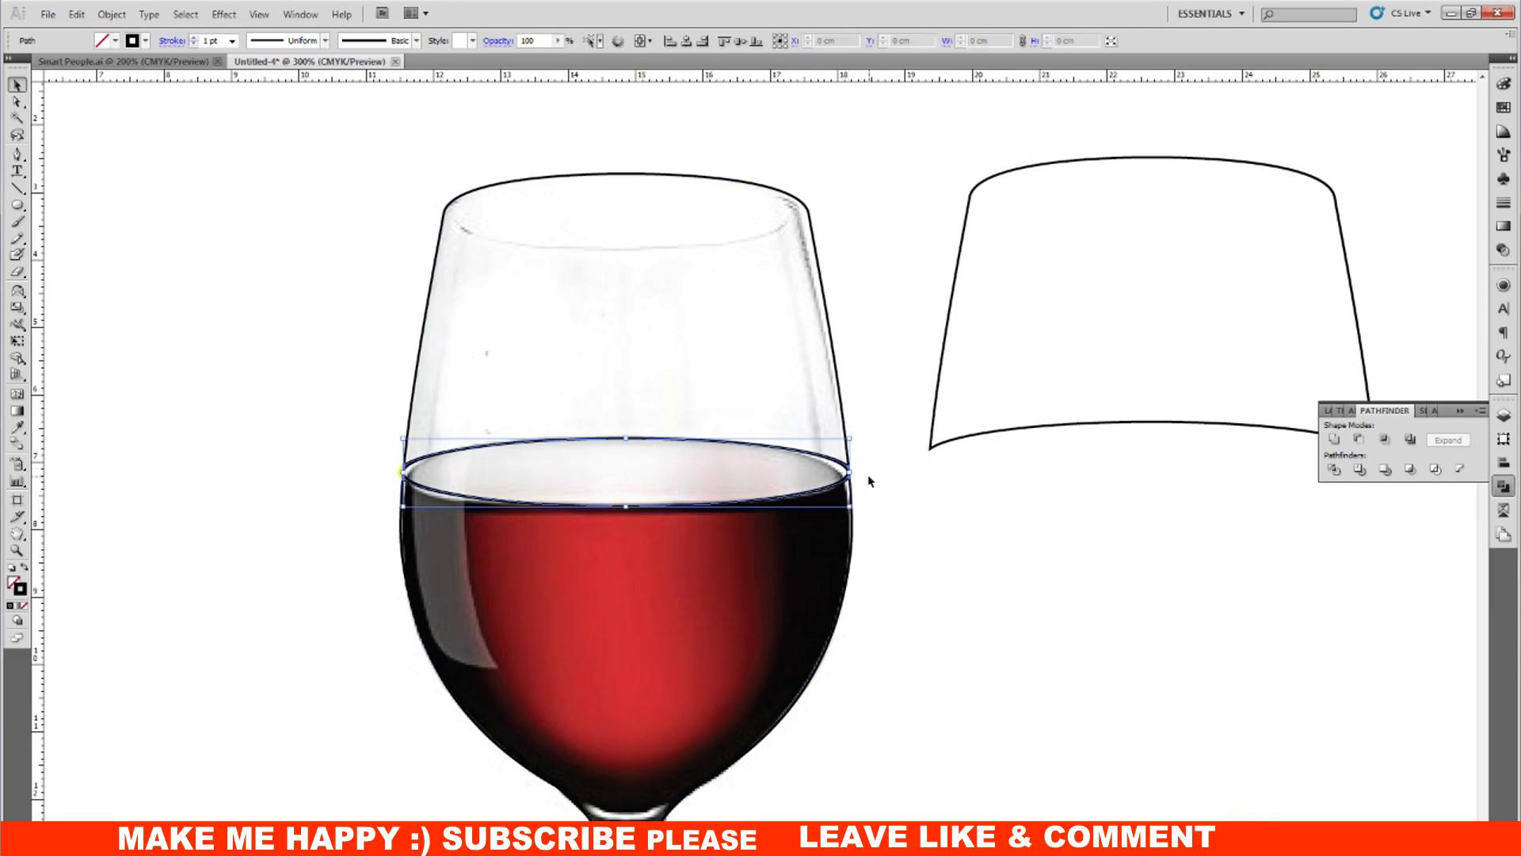
{"action": "left_click", "coordinate": [878, 475]}
{"action": "key", "text": "ctrl+equal"}
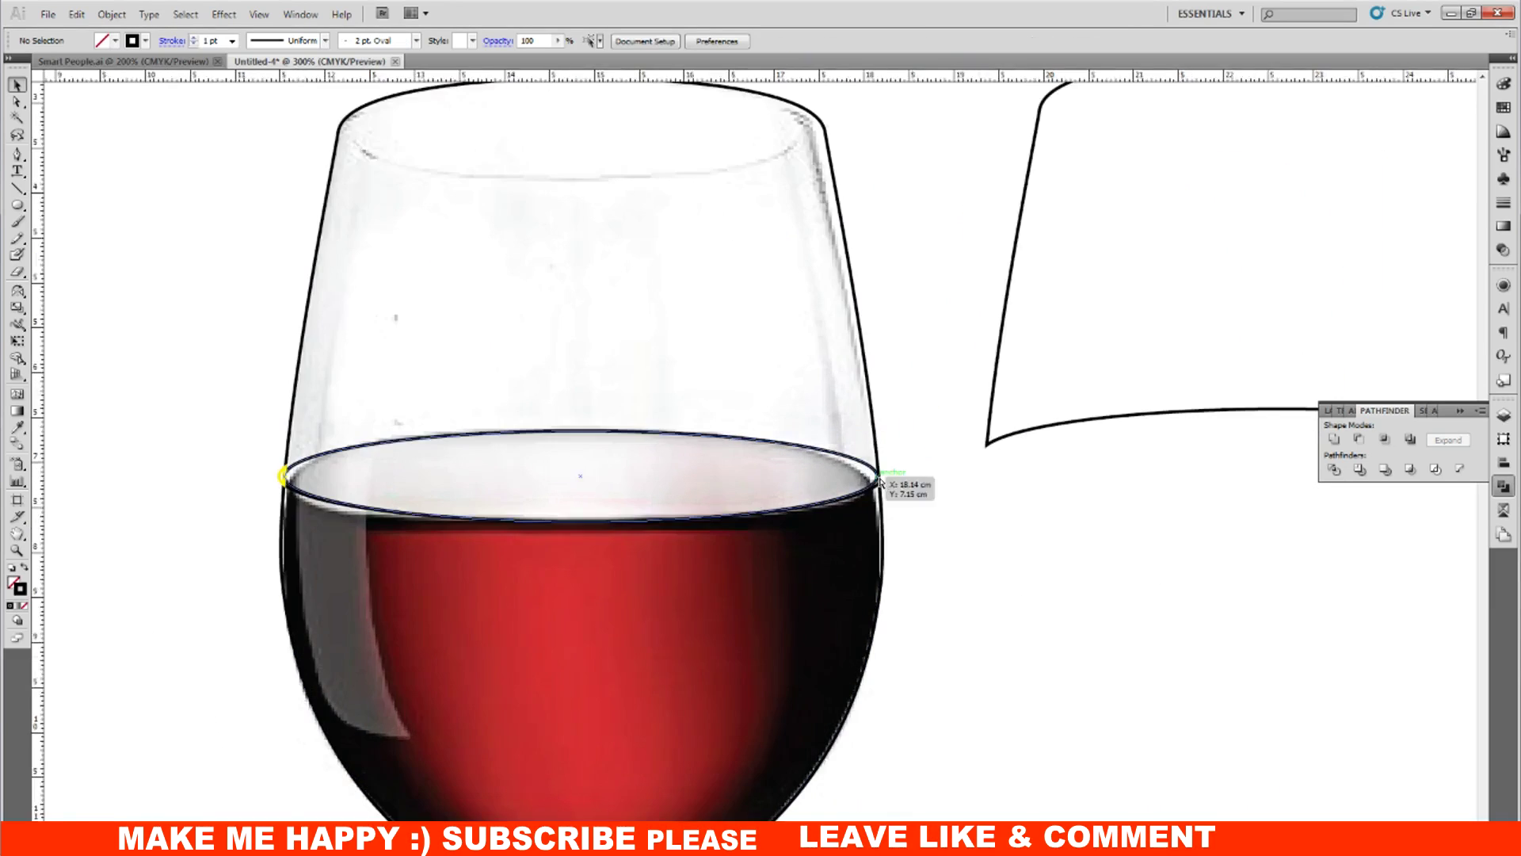
{"action": "key", "text": "ctrl+equal"}
{"action": "left_click", "coordinate": [944, 501]}
{"action": "key", "text": "ctrl+minus"}
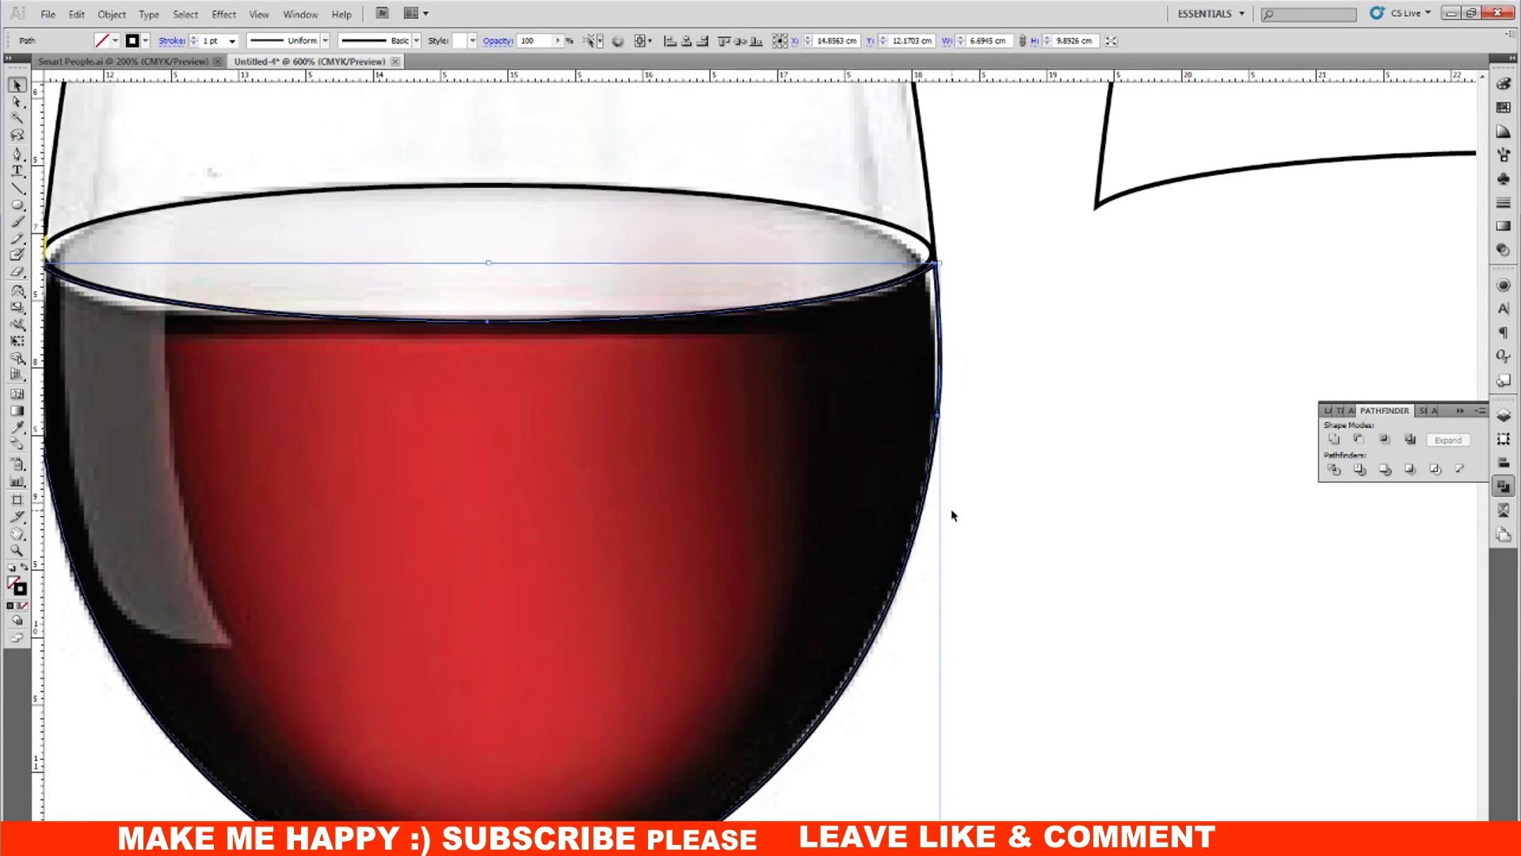
{"action": "key", "text": "ctrl+minus"}
{"action": "key", "text": "ctrl+equal"}
{"action": "scroll", "coordinate": [951, 515], "scroll_direction": "down", "scroll_amount": 3}
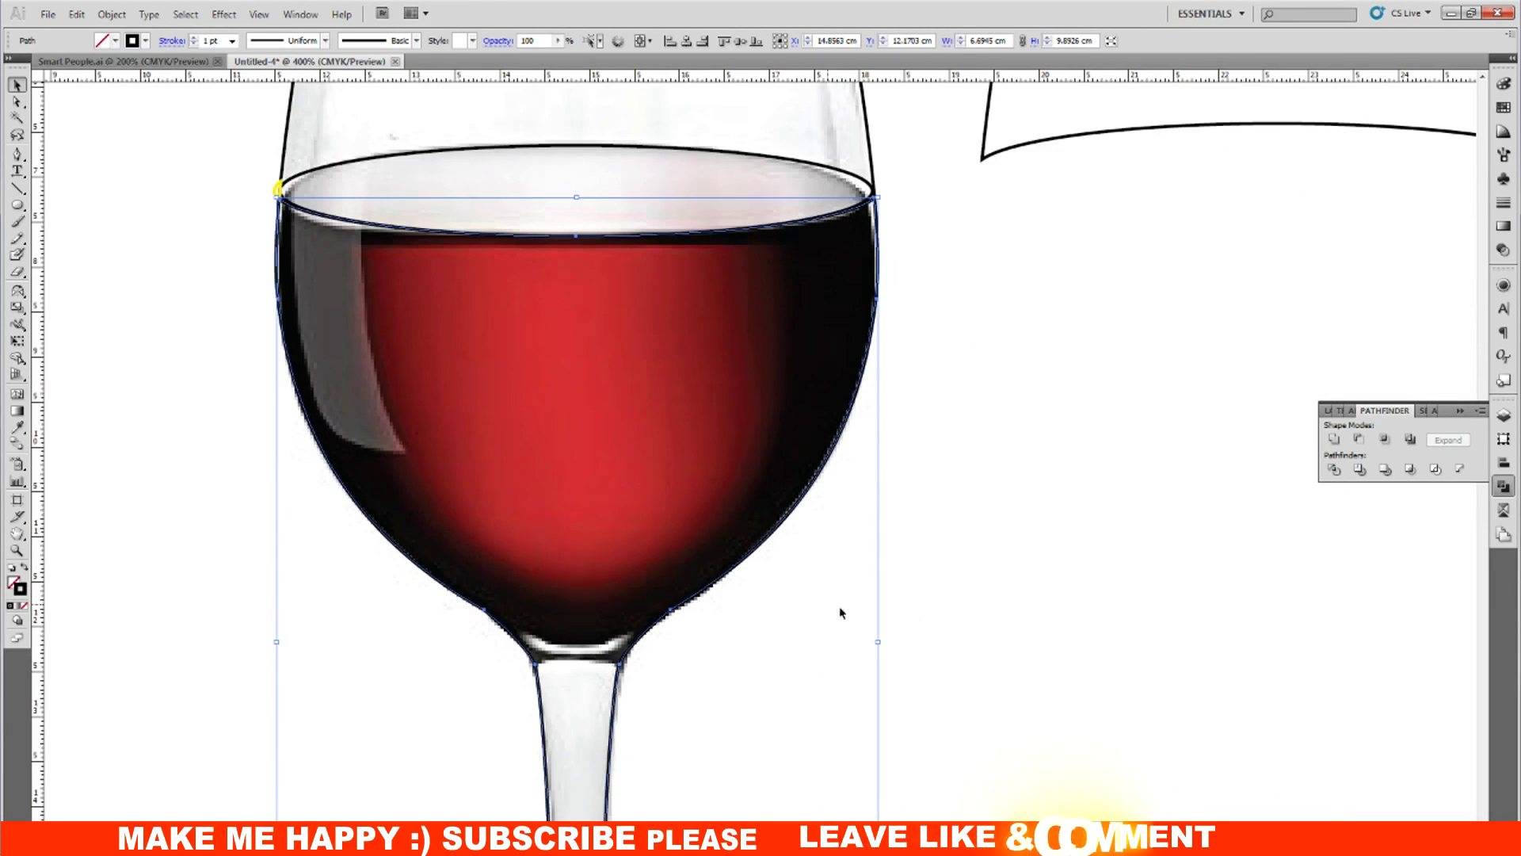
{"action": "left_click", "coordinate": [17, 155]}
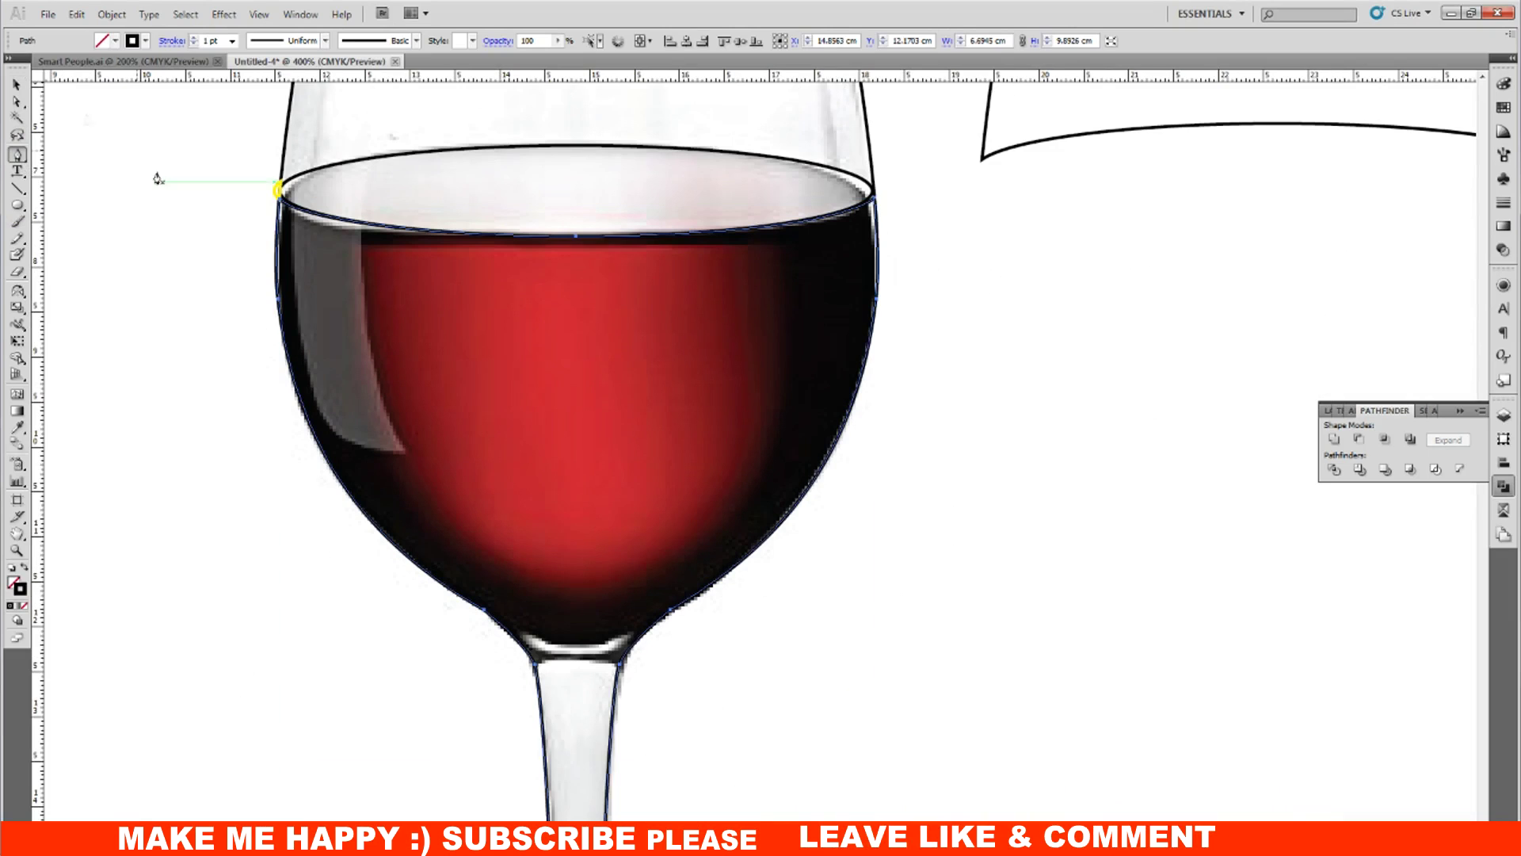
{"action": "left_click", "coordinate": [16, 85]}
{"action": "left_click", "coordinate": [377, 204]}
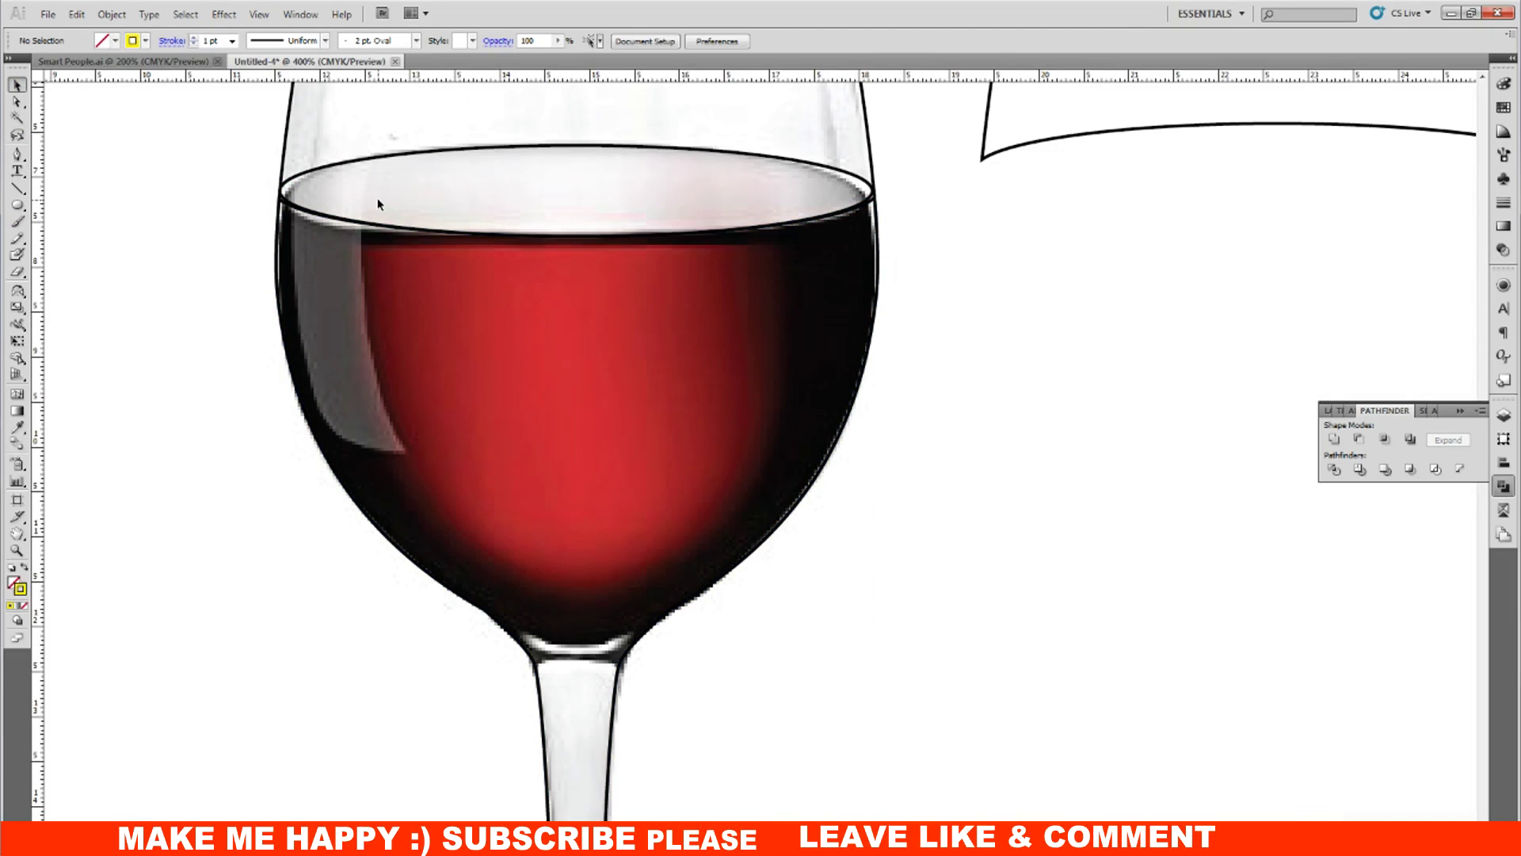
{"action": "left_click_drag", "start_coordinate": [309, 219], "coordinate": [673, 254]}
{"action": "key", "text": "ctrl+z"}
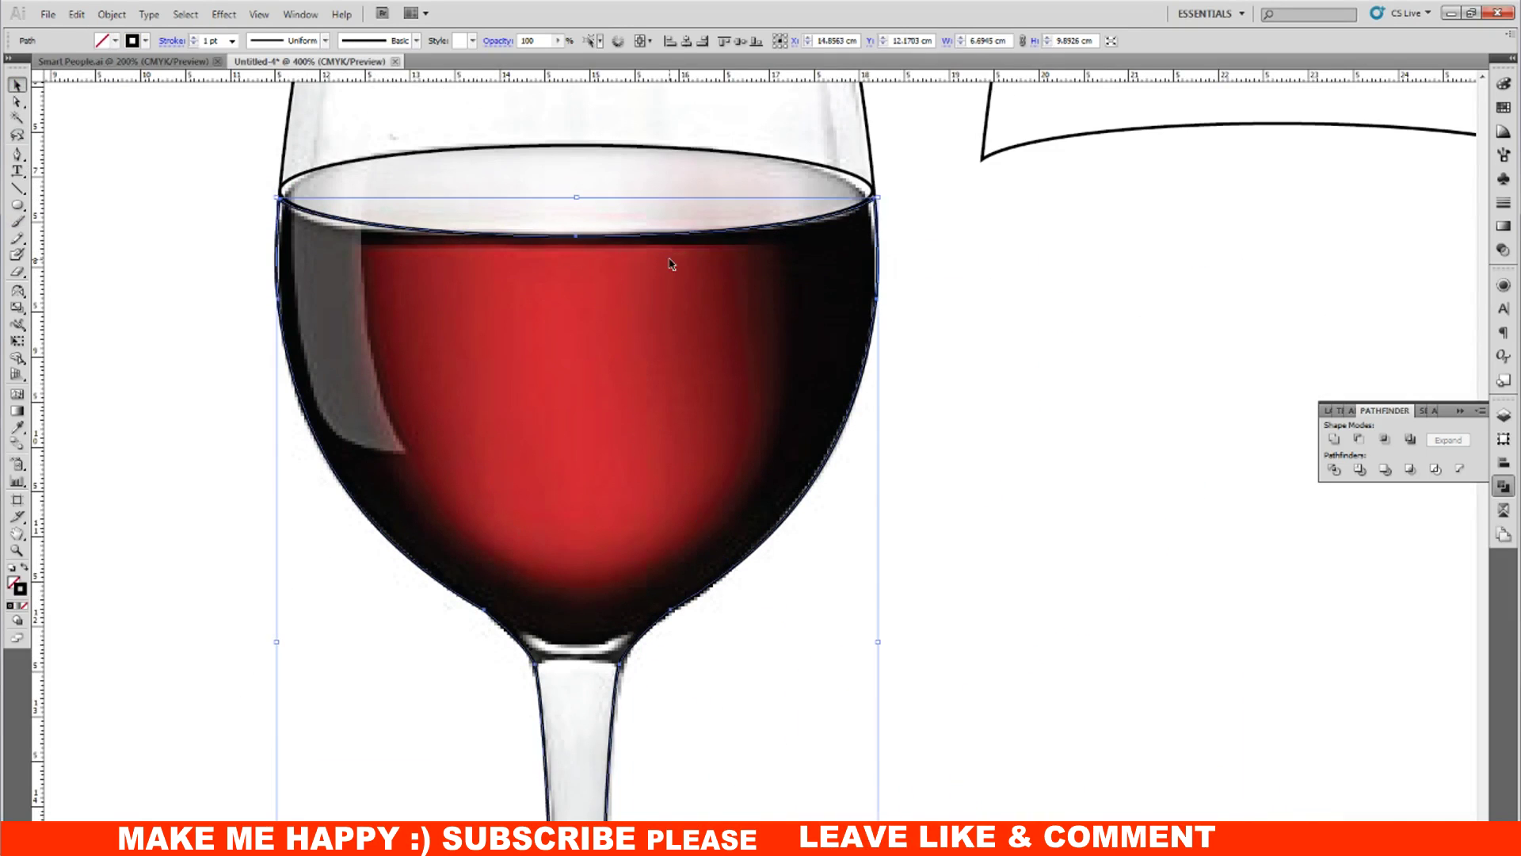
{"action": "scroll", "coordinate": [733, 411], "scroll_direction": "down", "scroll_amount": 3}
{"action": "left_click", "coordinate": [17, 157]}
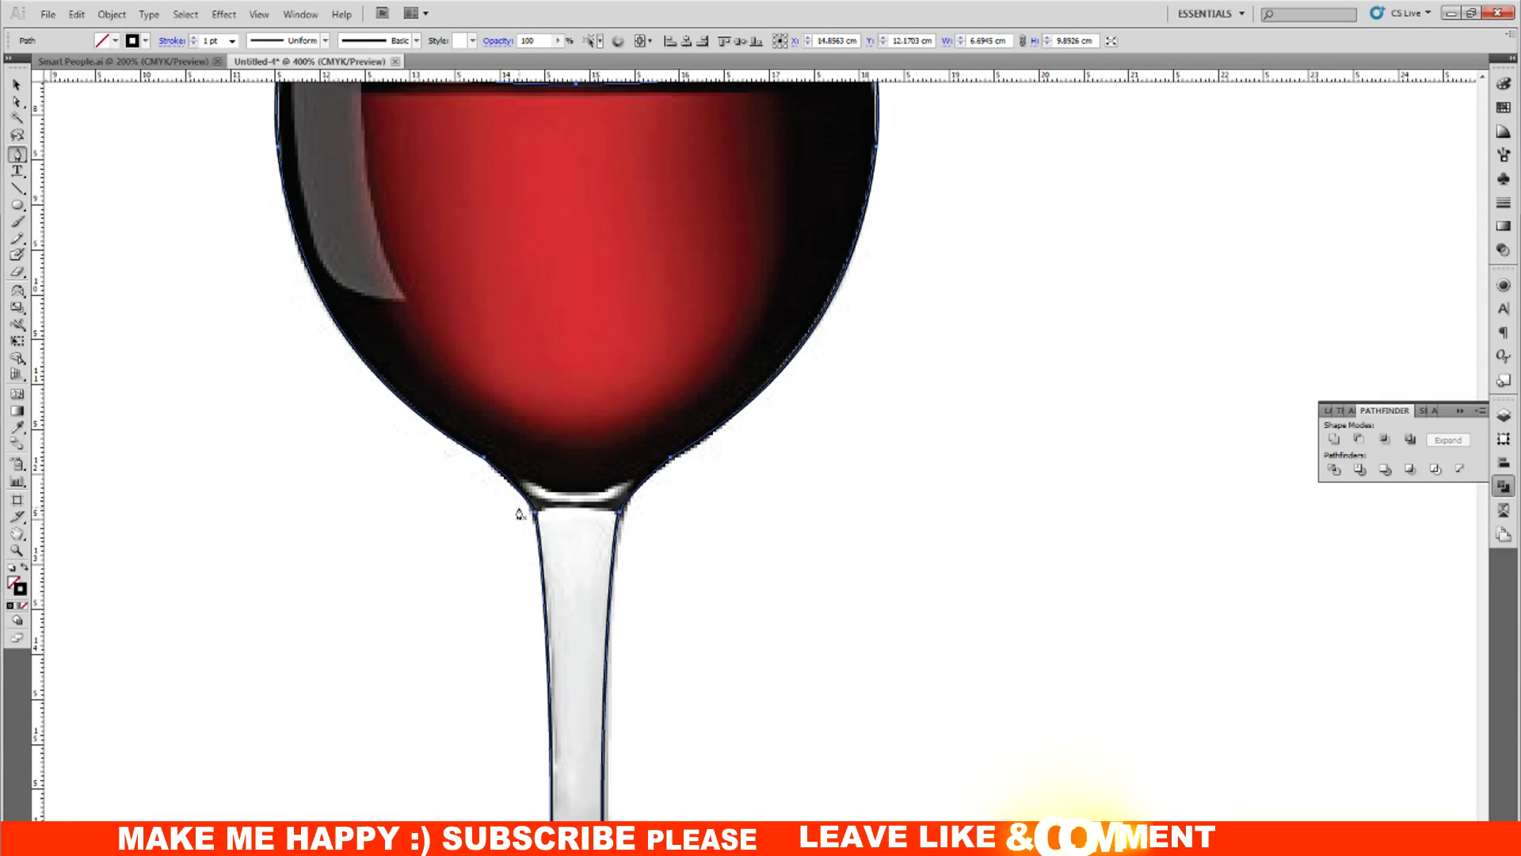
Step: Draw a short curved line across the top of the stem
{"action": "left_click", "coordinate": [516, 508]}
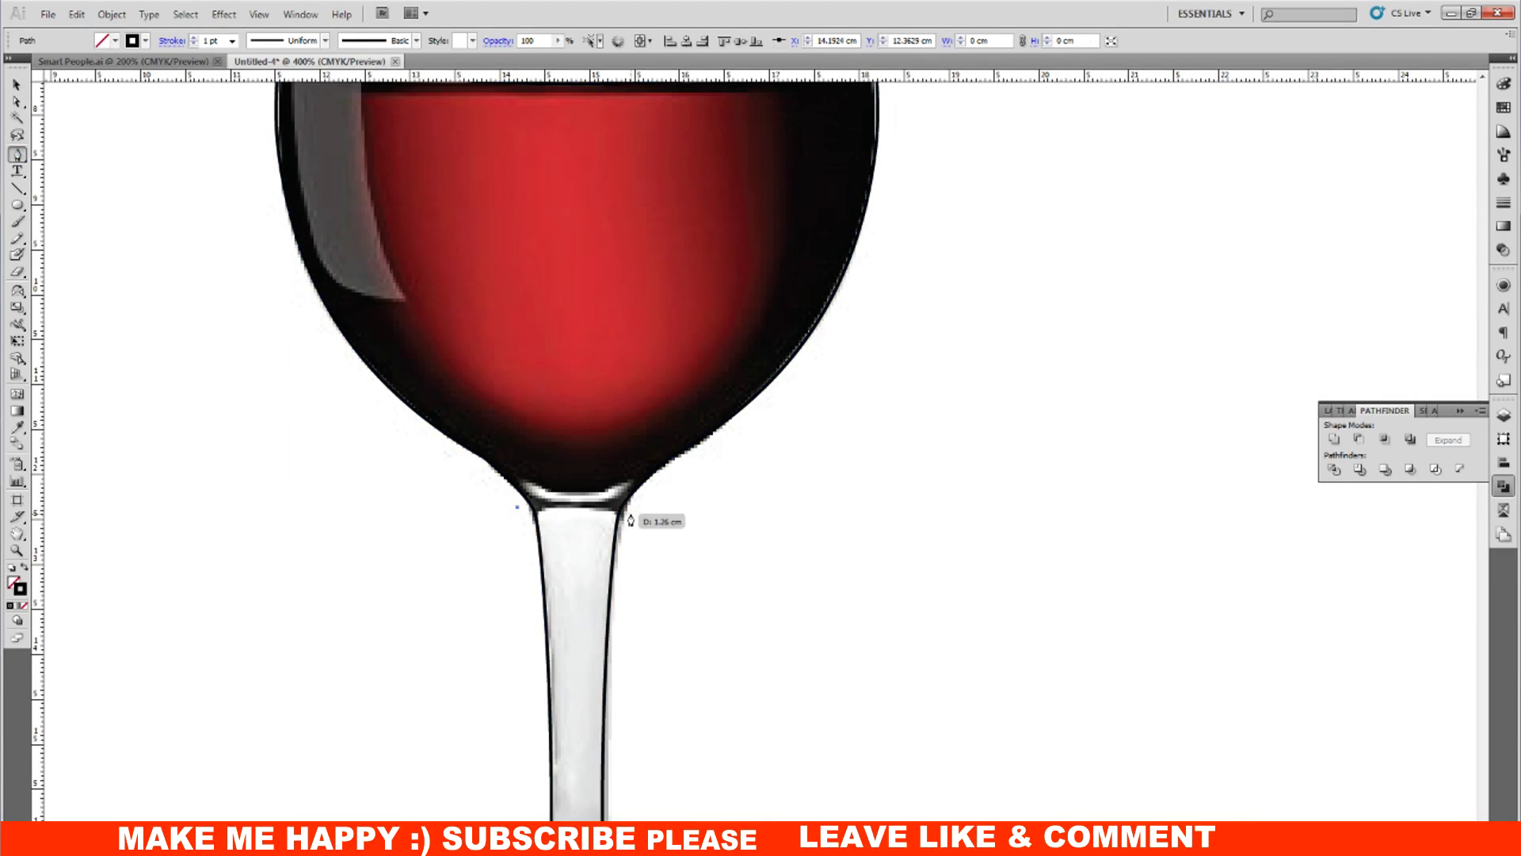
{"action": "left_click_drag", "start_coordinate": [664, 508], "coordinate": [666, 505]}
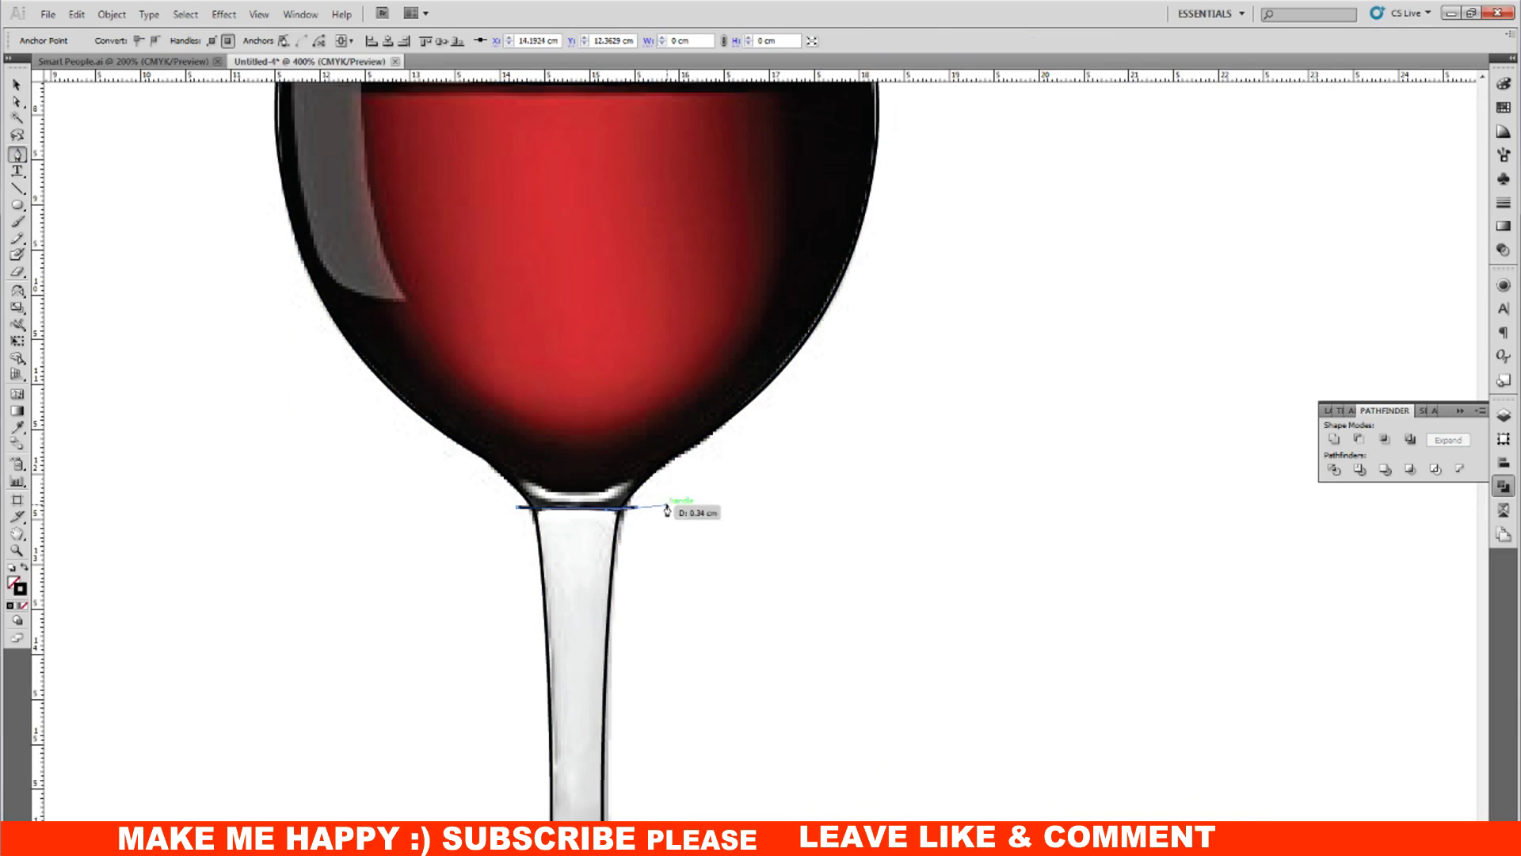
{"action": "left_click", "coordinate": [19, 87]}
{"action": "left_click", "coordinate": [690, 535]}
Step: Divide the glass outline with the line and select the trimmed wine-bowl shape
{"action": "left_click", "coordinate": [616, 511]}
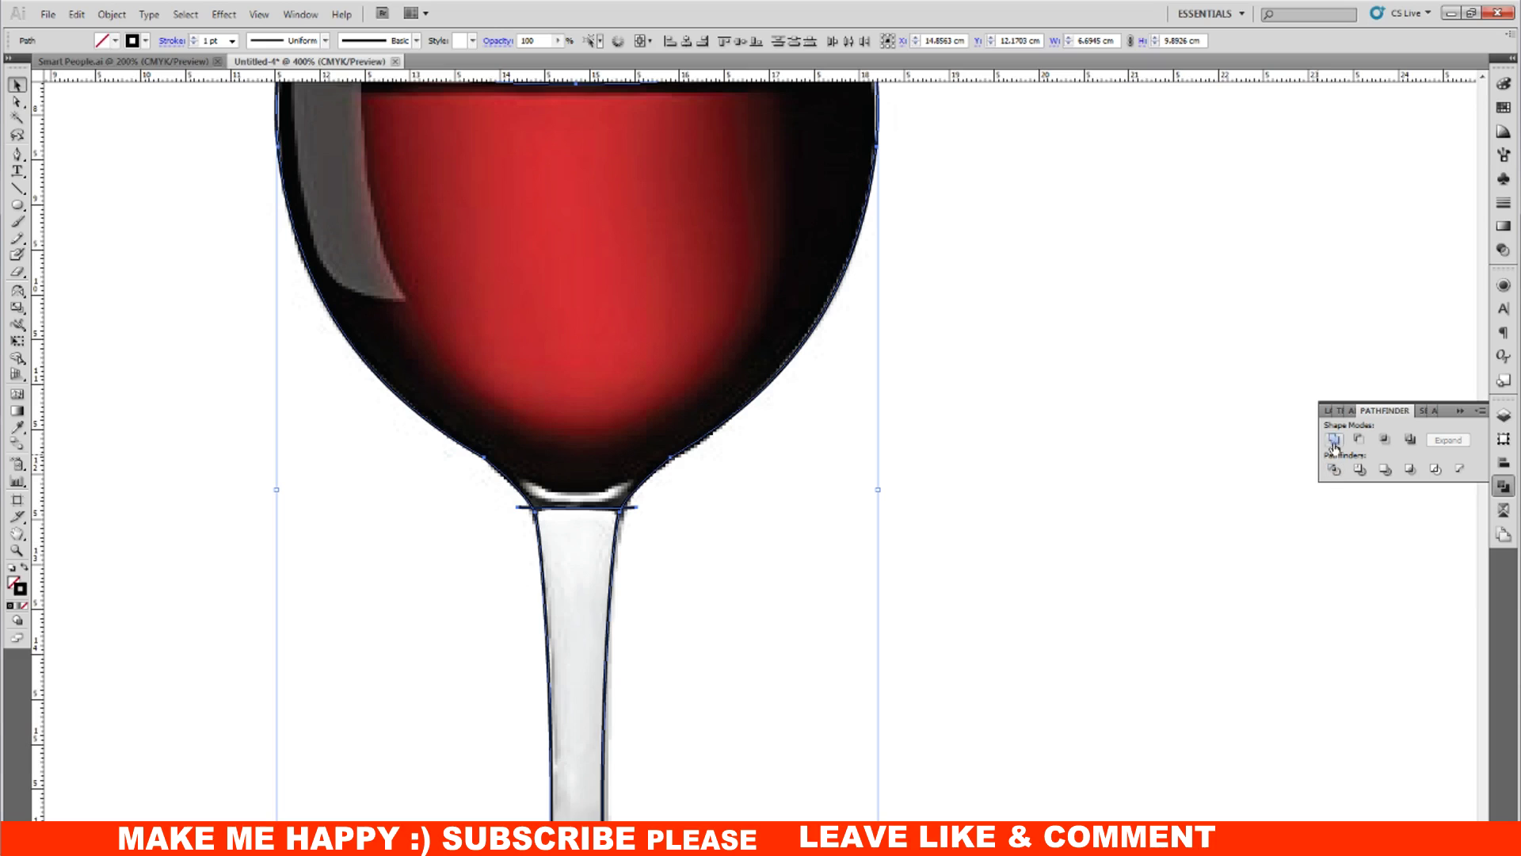
{"action": "right_click", "coordinate": [697, 515]}
{"action": "left_click", "coordinate": [732, 609]}
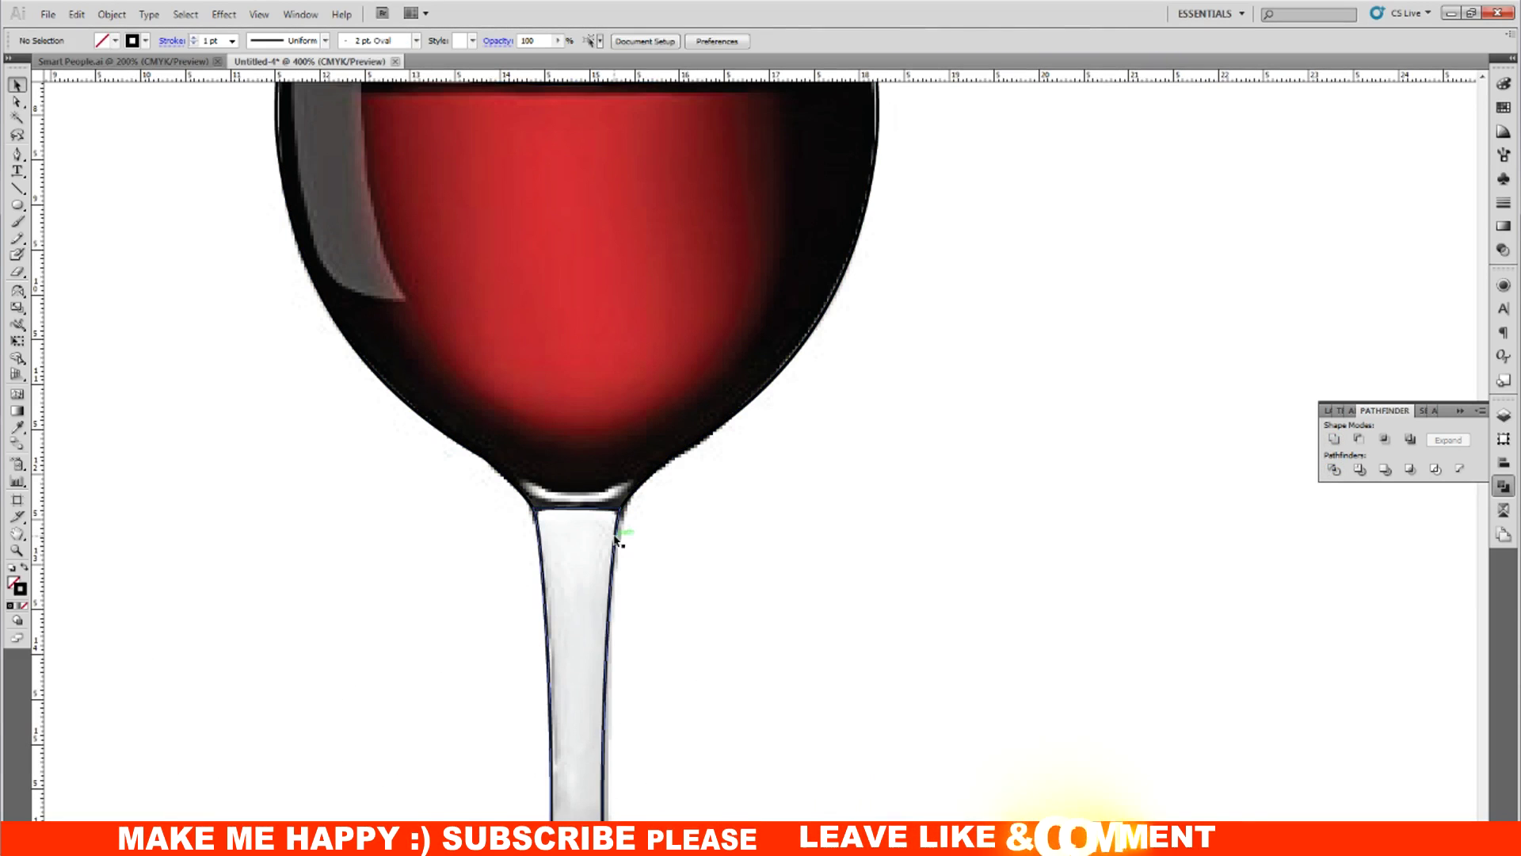
{"action": "left_click", "coordinate": [527, 516]}
{"action": "key", "text": "ctrl+minus"}
{"action": "scroll", "coordinate": [814, 634], "scroll_direction": "up", "scroll_amount": 1}
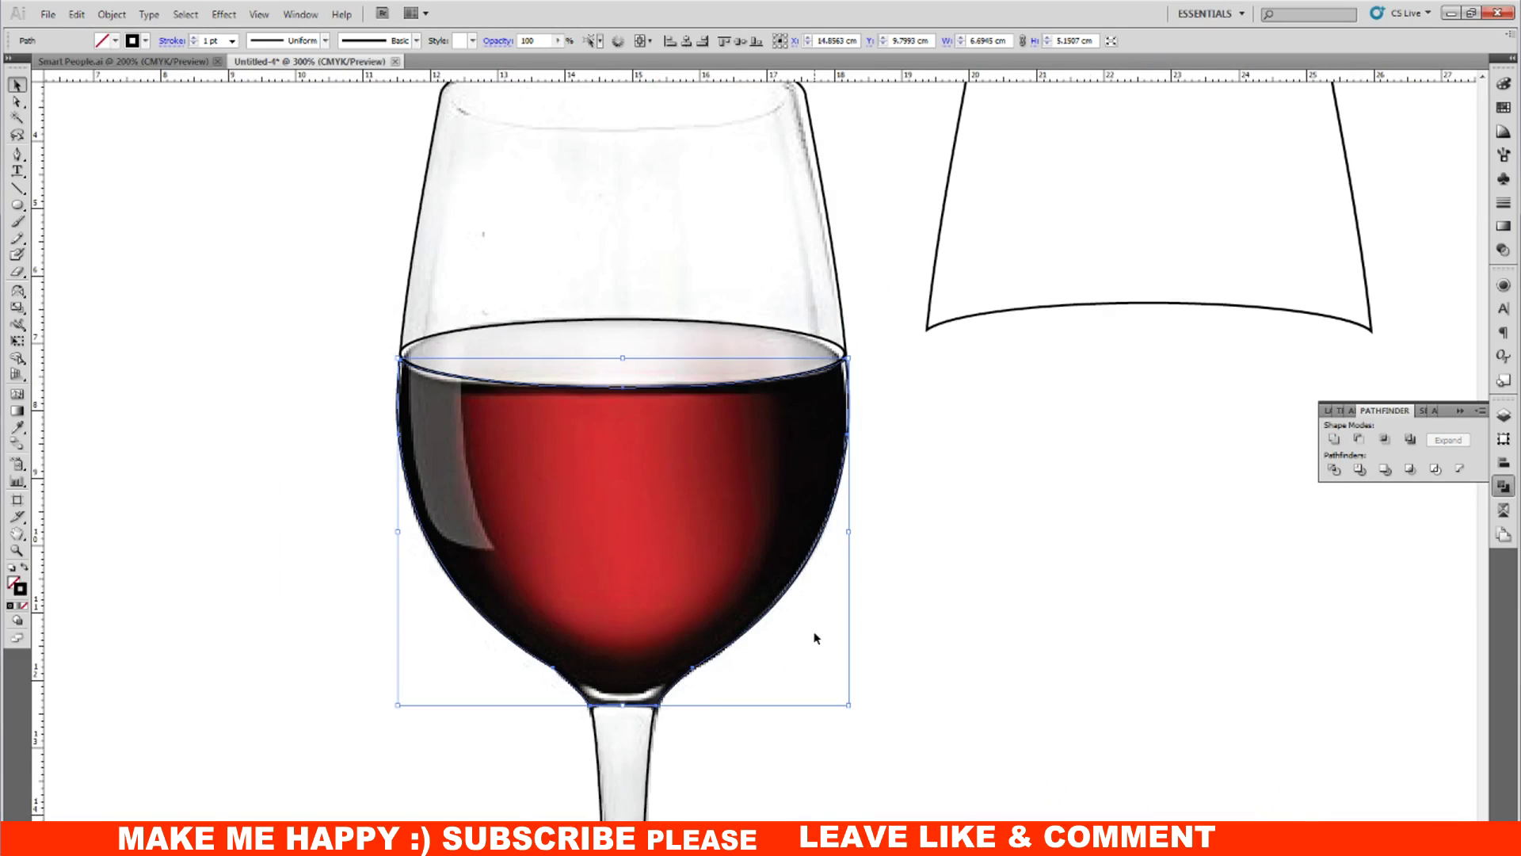
Step: Adjust the surface ellipse's left and right end points to meet the glass outline
{"action": "key", "text": "ctrl+plus"}
{"action": "key", "text": "ctrl+plus"}
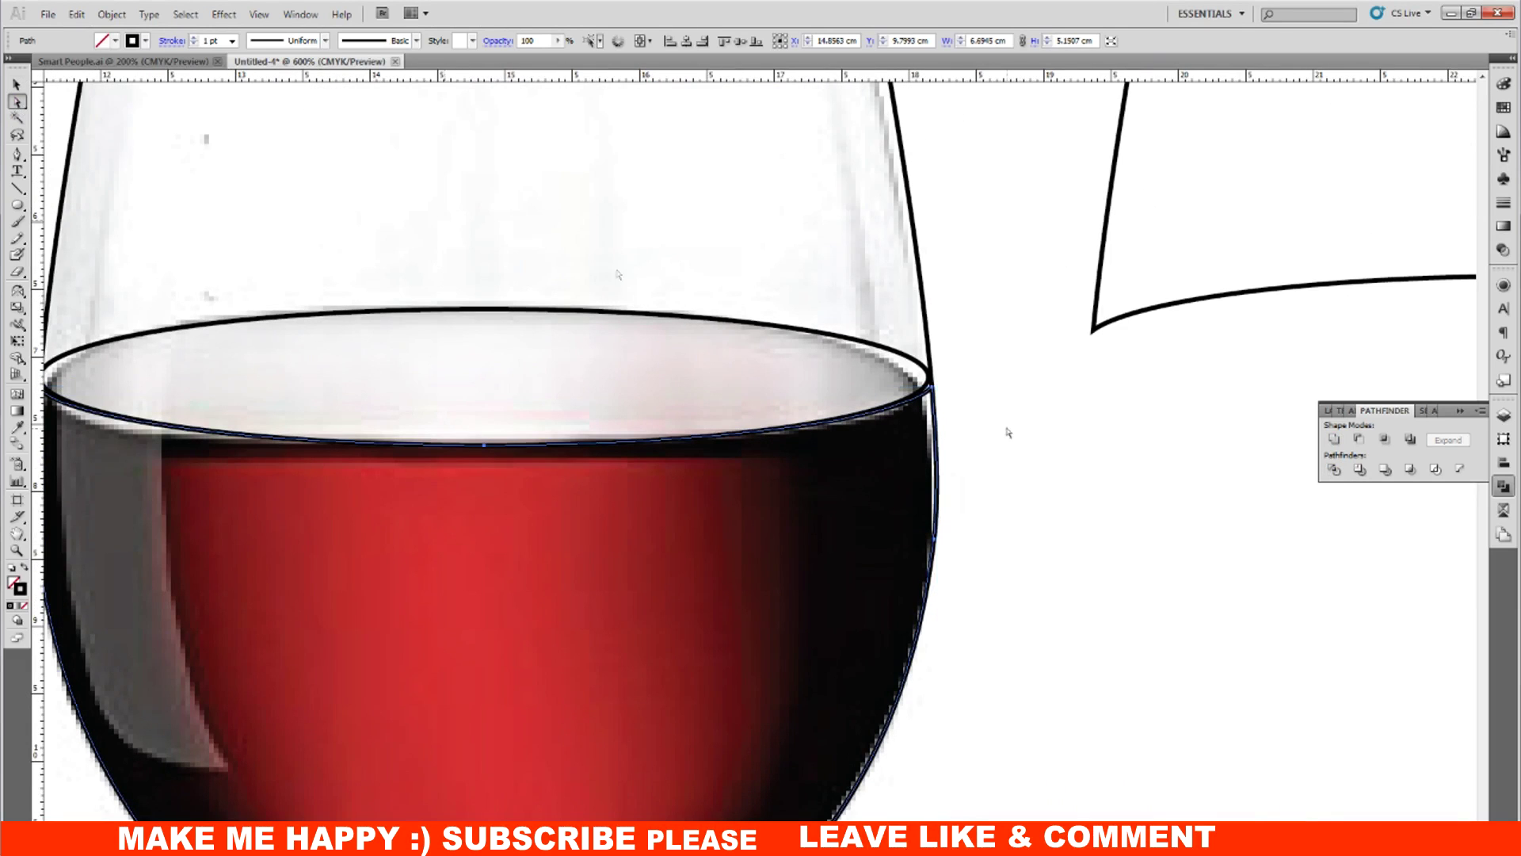
{"action": "left_click", "coordinate": [932, 386]}
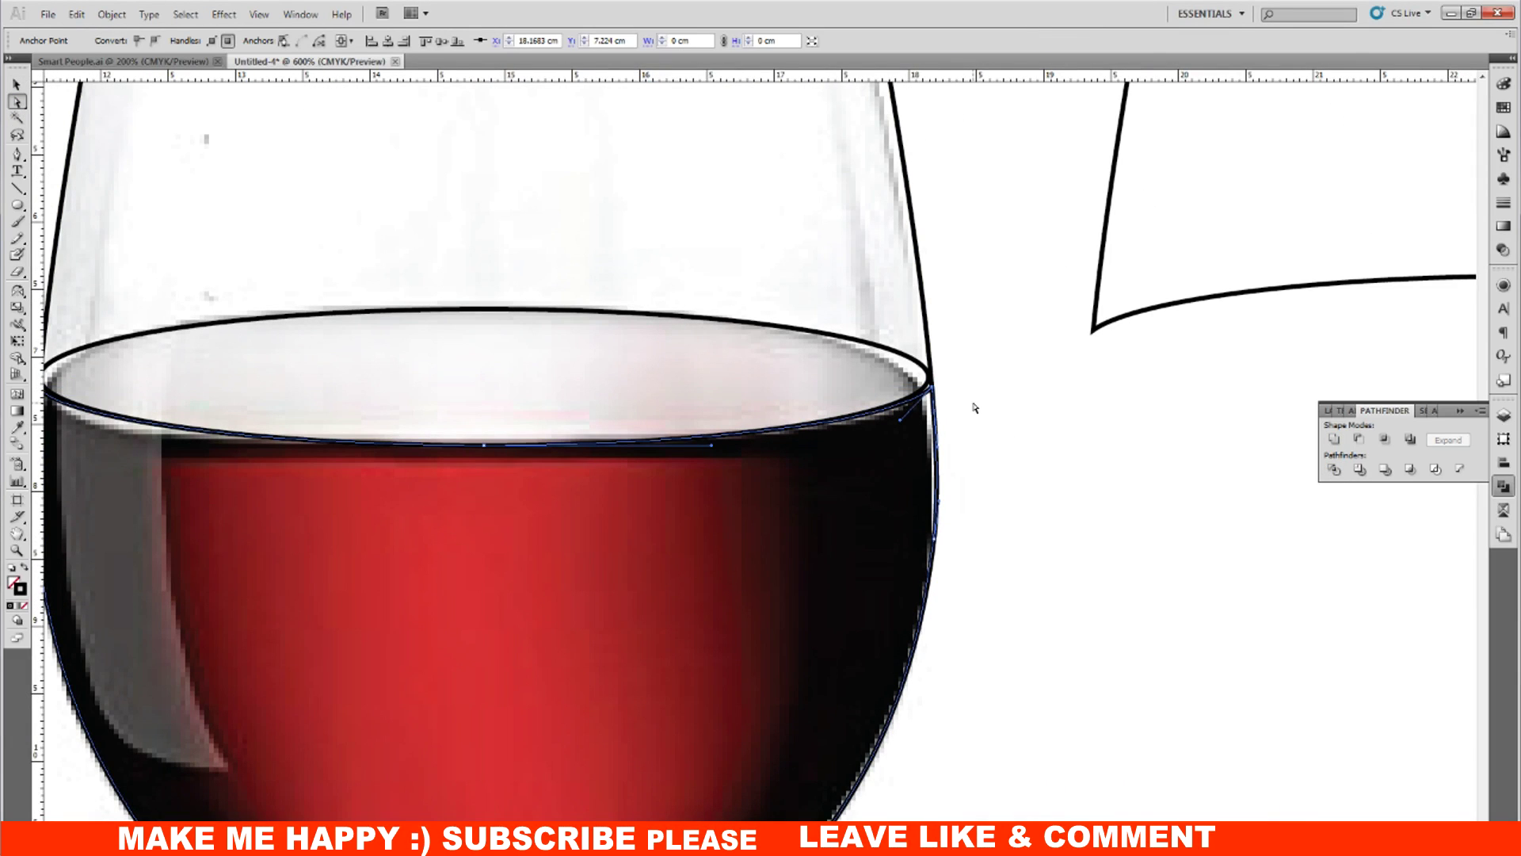
{"action": "scroll", "coordinate": [691, 399], "scroll_direction": "left", "scroll_amount": 5}
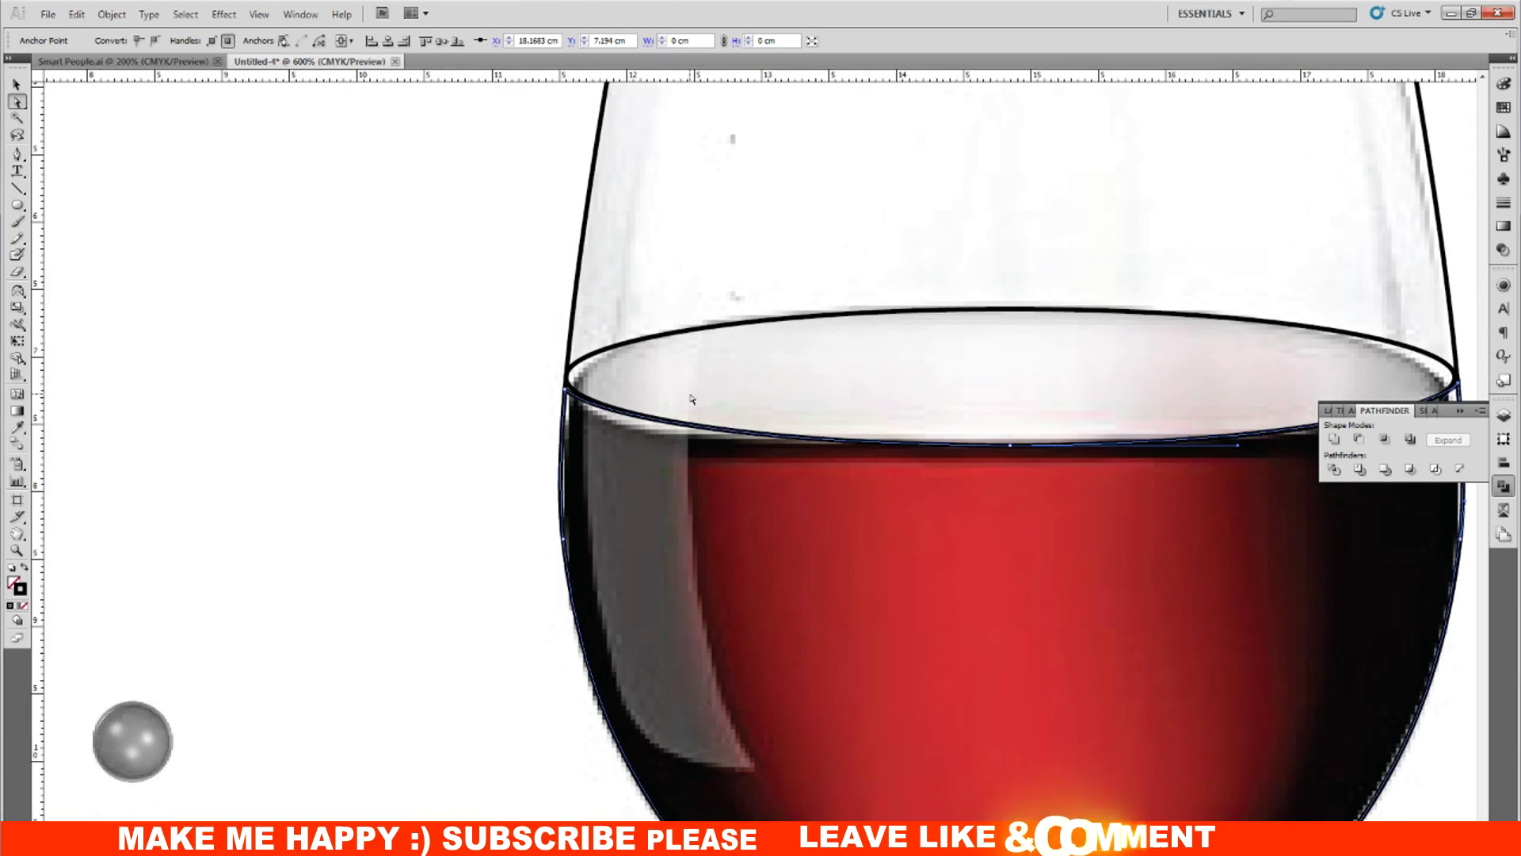
{"action": "left_click", "coordinate": [566, 388]}
{"action": "key", "text": "v"}
{"action": "left_click", "coordinate": [196, 237]}
Step: Zoom back out and select the wine shape
{"action": "key", "text": "ctrl+minus"}
{"action": "key", "text": "ctrl+minus"}
{"action": "left_click_drag", "start_coordinate": [1058, 433], "coordinate": [908, 433]}
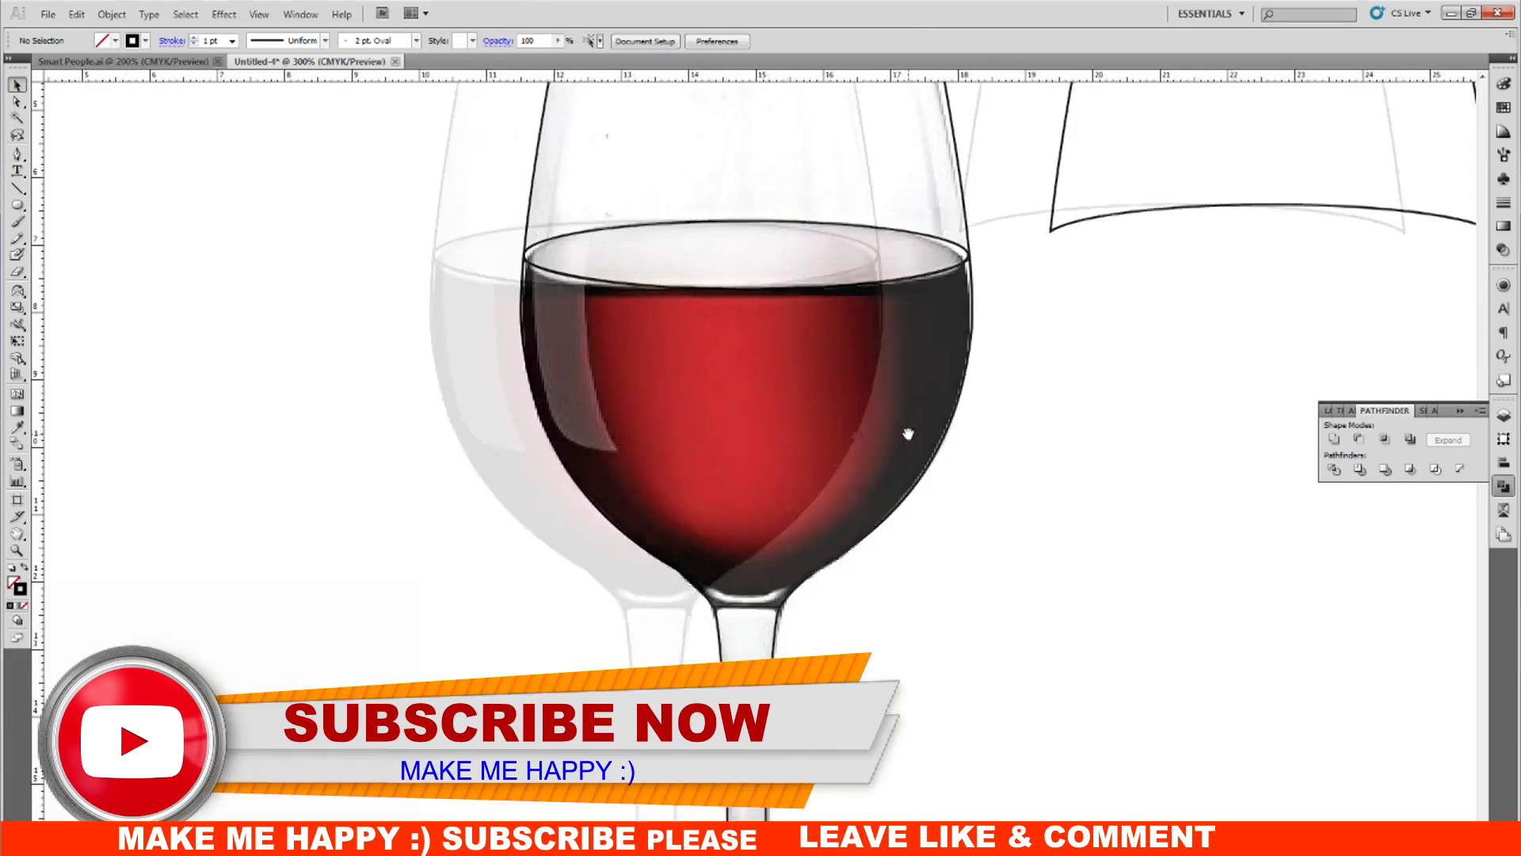
{"action": "left_click", "coordinate": [874, 432]}
{"action": "key", "text": "ctrl+minus"}
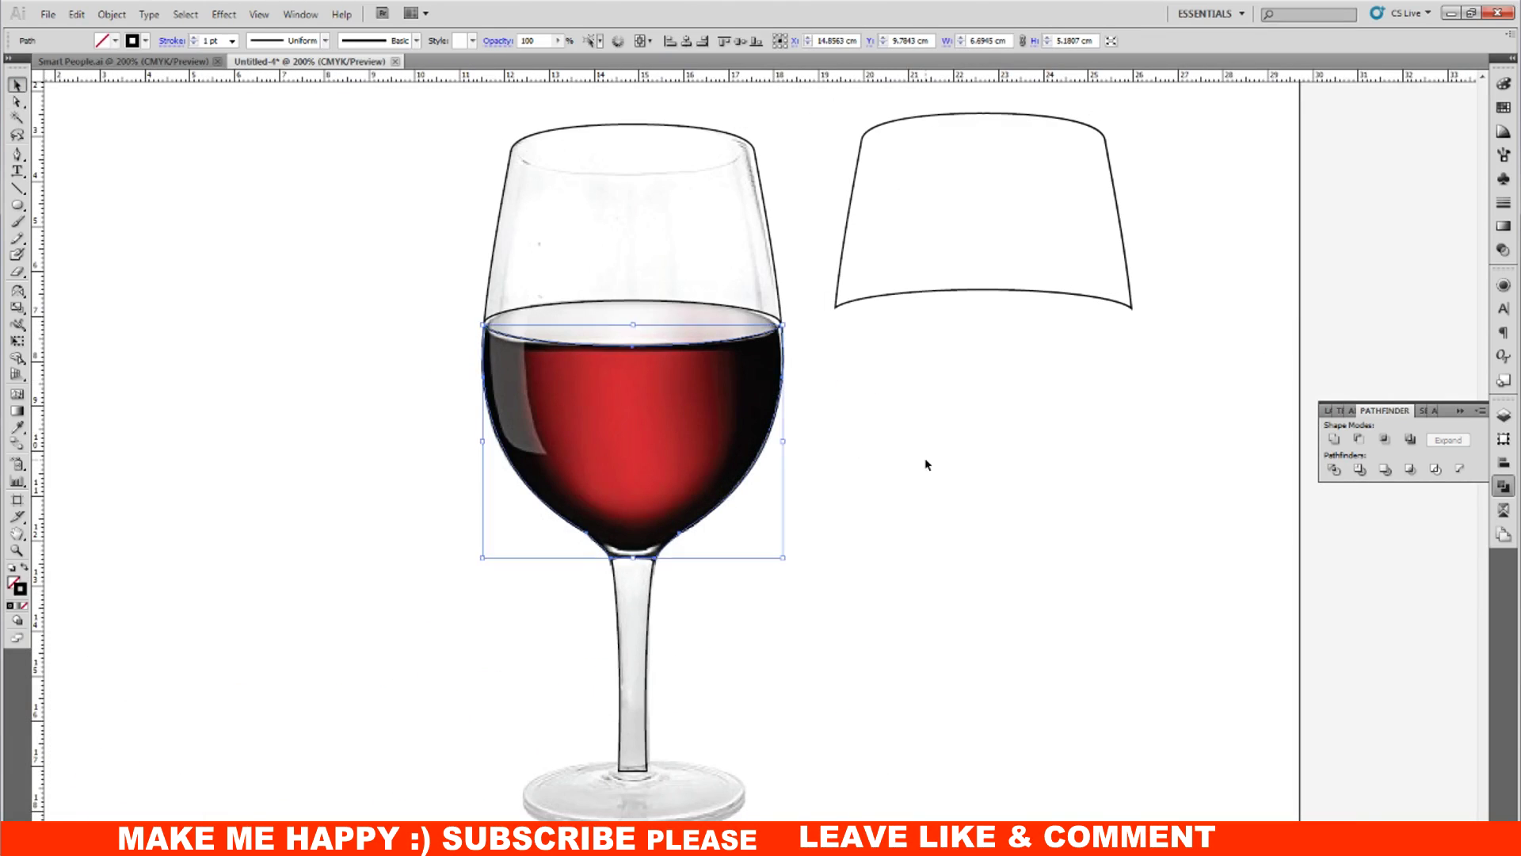
Step: Draw a small square beside the glass and fill it with the wine red sampled from the photo
{"action": "left_click", "coordinate": [926, 463]}
{"action": "left_click_drag", "start_coordinate": [16, 204], "coordinate": [48, 207]}
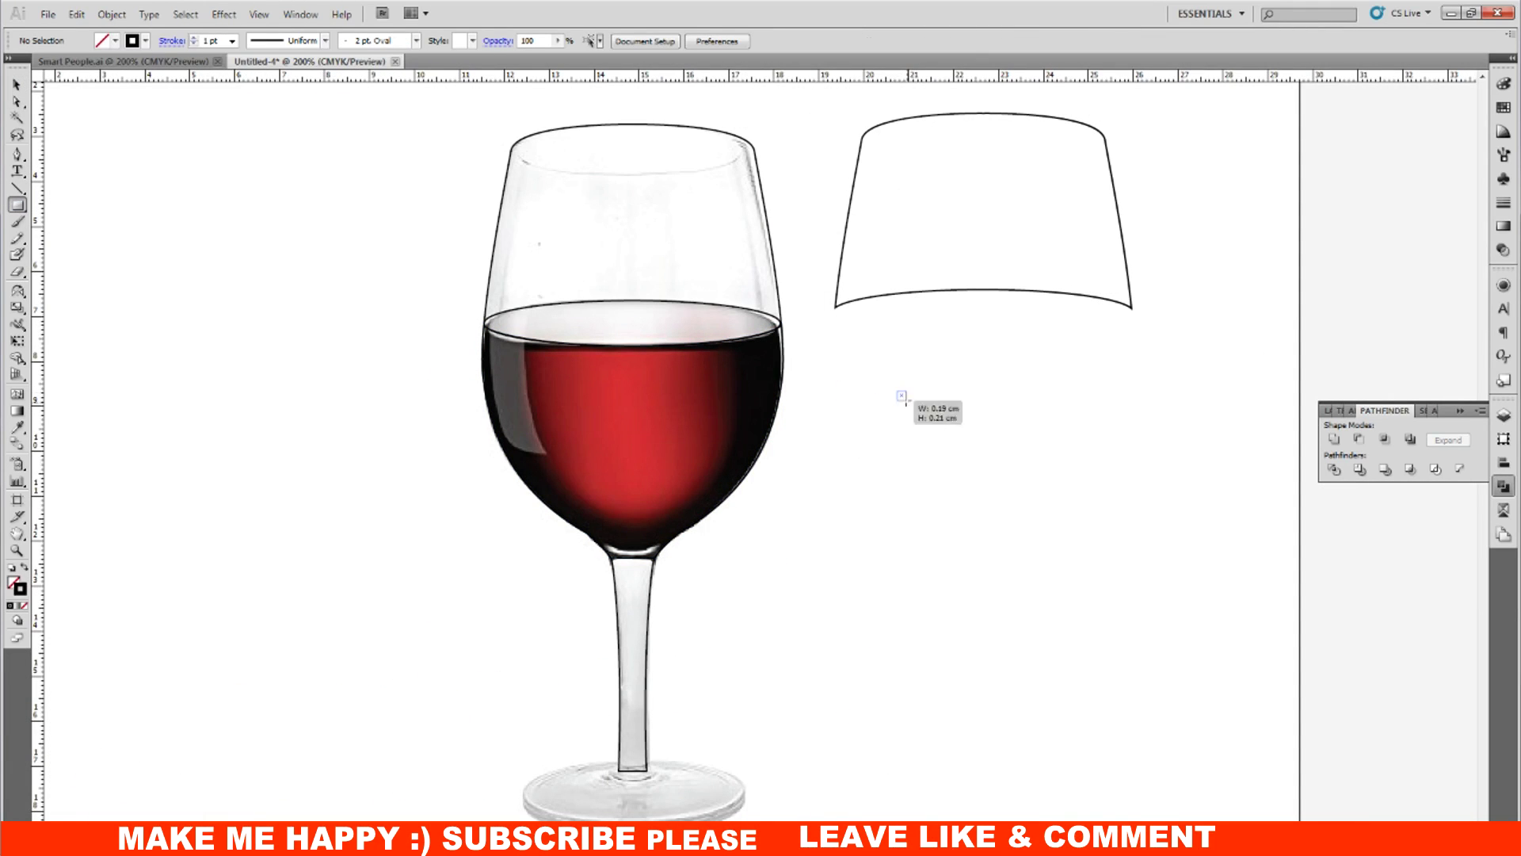
{"action": "left_click_drag", "start_coordinate": [905, 401], "coordinate": [929, 422]}
{"action": "key", "text": "v"}
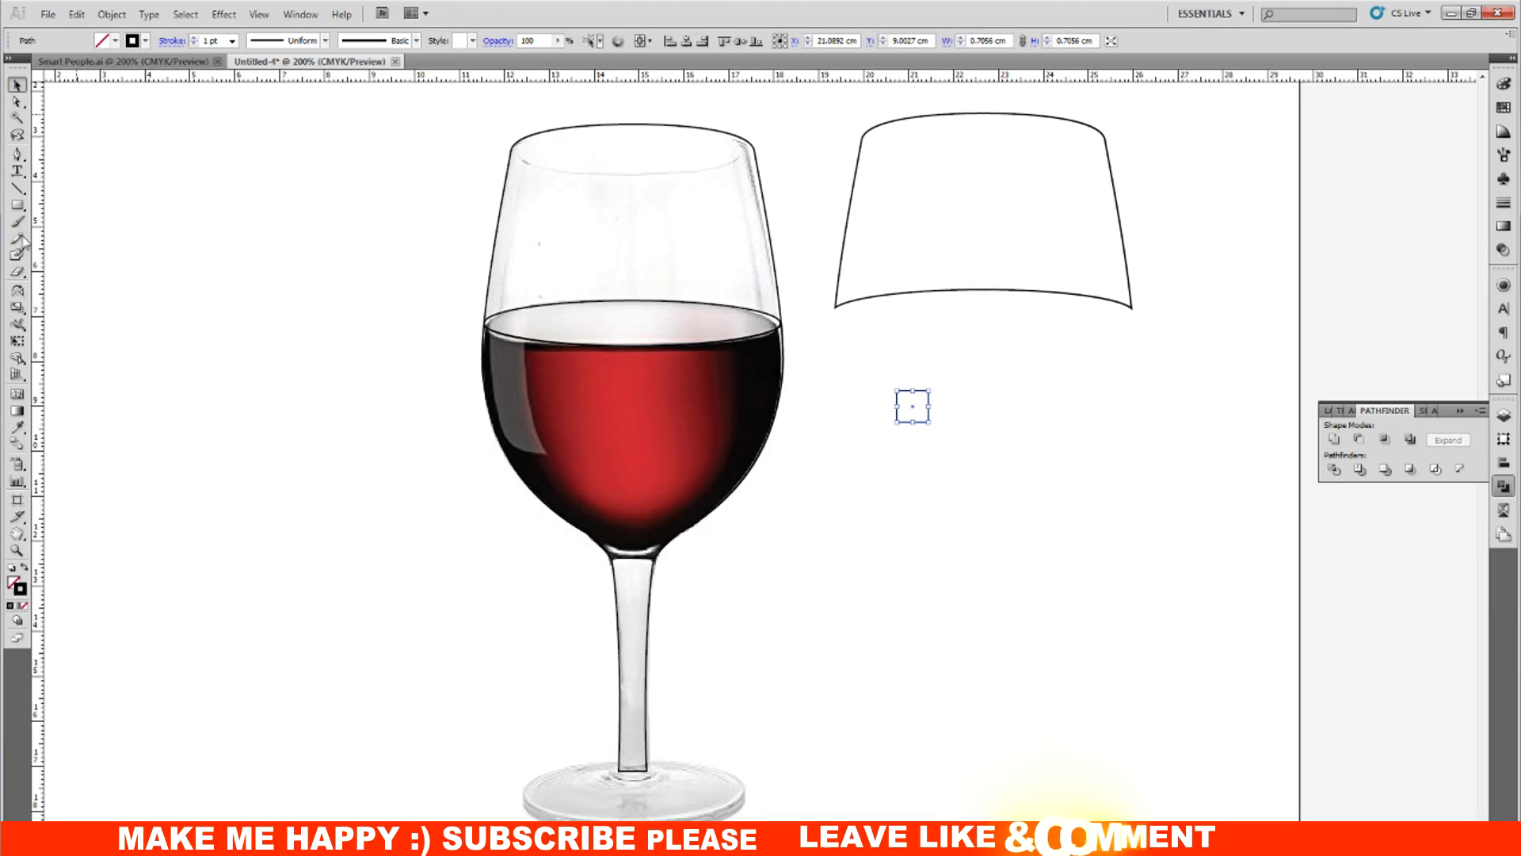
{"action": "left_click", "coordinate": [17, 427]}
{"action": "left_click", "coordinate": [15, 85]}
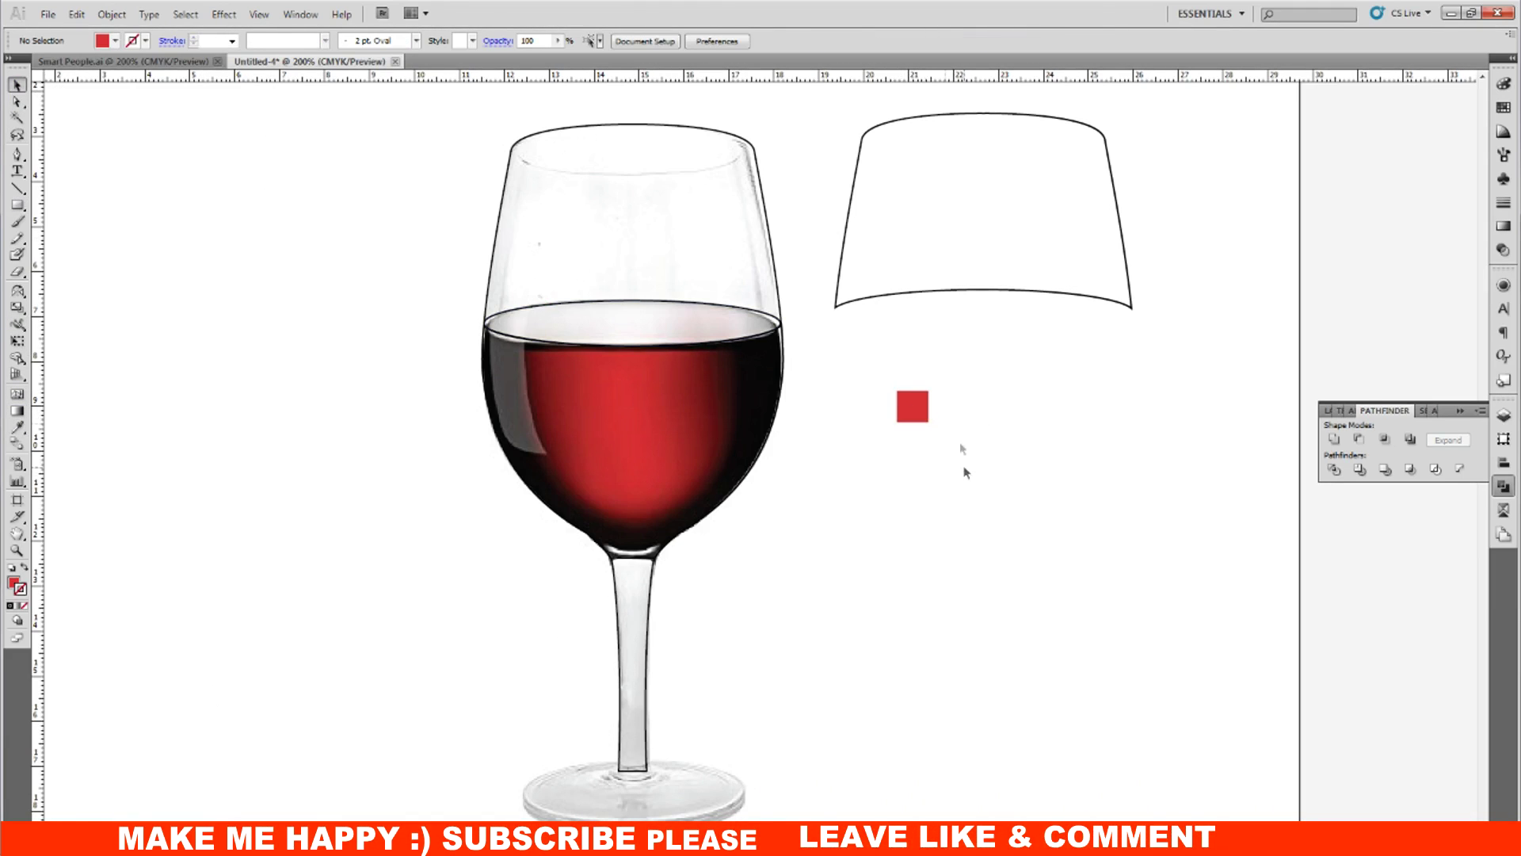
Step: Delete the red sample square, zoom in on the wine and select the wine shape
{"action": "key", "text": "Delete"}
{"action": "key", "text": "ctrl+plus"}
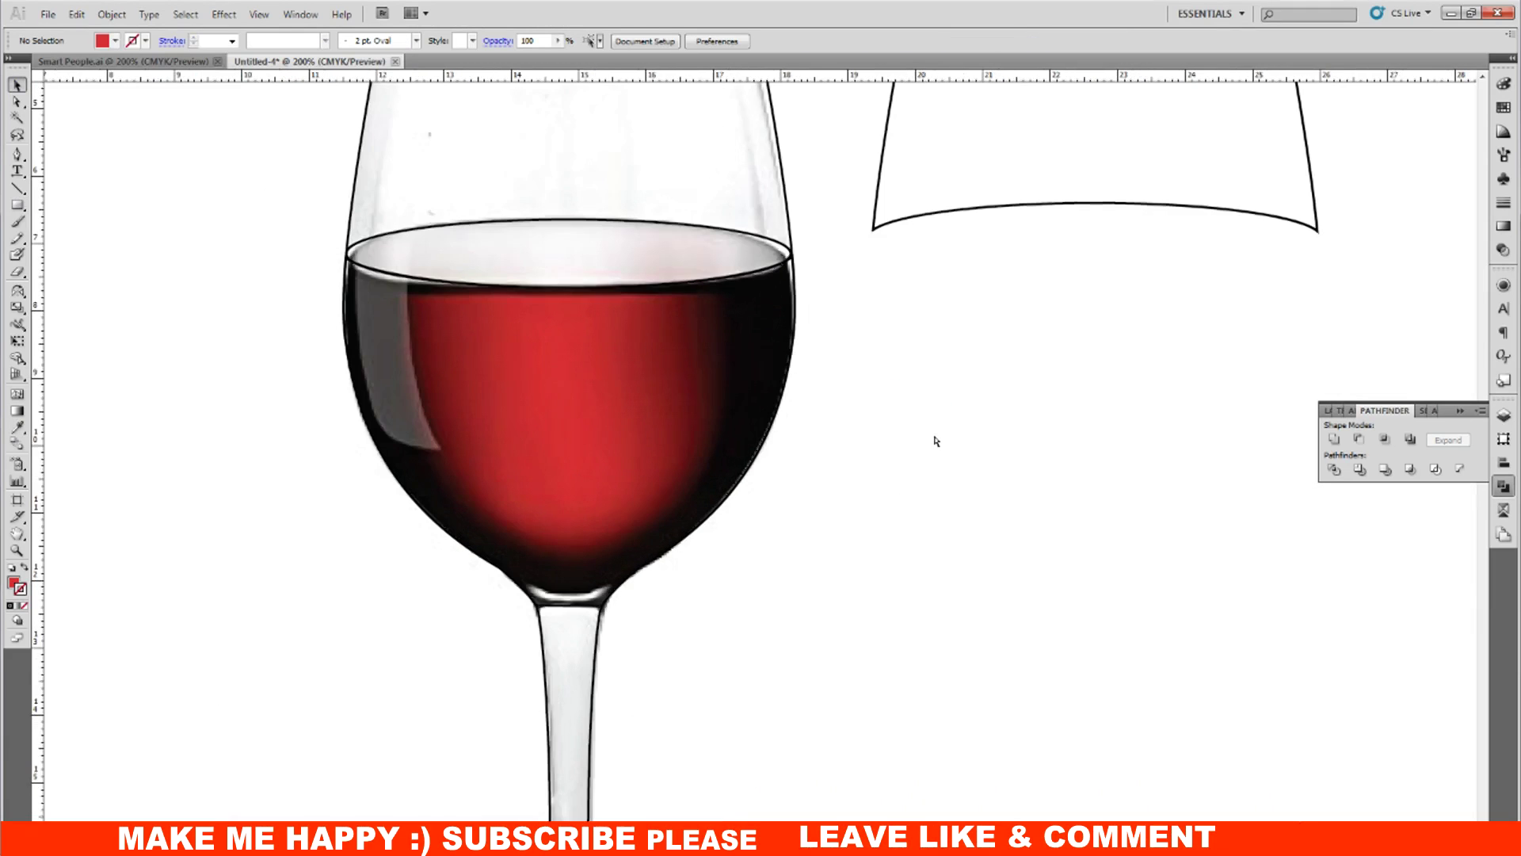
{"action": "left_click_drag", "start_coordinate": [662, 399], "coordinate": [715, 401]}
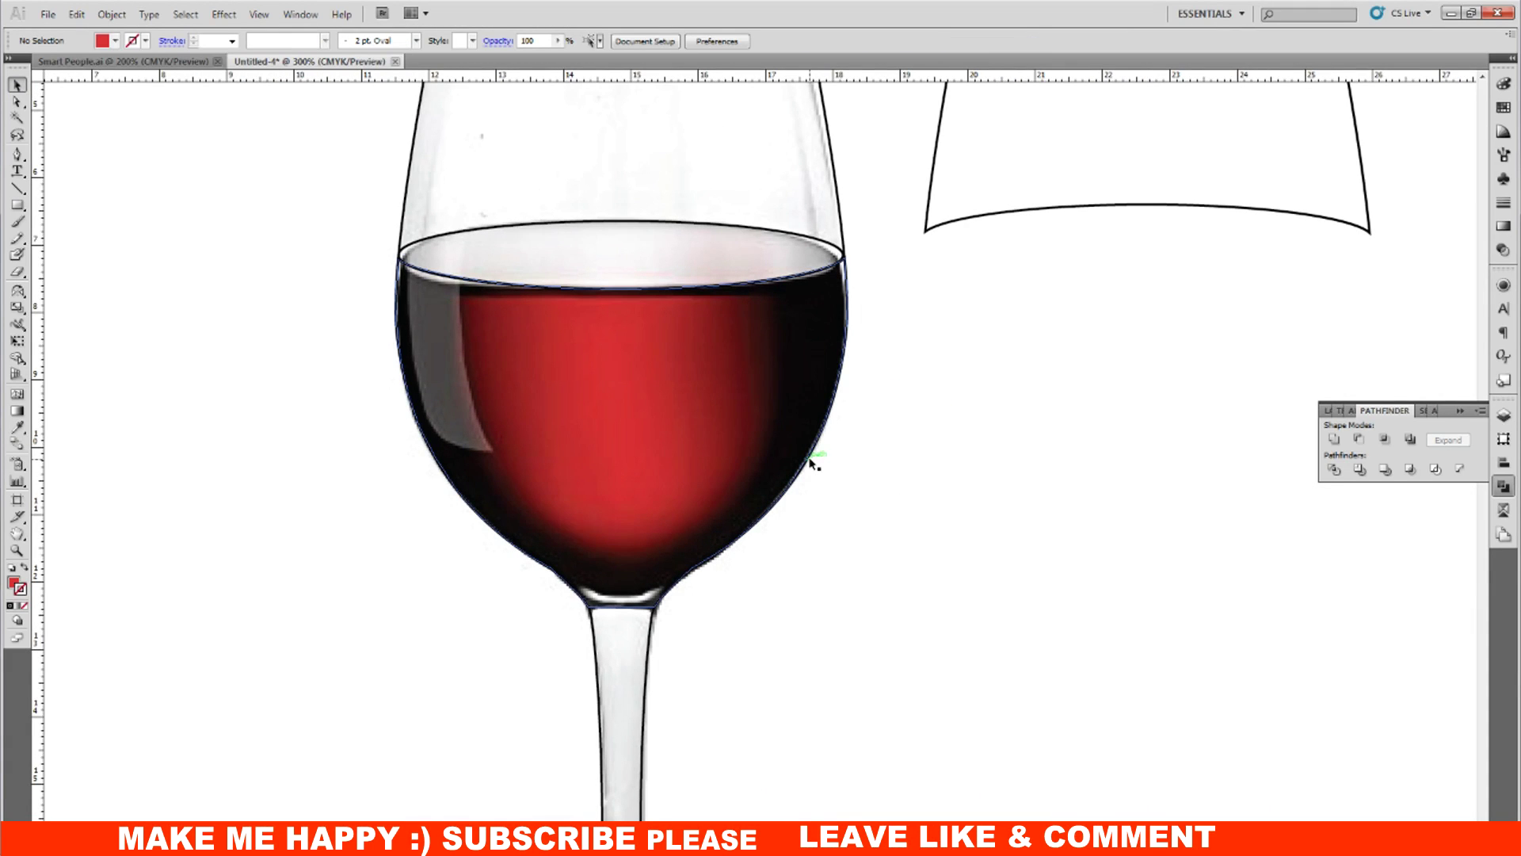
{"action": "left_click", "coordinate": [812, 462]}
Step: Give the wine a radial gradient fill with a deep wine-red end stop
{"action": "left_click", "coordinate": [1502, 226]}
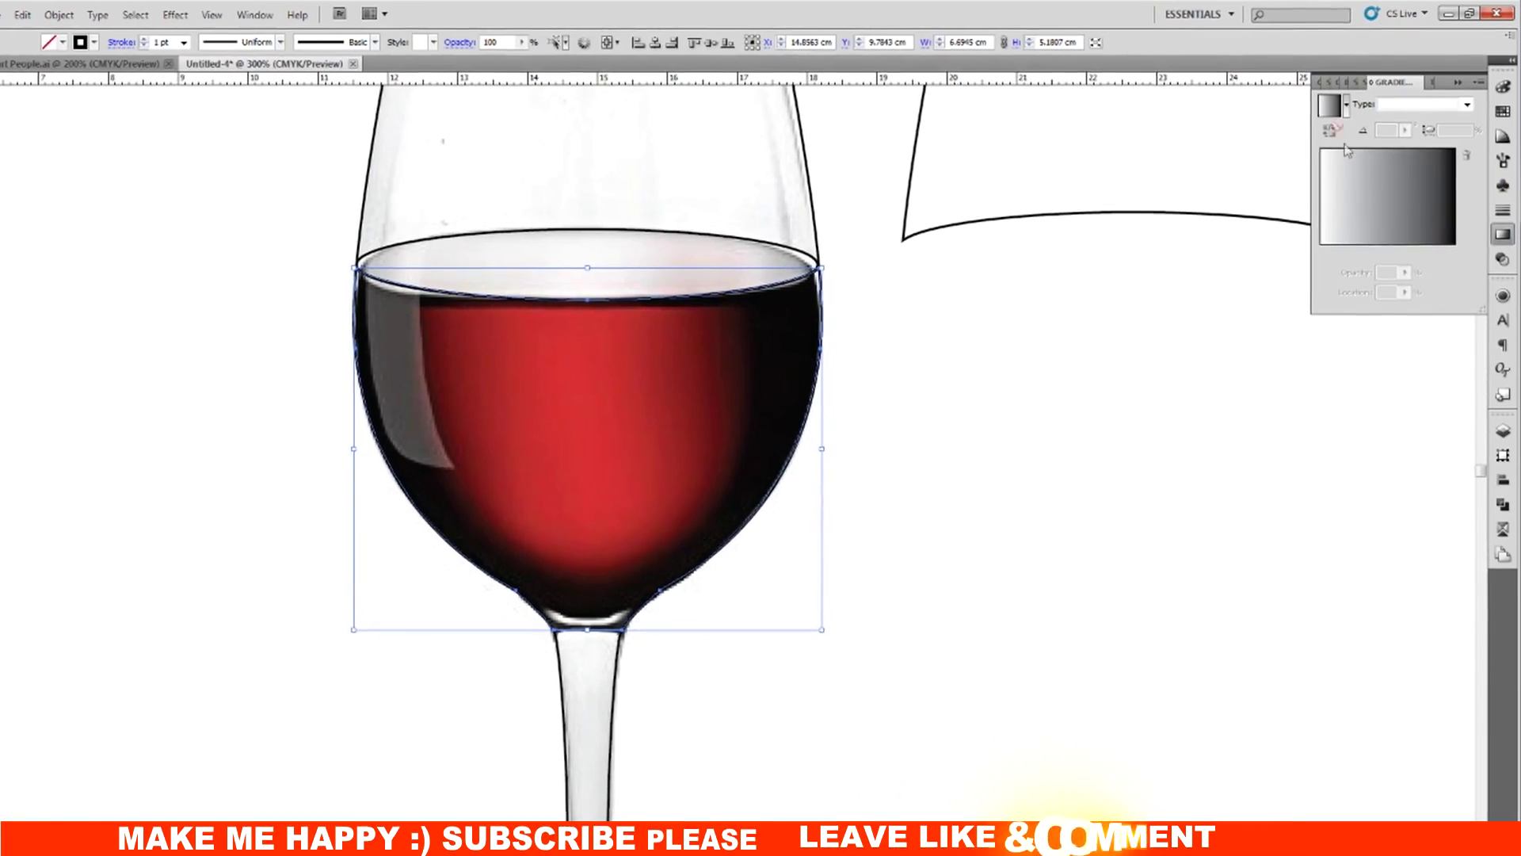
{"action": "left_click", "coordinate": [1347, 151]}
{"action": "left_click", "coordinate": [1419, 103]}
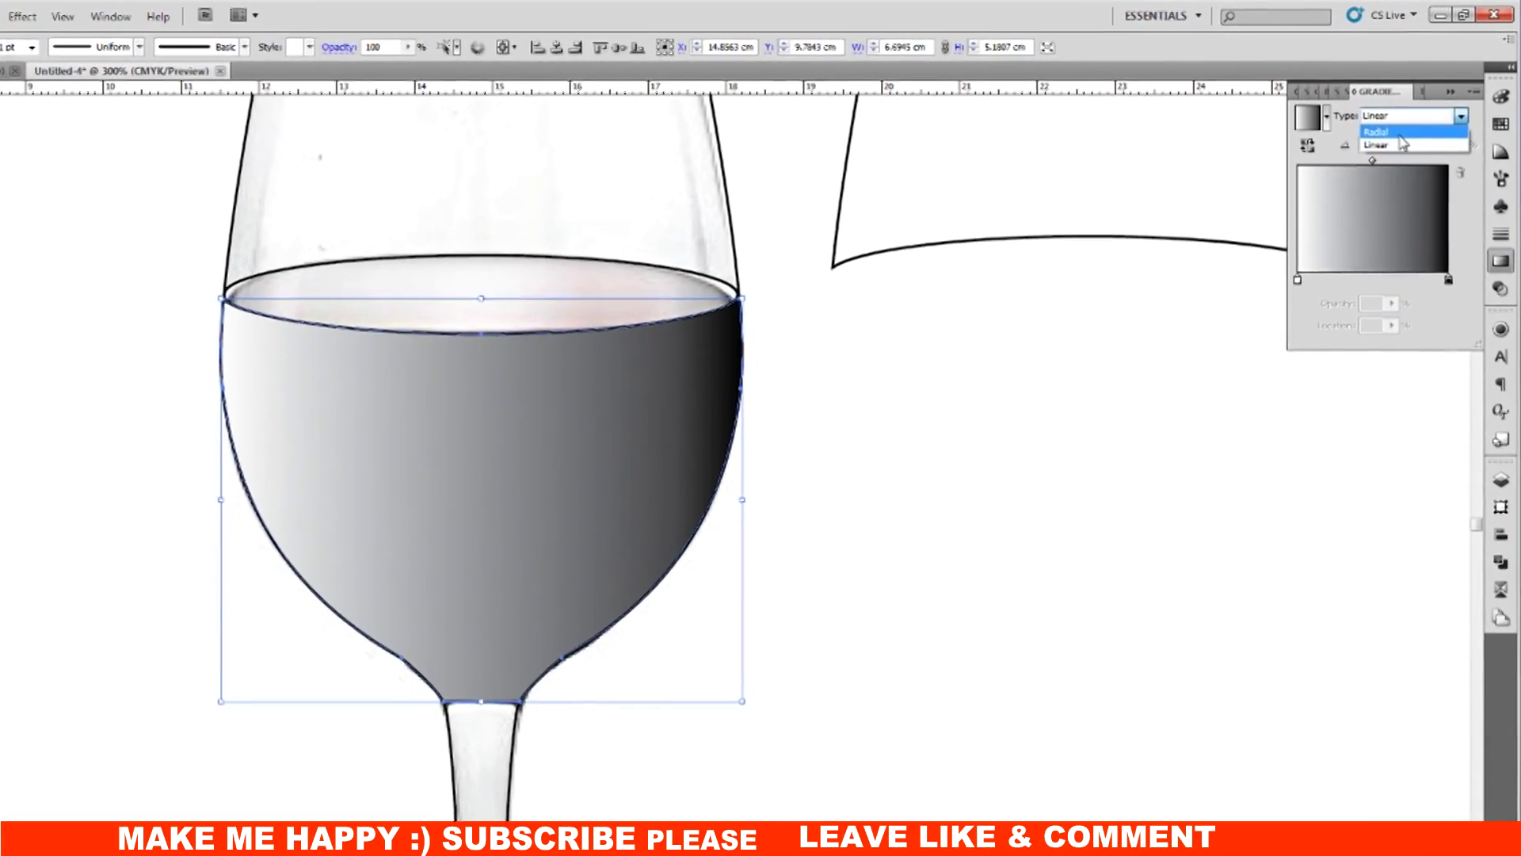
{"action": "left_click", "coordinate": [1382, 131]}
{"action": "double_click", "coordinate": [1448, 279]}
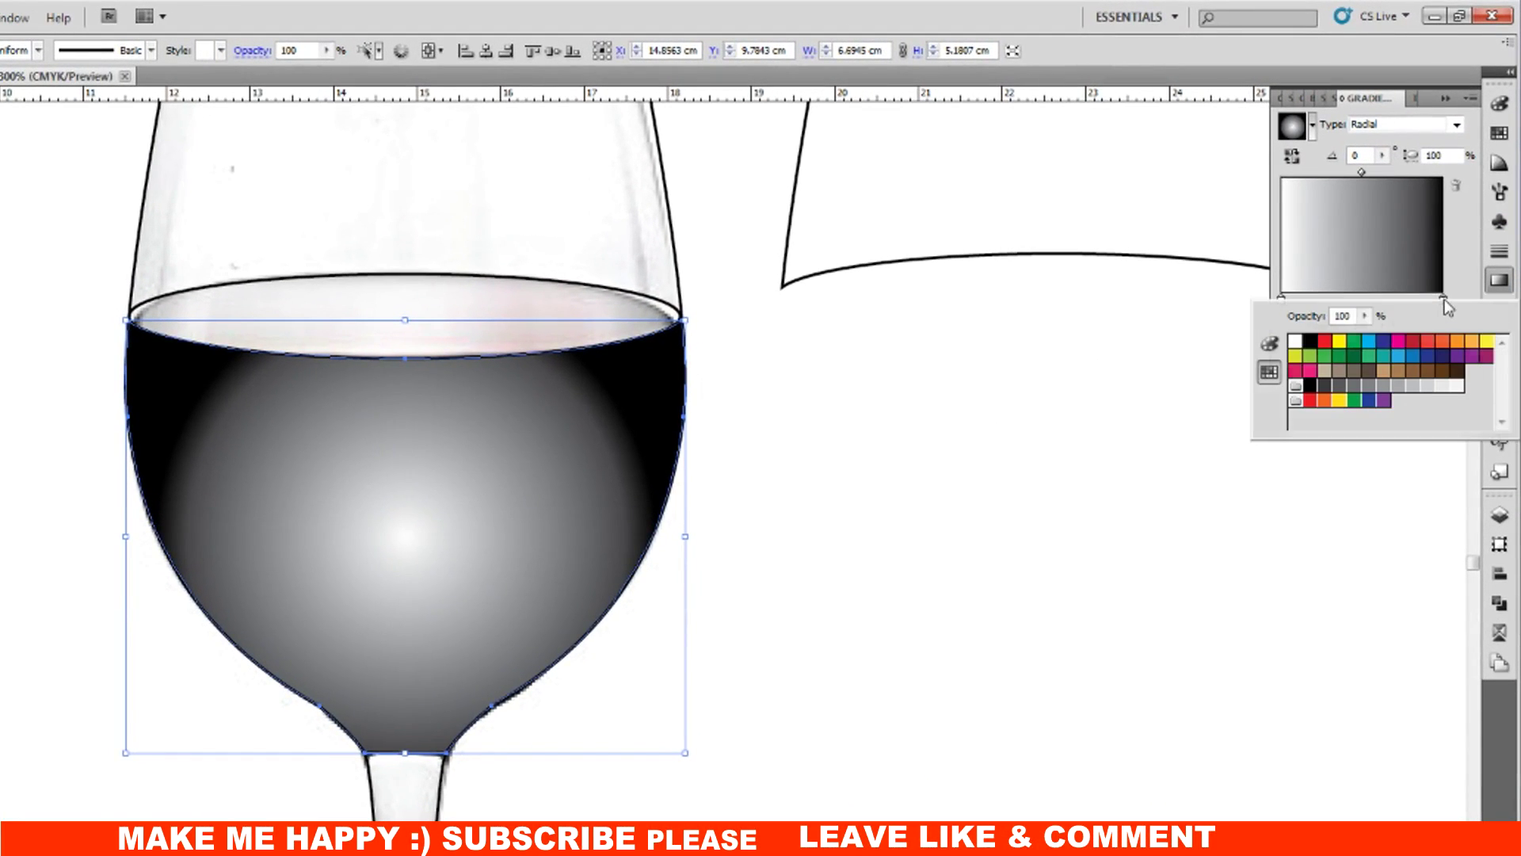
{"action": "left_click", "coordinate": [1325, 342]}
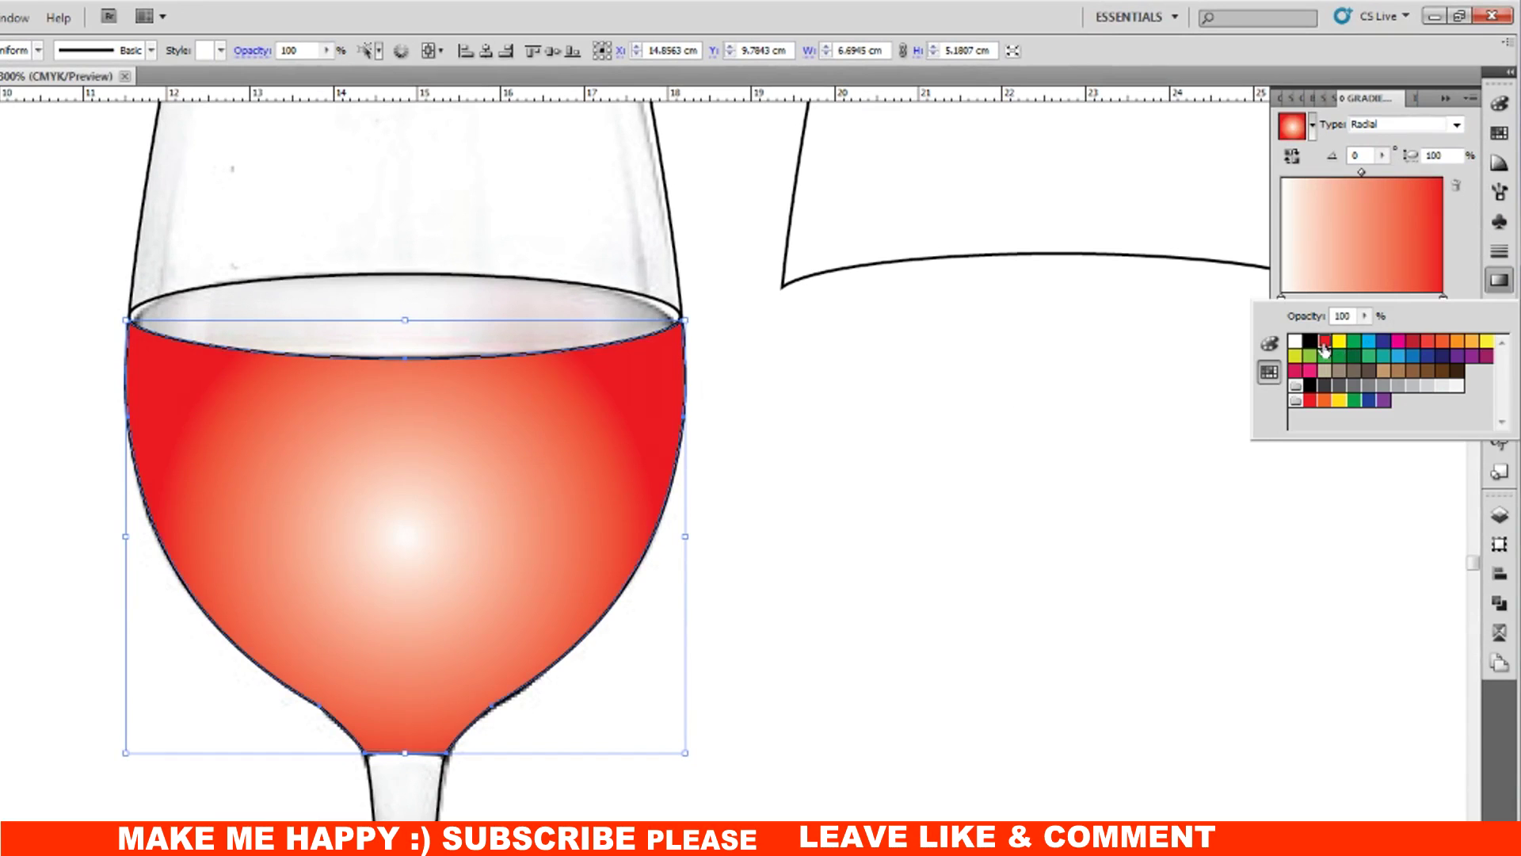
{"action": "double_click", "coordinate": [1443, 299]}
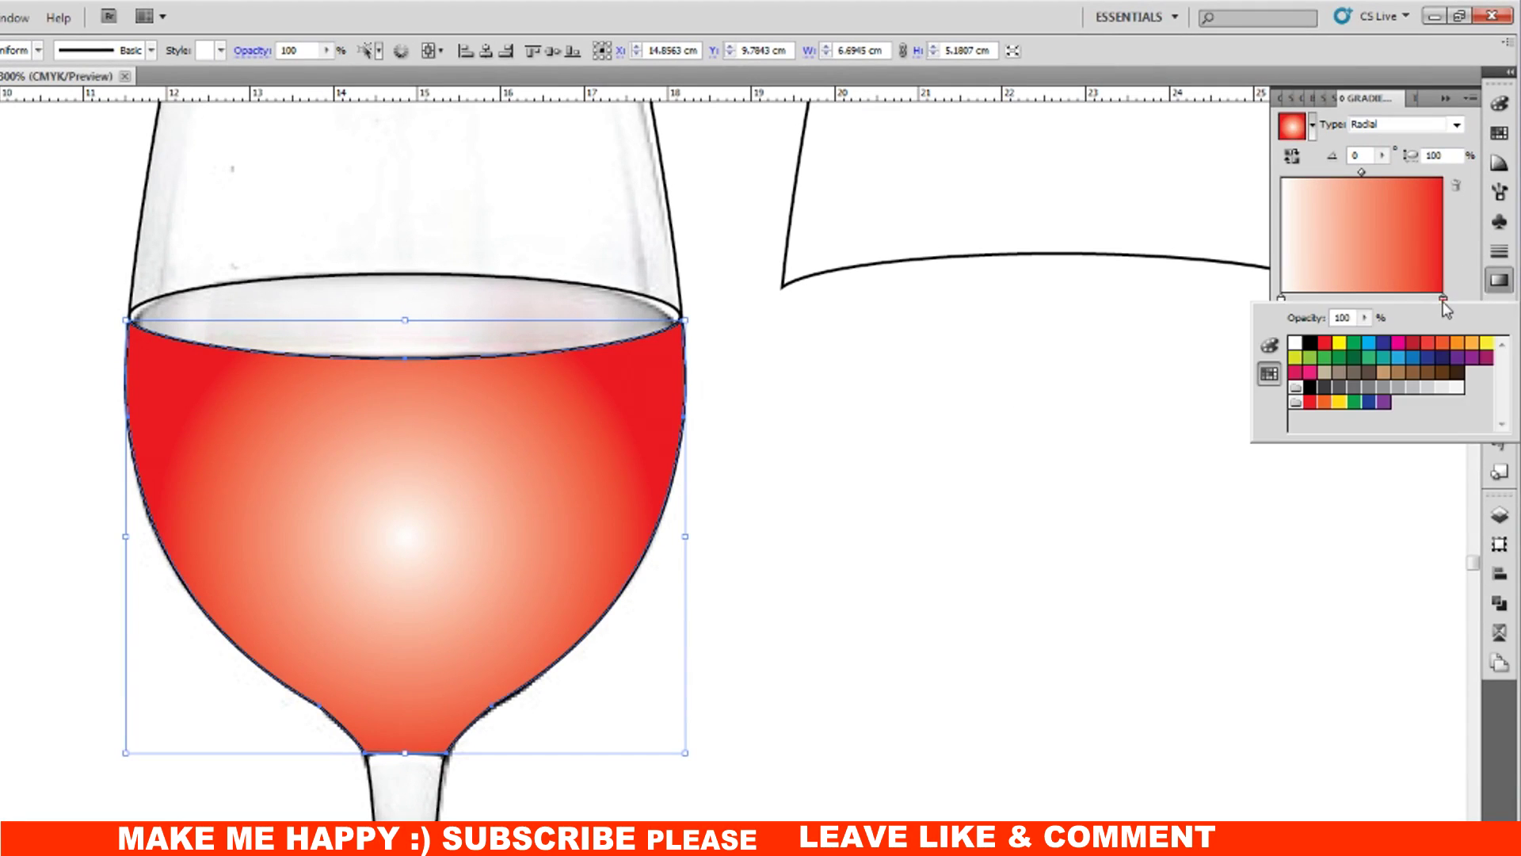
{"action": "left_click", "coordinate": [1272, 345]}
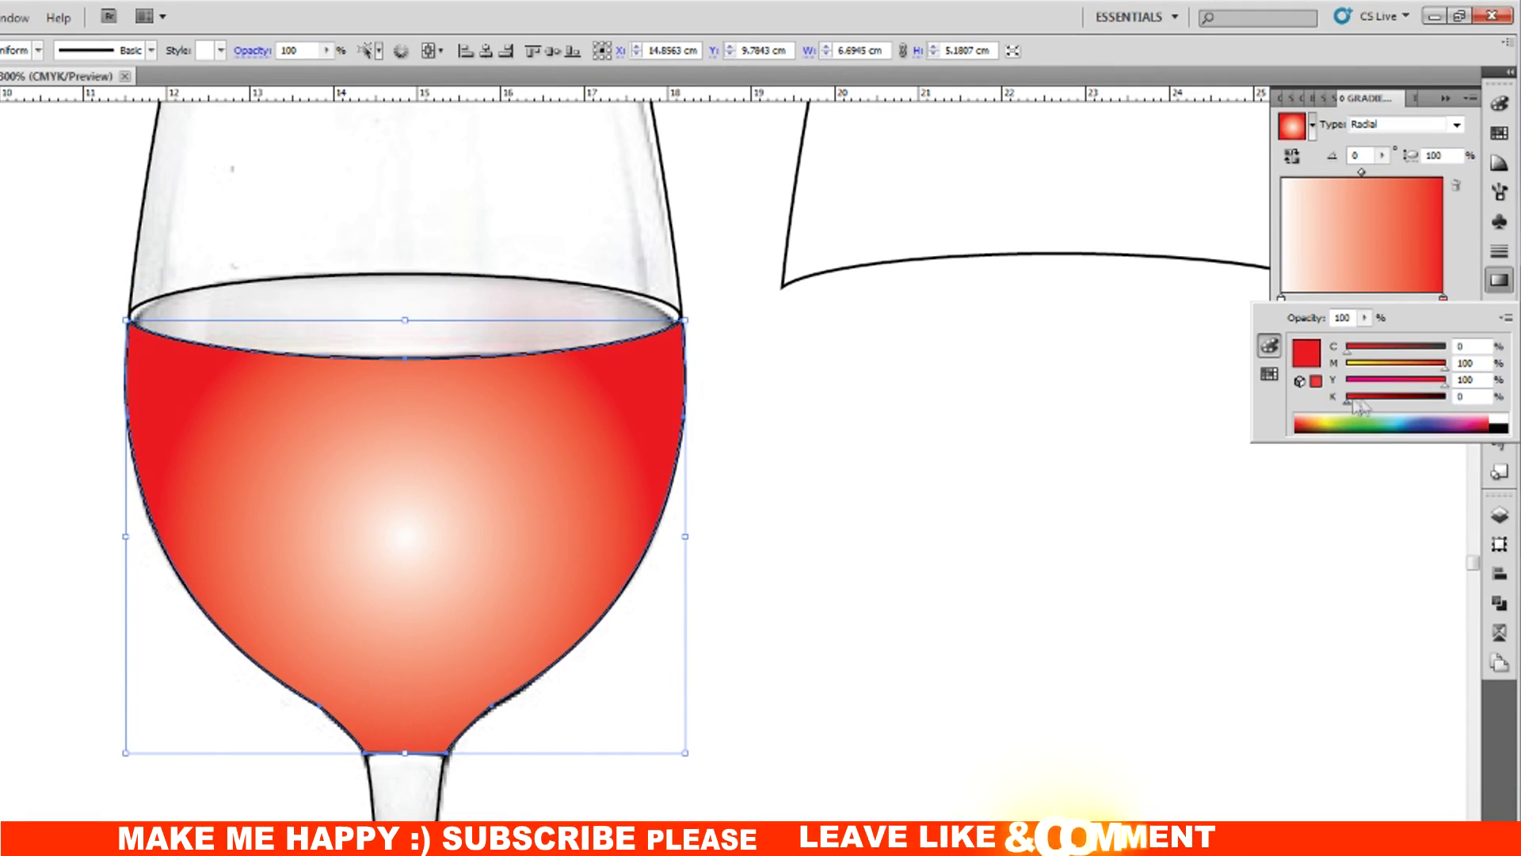
{"action": "left_click_drag", "start_coordinate": [1347, 401], "coordinate": [1445, 407]}
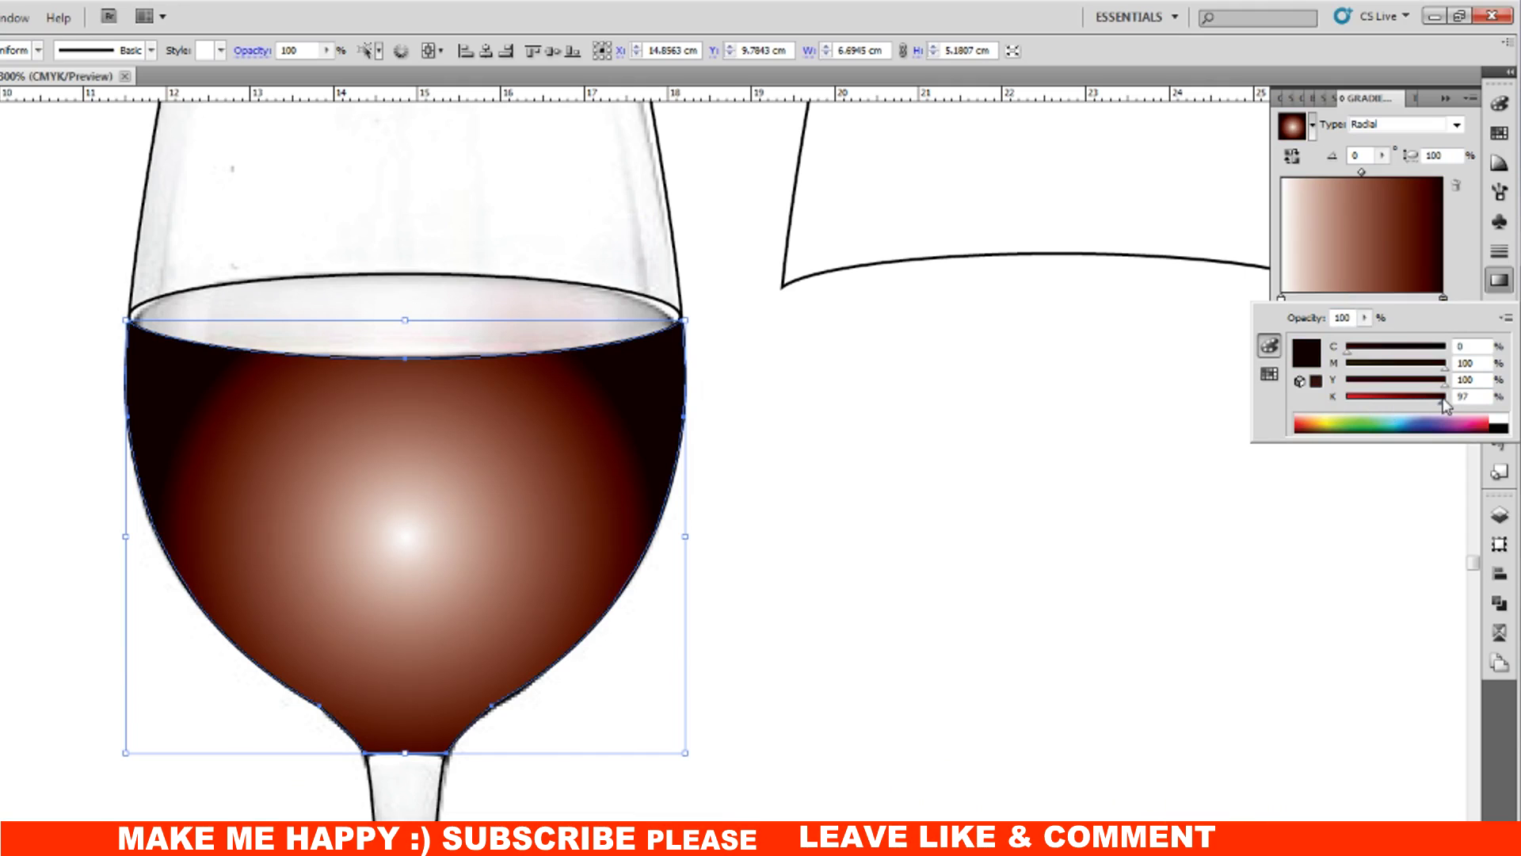
Step: Change the gradient's white stop to a red swatch
{"action": "left_click", "coordinate": [1464, 278]}
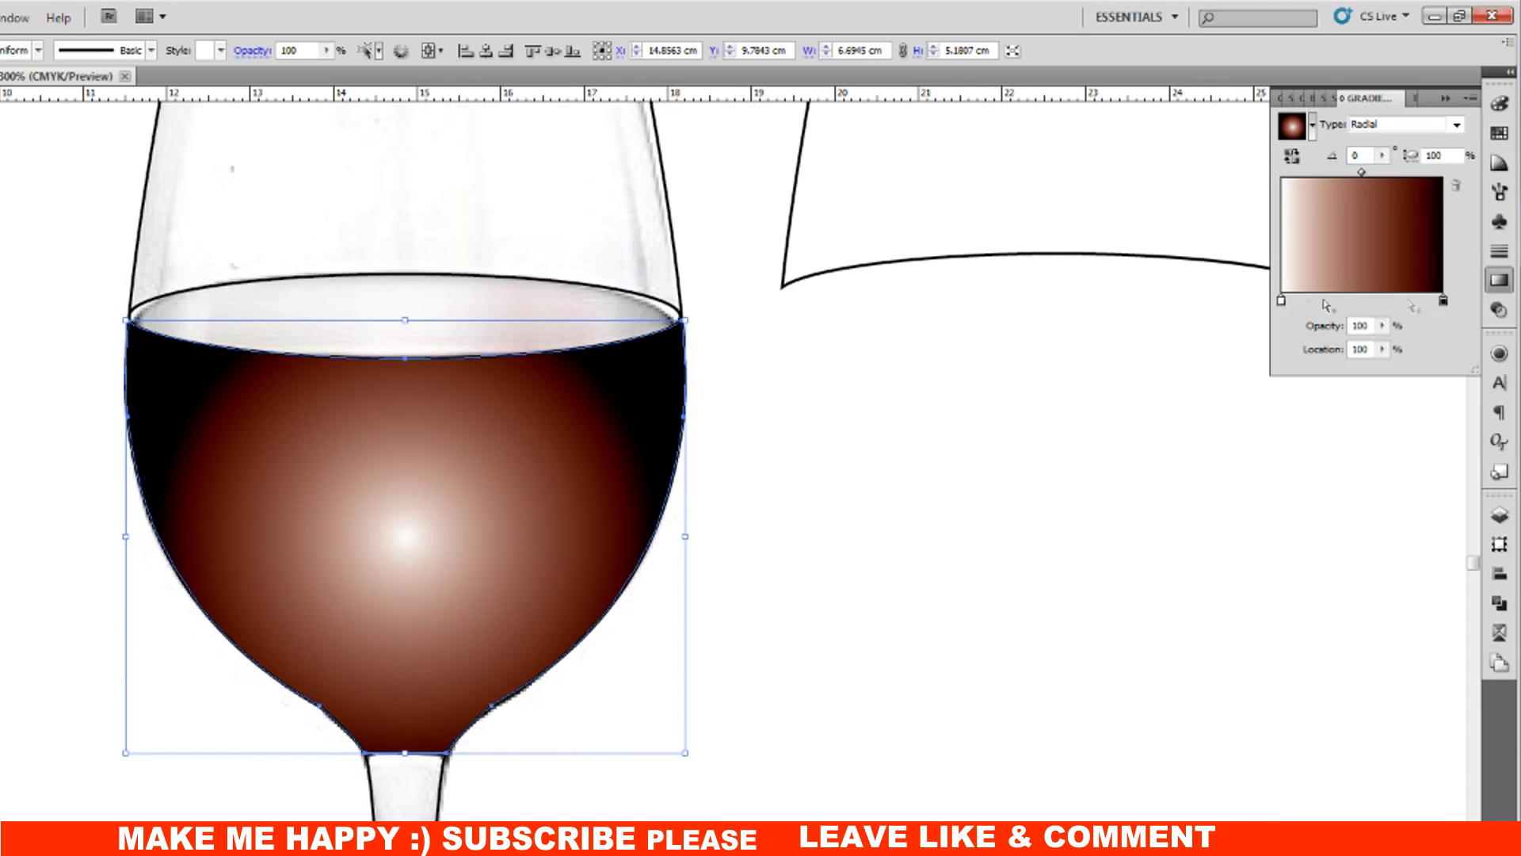
{"action": "double_click", "coordinate": [1281, 298]}
{"action": "left_click", "coordinate": [1268, 381]}
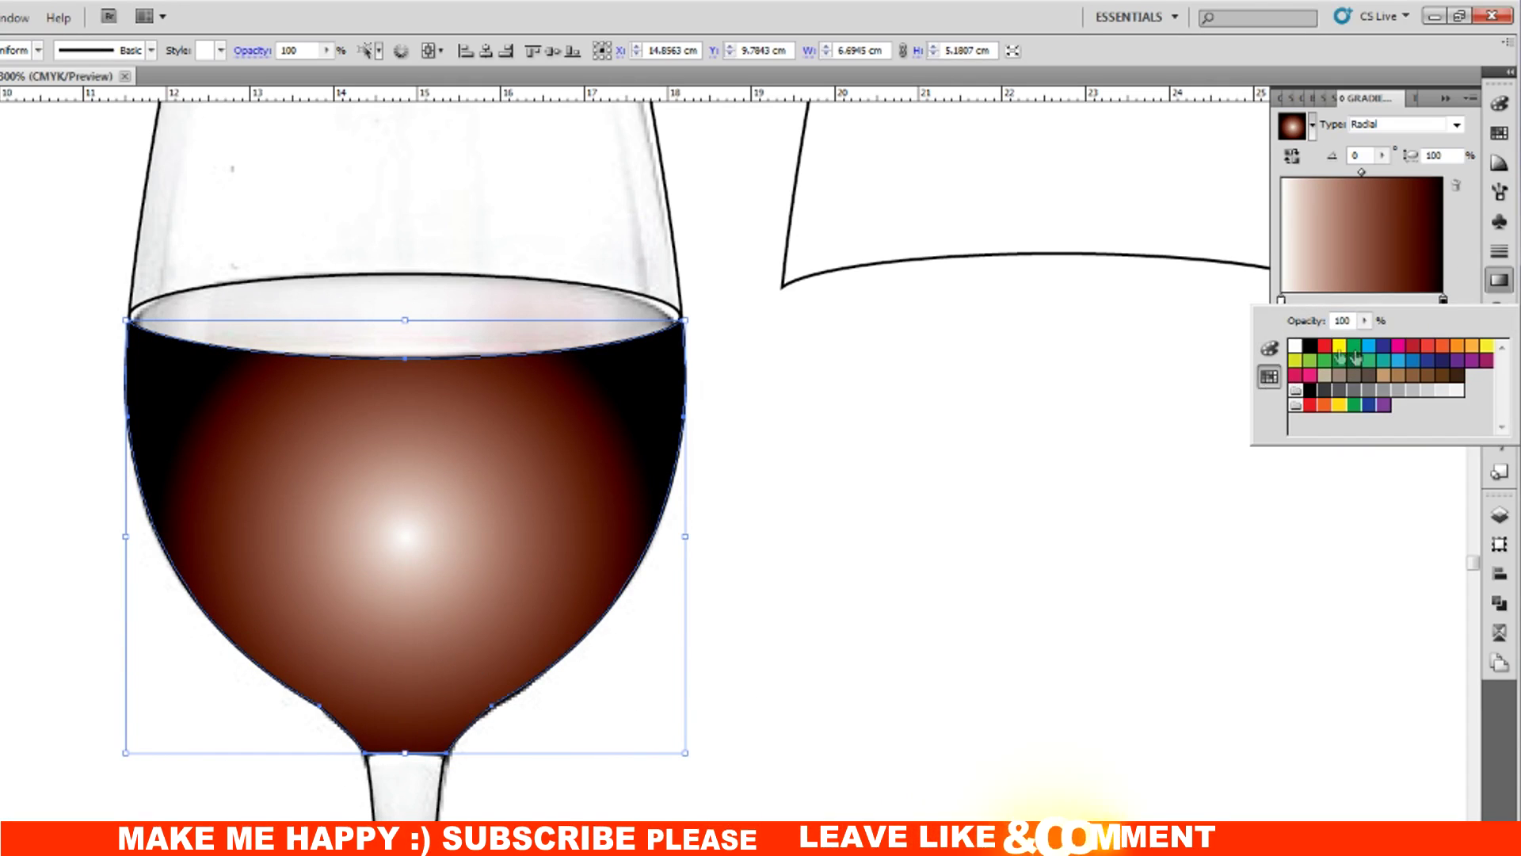
{"action": "left_click", "coordinate": [1352, 341]}
{"action": "left_click", "coordinate": [1270, 353]}
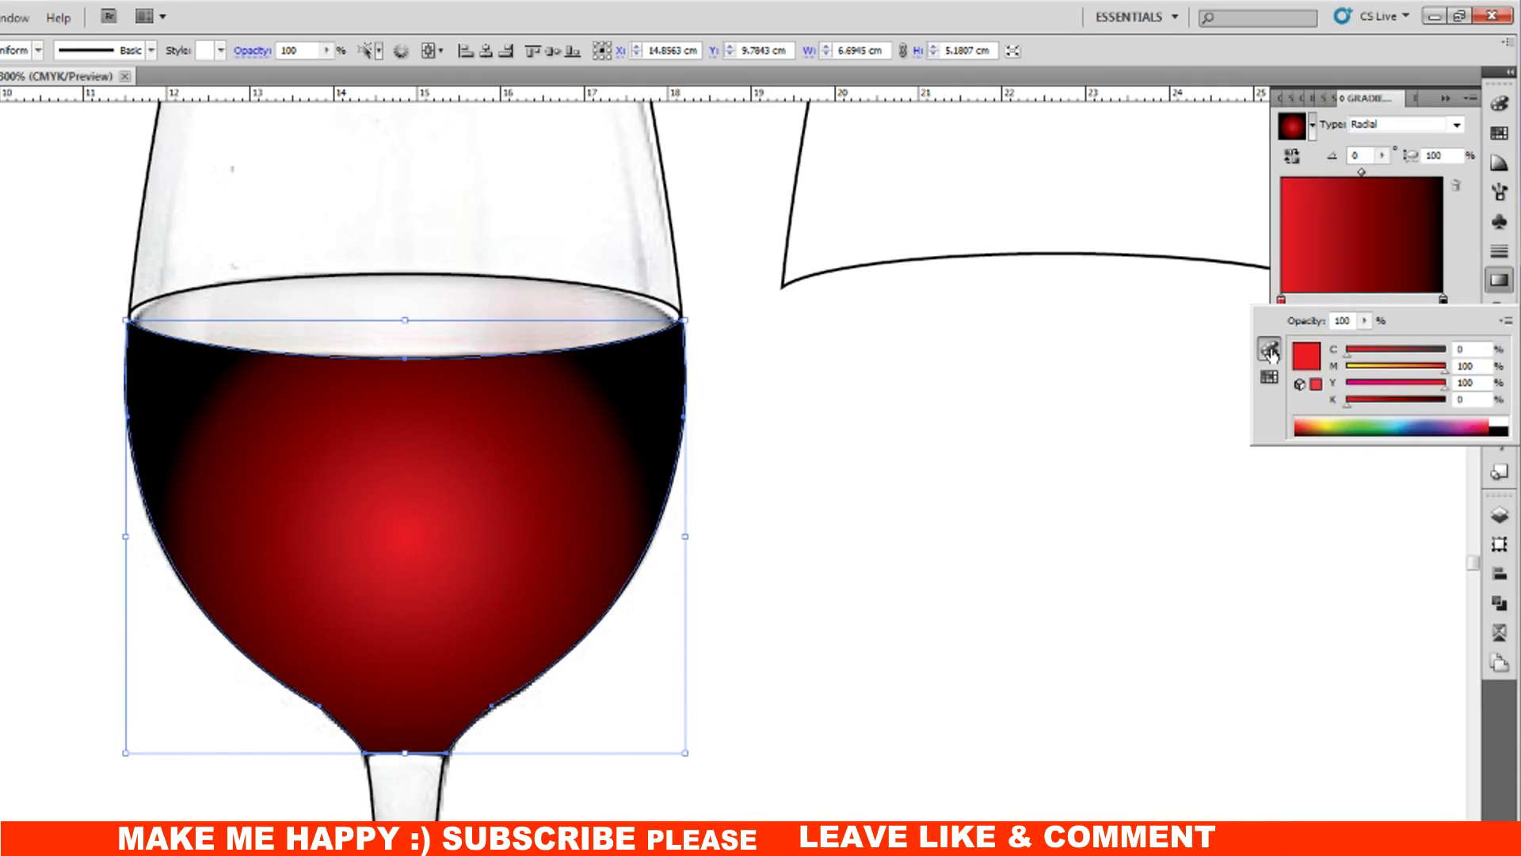
{"action": "left_click", "coordinate": [1458, 279]}
Step: Reshape the radial gradient on the wine: narrower, taller, smaller red glow placed higher
{"action": "key", "text": "g"}
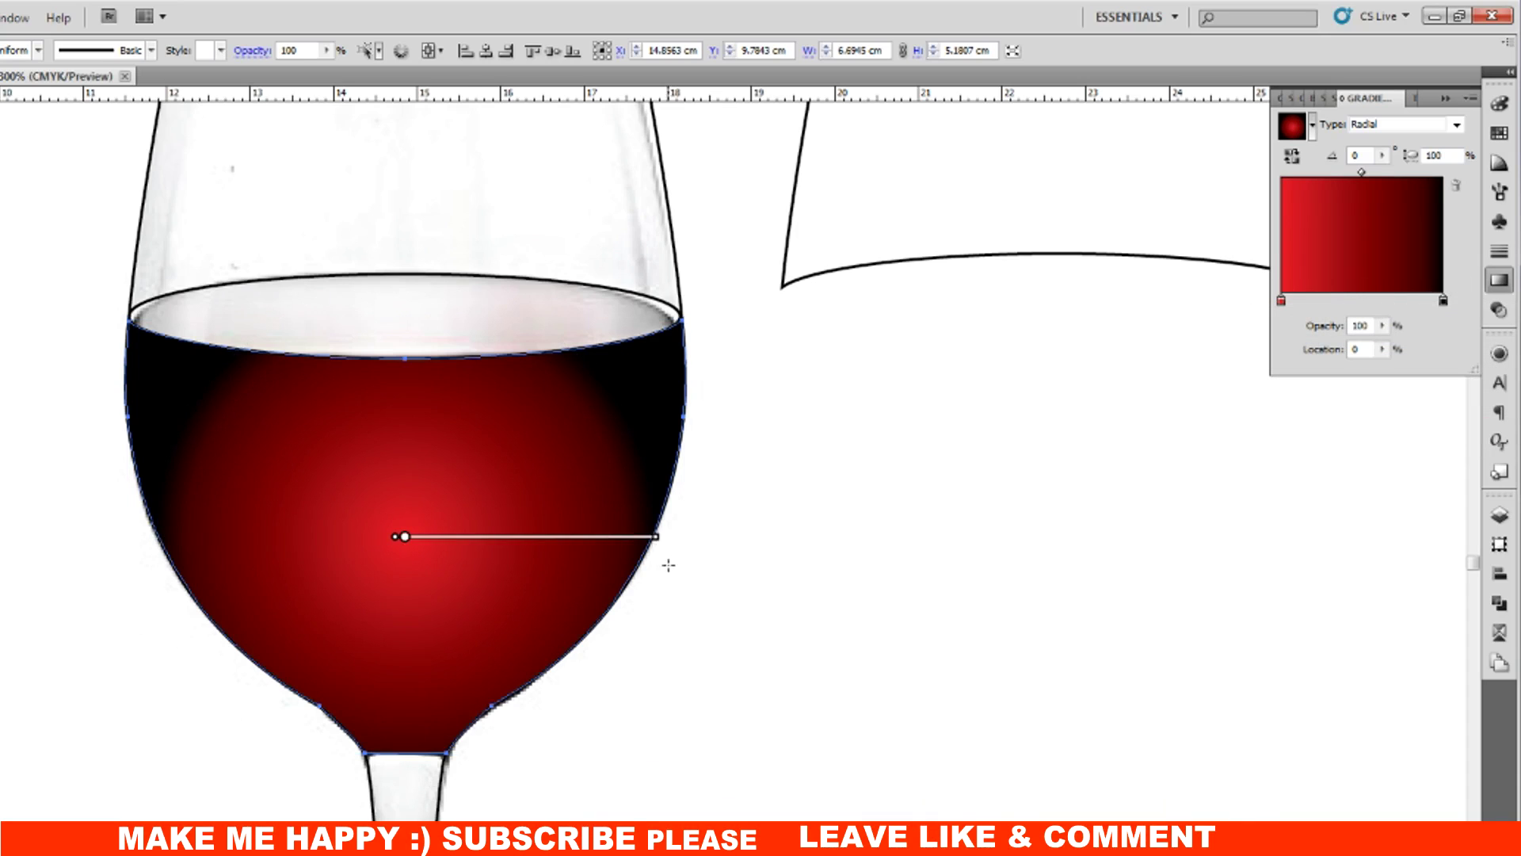
{"action": "mouse_move", "coordinate": [658, 541]}
{"action": "left_mouse_down"}
{"action": "mouse_move", "coordinate": [570, 539]}
{"action": "mouse_move", "coordinate": [711, 537]}
{"action": "left_mouse_up"}
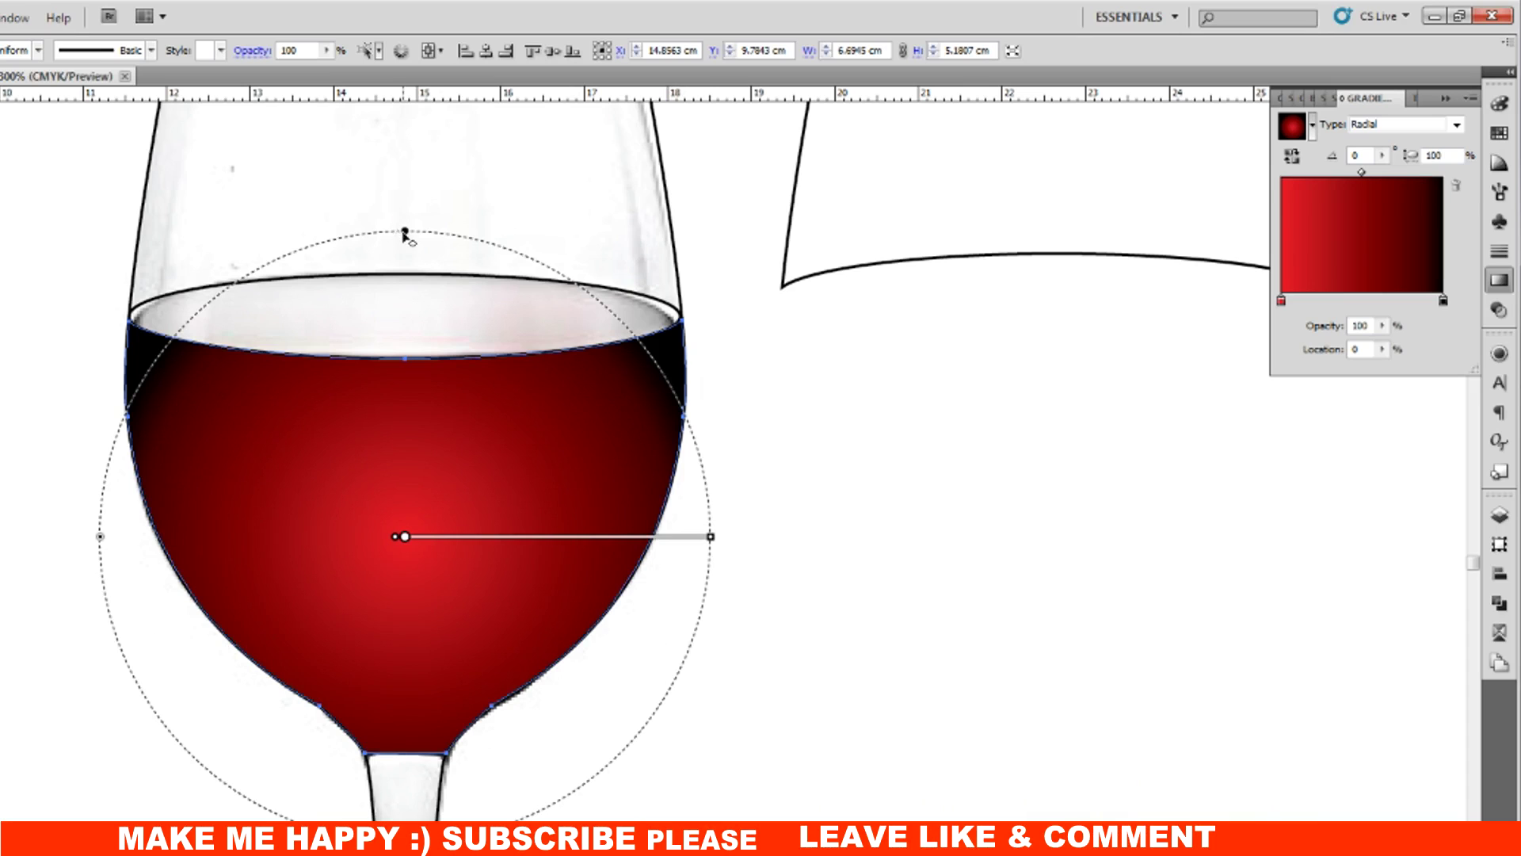
{"action": "left_click_drag", "start_coordinate": [101, 539], "coordinate": [121, 536]}
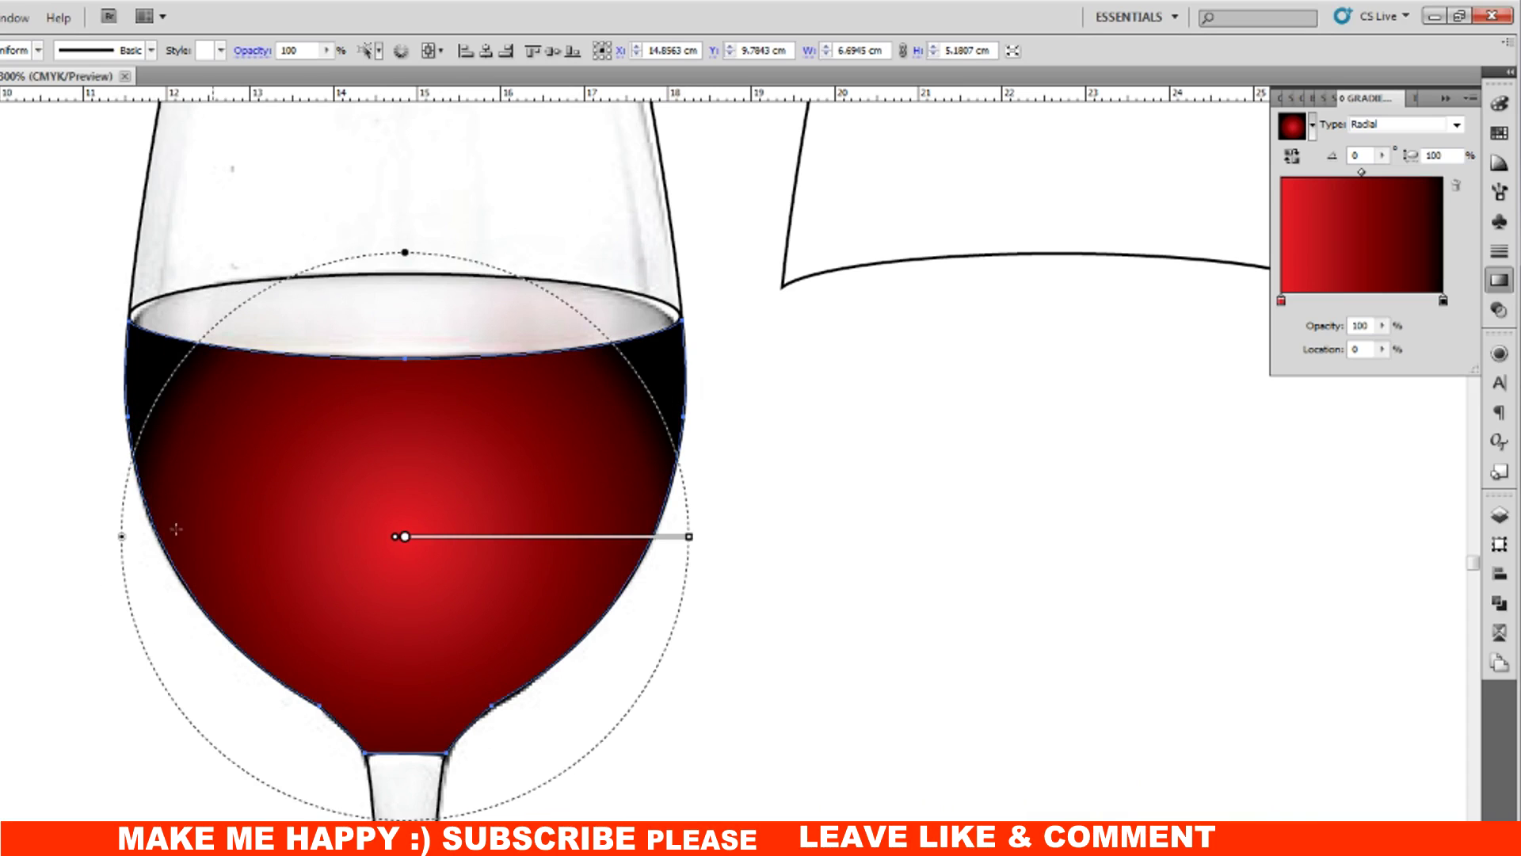
{"action": "left_click_drag", "start_coordinate": [405, 254], "coordinate": [407, 170]}
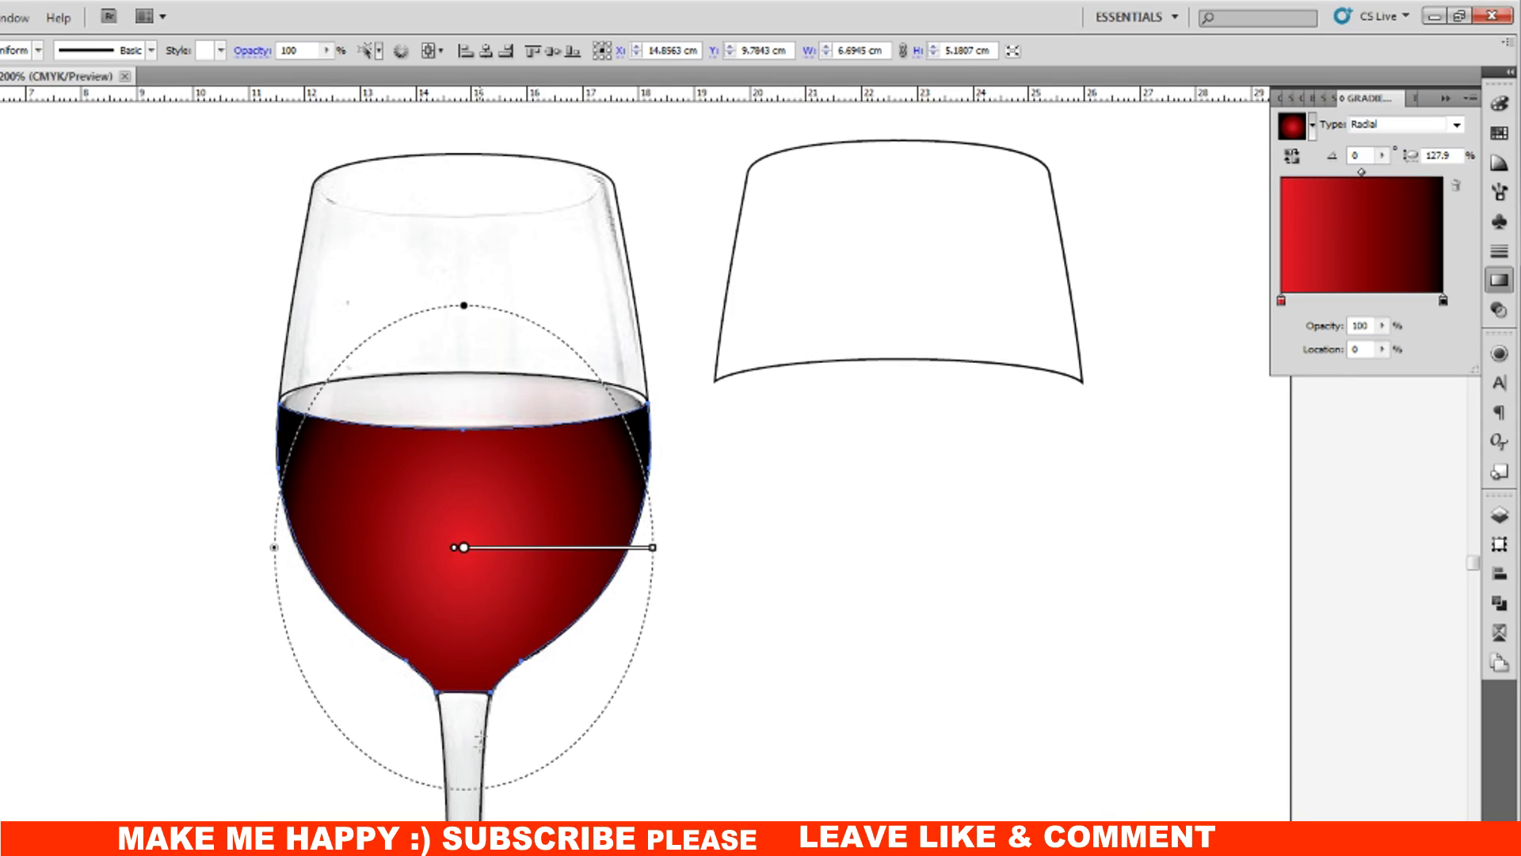
{"action": "left_click_drag", "start_coordinate": [654, 547], "coordinate": [622, 547]}
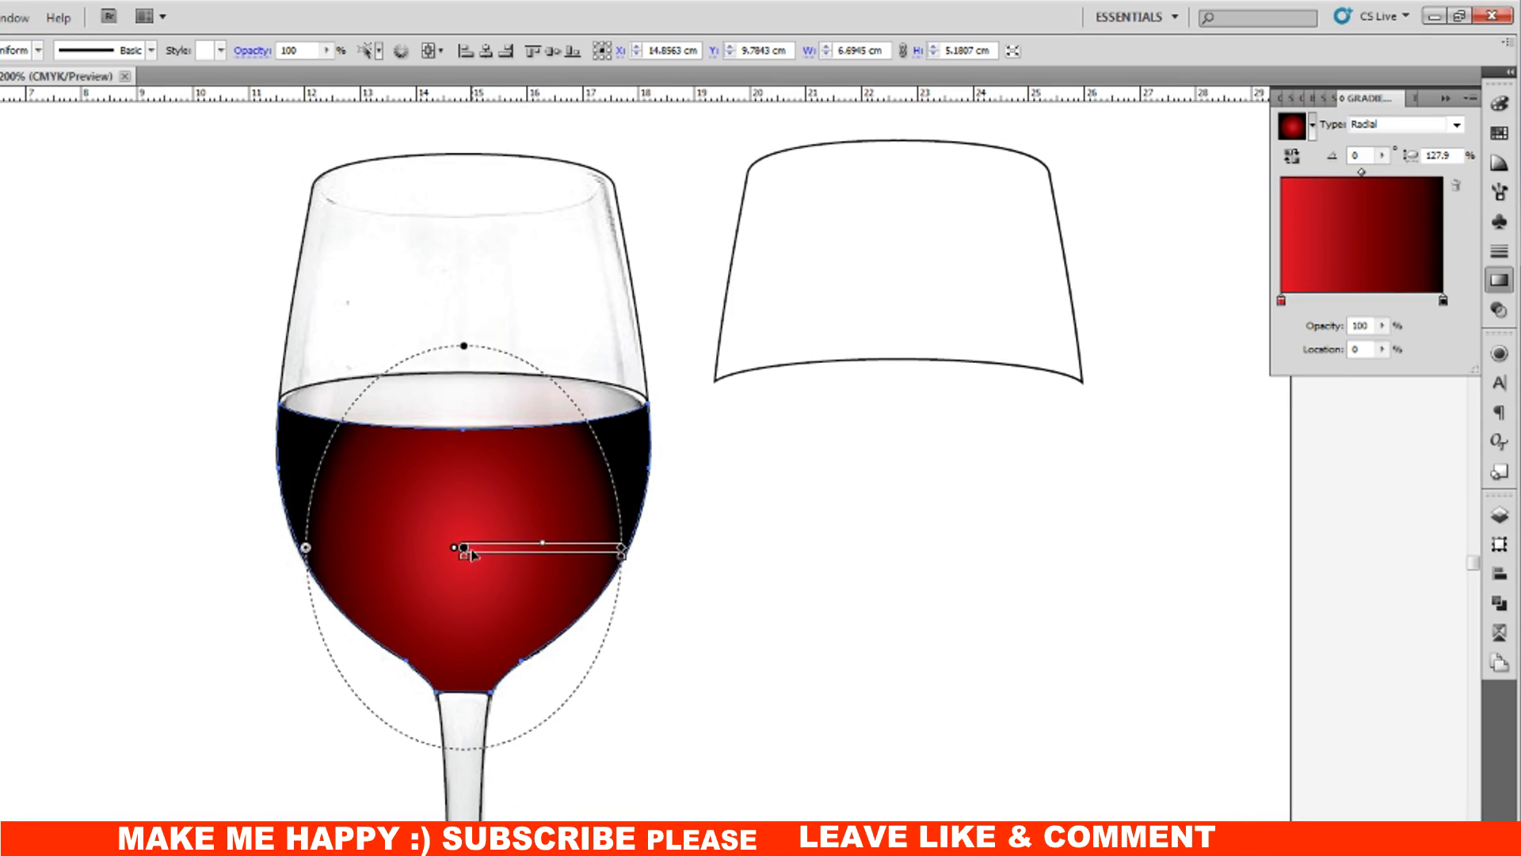
{"action": "left_click_drag", "start_coordinate": [463, 548], "coordinate": [463, 512]}
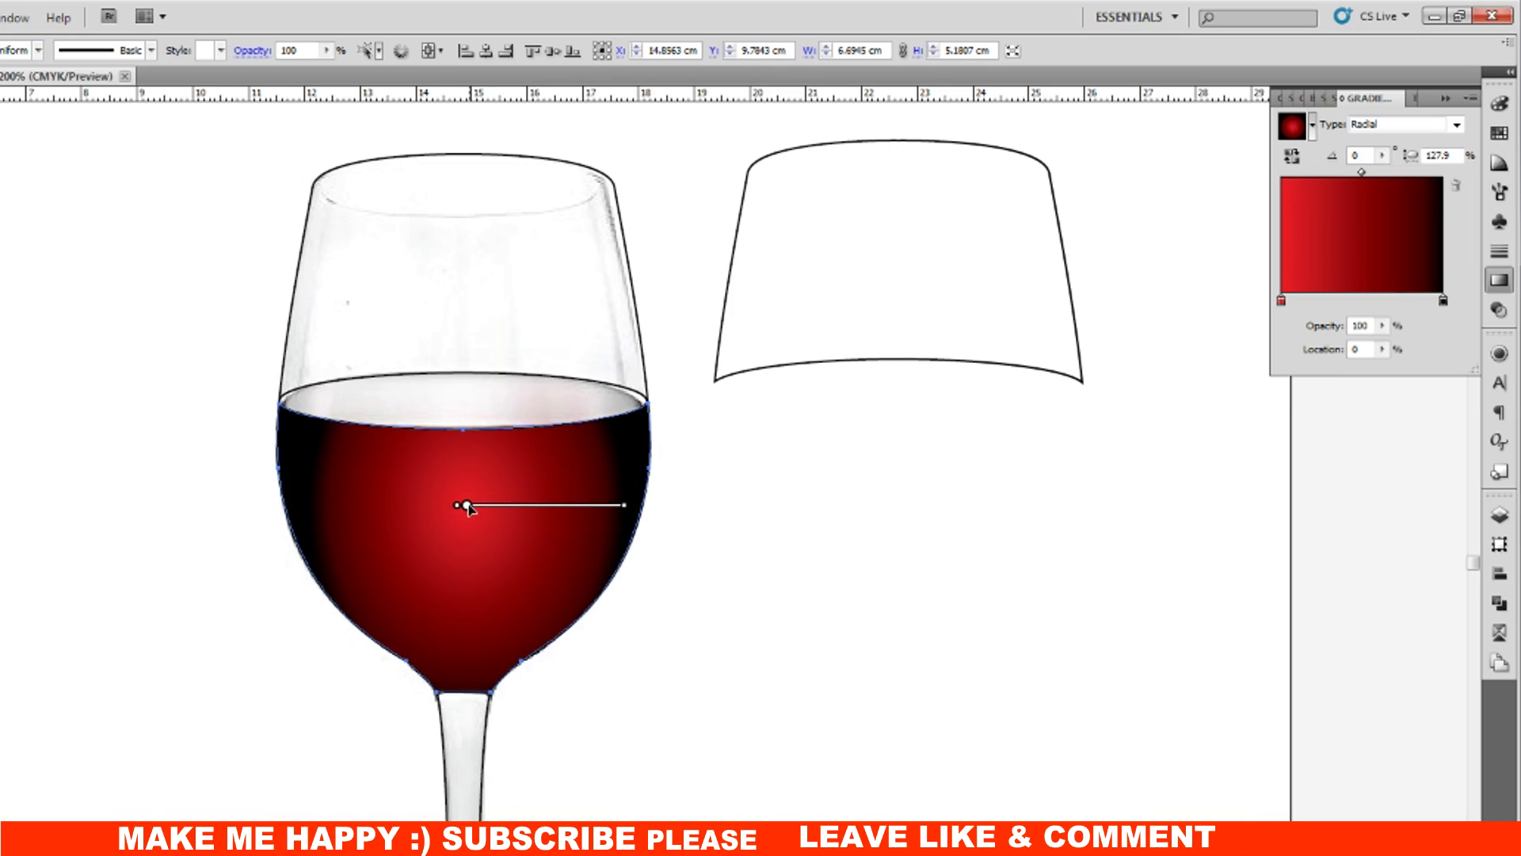
Step: Reselect the wine shape and undo the last gradient adjustment
{"action": "key", "text": "v"}
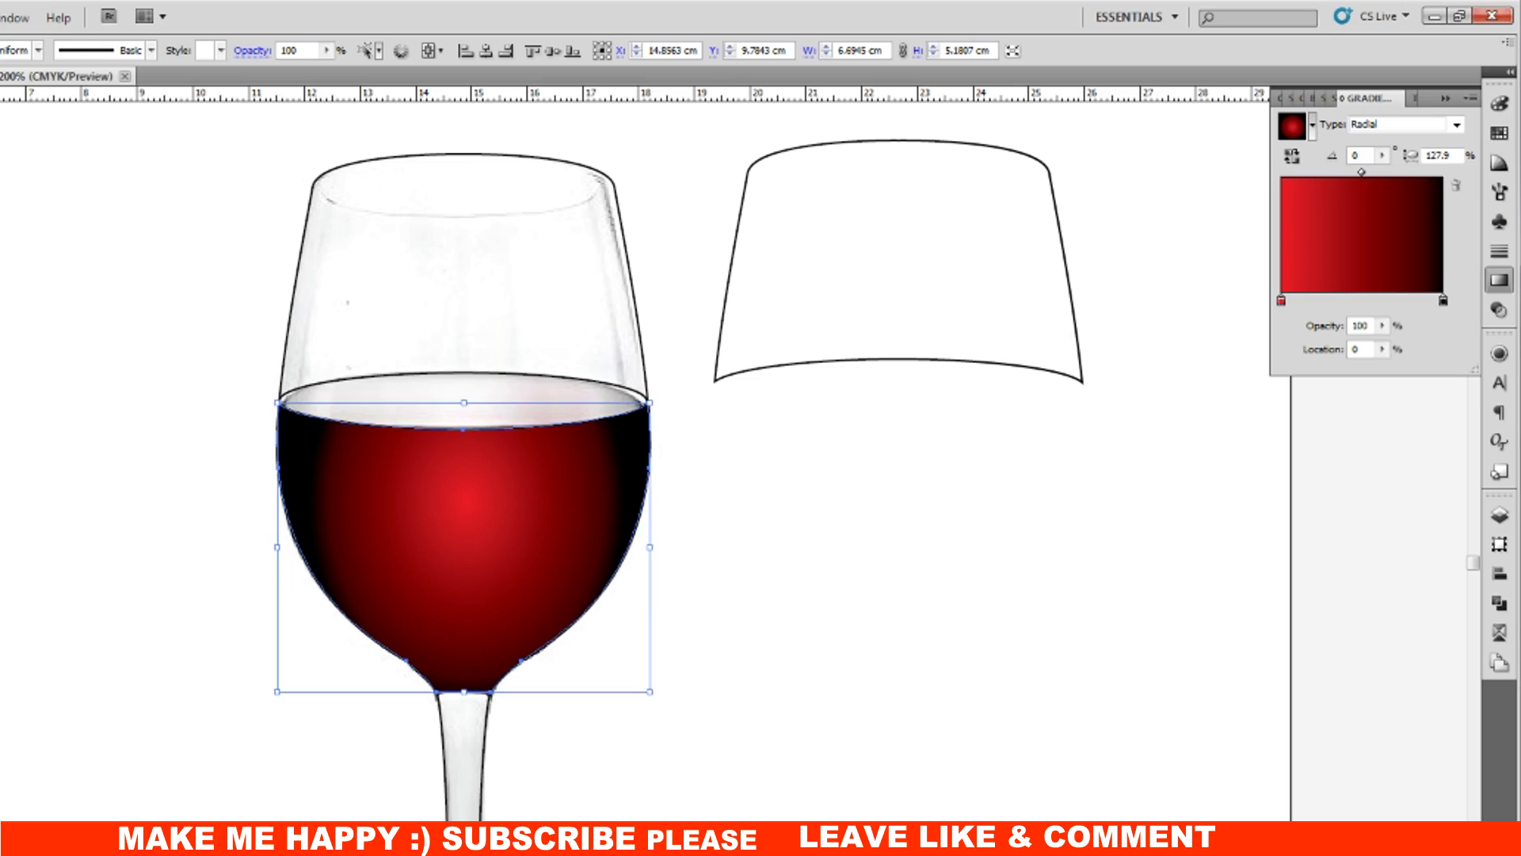
{"action": "left_click", "coordinate": [733, 501]}
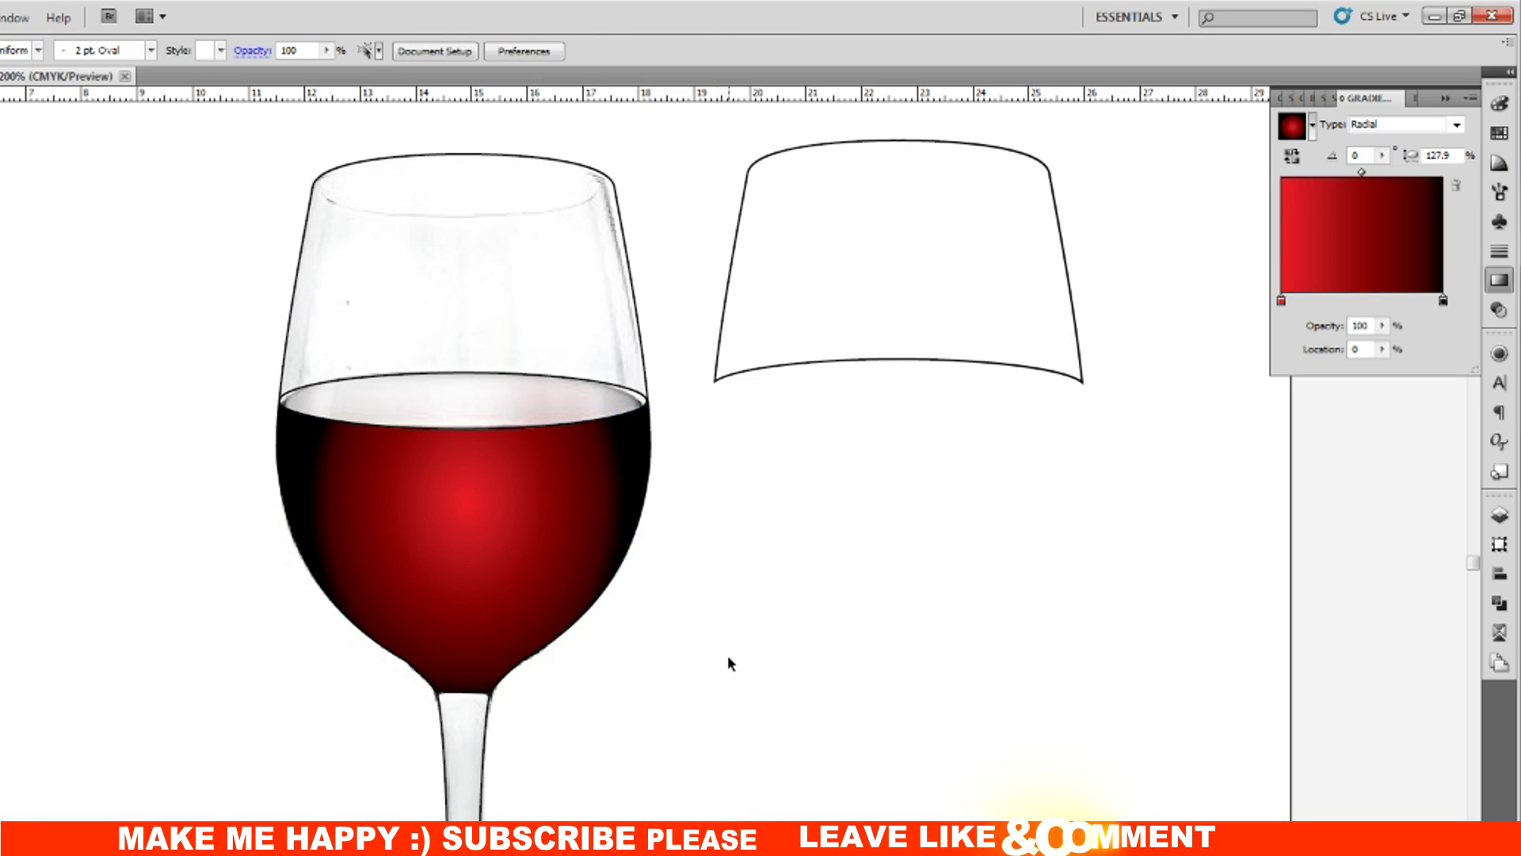
{"action": "scroll", "coordinate": [727, 656], "scroll_direction": "up", "scroll_amount": 1}
{"action": "left_click", "coordinate": [558, 608]}
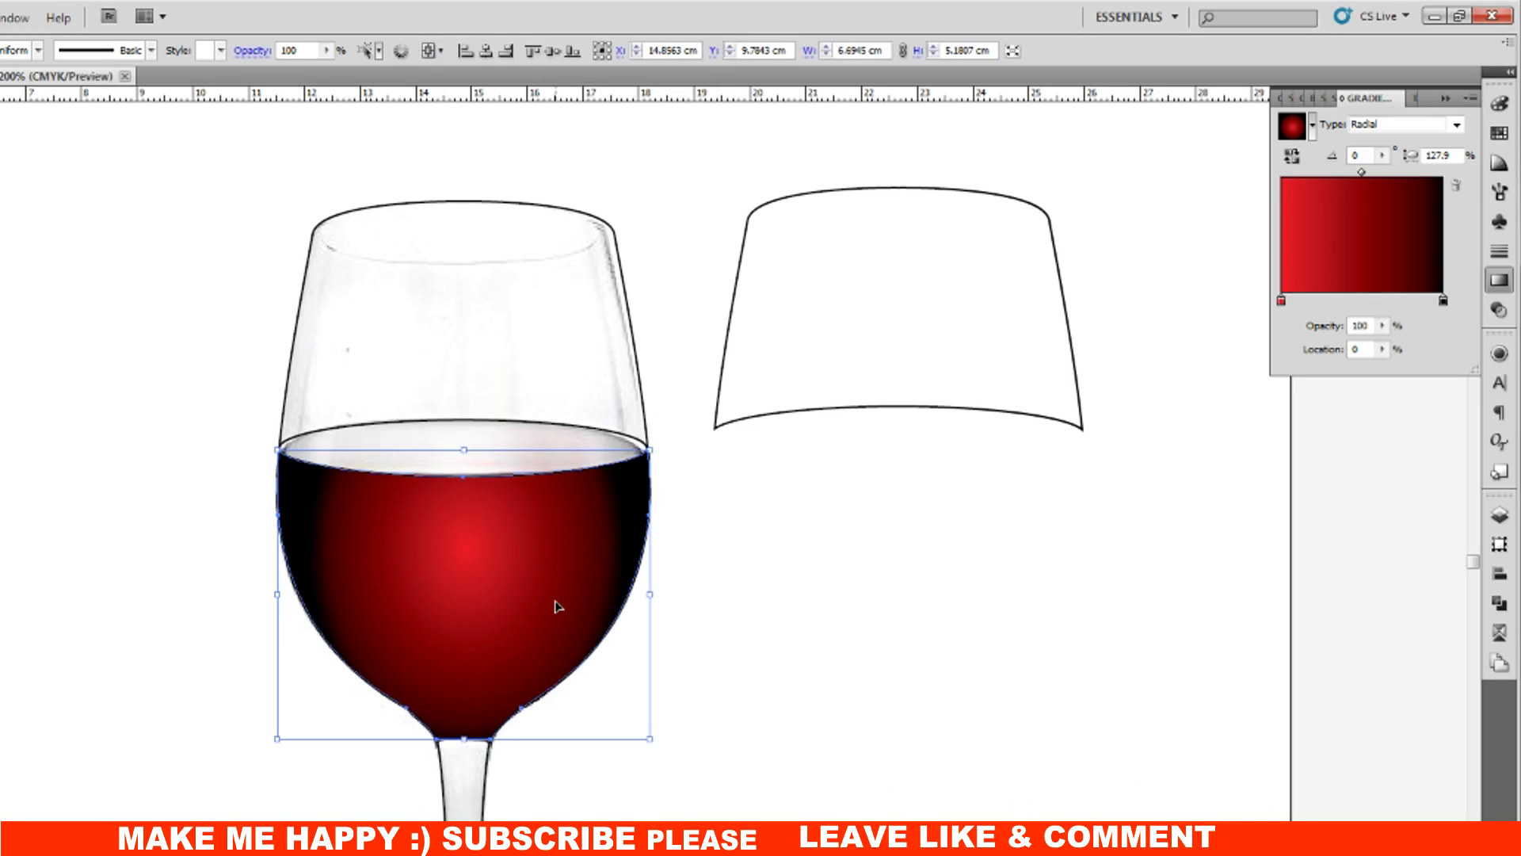
{"action": "right_click", "coordinate": [574, 585]}
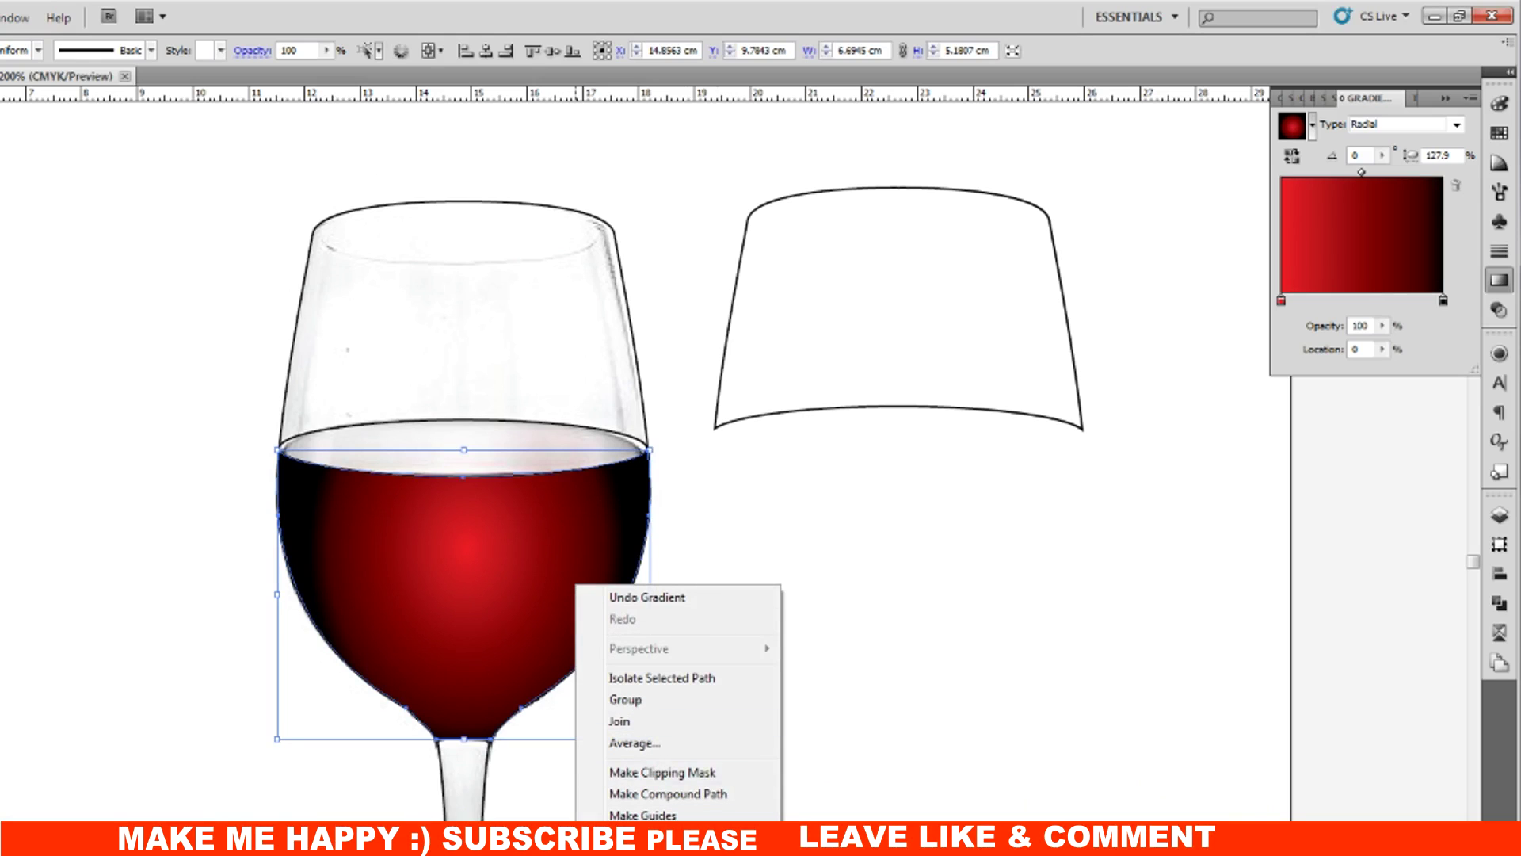
{"action": "left_click", "coordinate": [647, 596]}
Step: Zoom in on the glass and start a highlight path near the wine's left edge
{"action": "key", "text": "ctrl+plus"}
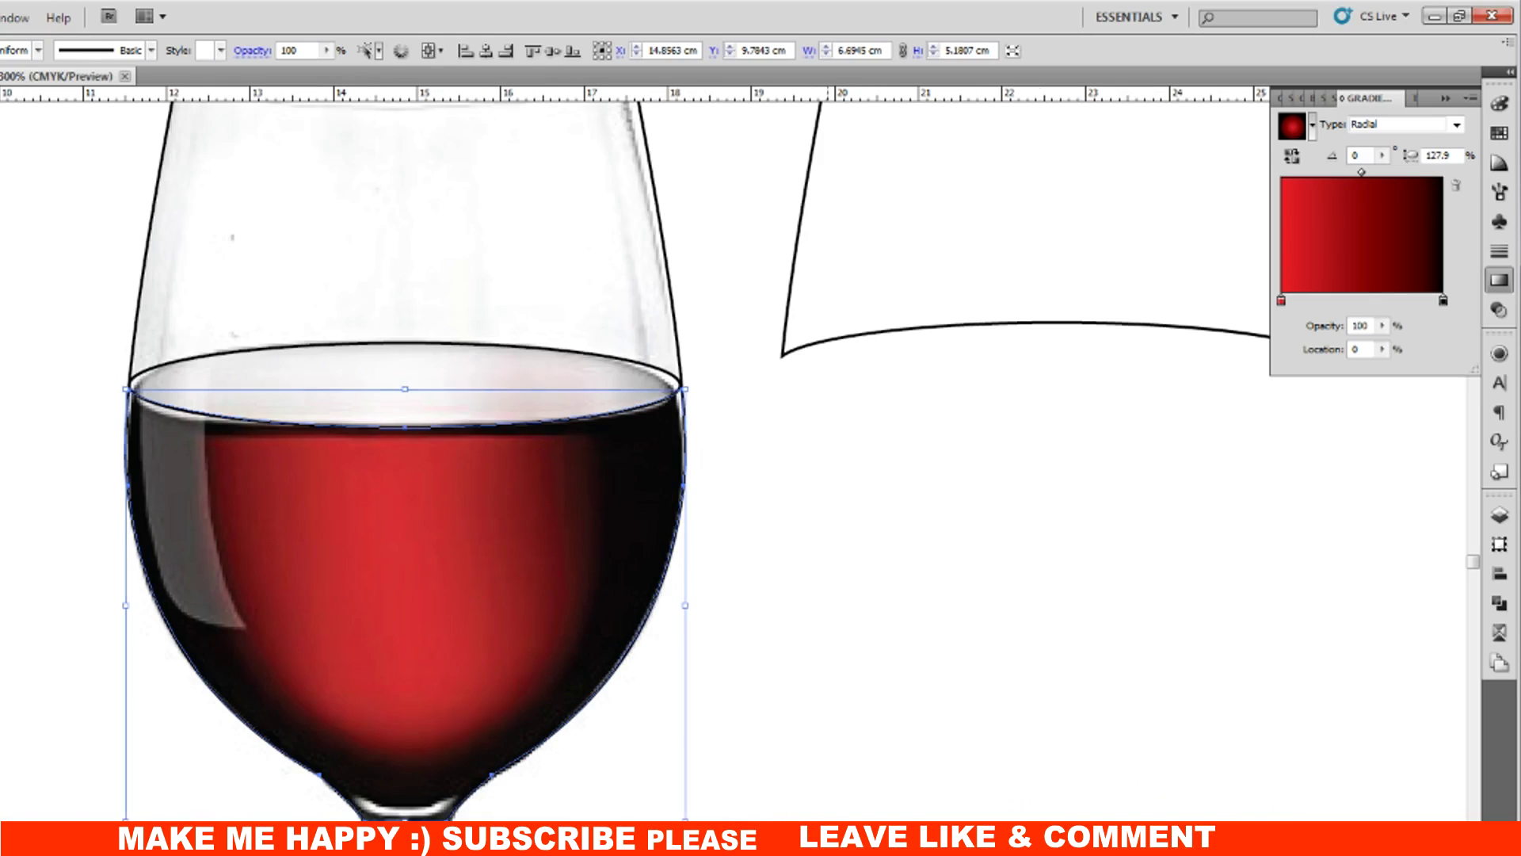
{"action": "scroll", "coordinate": [93, 551], "scroll_direction": "up", "scroll_amount": 3}
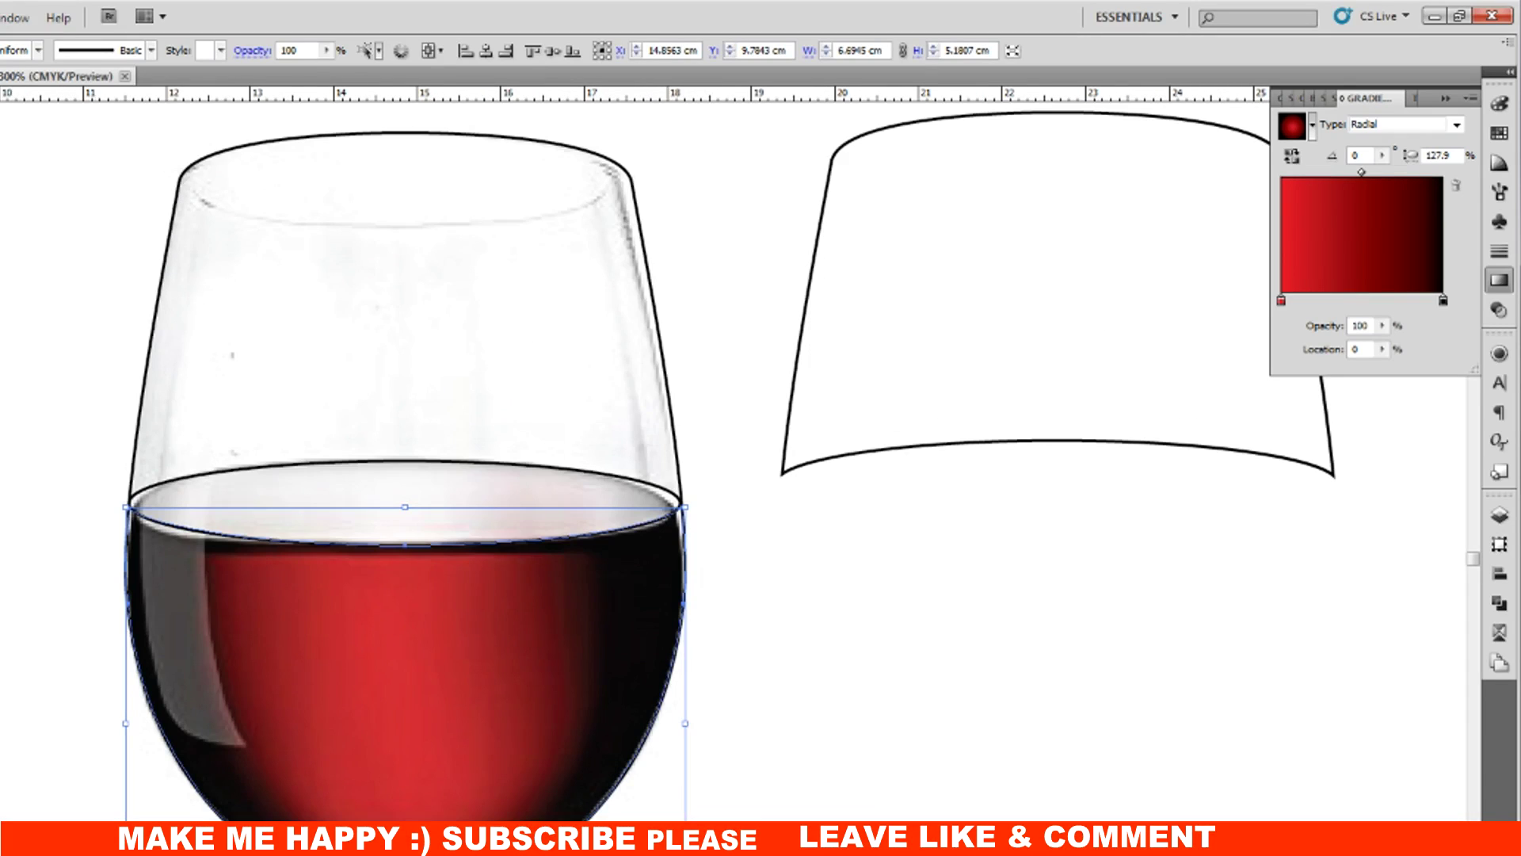
{"action": "key", "text": "g"}
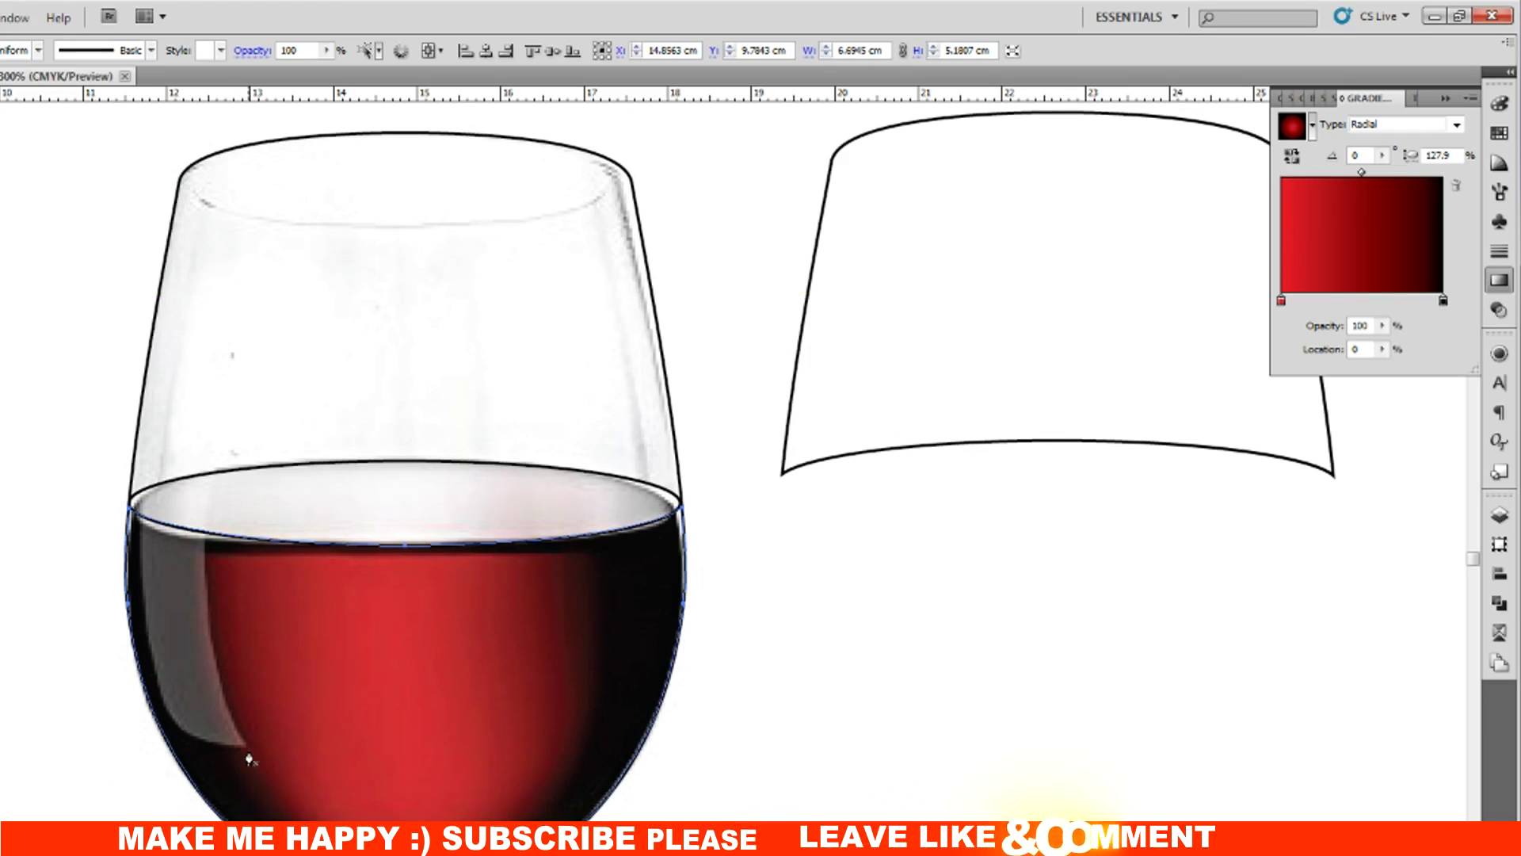
{"action": "left_click_drag", "start_coordinate": [245, 745], "coordinate": [236, 723]}
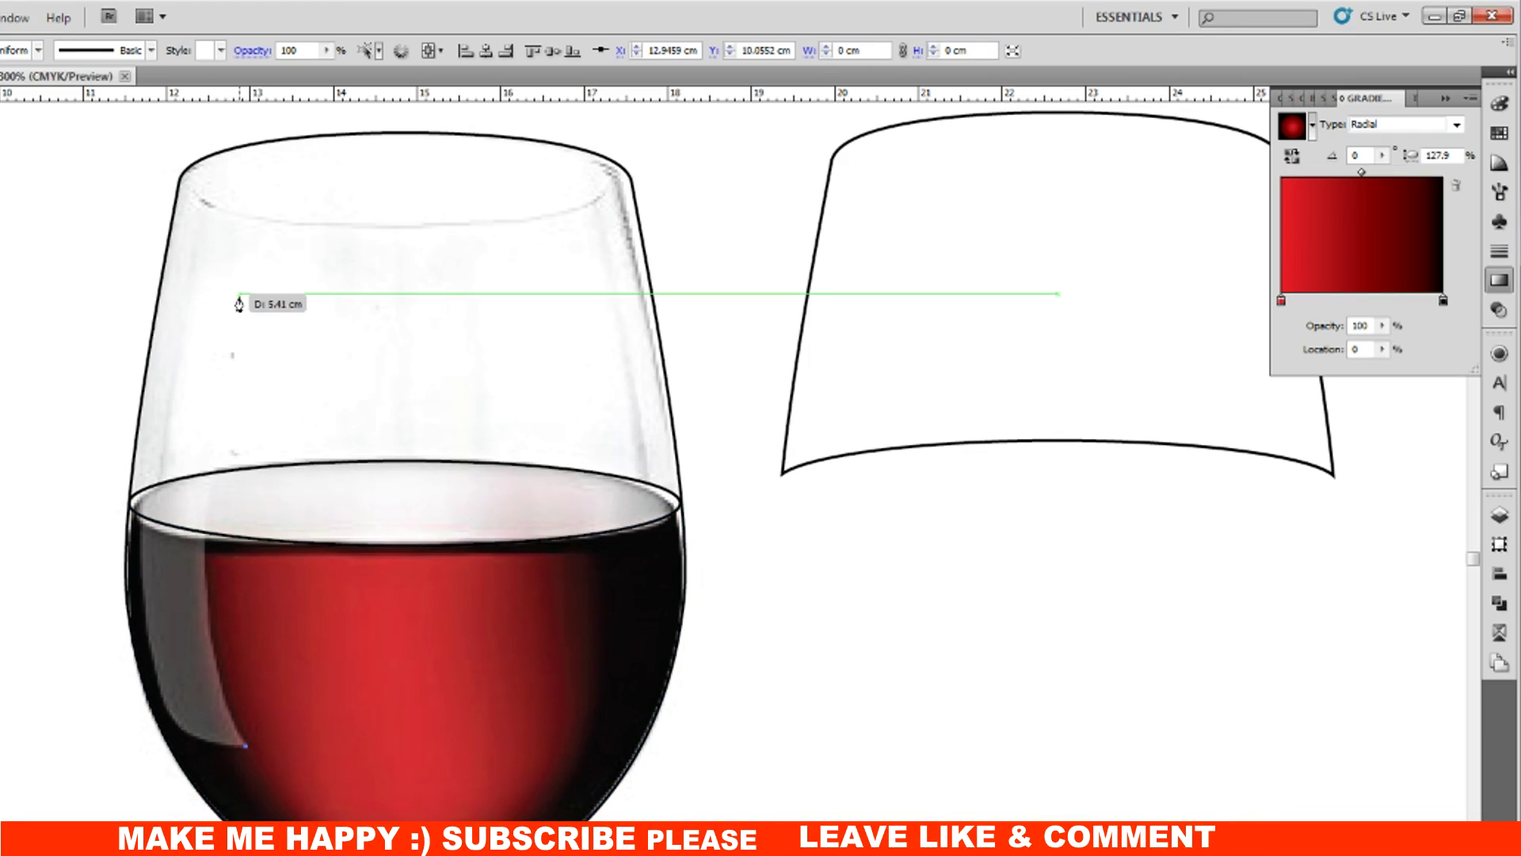
Step: Draw a closed curved highlight band along the glass's left side
{"action": "mouse_move", "coordinate": [238, 294]}
{"action": "left_mouse_down"}
{"action": "mouse_move", "coordinate": [300, 129]}
{"action": "mouse_move", "coordinate": [324, 115]}
{"action": "left_mouse_up"}
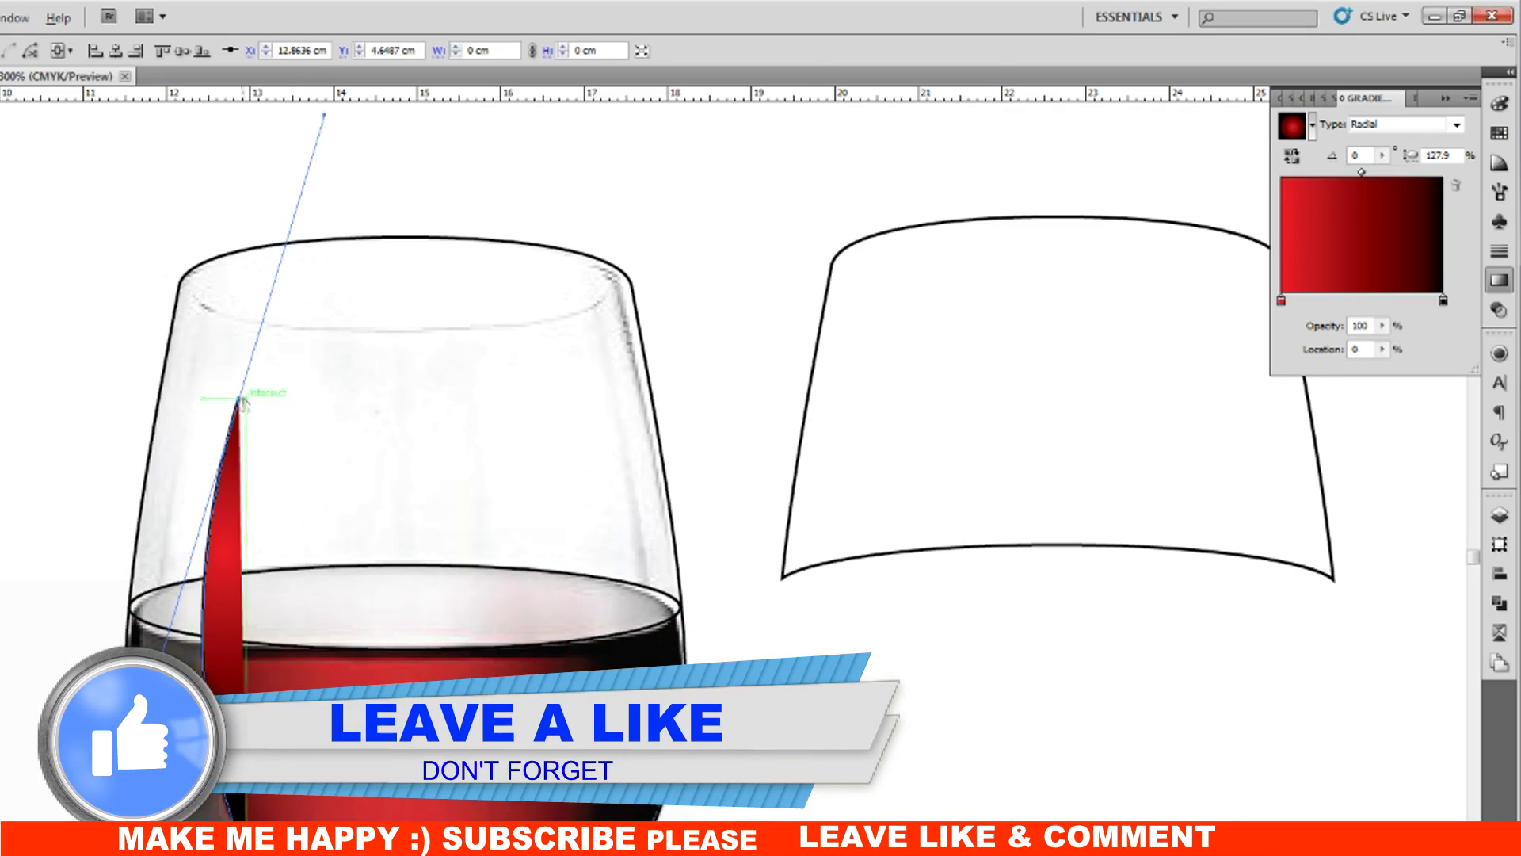
{"action": "left_click_drag", "start_coordinate": [191, 402], "coordinate": [172, 400]}
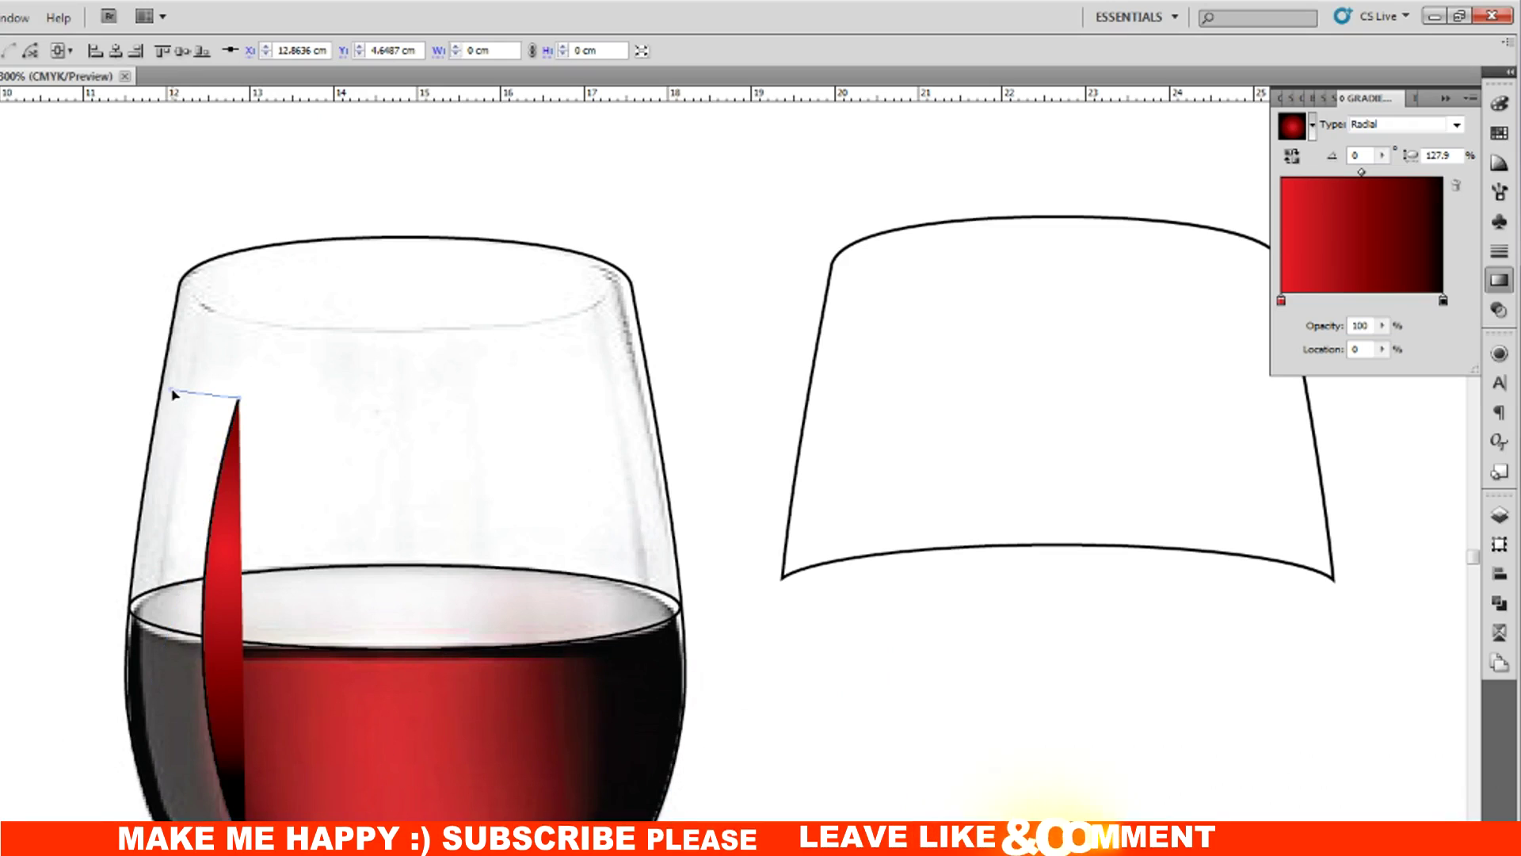
{"action": "mouse_move", "coordinate": [171, 392]}
{"action": "left_mouse_down"}
{"action": "mouse_move", "coordinate": [184, 782]}
{"action": "mouse_move", "coordinate": [97, 696]}
{"action": "left_mouse_up"}
{"action": "left_click_drag", "start_coordinate": [172, 390], "coordinate": [183, 832]}
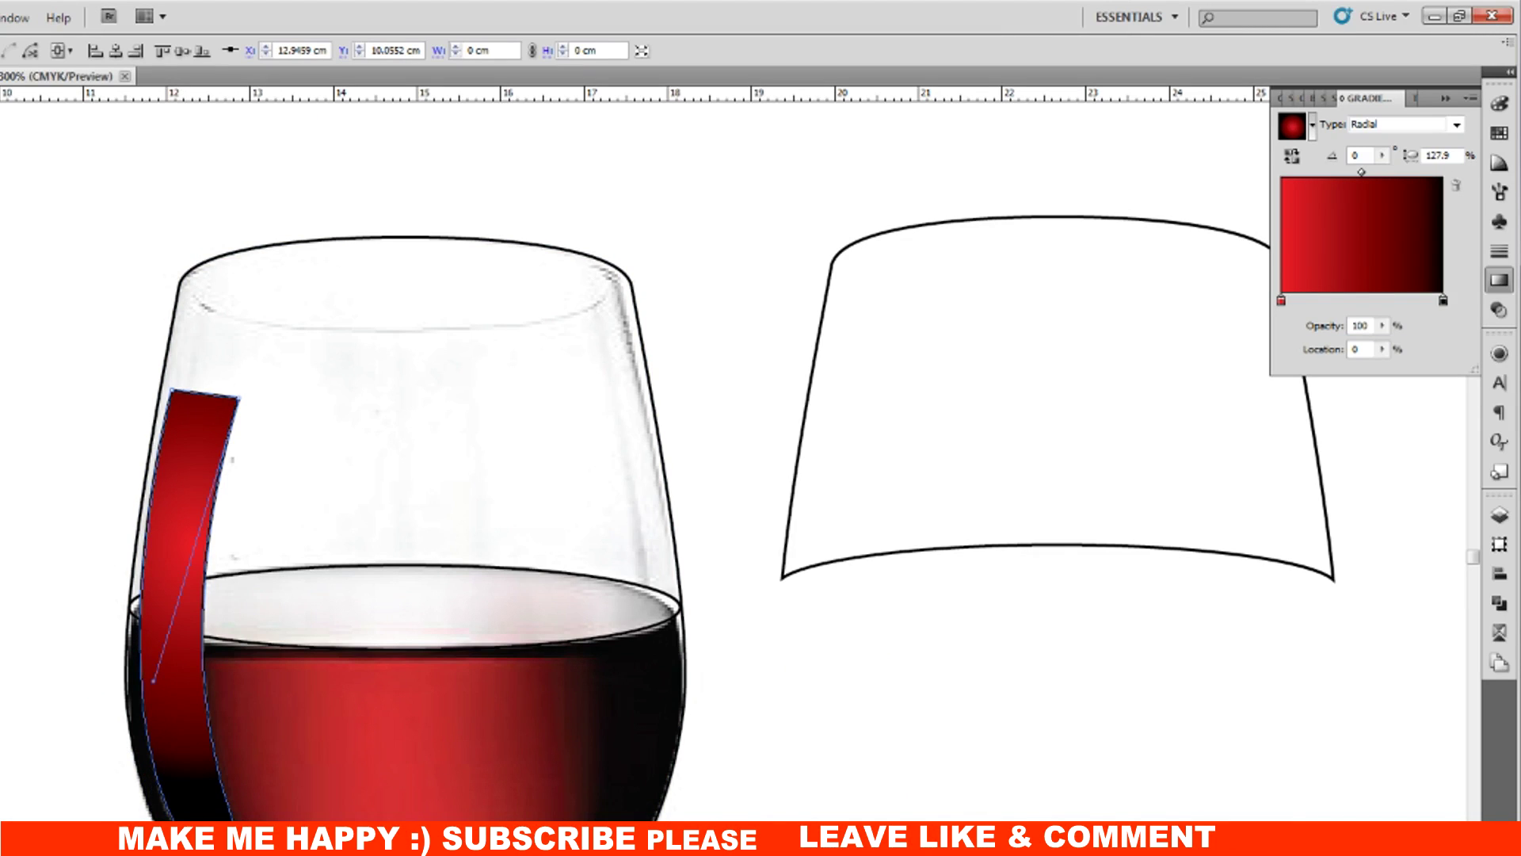
Step: Remove the band's stroke and fill it with white
{"action": "key", "text": "v"}
{"action": "key", "text": "F6"}
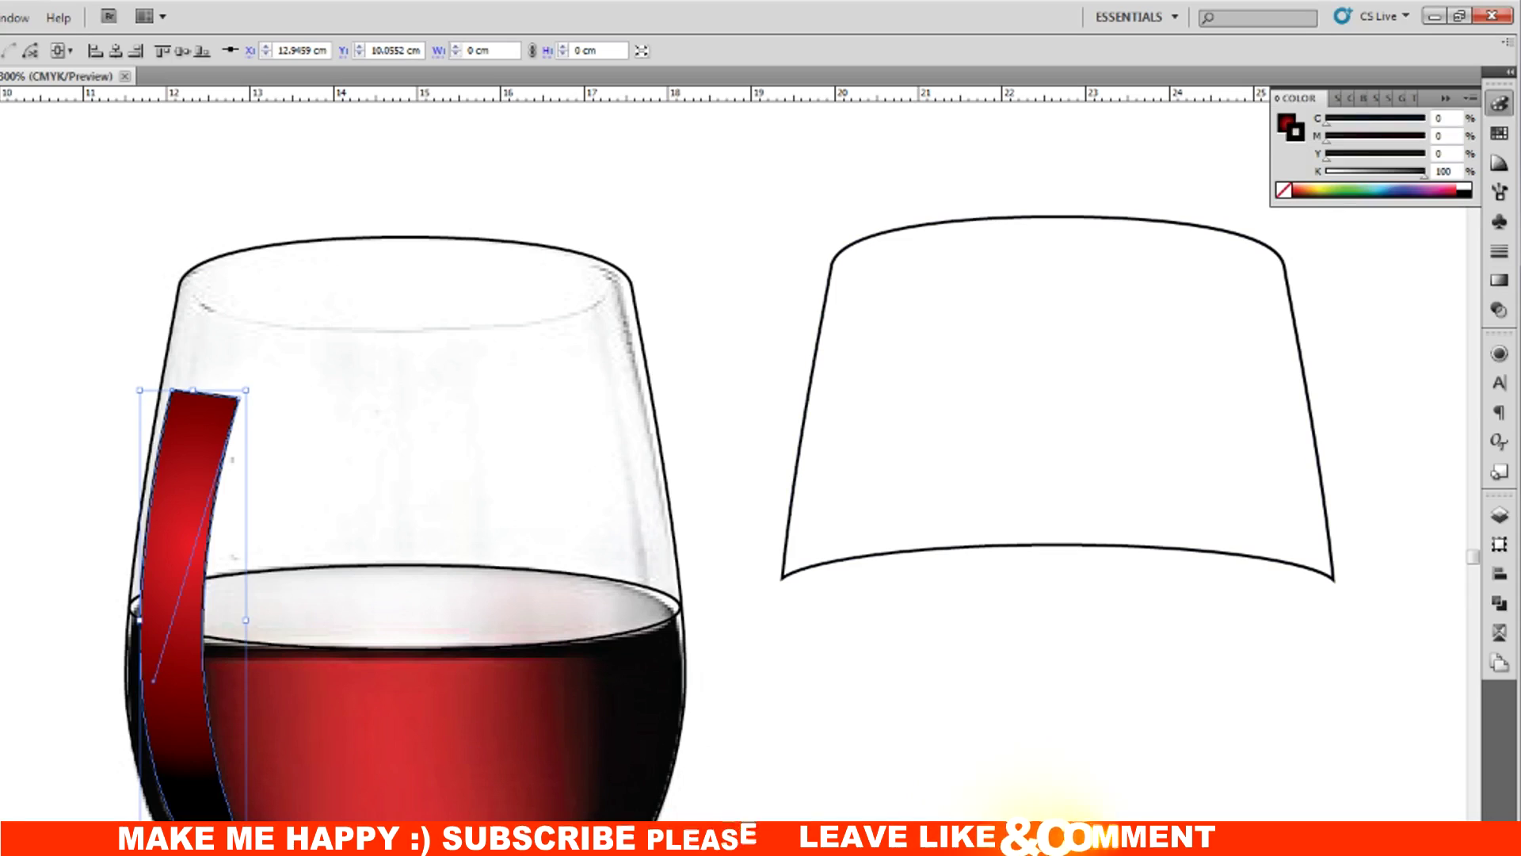
{"action": "key", "text": "slash"}
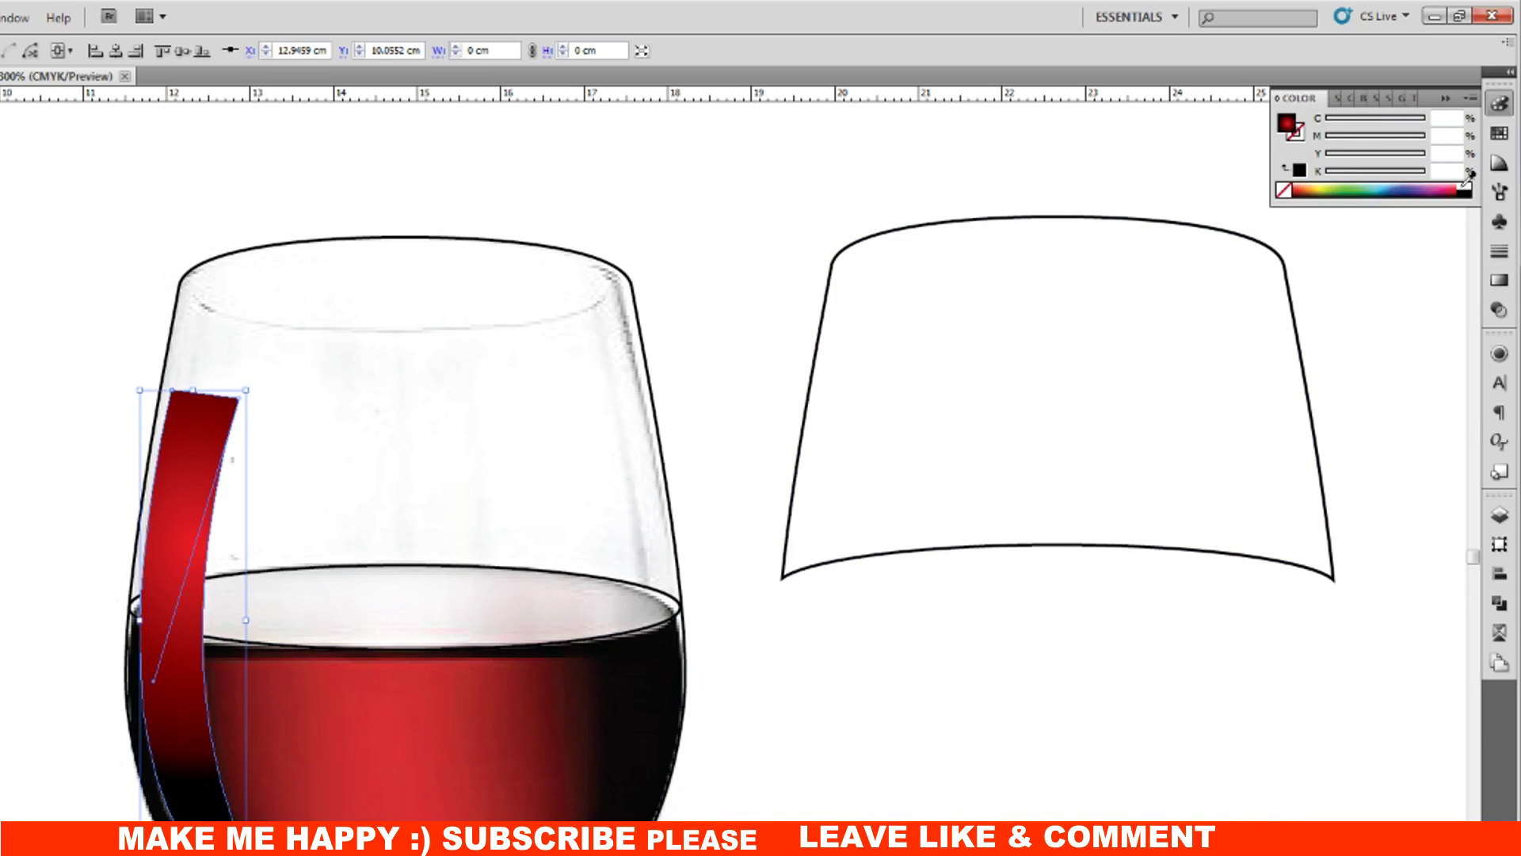
{"action": "left_click", "coordinate": [1466, 185]}
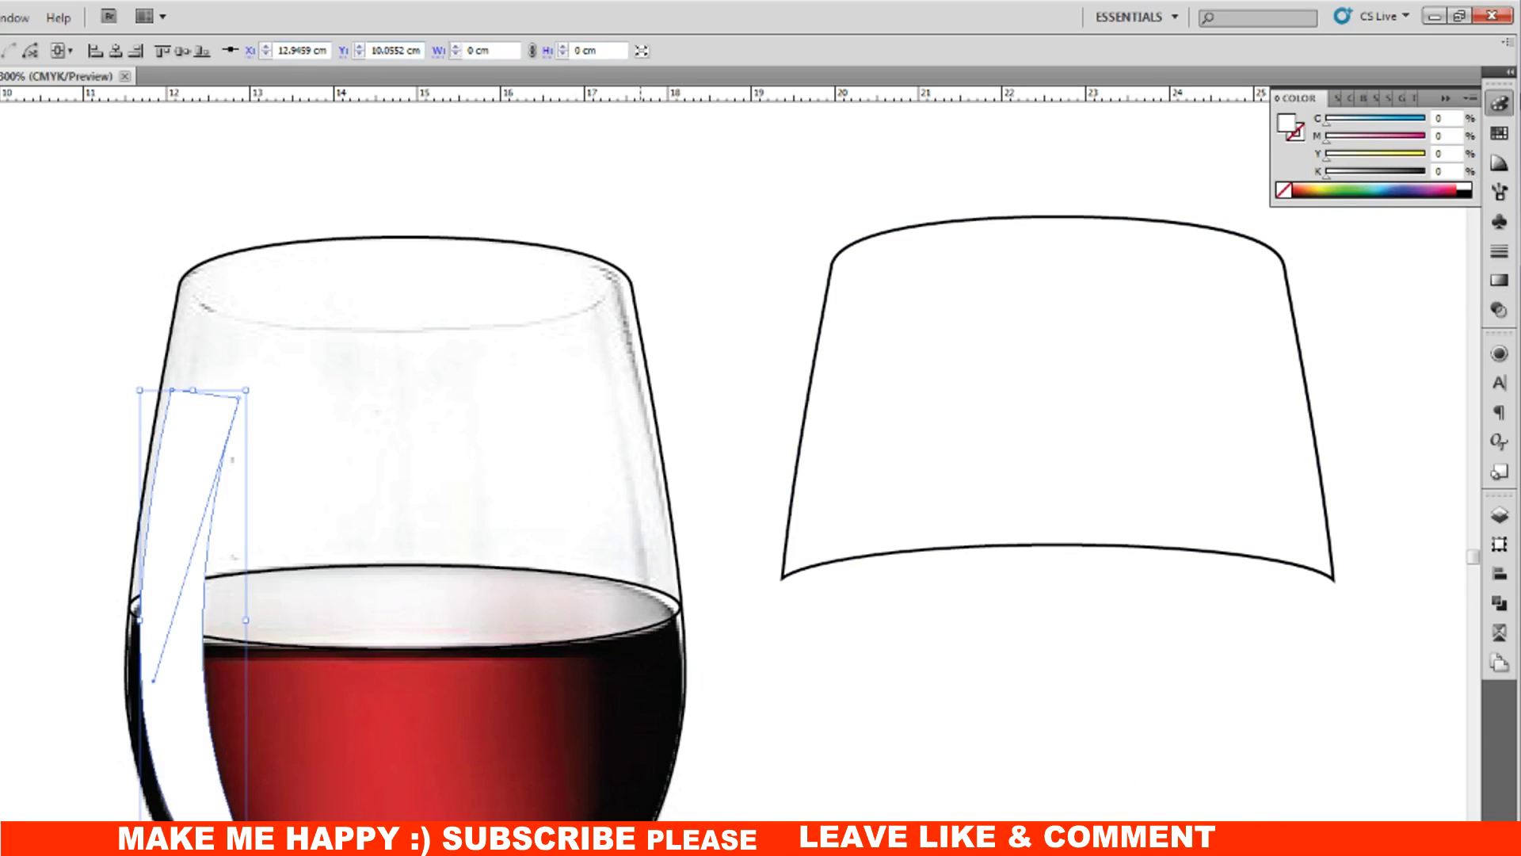
Step: Set the highlight band's opacity to 50%
{"action": "left_click", "coordinate": [1499, 354]}
{"action": "left_click", "coordinate": [1499, 309]}
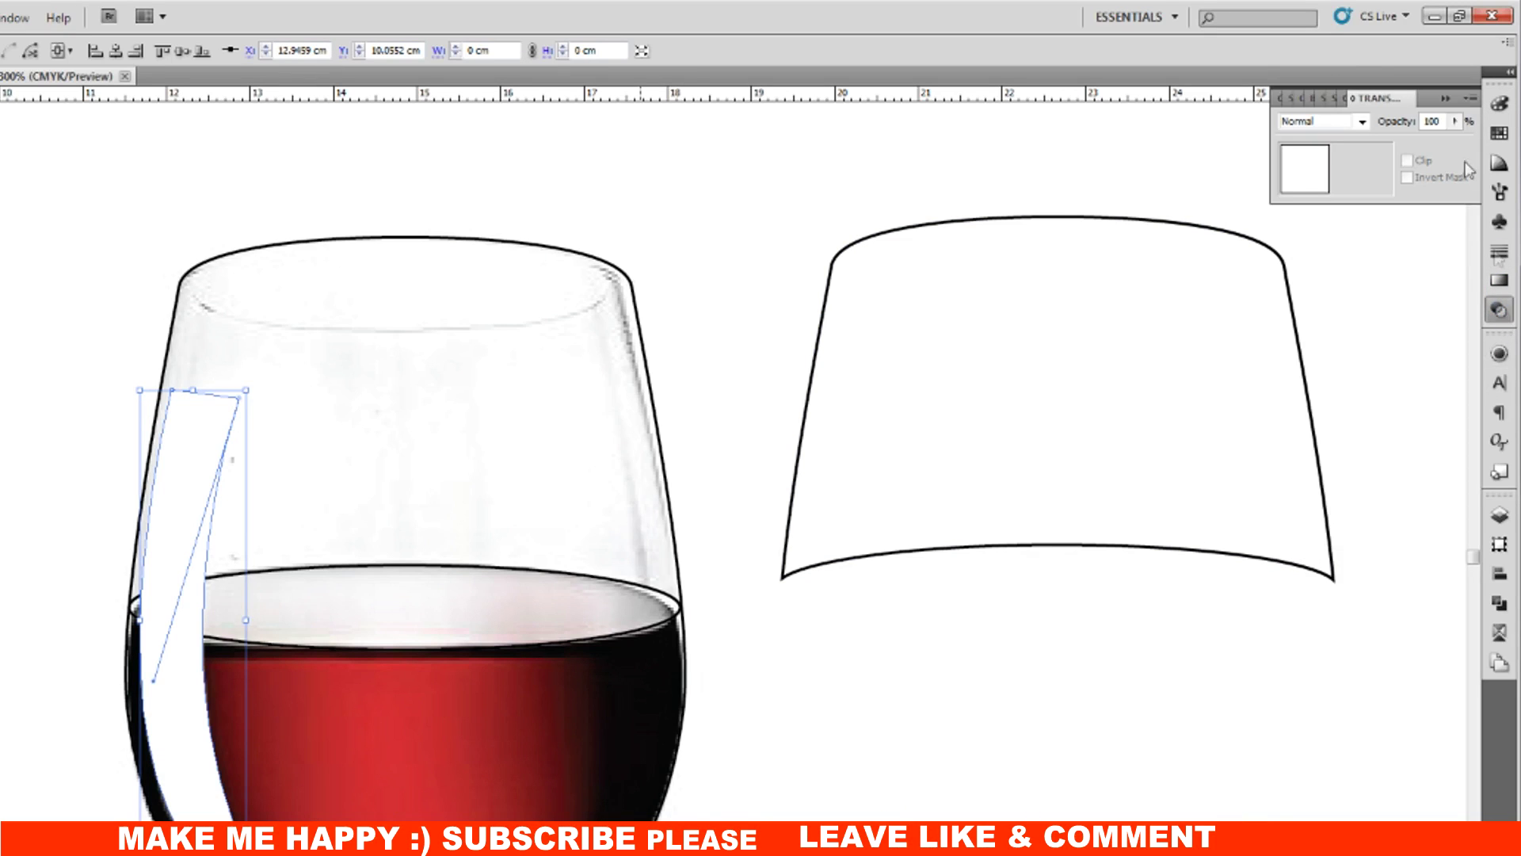
{"action": "type", "text": "50"}
{"action": "key", "text": "Return"}
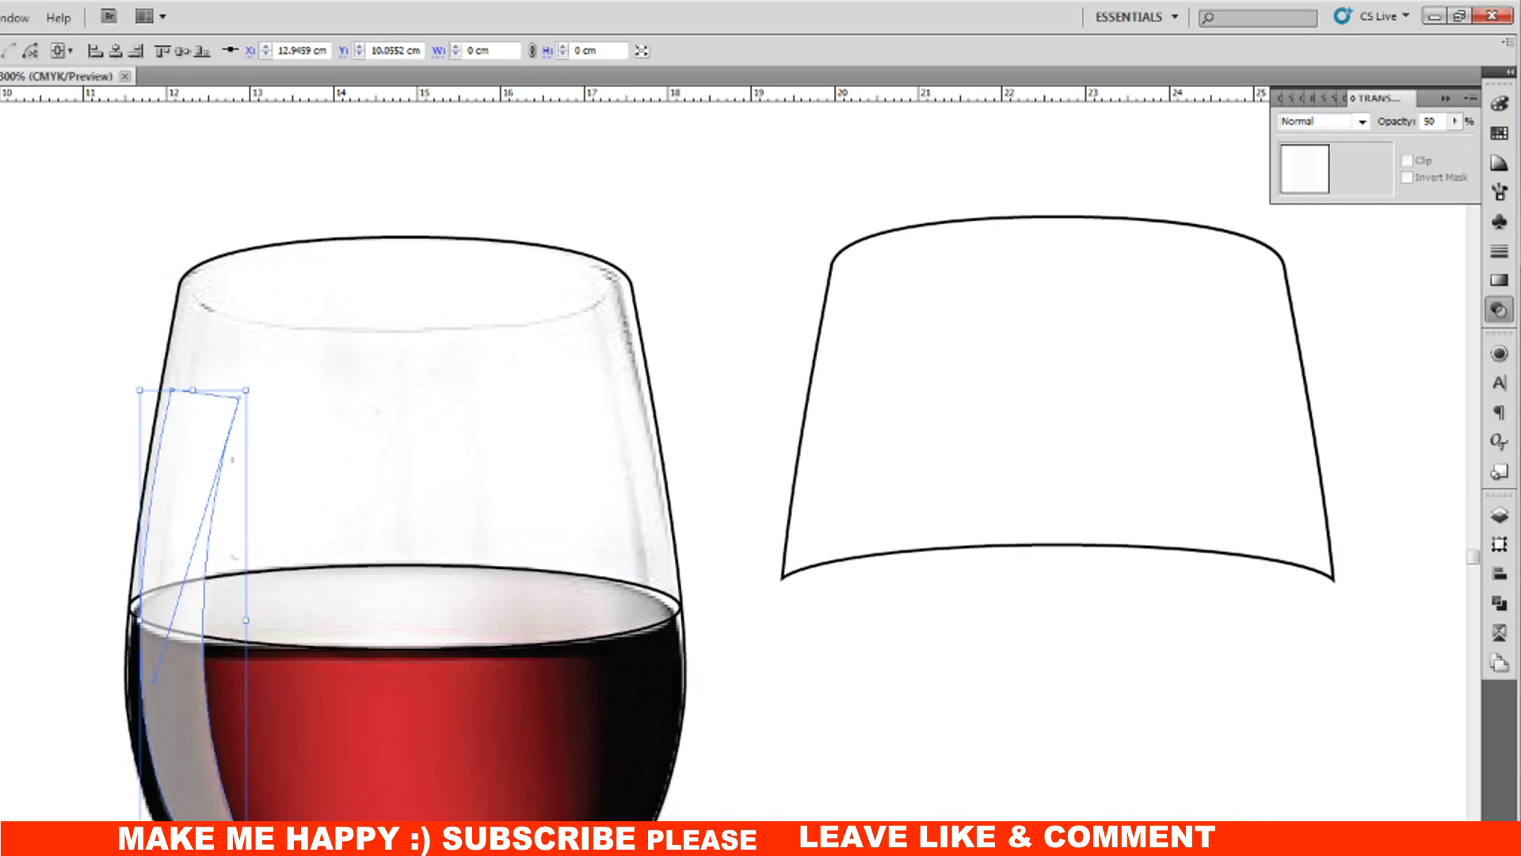
{"action": "left_click", "coordinate": [814, 604]}
{"action": "scroll", "coordinate": [814, 604], "scroll_direction": "up", "scroll_amount": 3}
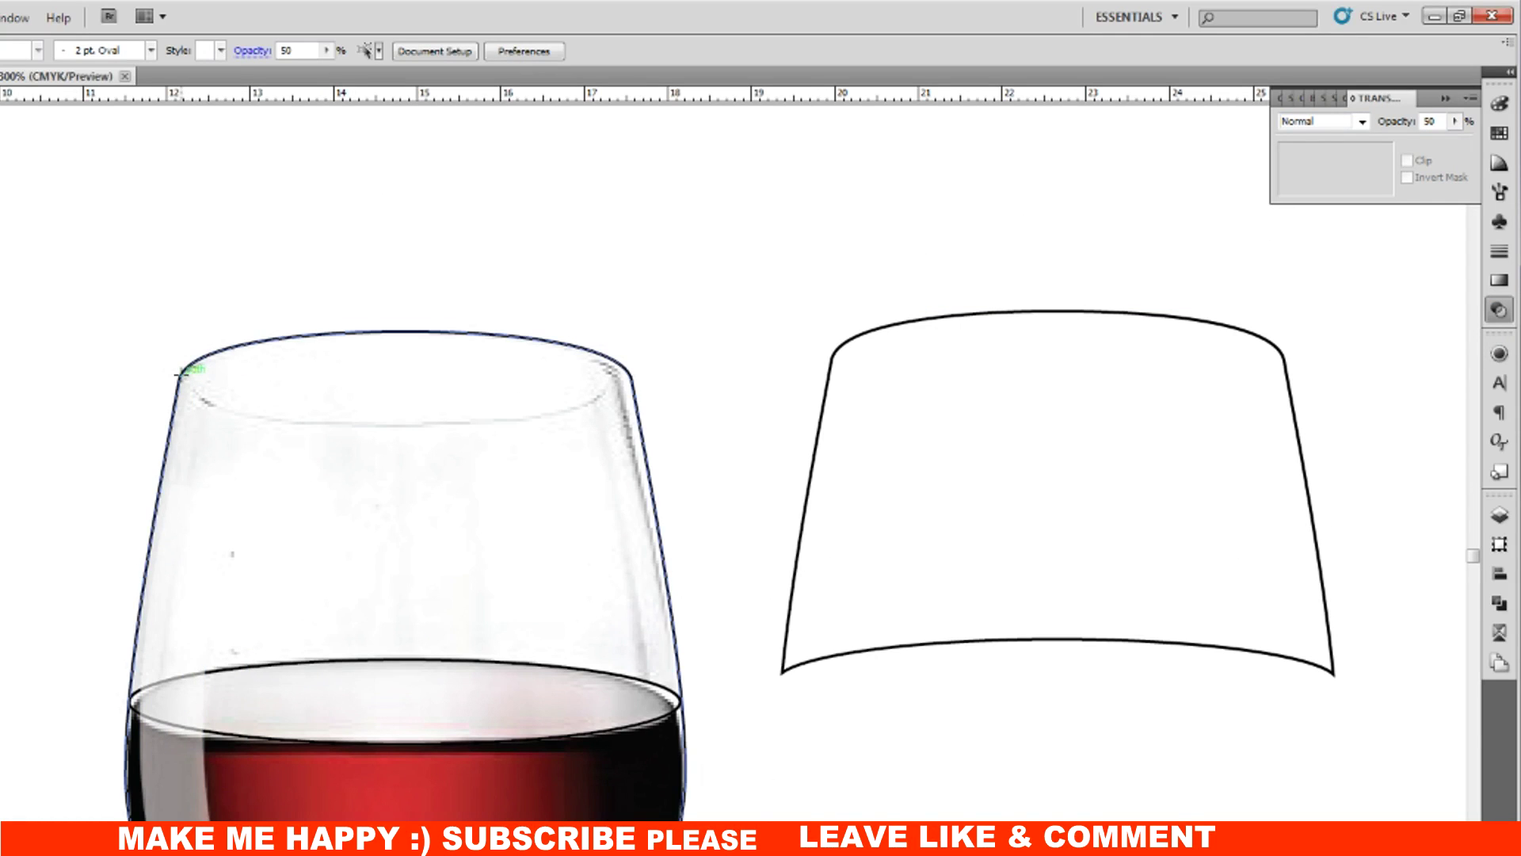
Step: Draw an ellipse over the glass rim
{"action": "left_click_drag", "start_coordinate": [440, 219], "coordinate": [807, 347]}
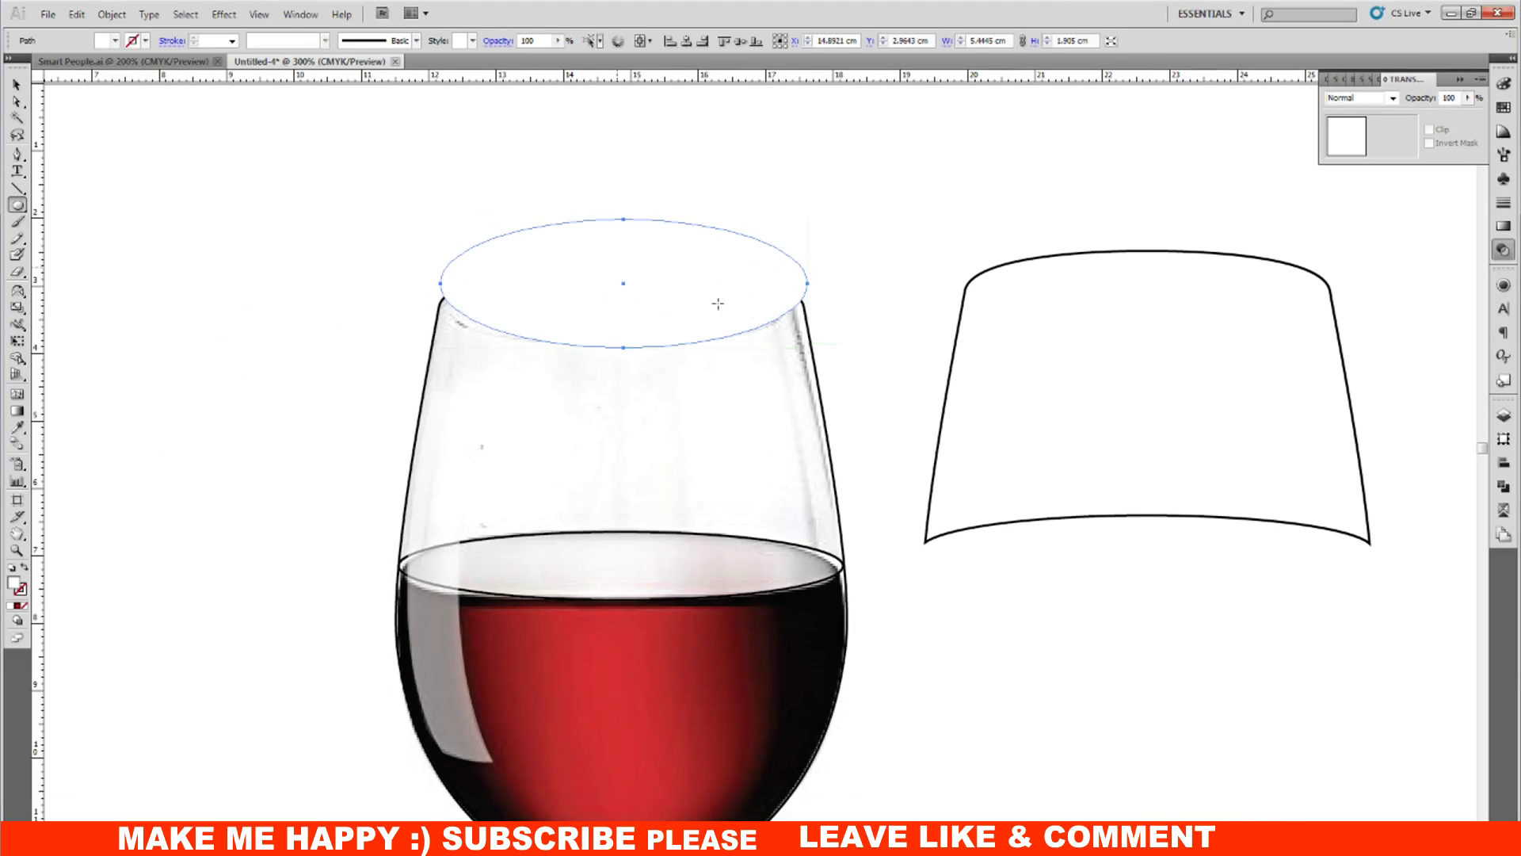
{"action": "left_click", "coordinate": [816, 365], "text": "shift"}
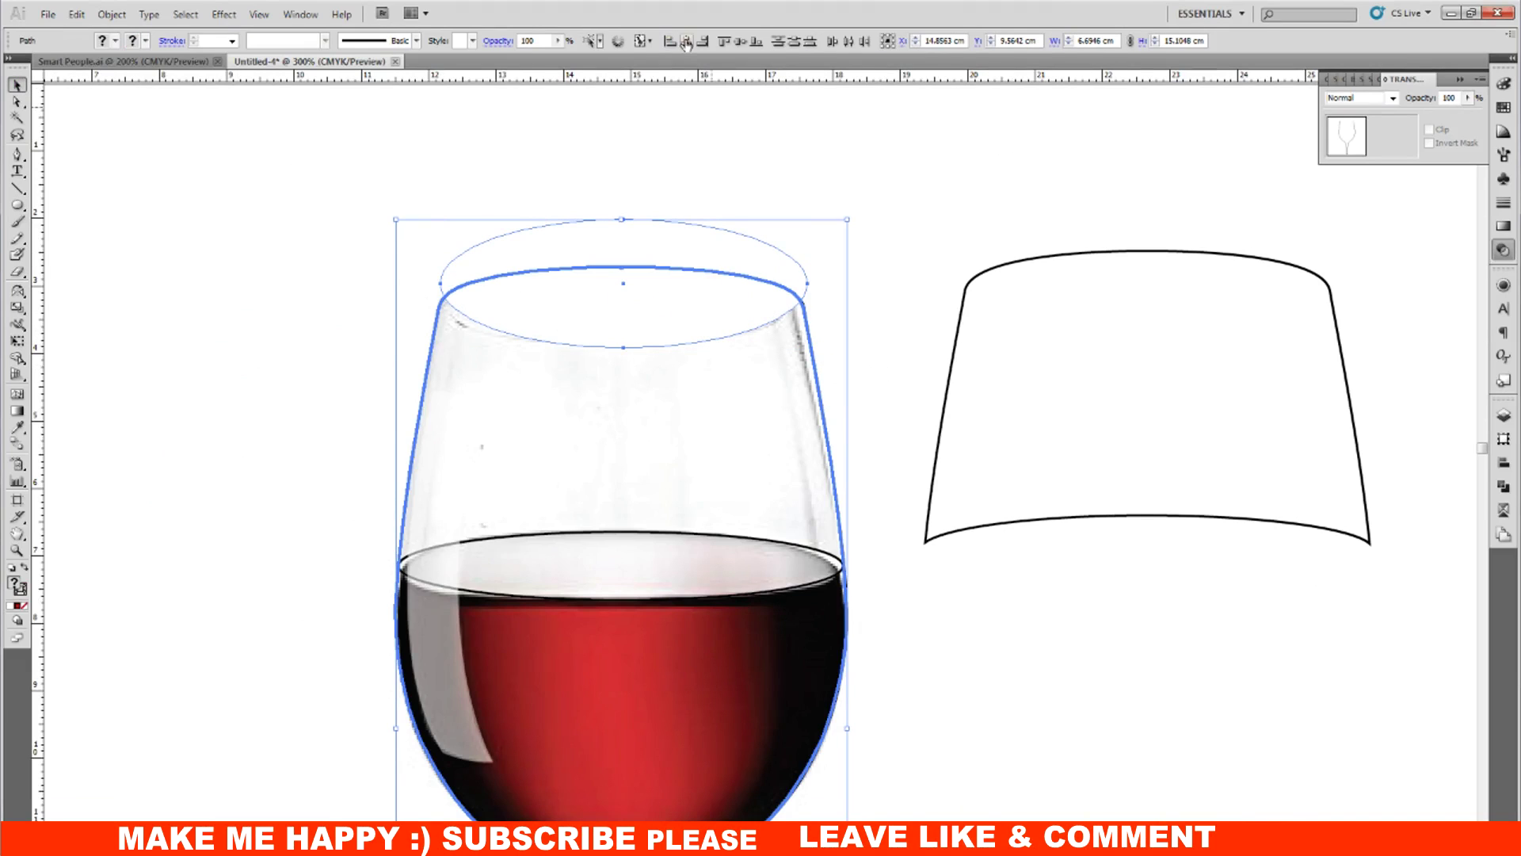
{"action": "left_click", "coordinate": [921, 213]}
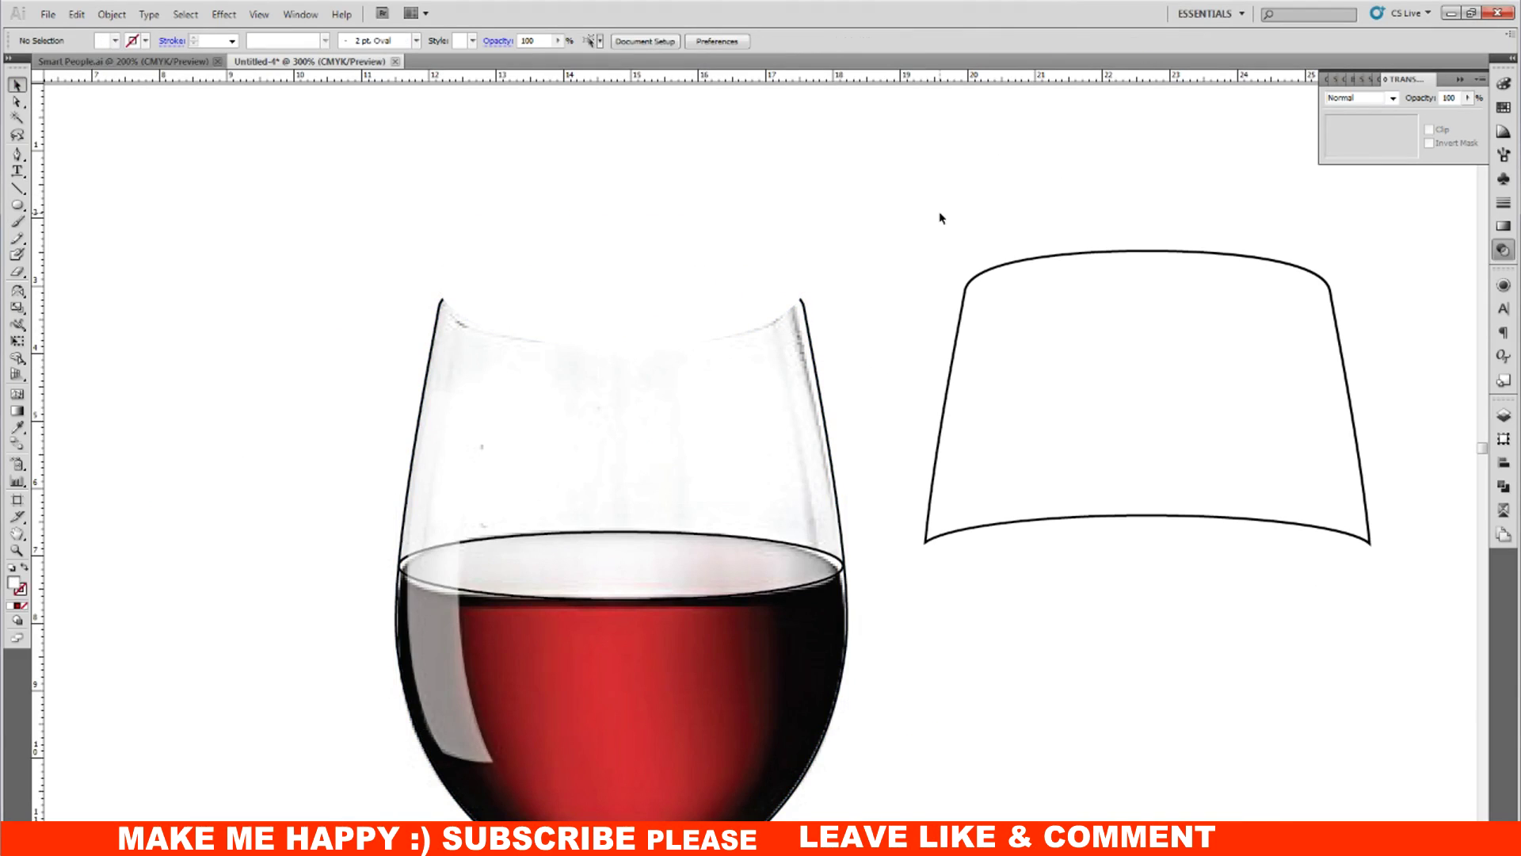
Step: Align the trapezoid onto the glass outline used as the key object
{"action": "left_click", "coordinate": [1052, 259]}
{"action": "left_click", "coordinate": [816, 361], "text": "shift"}
{"action": "left_click", "coordinate": [816, 362]}
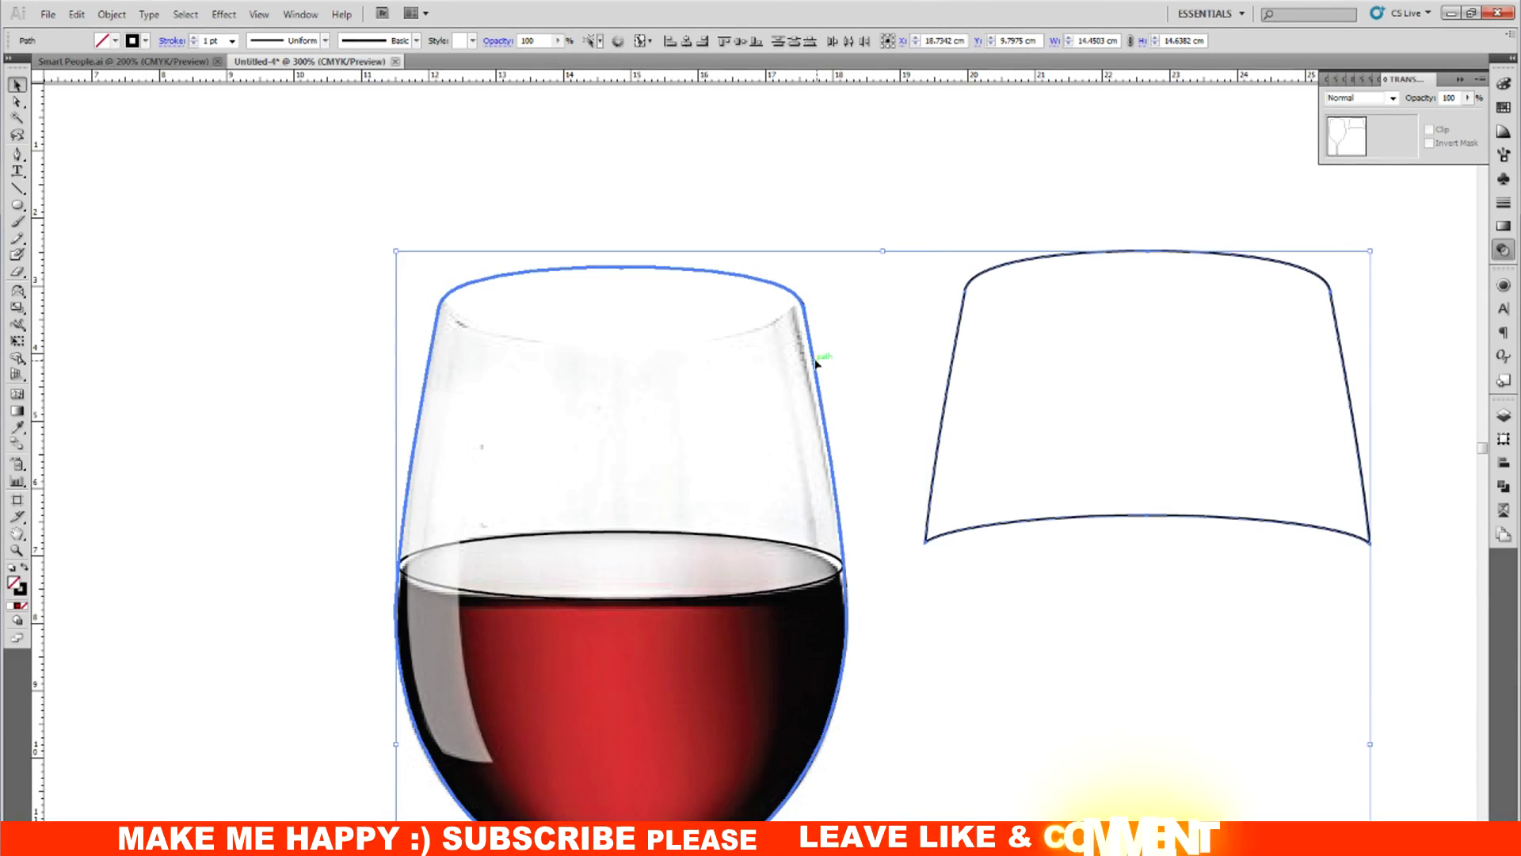
{"action": "left_click", "coordinate": [671, 41]}
{"action": "left_click", "coordinate": [722, 41]}
{"action": "left_click", "coordinate": [1105, 321]}
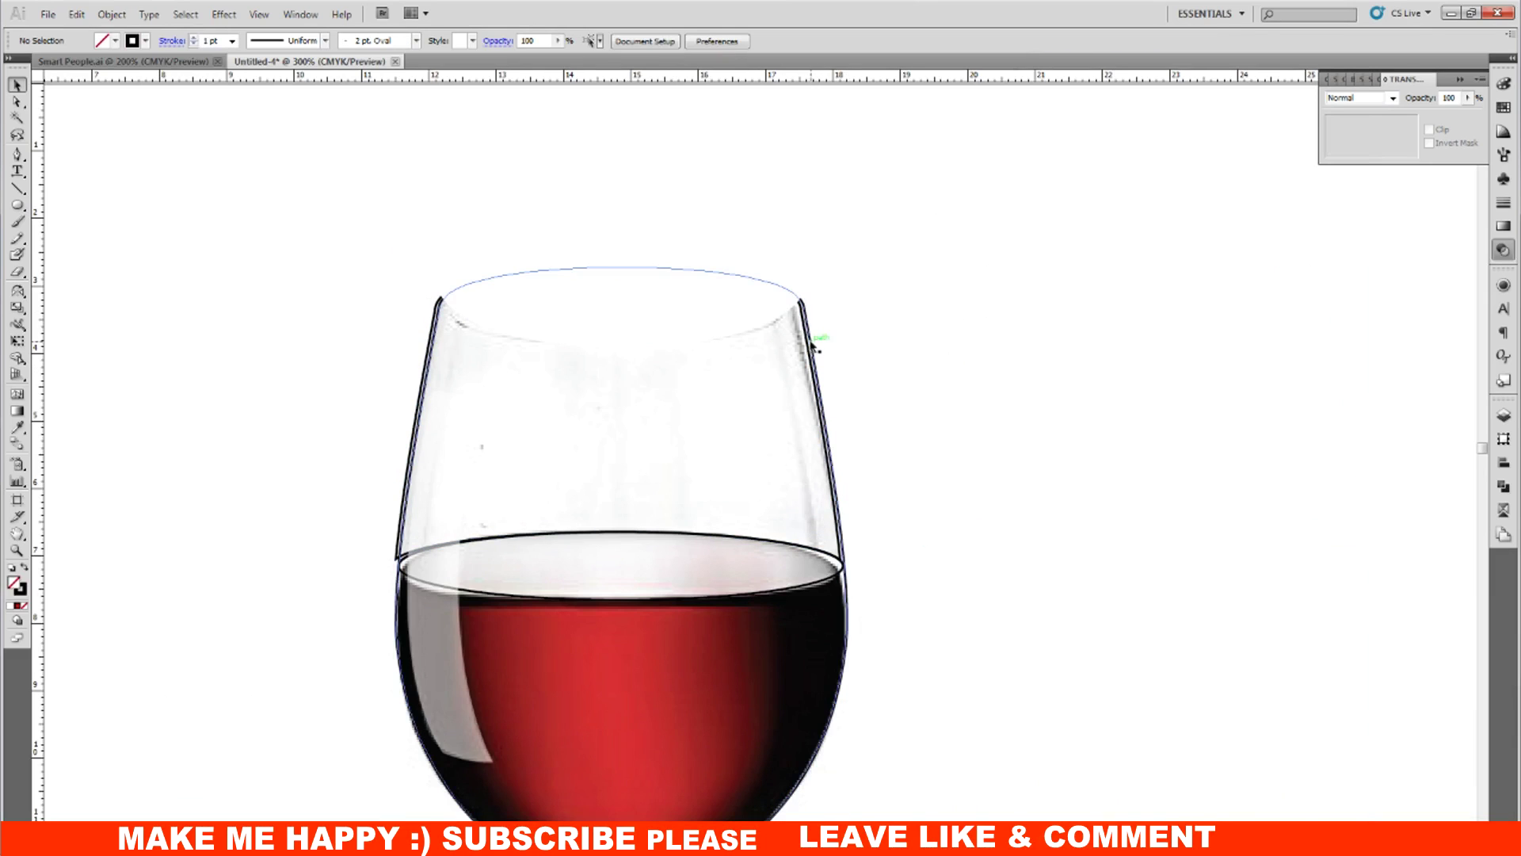
Step: Zoom in on the rim and select the glass bowl outline plus the top rim ellipse
{"action": "left_click", "coordinate": [400, 582]}
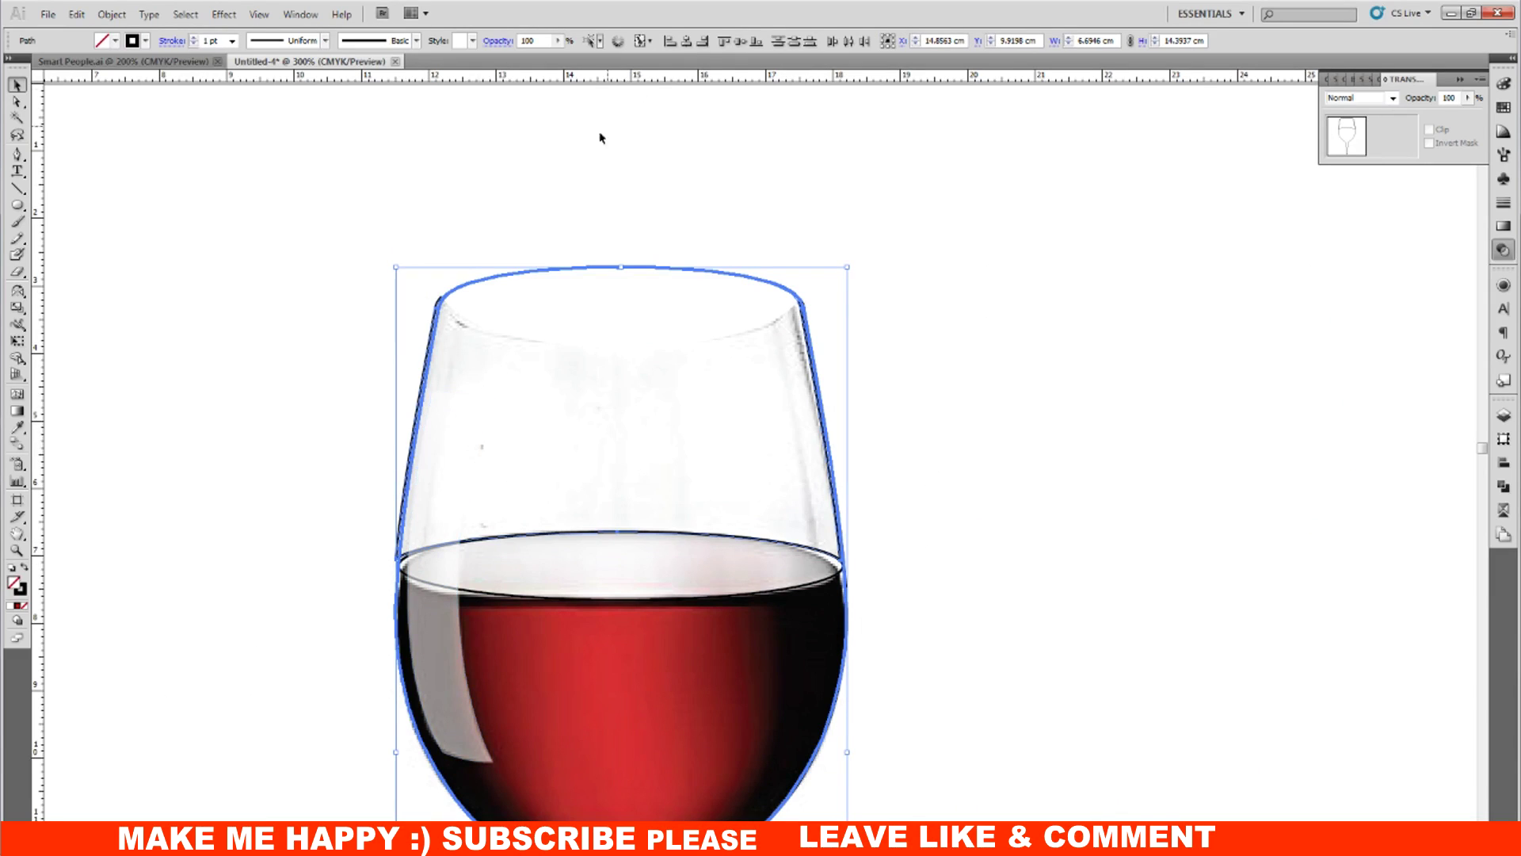
{"action": "left_click", "coordinate": [1026, 301]}
{"action": "key", "text": "ctrl+plus"}
{"action": "key", "text": "ctrl+plus"}
{"action": "scroll", "coordinate": [555, 531], "scroll_direction": "left", "scroll_amount": 3}
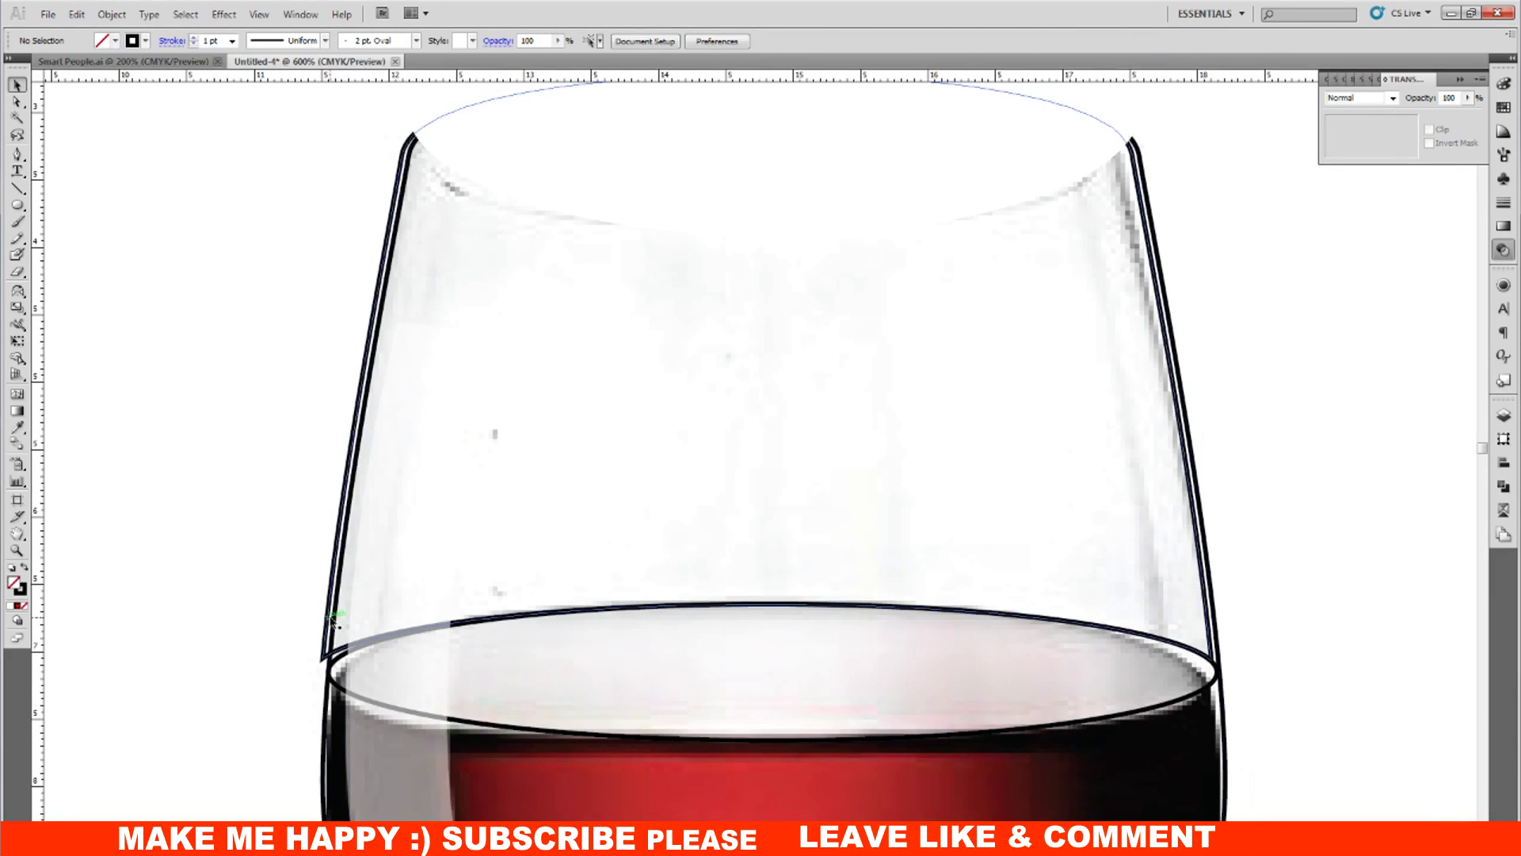
{"action": "left_click", "coordinate": [332, 624]}
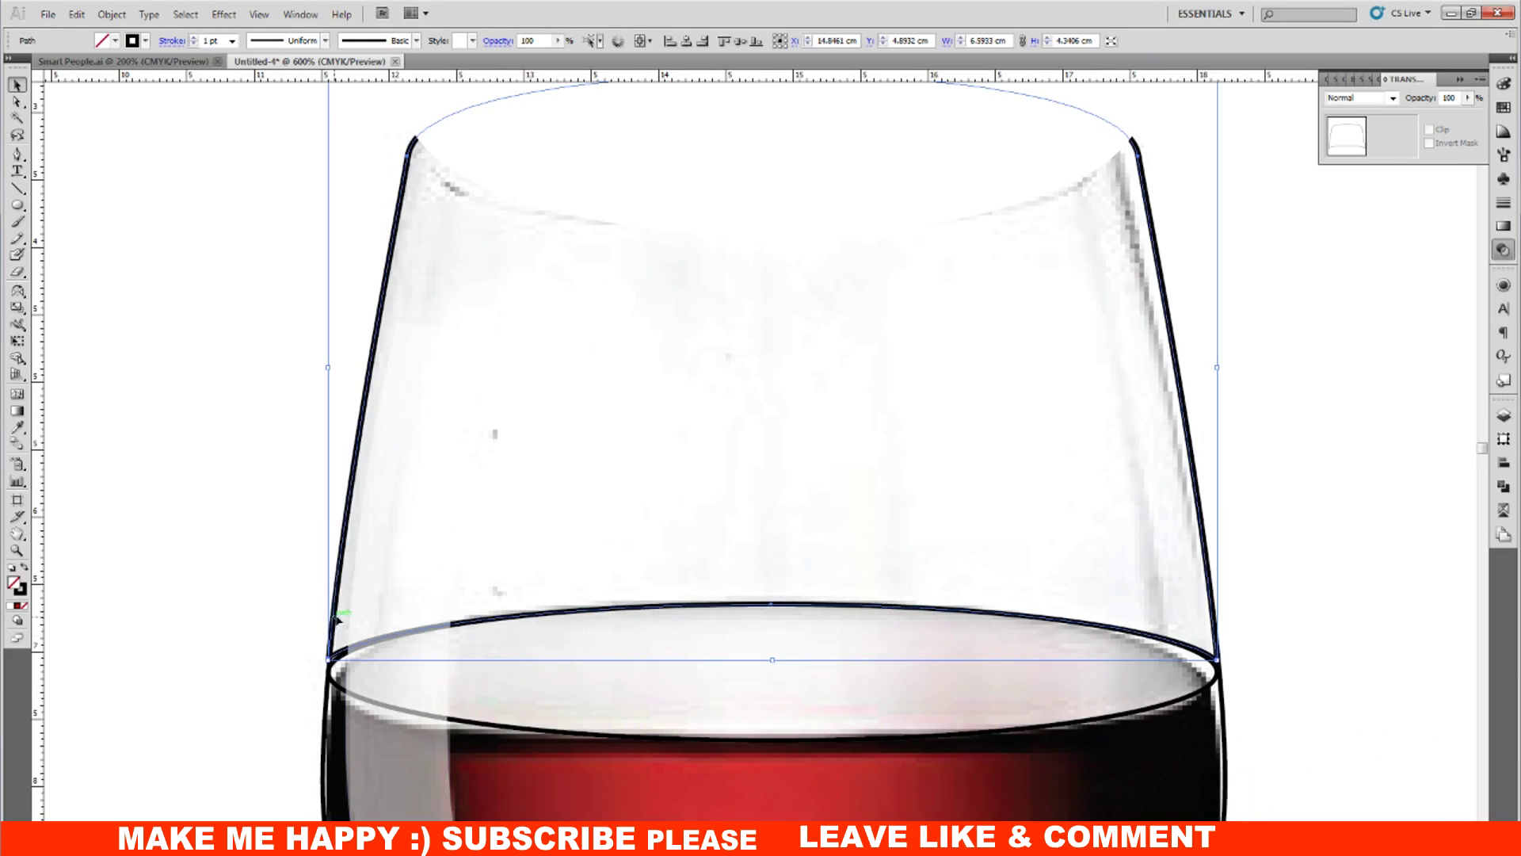
{"action": "scroll", "coordinate": [1377, 657], "scroll_direction": "up", "scroll_amount": 3}
{"action": "left_click", "coordinate": [1012, 296], "text": "shift"}
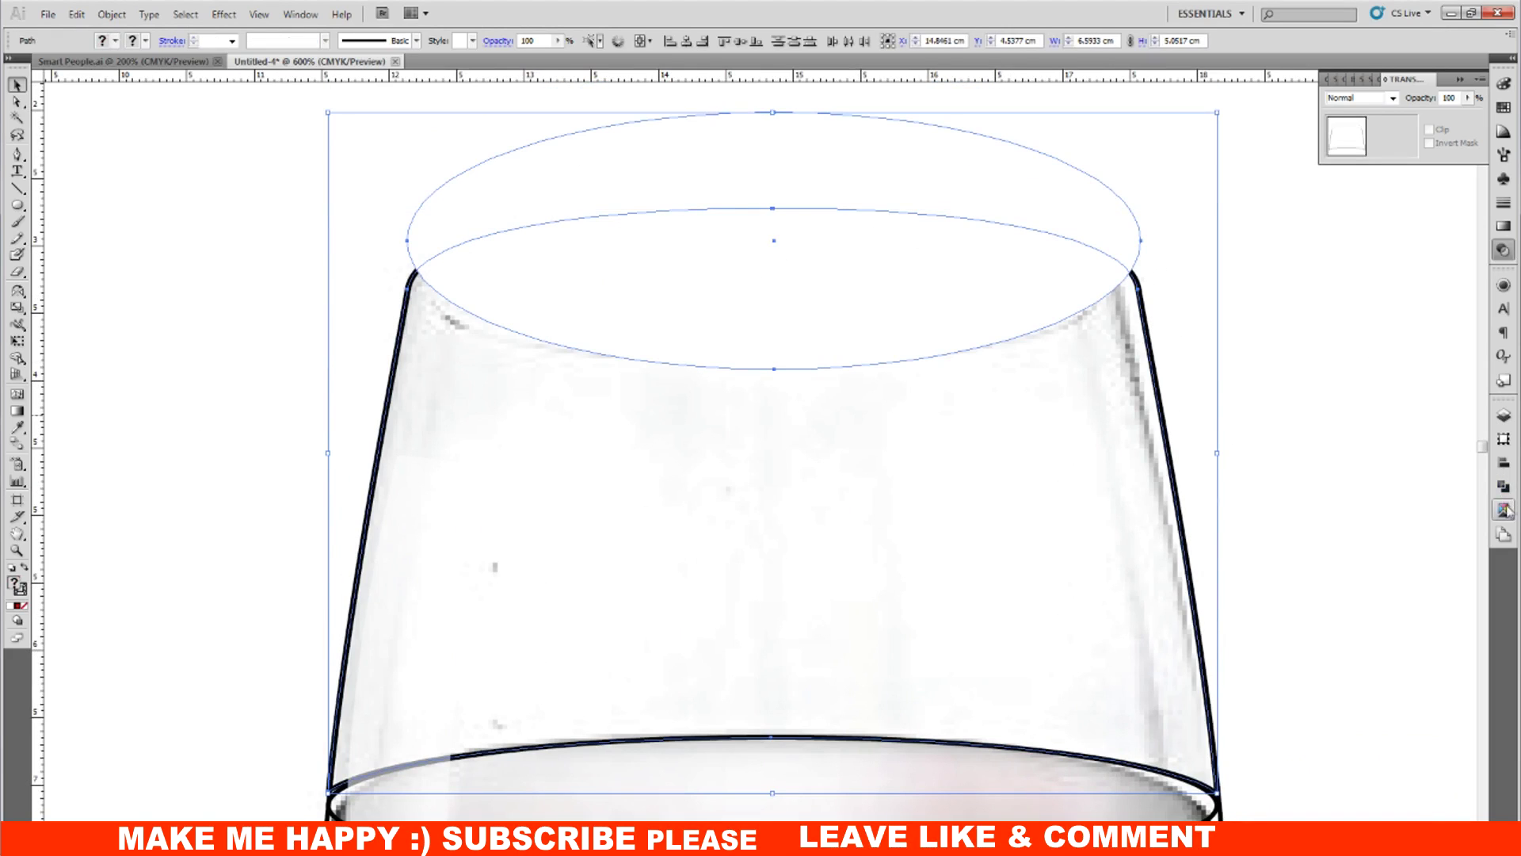
Step: Open the Pathfinder panel, zoom out, and delete the raised copy of the rim ellipse
{"action": "left_click", "coordinate": [1503, 488]}
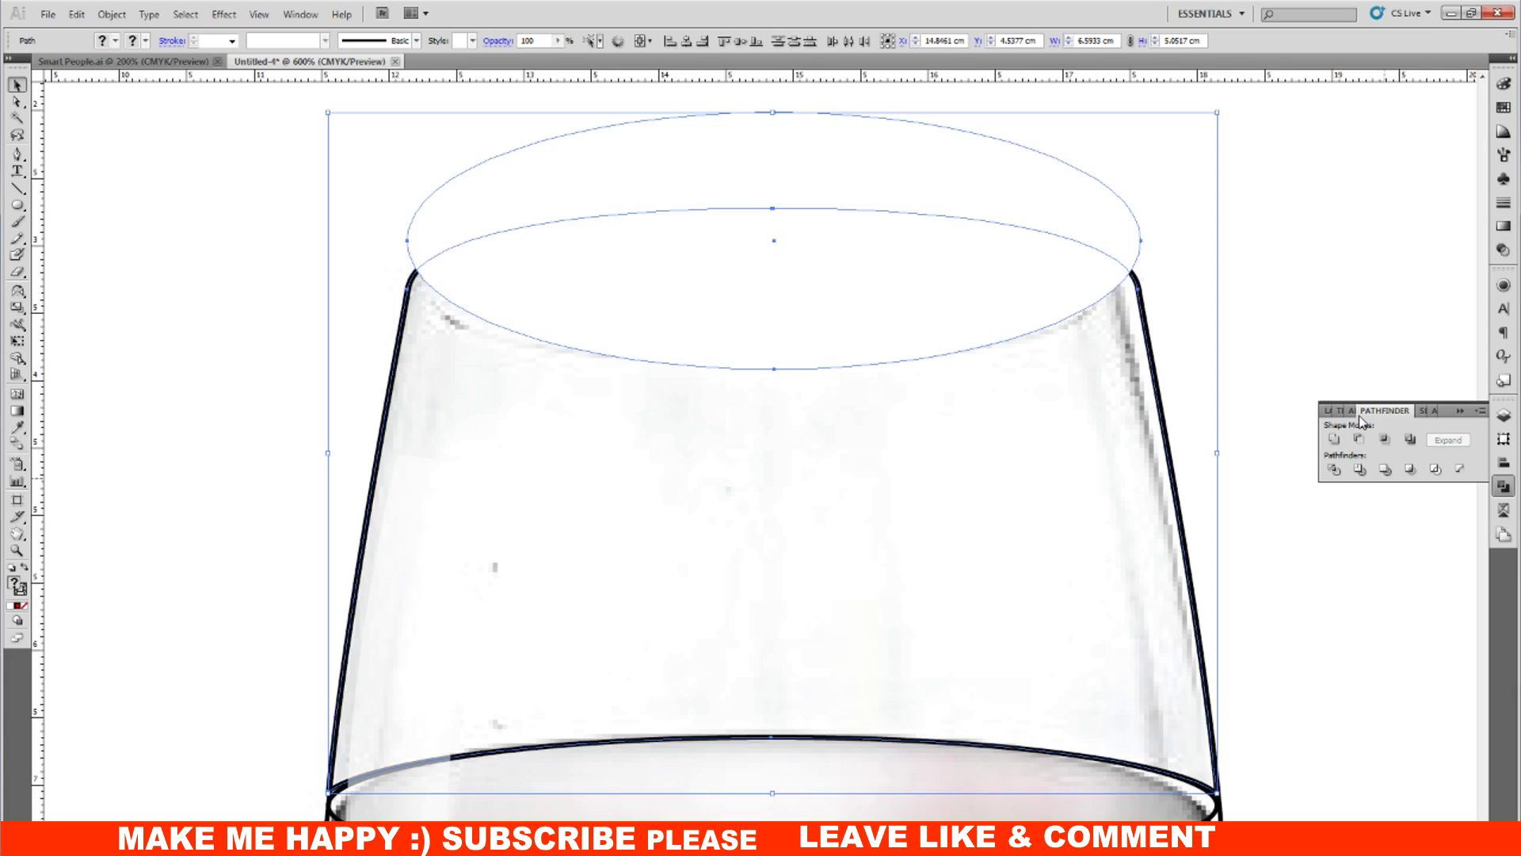
{"action": "key", "text": "ctrl+minus"}
{"action": "key", "text": "ctrl+minus"}
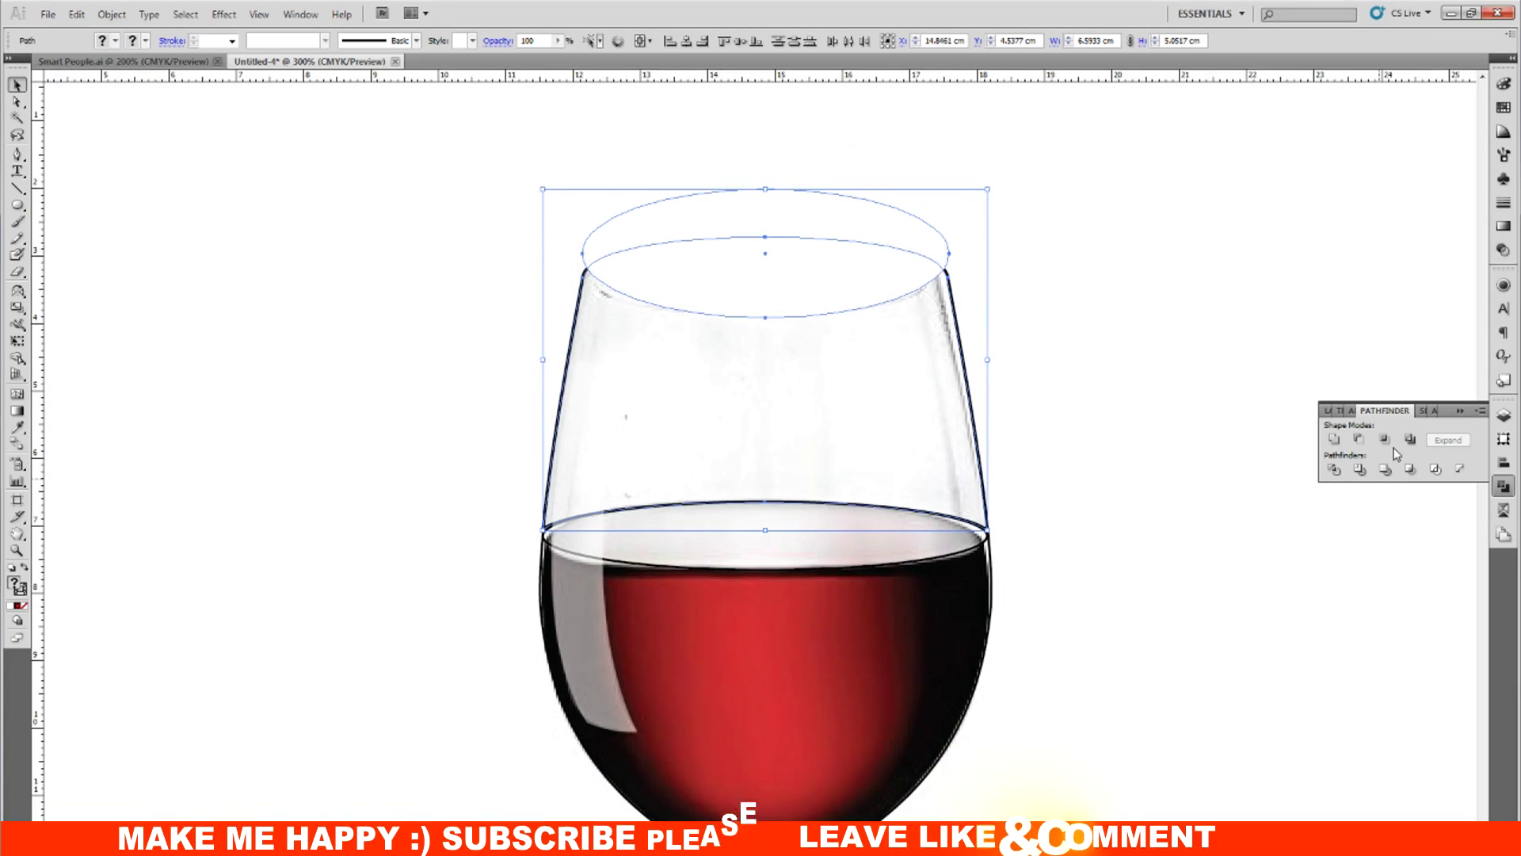
{"action": "right_click", "coordinate": [900, 261]}
{"action": "left_click", "coordinate": [1069, 340]}
{"action": "left_click", "coordinate": [875, 271]}
{"action": "left_click_drag", "start_coordinate": [865, 264], "coordinate": [866, 218]}
{"action": "key", "text": "Delete"}
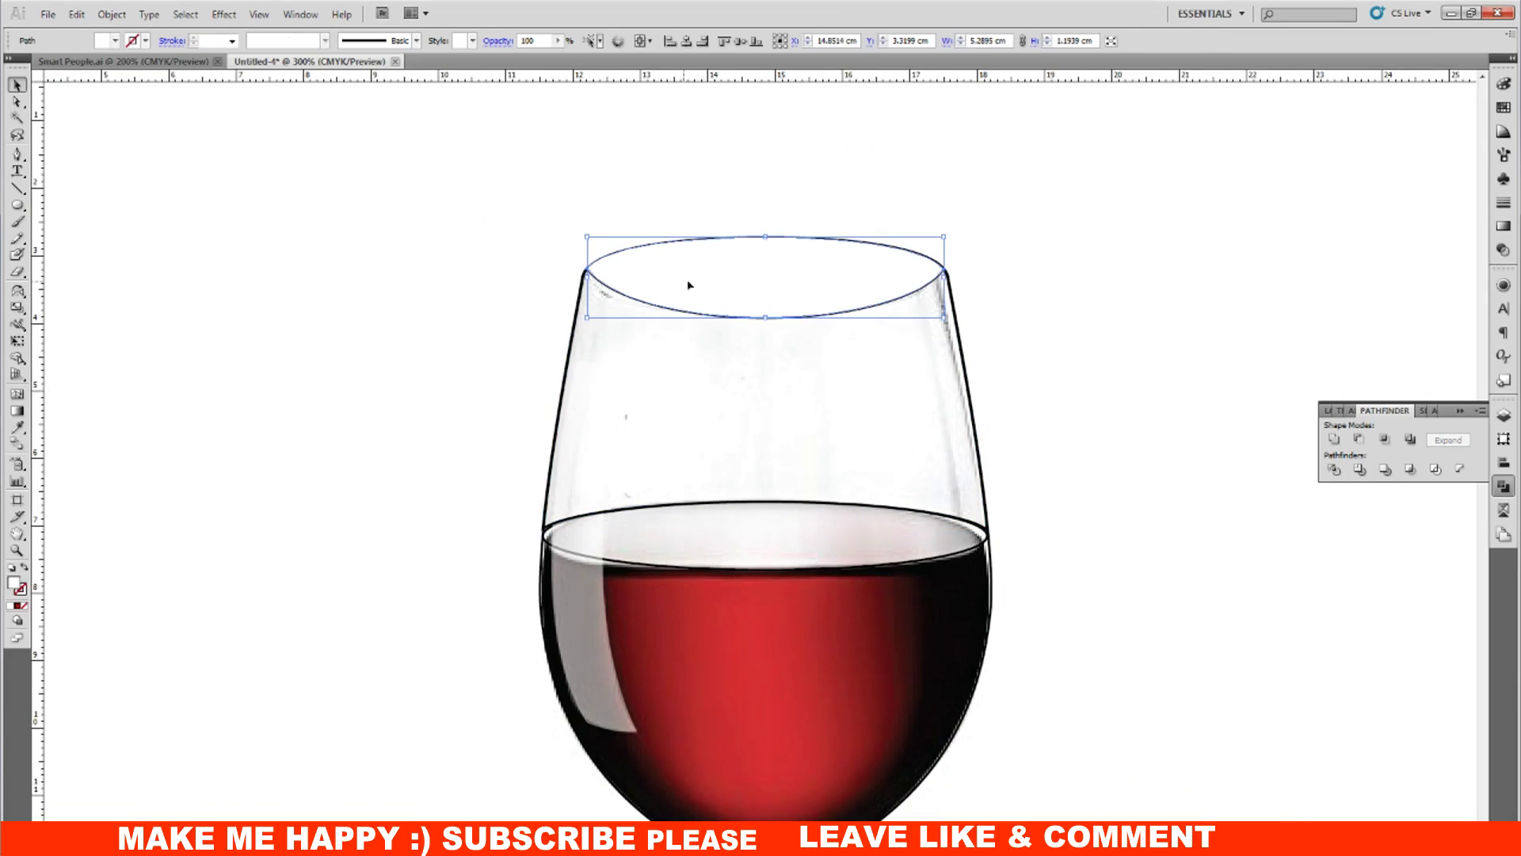
Step: Test ellipse copies and glass-body moves, undo them, and reselect the glass body outline
{"action": "left_click_drag", "start_coordinate": [697, 285], "coordinate": [1104, 294]}
{"action": "key", "text": "Delete"}
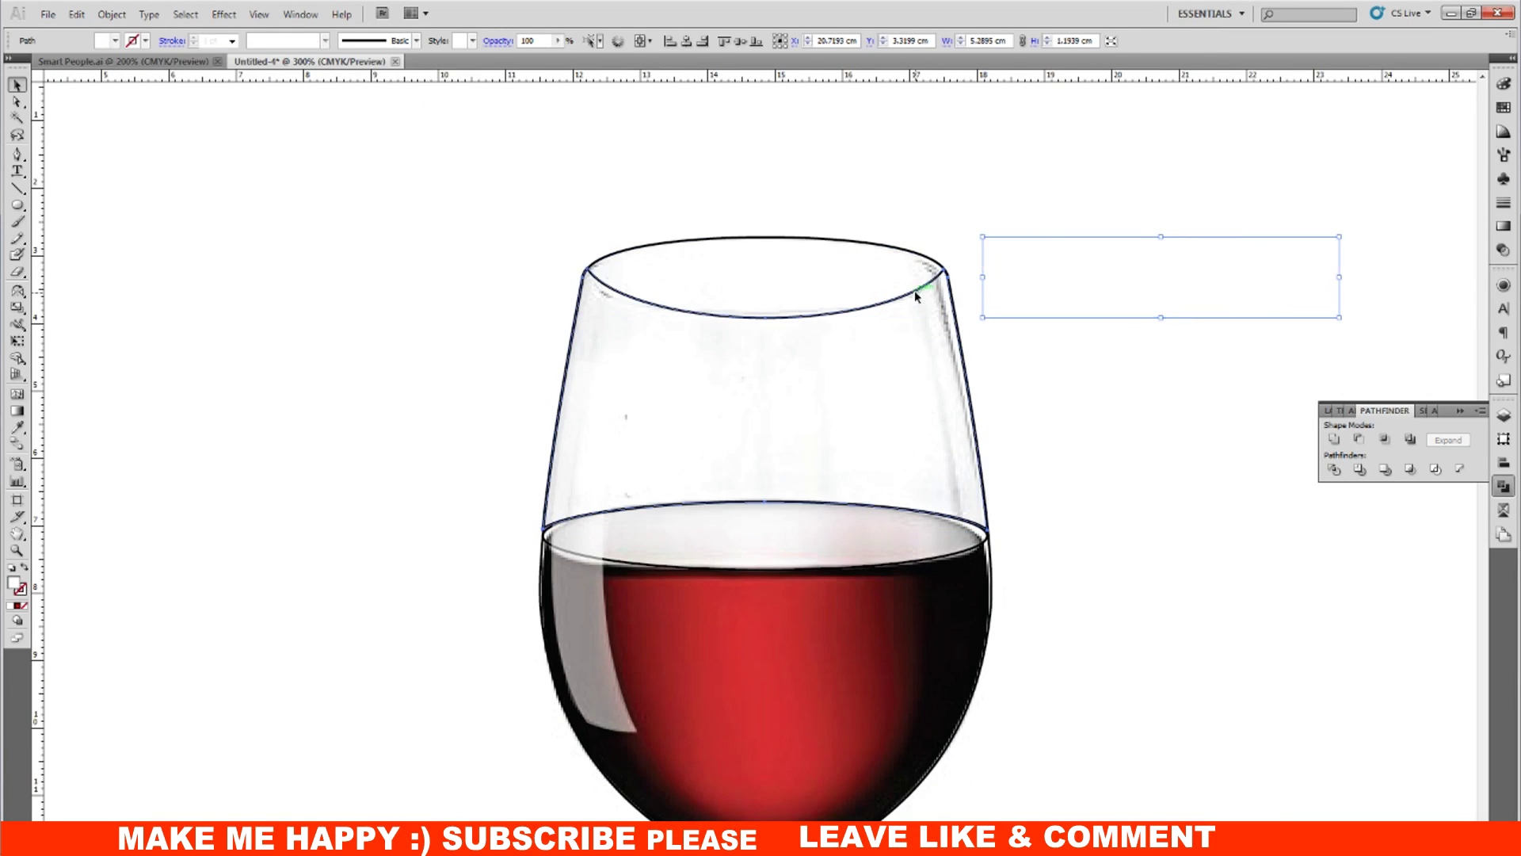
{"action": "left_click", "coordinate": [917, 294]}
{"action": "left_click_drag", "start_coordinate": [916, 295], "coordinate": [1181, 295]}
{"action": "key", "text": "ctrl+z"}
{"action": "left_click", "coordinate": [904, 303]}
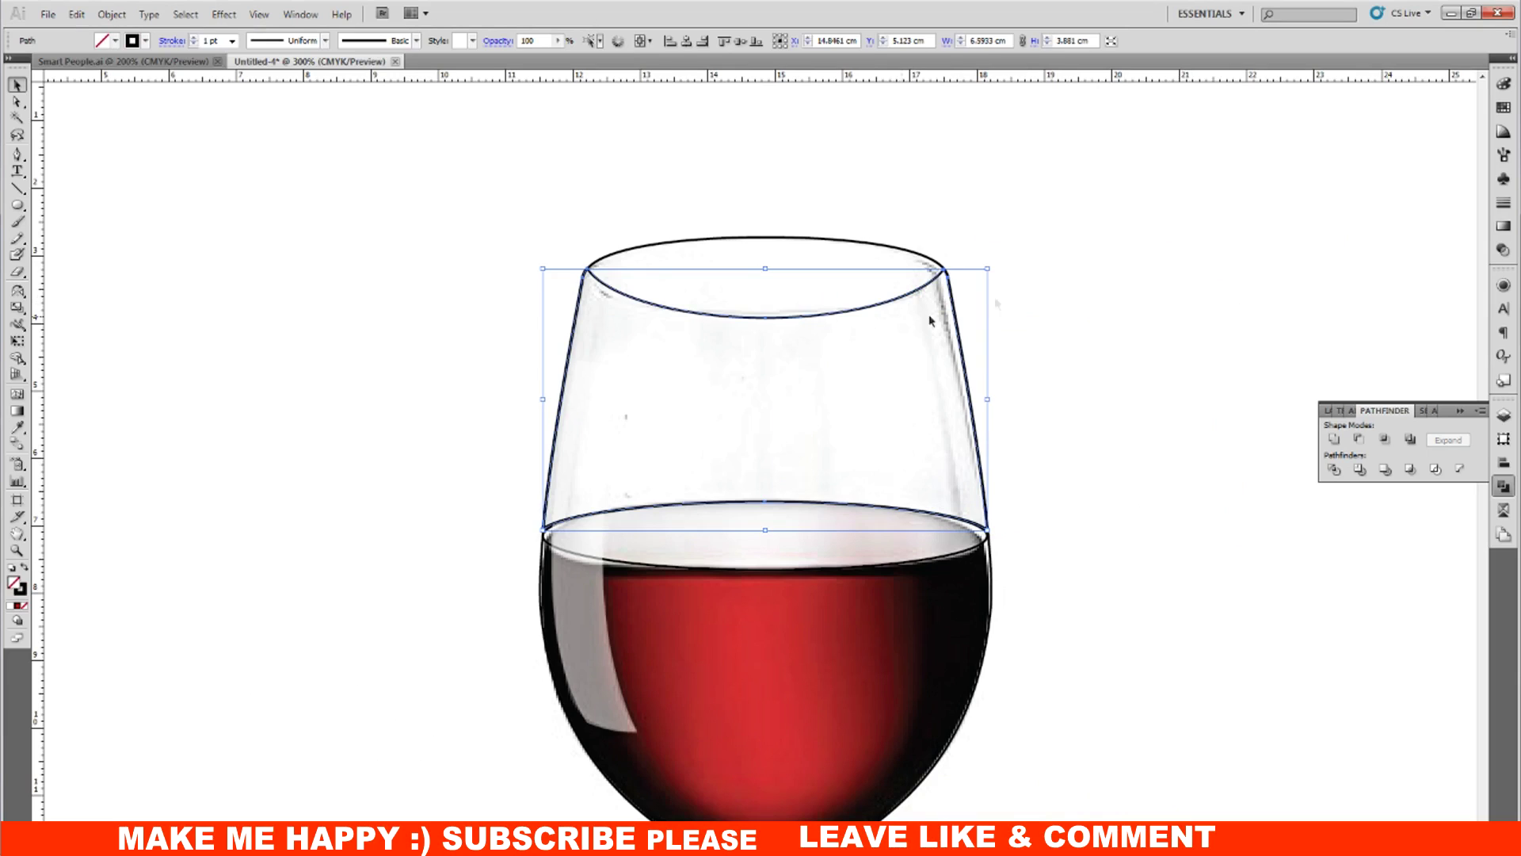
{"action": "left_click", "coordinate": [1134, 278]}
{"action": "left_click", "coordinate": [871, 246]}
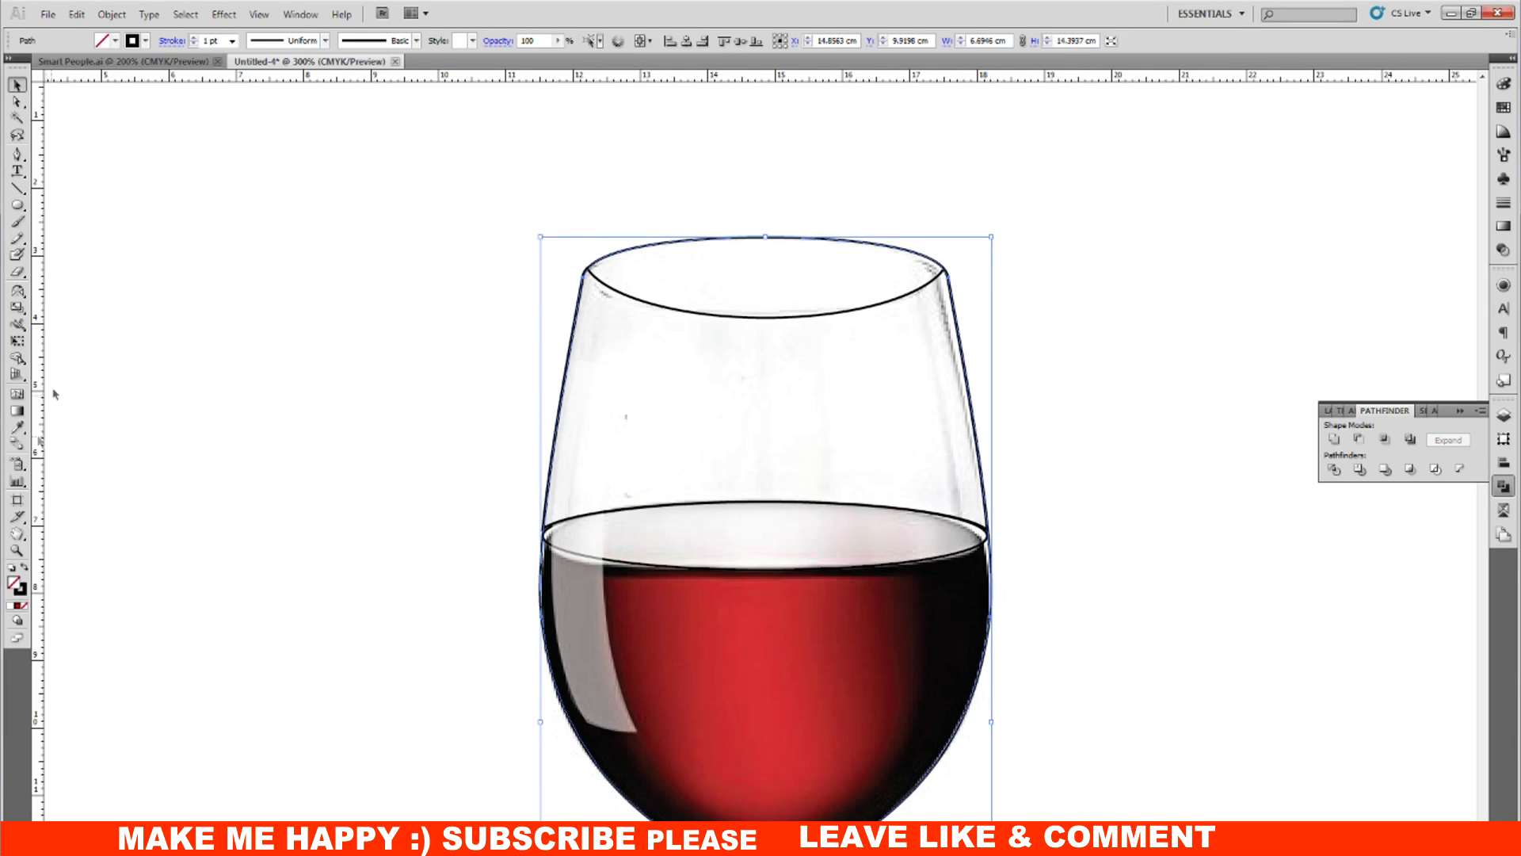
Step: Give the glass body the white ellipse's no-stroke fill and send it to the back
{"action": "left_click", "coordinate": [18, 427]}
{"action": "left_click", "coordinate": [695, 284]}
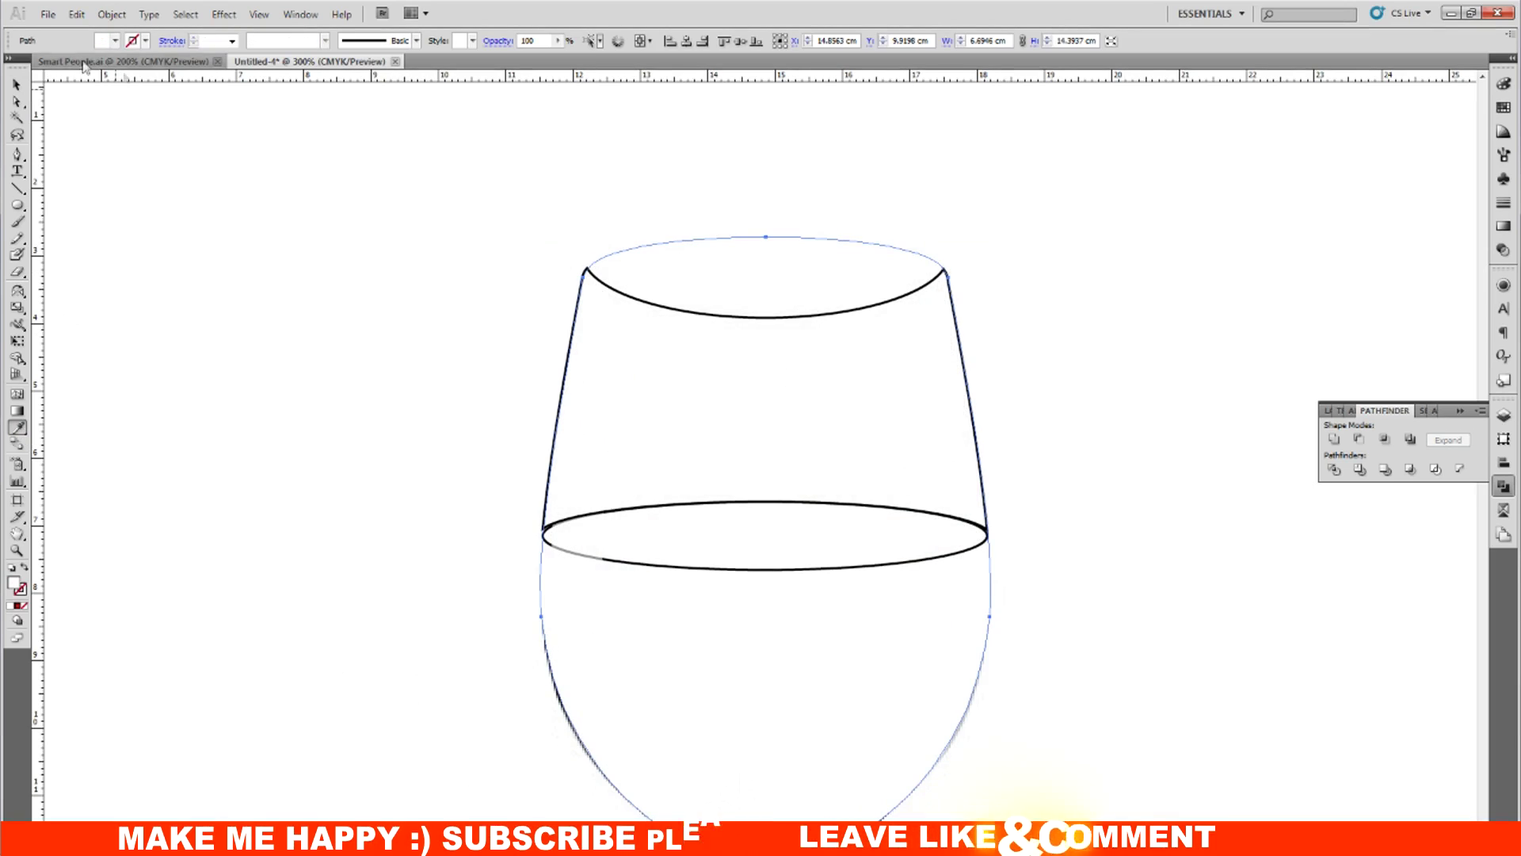
{"action": "key", "text": "v"}
{"action": "right_click", "coordinate": [747, 363]}
{"action": "mouse_move", "coordinate": [795, 591]}
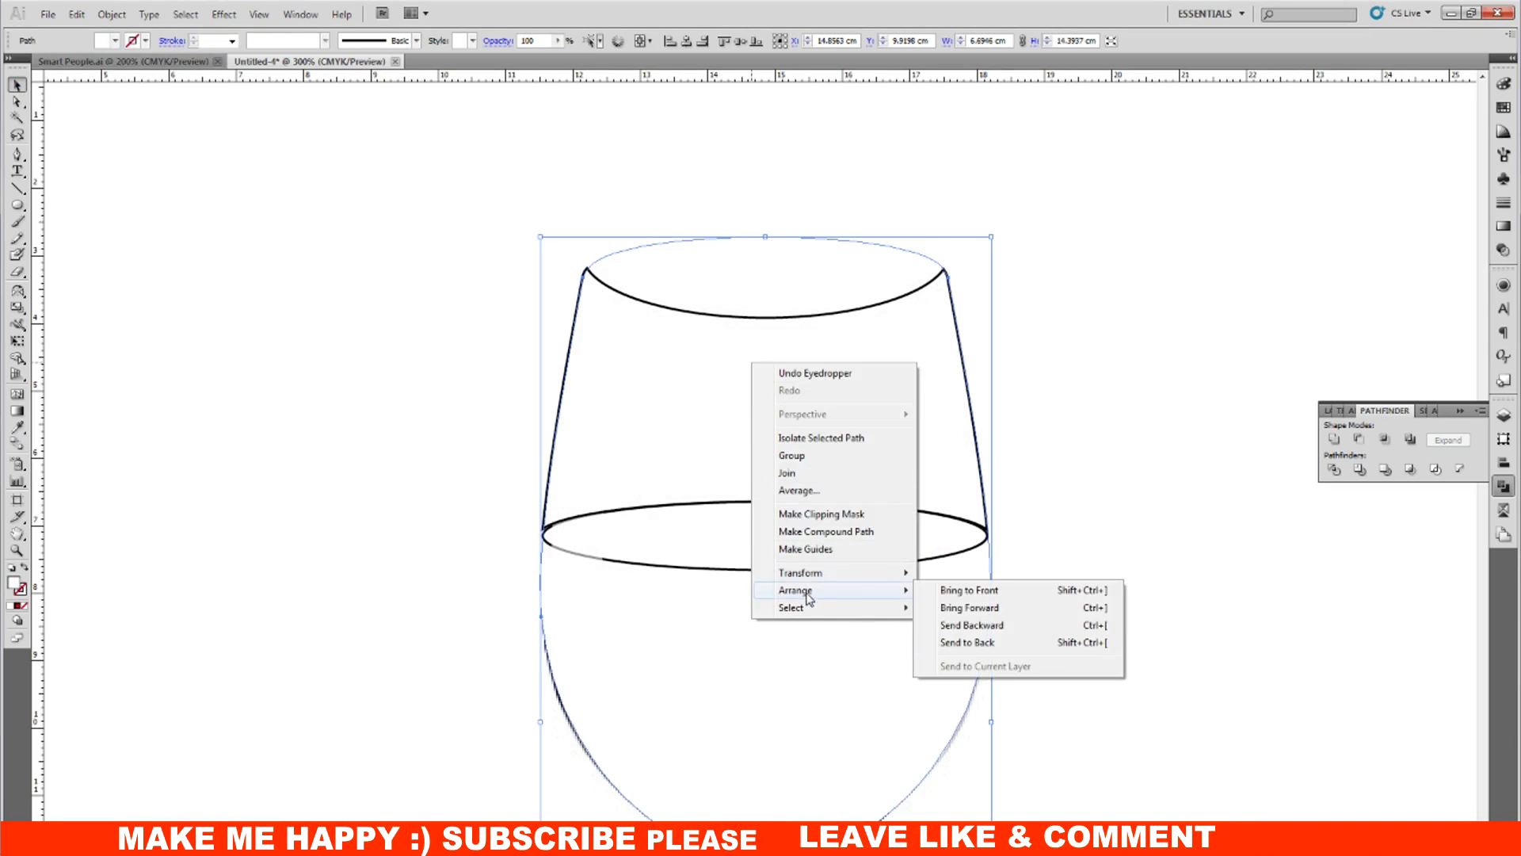
{"action": "left_click", "coordinate": [968, 642]}
Step: Select the upper bowl shape
{"action": "left_click", "coordinate": [1141, 409]}
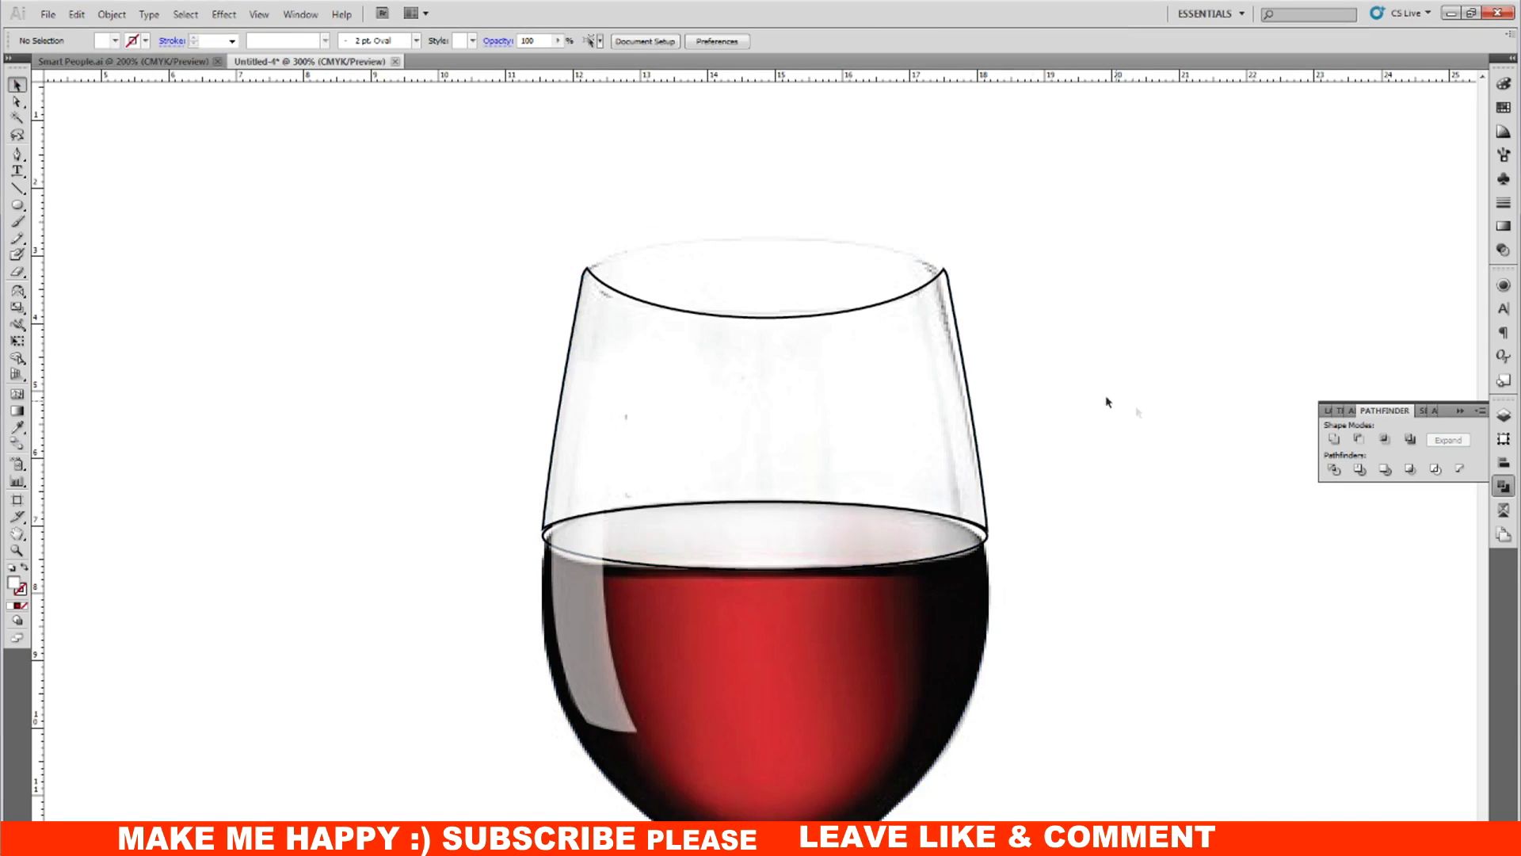
{"action": "left_click", "coordinate": [602, 306]}
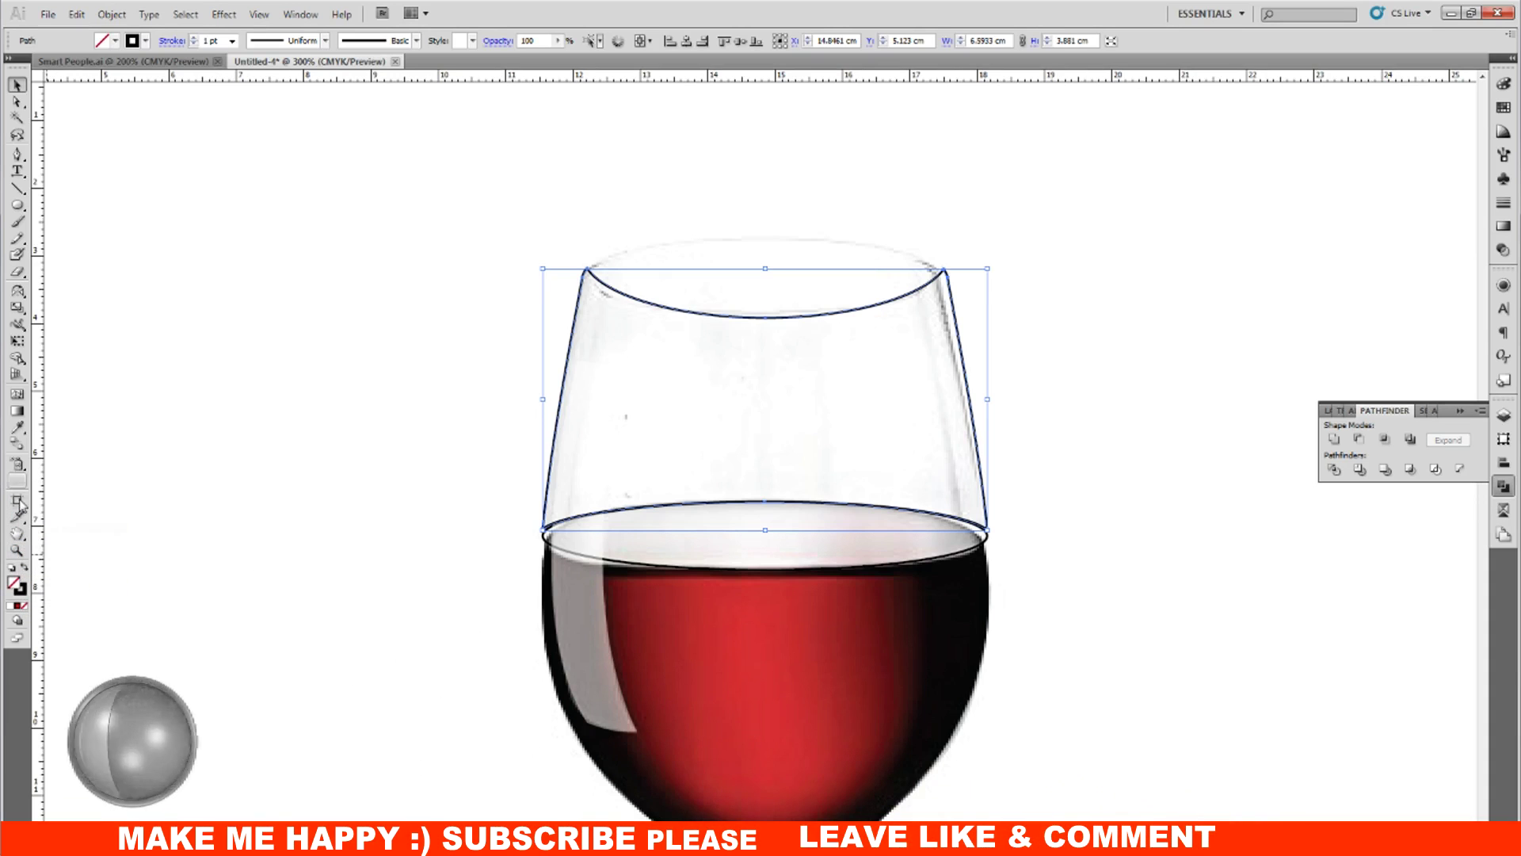
{"action": "left_click", "coordinate": [17, 427]}
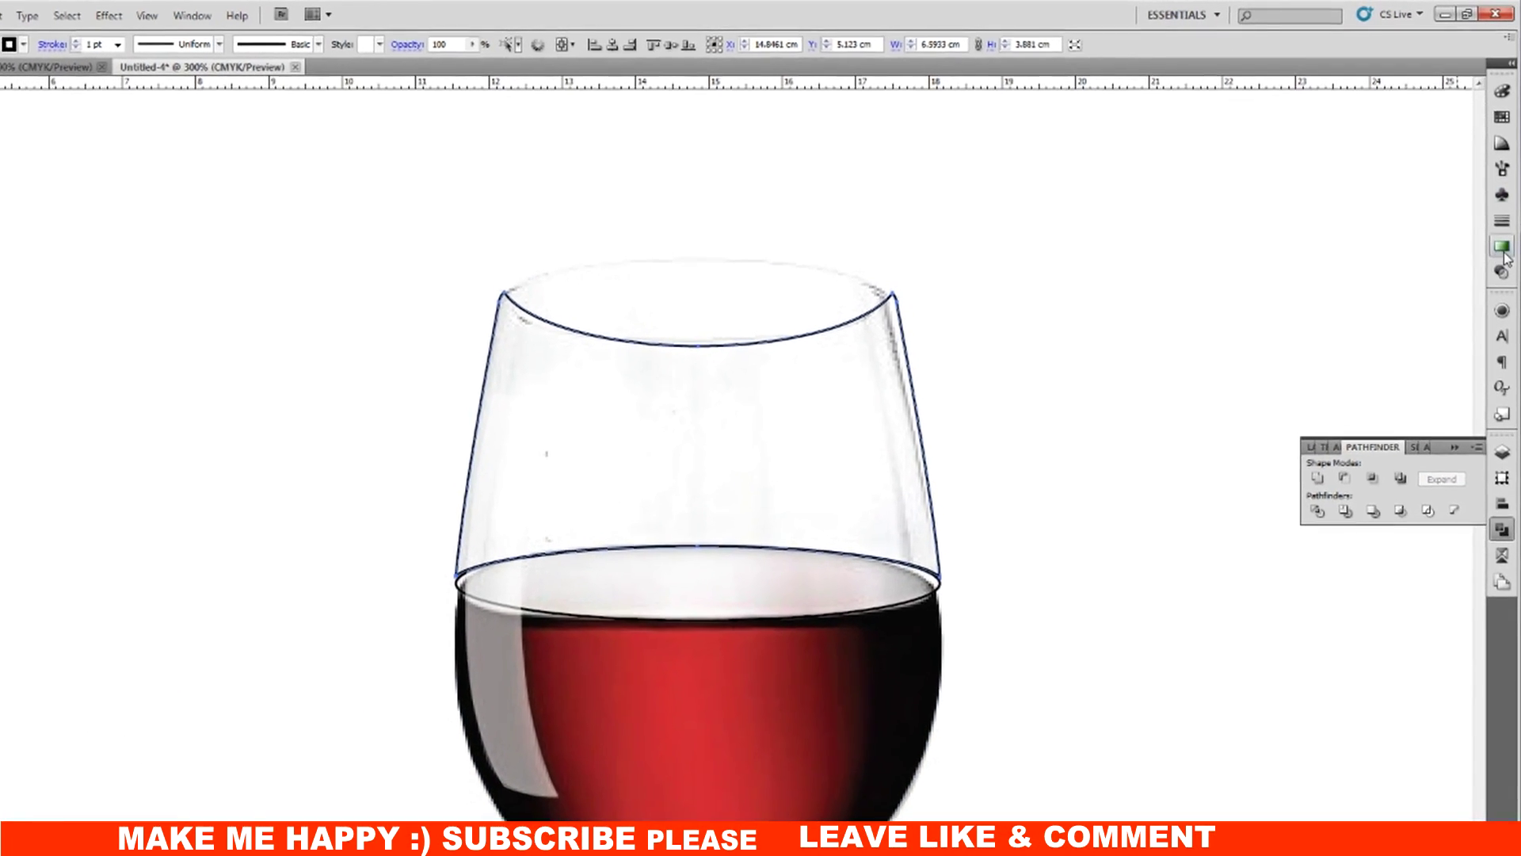
Step: Apply the wine gradient to the bowl, with light start and light grey end colours
{"action": "left_click", "coordinate": [1502, 246]}
{"action": "left_click", "coordinate": [1301, 115]}
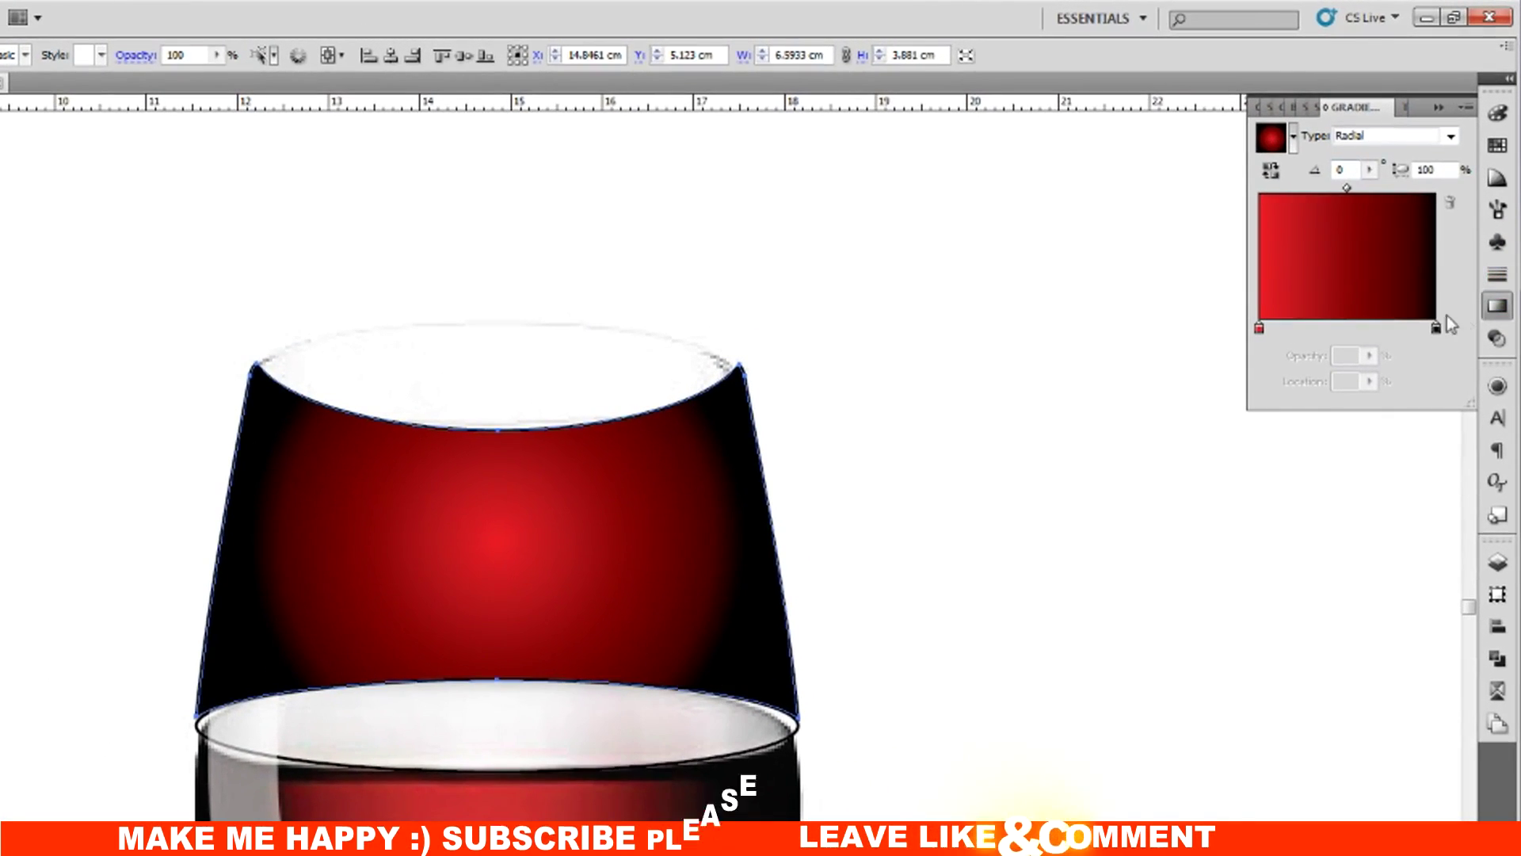
{"action": "double_click", "coordinate": [1436, 328]}
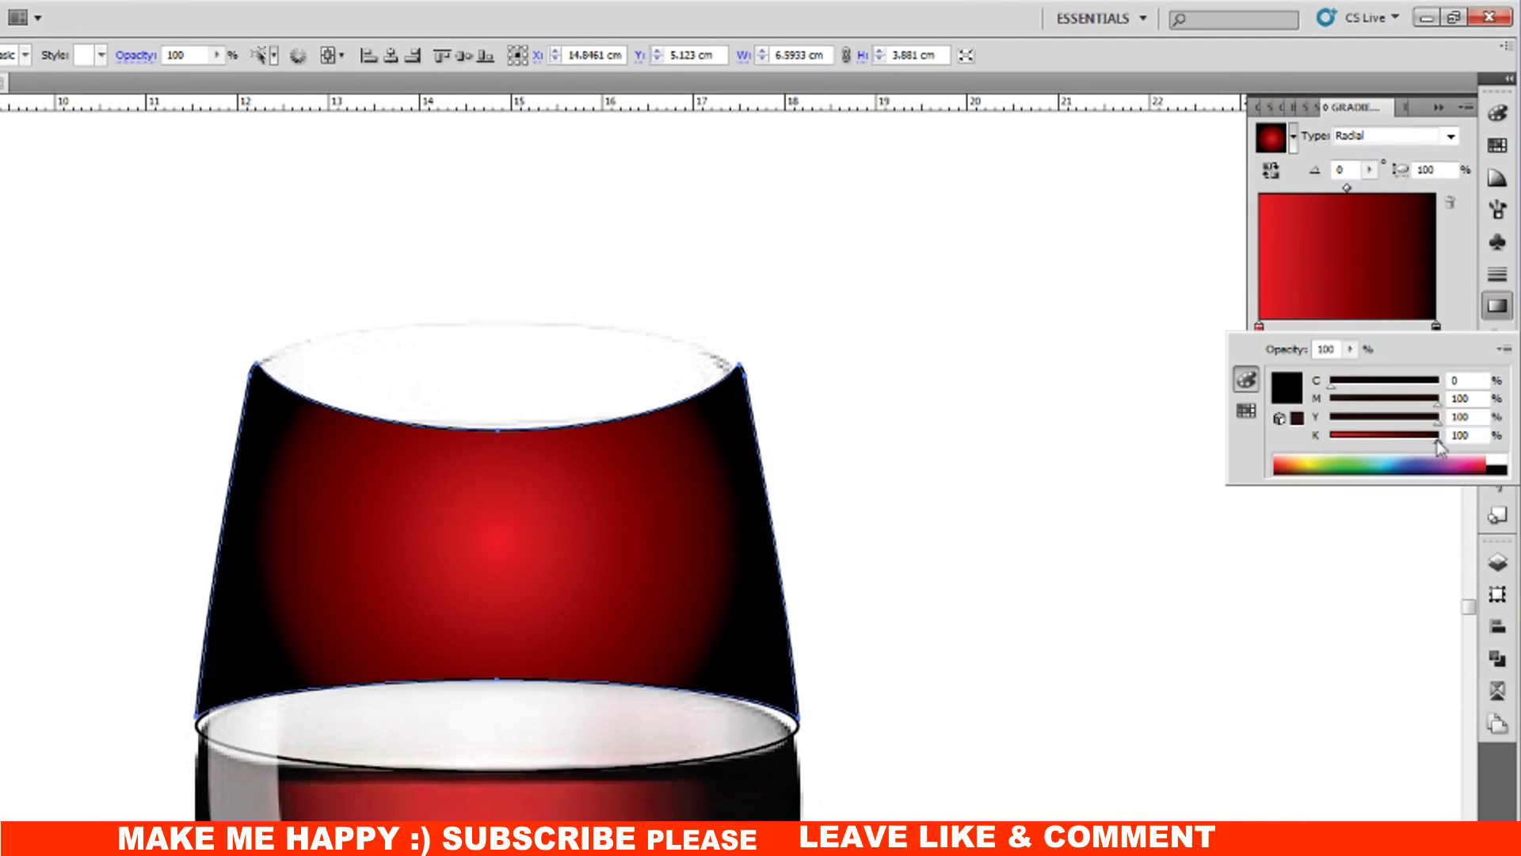
{"action": "double_click", "coordinate": [1260, 326]}
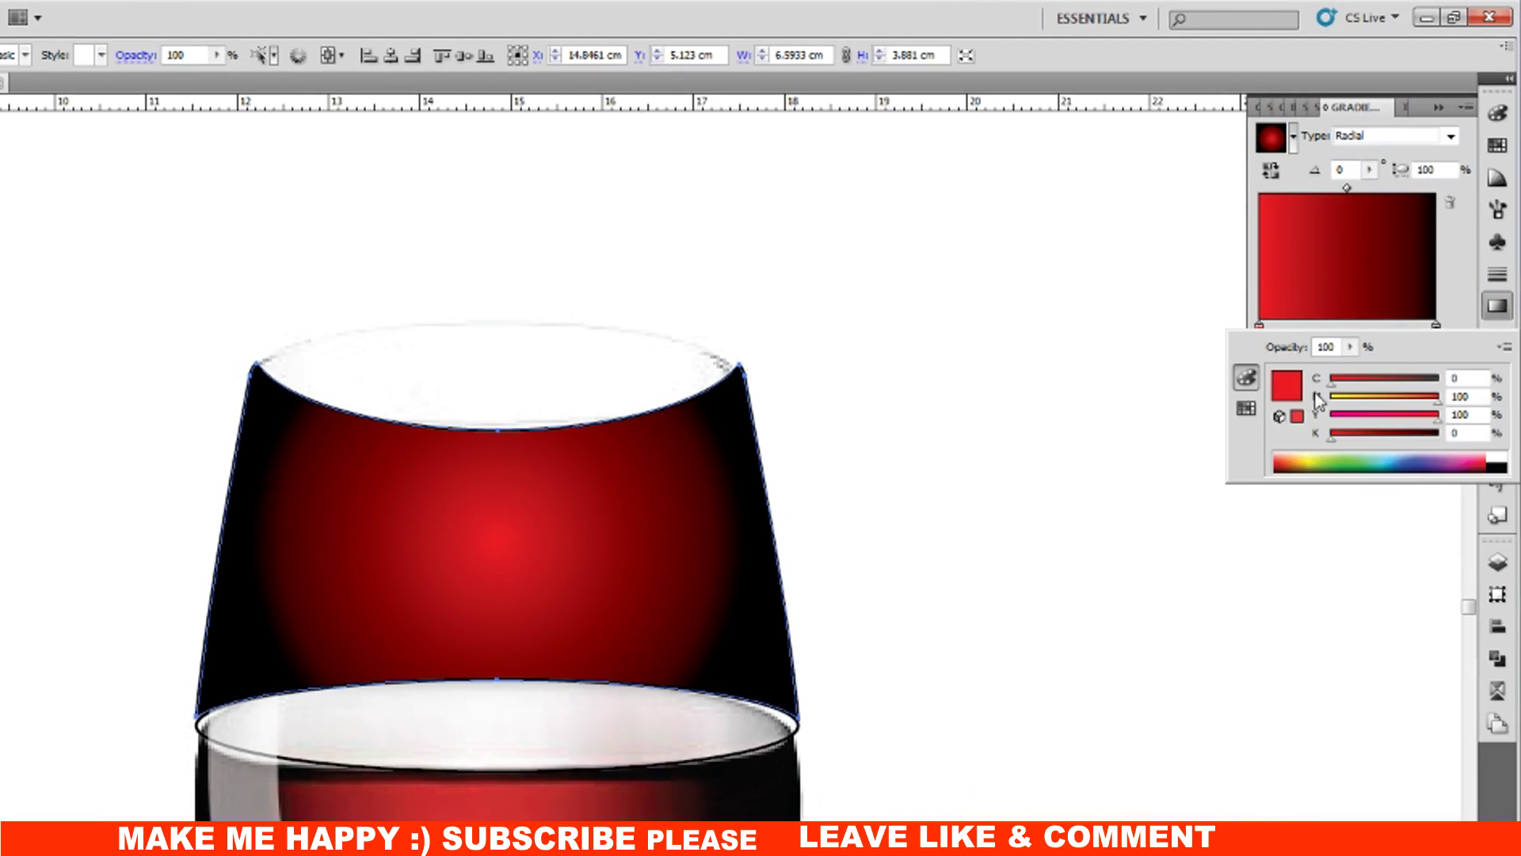
{"action": "left_click", "coordinate": [1247, 410]}
{"action": "left_click", "coordinate": [1444, 428]}
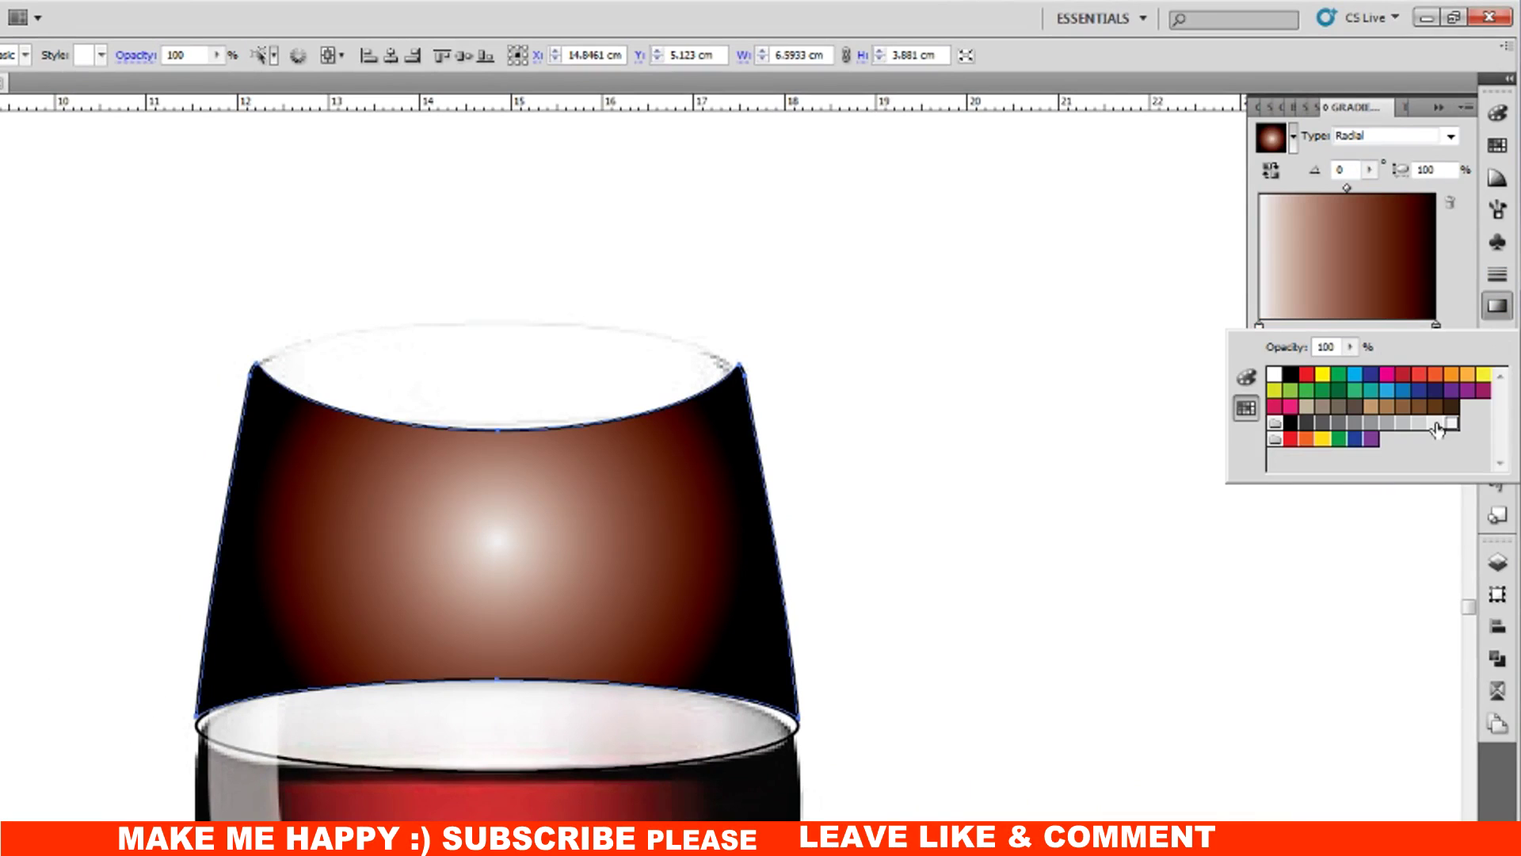
{"action": "left_click", "coordinate": [1463, 304]}
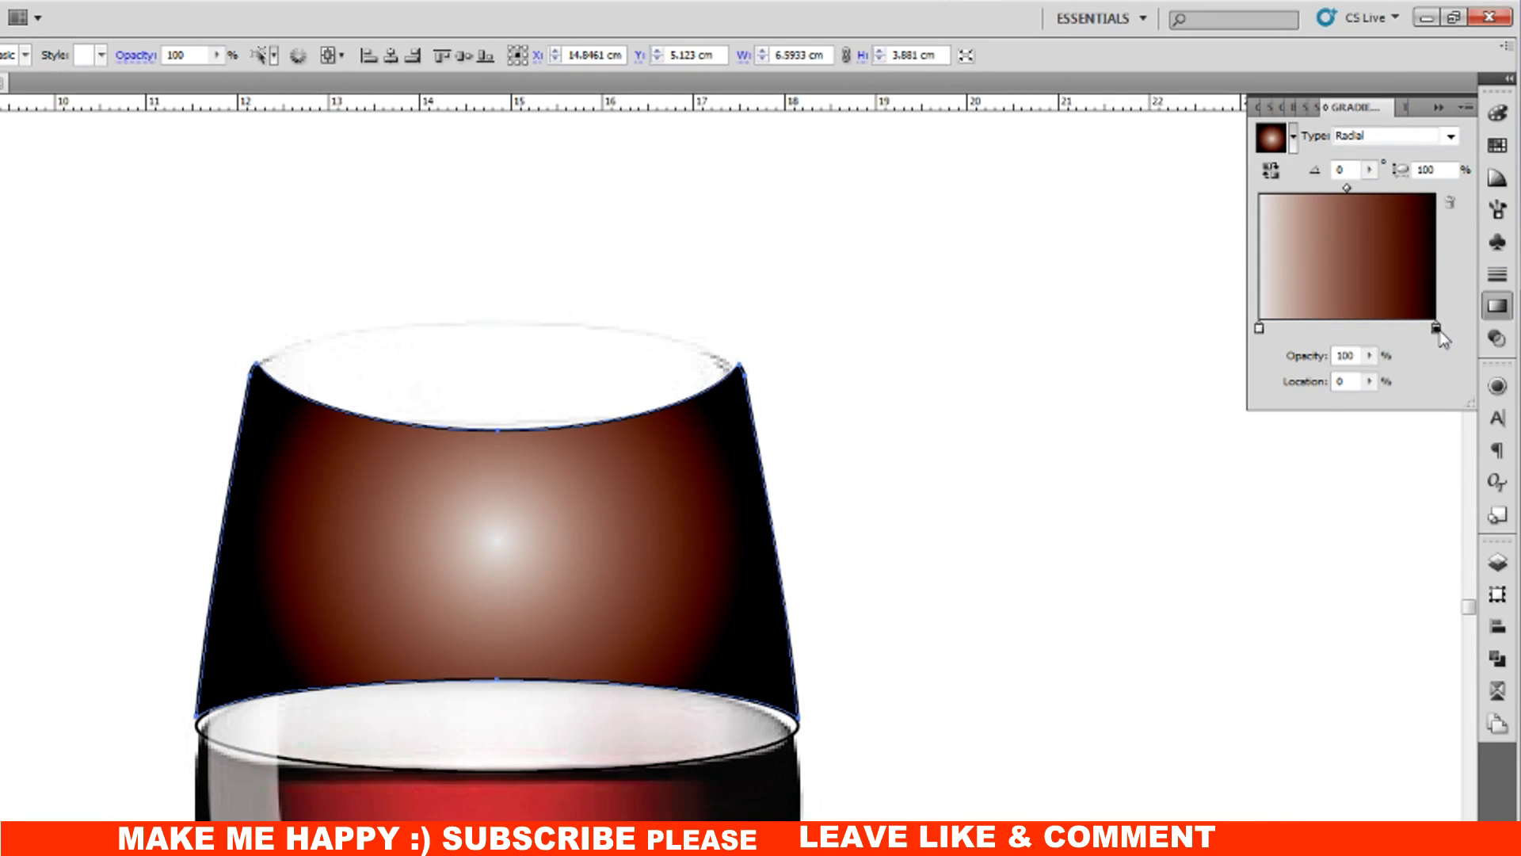
{"action": "double_click", "coordinate": [1436, 328]}
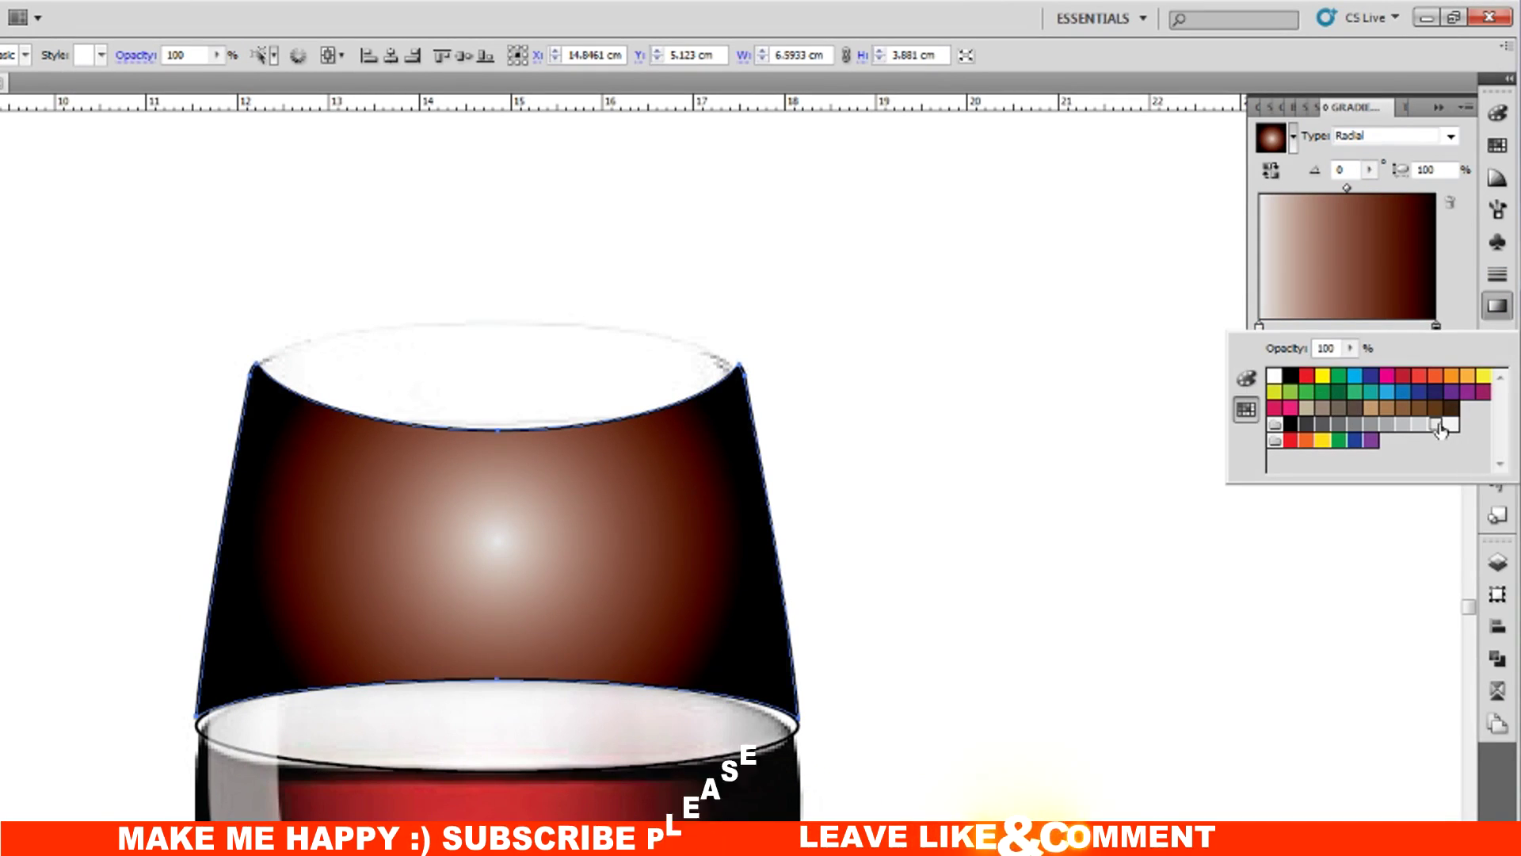
{"action": "left_click", "coordinate": [1440, 428]}
{"action": "left_click", "coordinate": [1460, 300]}
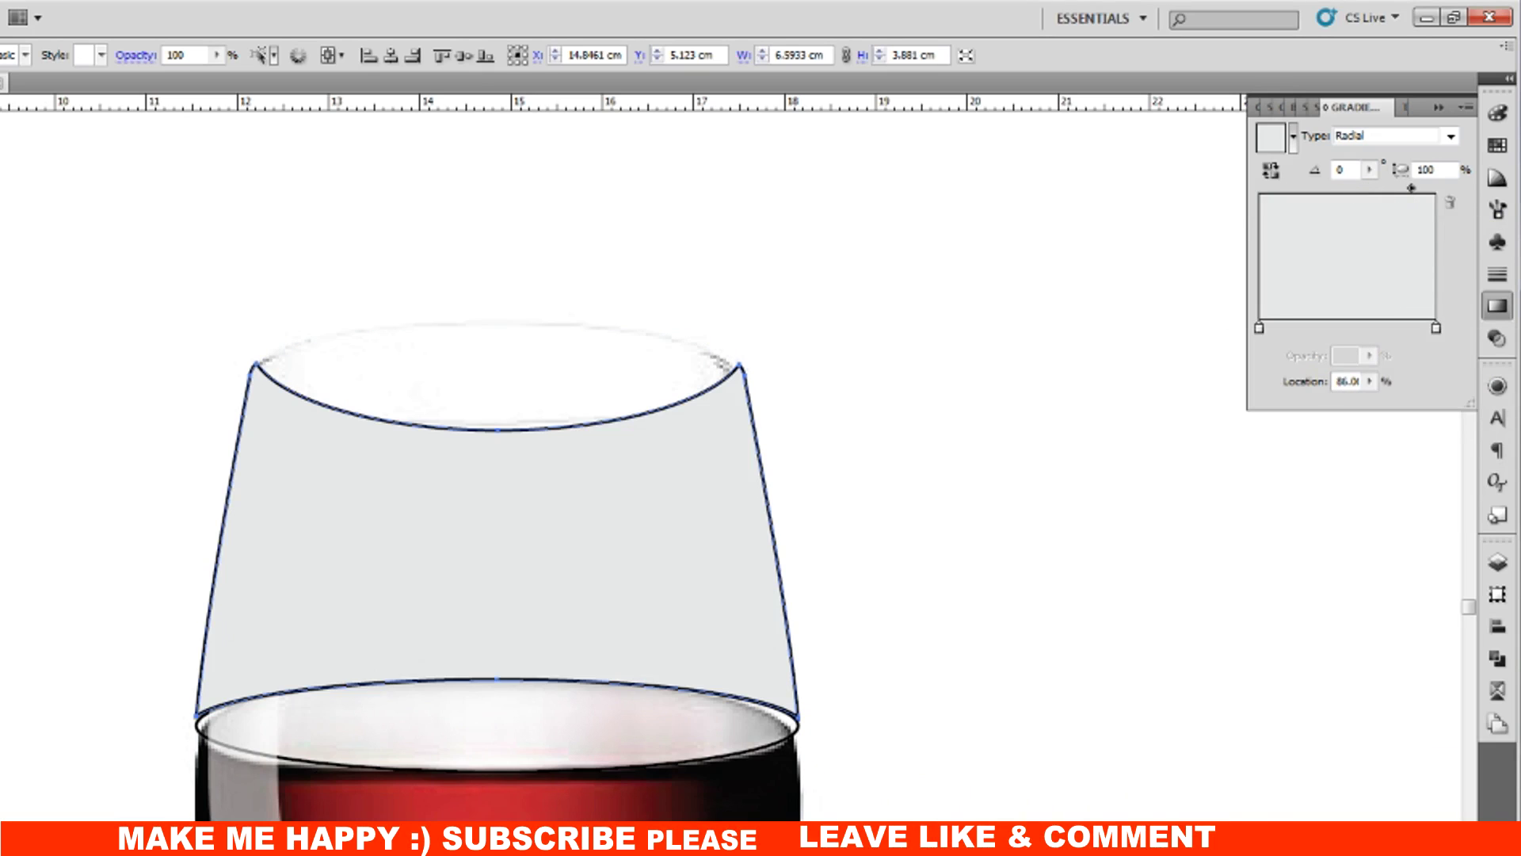
Step: Make the bowl gradient's centre white and lighten the grey at its edge
{"action": "key", "text": "F6"}
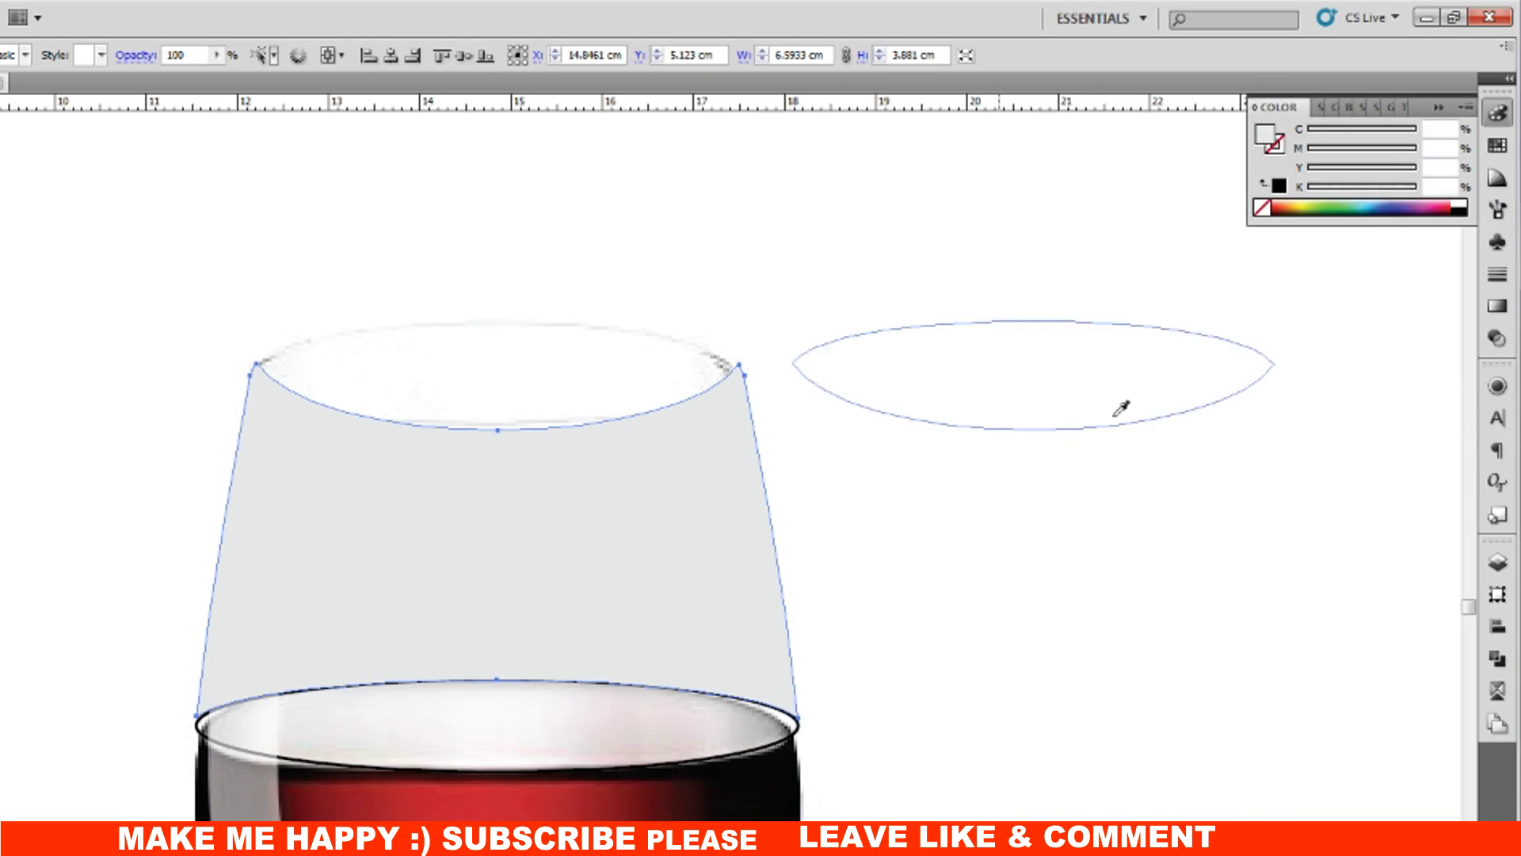
{"action": "left_click", "coordinate": [1496, 309]}
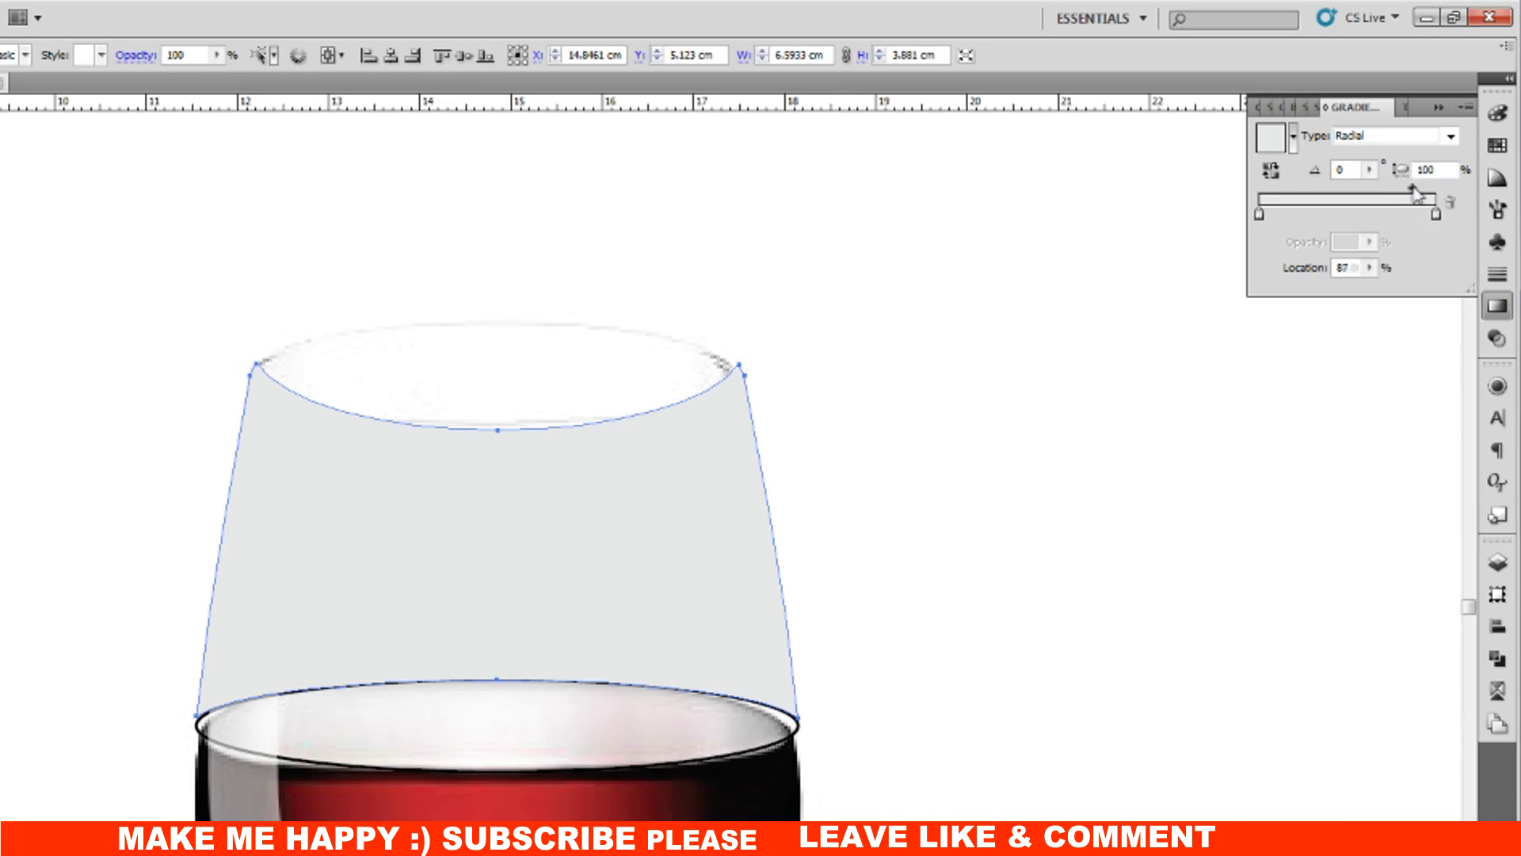
{"action": "double_click", "coordinate": [1261, 214]}
{"action": "left_click", "coordinate": [1273, 262]}
{"action": "double_click", "coordinate": [1436, 211]}
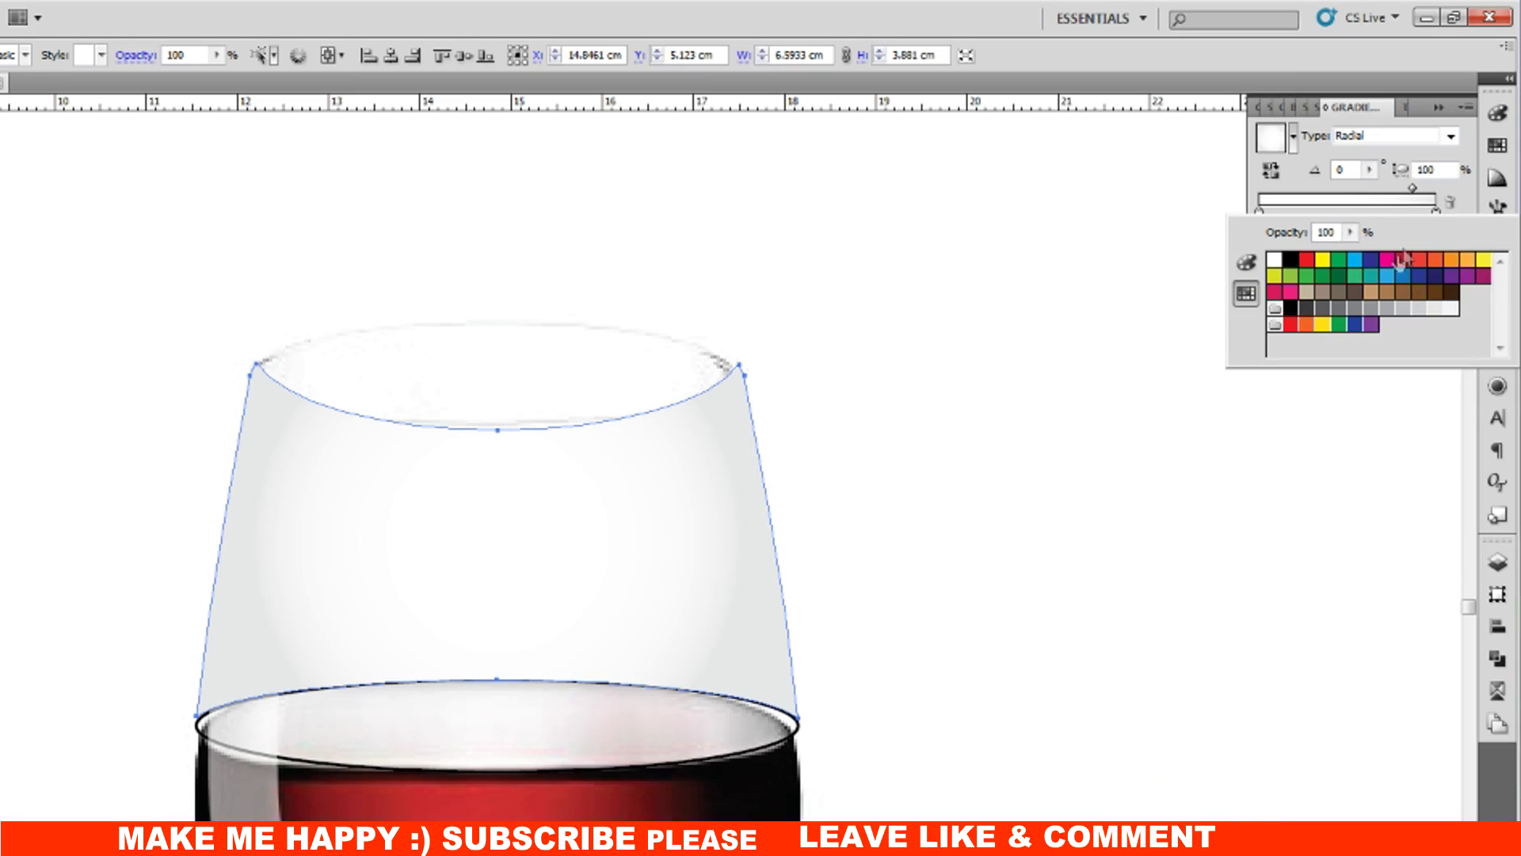
{"action": "left_click", "coordinate": [1437, 213]}
{"action": "double_click", "coordinate": [1437, 214]}
{"action": "left_click", "coordinate": [1246, 262]}
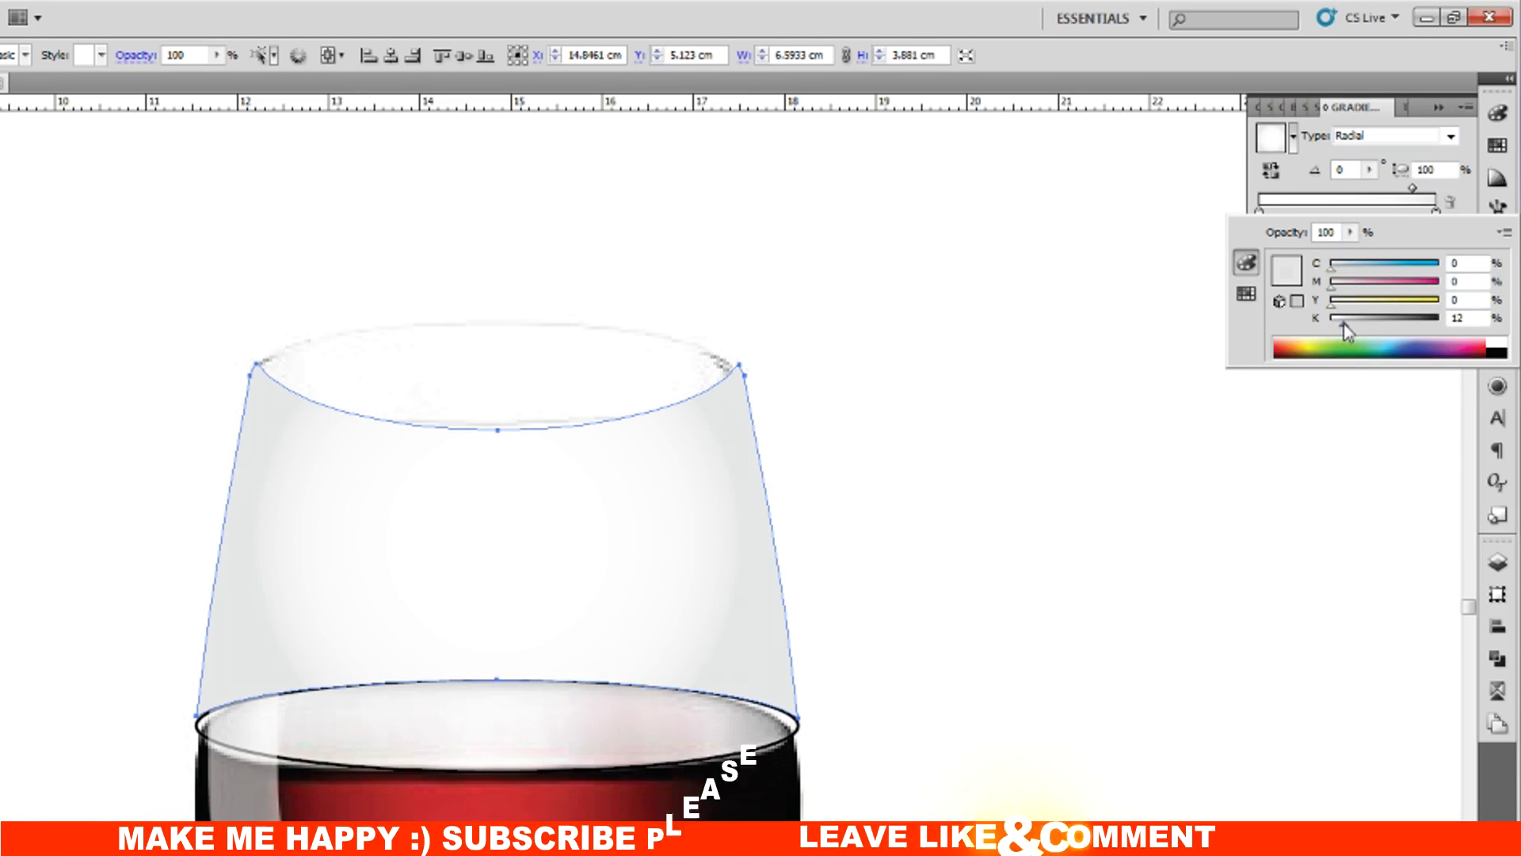
{"action": "left_click_drag", "start_coordinate": [1341, 319], "coordinate": [1337, 319]}
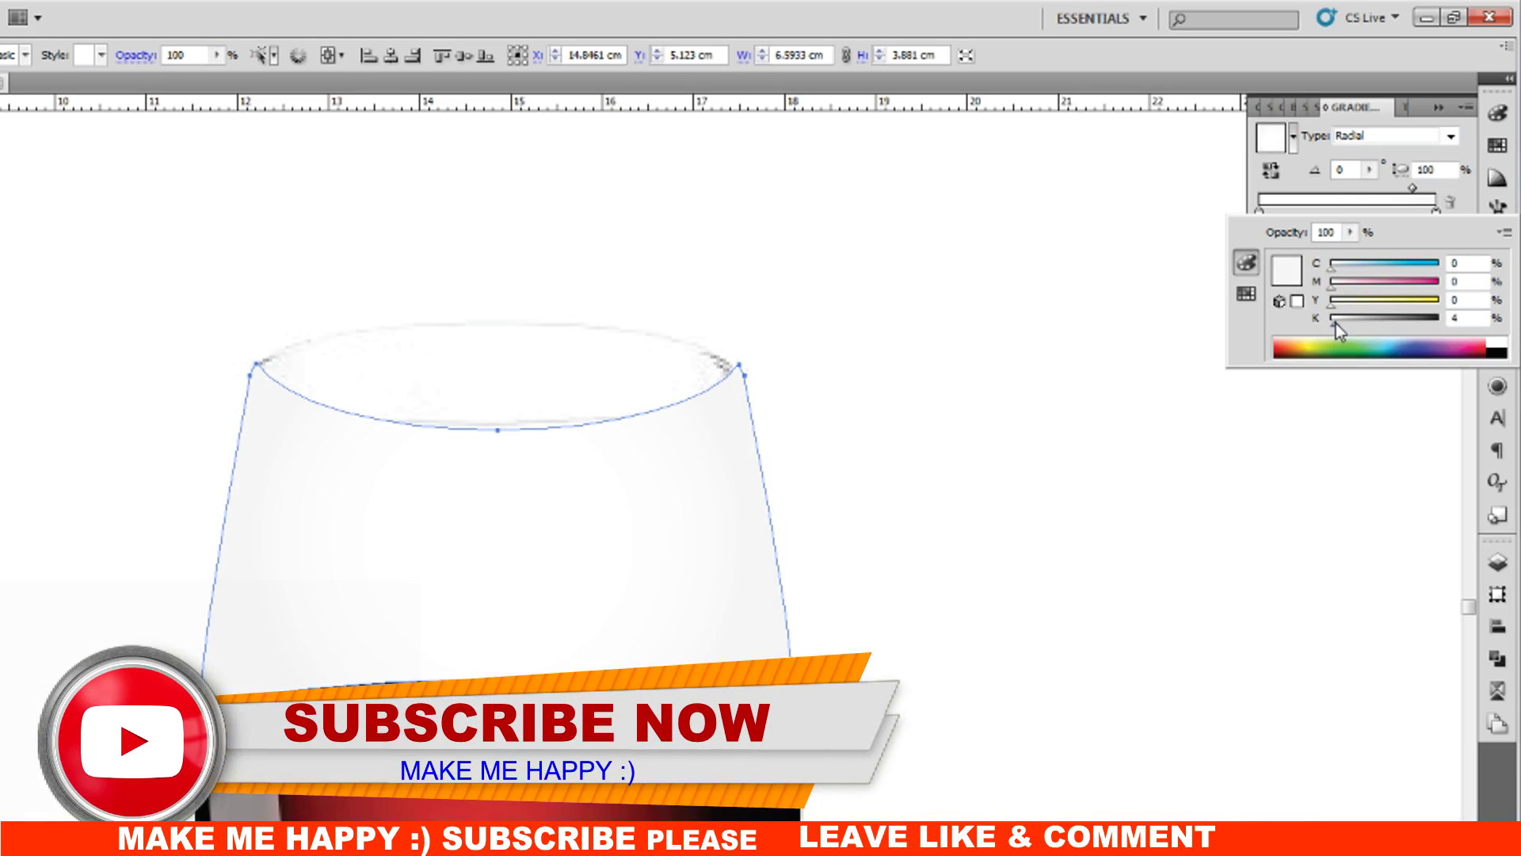
{"action": "left_click", "coordinate": [1464, 190]}
Step: Move the outer stop to 92.1% and add a new stop near 62%
{"action": "left_click_drag", "start_coordinate": [1435, 213], "coordinate": [1422, 214]}
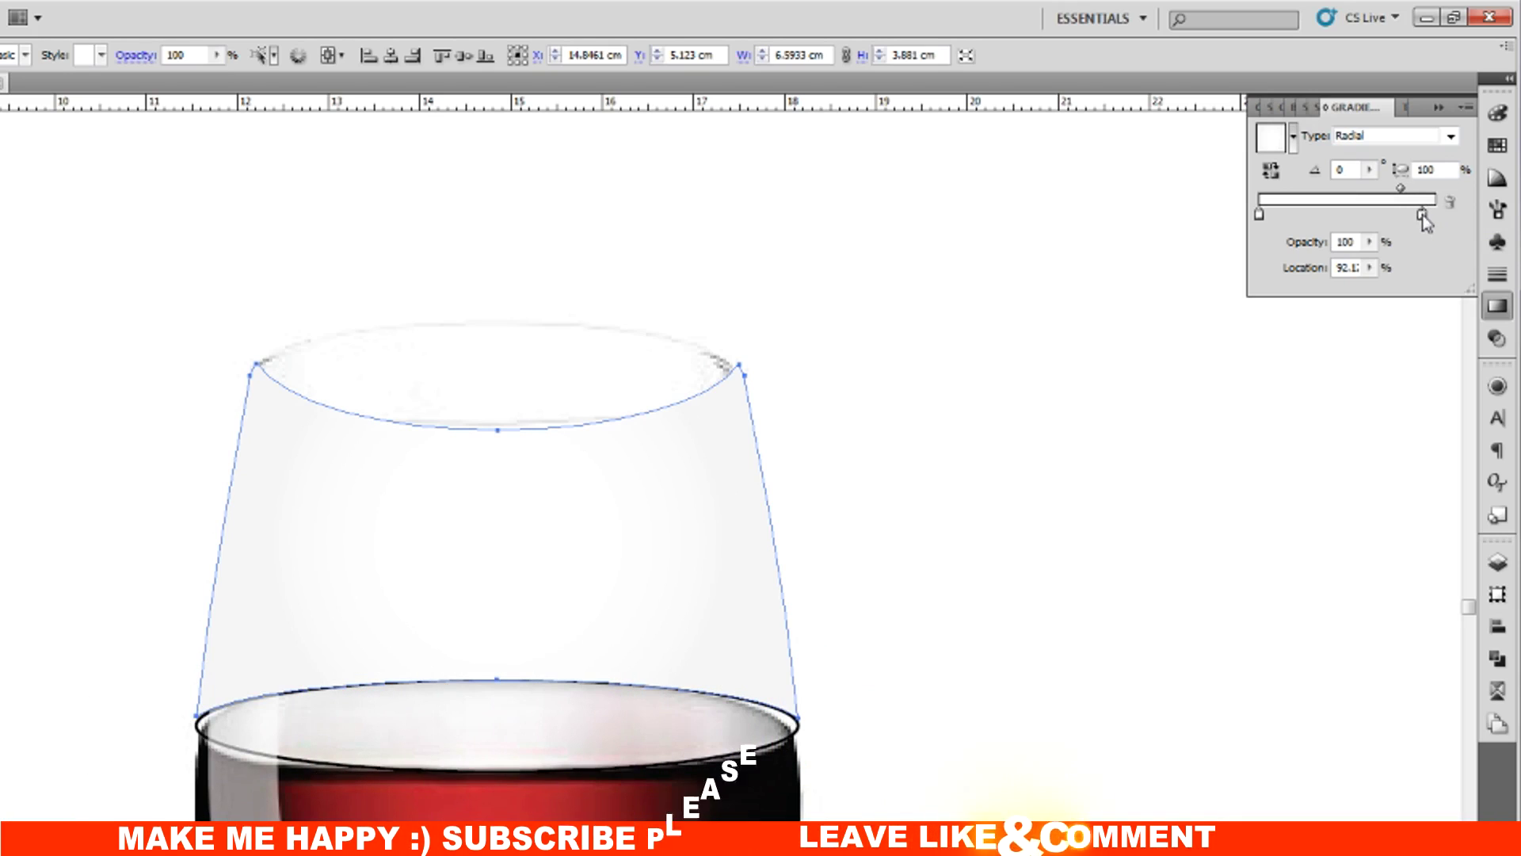
{"action": "left_click", "coordinate": [1269, 214]}
{"action": "left_click_drag", "start_coordinate": [1271, 216], "coordinate": [1373, 218]}
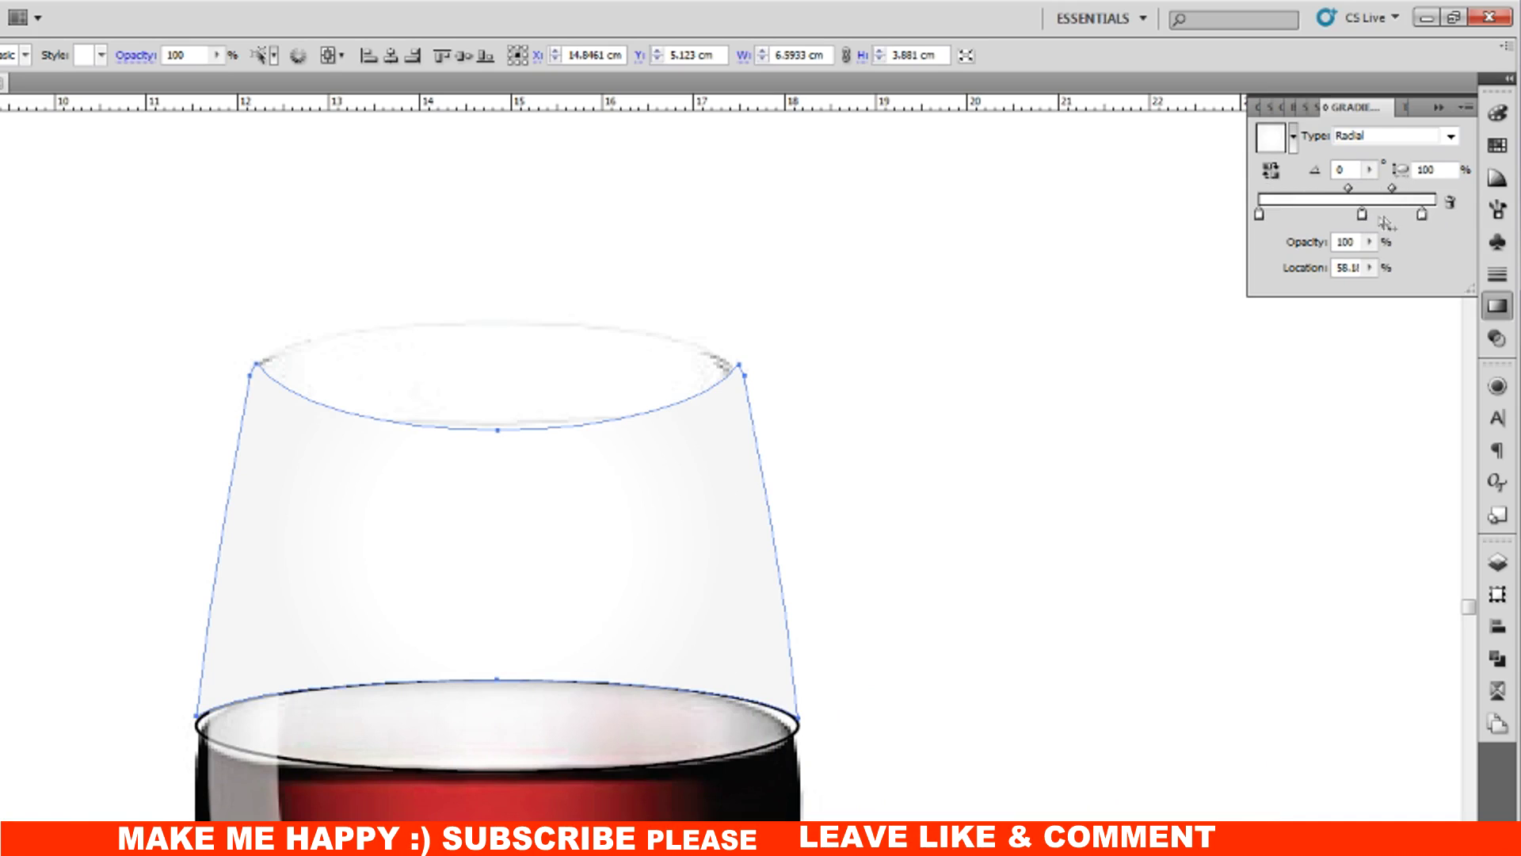
{"action": "left_click_drag", "start_coordinate": [1387, 217], "coordinate": [1460, 218]}
{"action": "double_click", "coordinate": [1435, 214]}
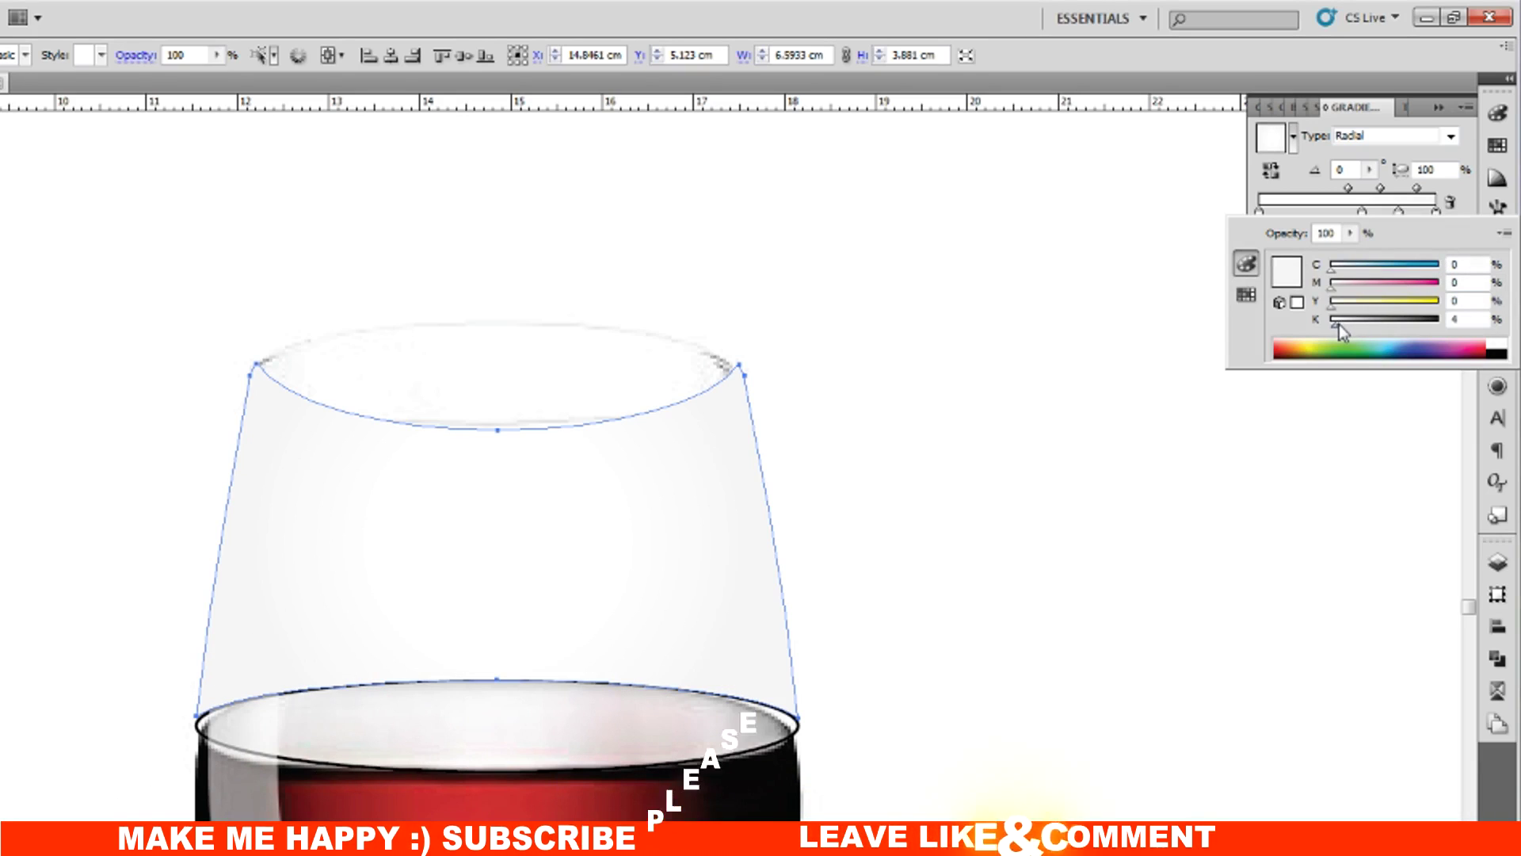
{"action": "left_click", "coordinate": [1471, 186]}
{"action": "left_click_drag", "start_coordinate": [1361, 216], "coordinate": [1344, 215]}
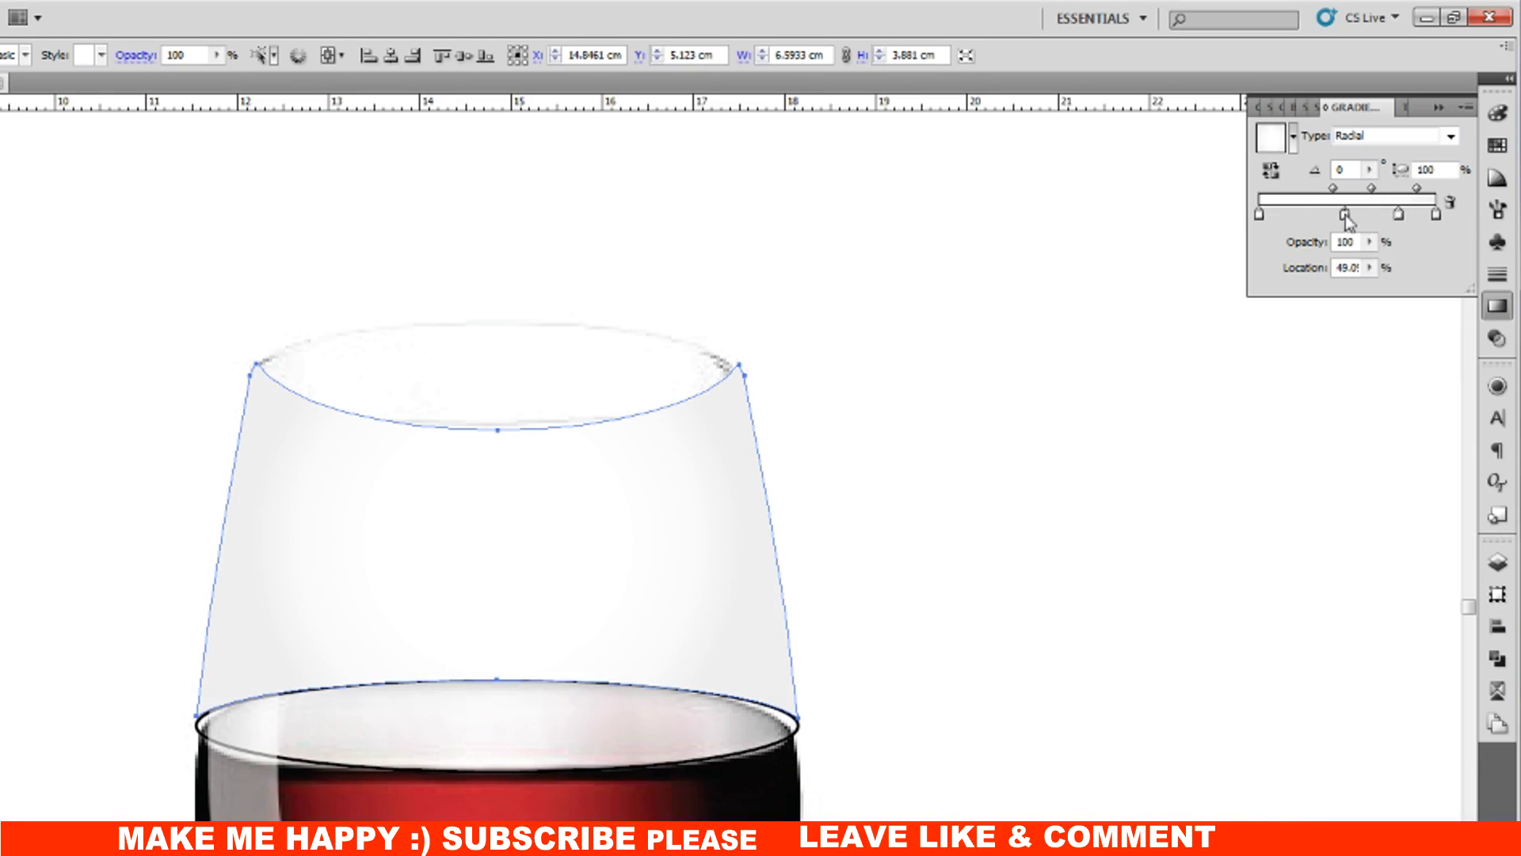
Step: Tint the outermost stop a light 7% grey and pull the rim ellipse beside the glass
{"action": "double_click", "coordinate": [1436, 214]}
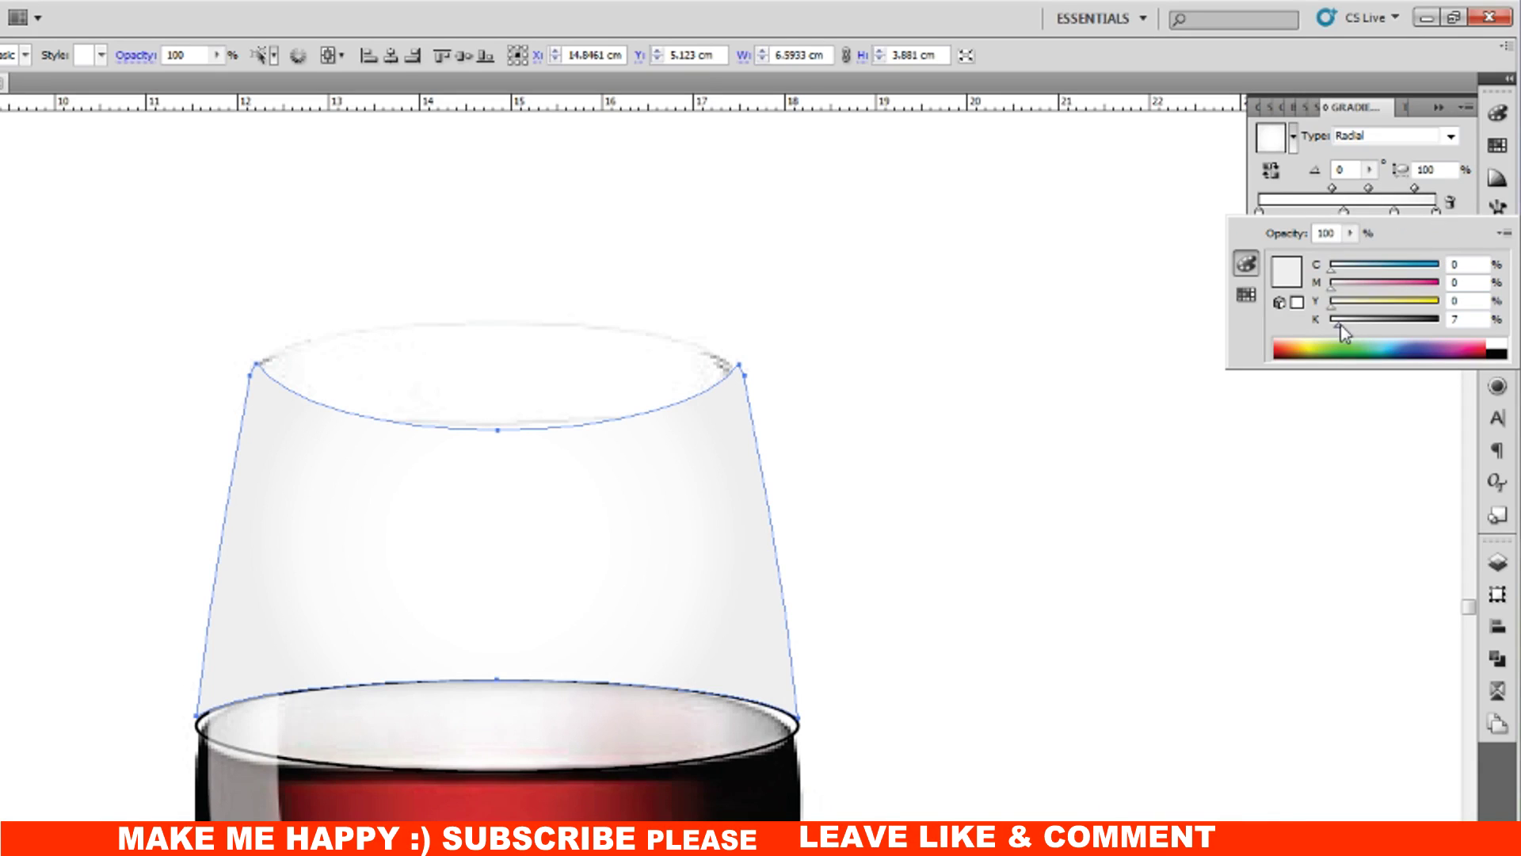
{"action": "left_click_drag", "start_coordinate": [1353, 317], "coordinate": [1341, 324]}
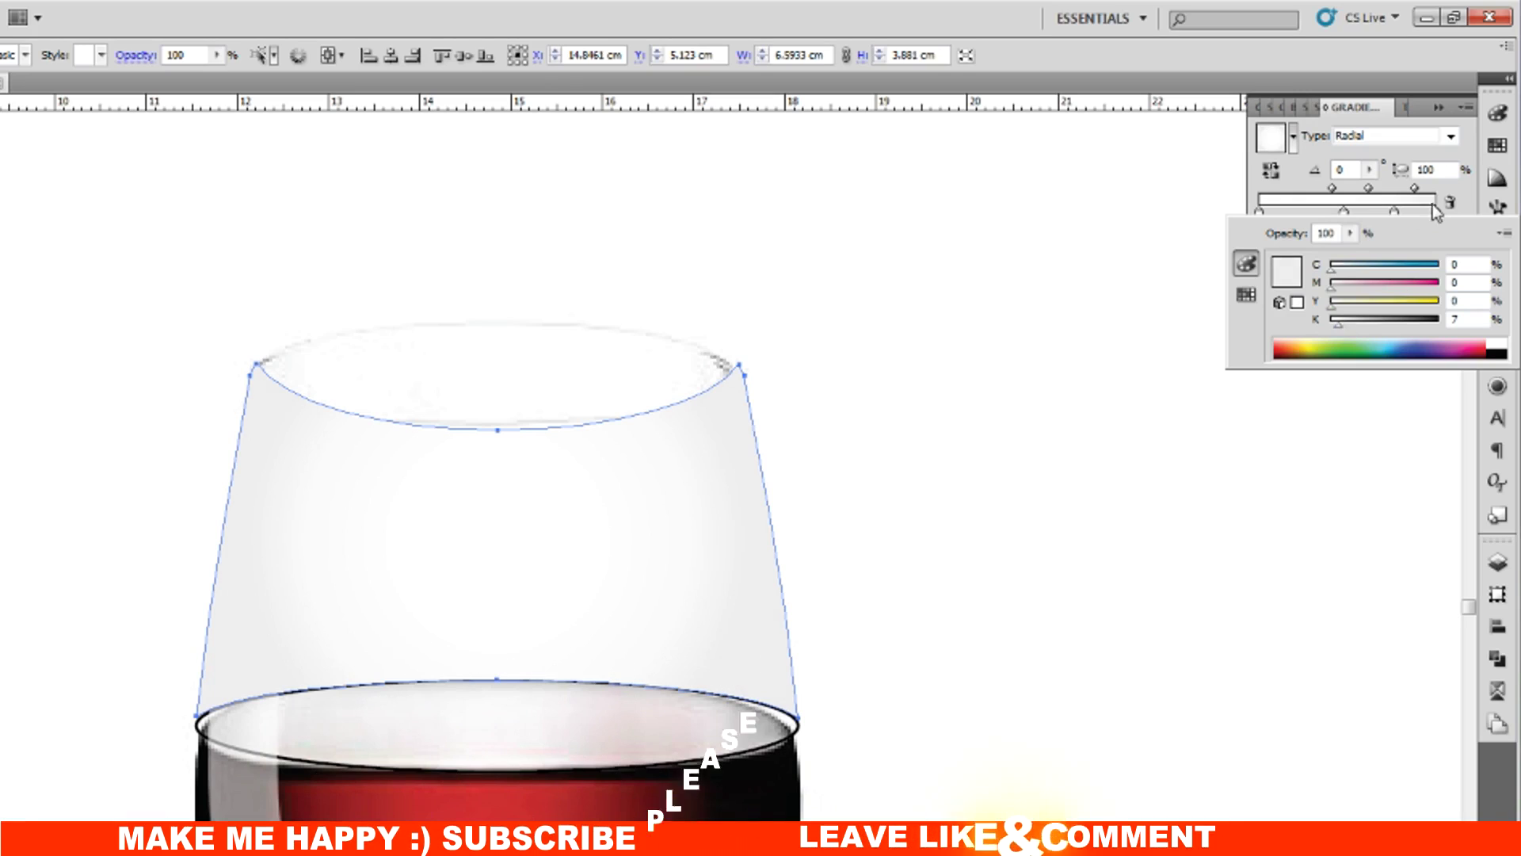
{"action": "left_click", "coordinate": [1470, 193]}
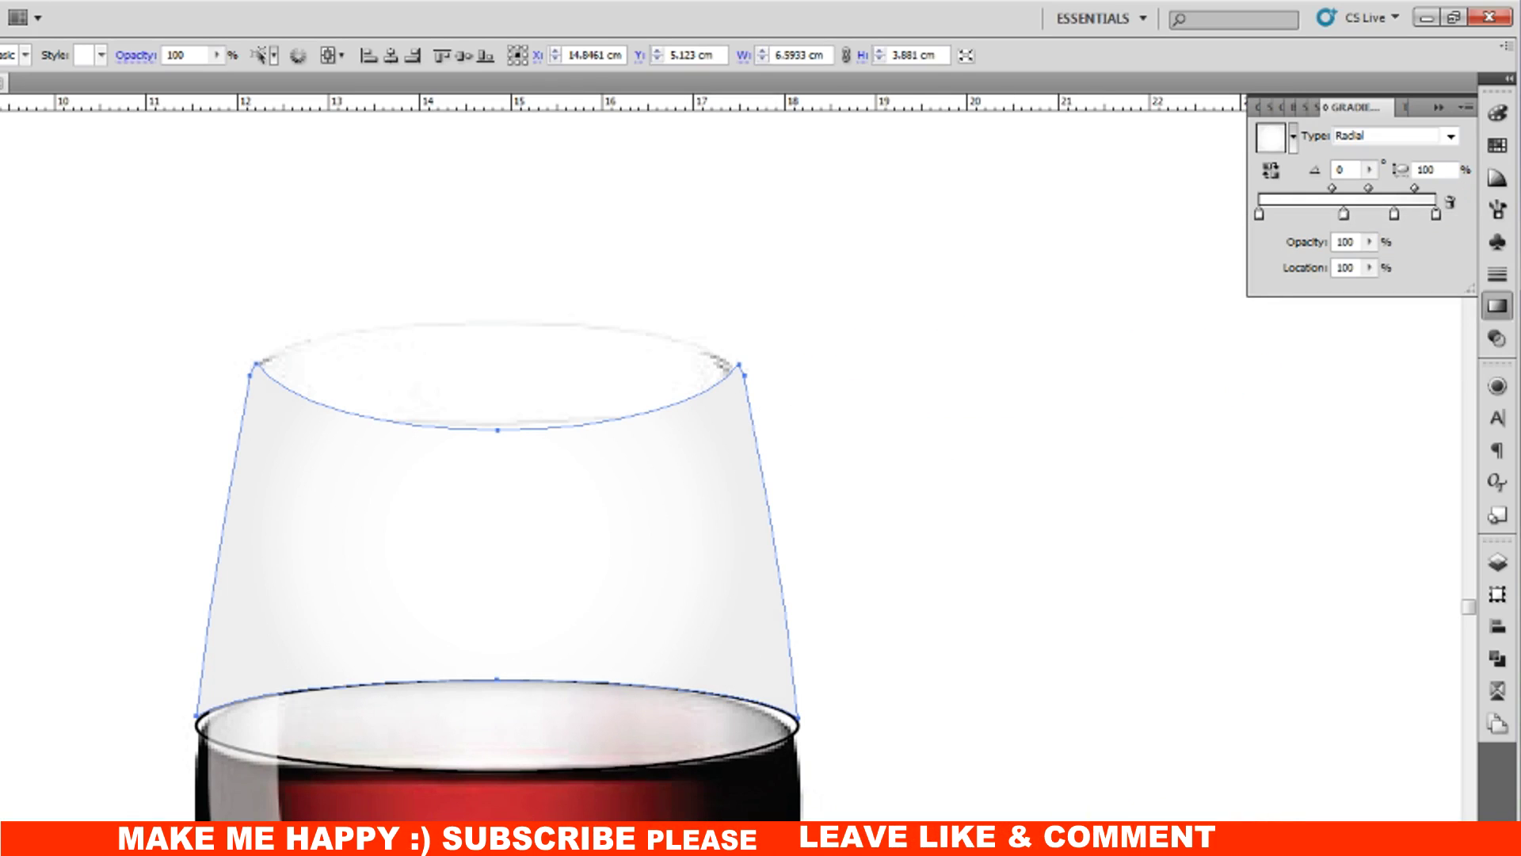
{"action": "left_click_drag", "start_coordinate": [475, 362], "coordinate": [1018, 364]}
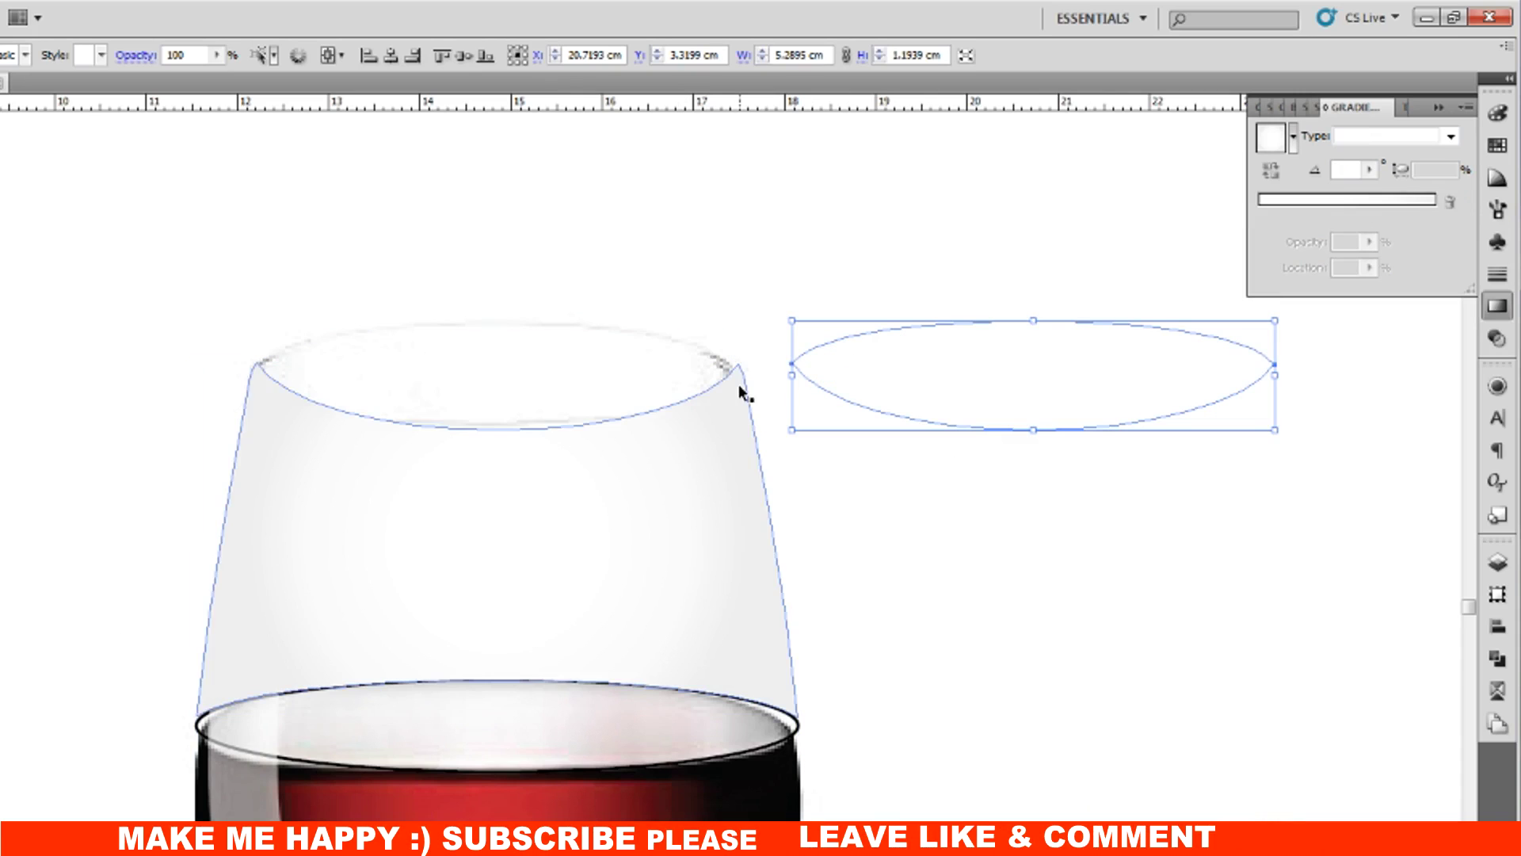
Step: Drop a copy of the ellipse onto the glass rim and tint it 8% grey
{"action": "left_click_drag", "start_coordinate": [966, 390], "coordinate": [429, 389]}
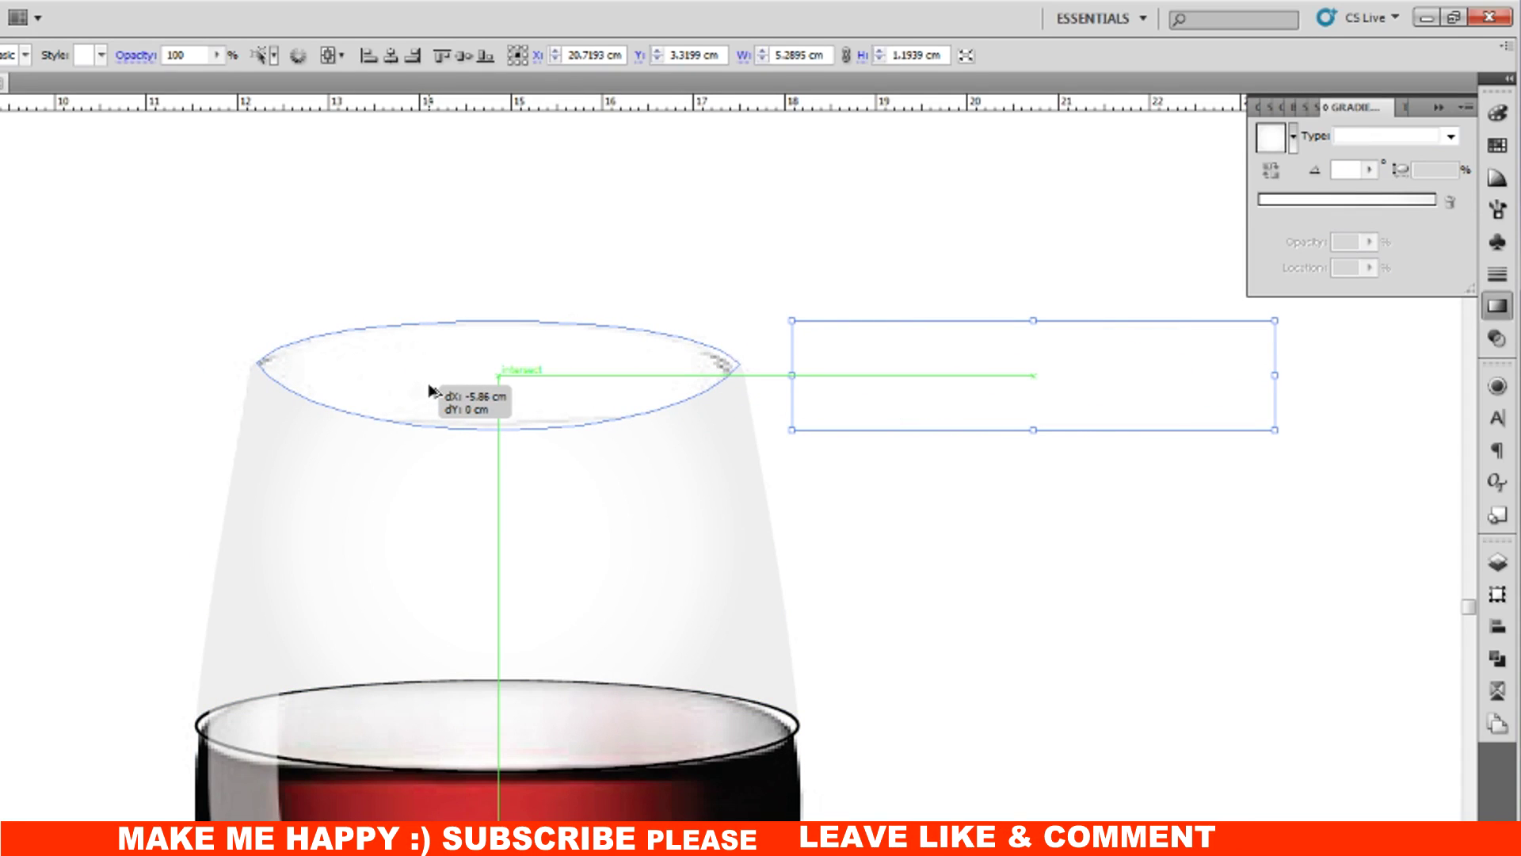
{"action": "left_click_drag", "start_coordinate": [429, 390], "coordinate": [429, 390]}
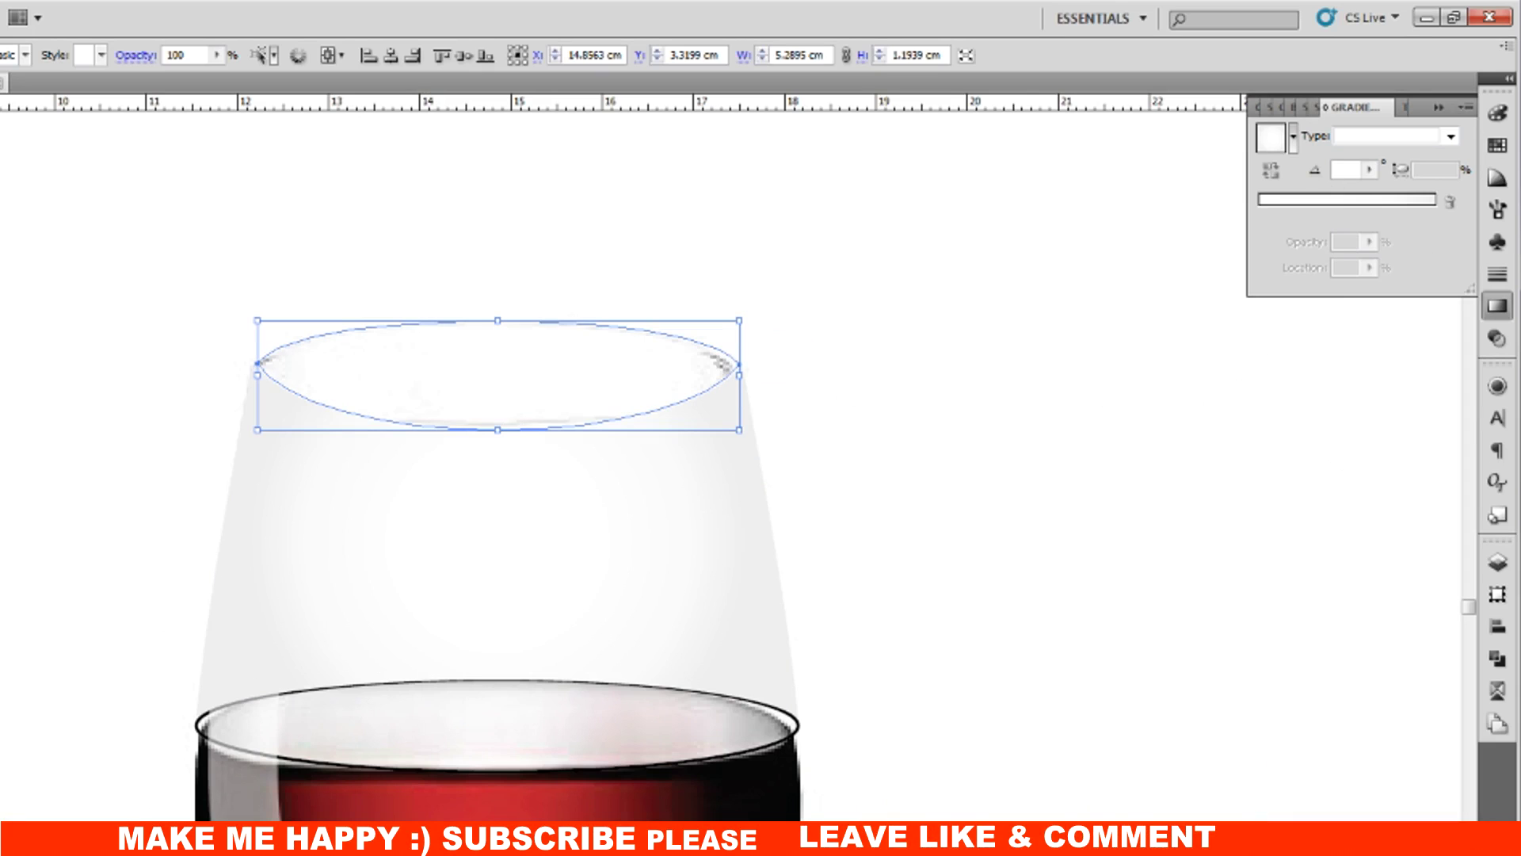
{"action": "key", "text": "F6"}
{"action": "left_click_drag", "start_coordinate": [1309, 137], "coordinate": [1317, 143]}
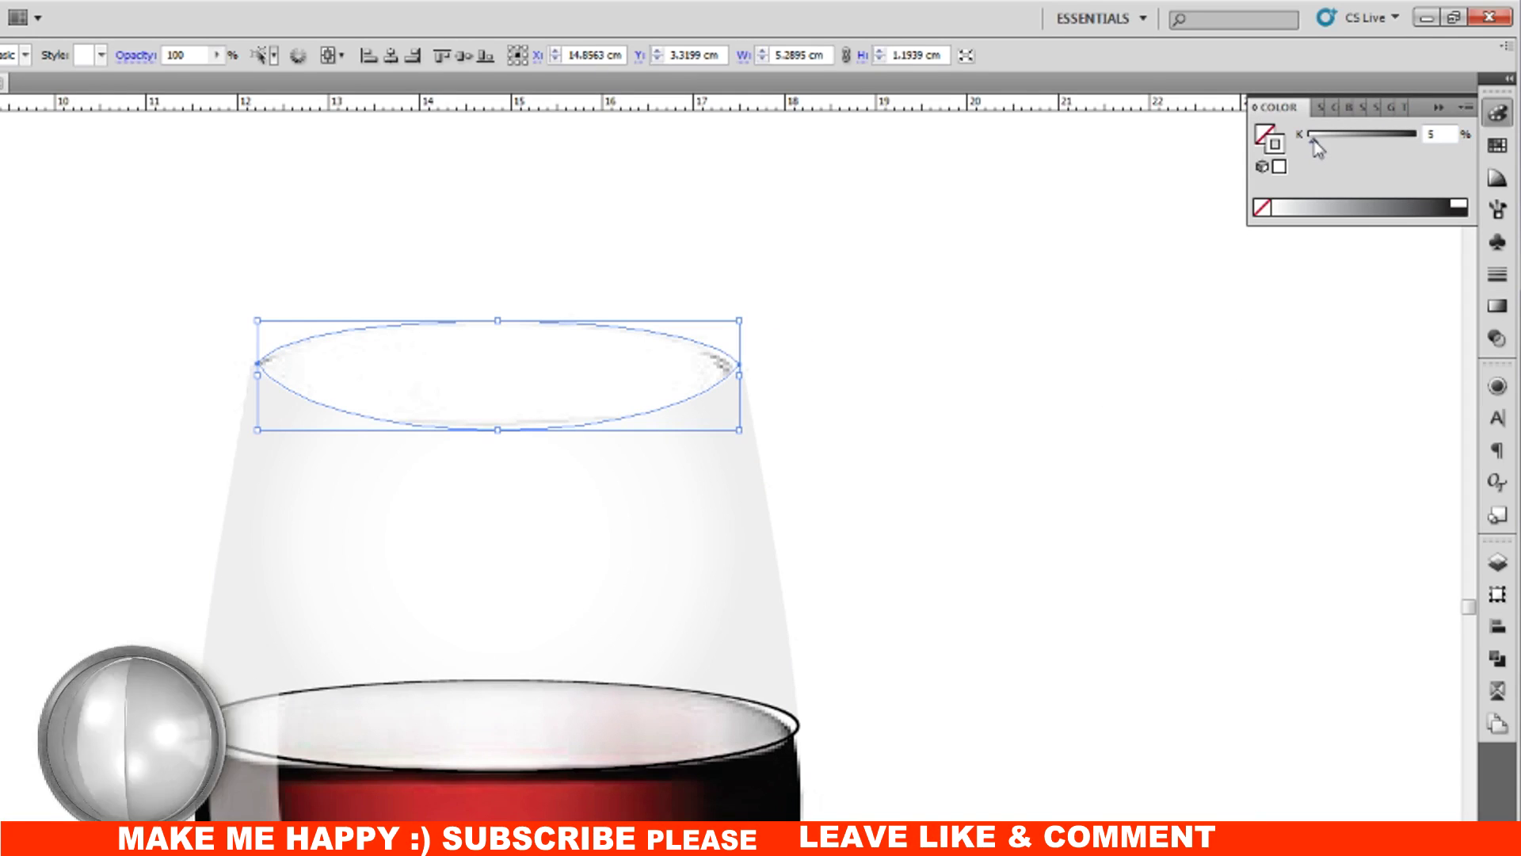
Step: Drag an ellipse aside, then select and deselect the rim ellipse on the glass top
{"action": "left_click_drag", "start_coordinate": [552, 414], "coordinate": [1086, 414]}
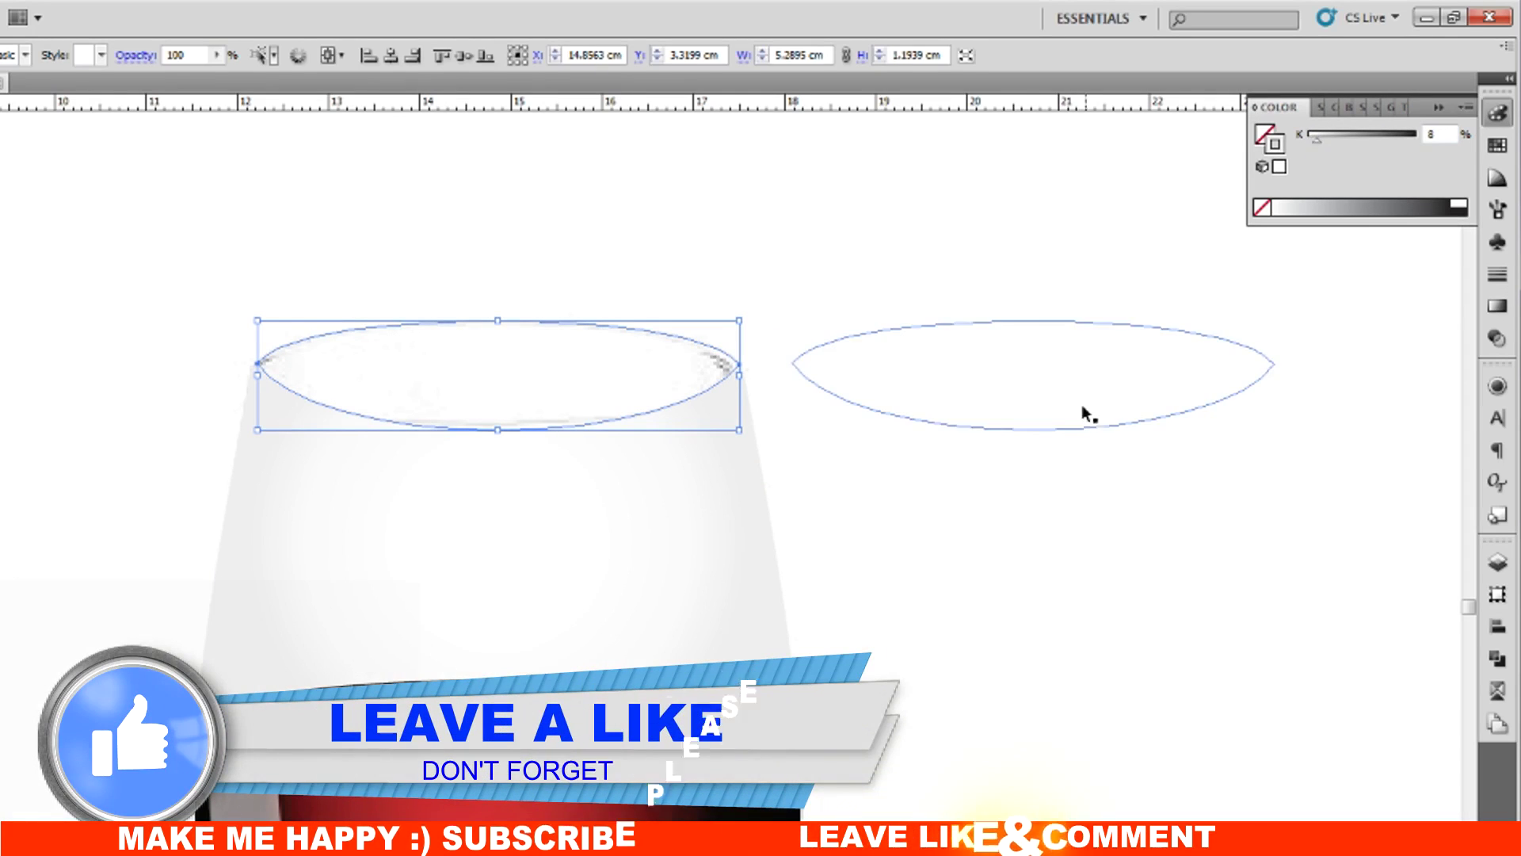
{"action": "left_click", "coordinate": [1240, 413]}
{"action": "left_click", "coordinate": [881, 293]}
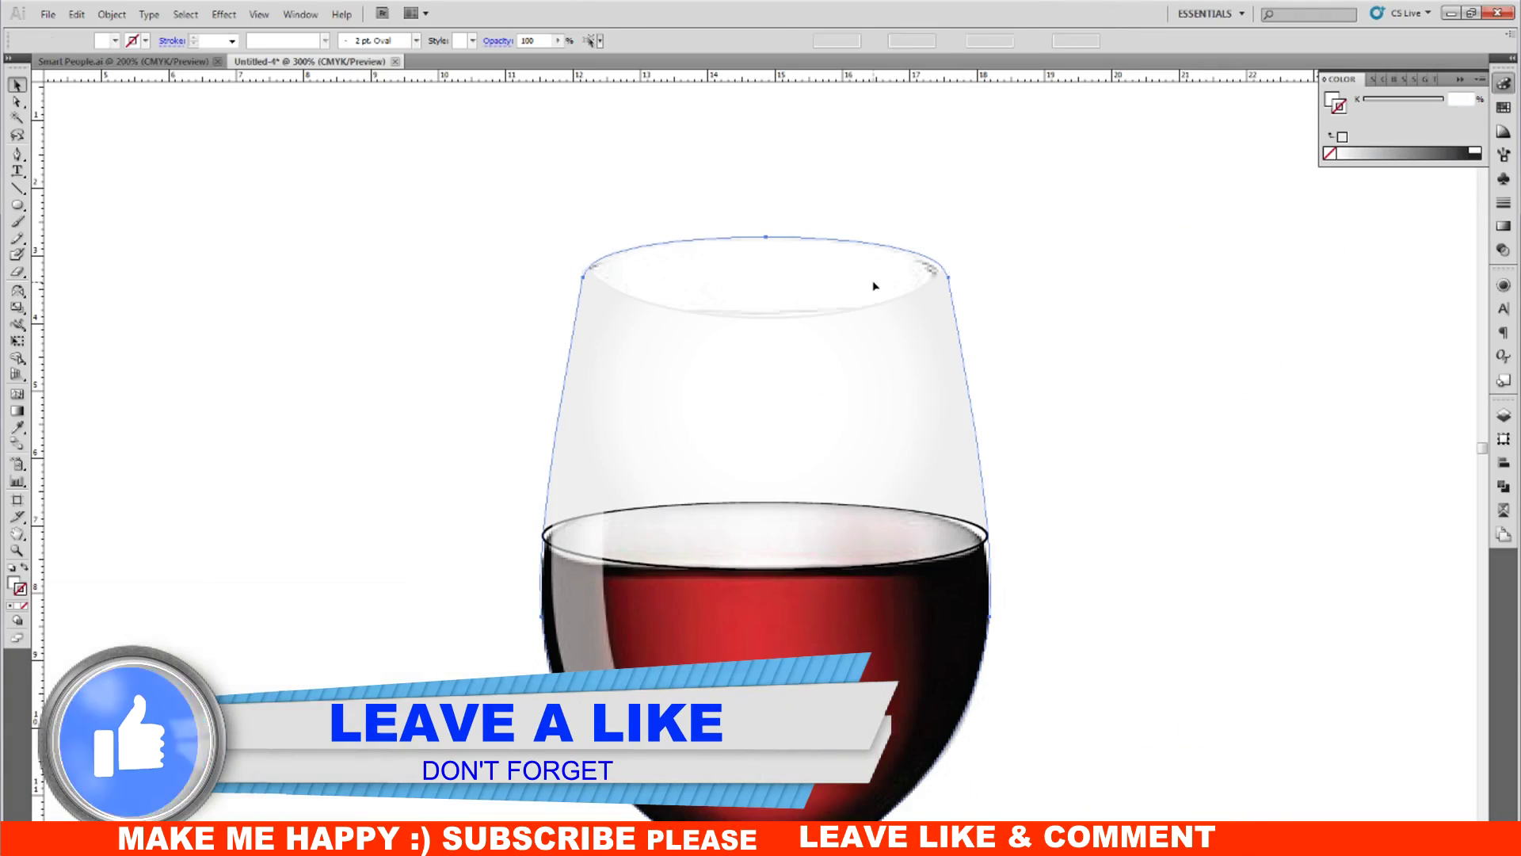
{"action": "left_click", "coordinate": [972, 300]}
{"action": "left_click", "coordinate": [907, 296]}
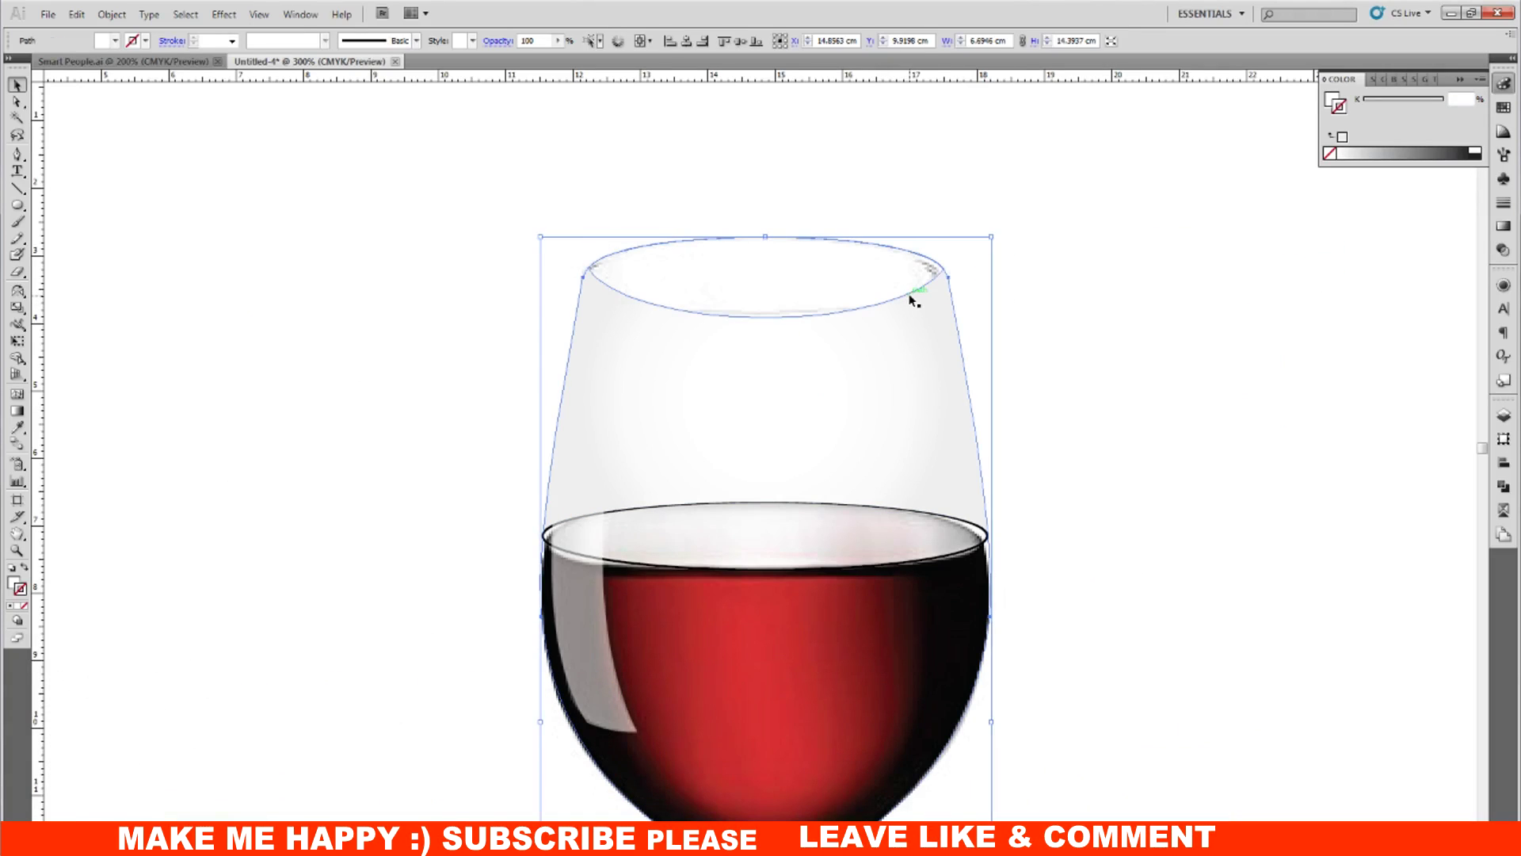
{"action": "left_click", "coordinate": [1194, 319]}
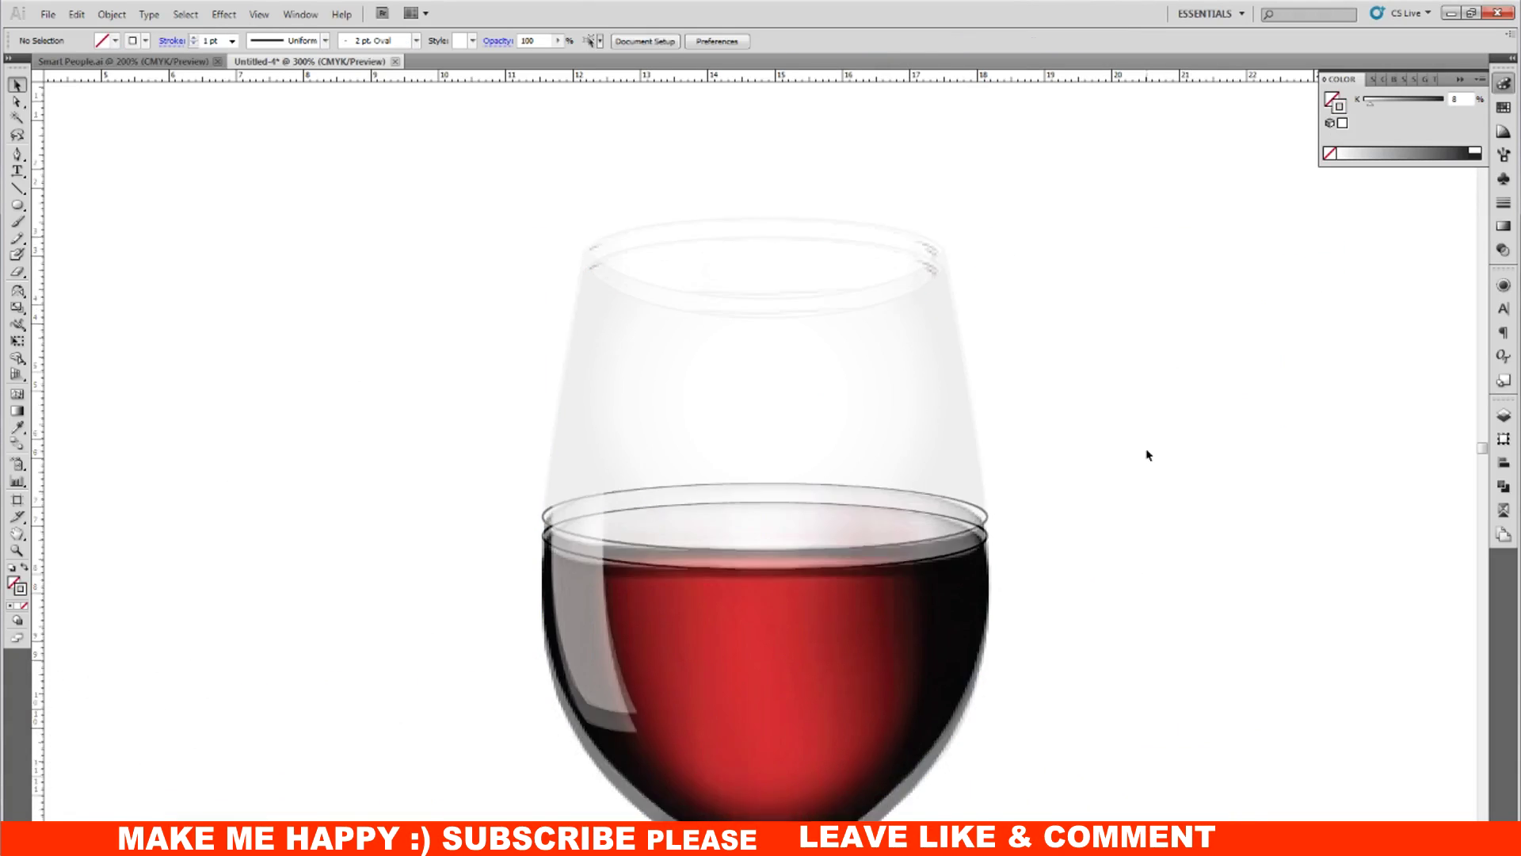
Step: Select the glass highlight shape and bring up its context options
{"action": "scroll", "coordinate": [1145, 464], "scroll_direction": "down", "scroll_amount": 5}
{"action": "scroll", "coordinate": [1141, 474], "scroll_direction": "up", "scroll_amount": 2}
{"action": "scroll", "coordinate": [1141, 474], "scroll_direction": "up", "scroll_amount": 1}
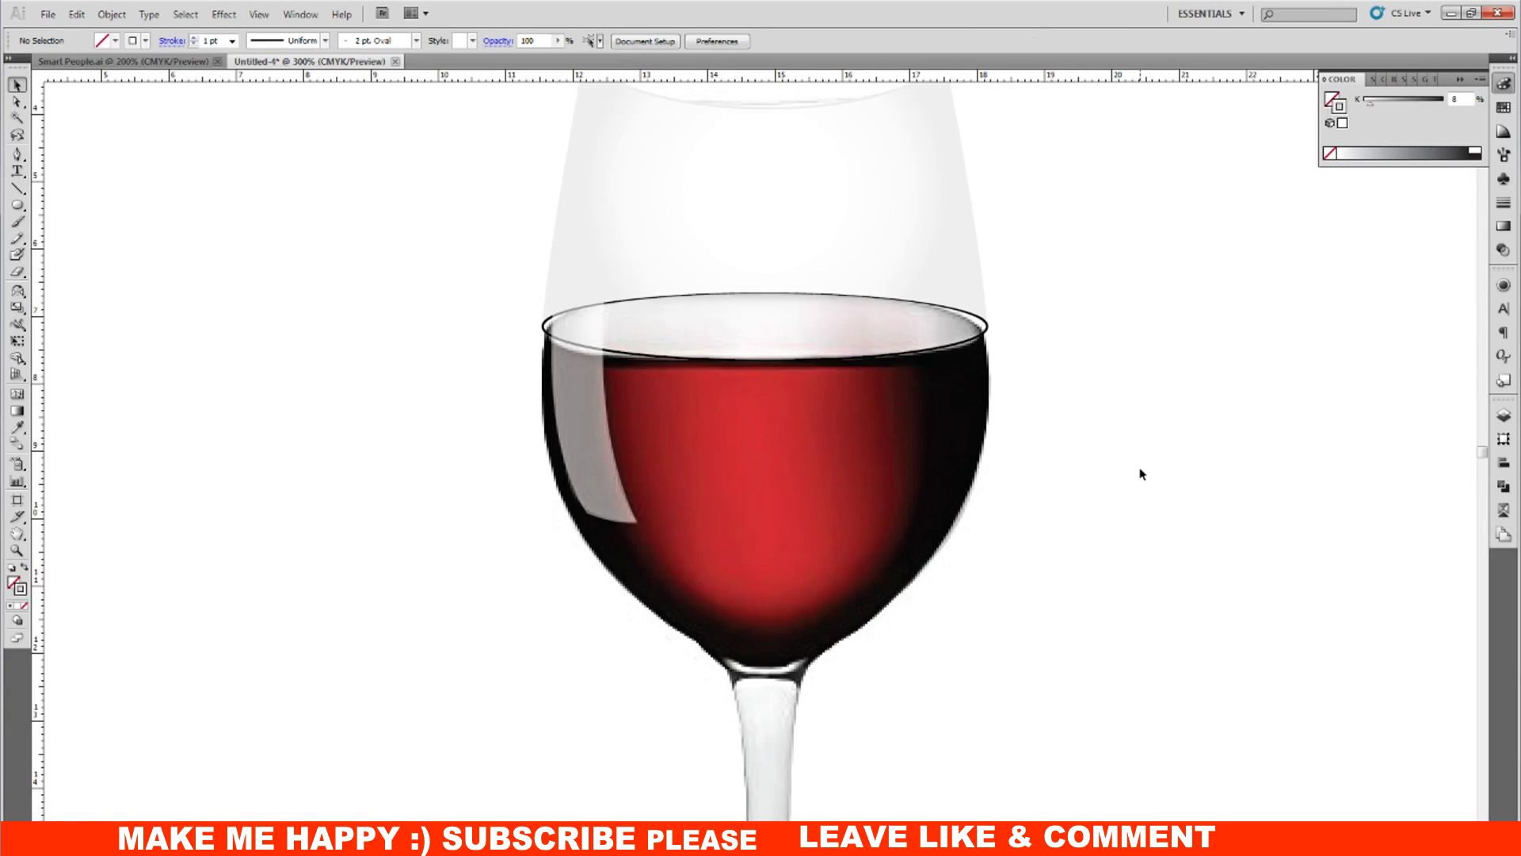
{"action": "scroll", "coordinate": [1141, 474], "scroll_direction": "up", "scroll_amount": 2}
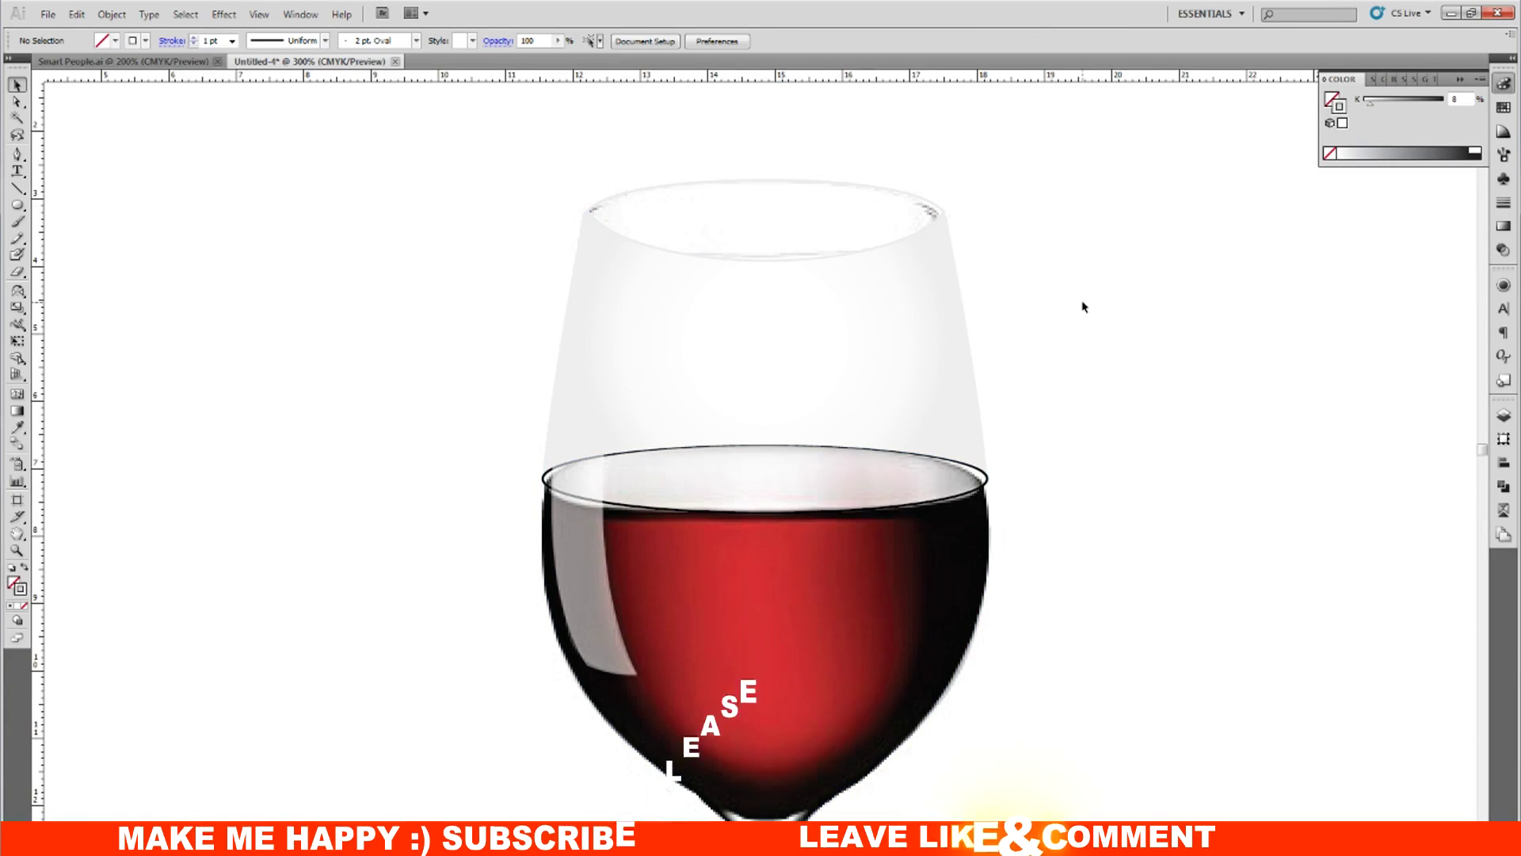
{"action": "scroll", "coordinate": [1083, 306], "scroll_direction": "down", "scroll_amount": 1}
{"action": "scroll", "coordinate": [1083, 305], "scroll_direction": "down", "scroll_amount": 1}
{"action": "scroll", "coordinate": [1083, 306], "scroll_direction": "down", "scroll_amount": 1}
{"action": "left_click", "coordinate": [598, 412]}
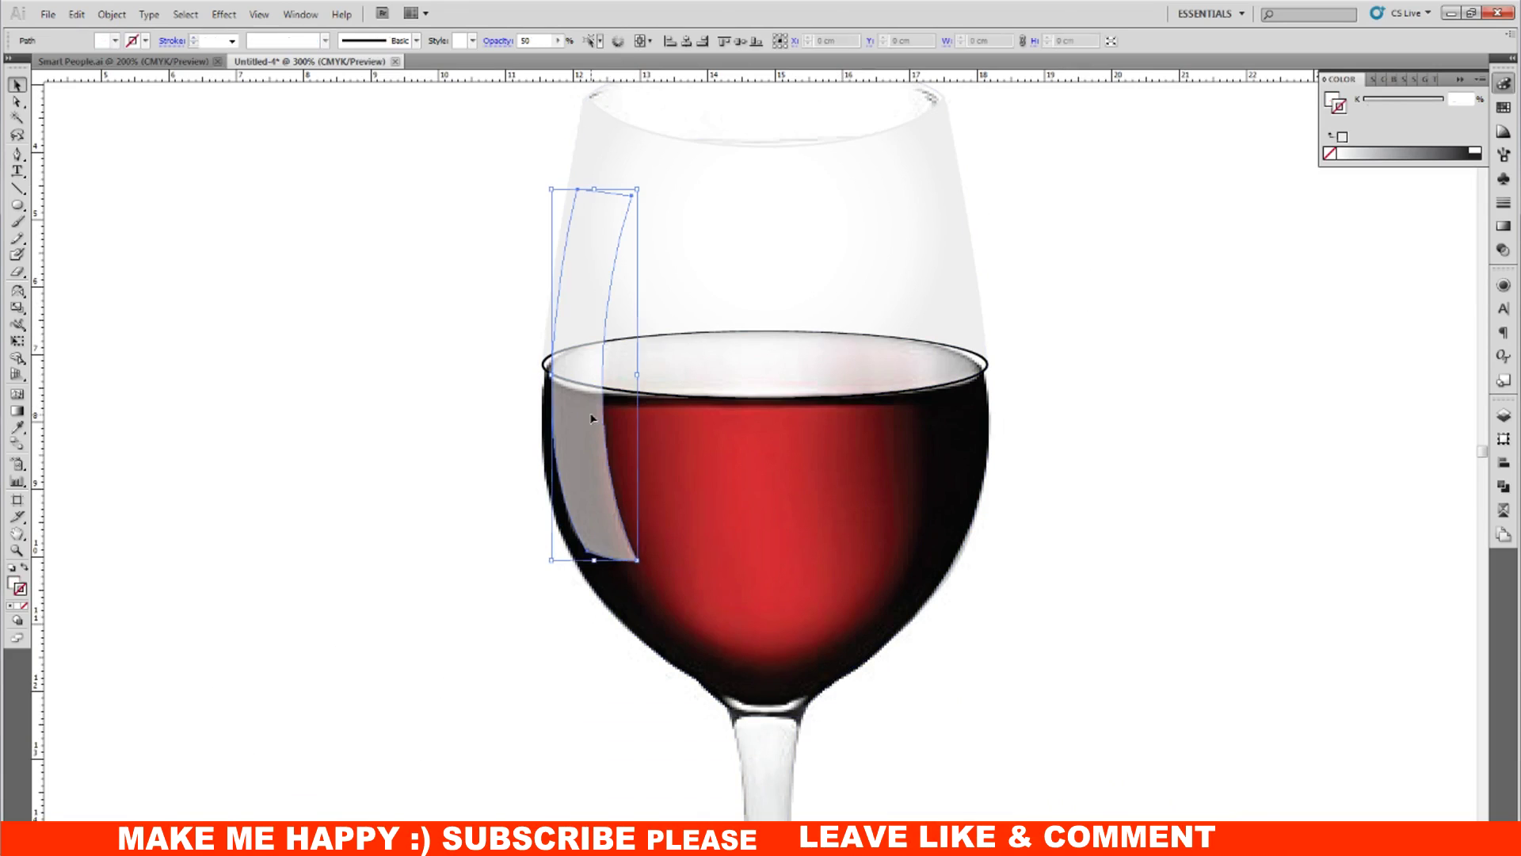
{"action": "right_click", "coordinate": [594, 416]}
Step: Set the upper glass bowl and its rim ellipse to 90% opacity
{"action": "left_click", "coordinate": [1194, 376]}
{"action": "left_click", "coordinate": [928, 269]}
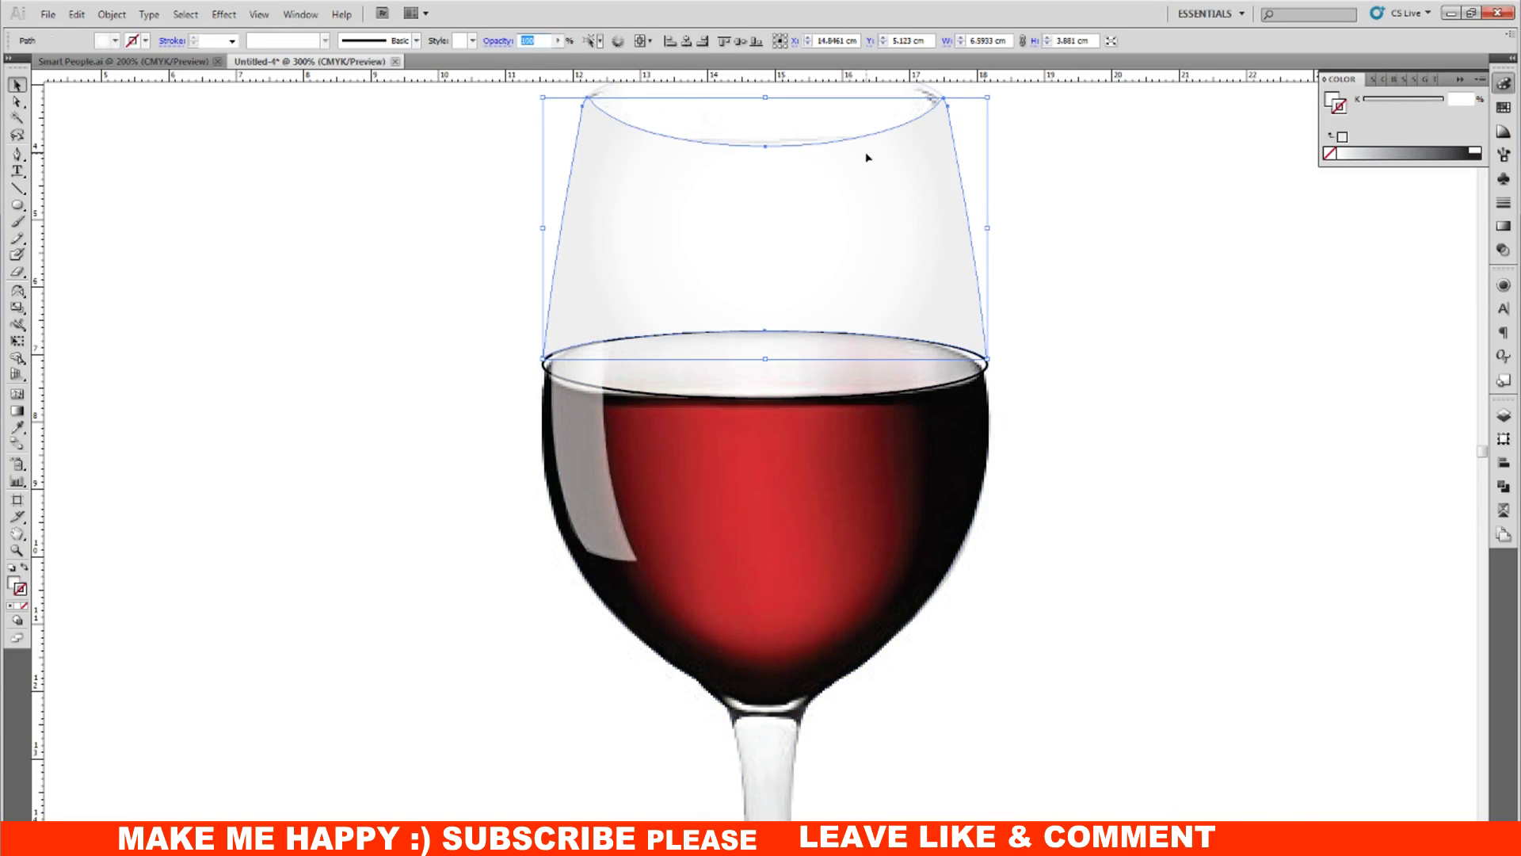
{"action": "scroll", "coordinate": [950, 323], "scroll_direction": "up", "scroll_amount": 1}
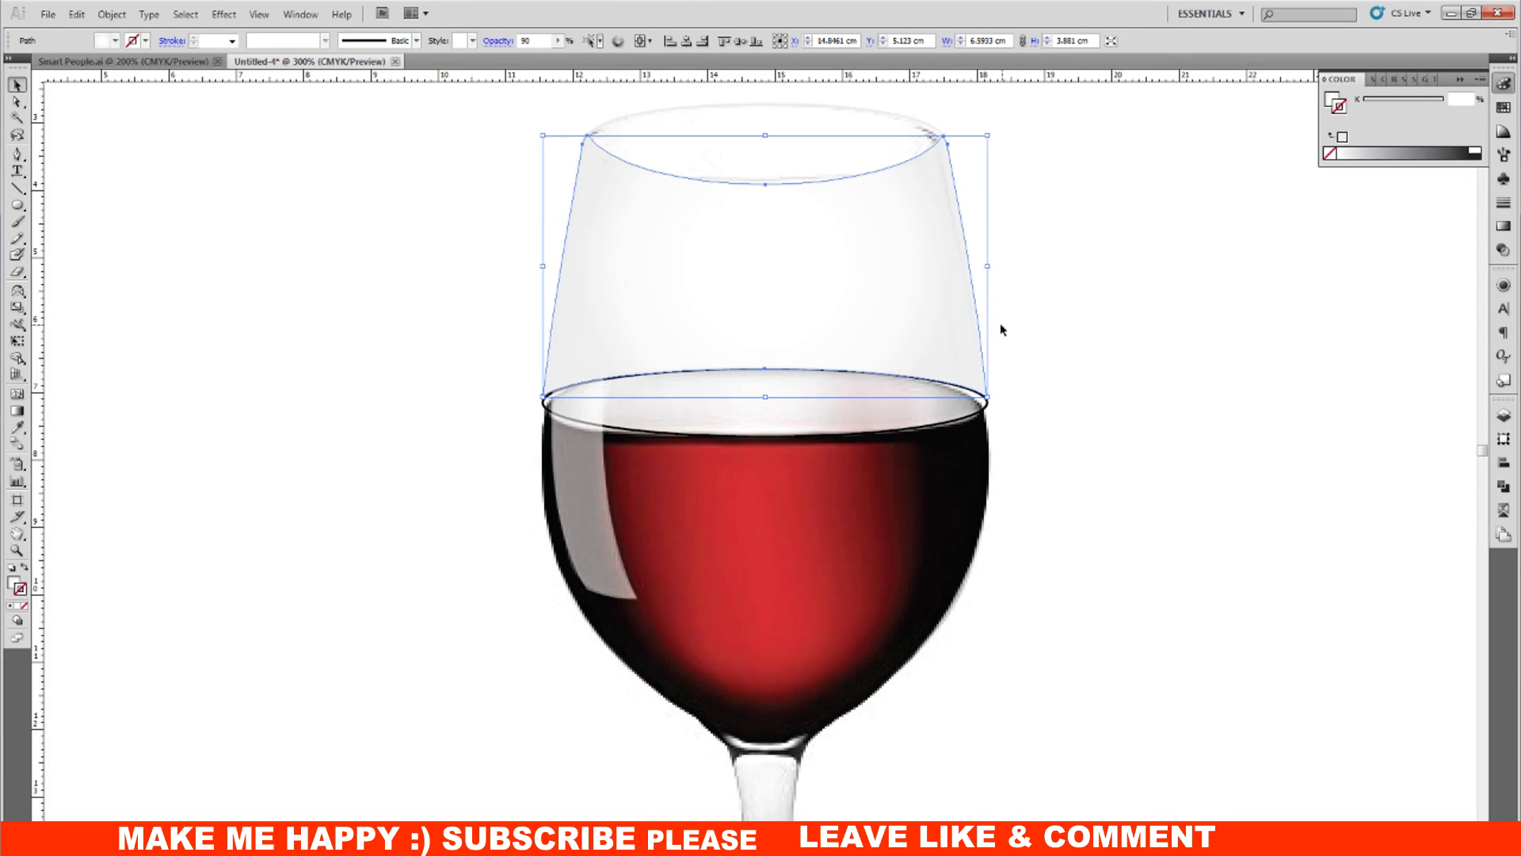
{"action": "left_click", "coordinate": [762, 137]}
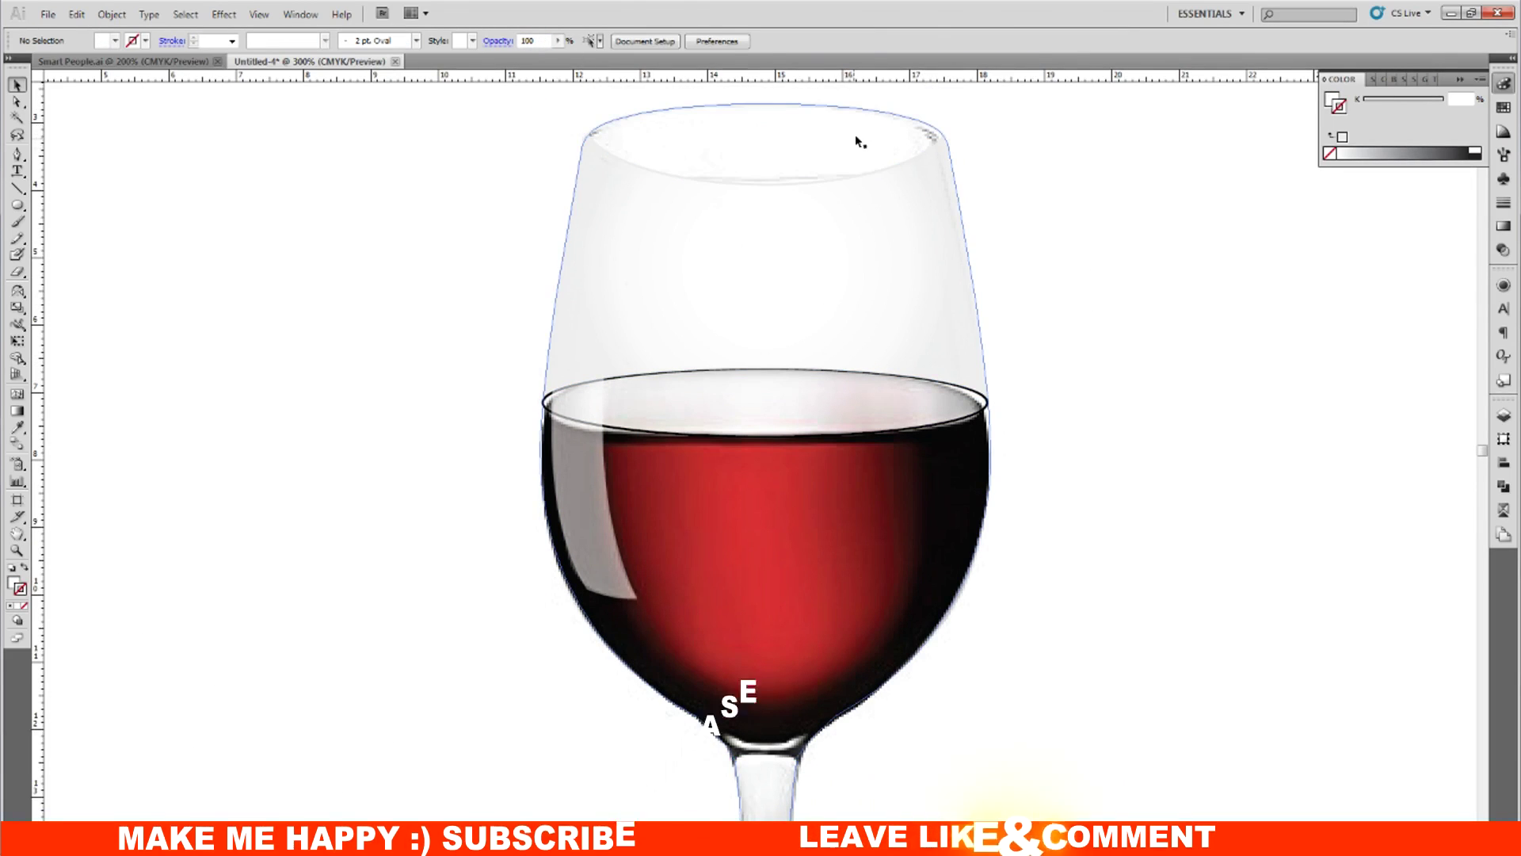
{"action": "left_click", "coordinate": [796, 184]}
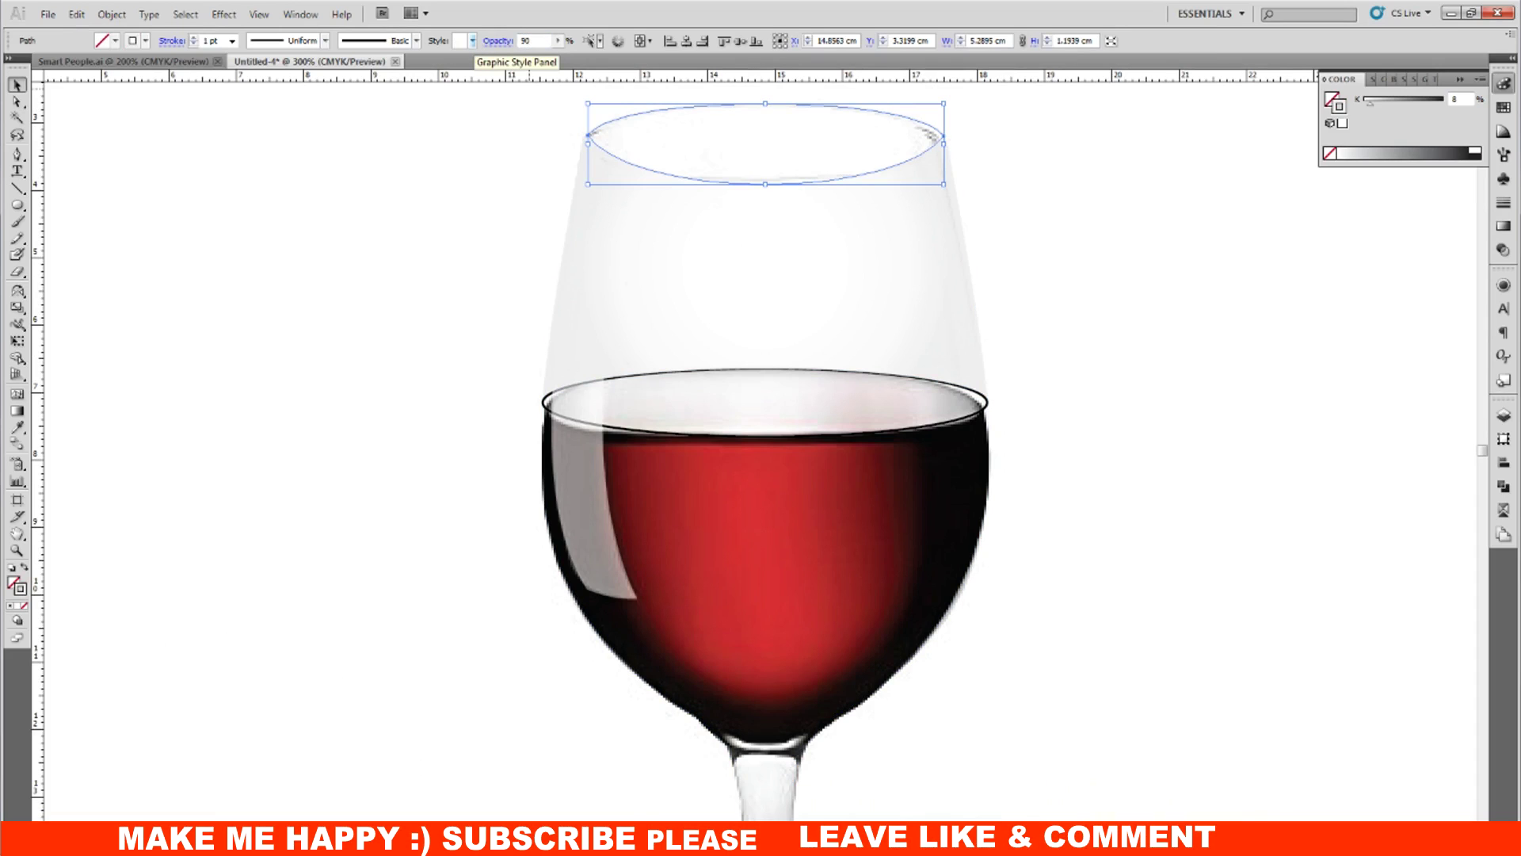
{"action": "left_click", "coordinate": [1277, 440]}
Step: Draw a curved Pen path forming a ring where the bowl meets the stem
{"action": "scroll", "coordinate": [1277, 440], "scroll_direction": "down", "scroll_amount": 3}
{"action": "scroll", "coordinate": [1277, 441], "scroll_direction": "down", "scroll_amount": 7}
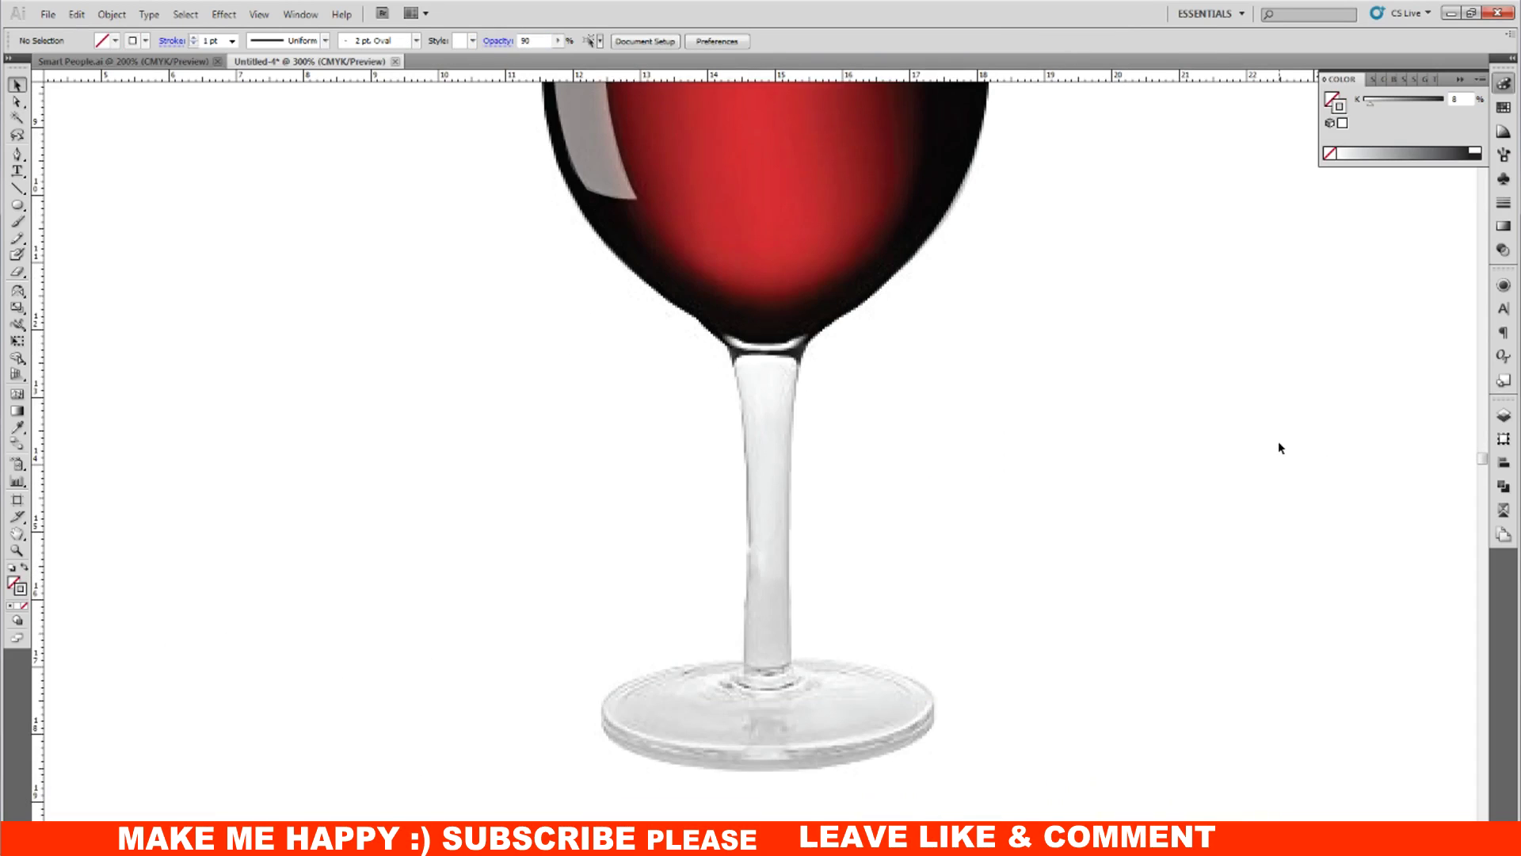
{"action": "scroll", "coordinate": [1277, 444], "scroll_direction": "up", "scroll_amount": 2}
{"action": "scroll", "coordinate": [1277, 443], "scroll_direction": "down", "scroll_amount": 2}
{"action": "key", "text": "ctrl+plus"}
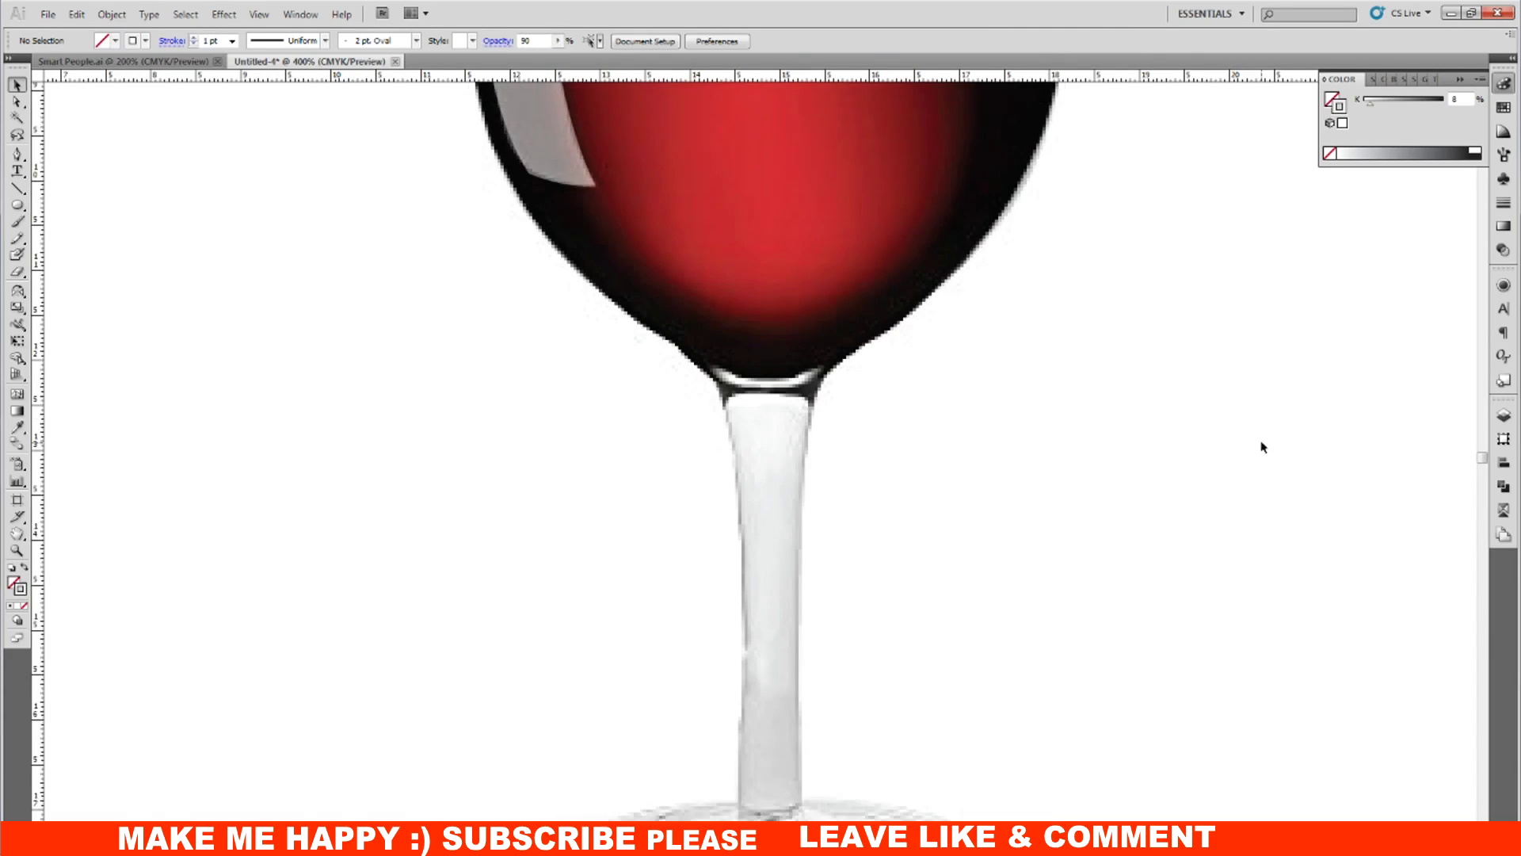
{"action": "left_click", "coordinate": [17, 153]}
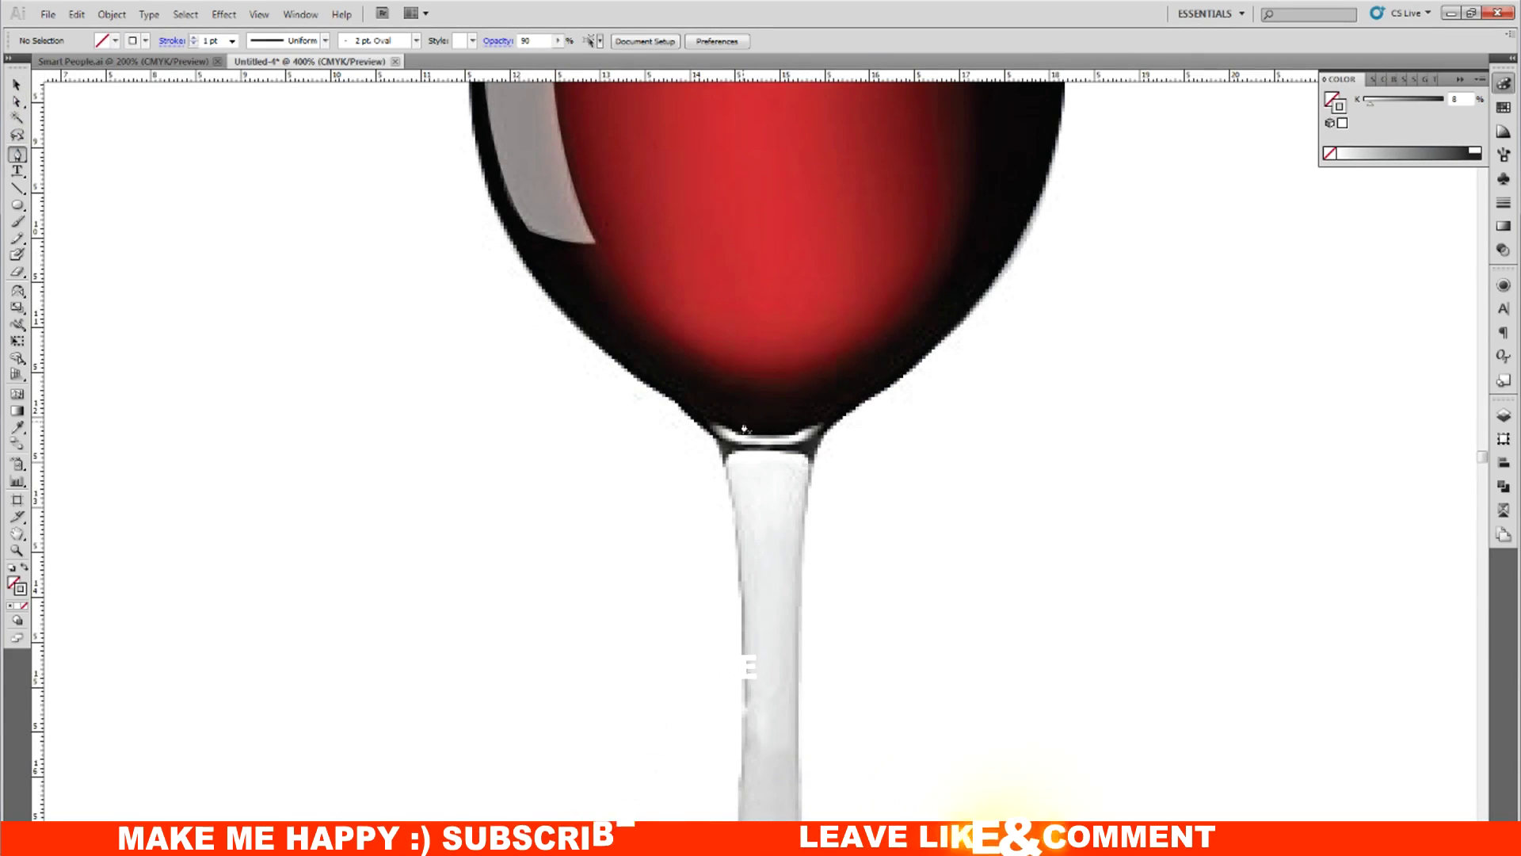
{"action": "left_click", "coordinate": [718, 428]}
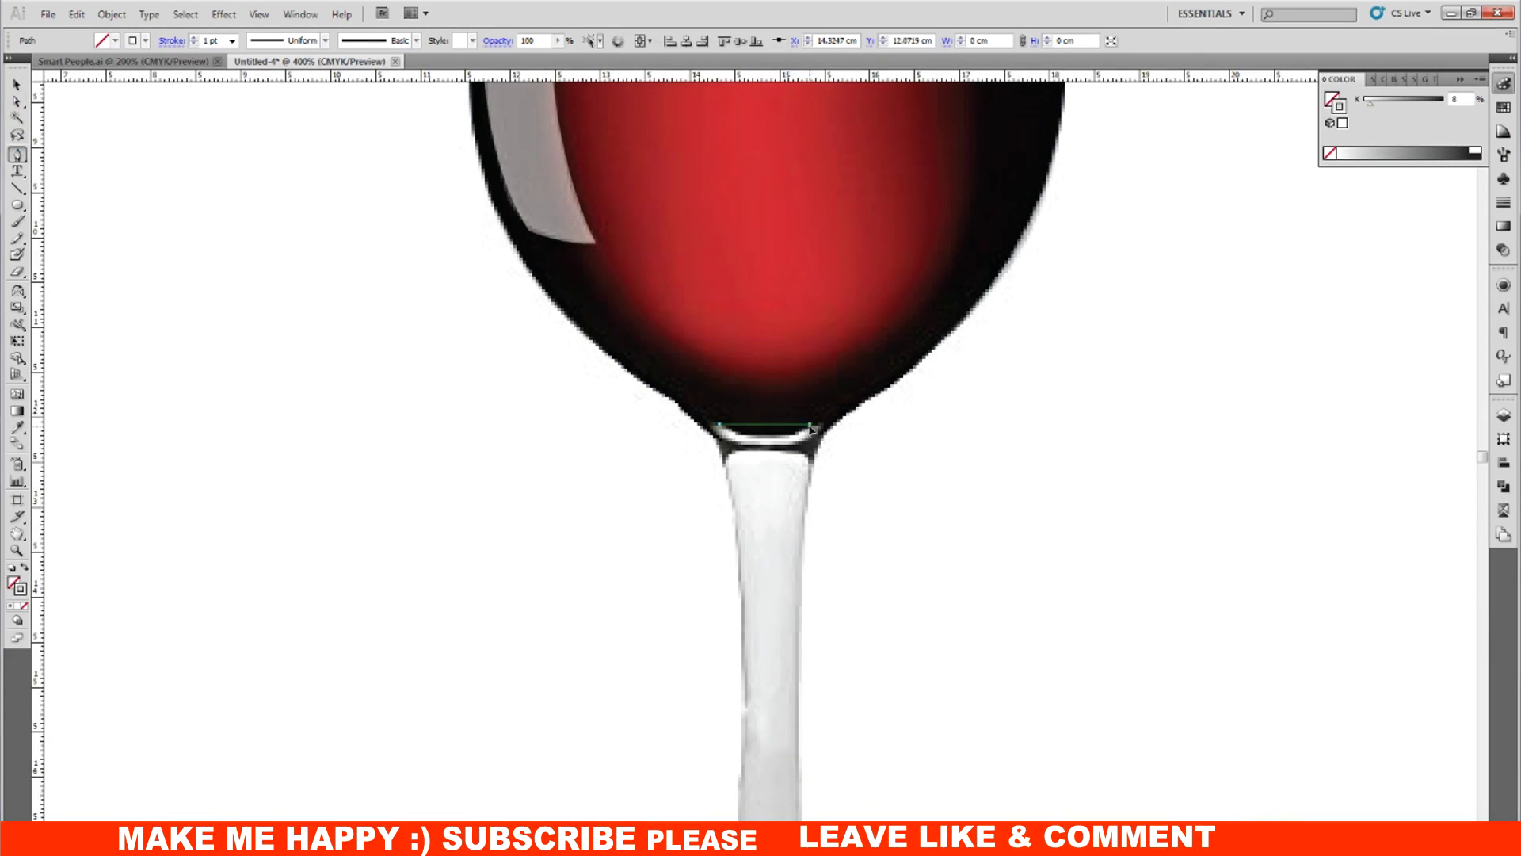
{"action": "left_click_drag", "start_coordinate": [848, 400], "coordinate": [810, 428]}
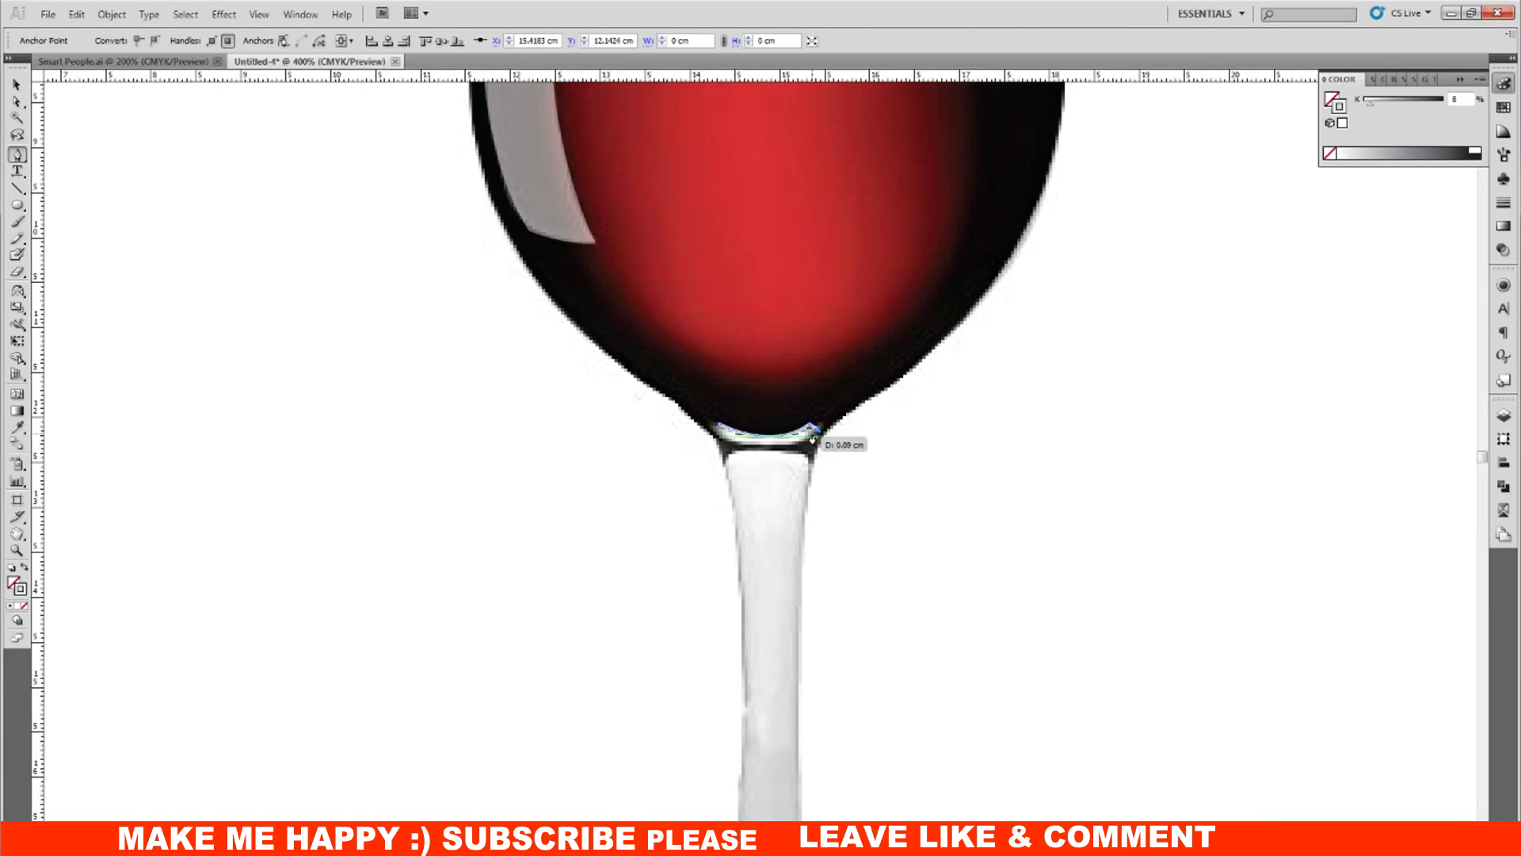
{"action": "left_click_drag", "start_coordinate": [812, 436], "coordinate": [803, 445]}
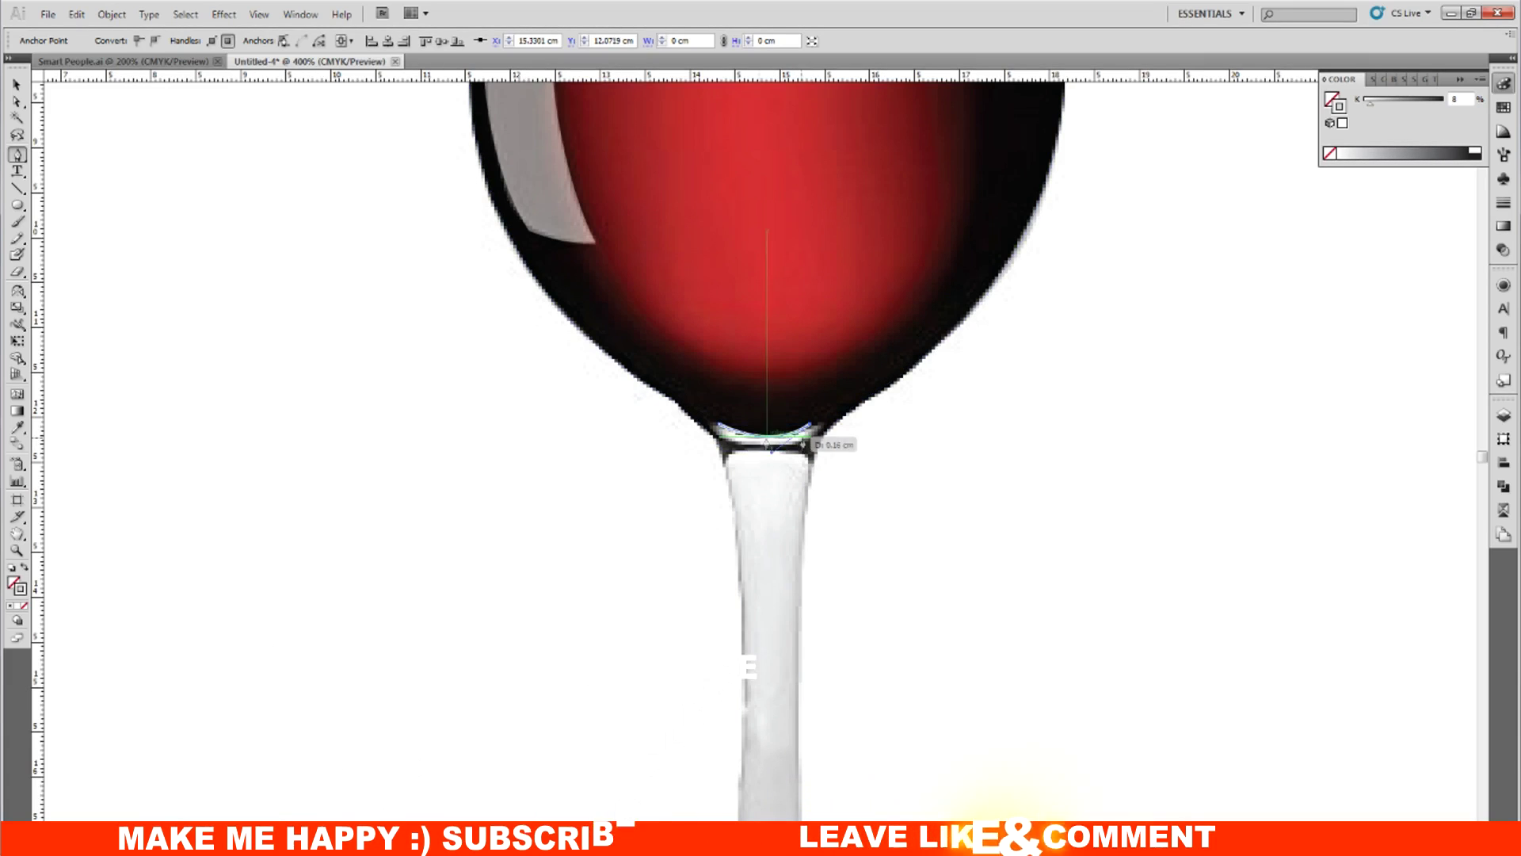
{"action": "left_click_drag", "start_coordinate": [802, 445], "coordinate": [720, 430]}
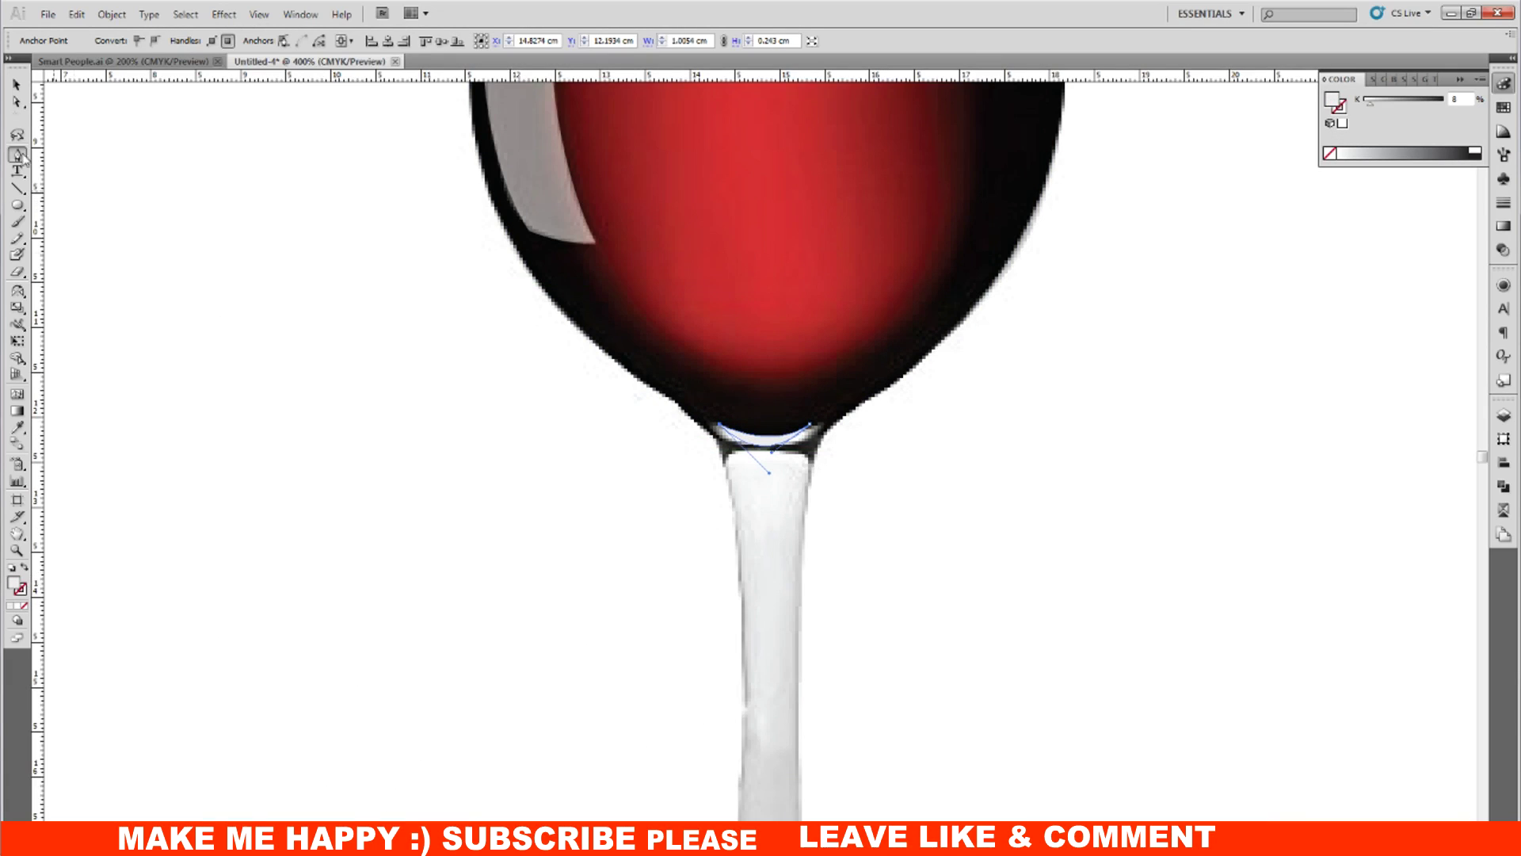
{"action": "left_click_drag", "start_coordinate": [810, 428], "coordinate": [816, 428]}
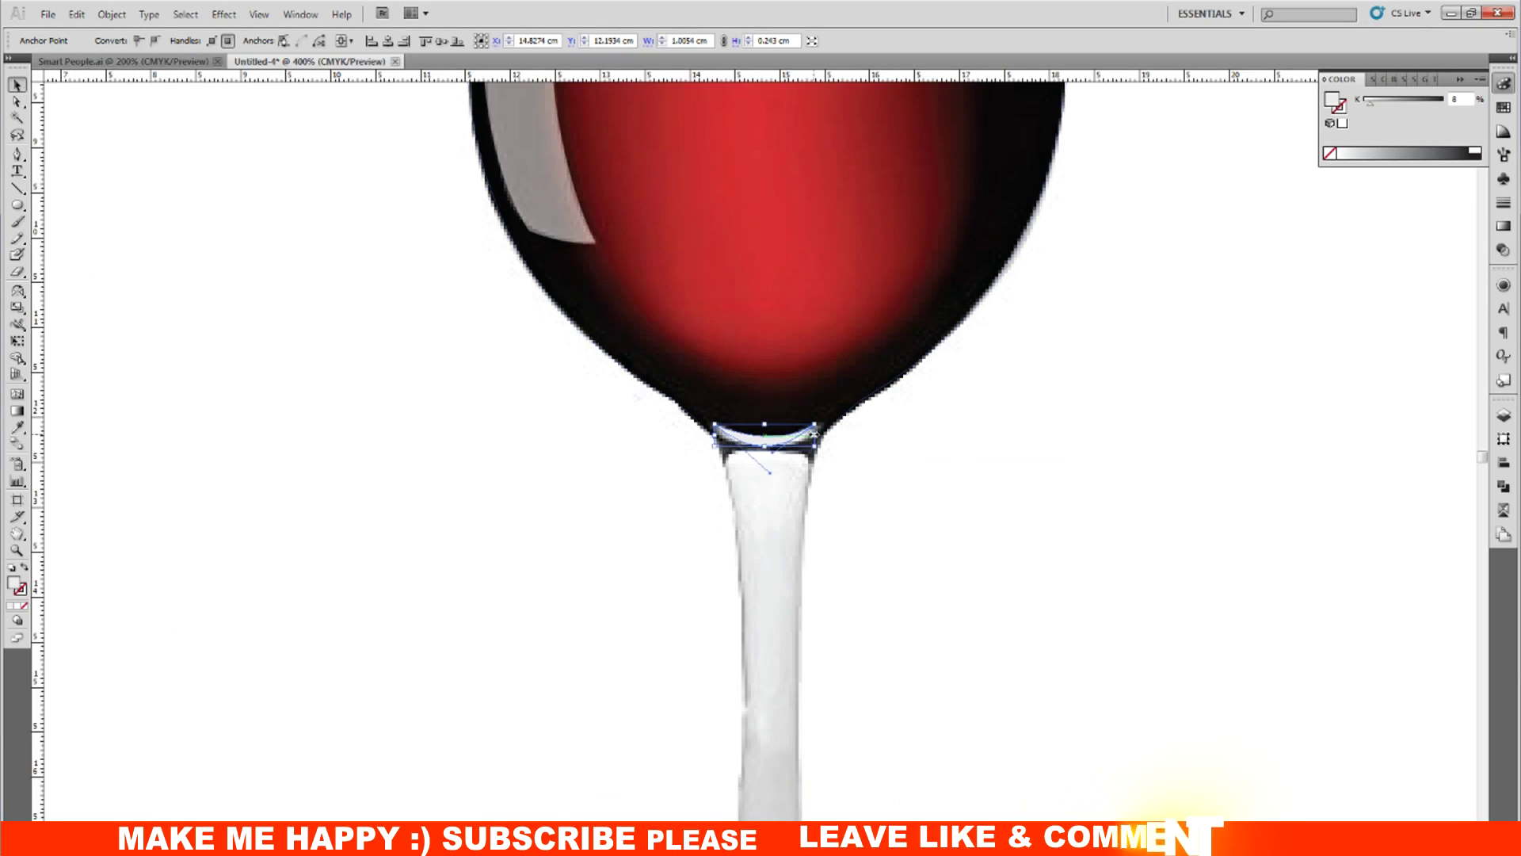
{"action": "left_click", "coordinate": [945, 480]}
Step: Eyedropper styling onto the stem-top ring so the junction sits at 50% opacity
{"action": "left_click", "coordinate": [791, 441]}
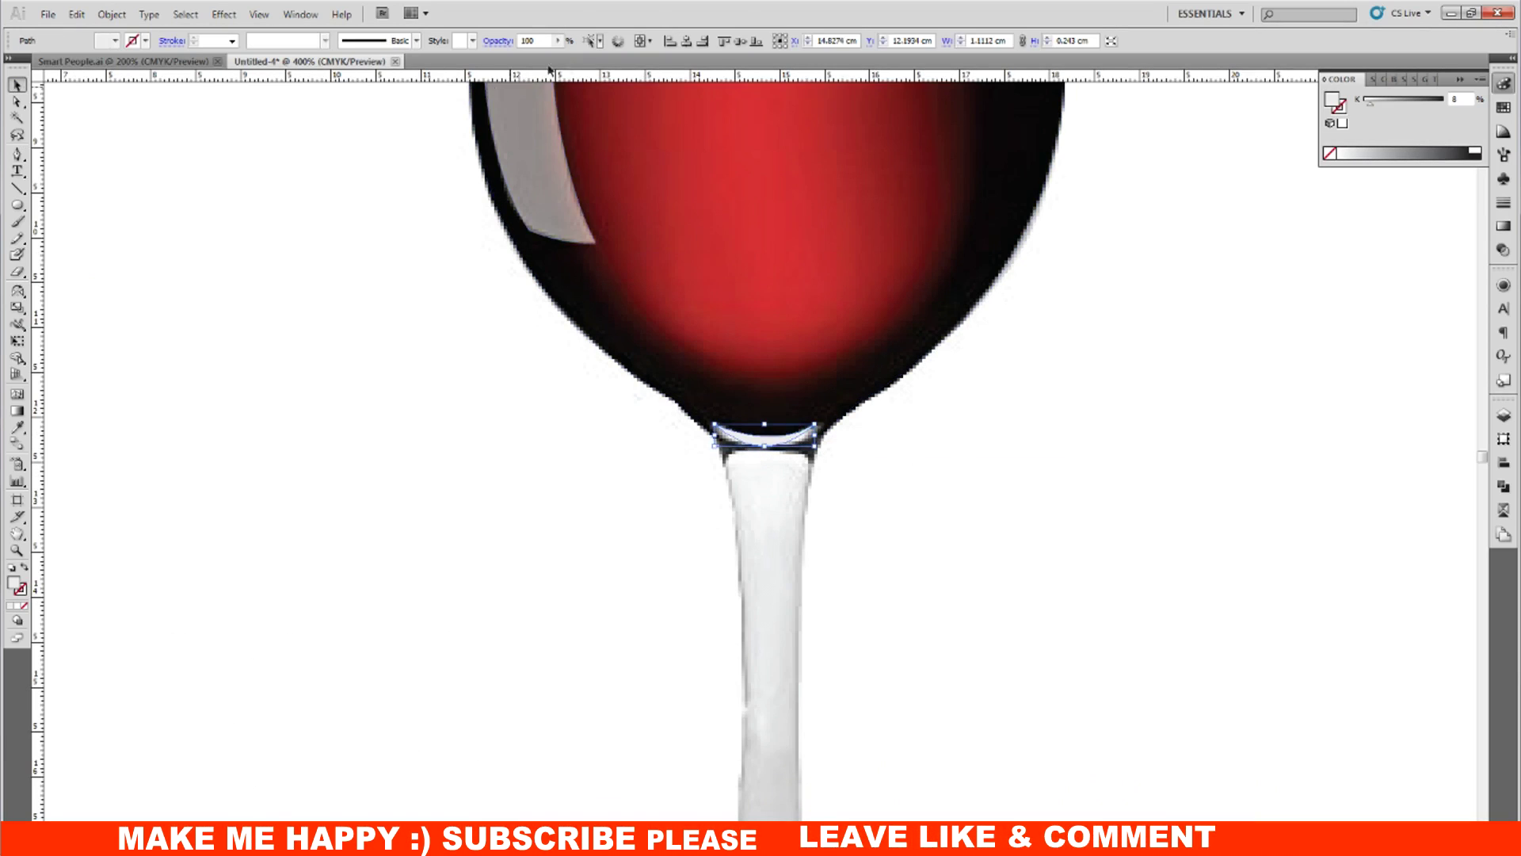
{"action": "left_click", "coordinate": [16, 432]}
{"action": "scroll", "coordinate": [908, 577], "scroll_direction": "down", "scroll_amount": 5}
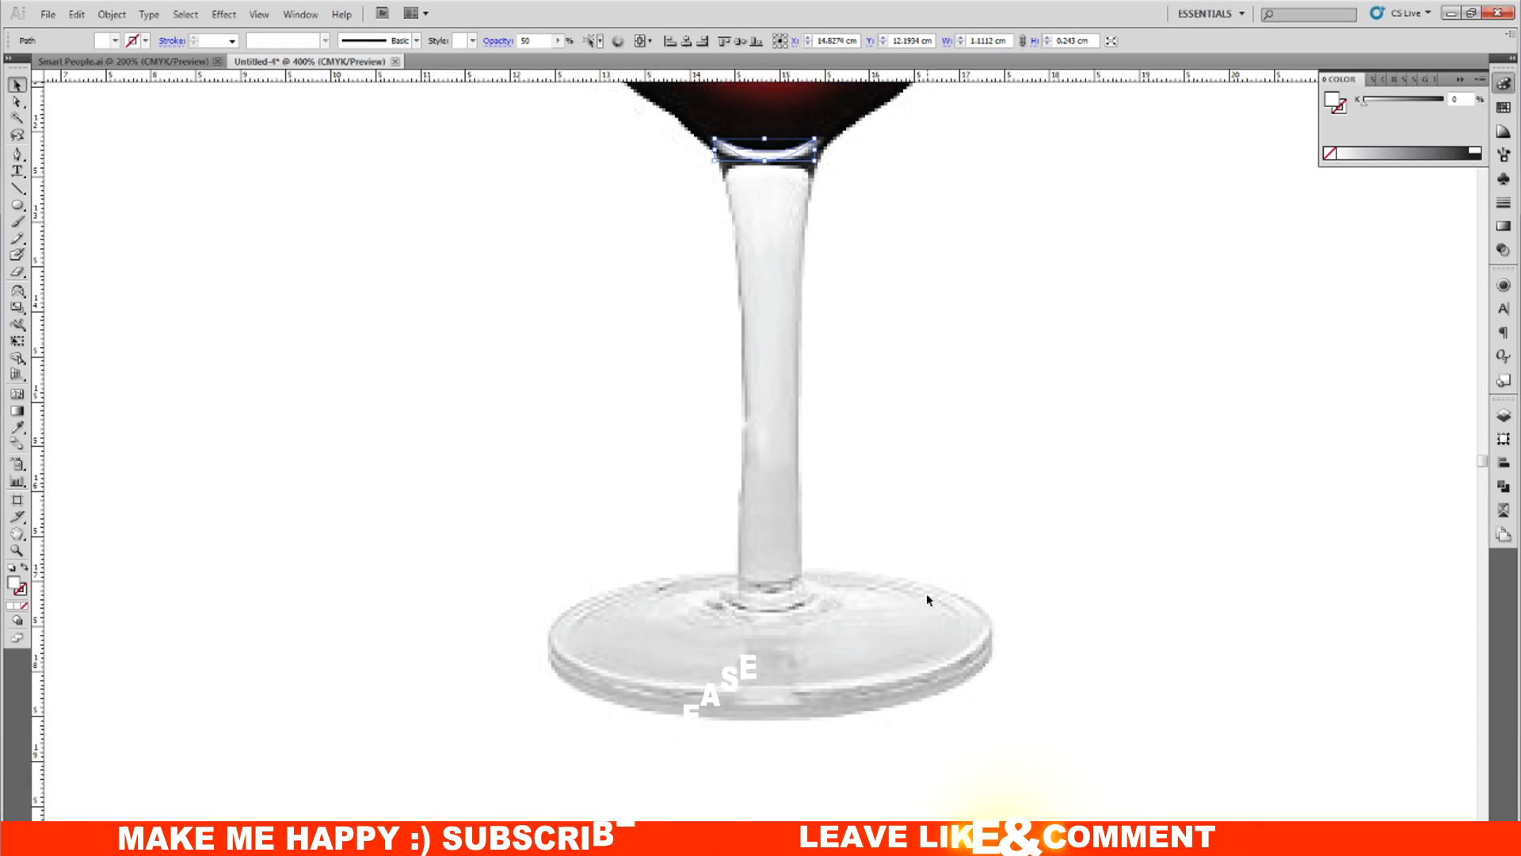
{"action": "left_click", "coordinate": [799, 299]}
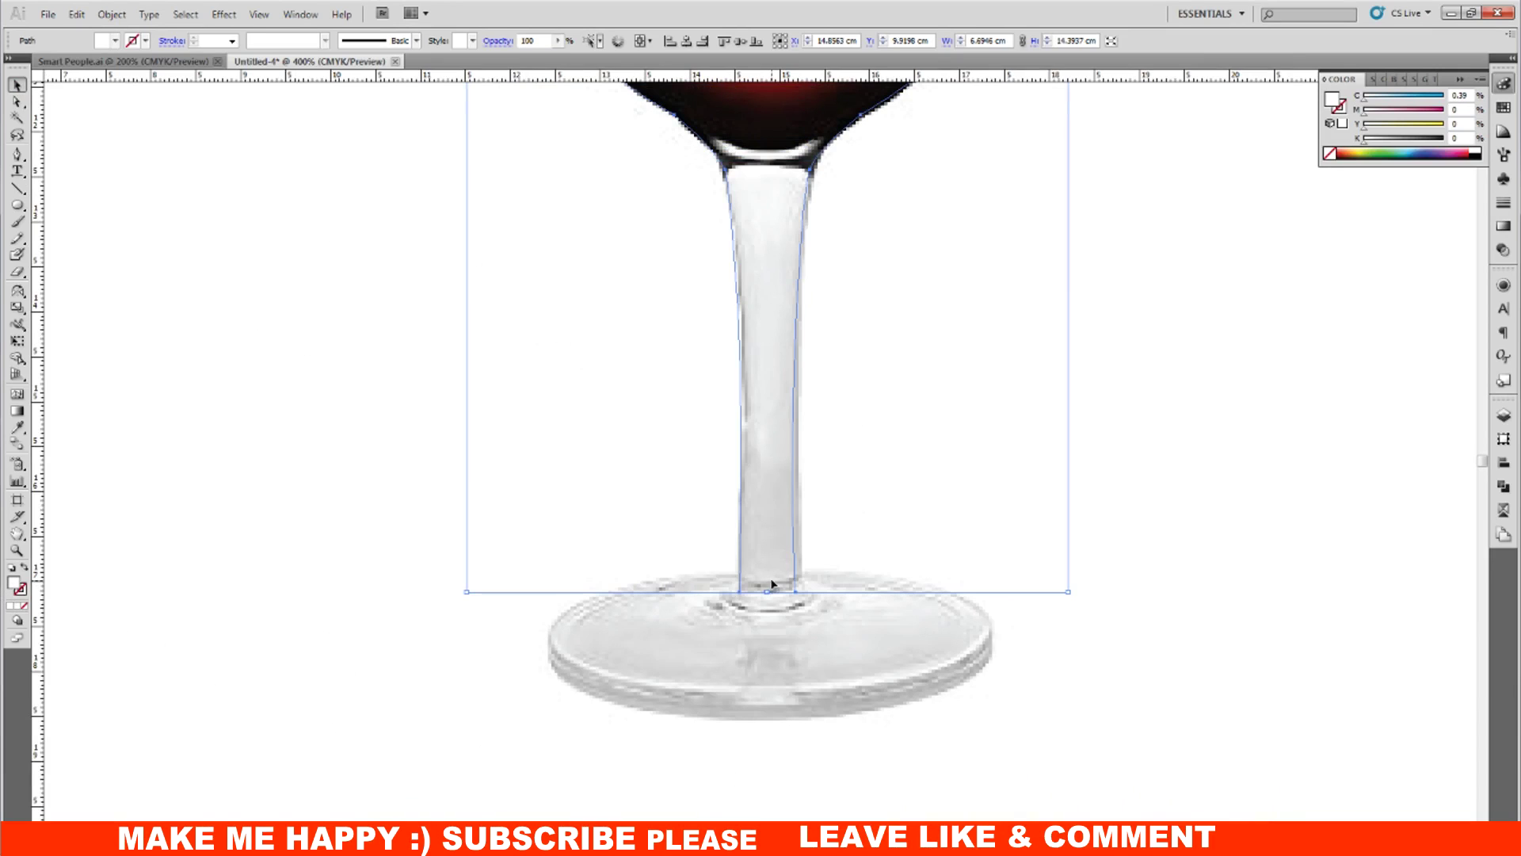
{"action": "left_click", "coordinate": [664, 542]}
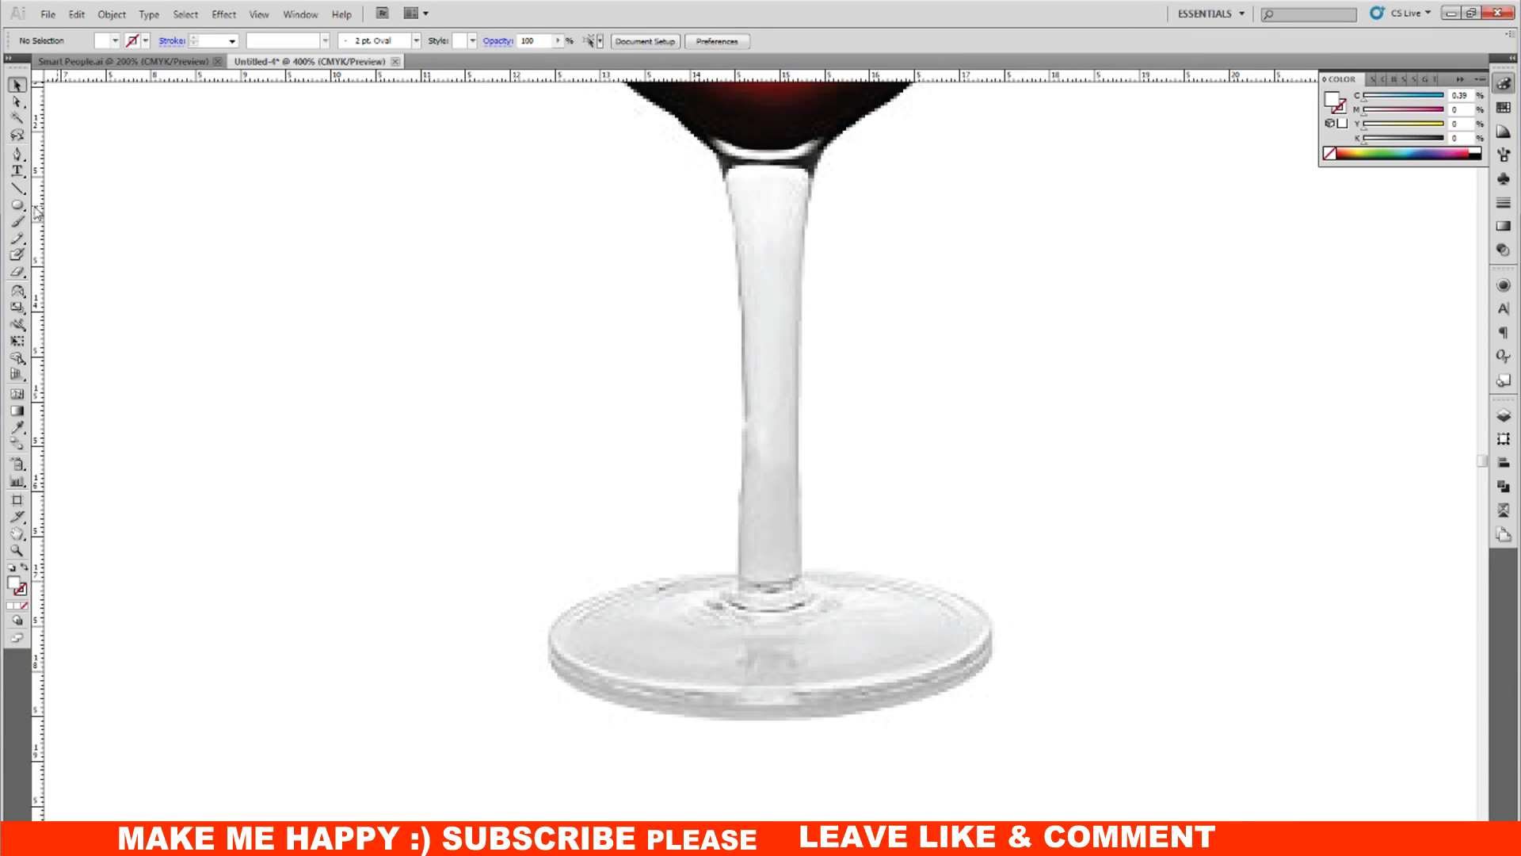
Step: Draw an ellipse over the glass foot filled with grey sampled from the photo
{"action": "mouse_move", "coordinate": [553, 569]}
{"action": "left_mouse_down"}
{"action": "mouse_move", "coordinate": [681, 623]}
{"action": "mouse_move", "coordinate": [988, 693]}
{"action": "left_mouse_up"}
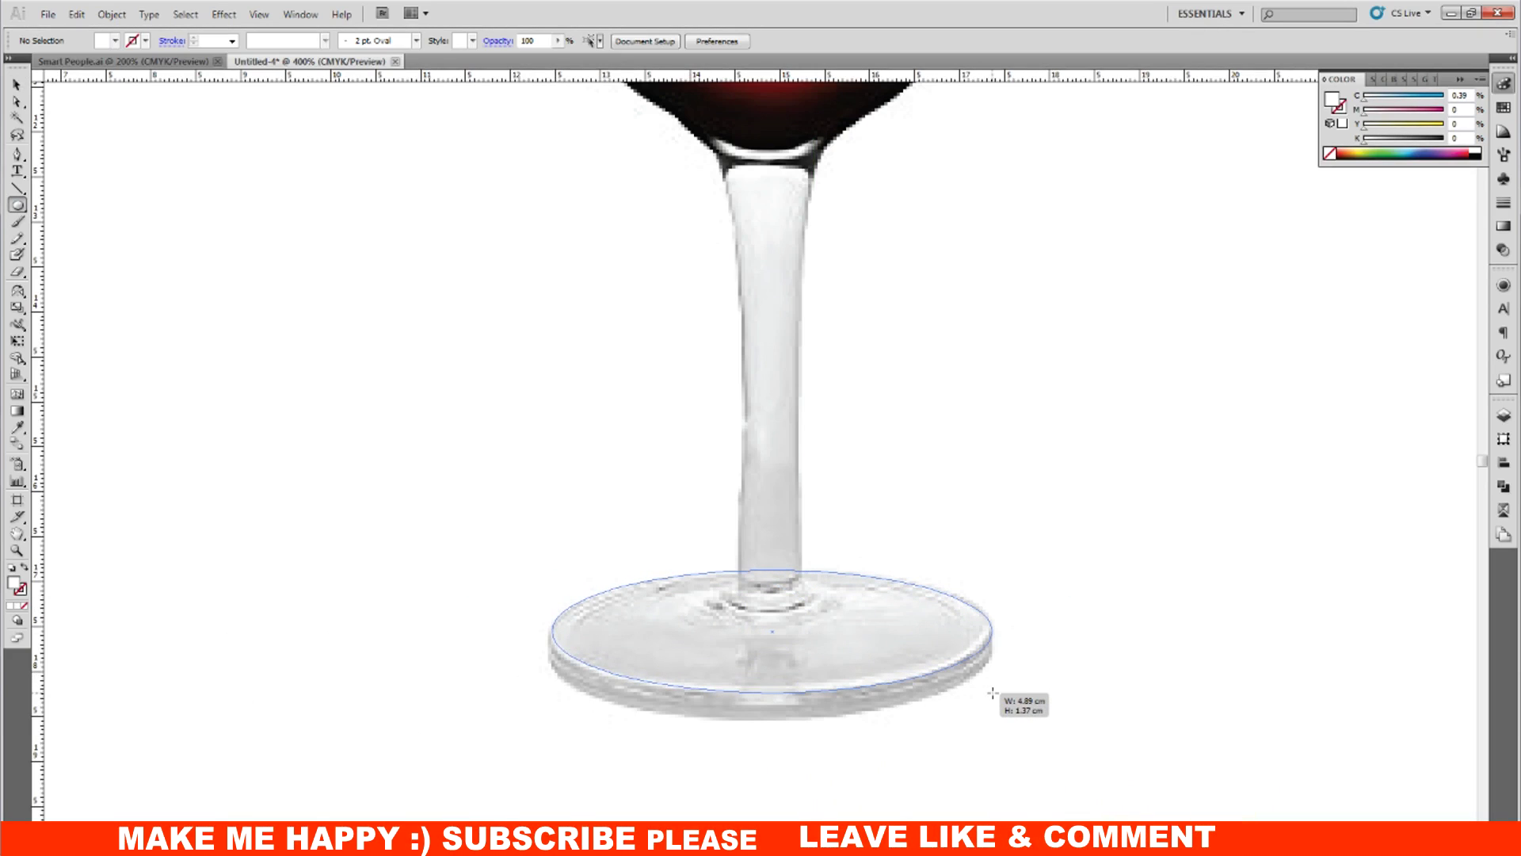
{"action": "left_click_drag", "start_coordinate": [993, 694], "coordinate": [979, 691]}
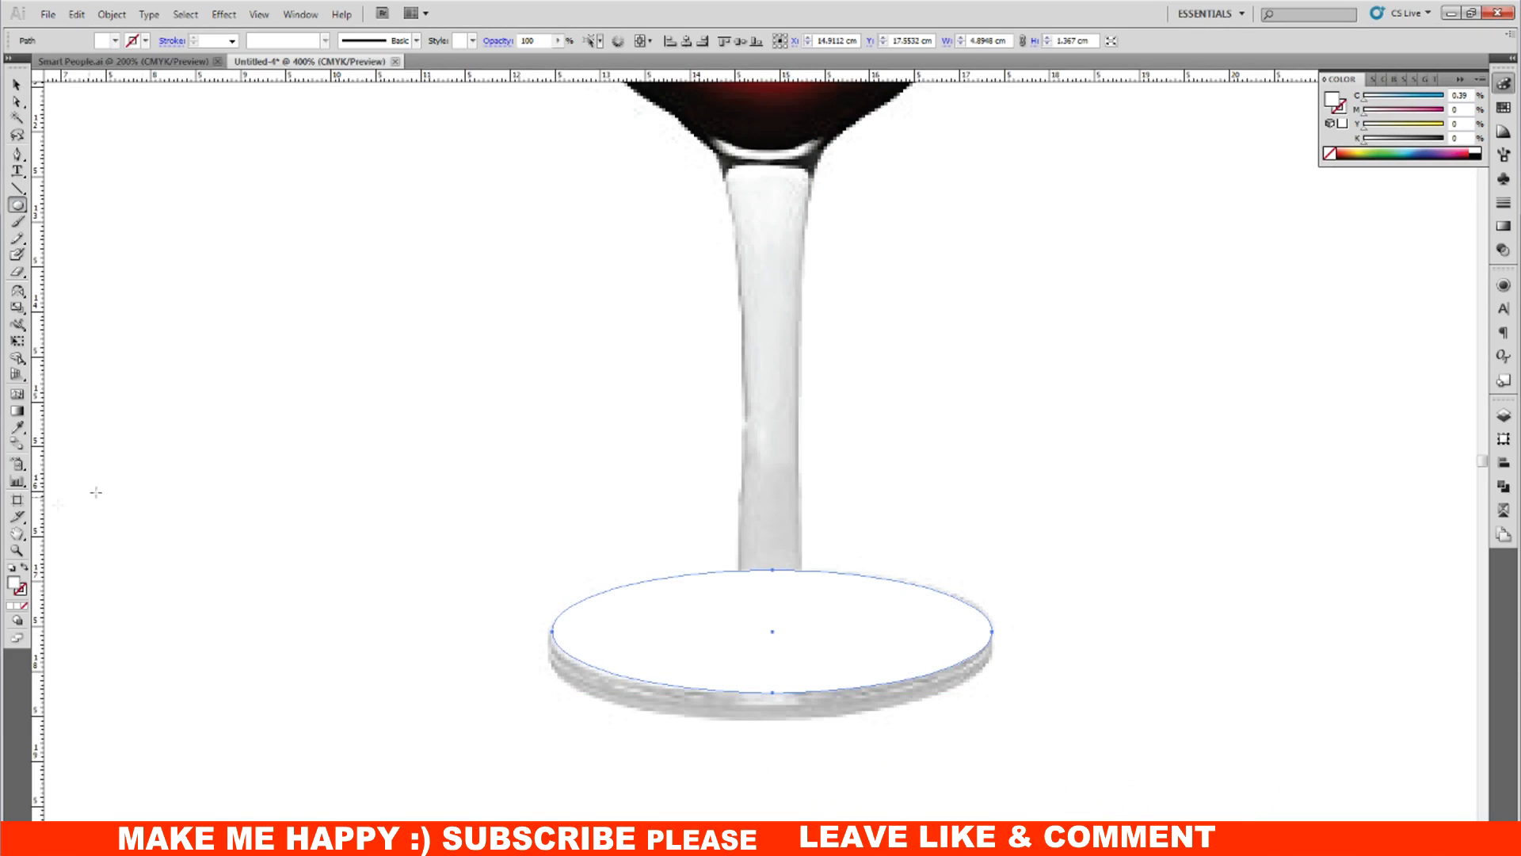
{"action": "left_click", "coordinate": [718, 706]}
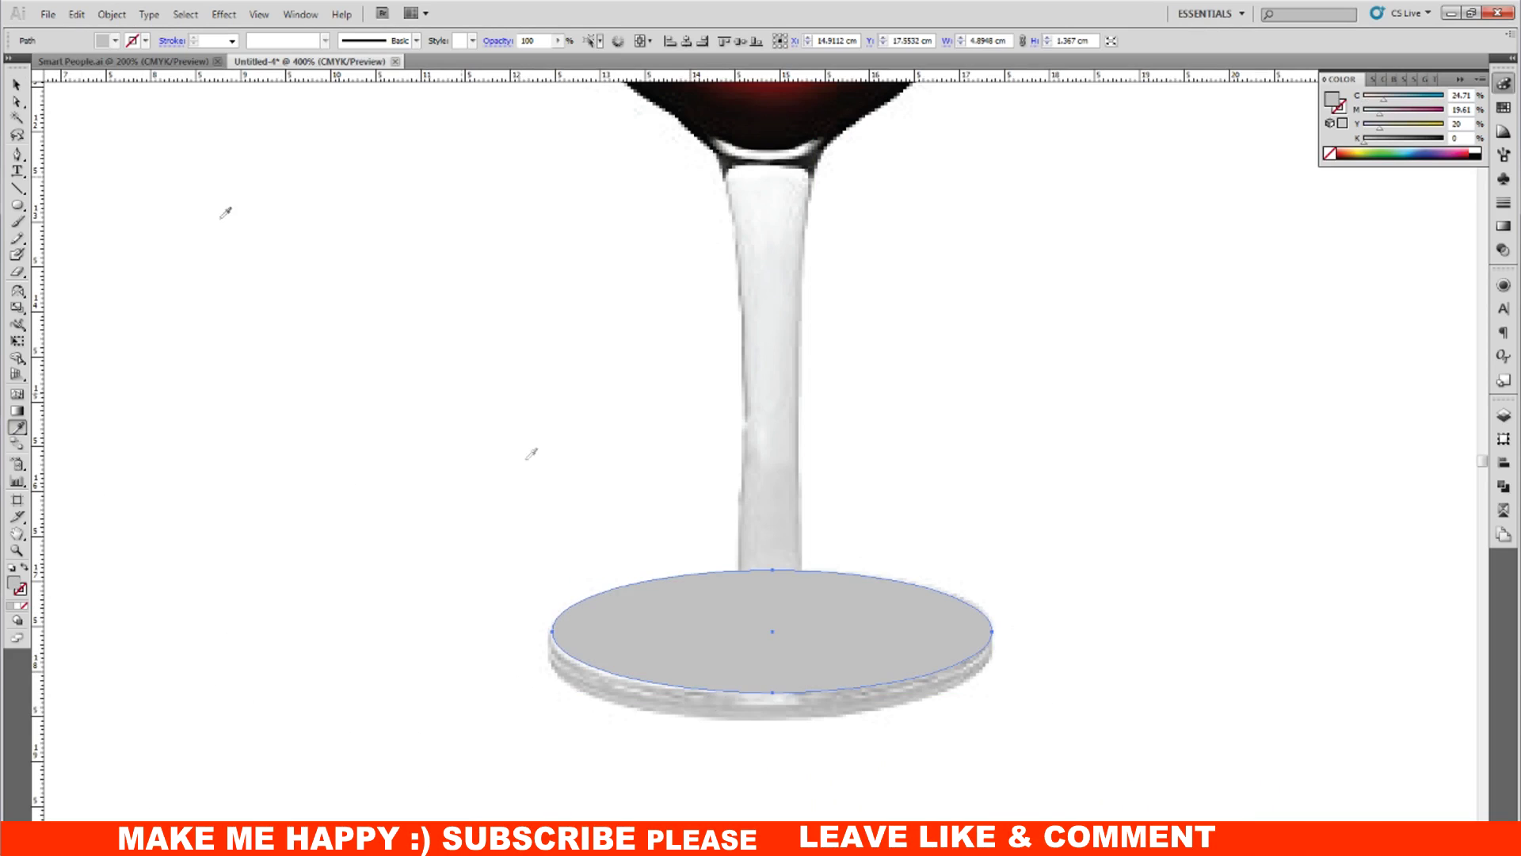
{"action": "left_click", "coordinate": [17, 86]}
{"action": "key", "text": "ctrl+minus"}
{"action": "key", "text": "ctrl+minus"}
{"action": "key", "text": "ctrl+minus"}
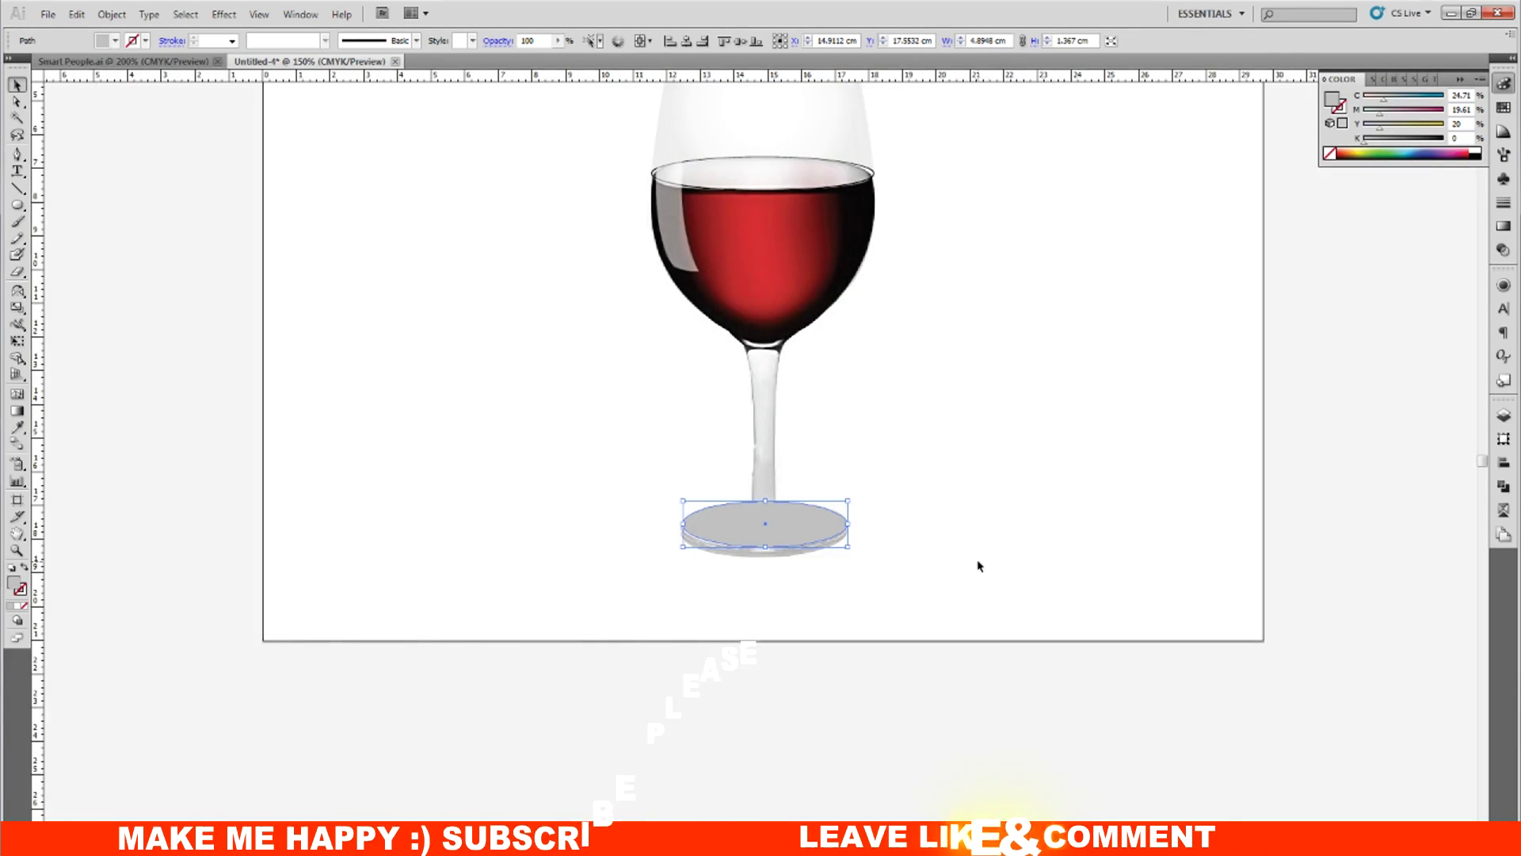
{"action": "key", "text": "ctrl+plus"}
{"action": "key", "text": "ctrl+plus"}
{"action": "key", "text": "ctrl+plus"}
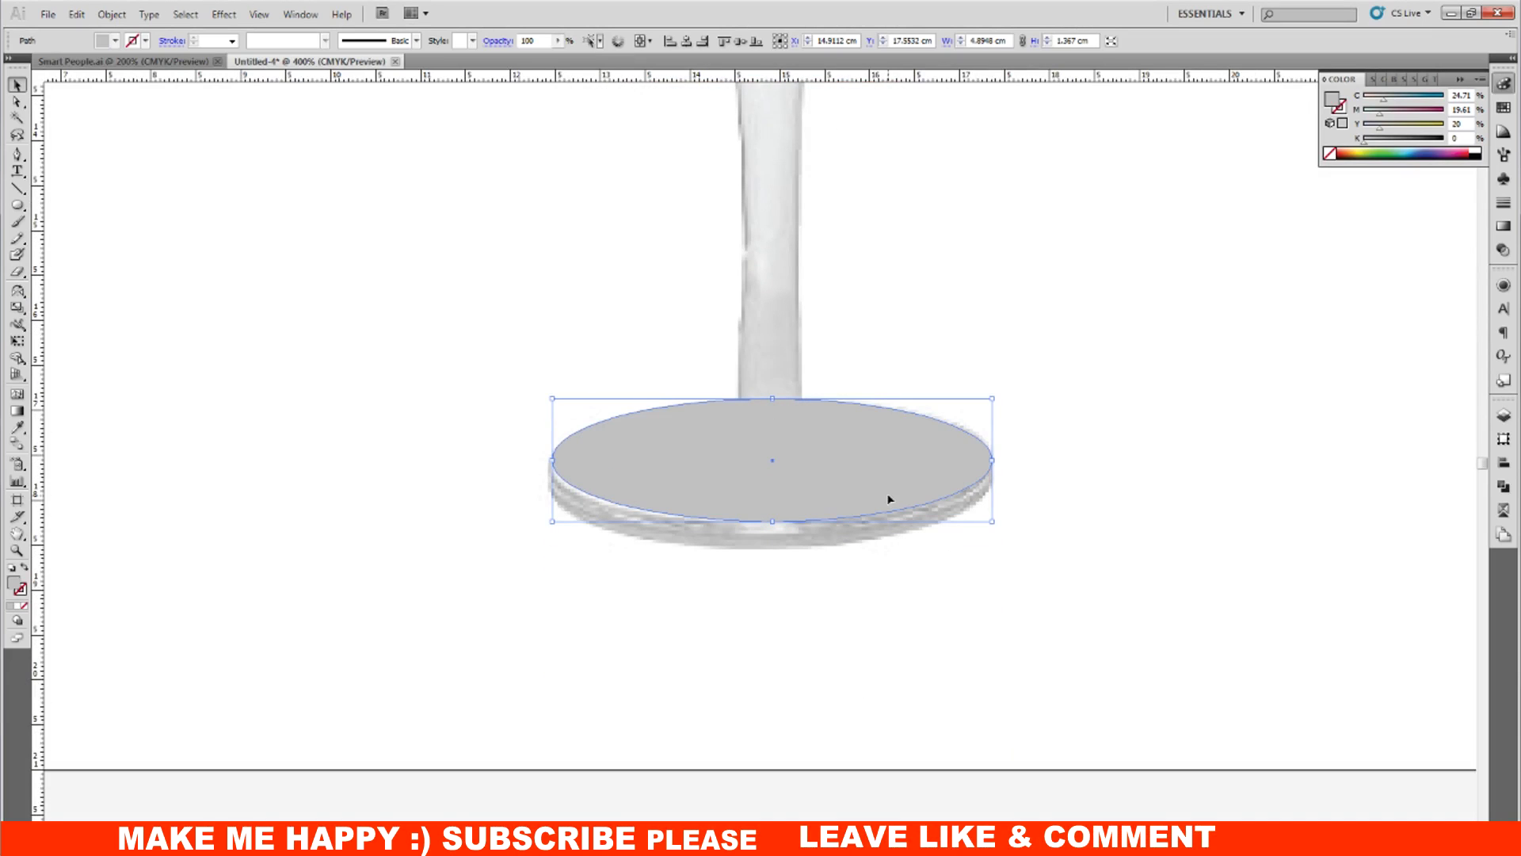
Step: Copy and Paste in Place the grey ellipse, stretching the copy down to thicken the foot
{"action": "left_click", "coordinate": [77, 14]}
{"action": "left_click", "coordinate": [115, 91]}
{"action": "left_click", "coordinate": [112, 14]}
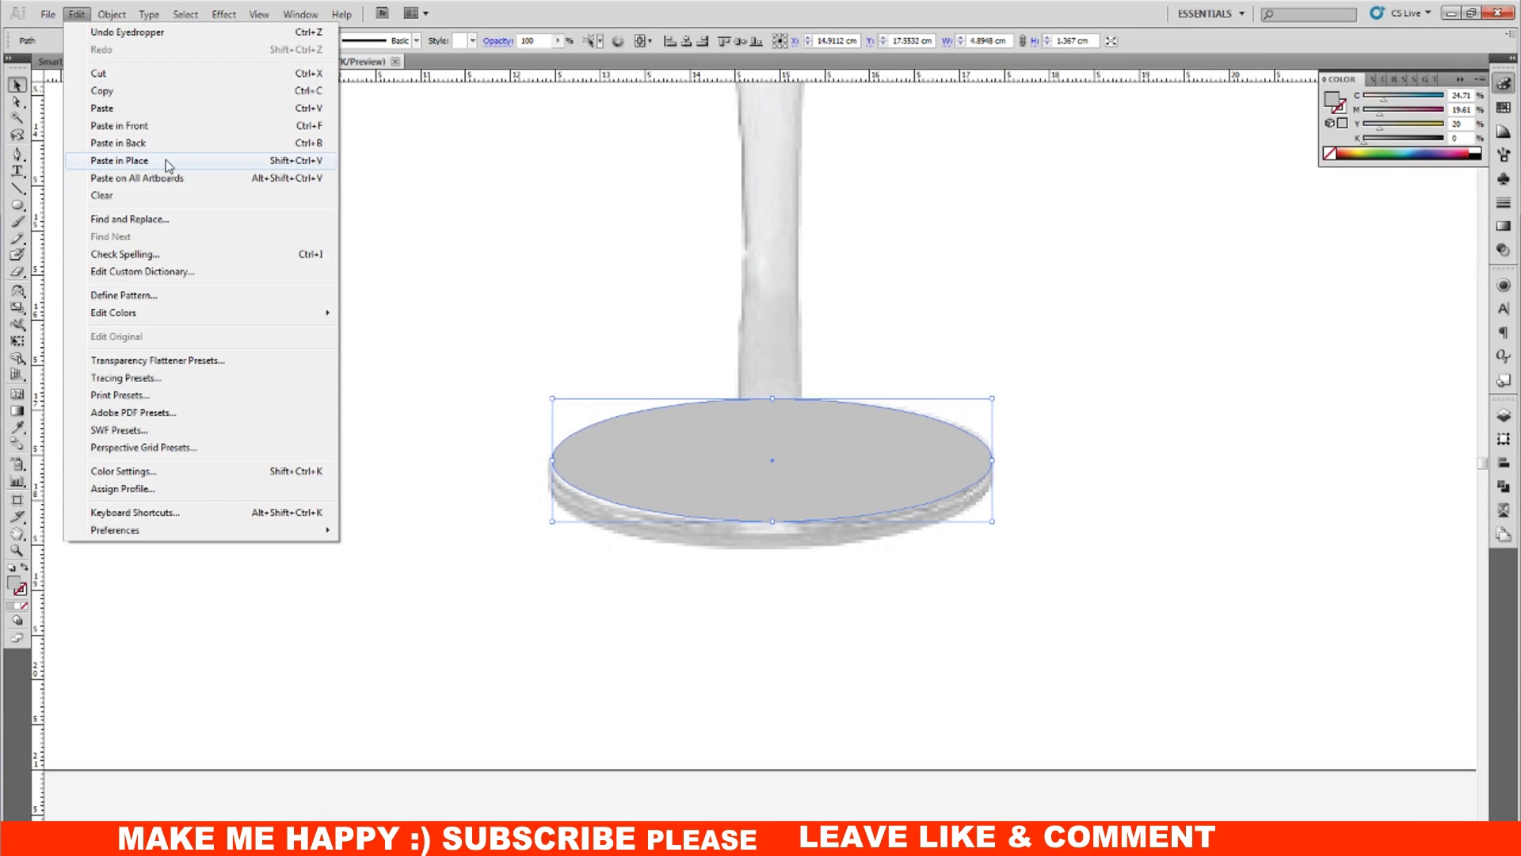
{"action": "left_click", "coordinate": [258, 160]}
{"action": "left_click_drag", "start_coordinate": [772, 521], "coordinate": [774, 549]}
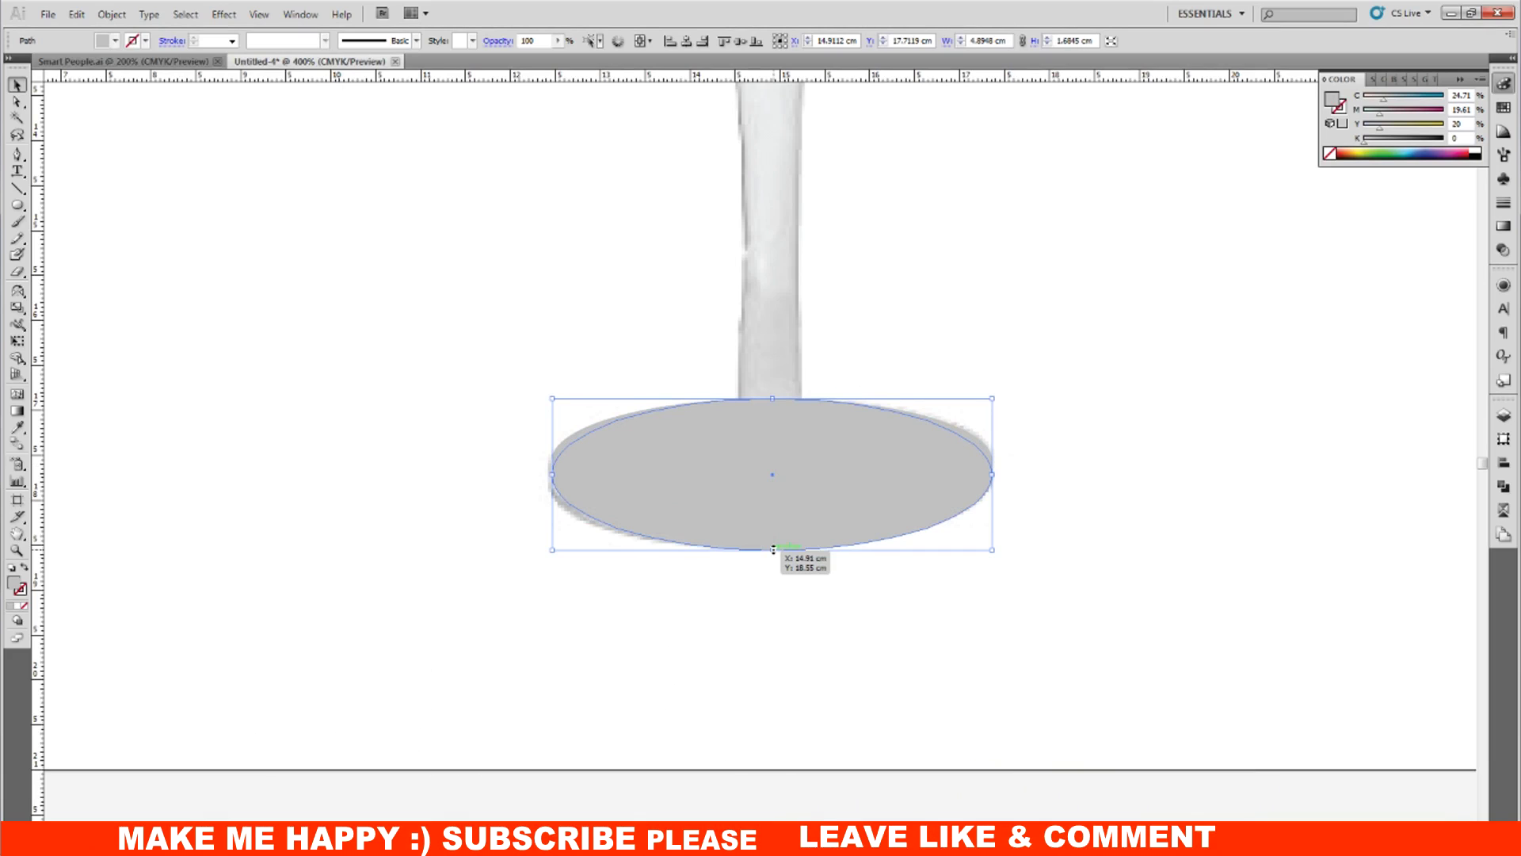
{"action": "key", "text": "ctrl+minus"}
{"action": "key", "text": "ctrl+minus"}
{"action": "key", "text": "ctrl+minus"}
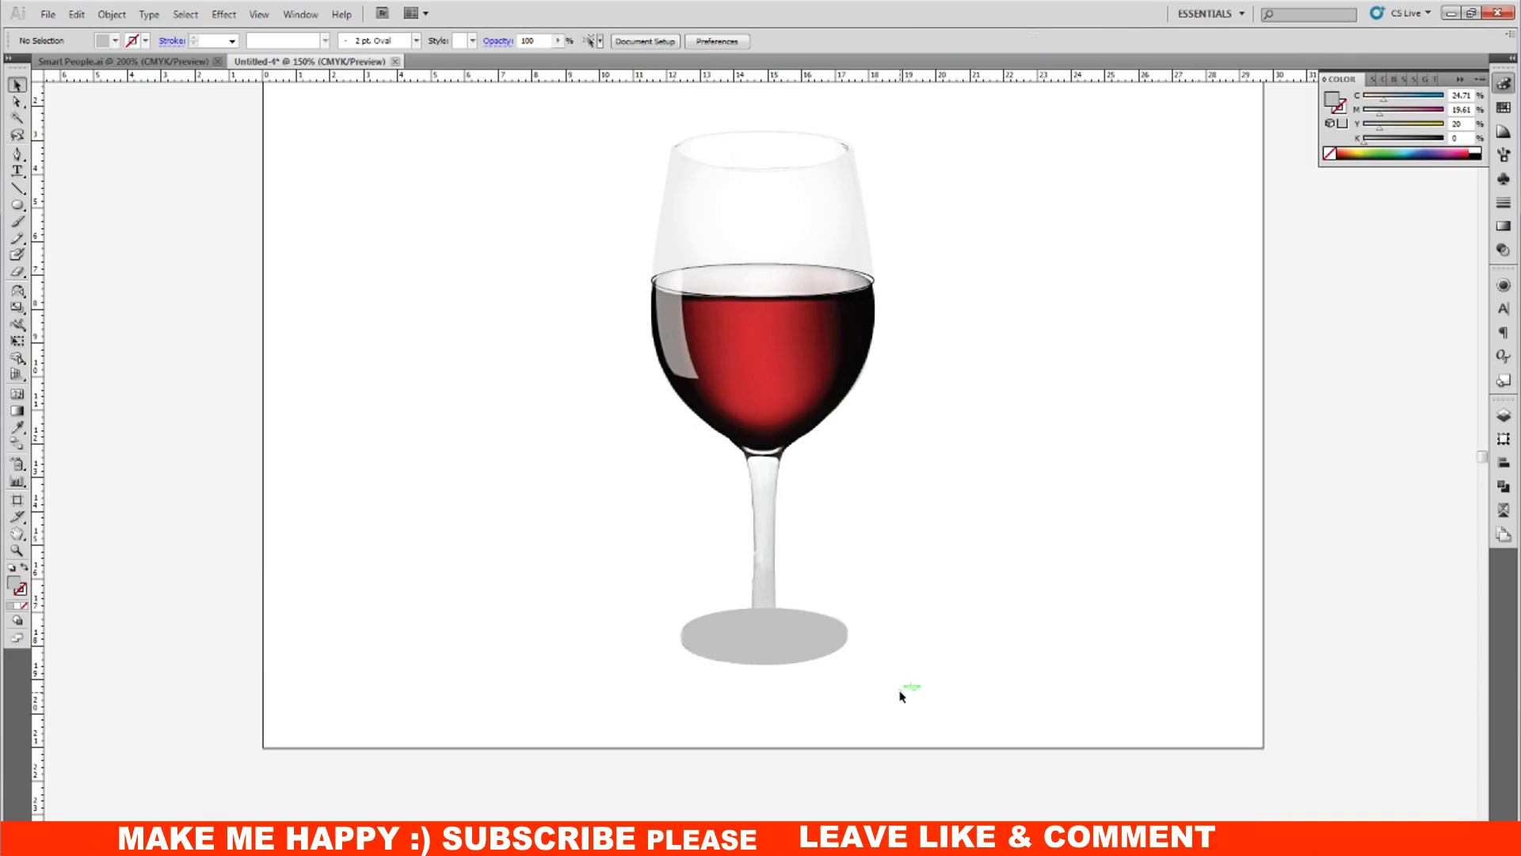
{"action": "left_click_drag", "start_coordinate": [907, 689], "coordinate": [665, 173]}
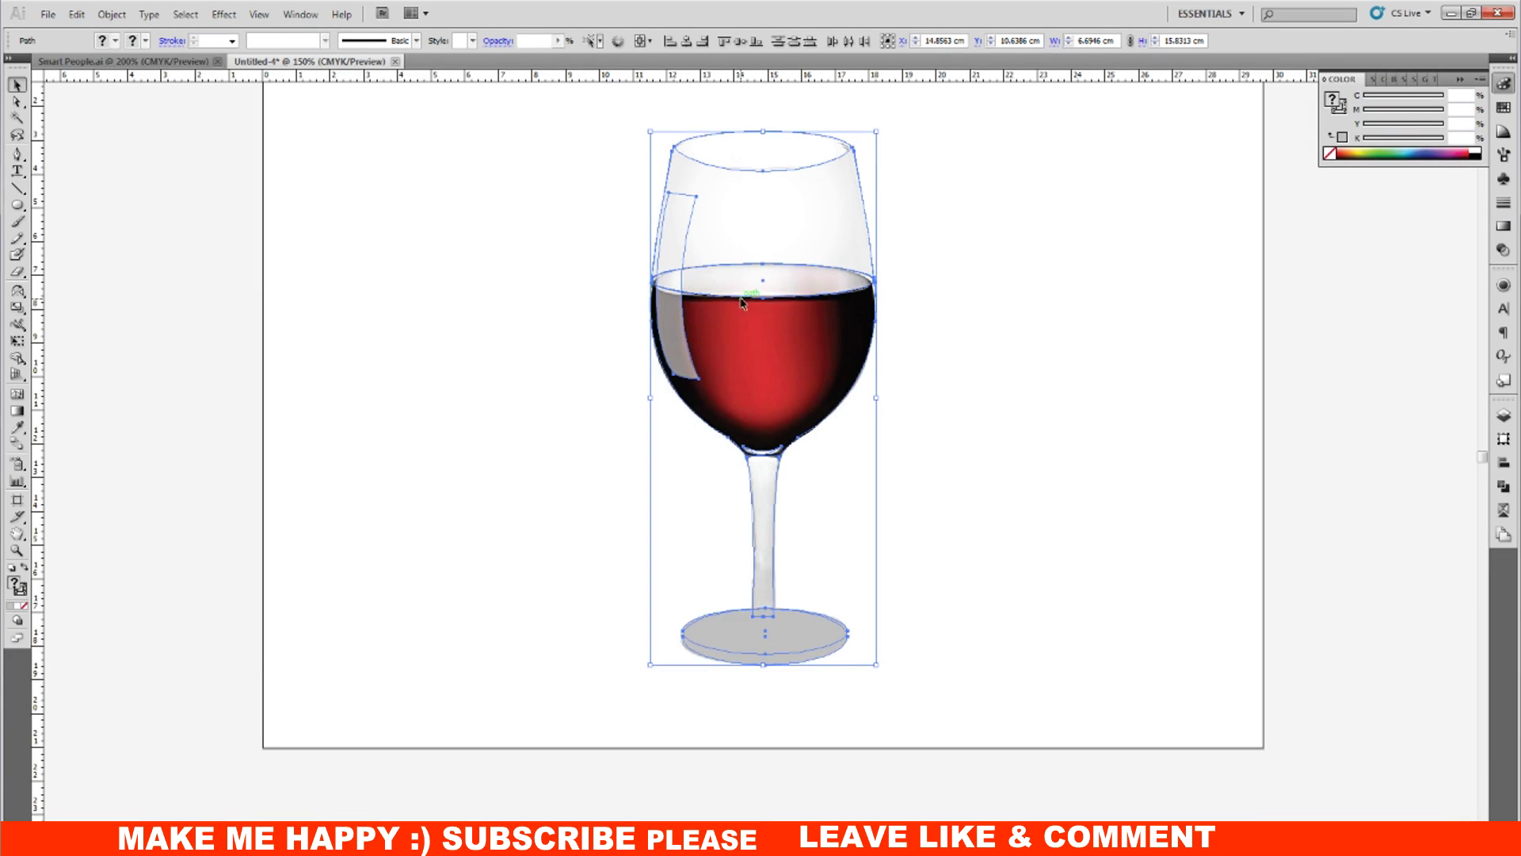
Step: Move the vector glass right of the photo and delete a stray shape
{"action": "left_click_drag", "start_coordinate": [741, 302], "coordinate": [1033, 306]}
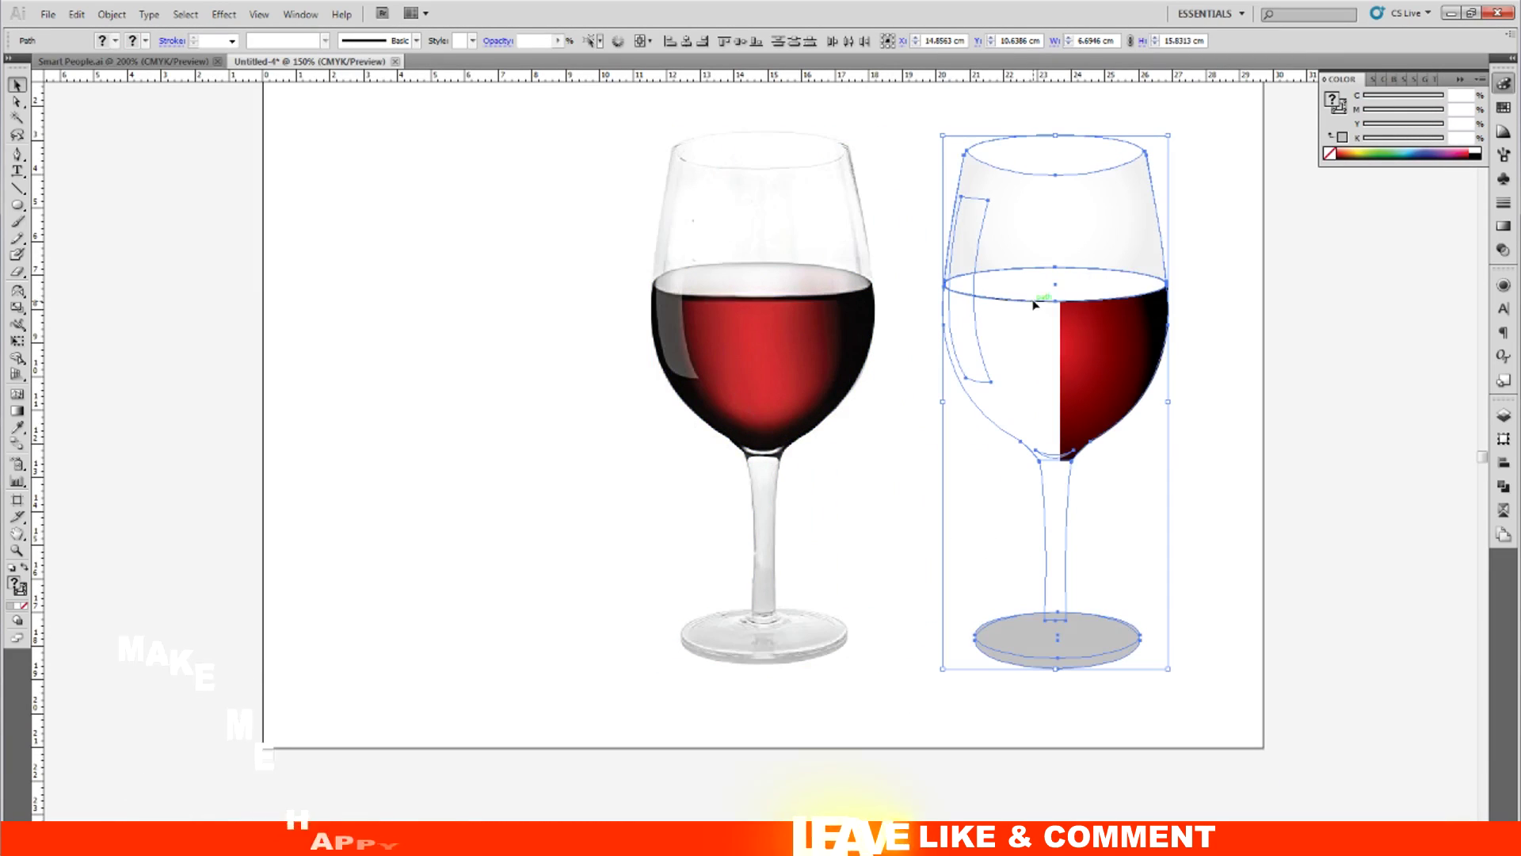
{"action": "left_click", "coordinate": [1226, 357]}
{"action": "left_click", "coordinate": [1007, 347]}
{"action": "left_click", "coordinate": [1218, 416]}
{"action": "left_click", "coordinate": [1011, 381]}
{"action": "key", "text": "Delete"}
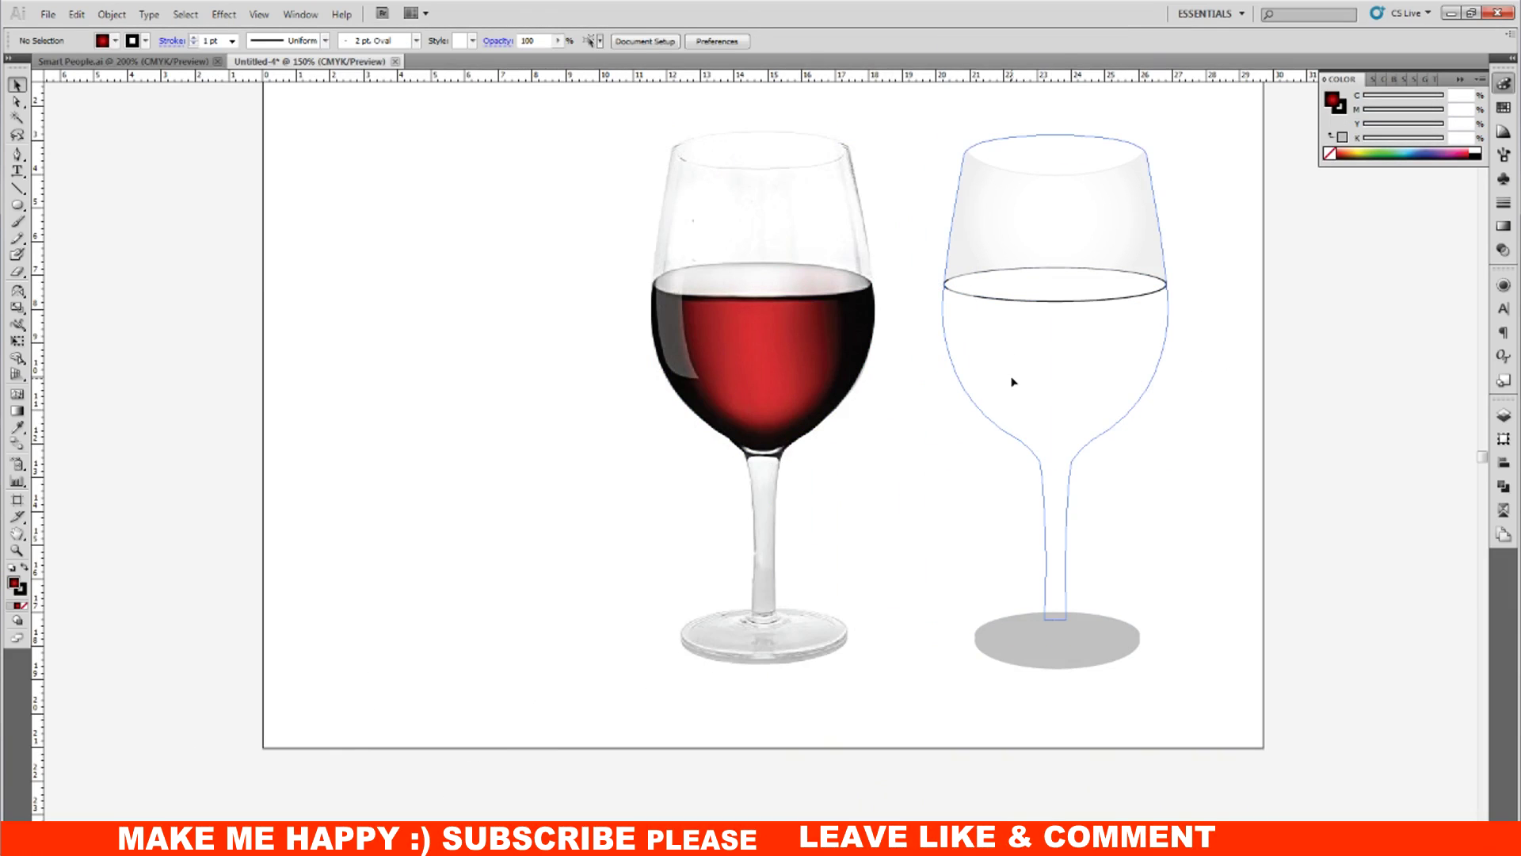
{"action": "key", "text": "ctrl+plus"}
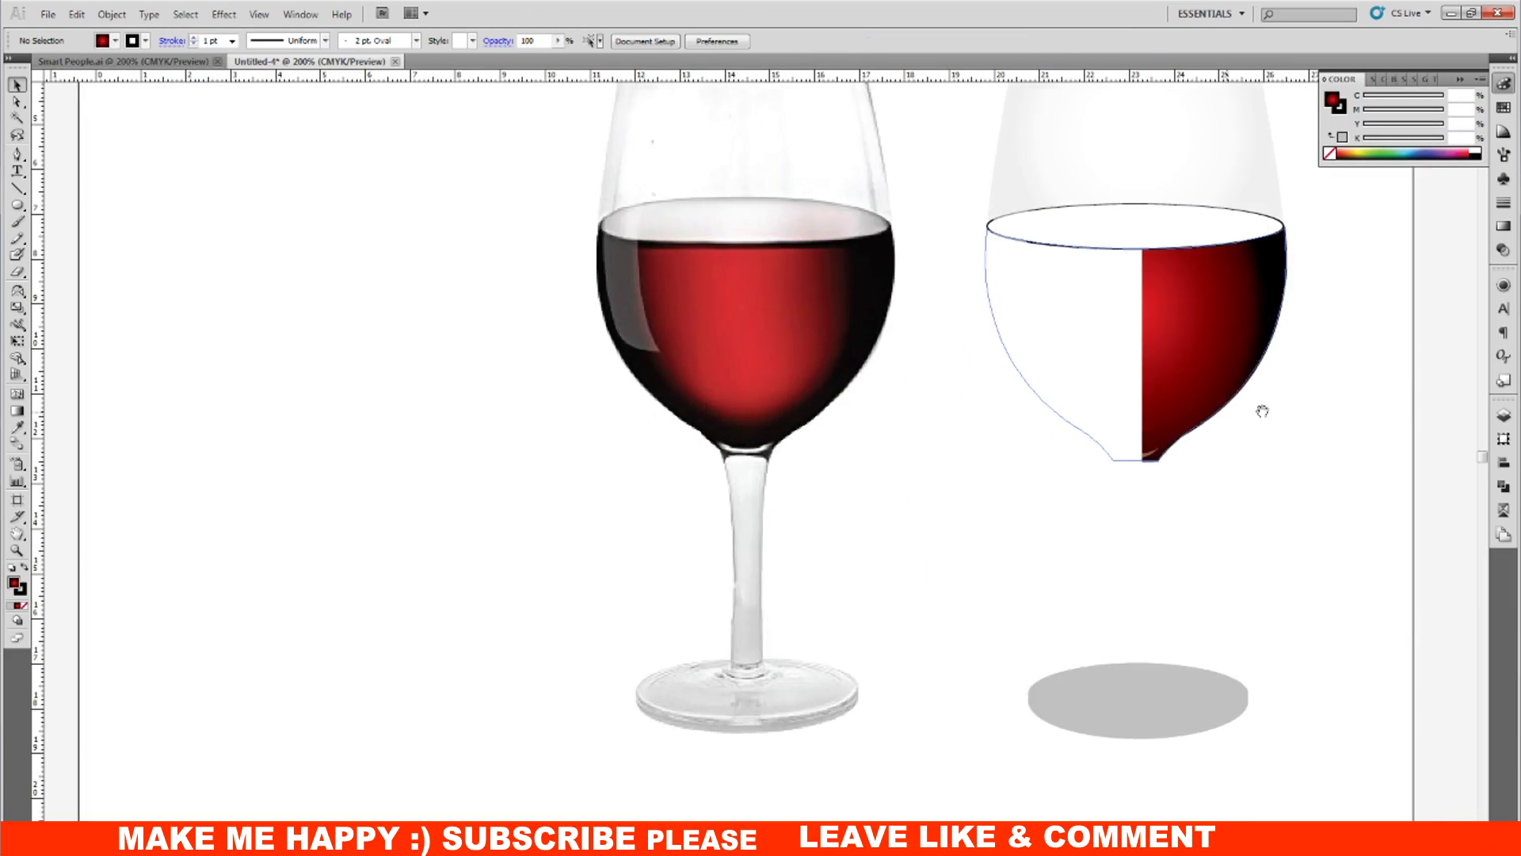
{"action": "left_click_drag", "start_coordinate": [1262, 411], "coordinate": [1171, 411]}
{"action": "left_click", "coordinate": [991, 333]}
{"action": "left_click", "coordinate": [1239, 510]}
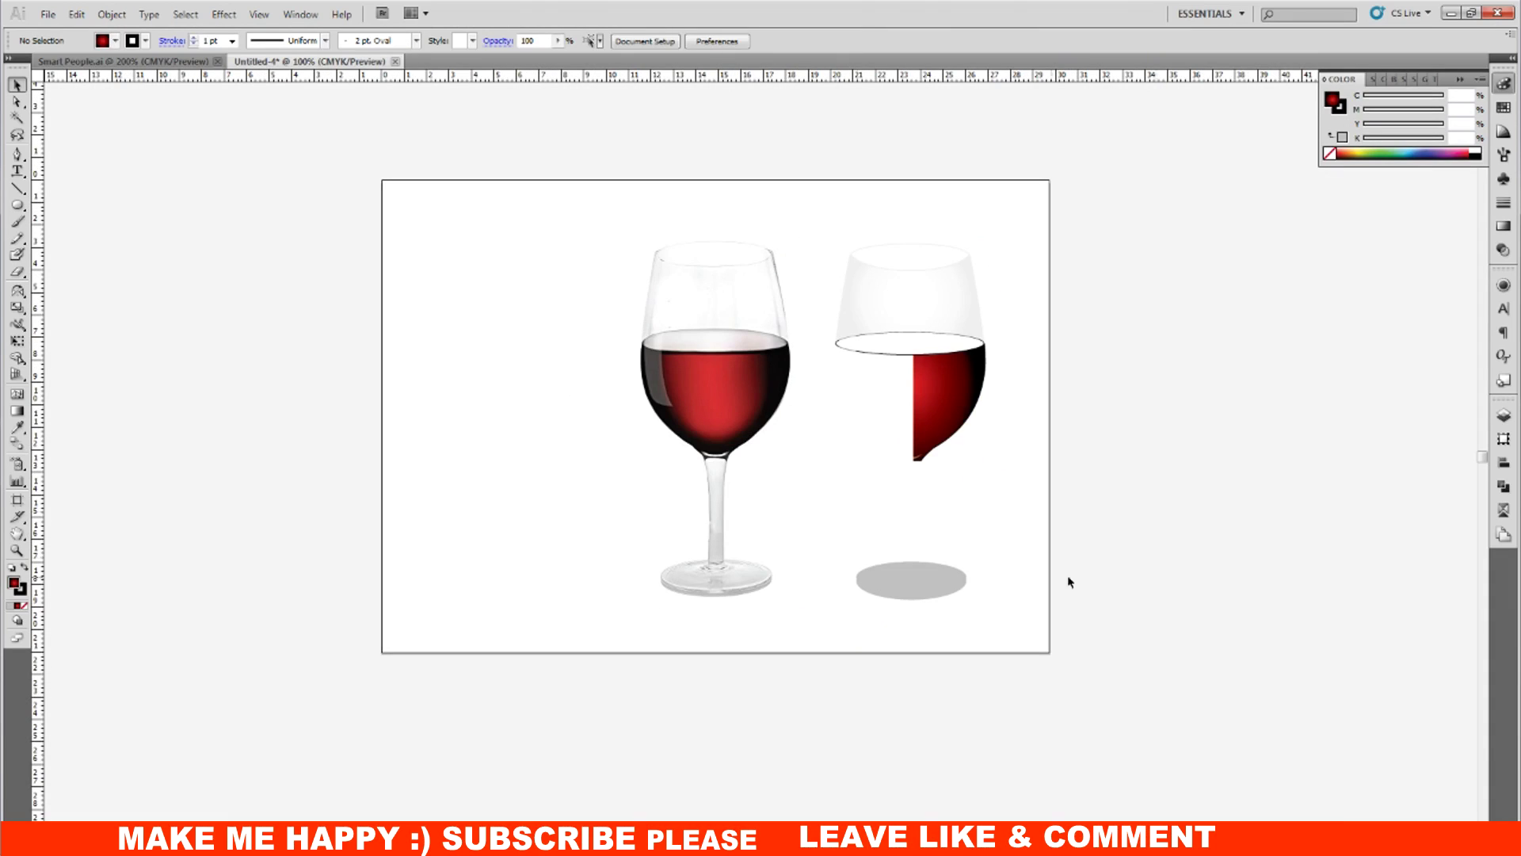
Step: Unlock all objects and send the reference photo to the back
{"action": "key", "text": "ctrl+alt+2"}
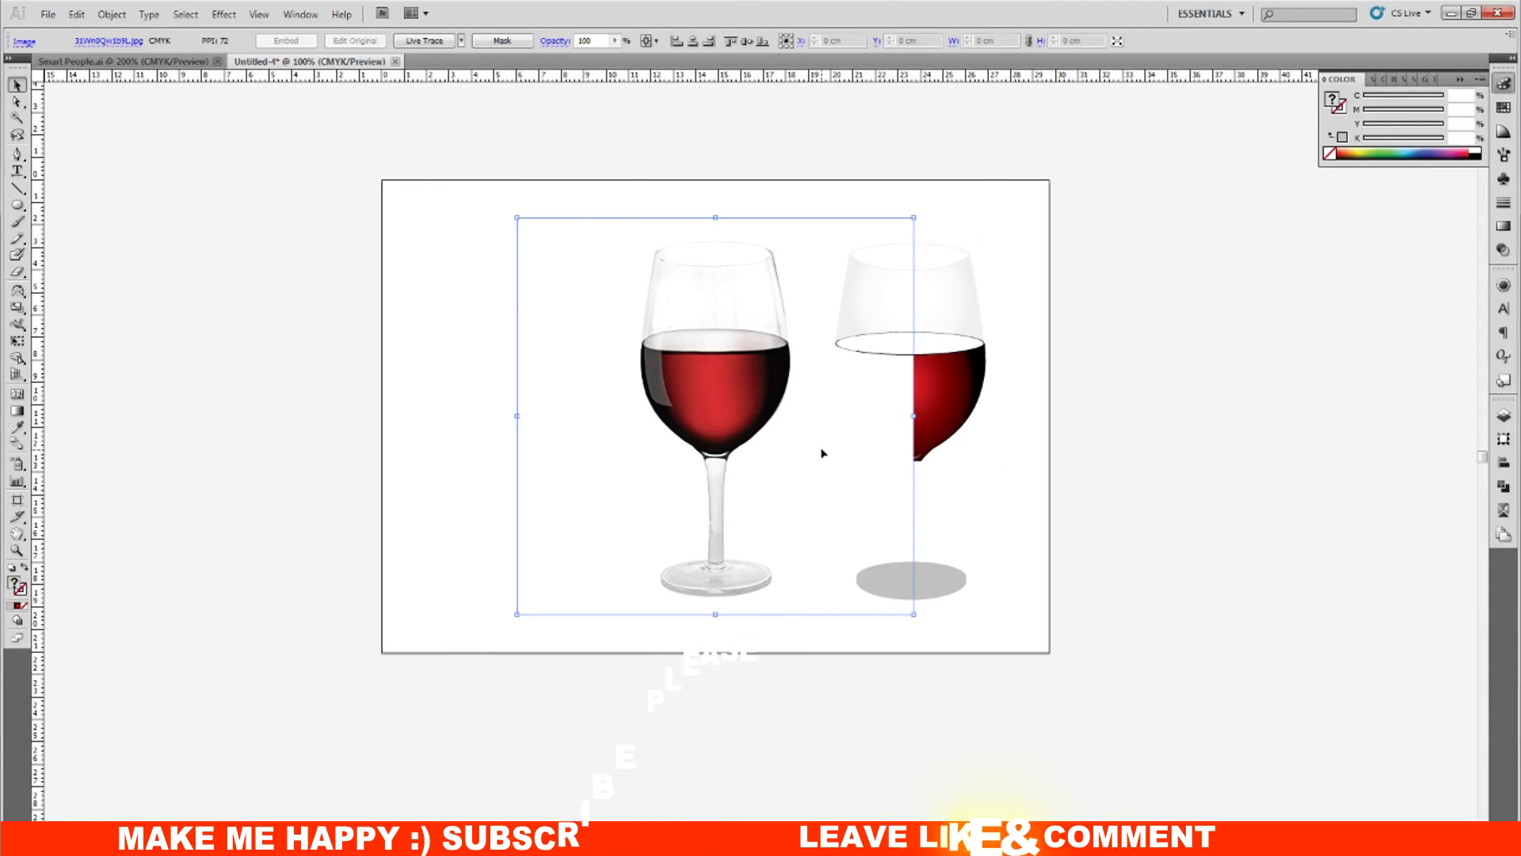
{"action": "right_click", "coordinate": [824, 456]}
{"action": "left_click", "coordinate": [1030, 596]}
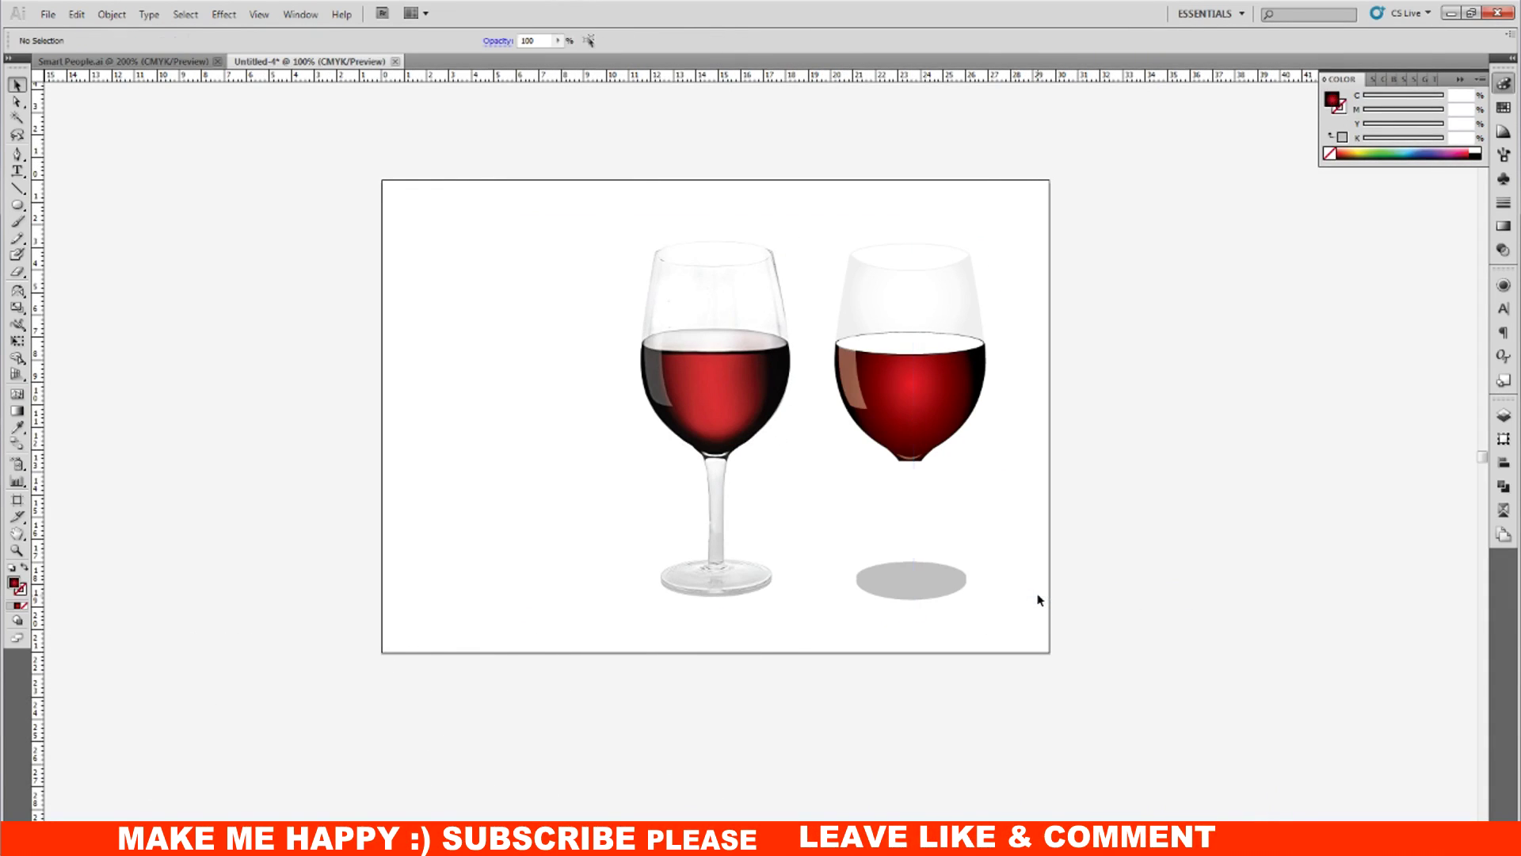
{"action": "left_click", "coordinate": [723, 491]}
Step: Eyedropper the reference glass's 90% opacity onto the vector glass bowl outline
{"action": "left_click_drag", "start_coordinate": [982, 487], "coordinate": [882, 525]}
{"action": "left_click", "coordinate": [1058, 564]}
{"action": "key", "text": "ctrl+plus"}
{"action": "left_click", "coordinate": [997, 521]}
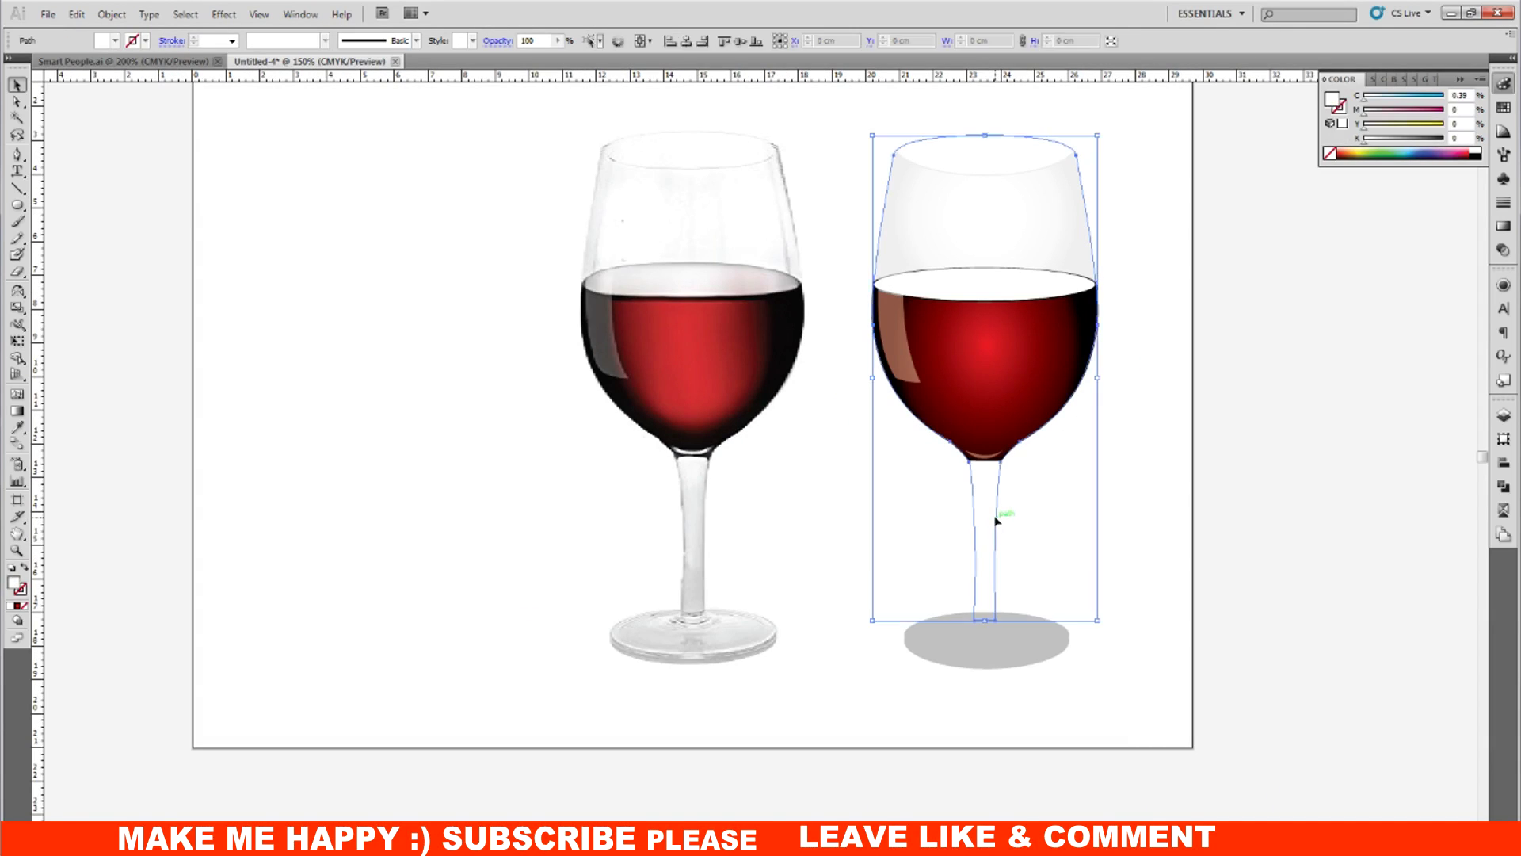
{"action": "left_click", "coordinate": [17, 427]}
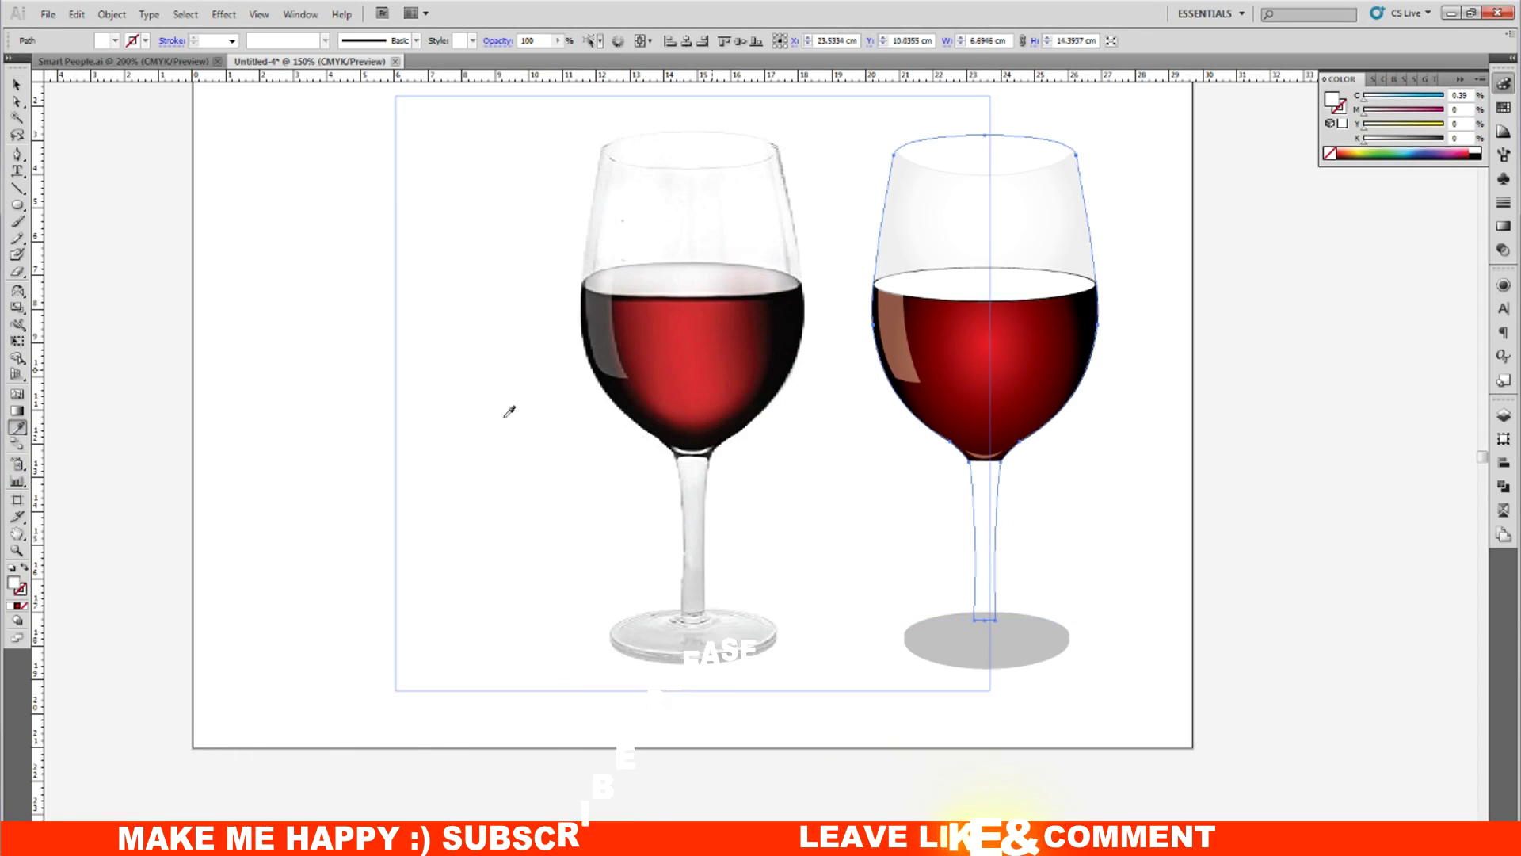
{"action": "left_click", "coordinate": [911, 211]}
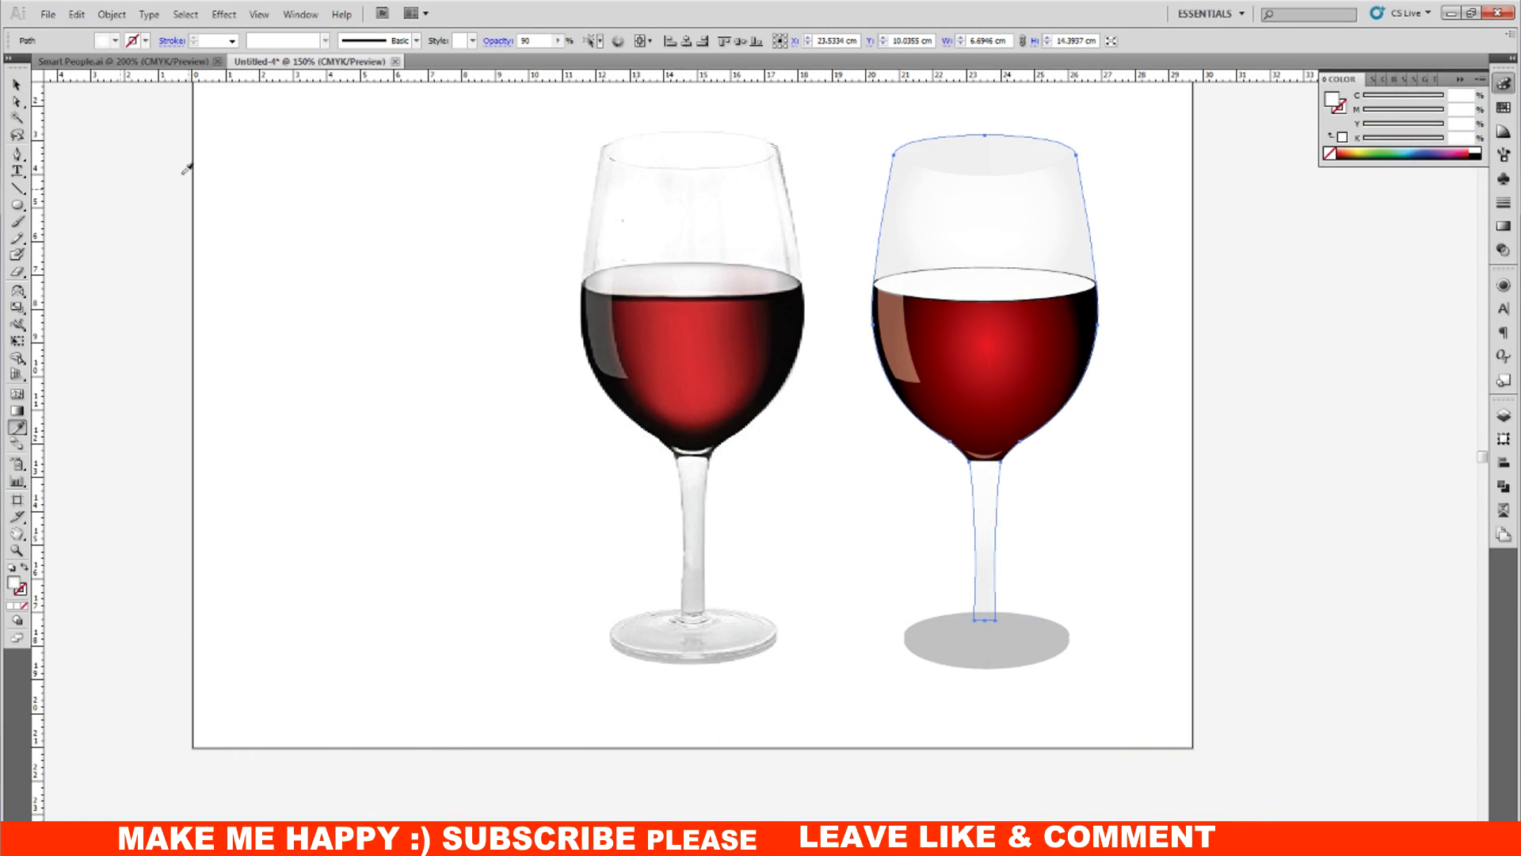
{"action": "left_click", "coordinate": [17, 83]}
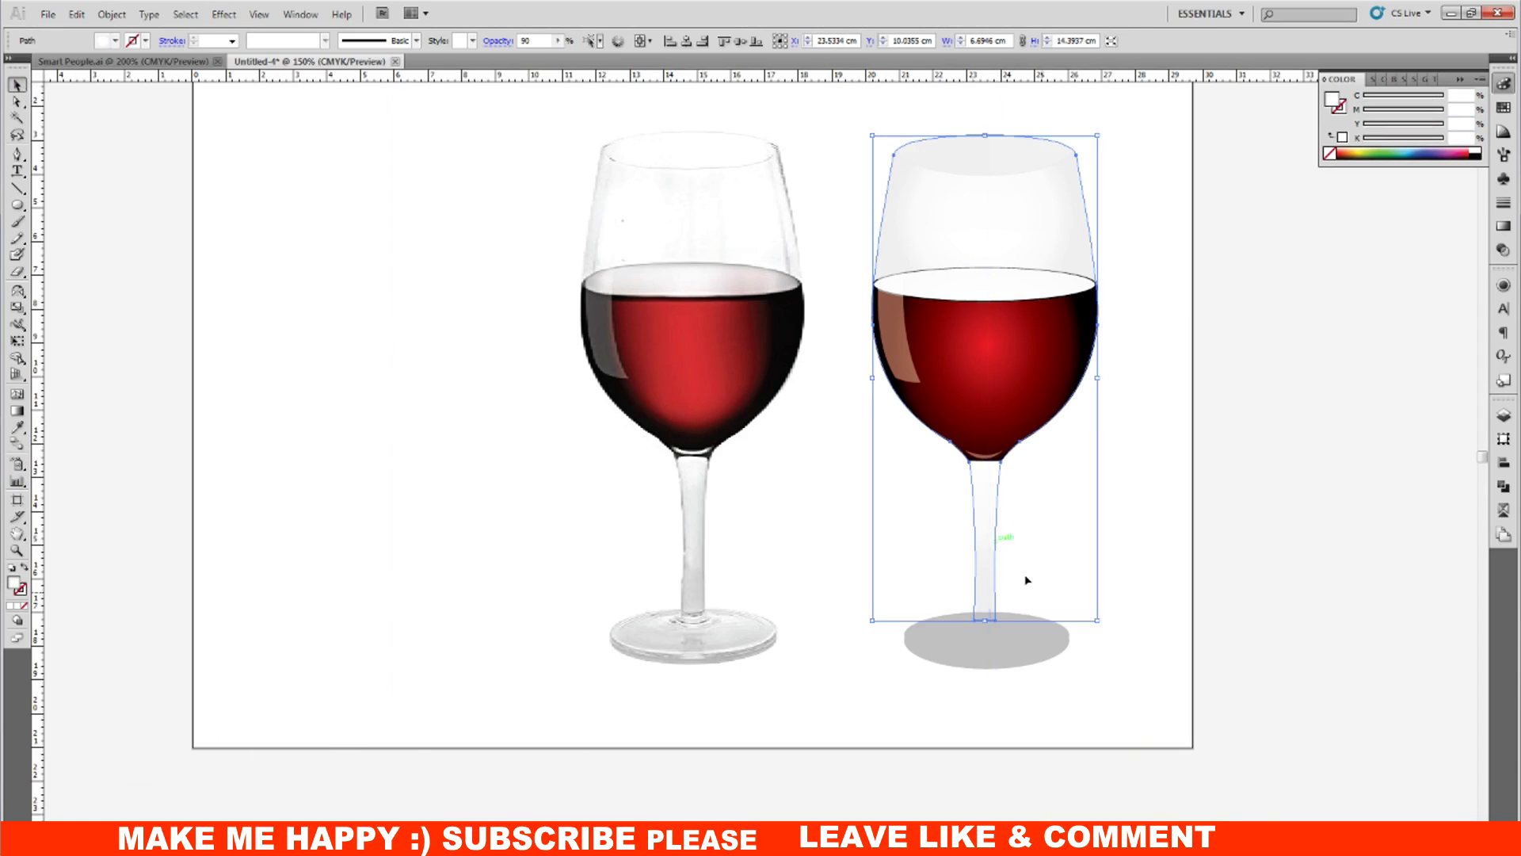
{"action": "left_click", "coordinate": [1189, 620]}
{"action": "scroll", "coordinate": [1220, 610], "scroll_direction": "up", "scroll_amount": 1}
{"action": "scroll", "coordinate": [1220, 610], "scroll_direction": "up", "scroll_amount": 1}
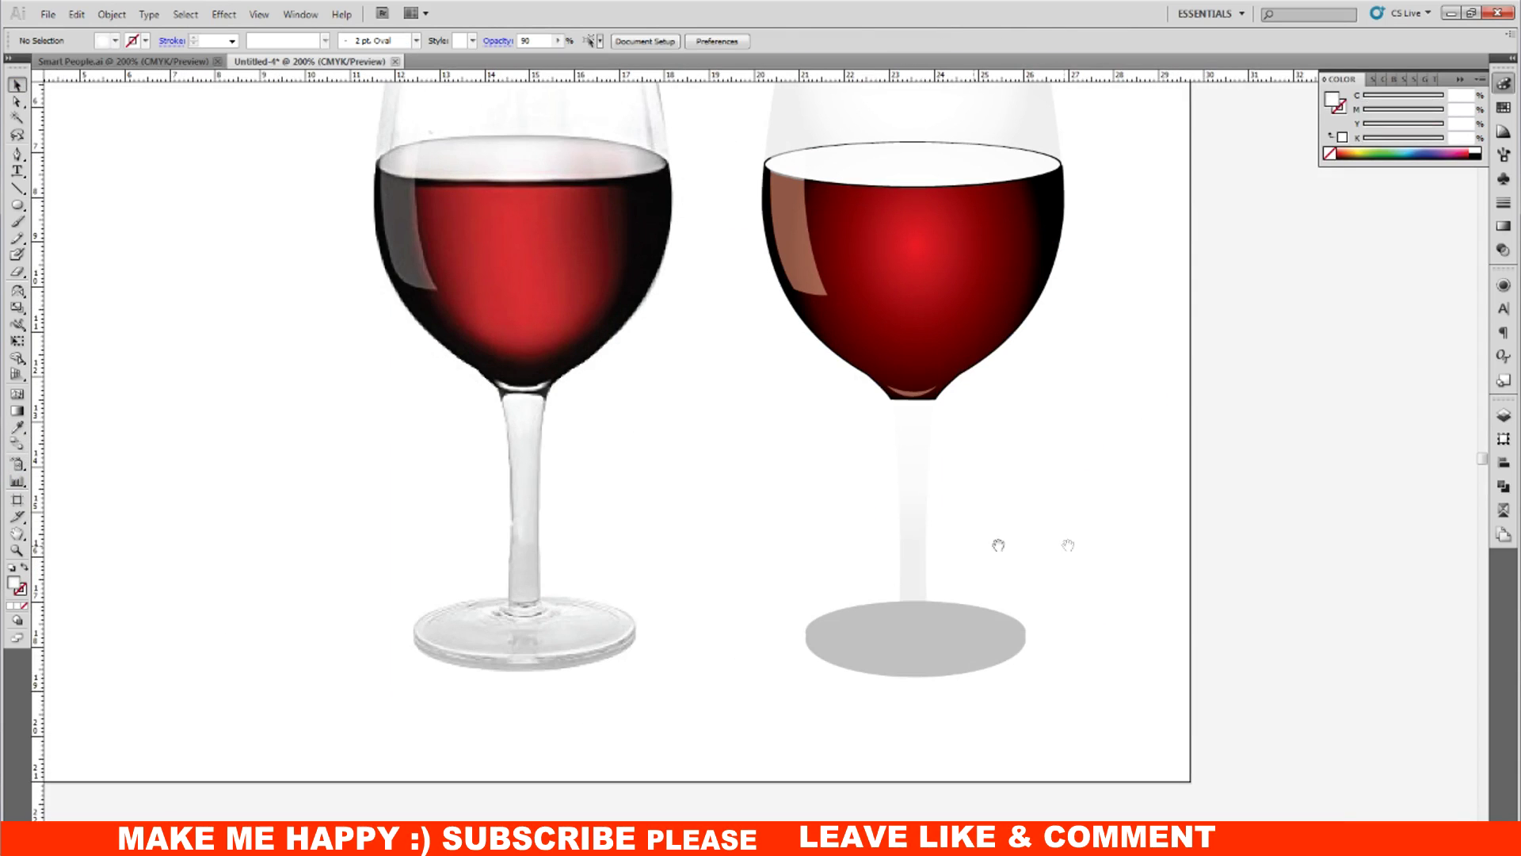
Step: Darken the last stop of the glass bowl's radial gradient by raising its K value
{"action": "left_click", "coordinate": [914, 528]}
{"action": "left_click", "coordinate": [1504, 228]}
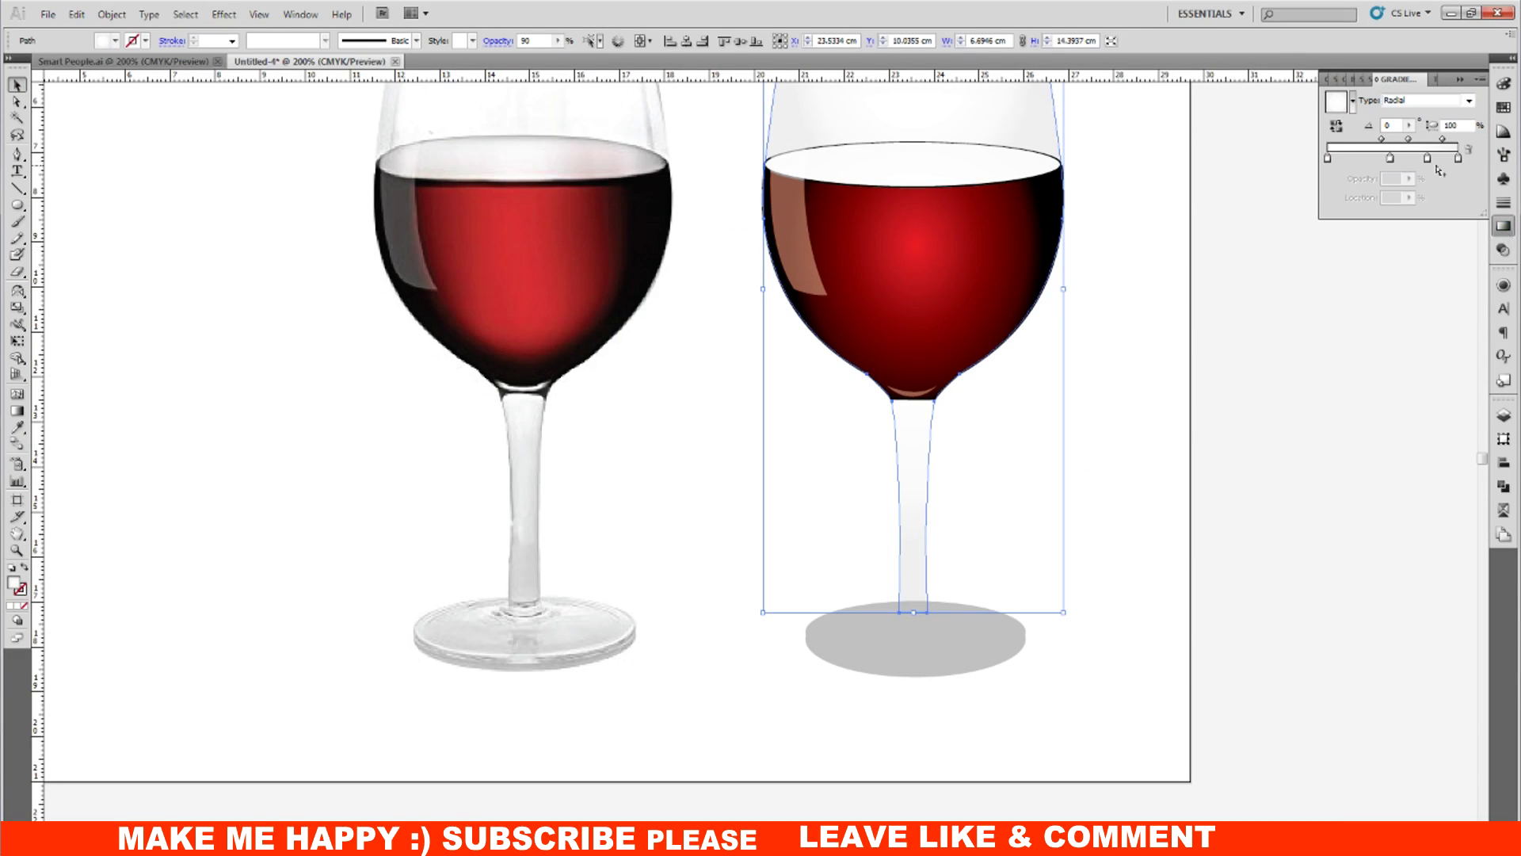
{"action": "double_click", "coordinate": [1458, 158]}
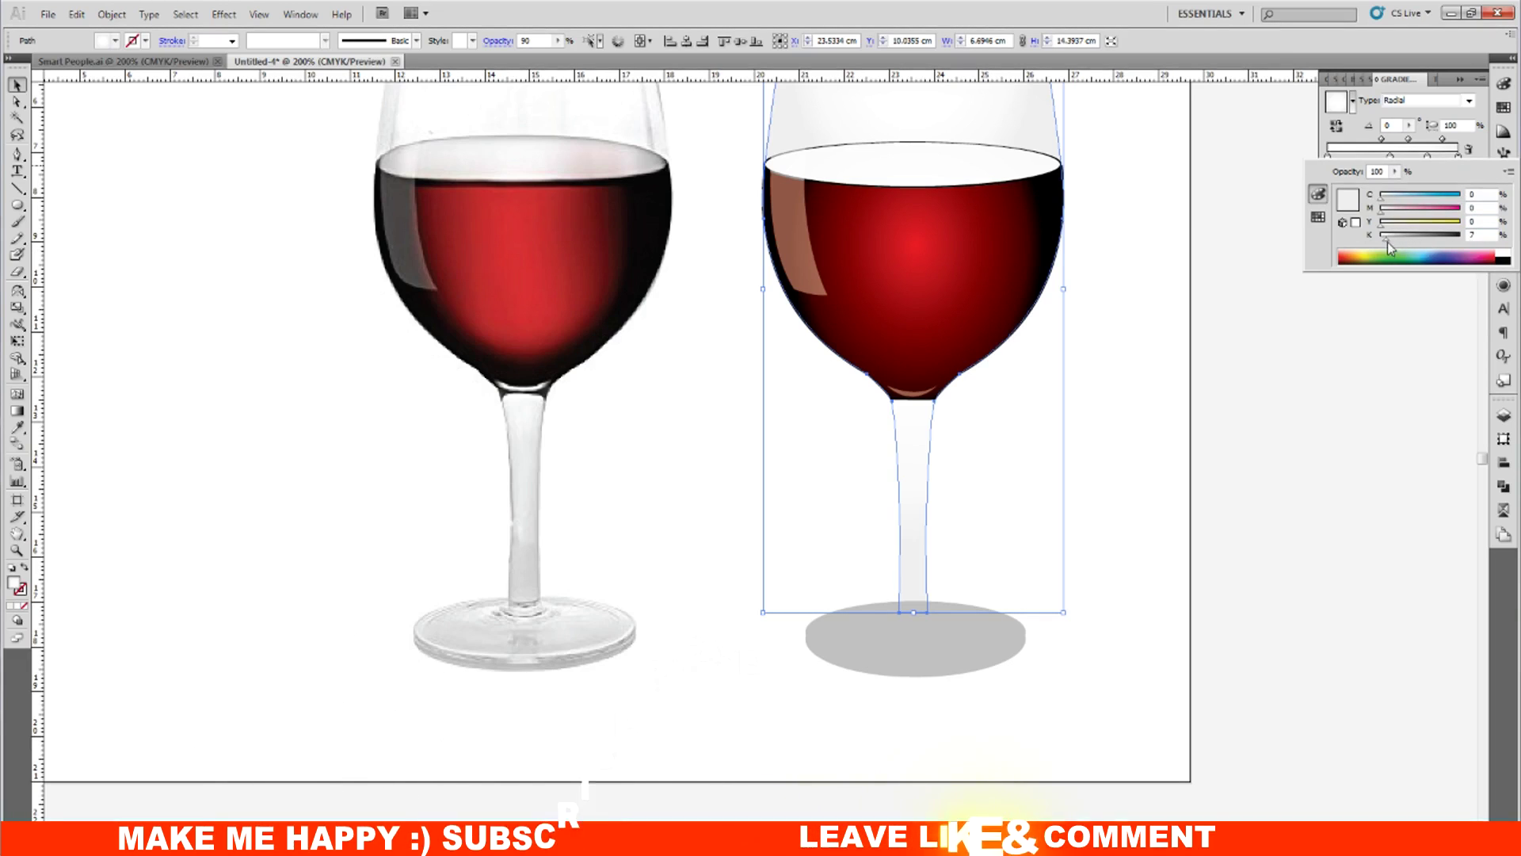
{"action": "left_click_drag", "start_coordinate": [1392, 240], "coordinate": [1396, 240]}
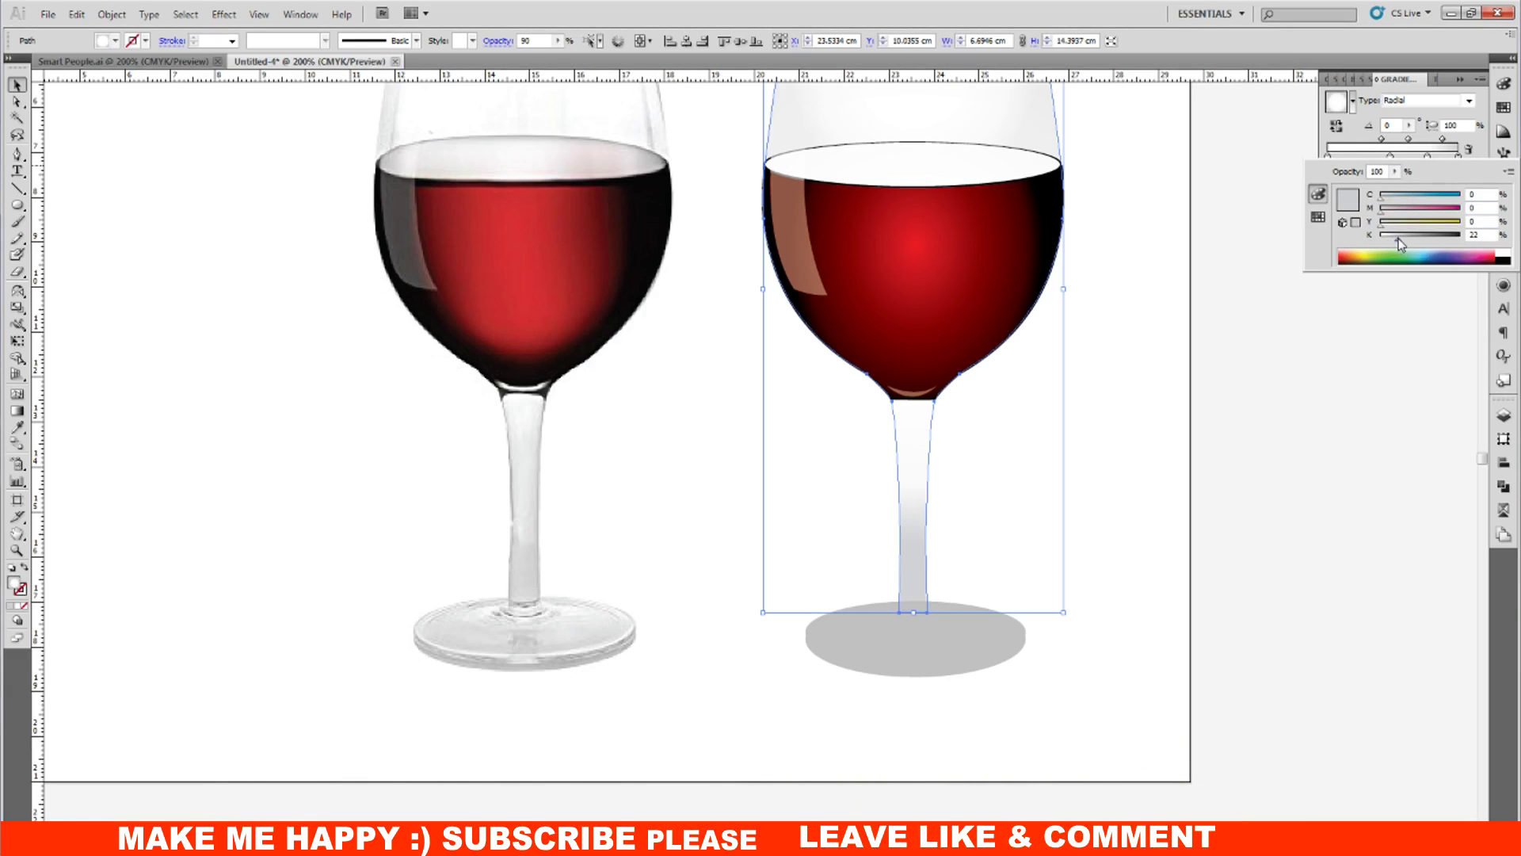
{"action": "key", "text": "ctrl+plus"}
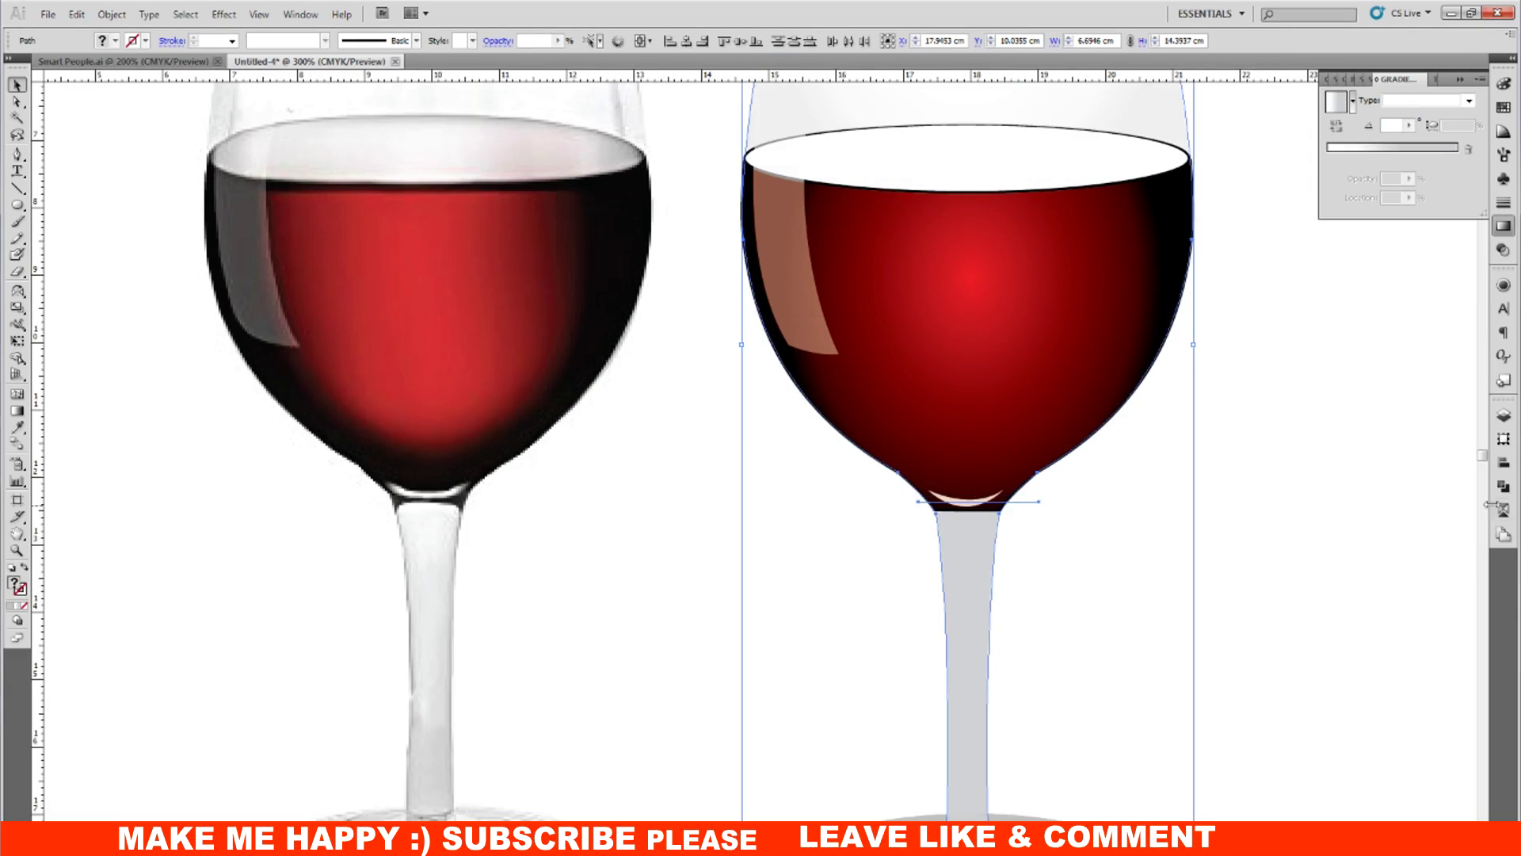
{"action": "left_click", "coordinate": [1503, 485]}
{"action": "left_click", "coordinate": [1334, 468]}
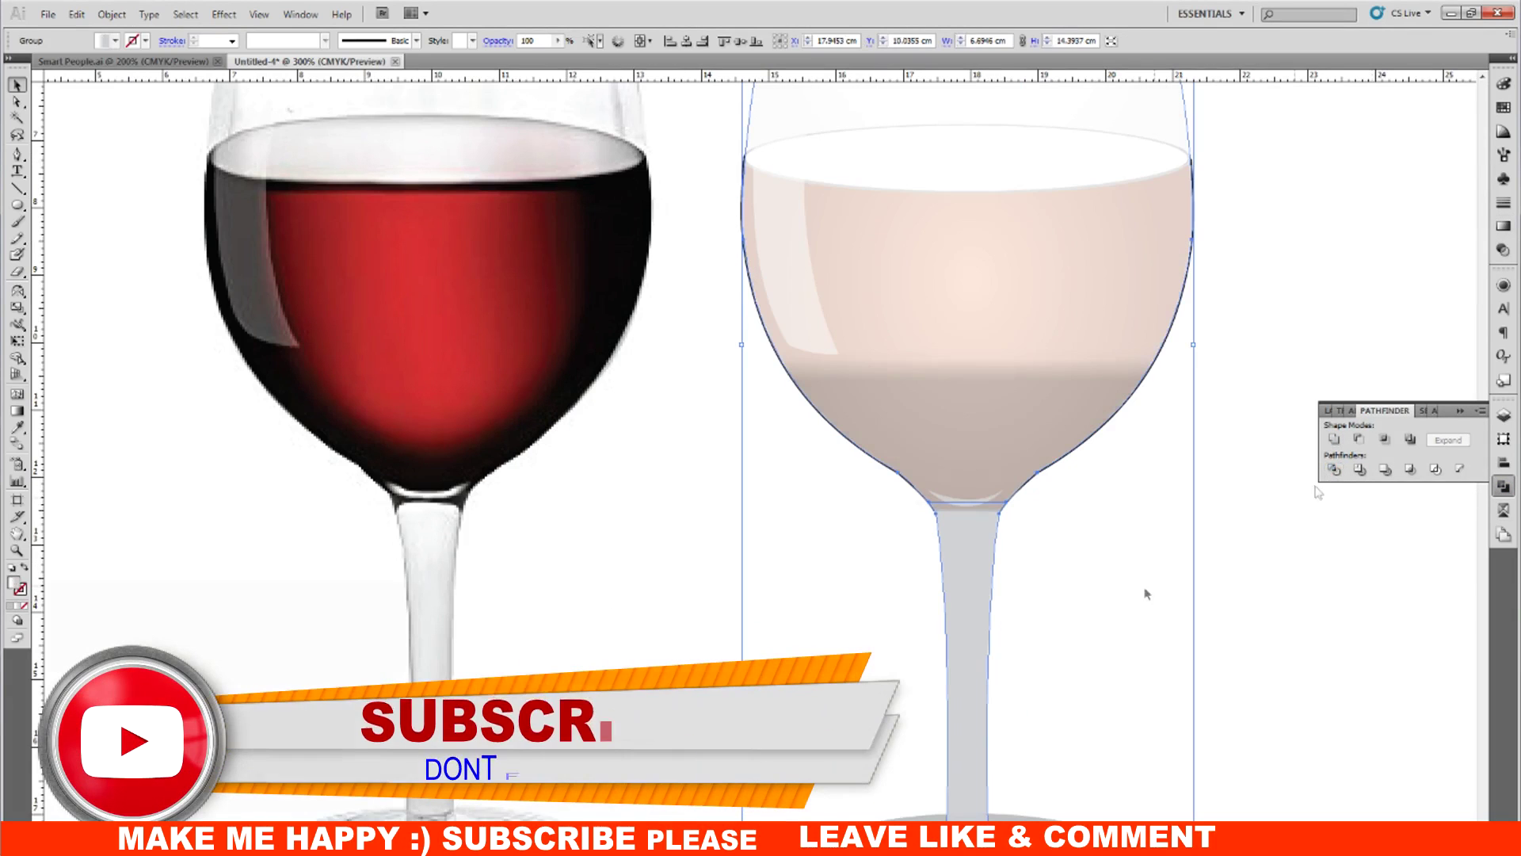
Step: Send the pale overlay to the back so the red wine bowl shows in front
{"action": "right_click", "coordinate": [980, 545]}
{"action": "left_click", "coordinate": [1042, 410]}
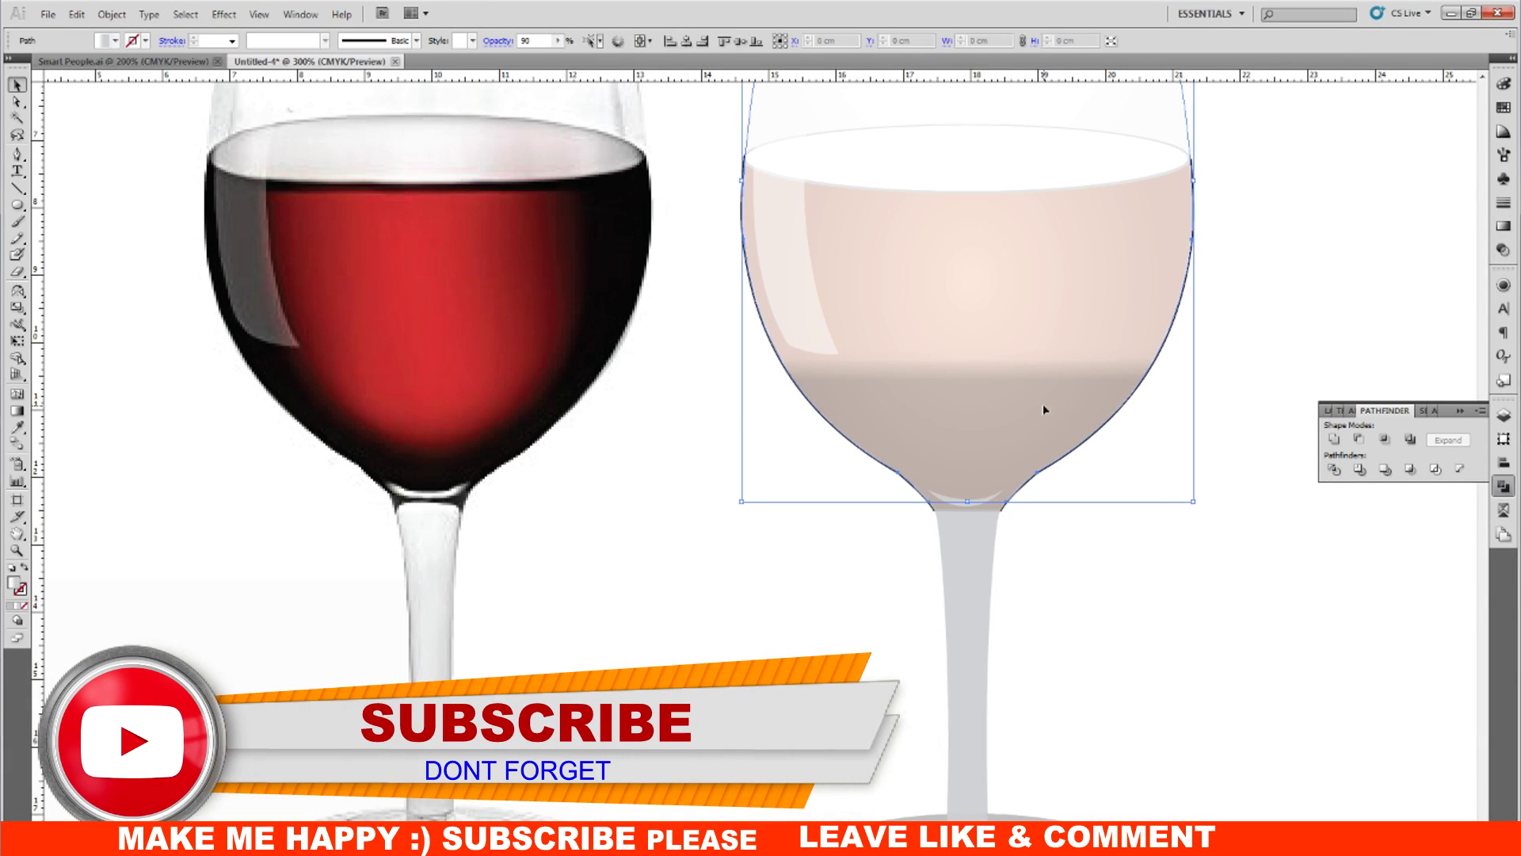
{"action": "right_click", "coordinate": [1043, 409]}
{"action": "left_click", "coordinate": [1278, 590]}
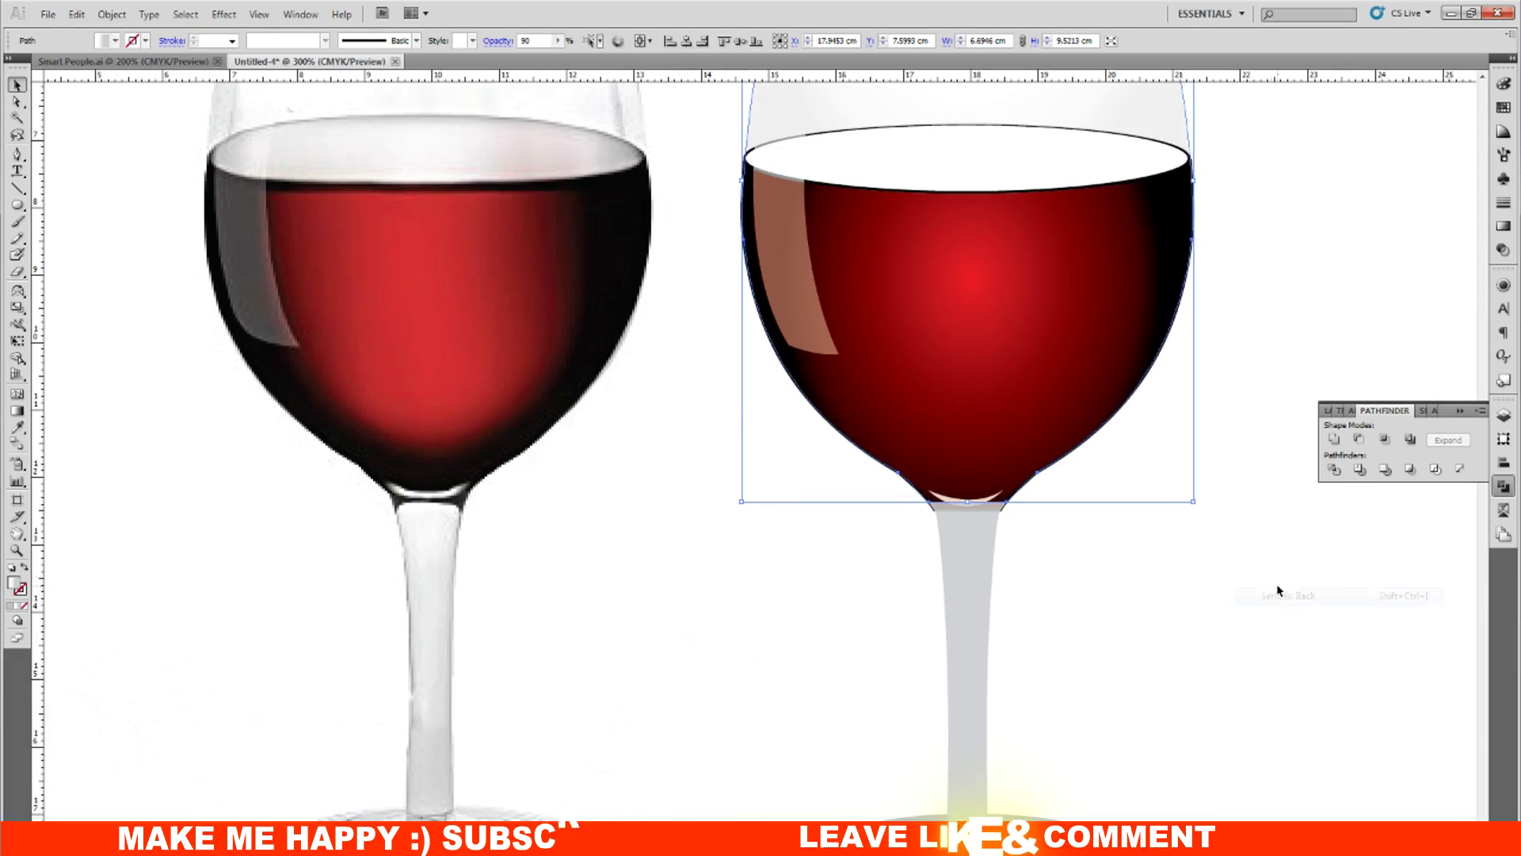
{"action": "left_click", "coordinate": [1226, 645]}
{"action": "scroll", "coordinate": [1226, 646], "scroll_direction": "up", "scroll_amount": 2}
{"action": "scroll", "coordinate": [1226, 645], "scroll_direction": "up", "scroll_amount": 2}
{"action": "scroll", "coordinate": [1225, 658], "scroll_direction": "down", "scroll_amount": 3}
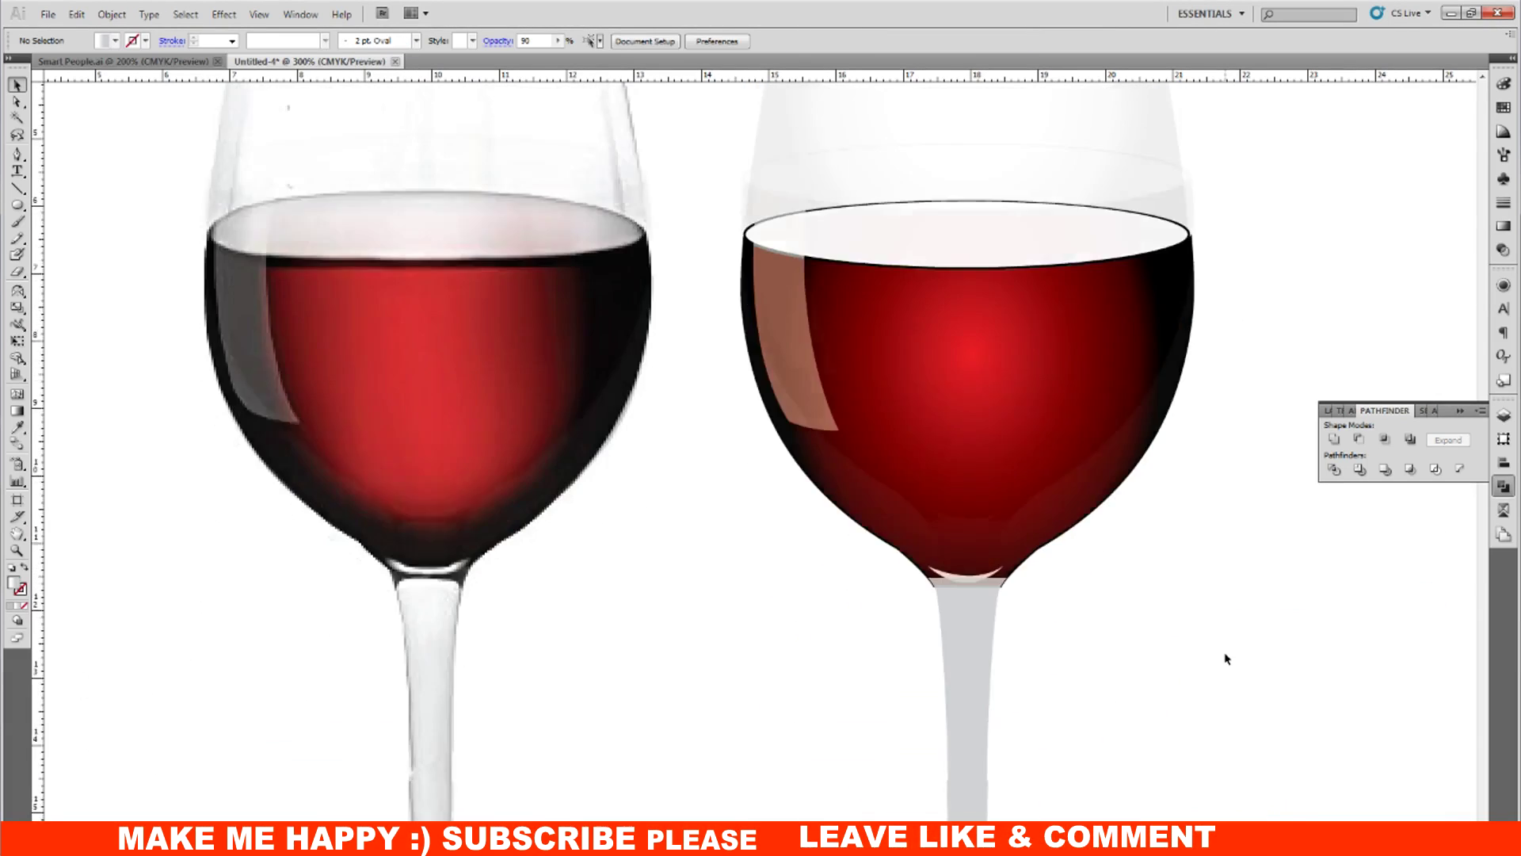
{"action": "scroll", "coordinate": [1227, 658], "scroll_direction": "down", "scroll_amount": 2}
{"action": "left_click", "coordinate": [971, 487]}
Step: Fill the stem with a white-to-light-grey gradient, adding an 11% black stop and shifting stops
{"action": "right_click", "coordinate": [971, 486]}
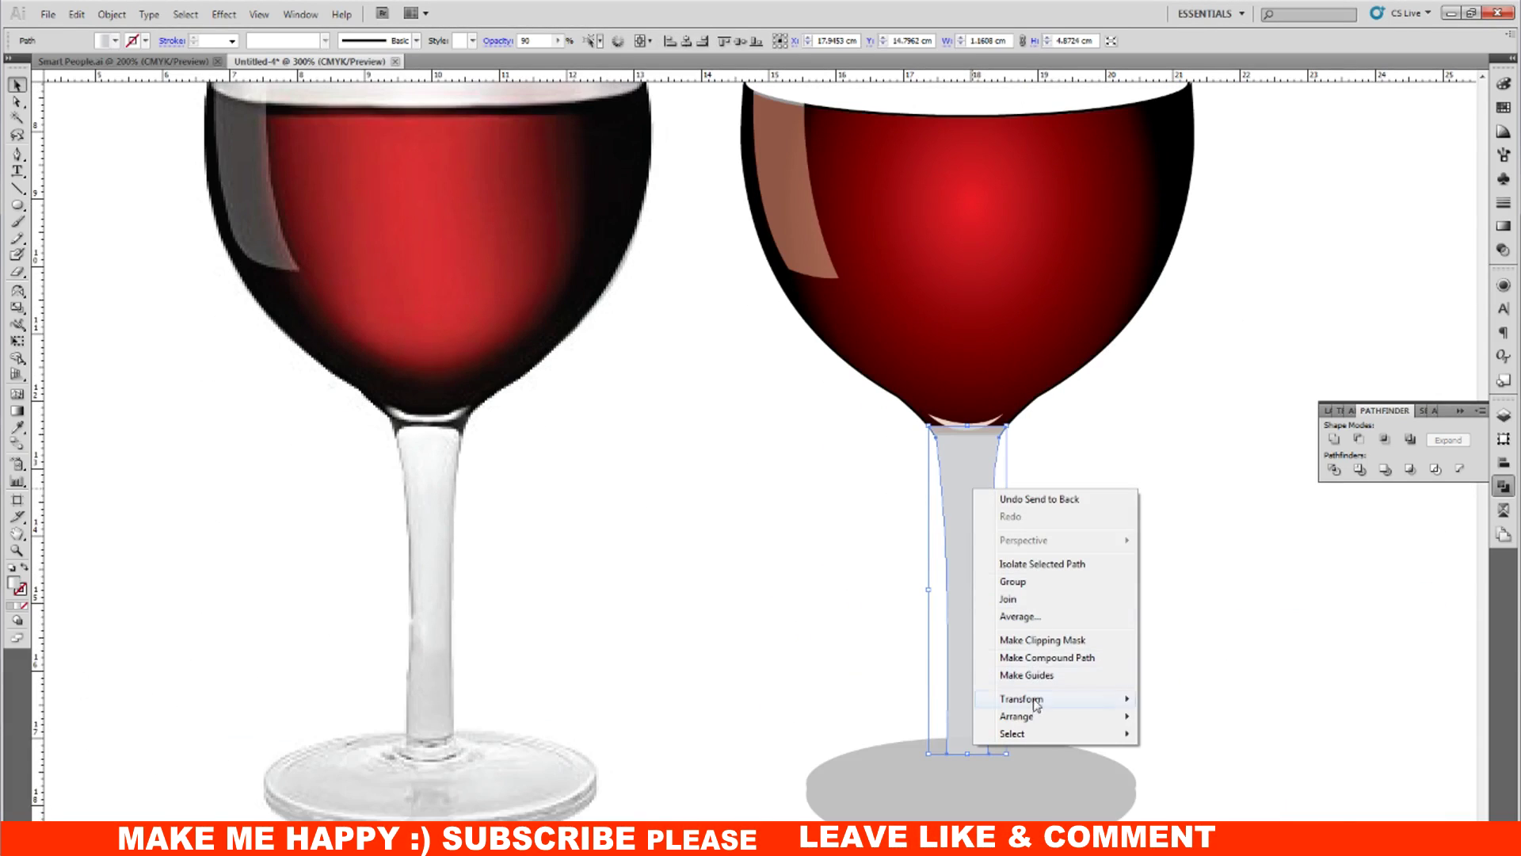
{"action": "mouse_move", "coordinate": [1022, 698]}
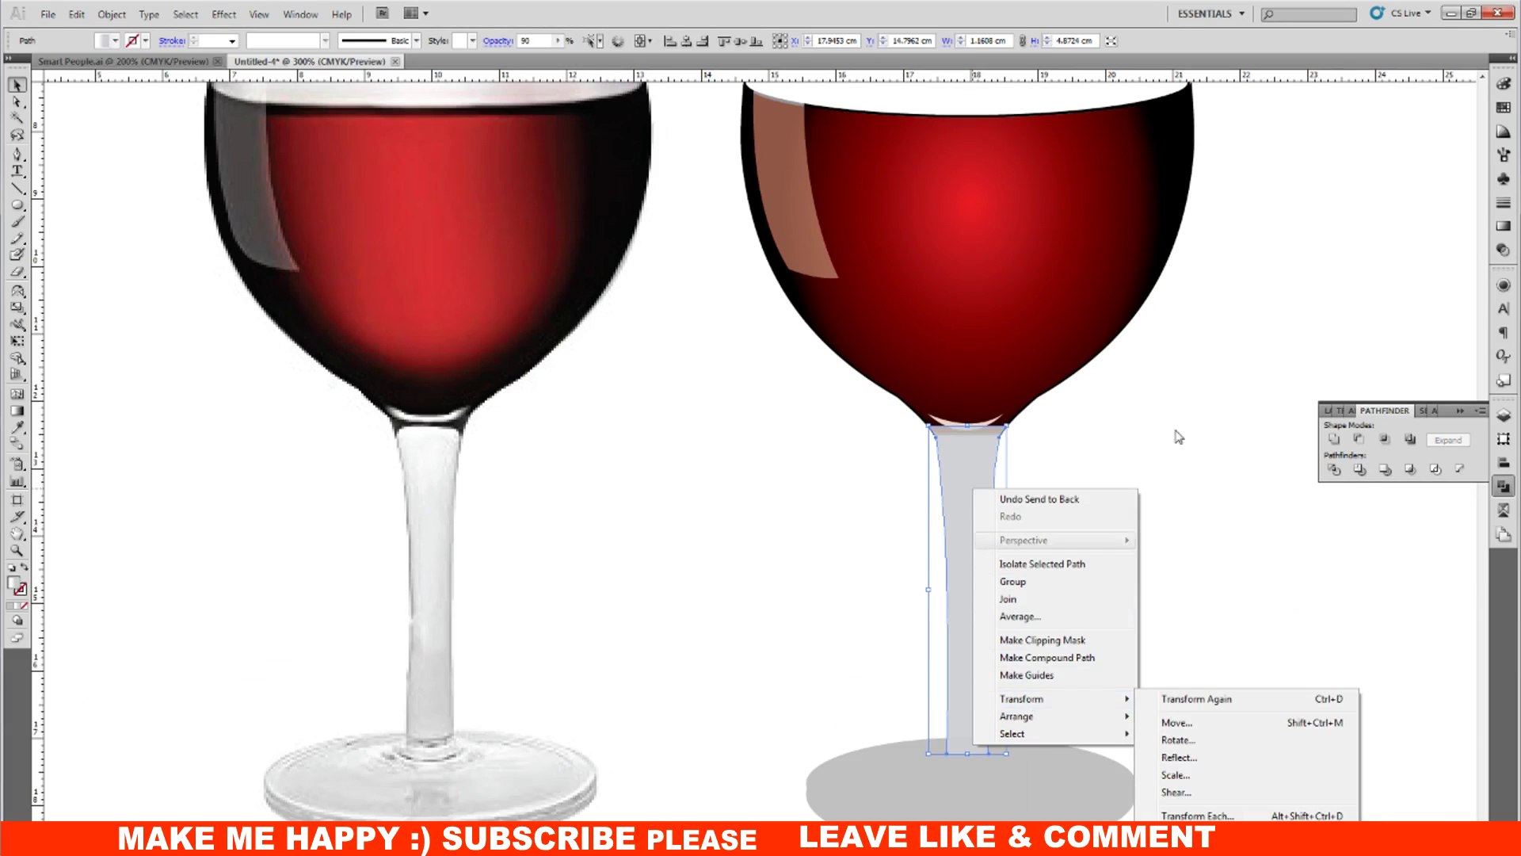
{"action": "left_click", "coordinate": [1177, 437]}
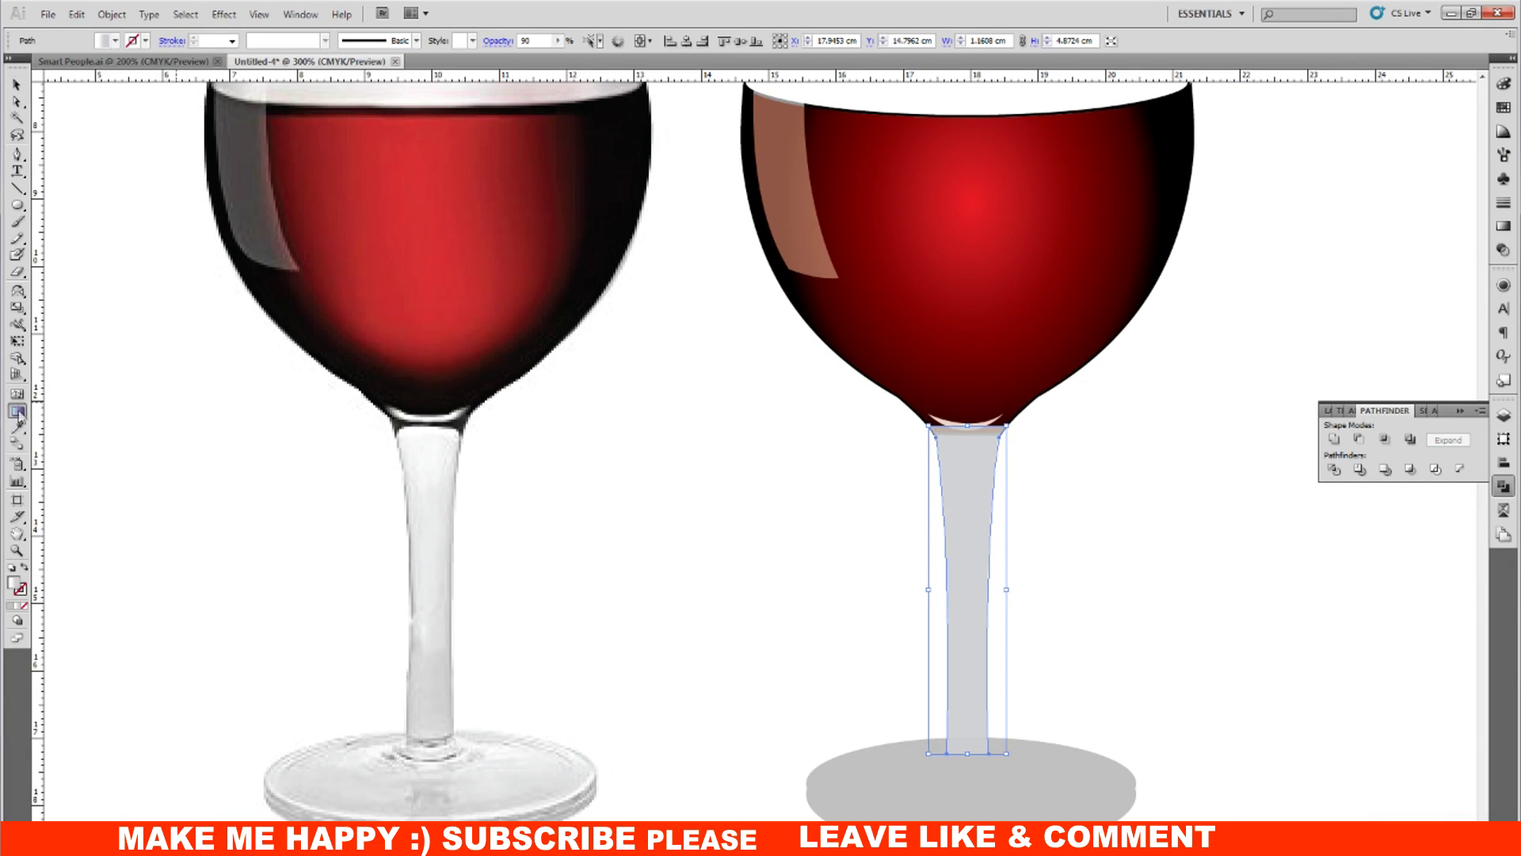
{"action": "mouse_move", "coordinate": [964, 297]}
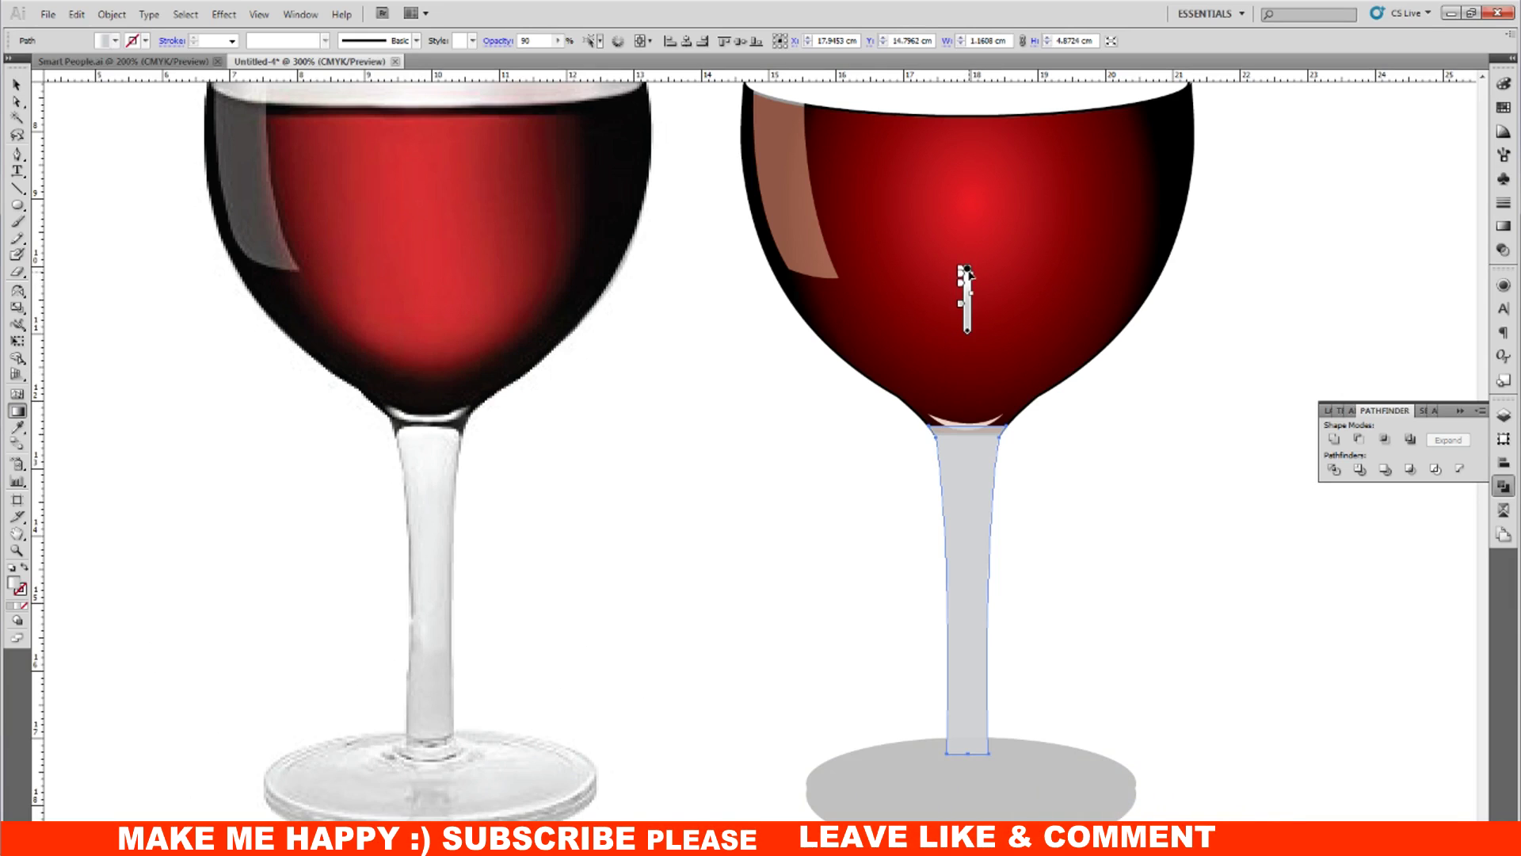
{"action": "left_click", "coordinate": [967, 548]}
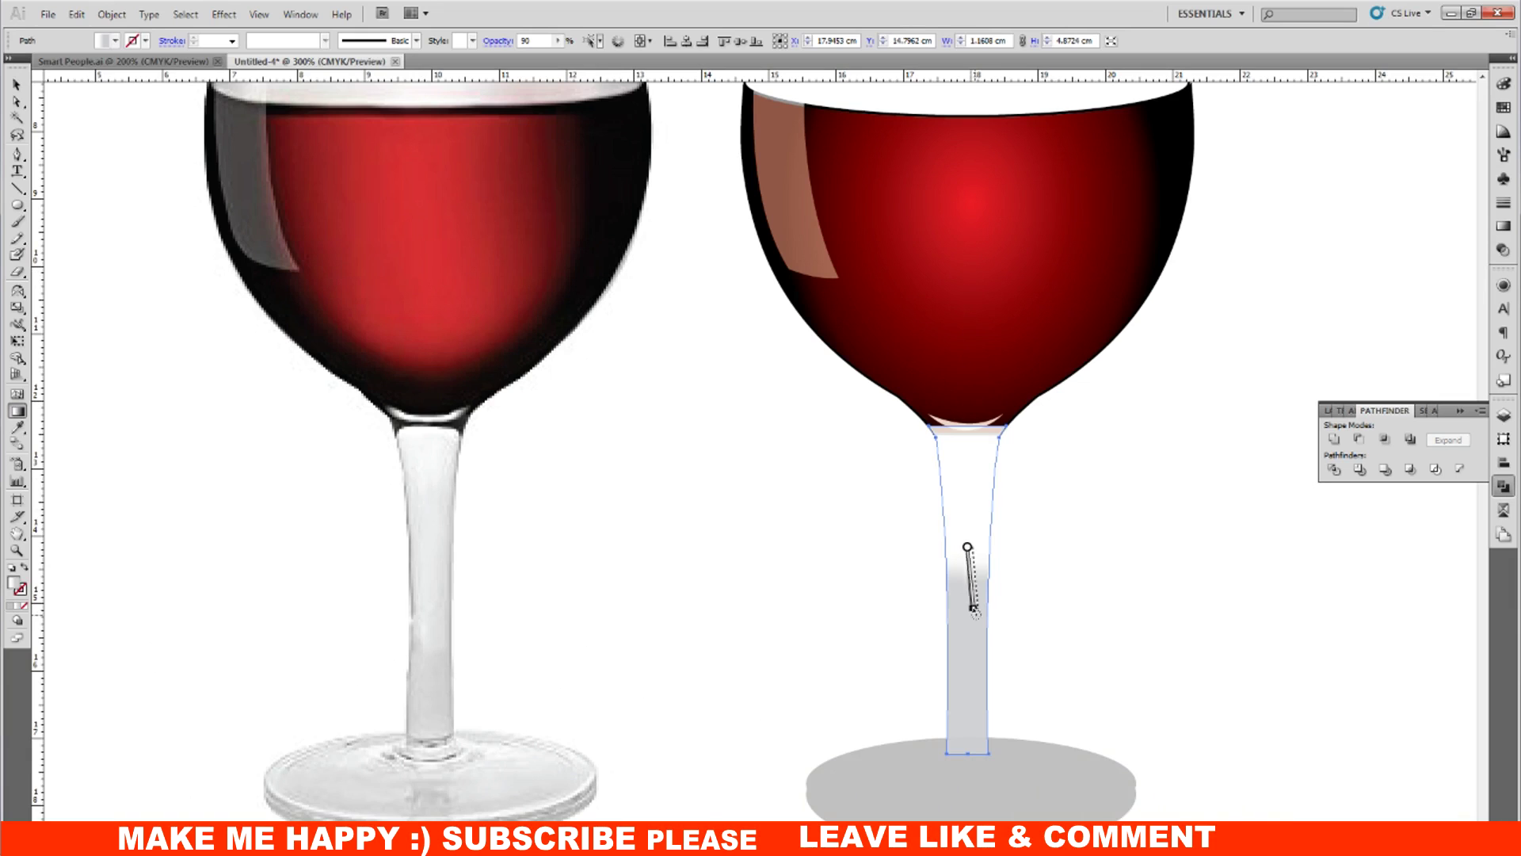
{"action": "left_click_drag", "start_coordinate": [1039, 547], "coordinate": [1045, 587]}
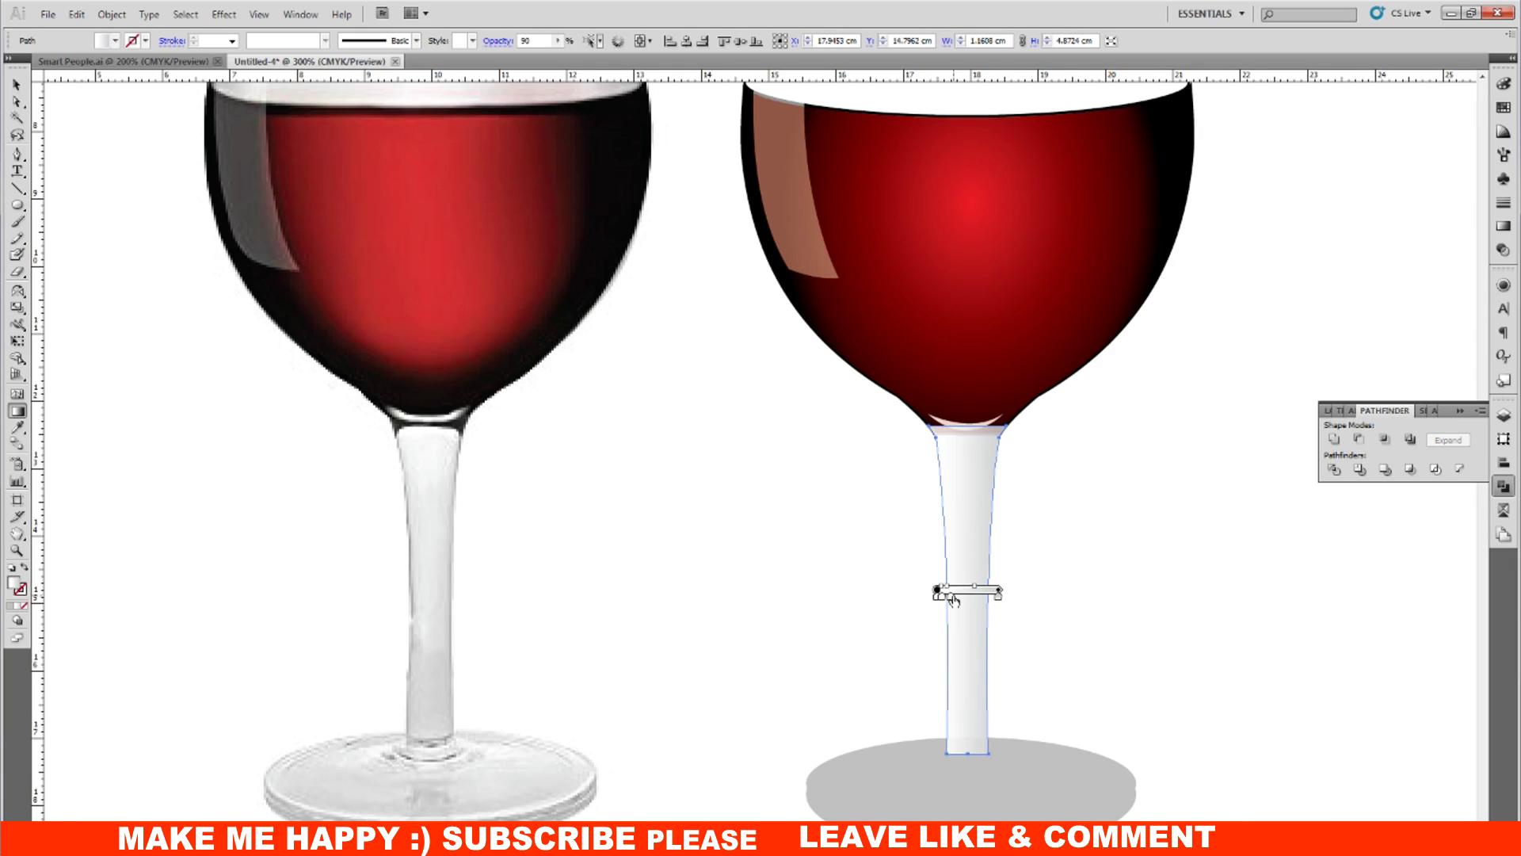
{"action": "left_click", "coordinate": [970, 597]}
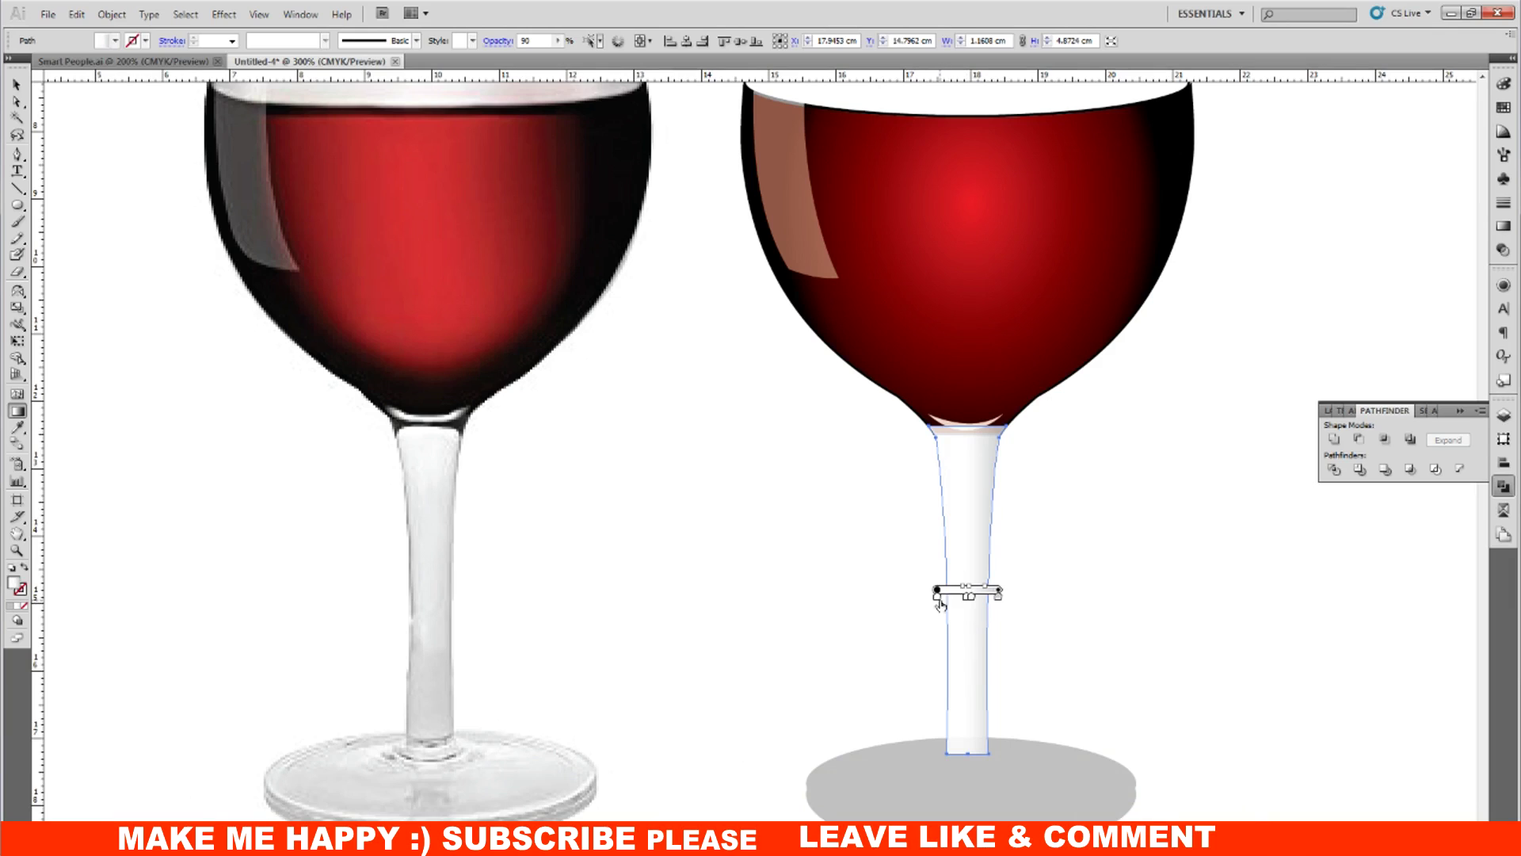
{"action": "double_click", "coordinate": [937, 598]}
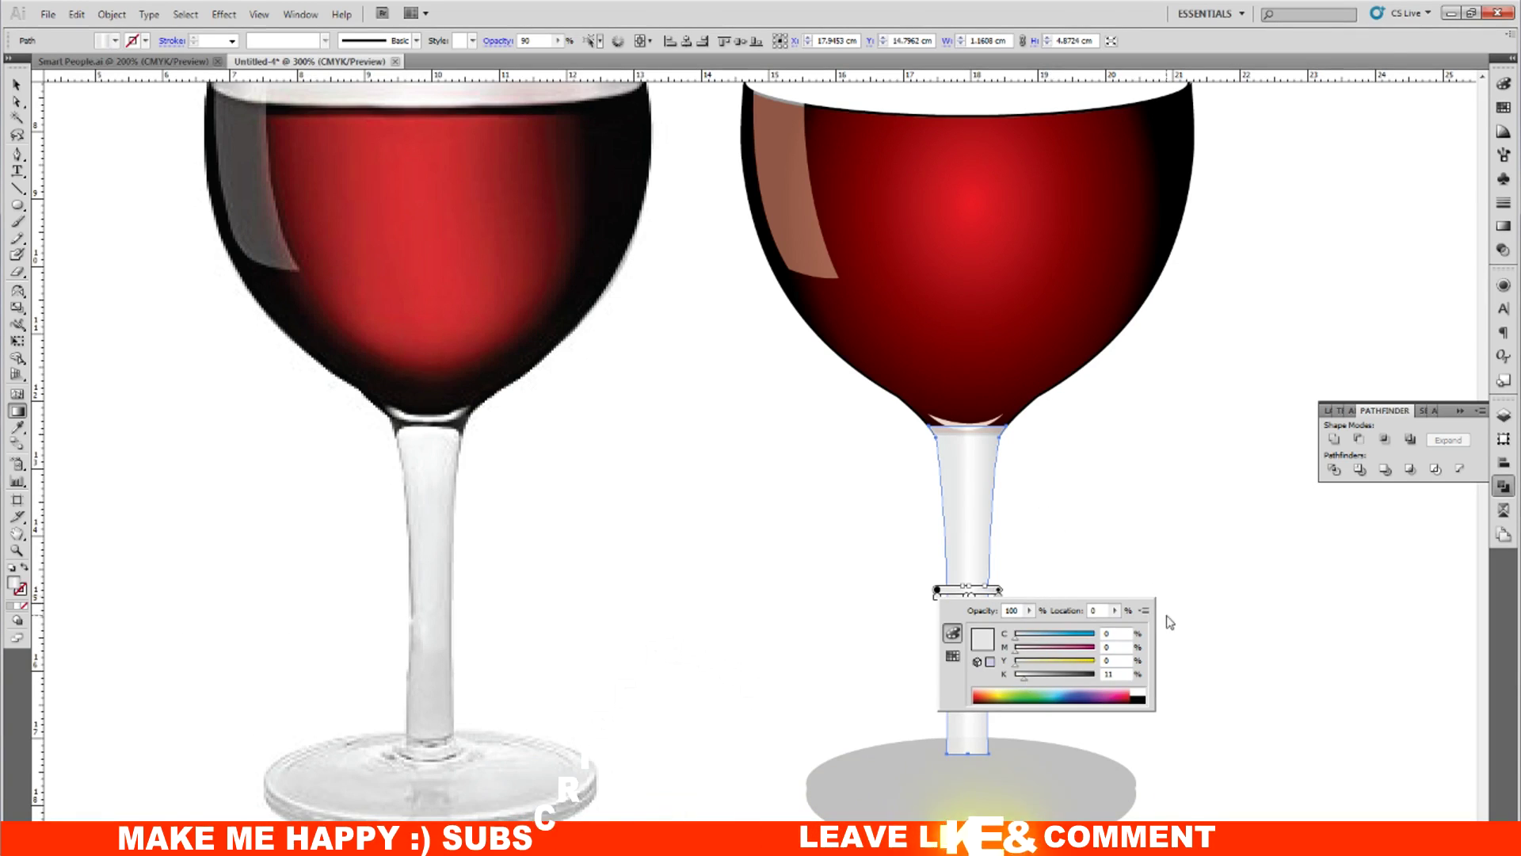
{"action": "left_click", "coordinate": [1117, 509]}
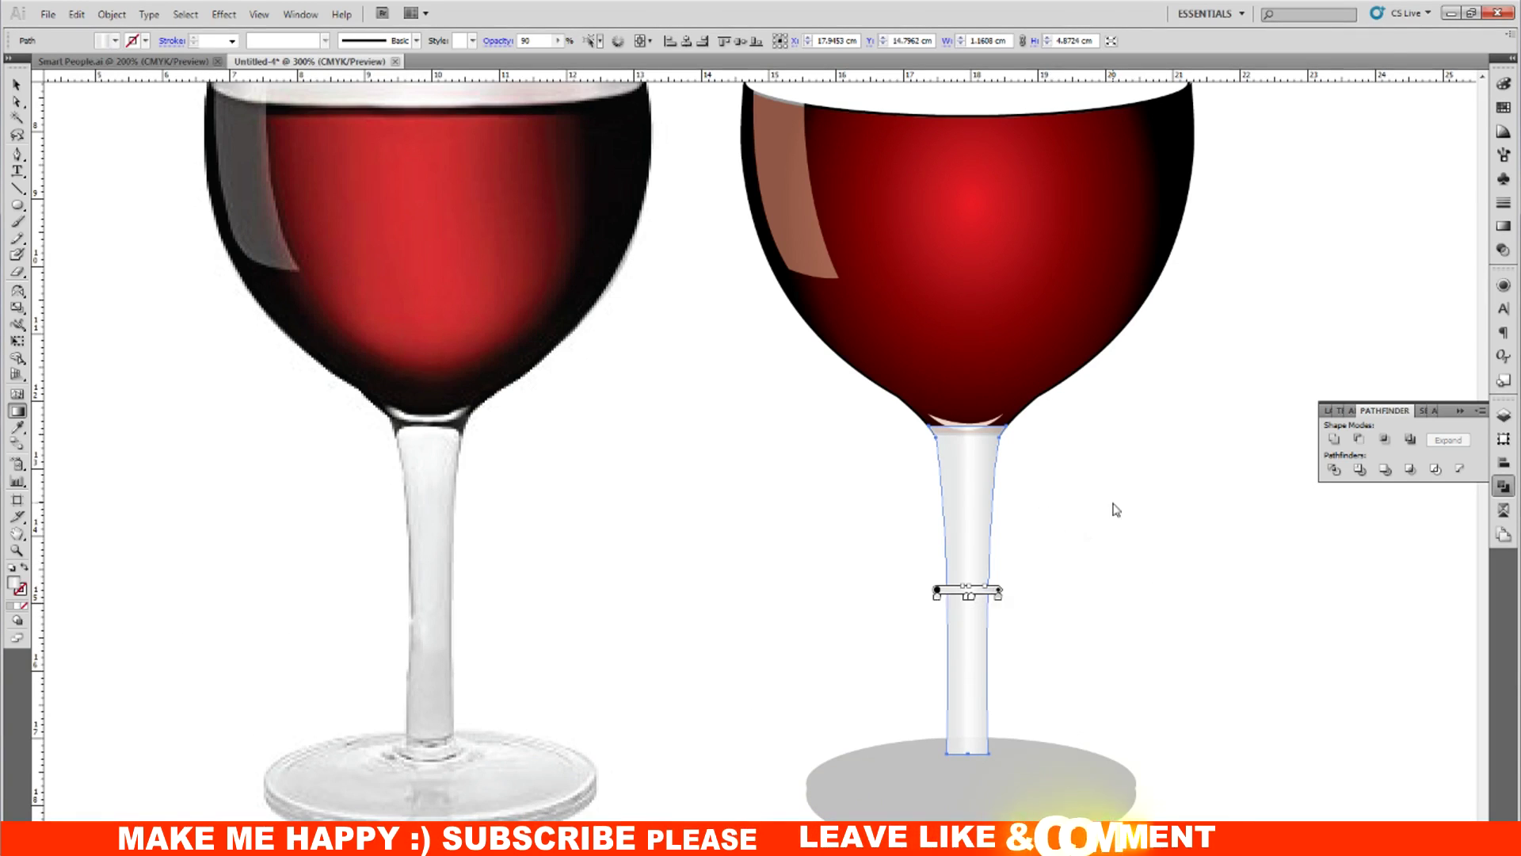
{"action": "left_click", "coordinate": [953, 602]}
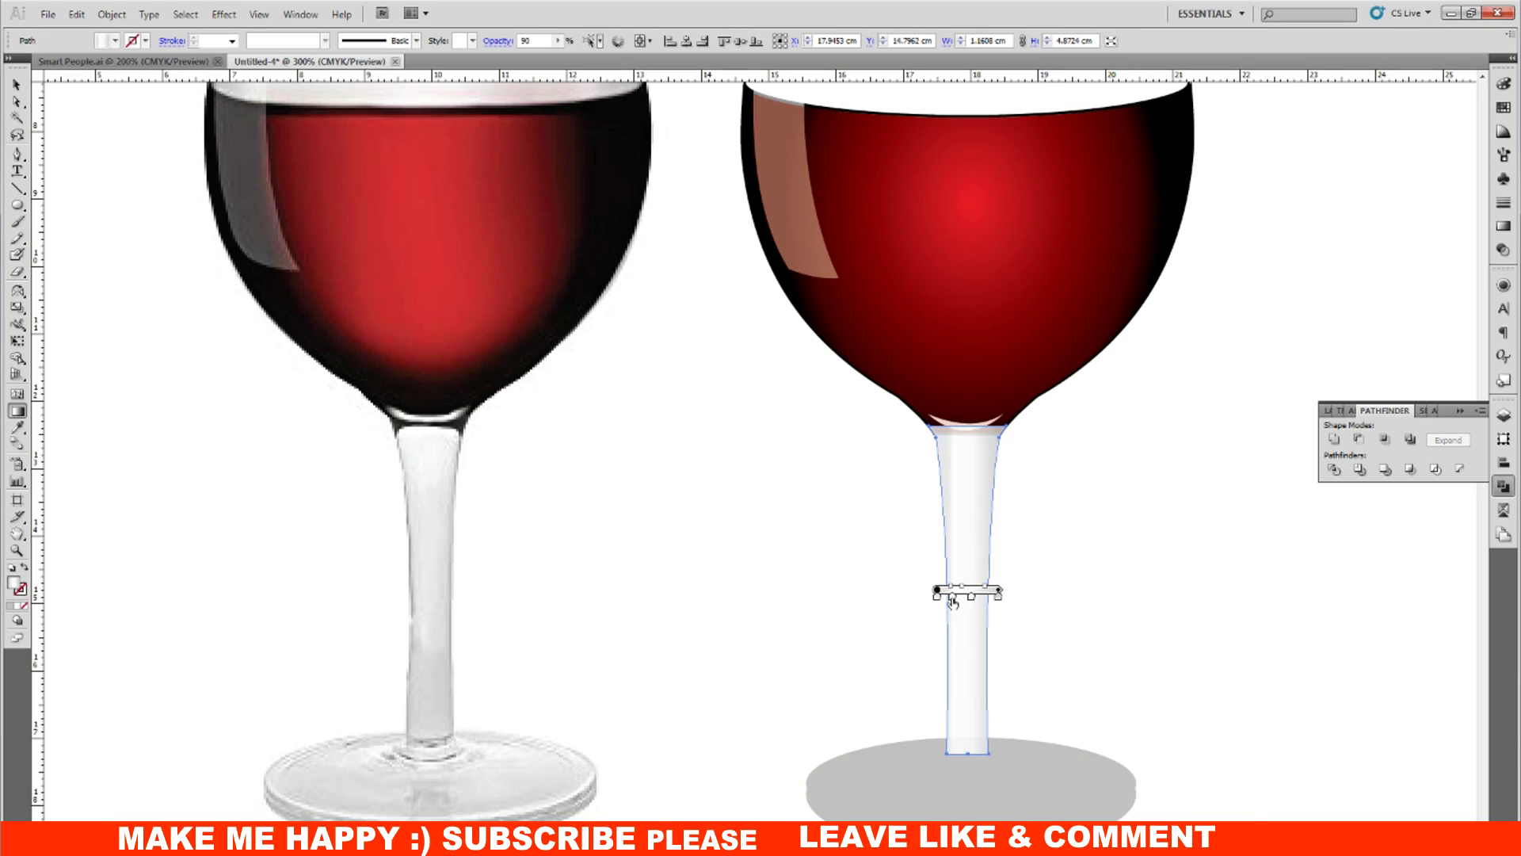
{"action": "left_click_drag", "start_coordinate": [956, 602], "coordinate": [979, 602]}
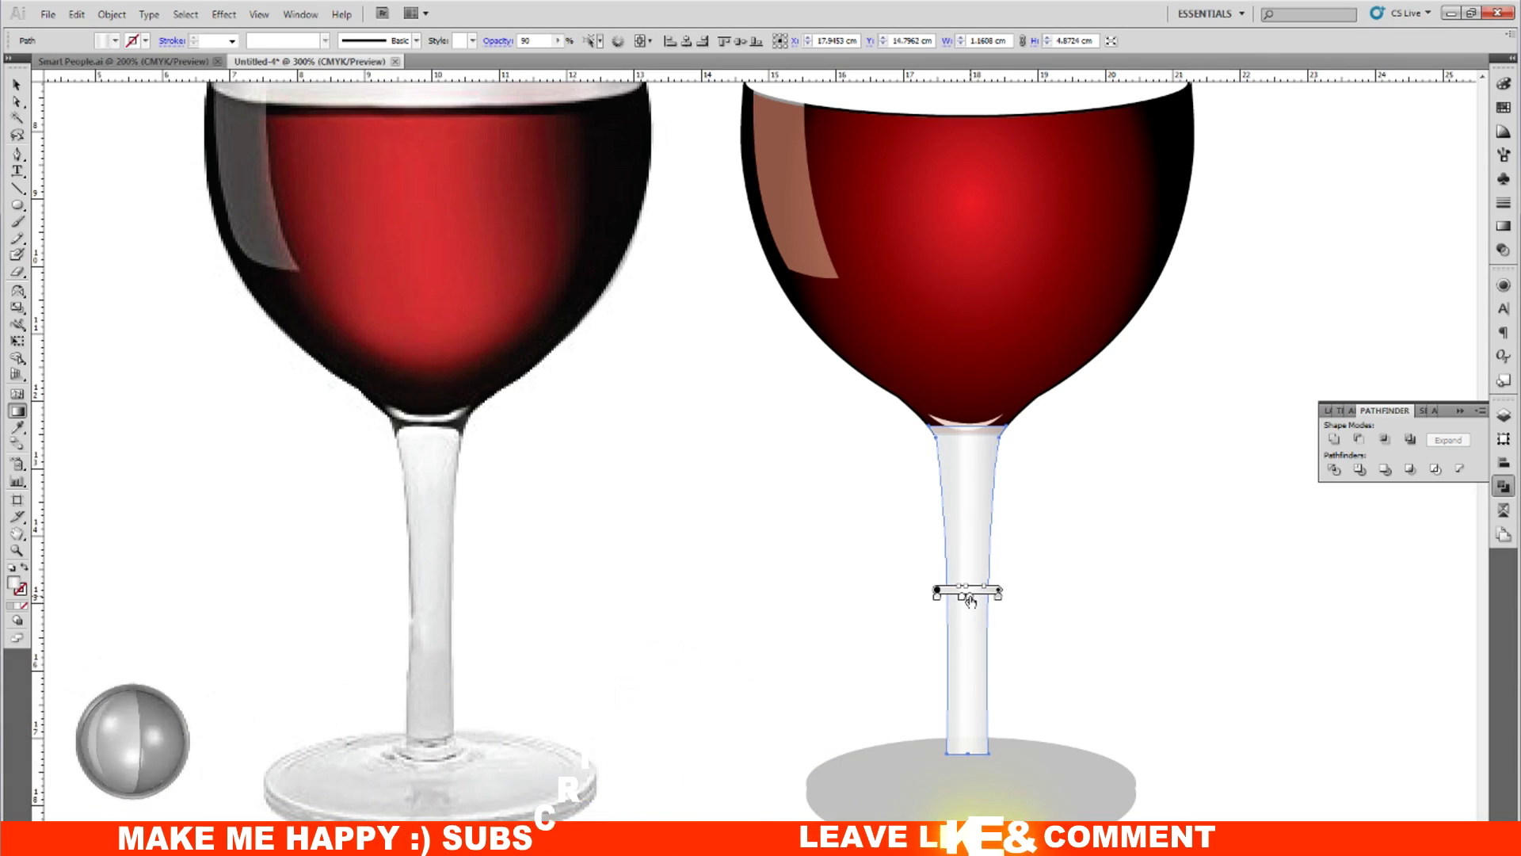
Step: Draw a small ellipse at the stem's bottom, rounding it off against the grey foot
{"action": "key", "text": "v"}
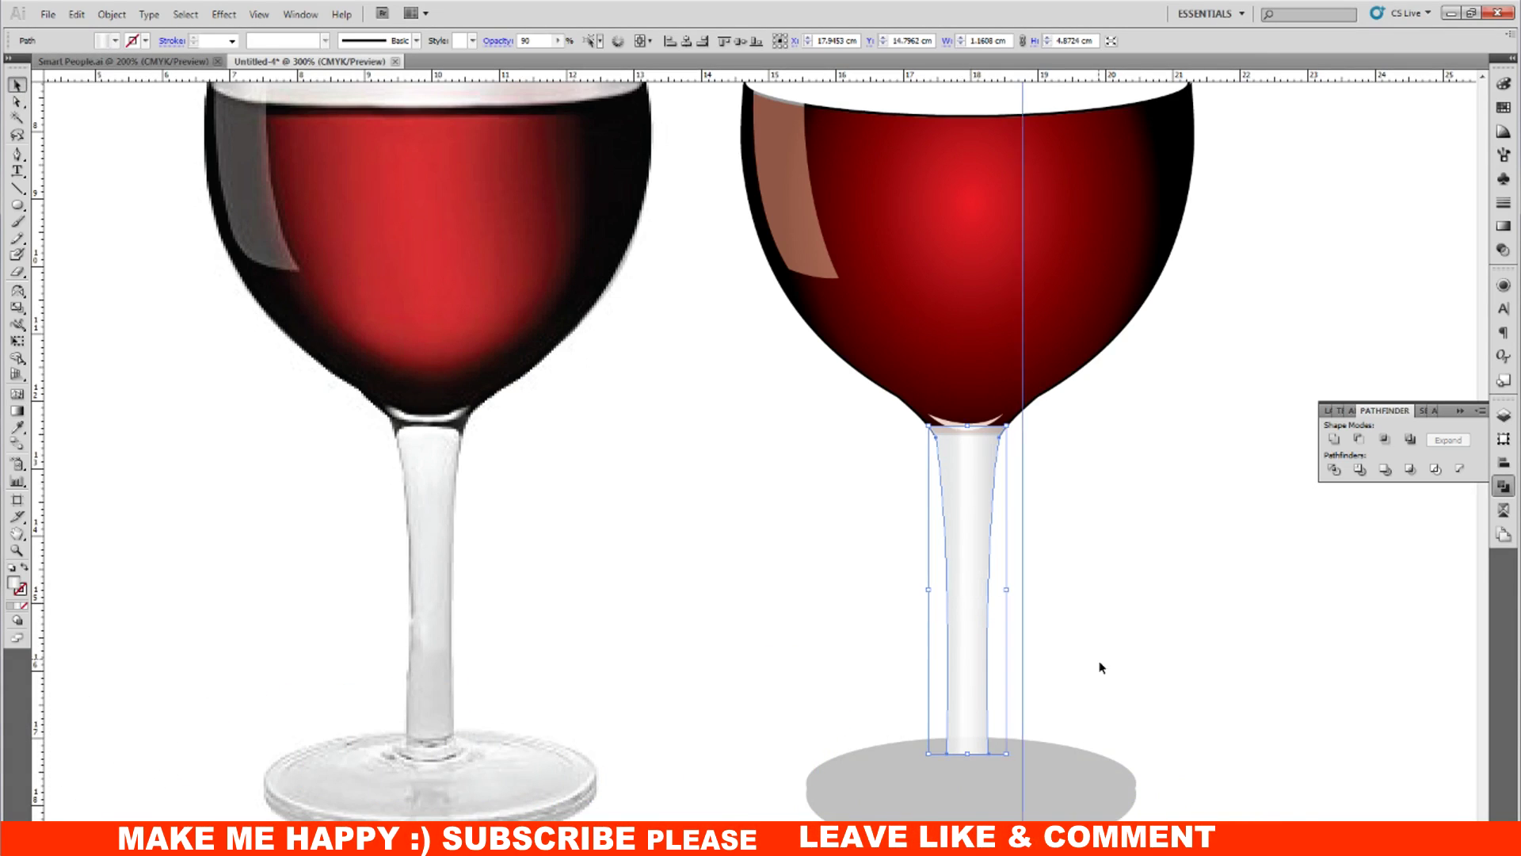
{"action": "left_click", "coordinate": [1085, 640]}
{"action": "scroll", "coordinate": [1085, 640], "scroll_direction": "down", "scroll_amount": 2}
{"action": "scroll", "coordinate": [1087, 636], "scroll_direction": "down", "scroll_amount": 3}
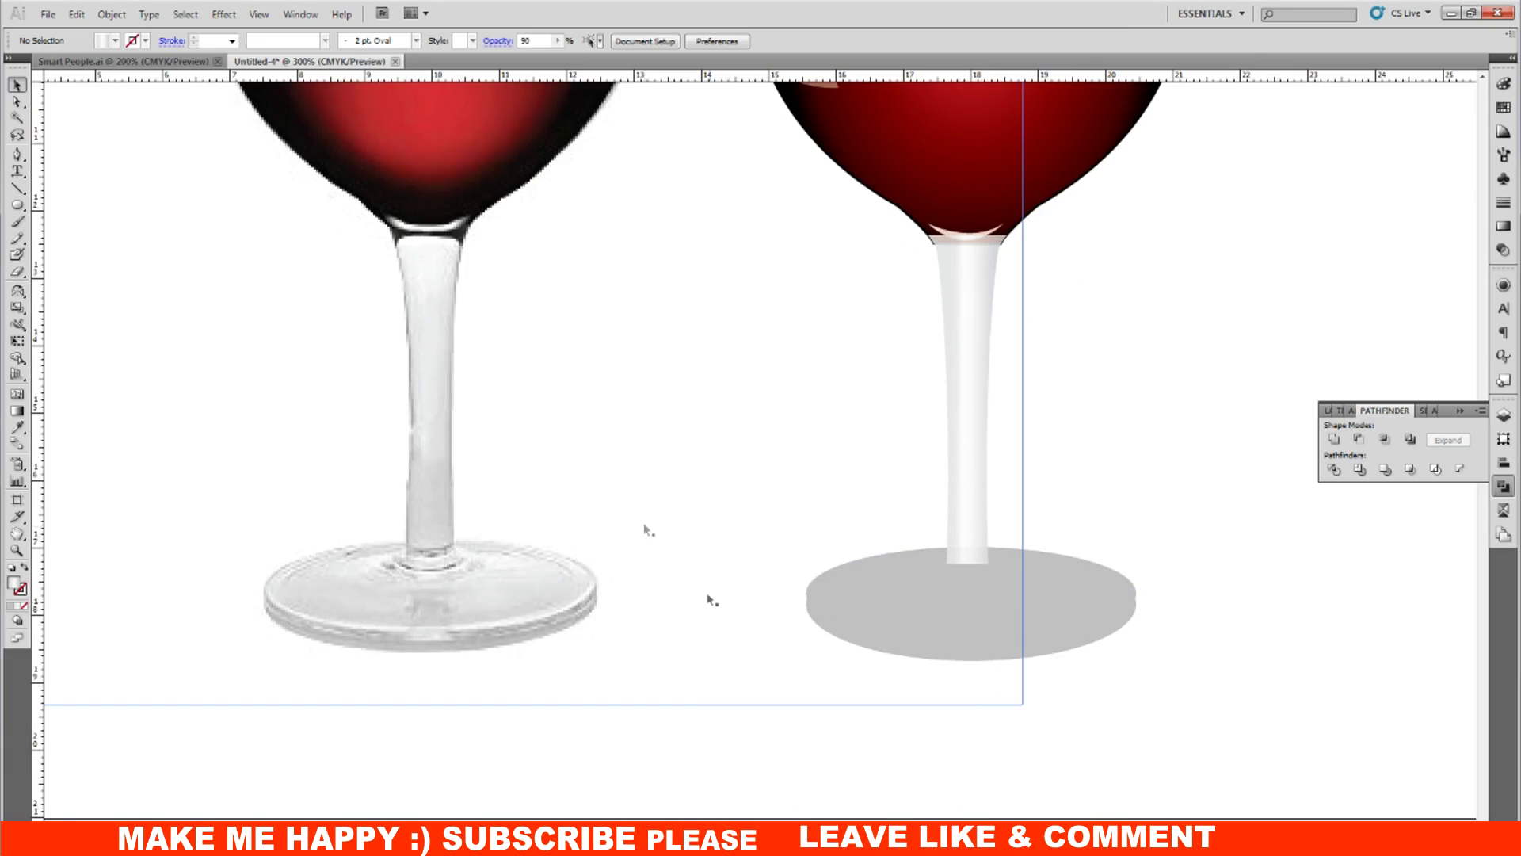
{"action": "left_click", "coordinate": [18, 205]}
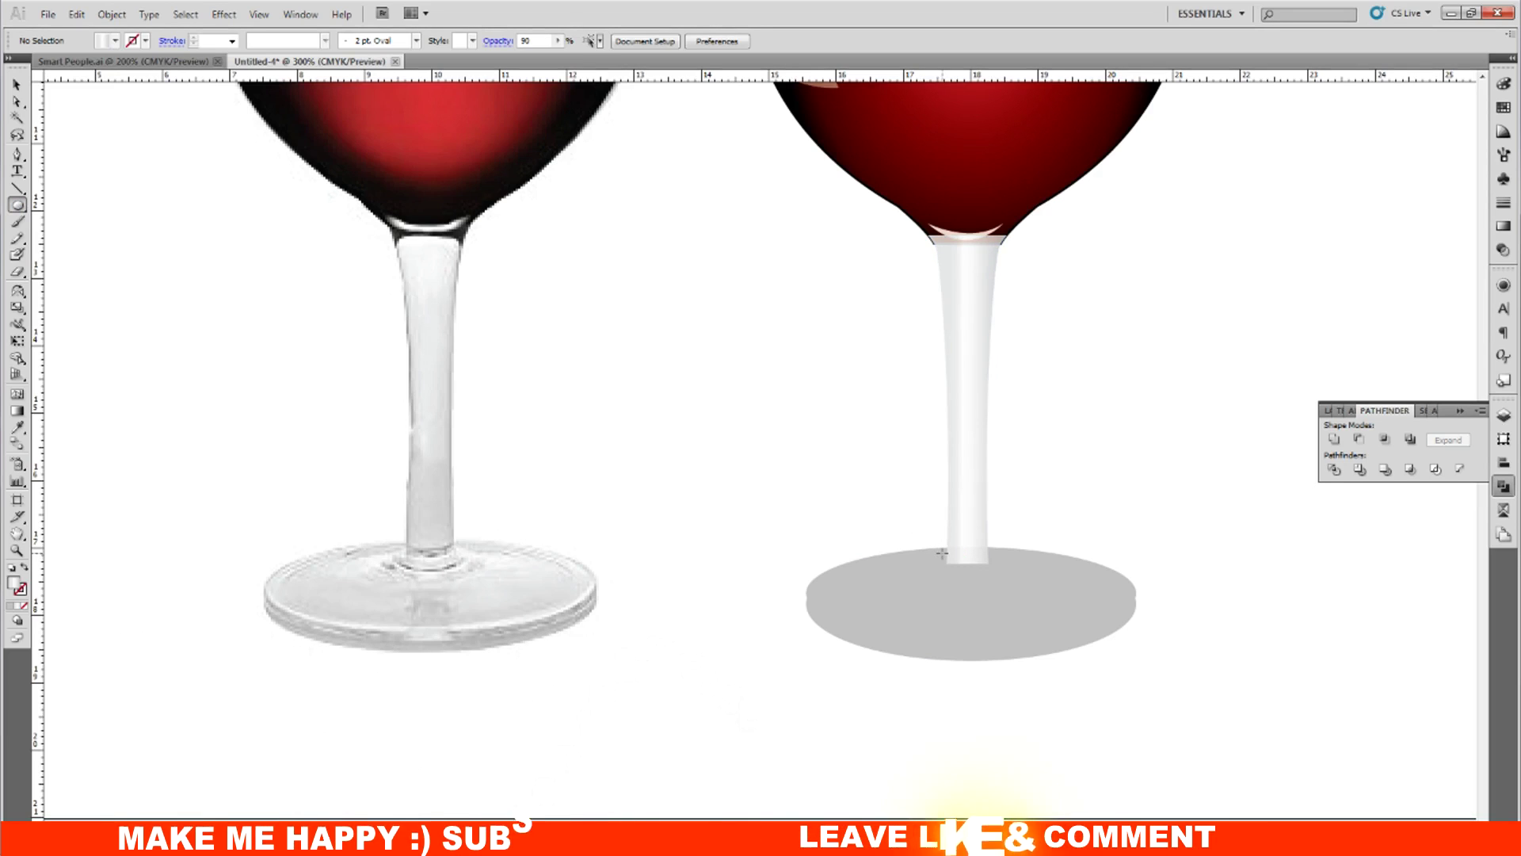
{"action": "left_click_drag", "start_coordinate": [939, 553], "coordinate": [997, 576]}
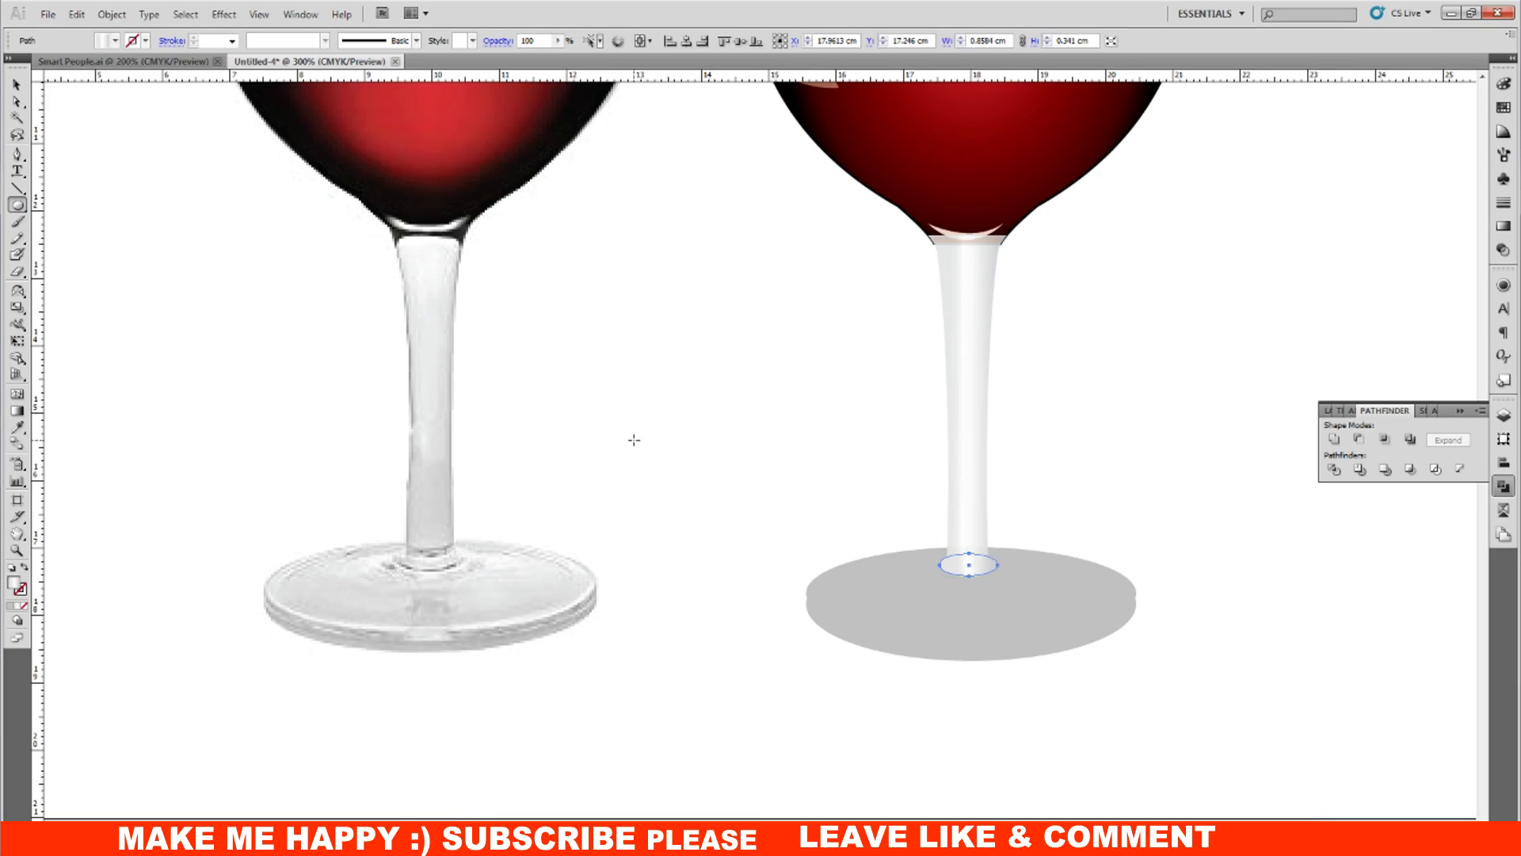
{"action": "left_click", "coordinate": [16, 85]}
{"action": "left_click", "coordinate": [979, 507], "text": "shift"}
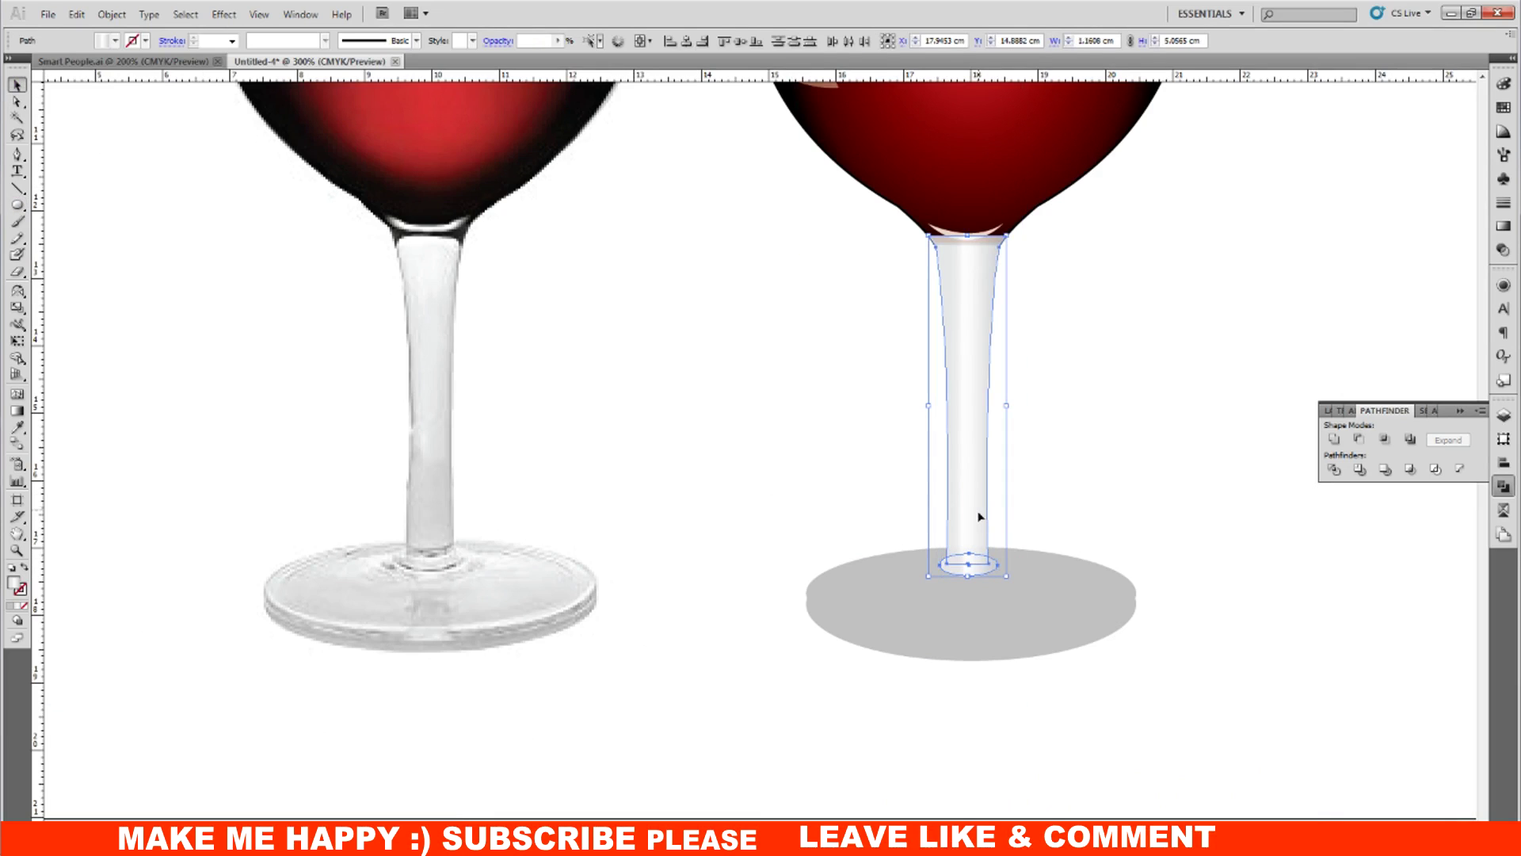
{"action": "left_click", "coordinate": [1022, 499]}
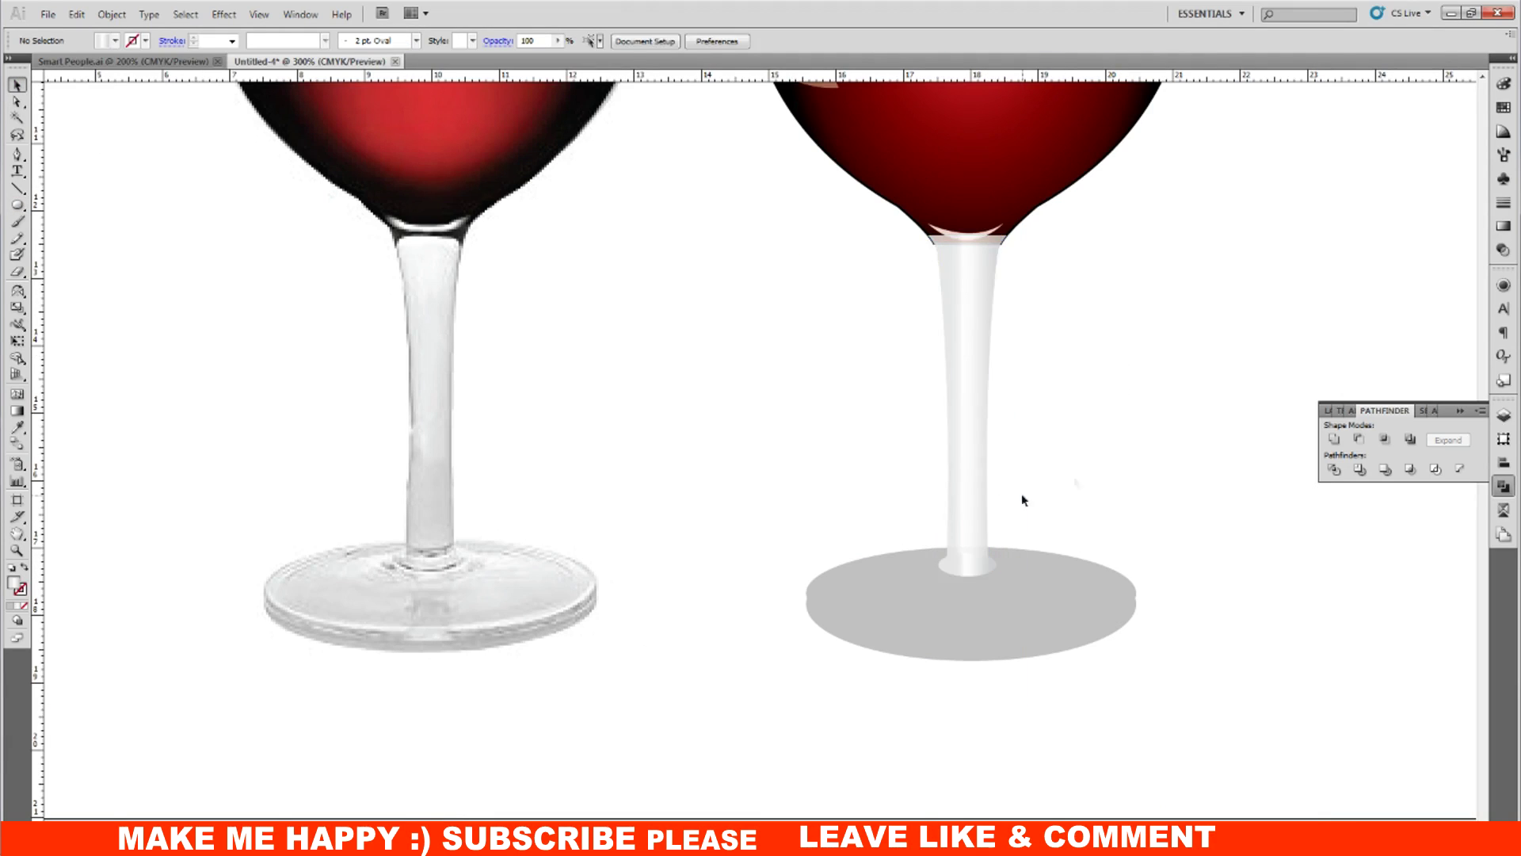
{"action": "scroll", "coordinate": [1100, 477], "scroll_direction": "down", "scroll_amount": 3}
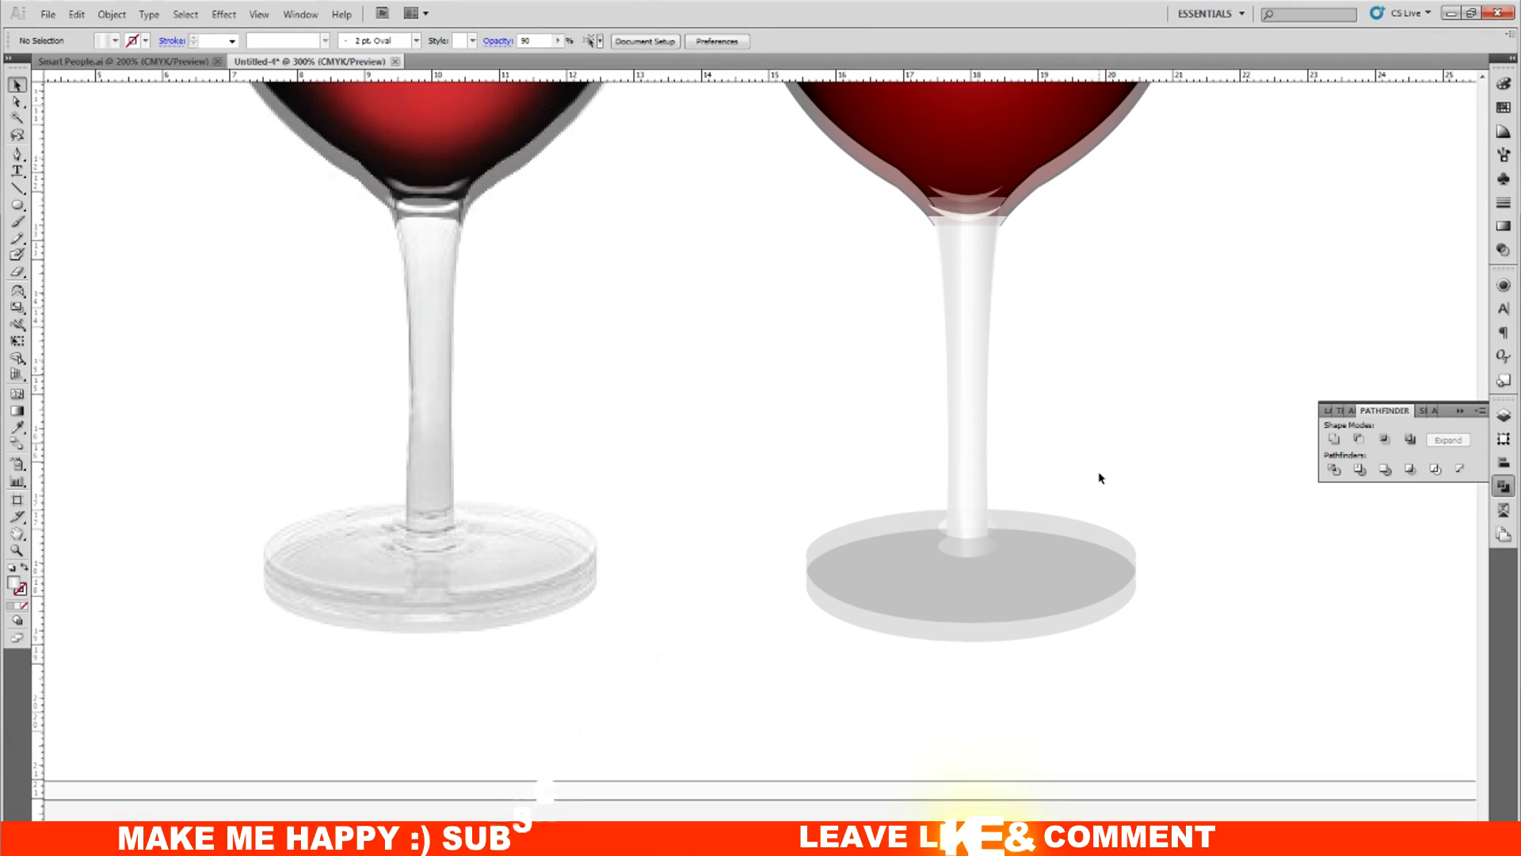
{"action": "left_click", "coordinate": [1099, 529]}
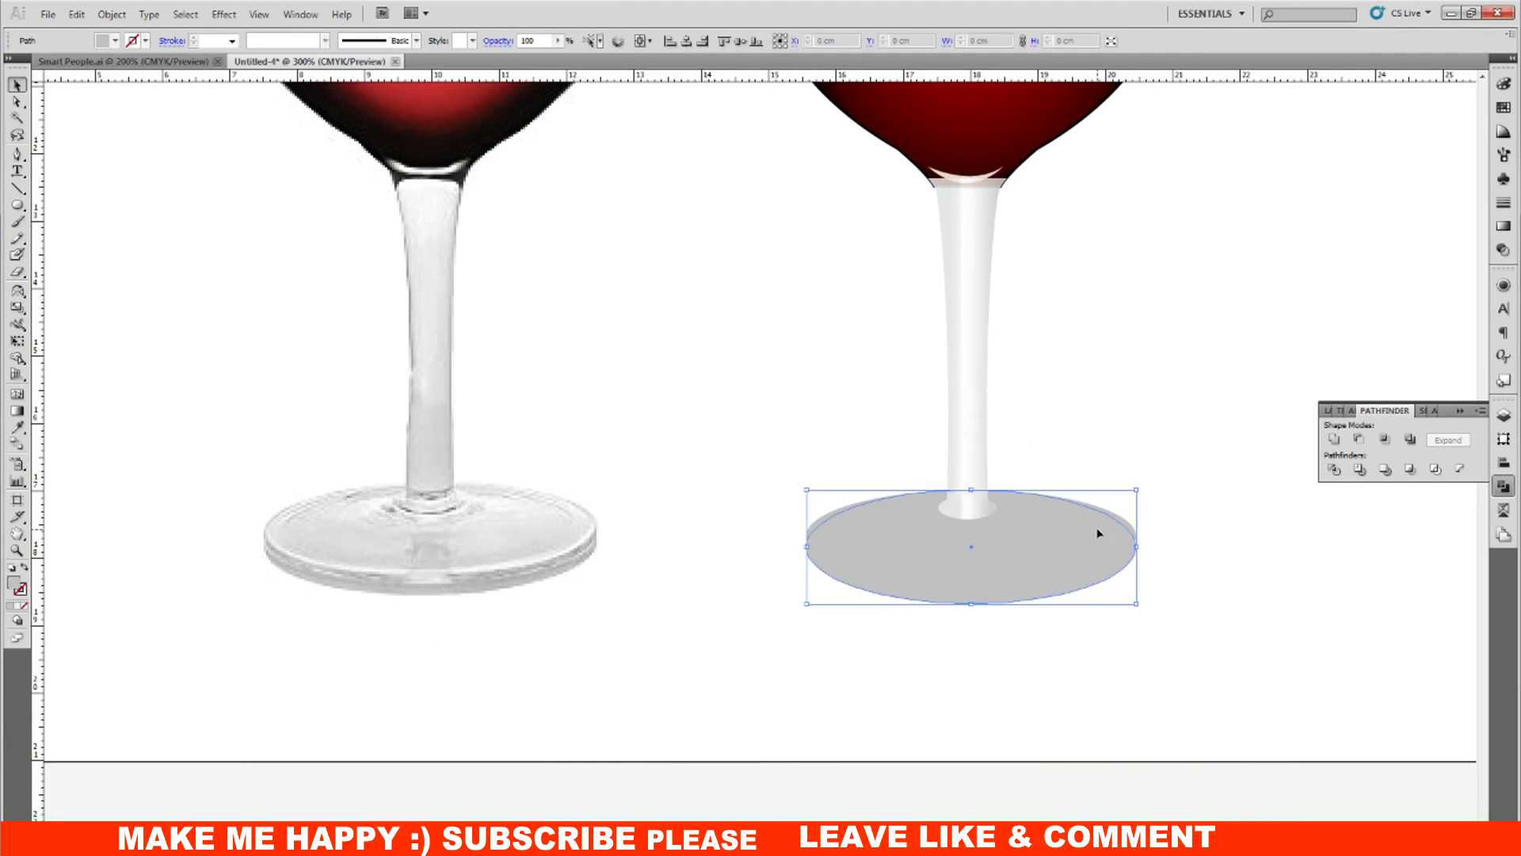
Step: Eyedropper the stem's white gradient at 90% opacity onto the foot ellipse
{"action": "left_click", "coordinate": [16, 428]}
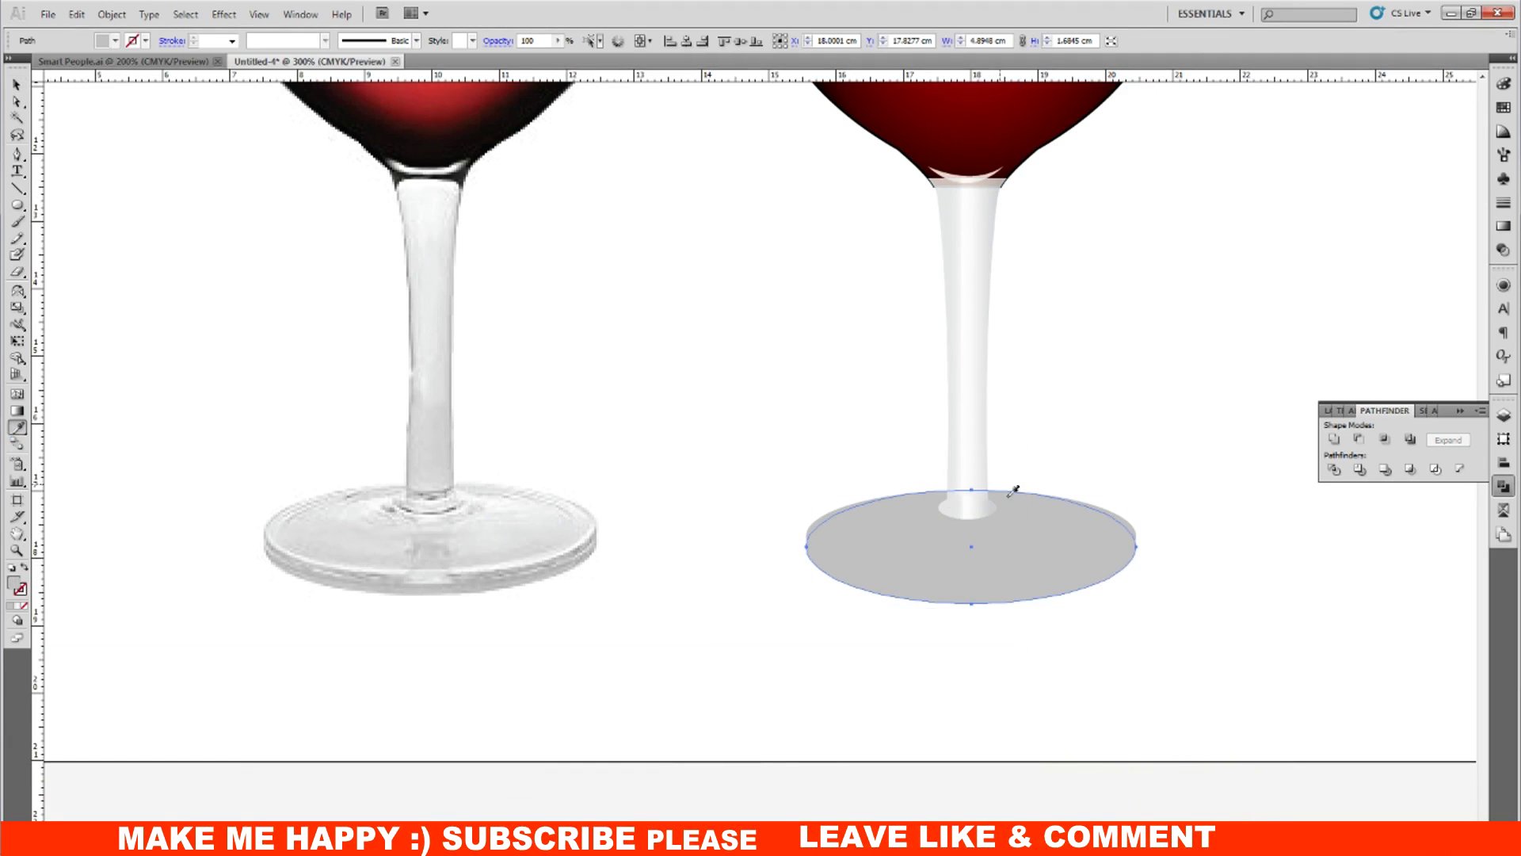
{"action": "left_click", "coordinate": [978, 418]}
{"action": "left_click", "coordinate": [17, 85]}
{"action": "left_click", "coordinate": [1154, 458]}
{"action": "left_click", "coordinate": [1135, 524]}
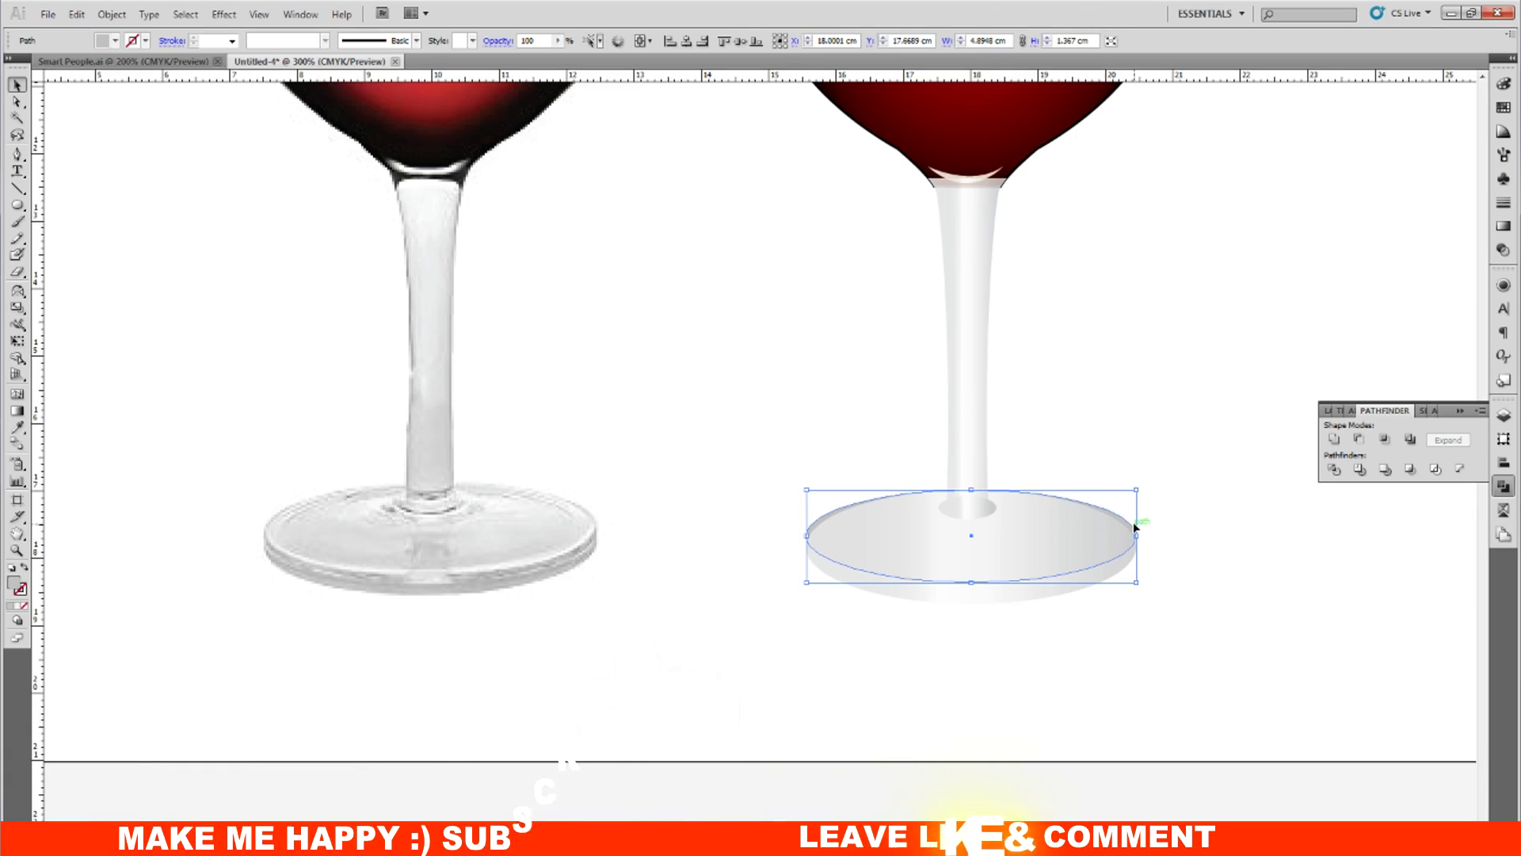
{"action": "left_click", "coordinate": [16, 427]}
{"action": "left_click", "coordinate": [87, 104]}
{"action": "key", "text": "v"}
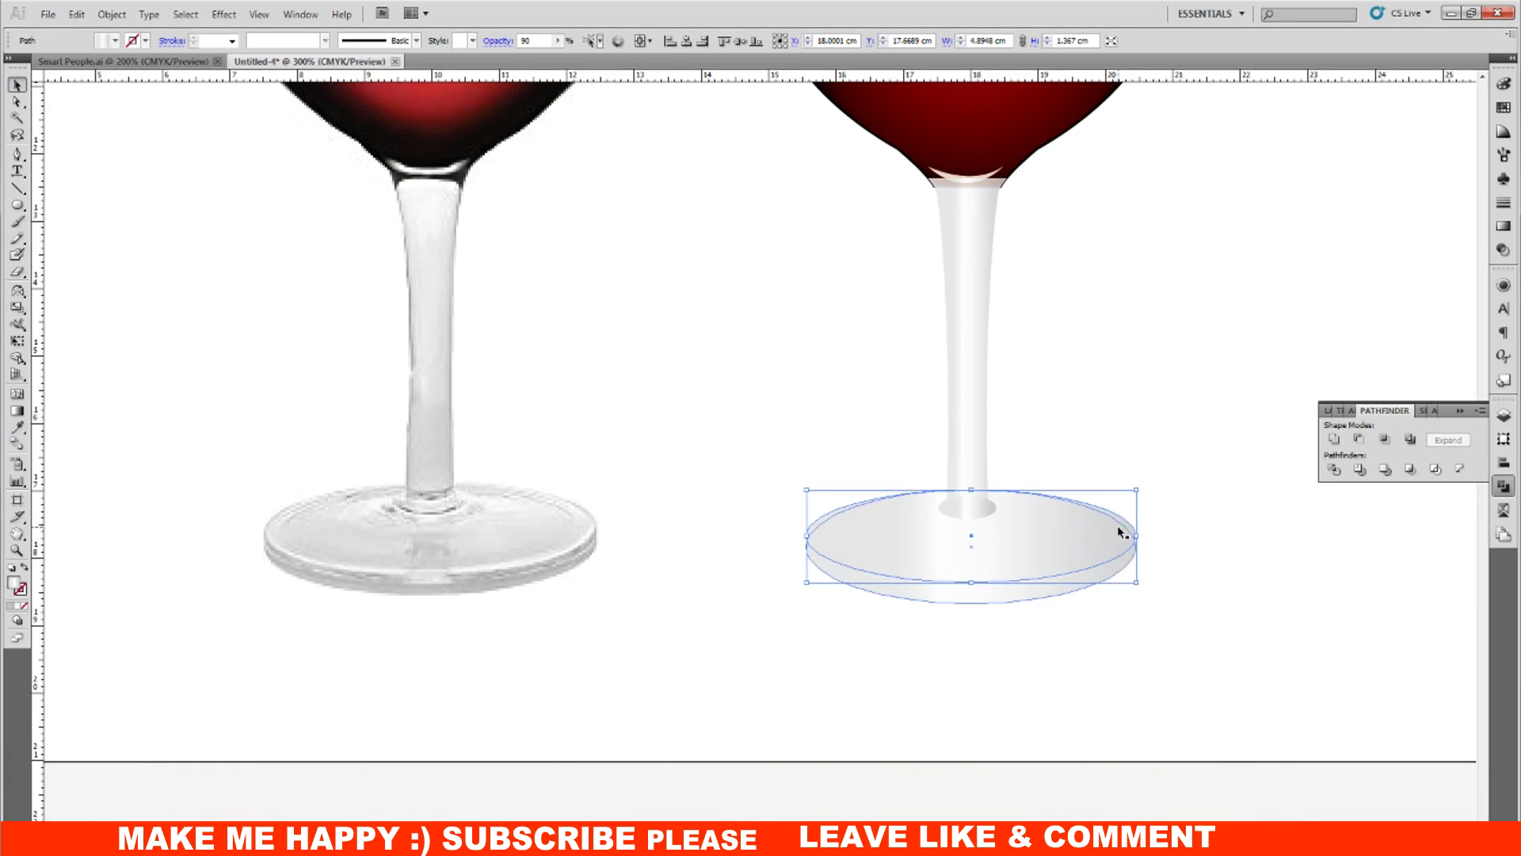
Step: Bring the foot ellipse in front of the stem base and reselect it
{"action": "right_click", "coordinate": [1119, 529]}
{"action": "left_click", "coordinate": [1362, 759]}
{"action": "left_click", "coordinate": [1287, 625]}
{"action": "left_click", "coordinate": [1118, 579]}
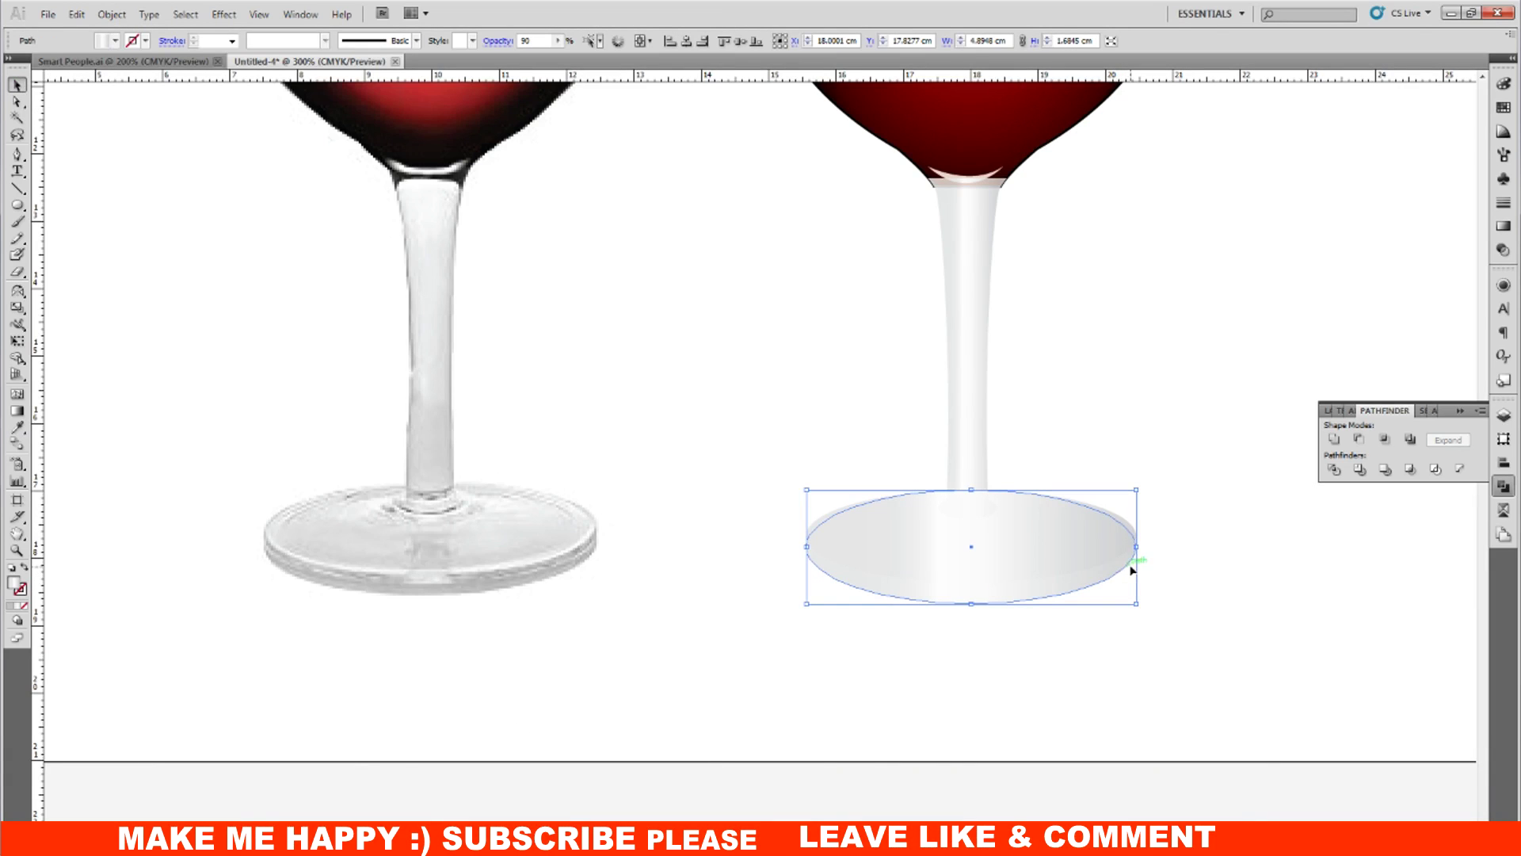
{"action": "left_click", "coordinate": [1225, 615]}
{"action": "left_click", "coordinate": [1113, 574]}
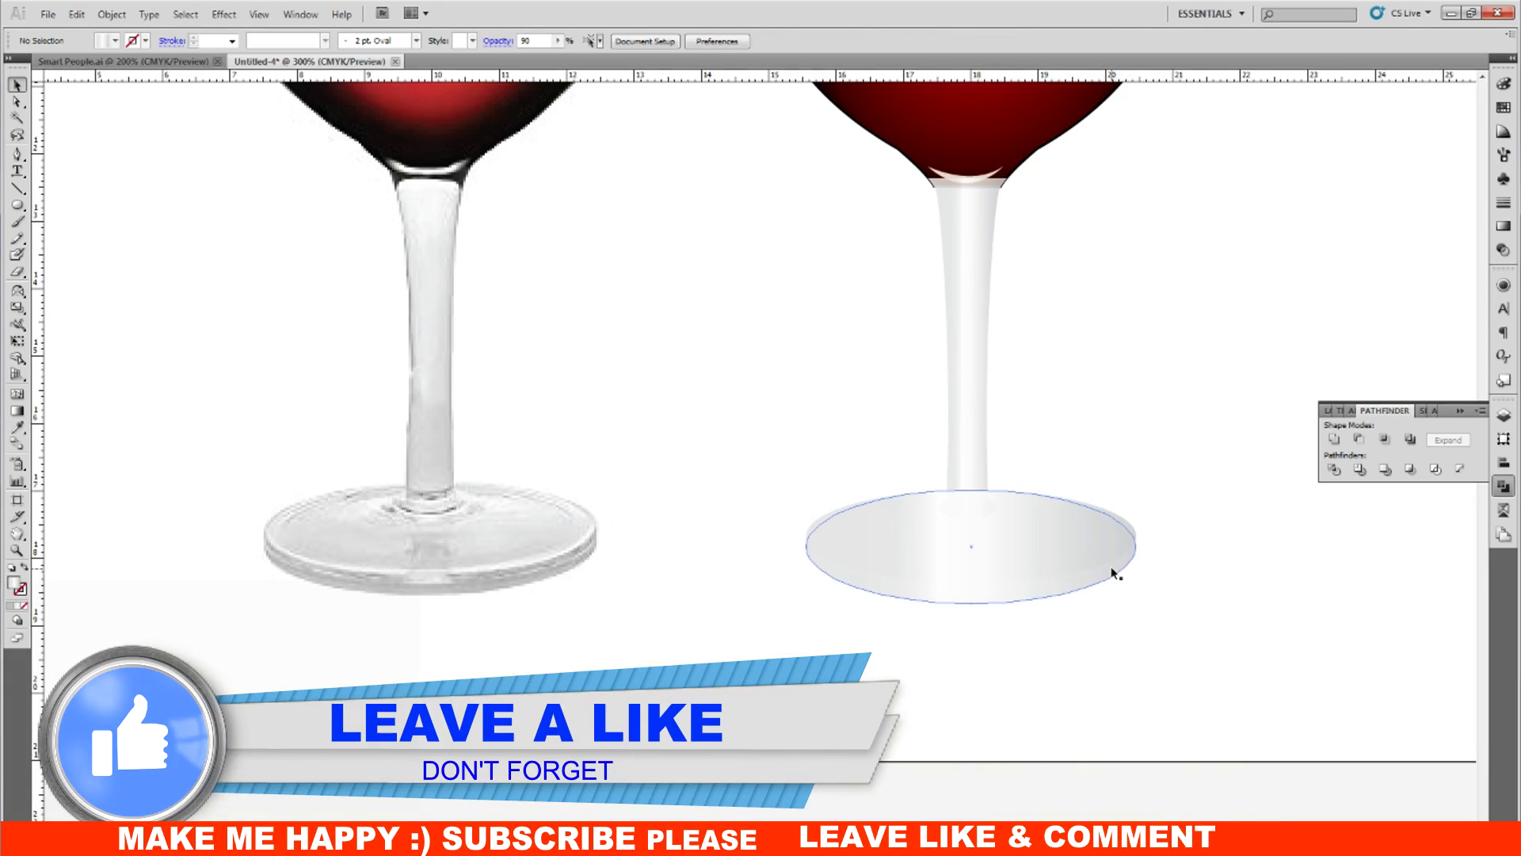
{"action": "left_click", "coordinate": [17, 410]}
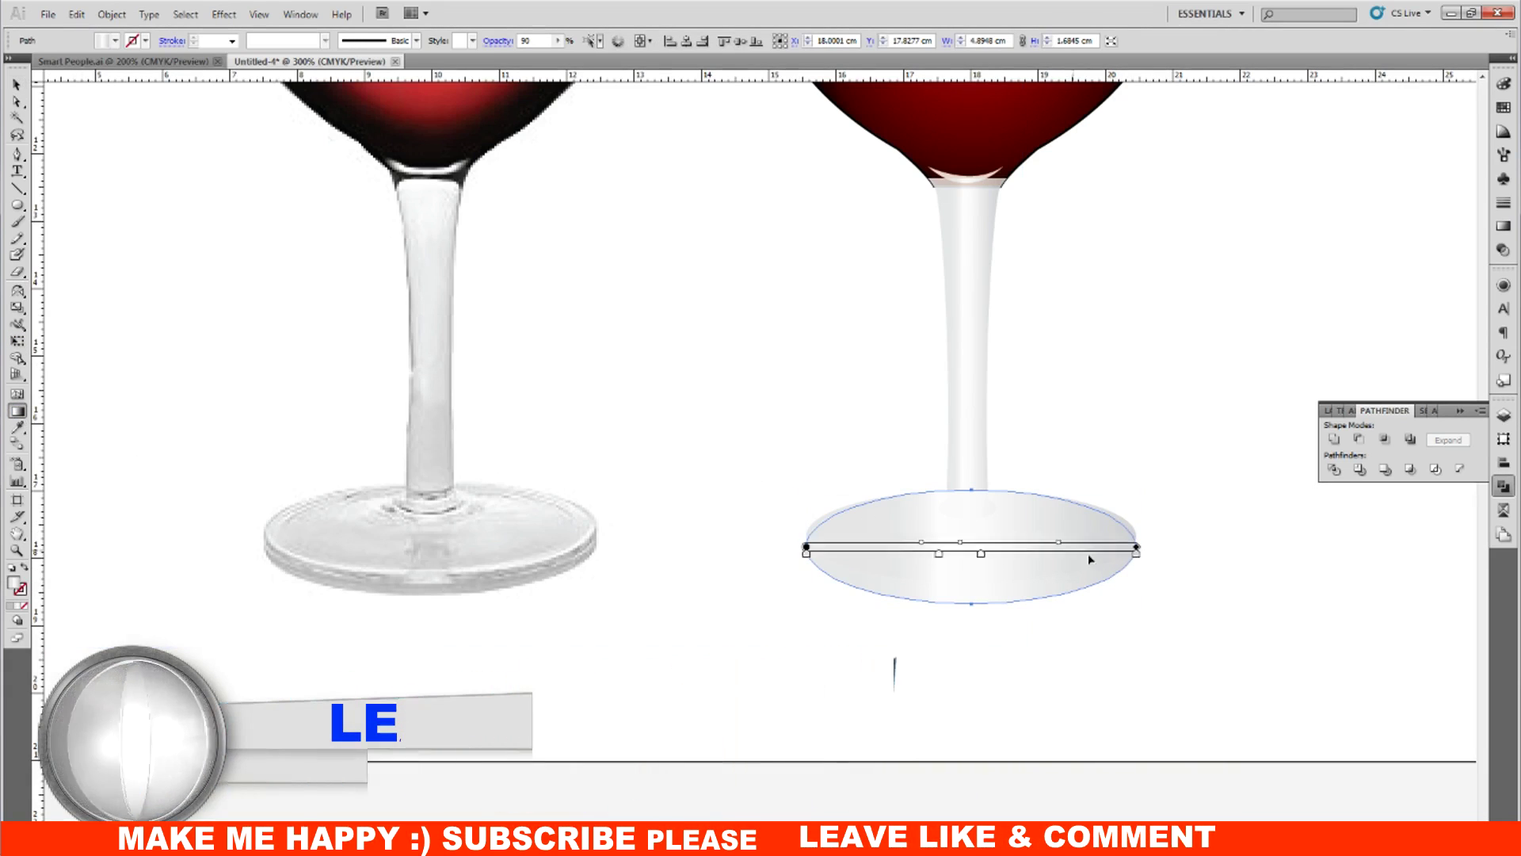
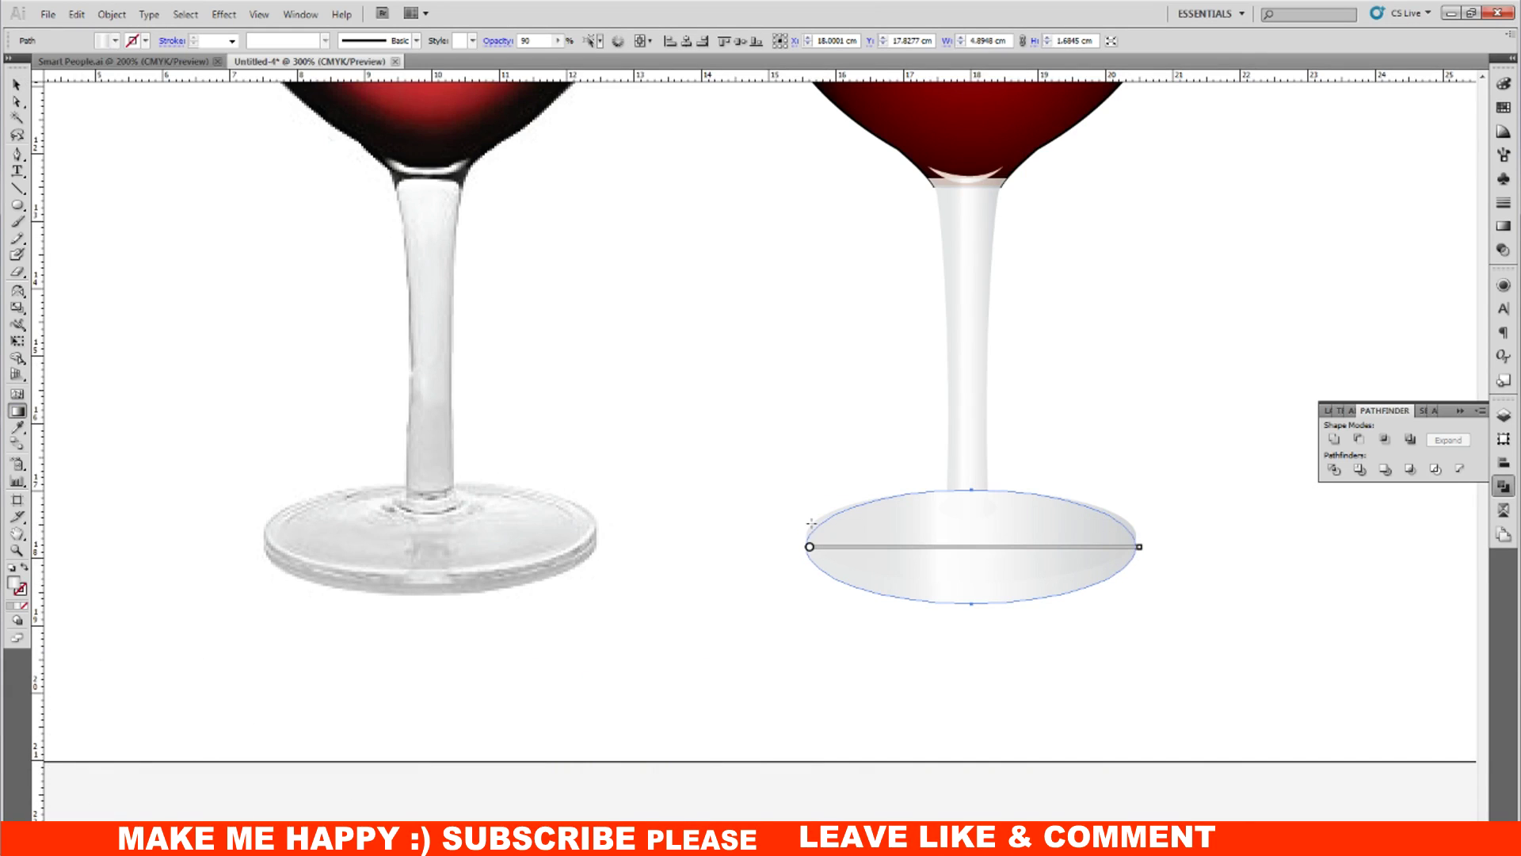
Step: Leave gradient editing and select the glass's grey base ellipse
{"action": "key", "text": "v"}
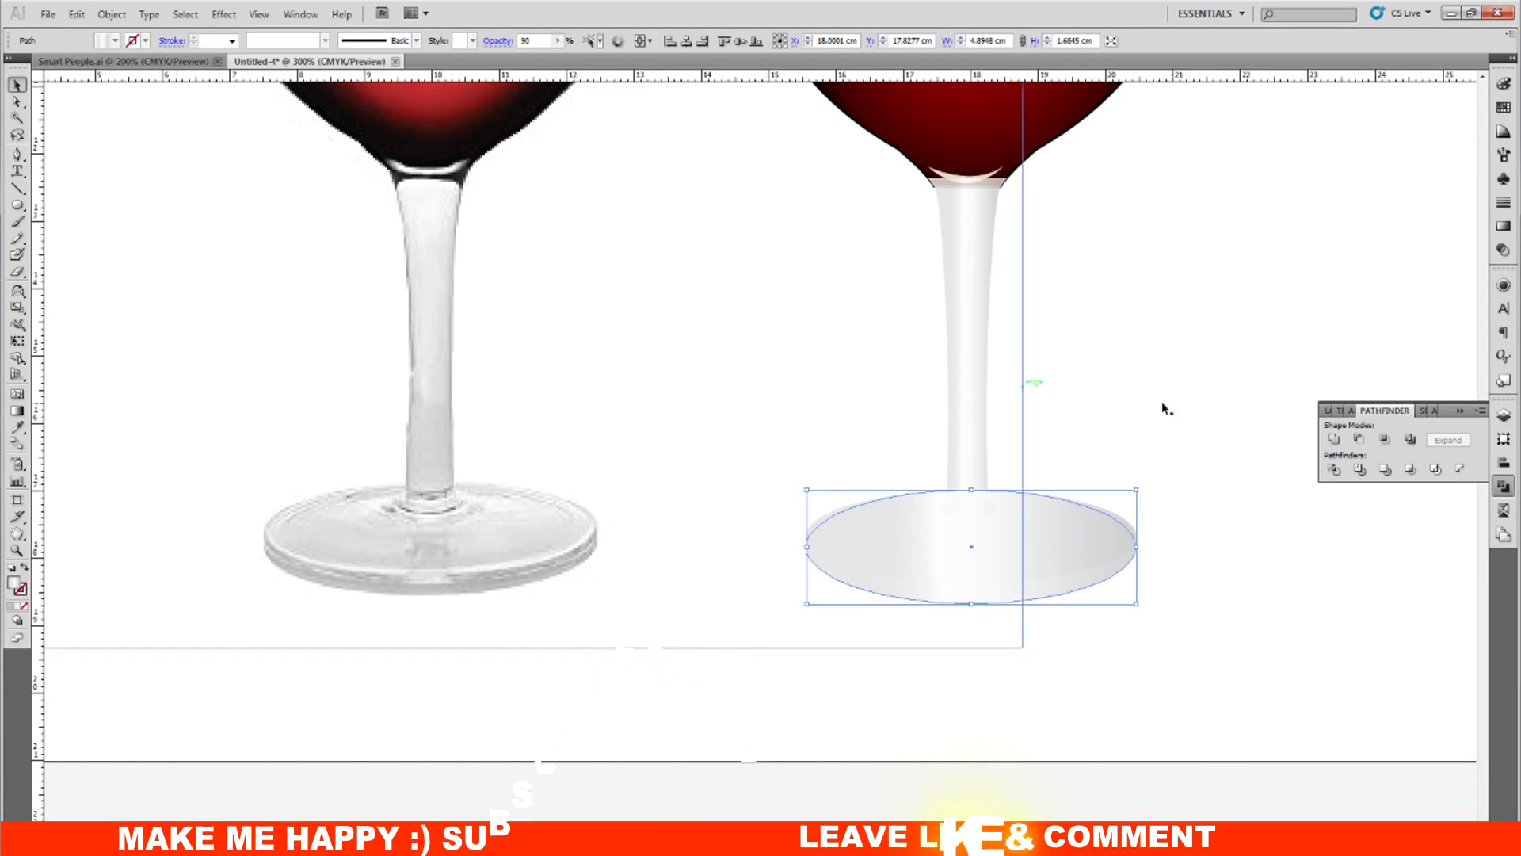
{"action": "left_click", "coordinate": [1184, 371]}
{"action": "key", "text": "ctrl+z"}
{"action": "key", "text": "ctrl+z"}
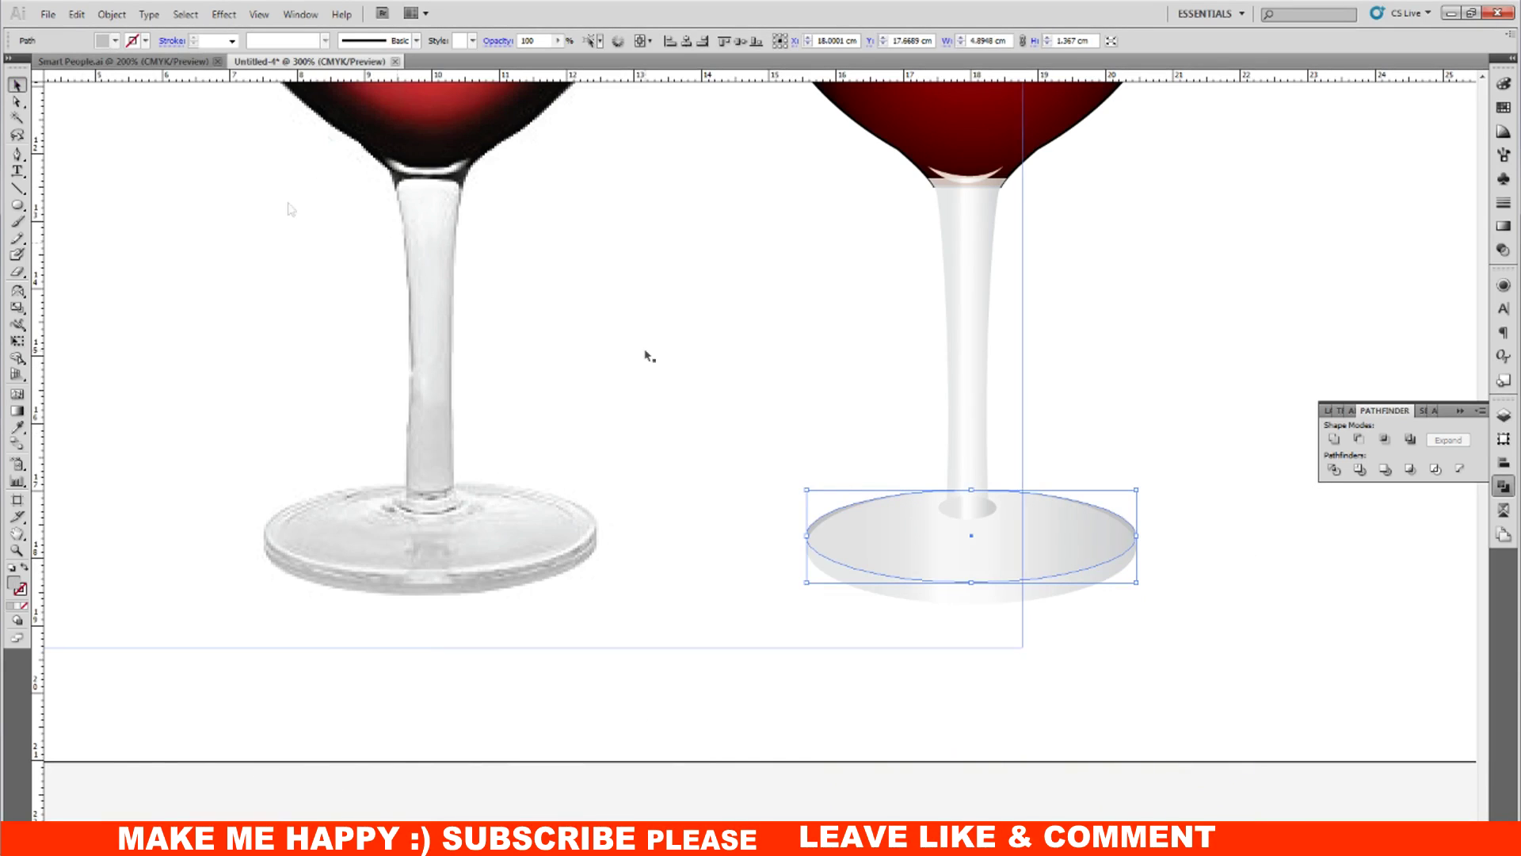
{"action": "left_click", "coordinate": [921, 448]}
{"action": "left_click", "coordinate": [1379, 601]}
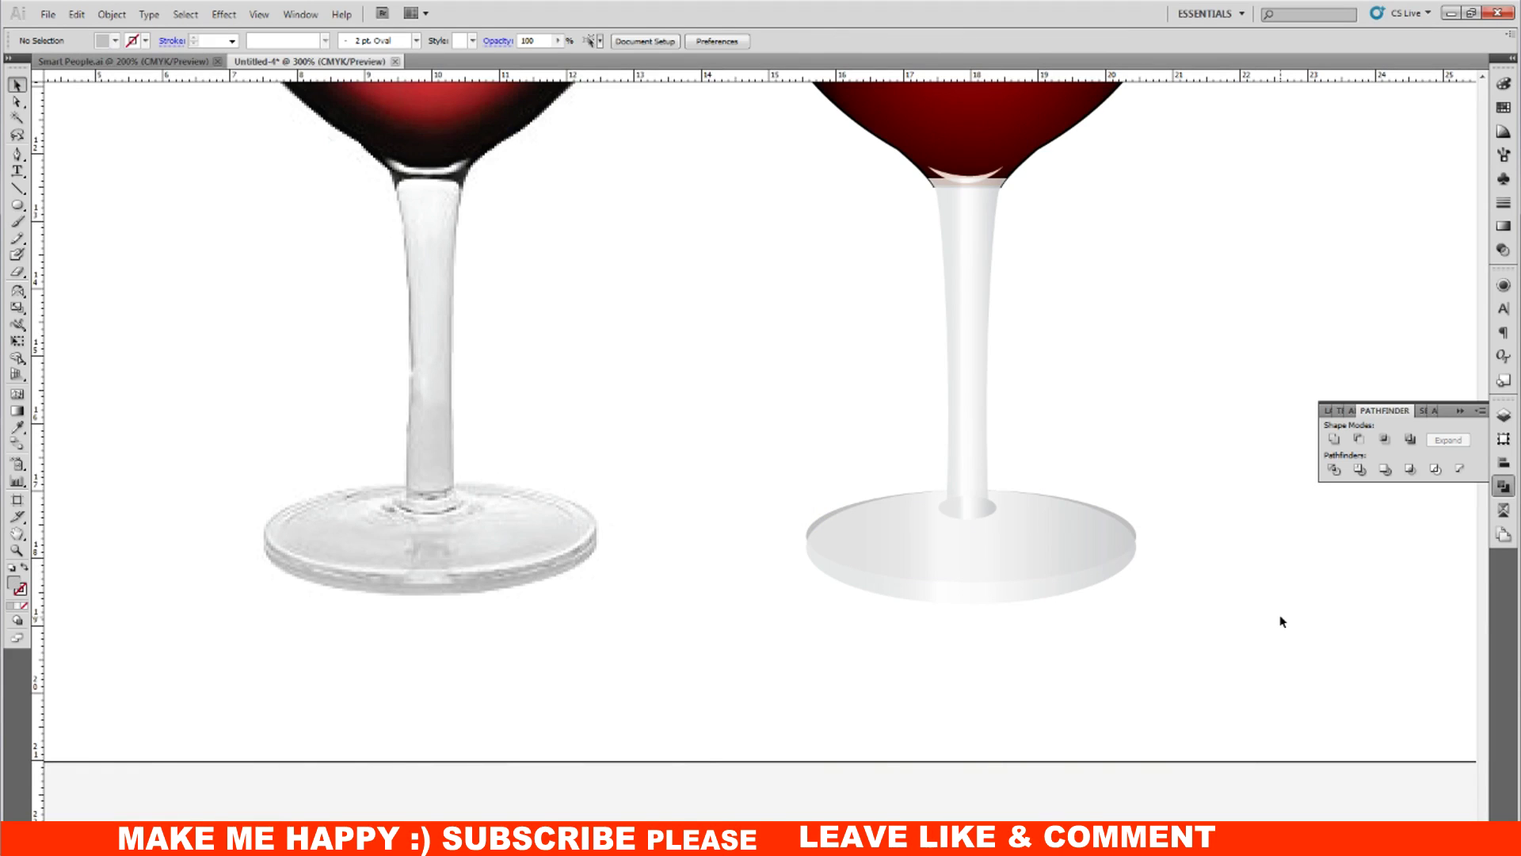
{"action": "left_click", "coordinate": [1136, 551]}
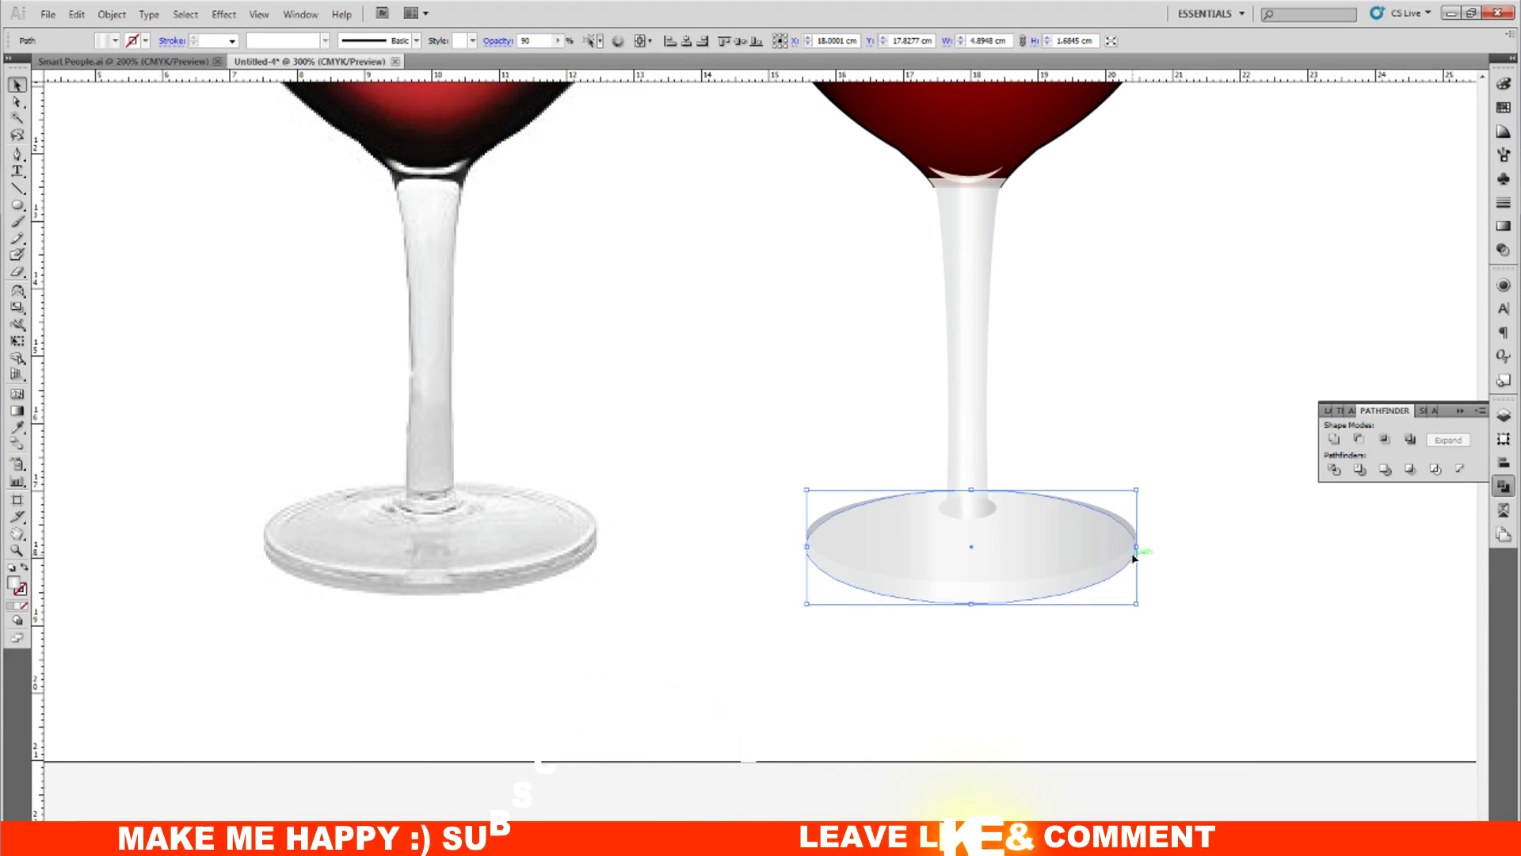
Step: Raise the base ellipse's opacity from 90% to 100%
{"action": "left_click", "coordinate": [513, 43]}
{"action": "type", "text": "100"}
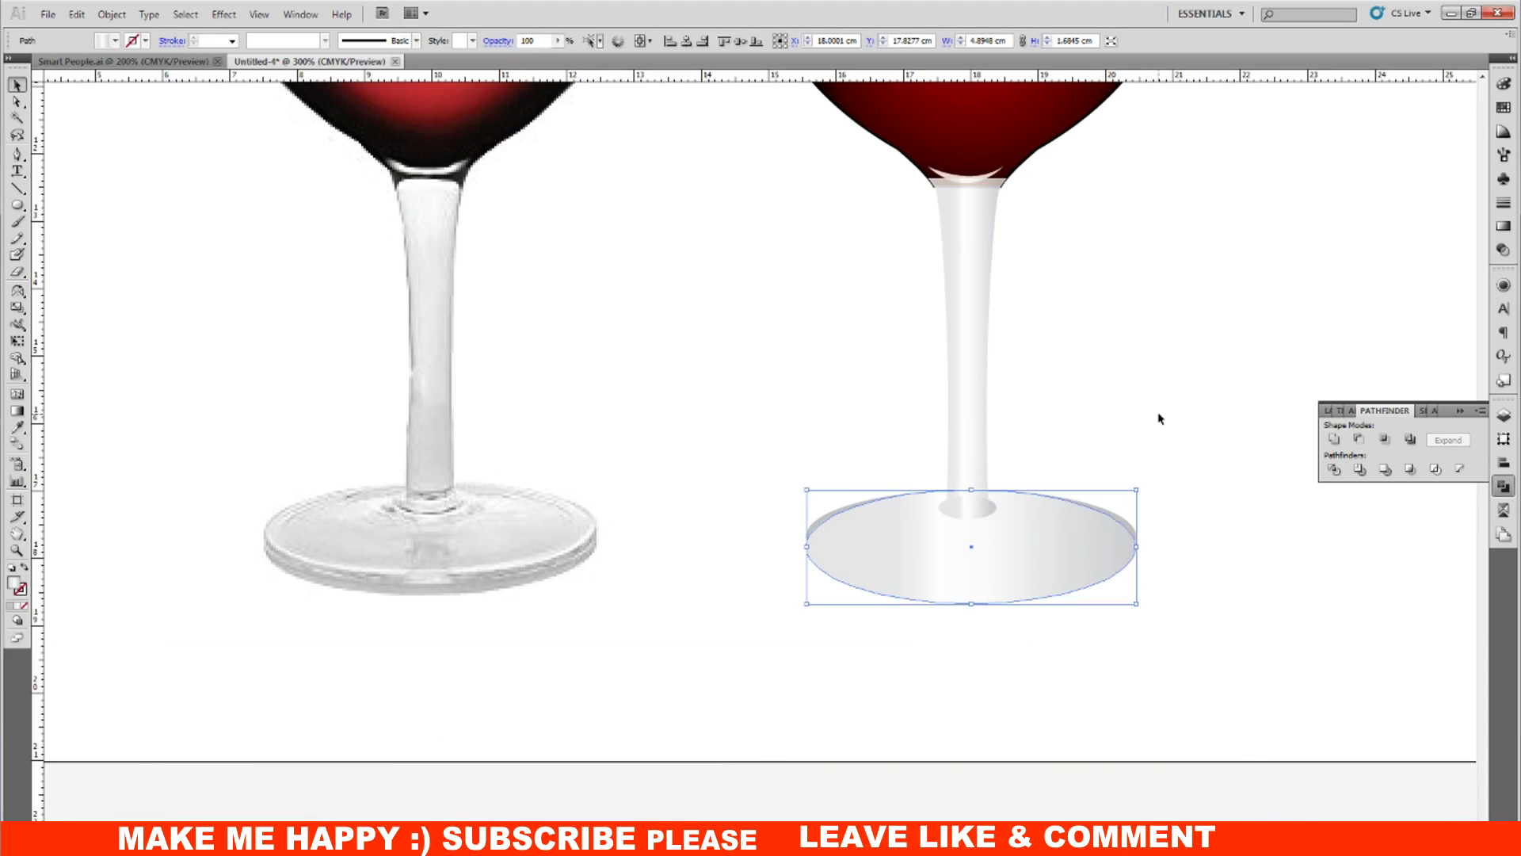
{"action": "left_click", "coordinate": [1159, 419]}
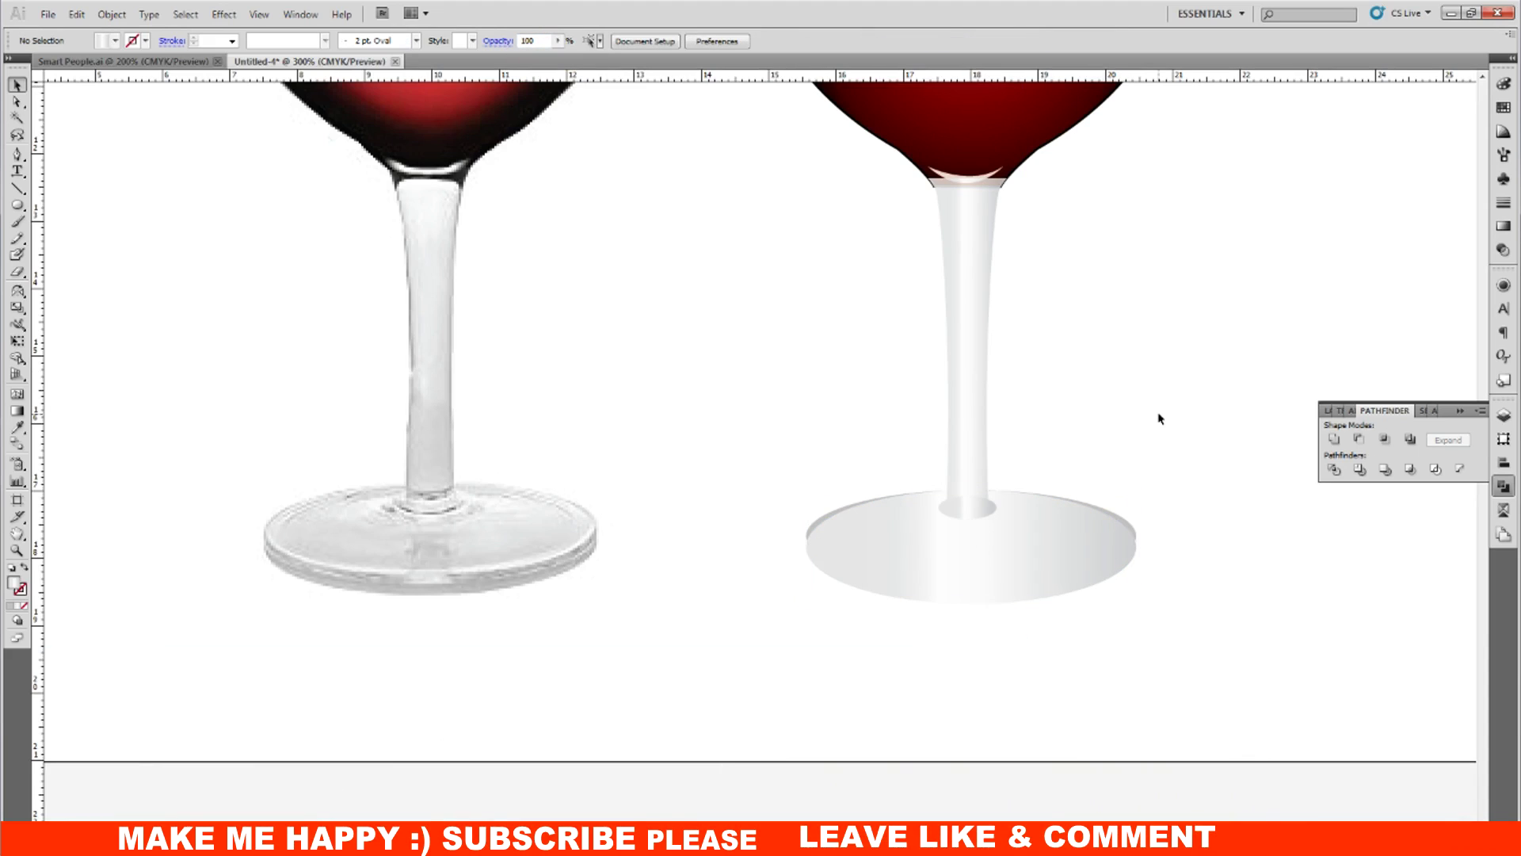
{"action": "left_click", "coordinate": [1138, 534]}
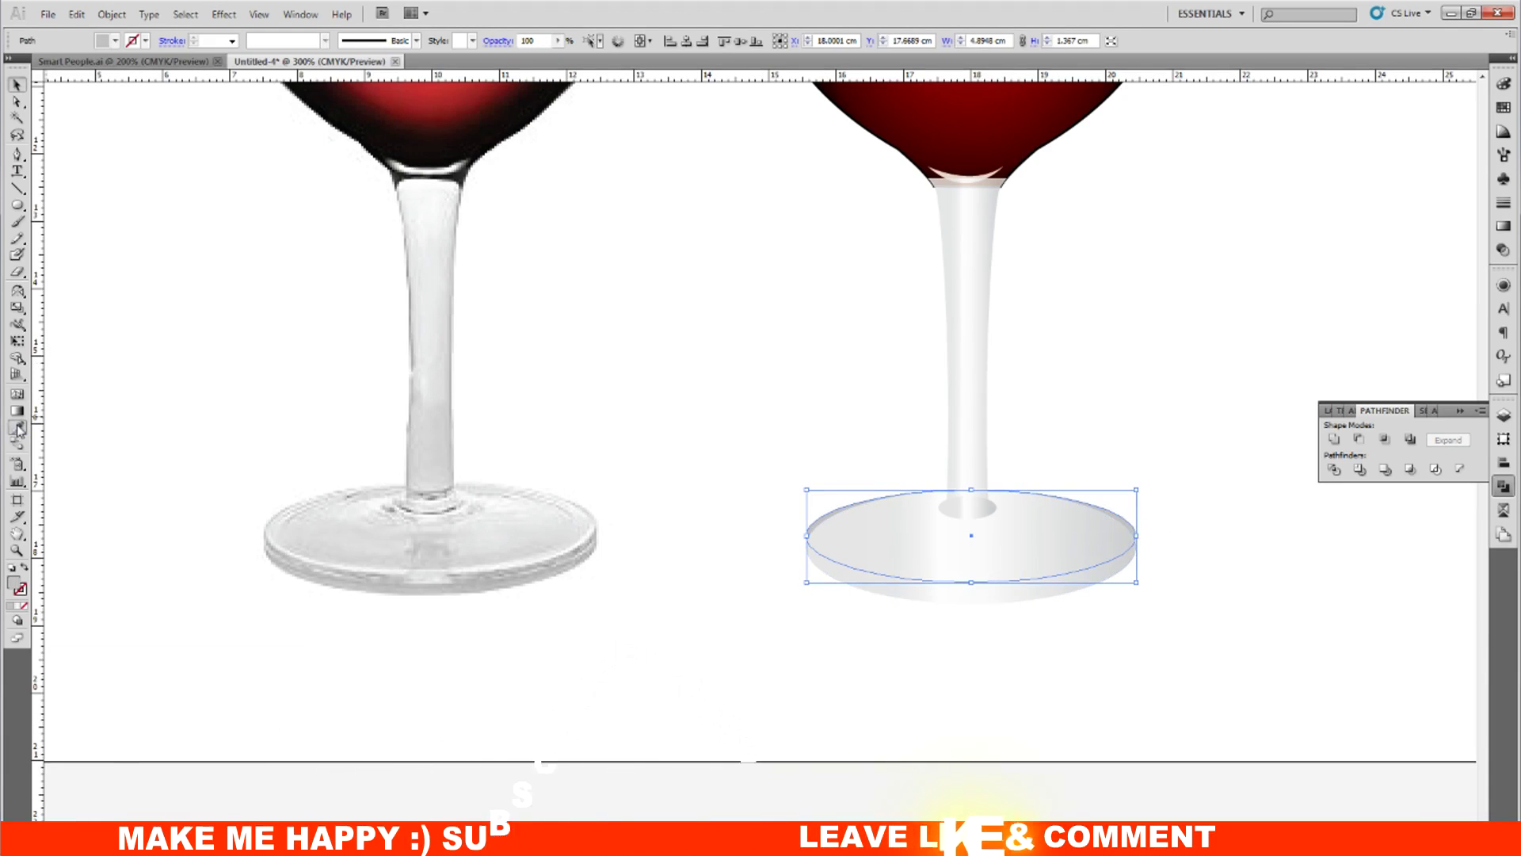
{"action": "left_click", "coordinate": [1052, 602]}
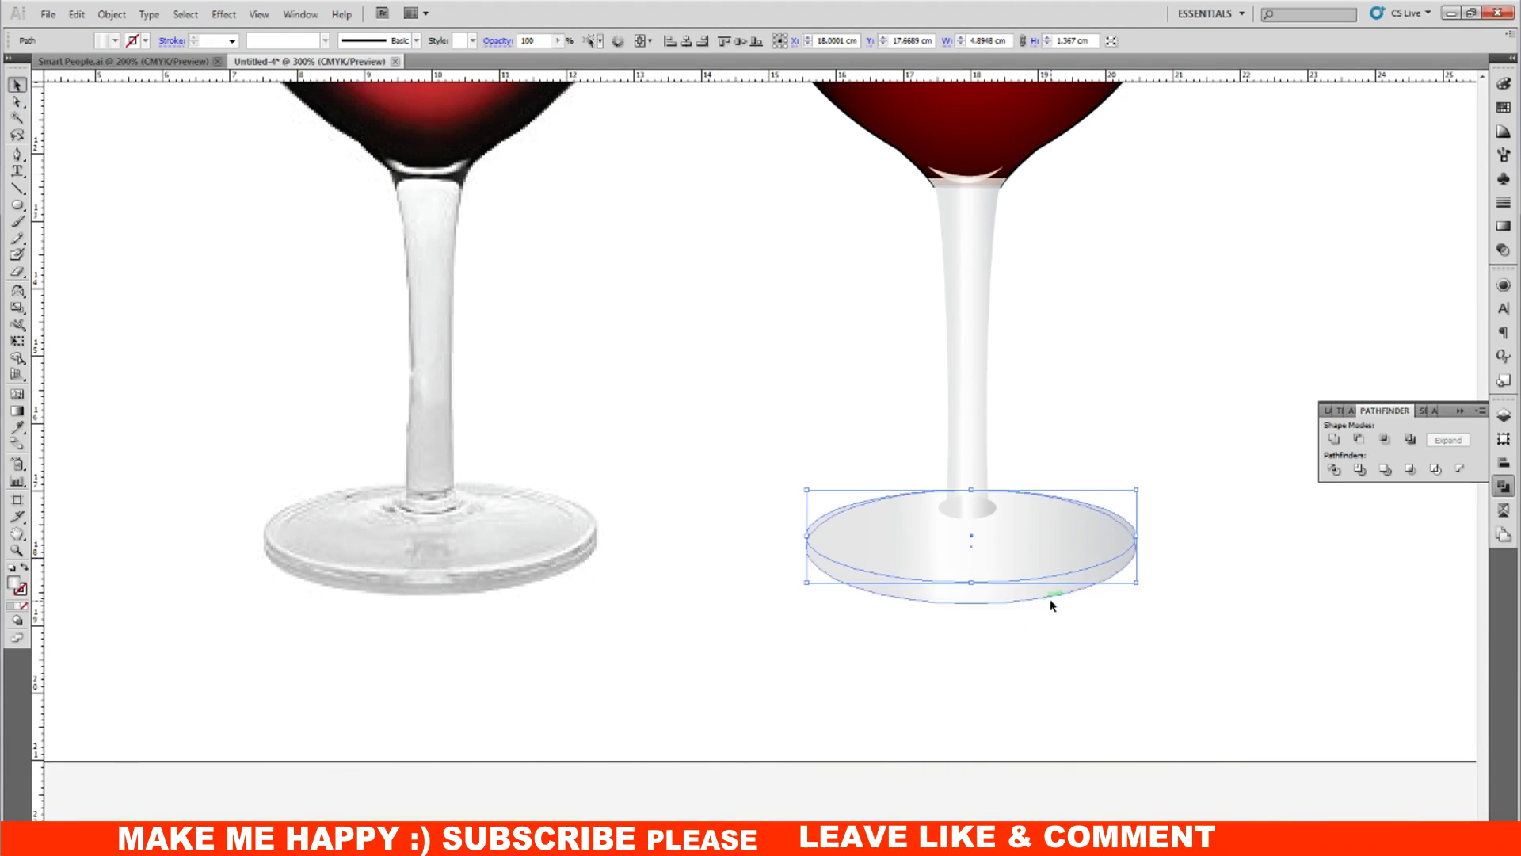
{"action": "left_click", "coordinate": [1119, 572]}
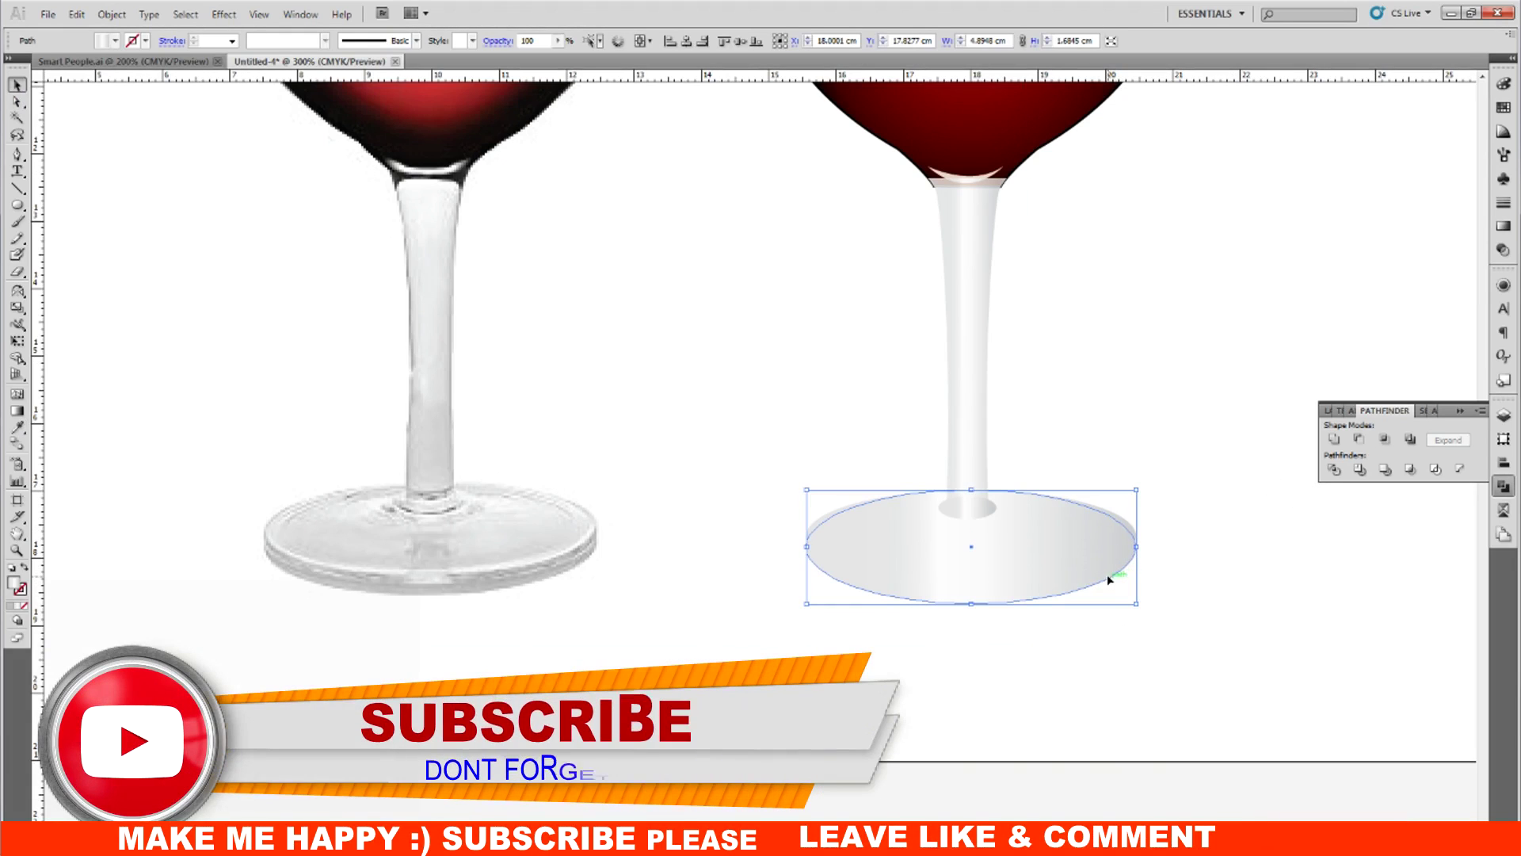
{"action": "left_click", "coordinate": [17, 410]}
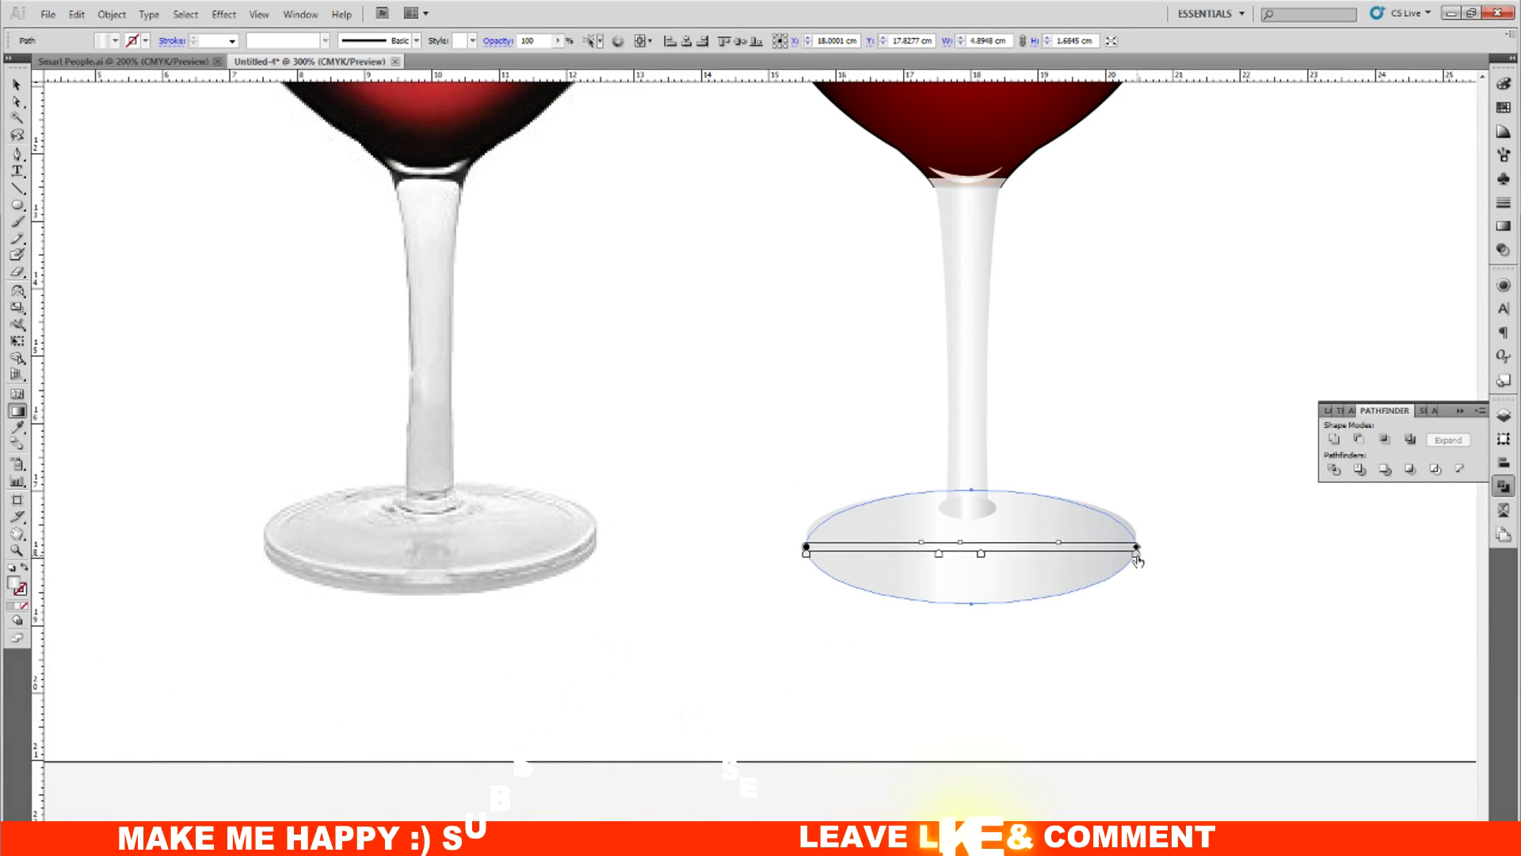
Step: Pull the base gradient's right stop slightly inward and set the left stop to about 18% black
{"action": "left_click_drag", "start_coordinate": [1122, 555], "coordinate": [1113, 553]}
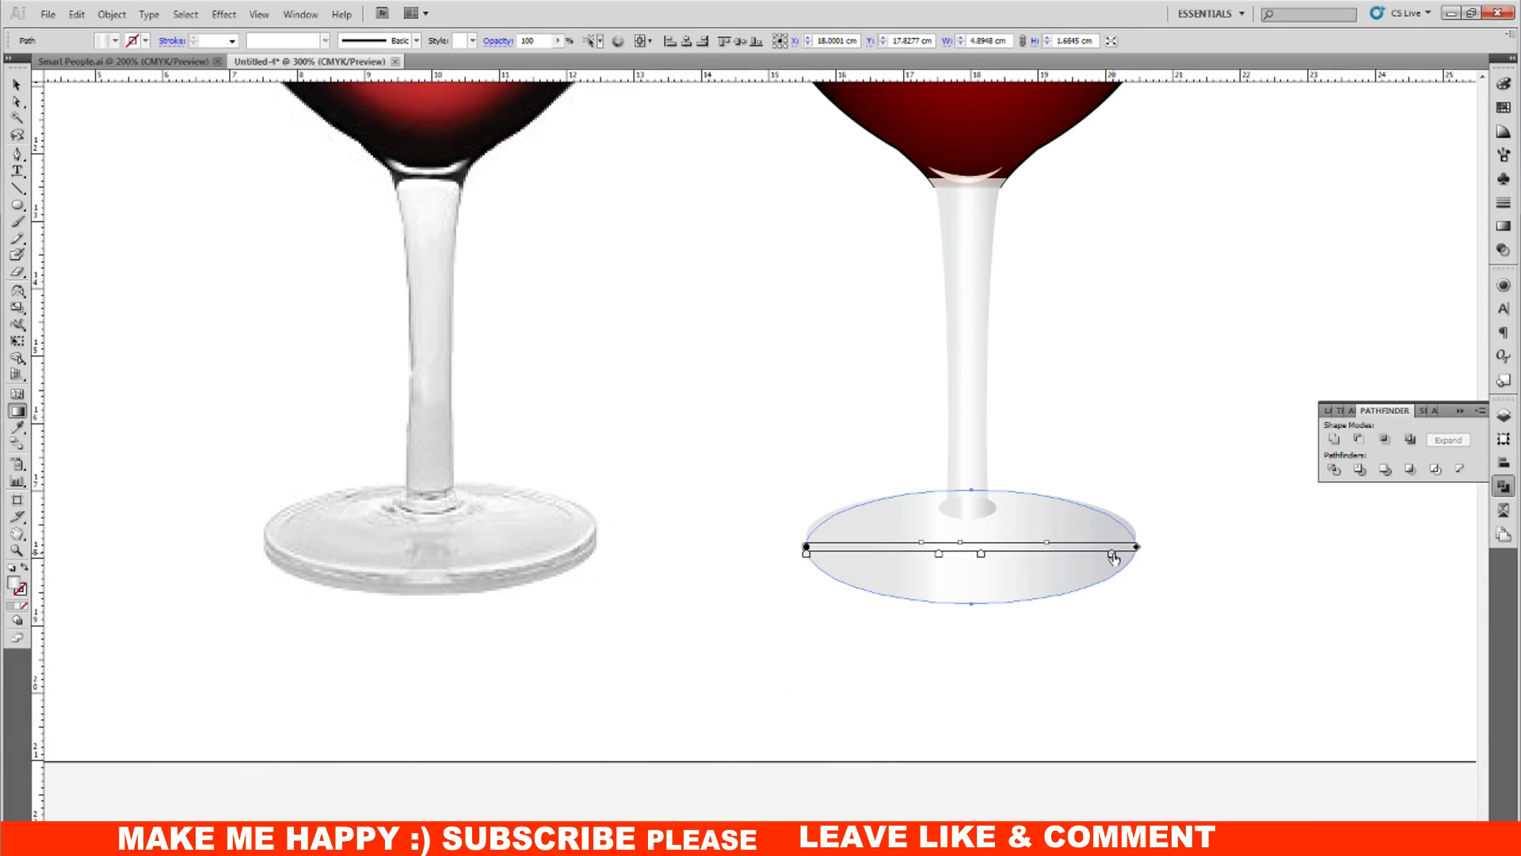
{"action": "double_click", "coordinate": [1112, 554]}
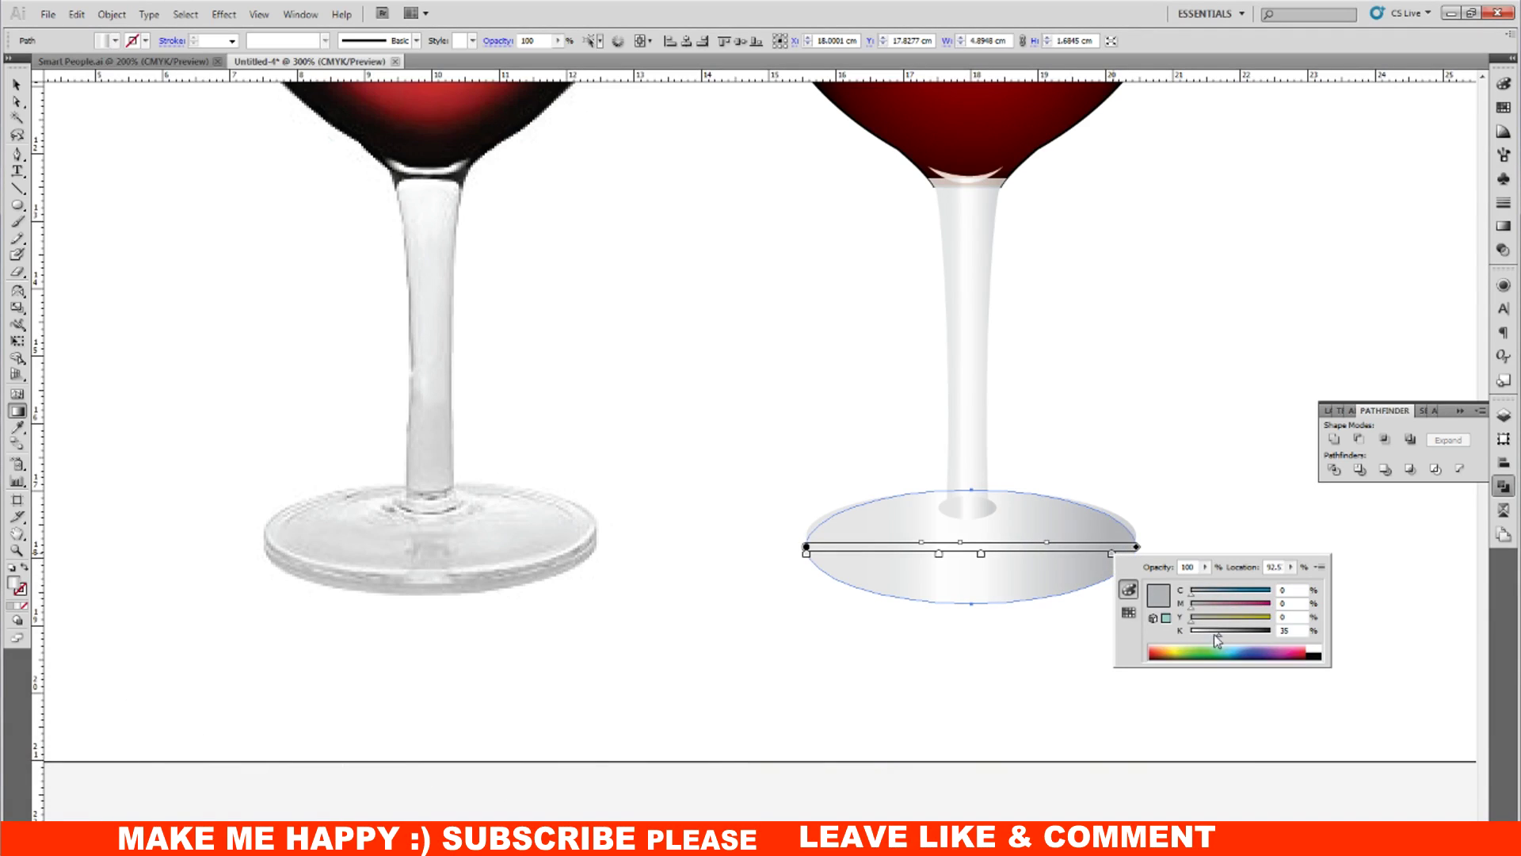
{"action": "left_click", "coordinate": [805, 554]}
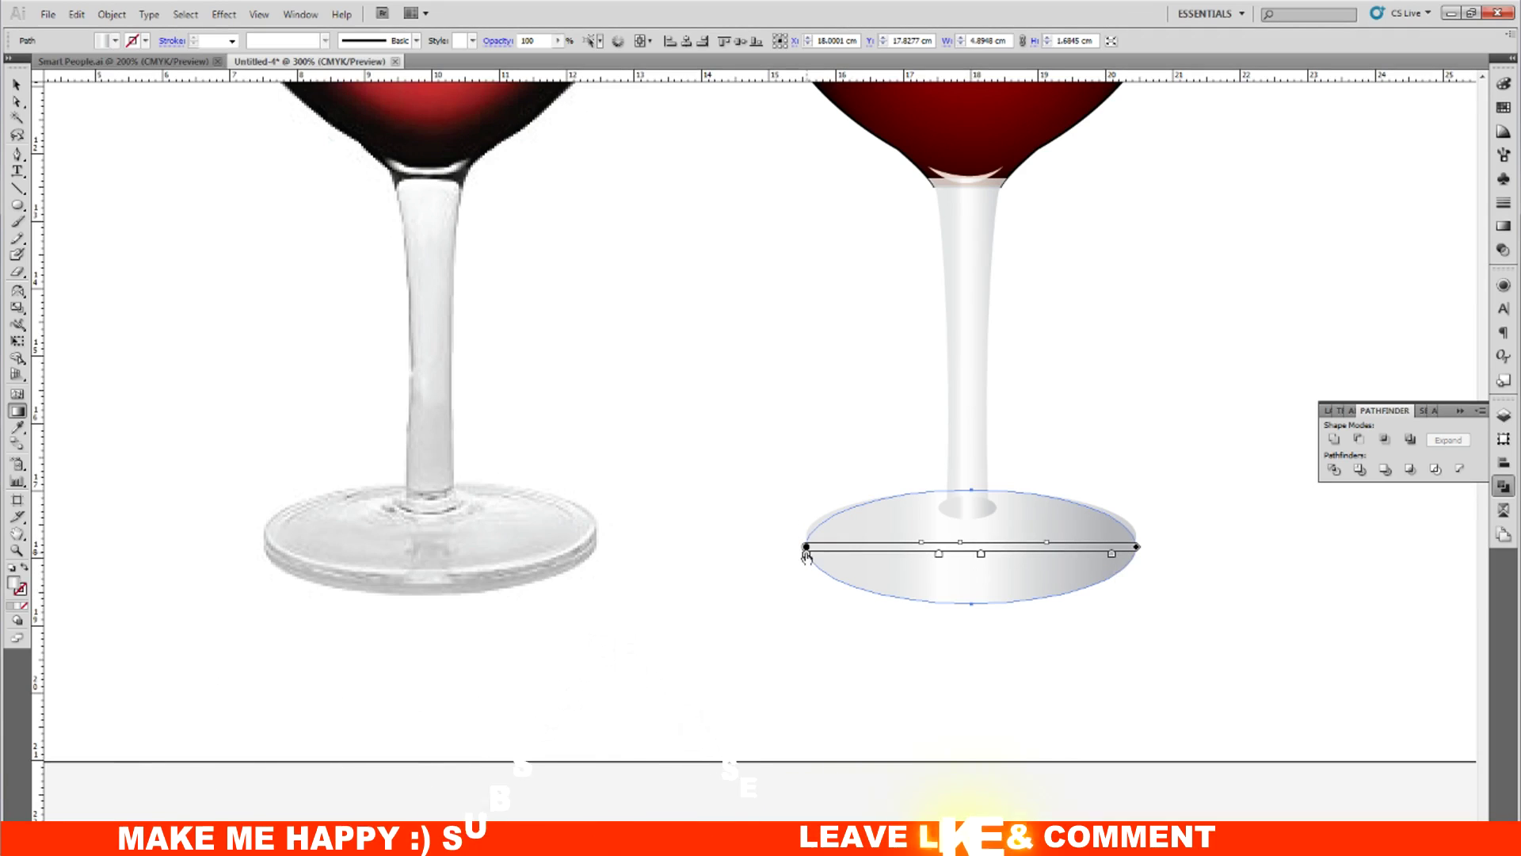
{"action": "double_click", "coordinate": [806, 554]}
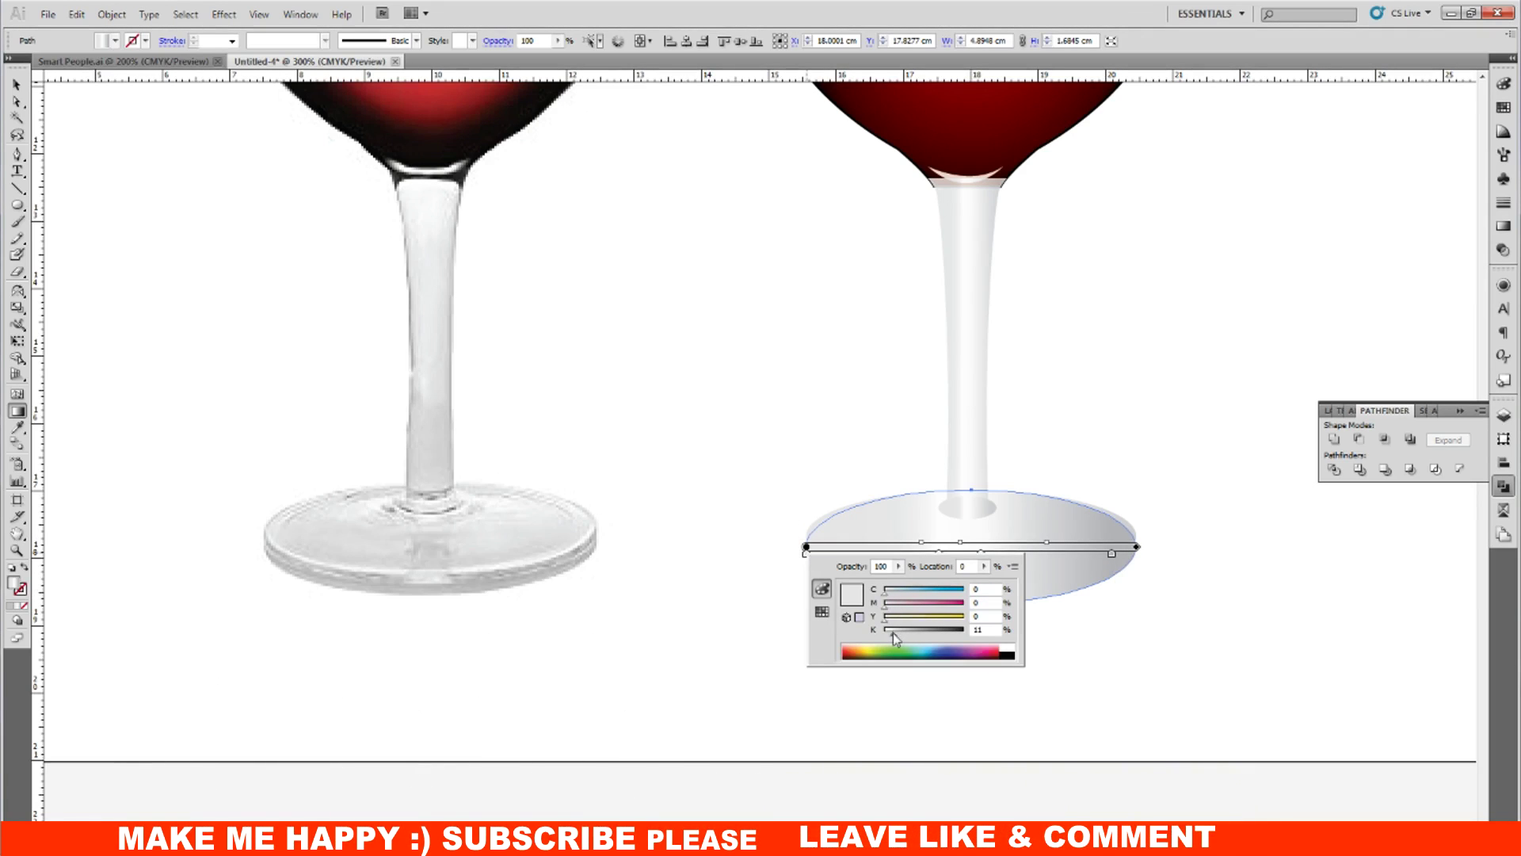
{"action": "left_click_drag", "start_coordinate": [893, 633], "coordinate": [903, 634]}
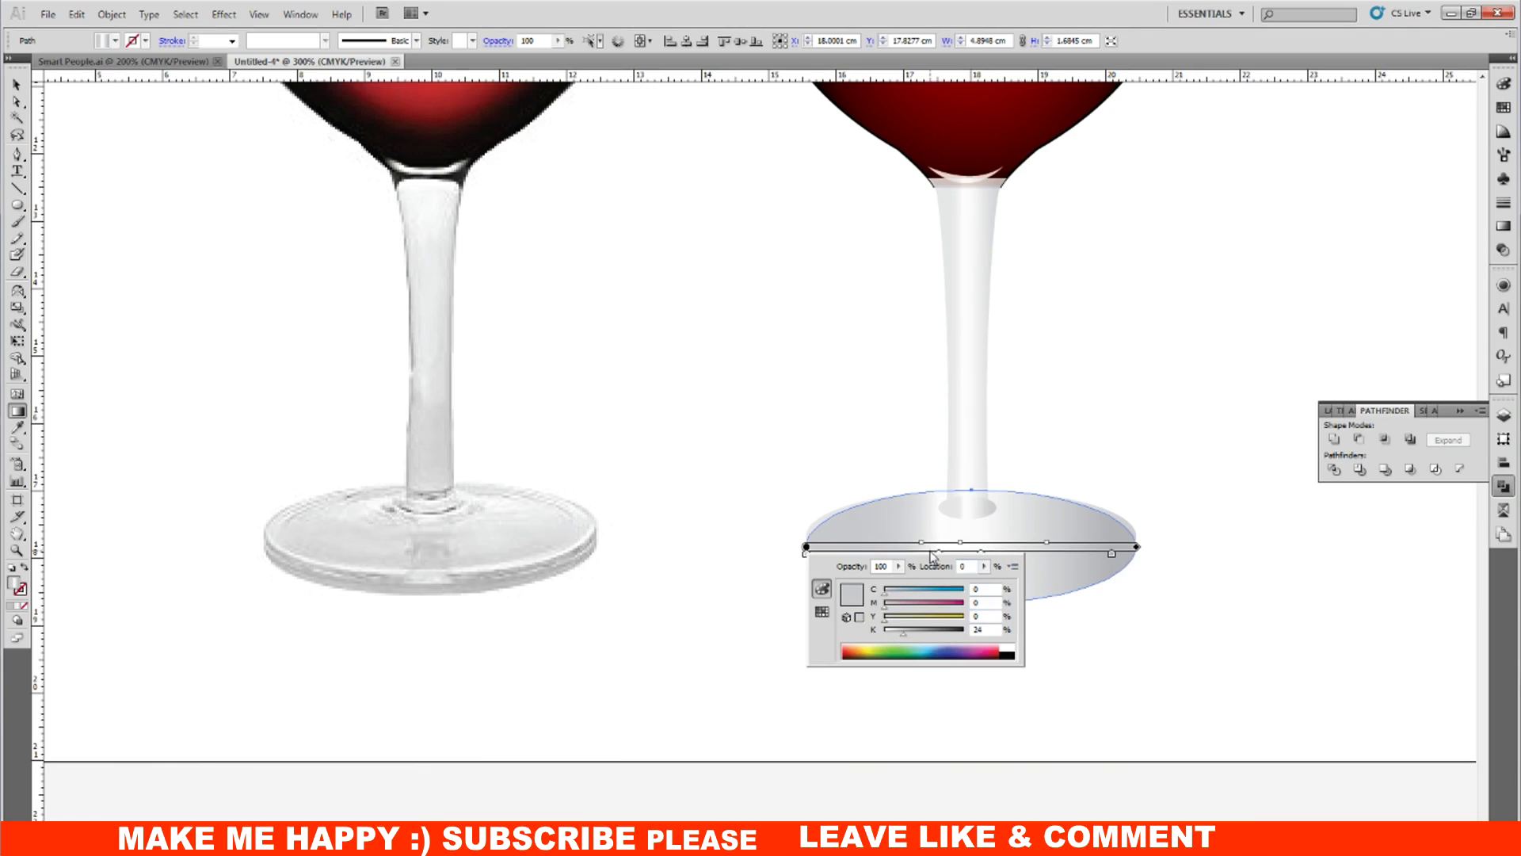
{"action": "left_click_drag", "start_coordinate": [902, 635], "coordinate": [899, 636]}
{"action": "left_click", "coordinate": [1071, 437]}
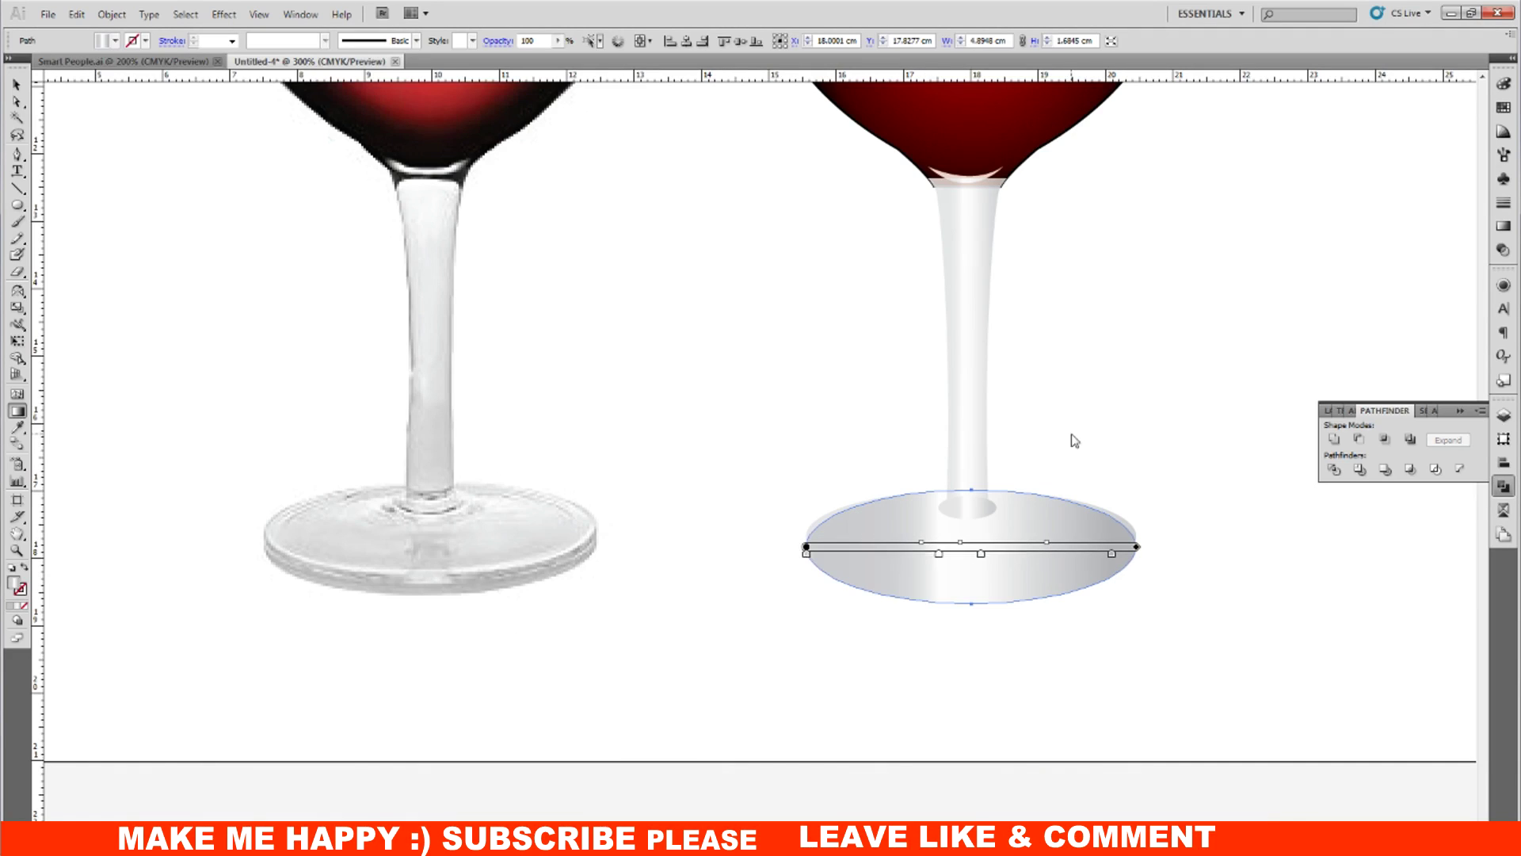
Step: Paste the flatter top ellipse in front and bring the stem and base parts forward
{"action": "key", "text": "v"}
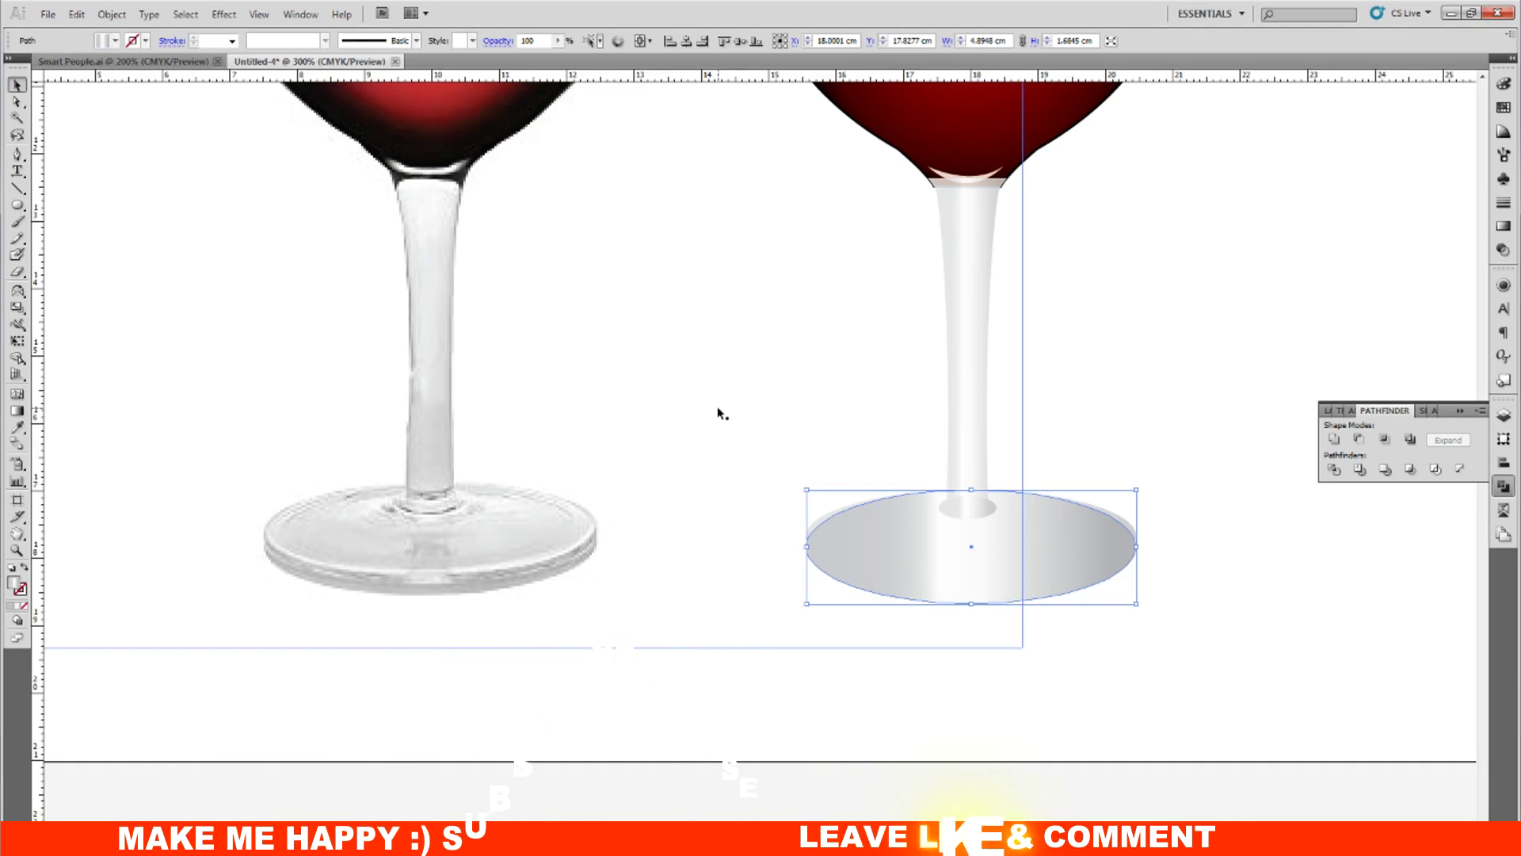
{"action": "left_click", "coordinate": [1330, 638]}
{"action": "key", "text": "ctrl+f"}
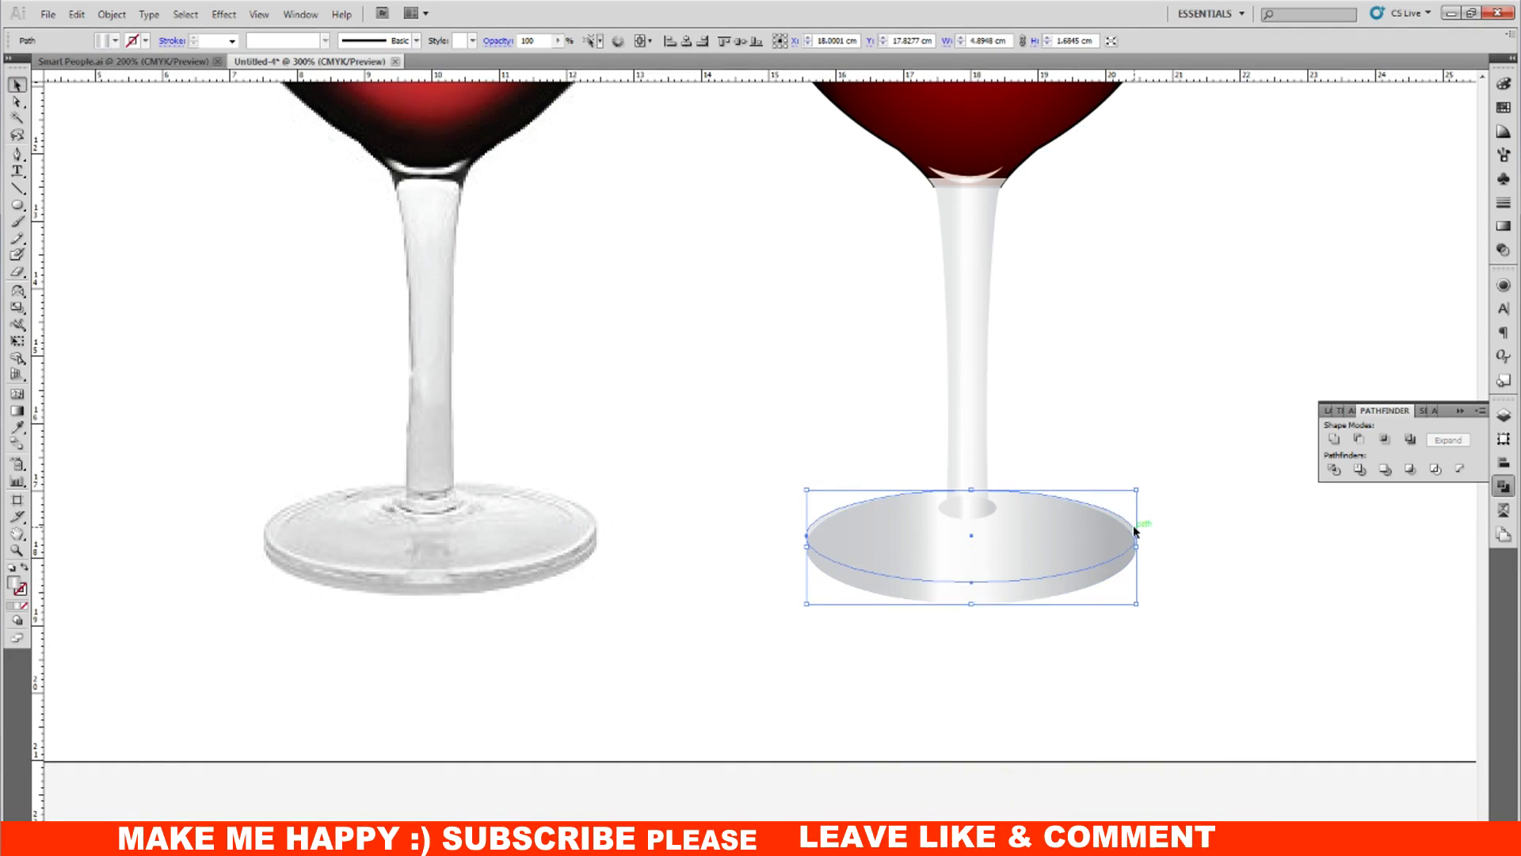
{"action": "left_click", "coordinate": [973, 426], "text": "shift"}
{"action": "right_click", "coordinate": [972, 428]}
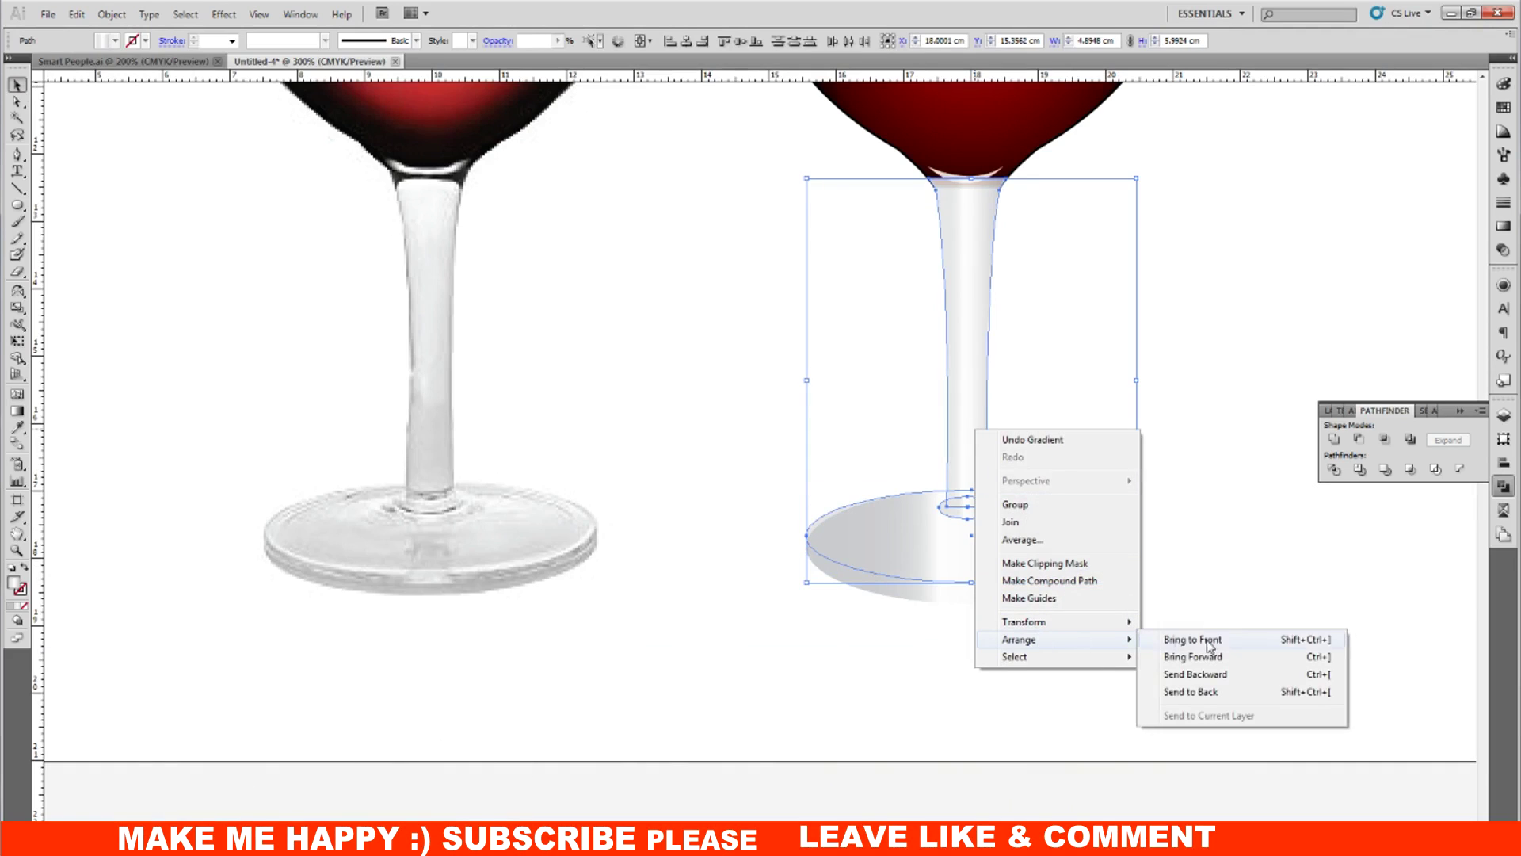
{"action": "left_click", "coordinate": [1206, 639]}
Step: Shorten the base ellipse by pulling its top edge down and bottom edge up
{"action": "left_click", "coordinate": [1095, 588]}
{"action": "left_click_drag", "start_coordinate": [970, 489], "coordinate": [970, 502]}
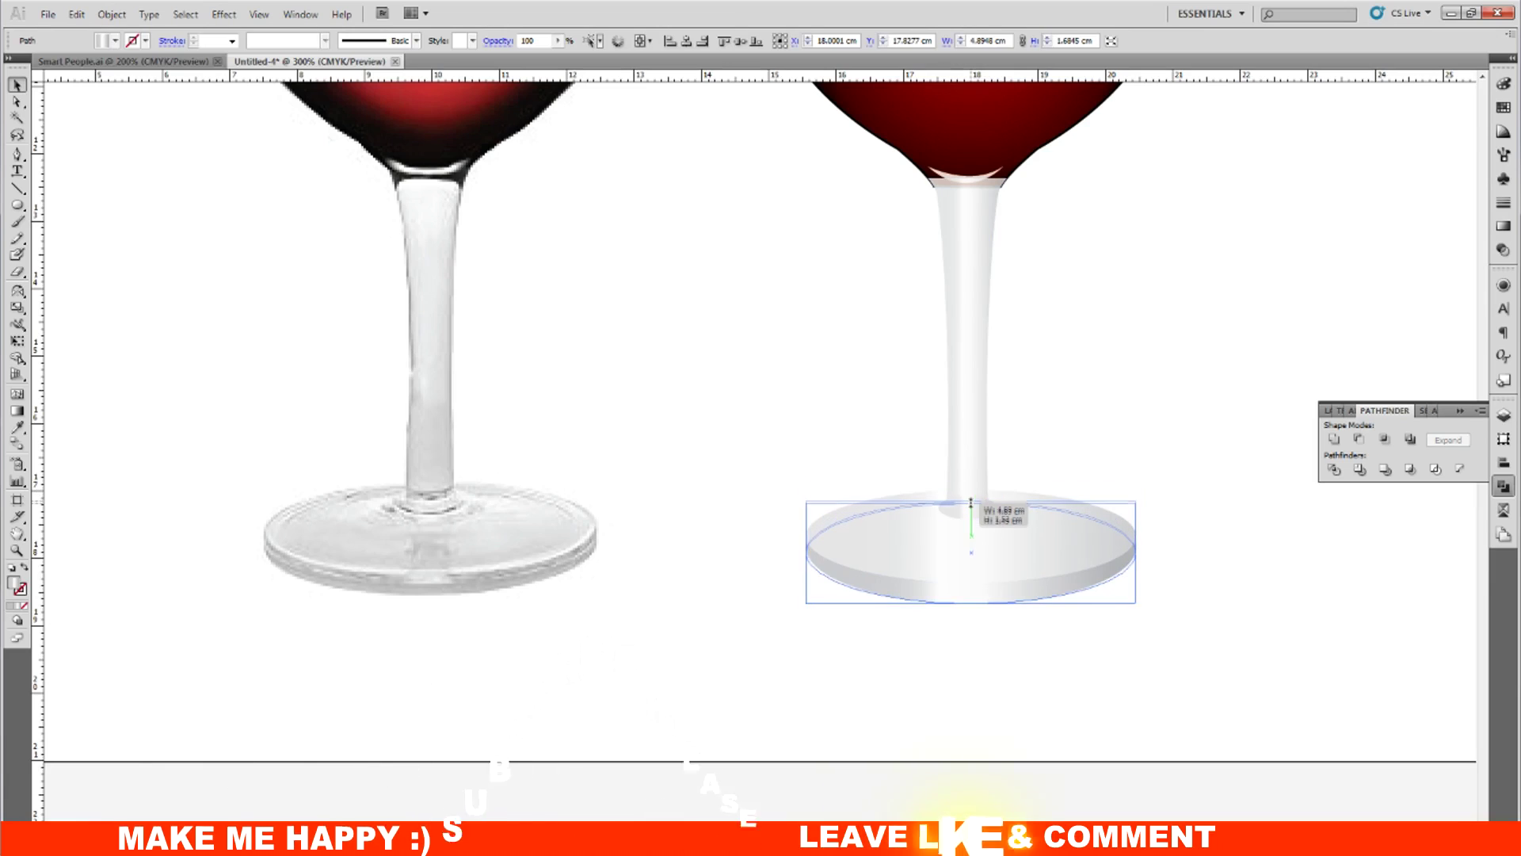
{"action": "left_click_drag", "start_coordinate": [971, 604], "coordinate": [969, 595]}
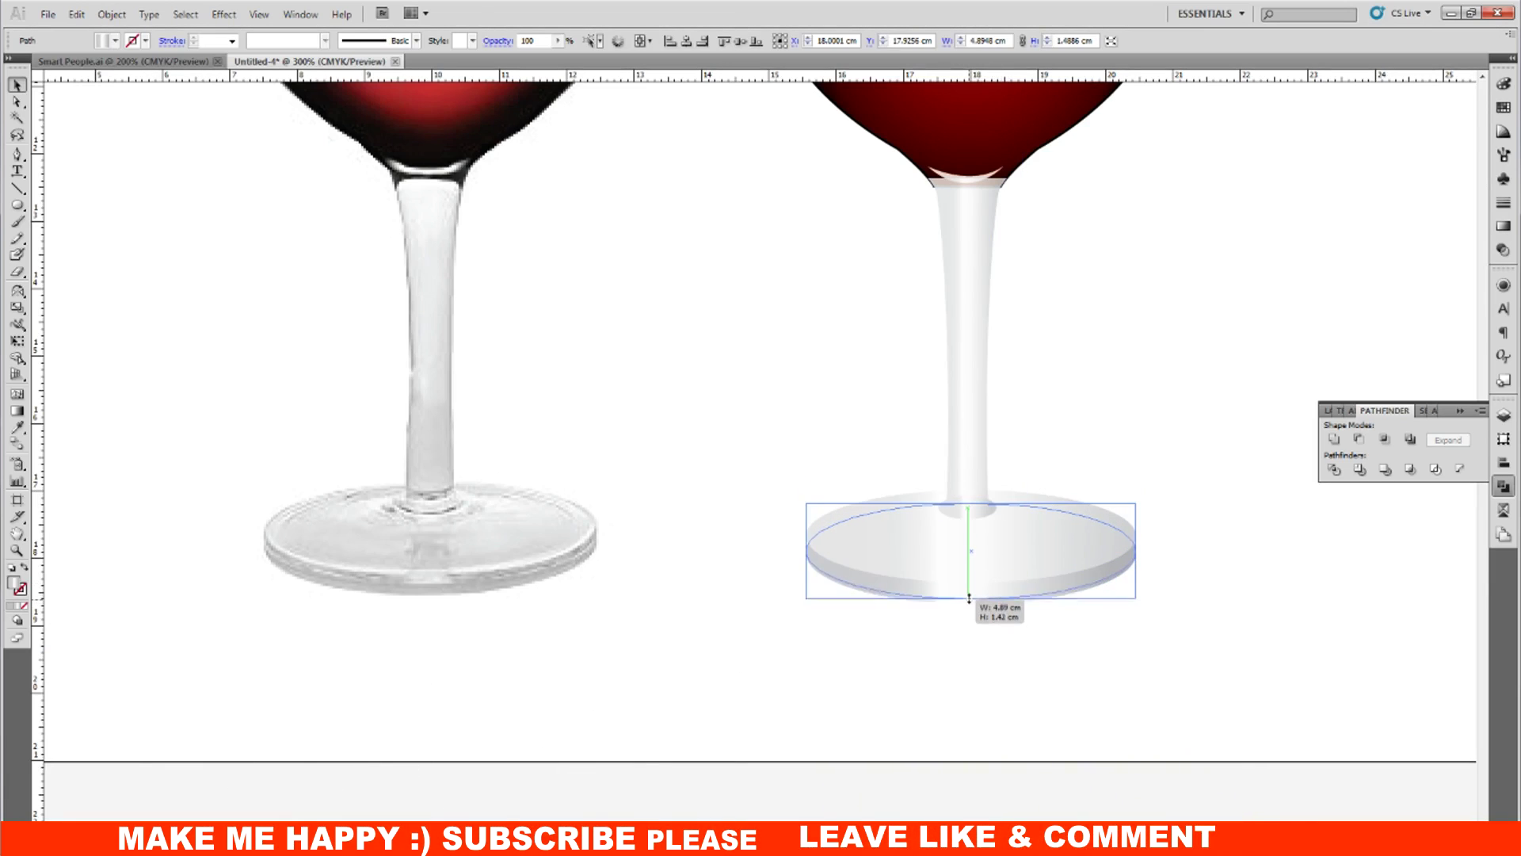
{"action": "key", "text": "g"}
{"action": "mouse_move", "coordinate": [995, 556]}
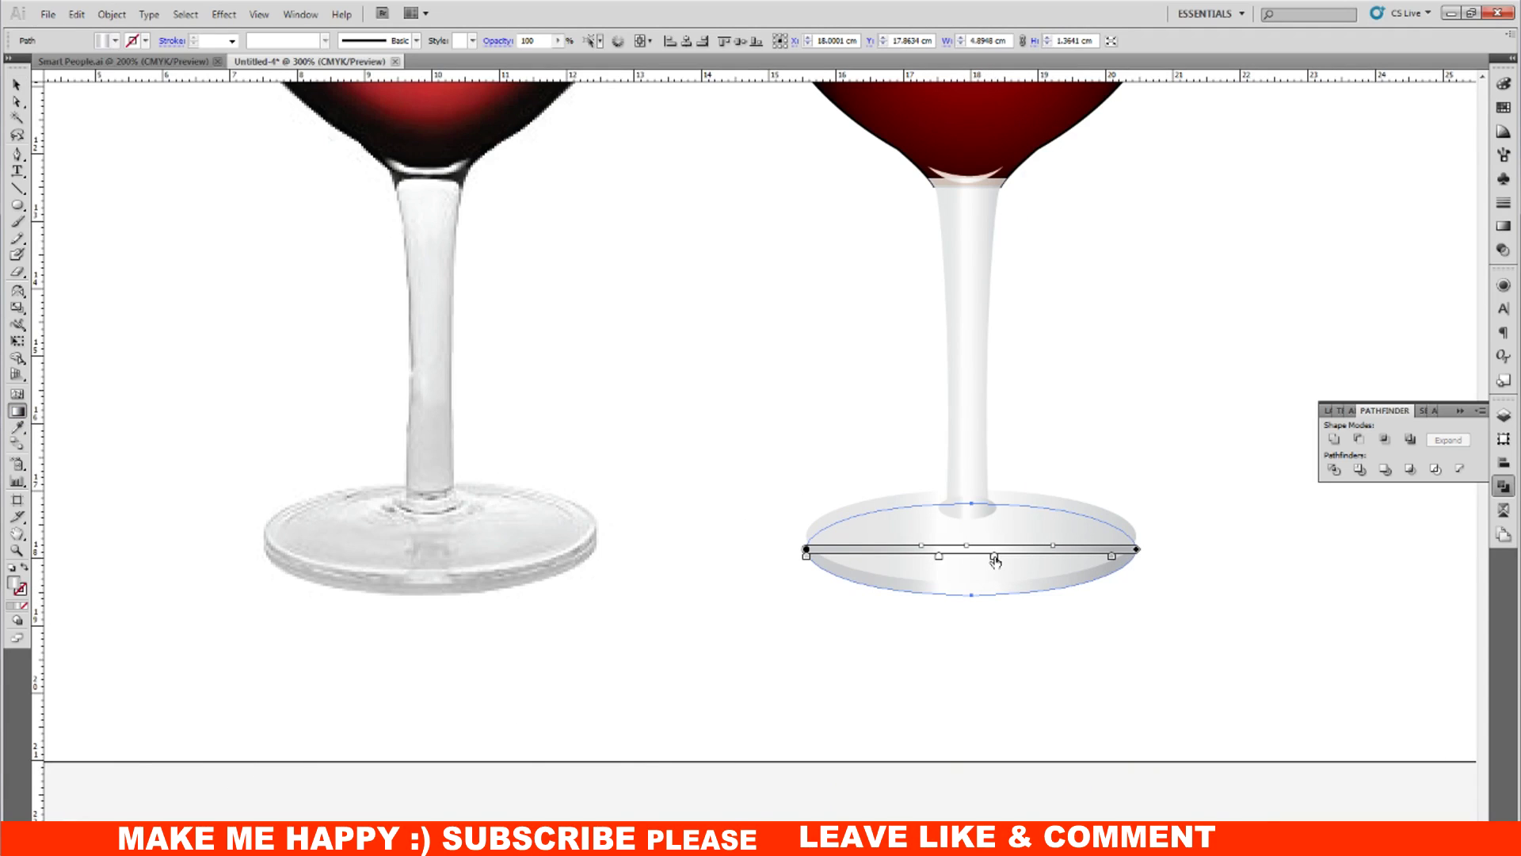
Step: Lighten the base's top-face gradient stops to around 11–12% black
{"action": "double_click", "coordinate": [994, 557]}
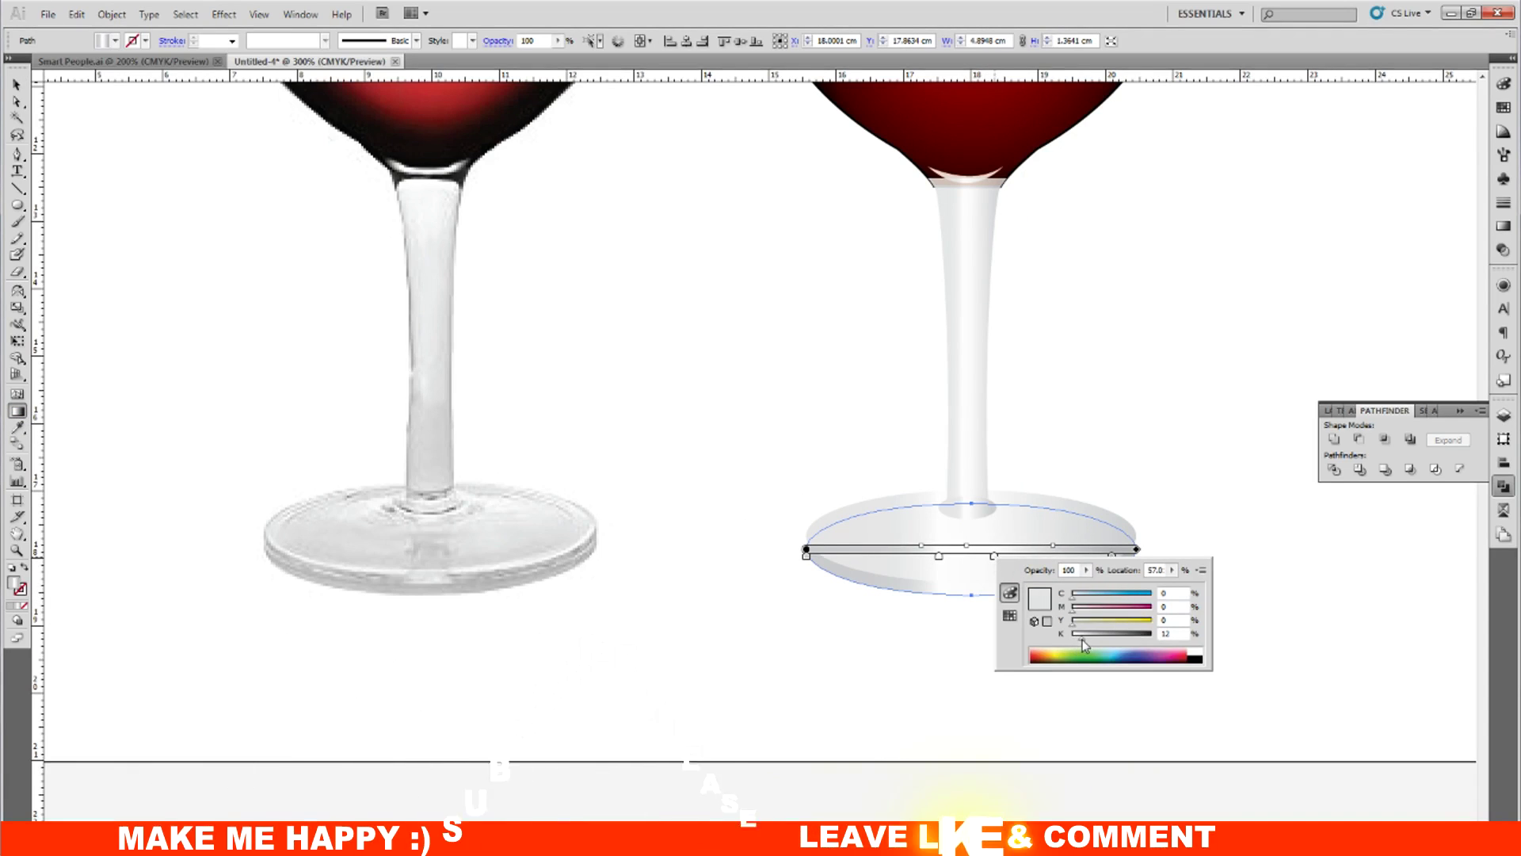
{"action": "left_click", "coordinate": [939, 557]}
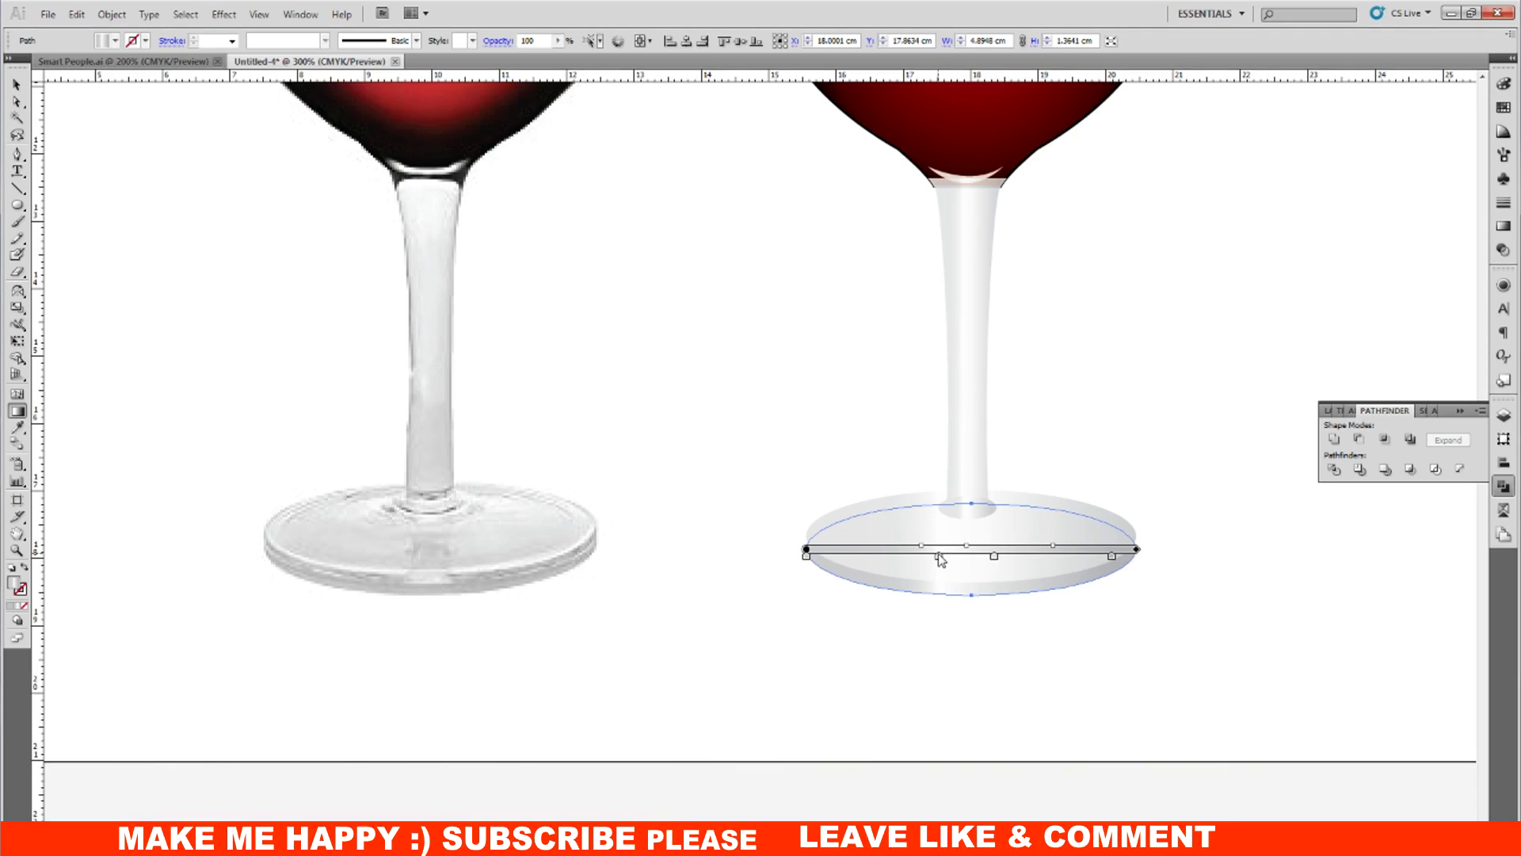
{"action": "double_click", "coordinate": [938, 556]}
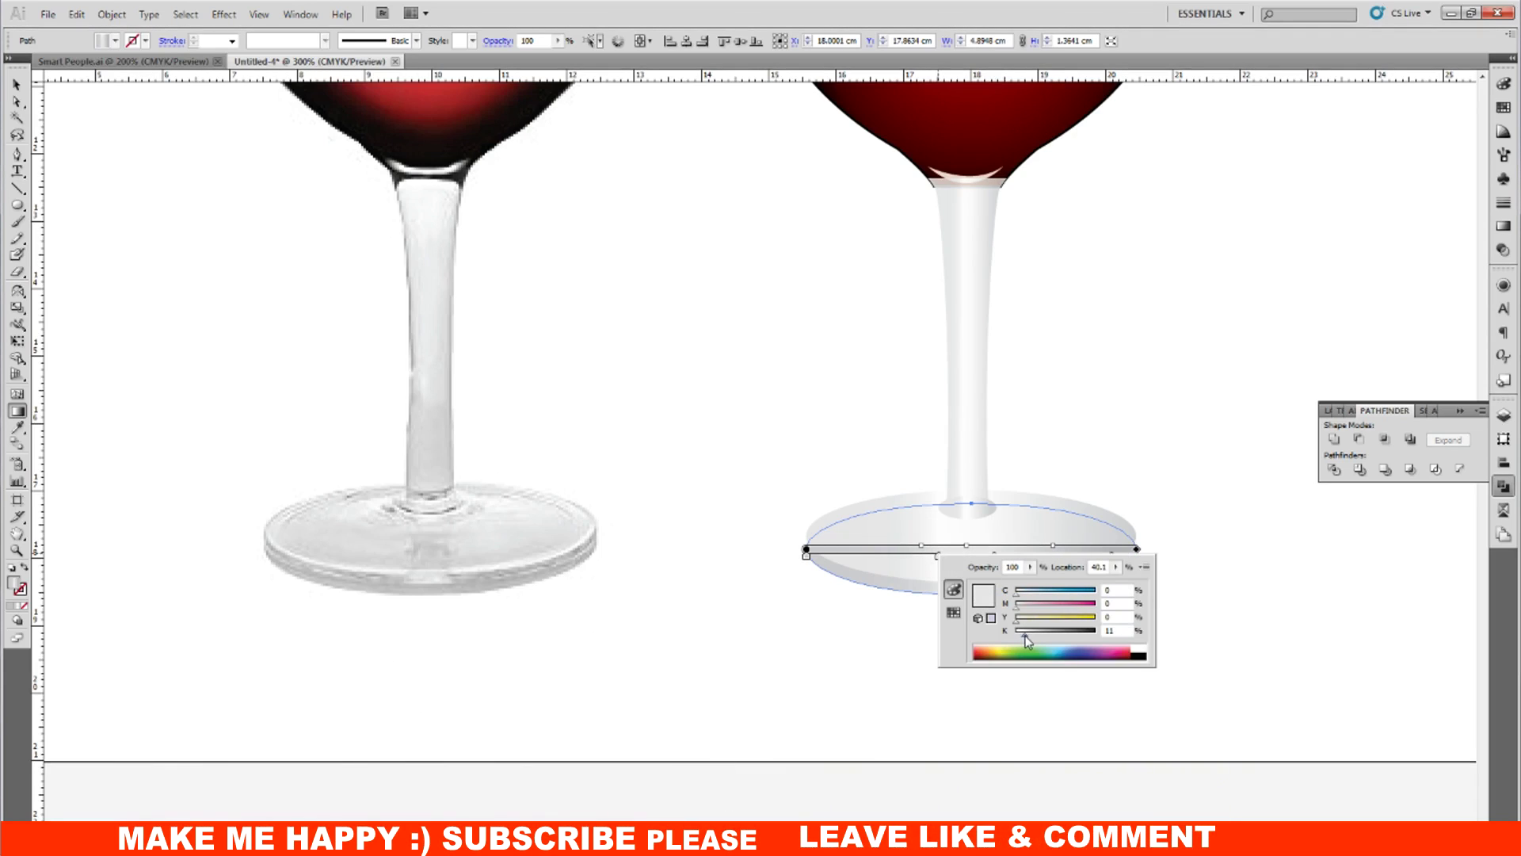
{"action": "left_click", "coordinate": [1148, 487]}
{"action": "left_click", "coordinate": [18, 85]}
{"action": "left_click", "coordinate": [1229, 596]}
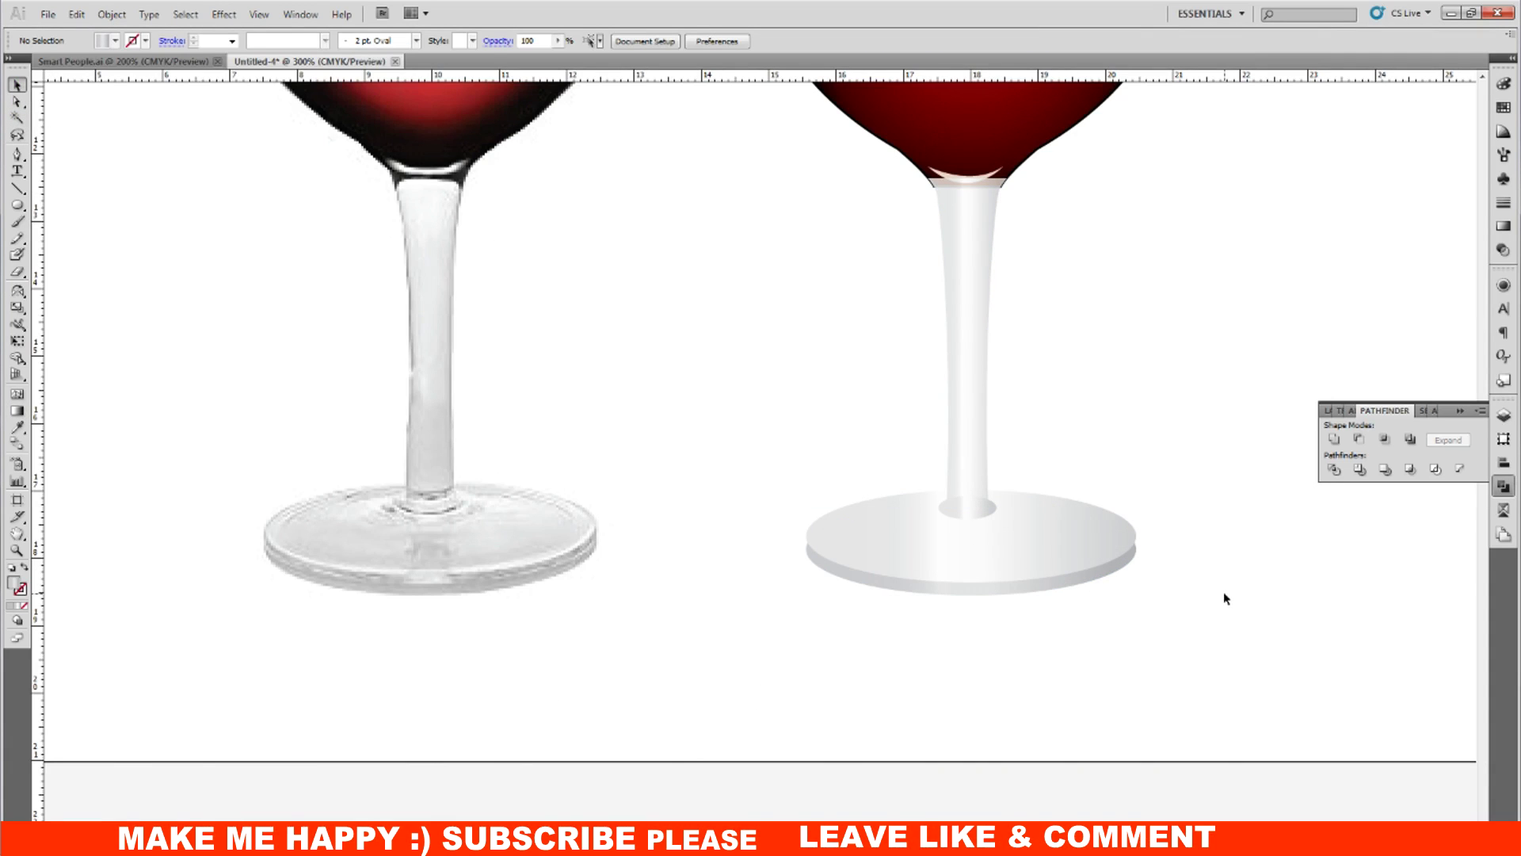
Step: Select the wine's top surface ellipse and eyedropper the base's grey gradient onto it
{"action": "key", "text": "ctrl+minus"}
{"action": "key", "text": "ctrl+minus"}
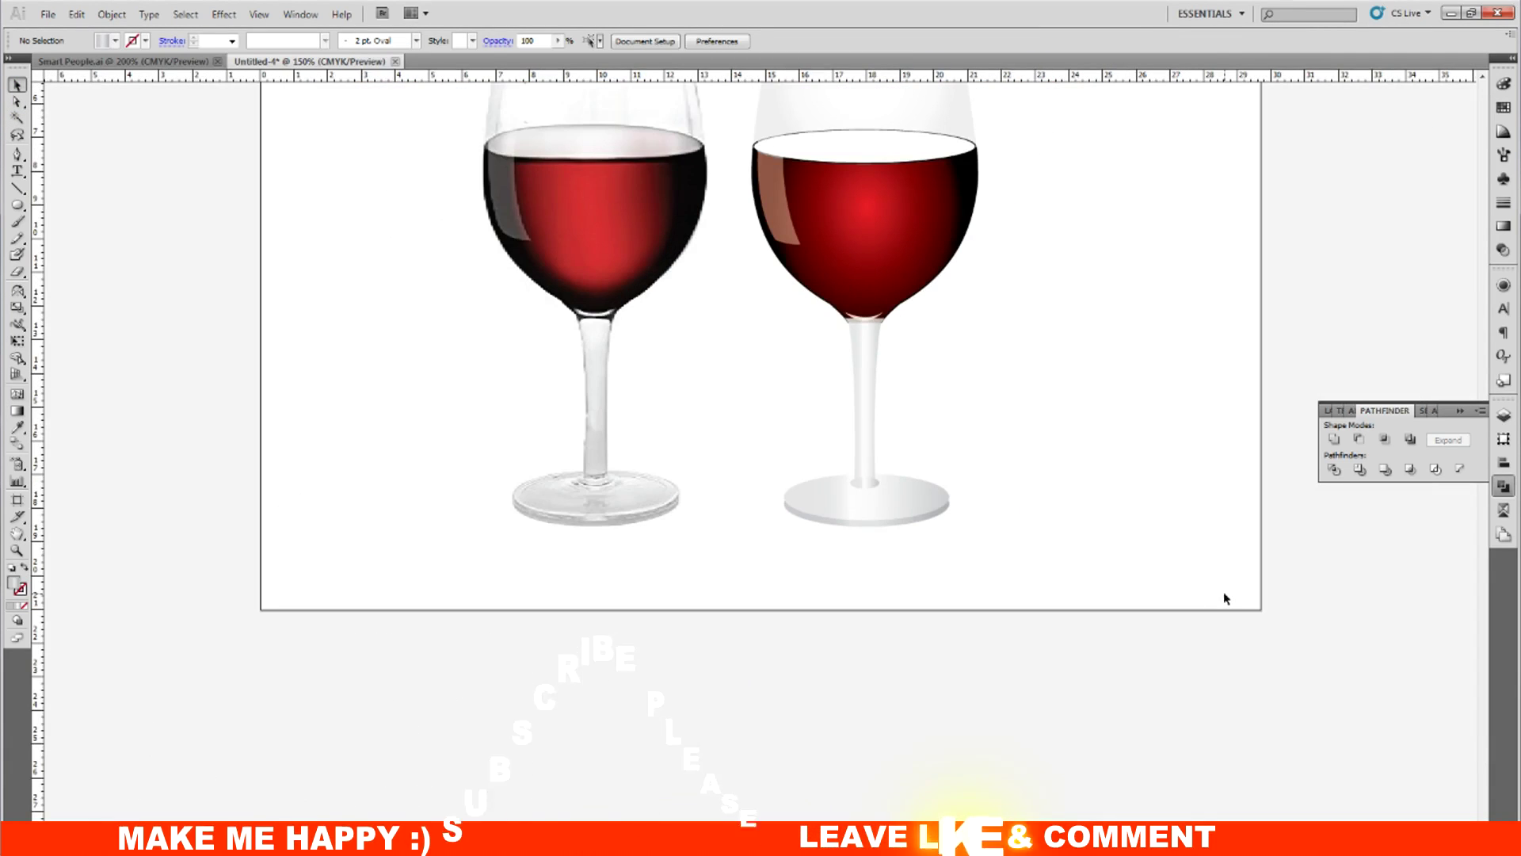
{"action": "scroll", "coordinate": [1067, 496], "scroll_direction": "up", "scroll_amount": 1}
{"action": "scroll", "coordinate": [1066, 496], "scroll_direction": "up", "scroll_amount": 3}
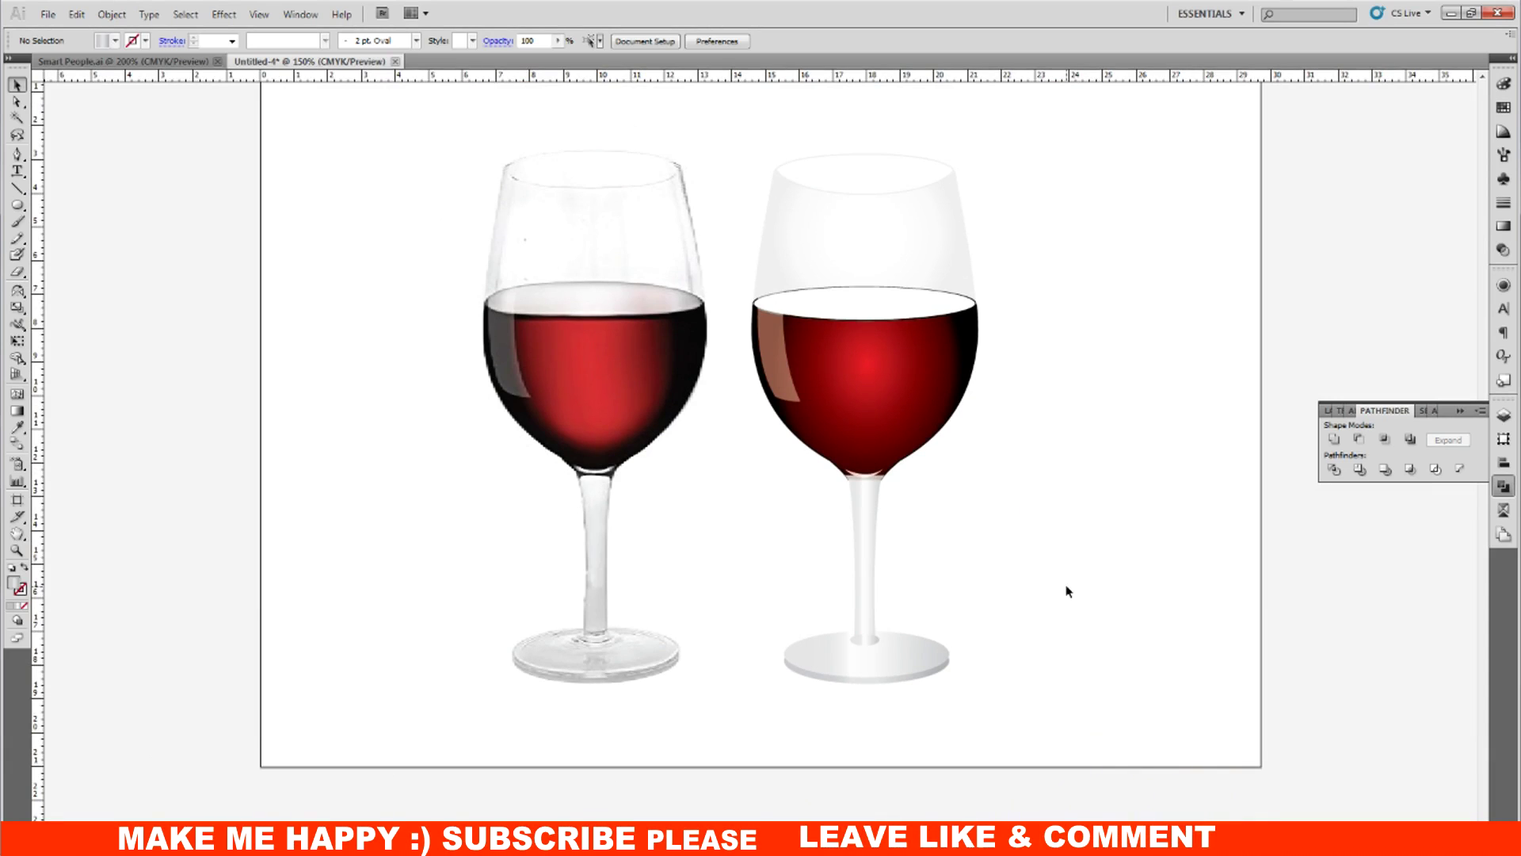
{"action": "key", "text": "ctrl+o"}
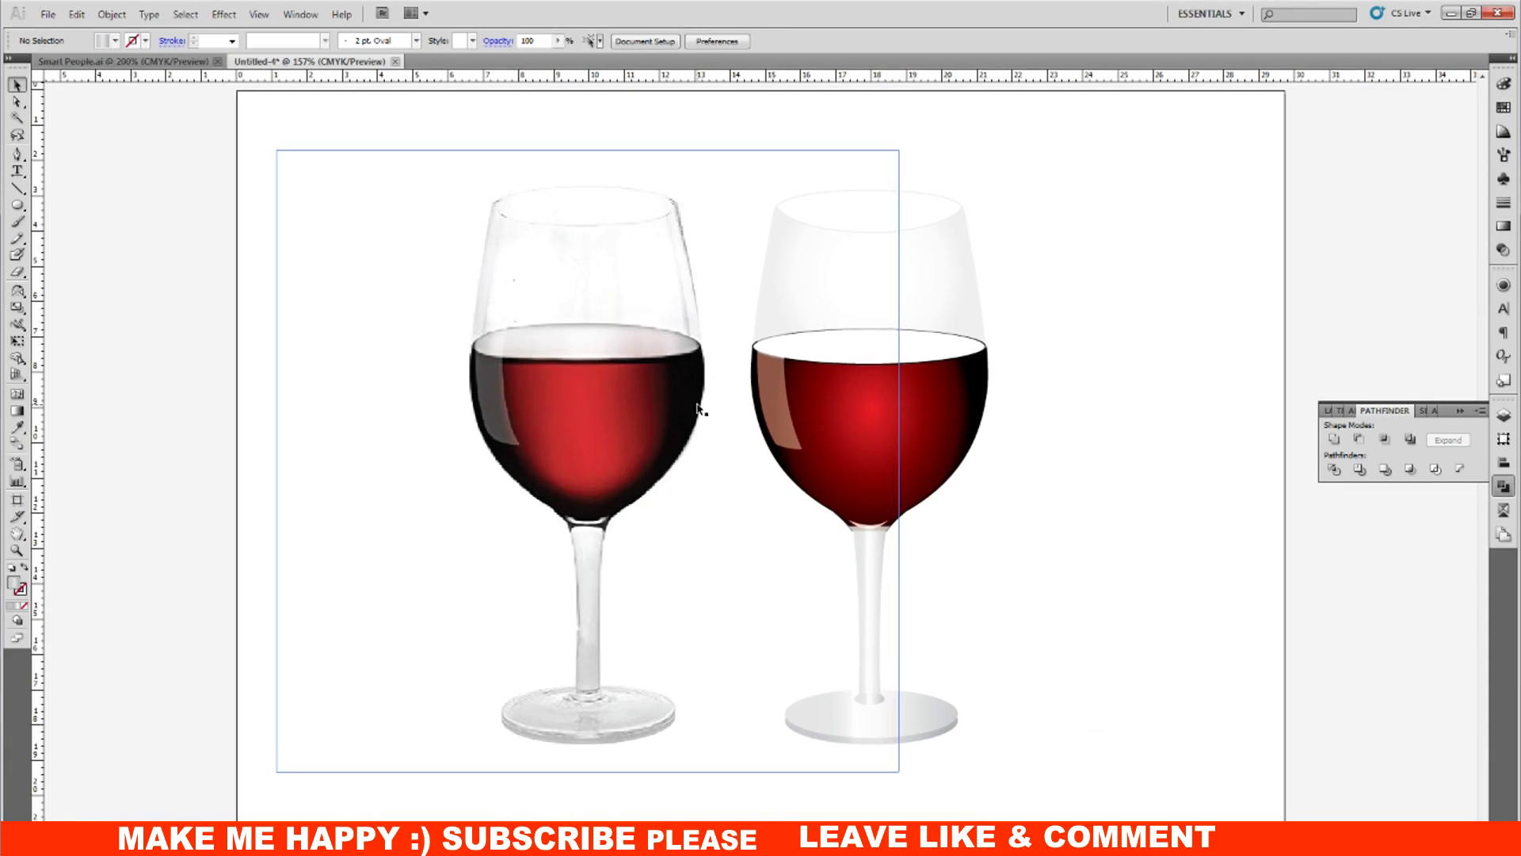
{"action": "left_click", "coordinate": [1124, 383]}
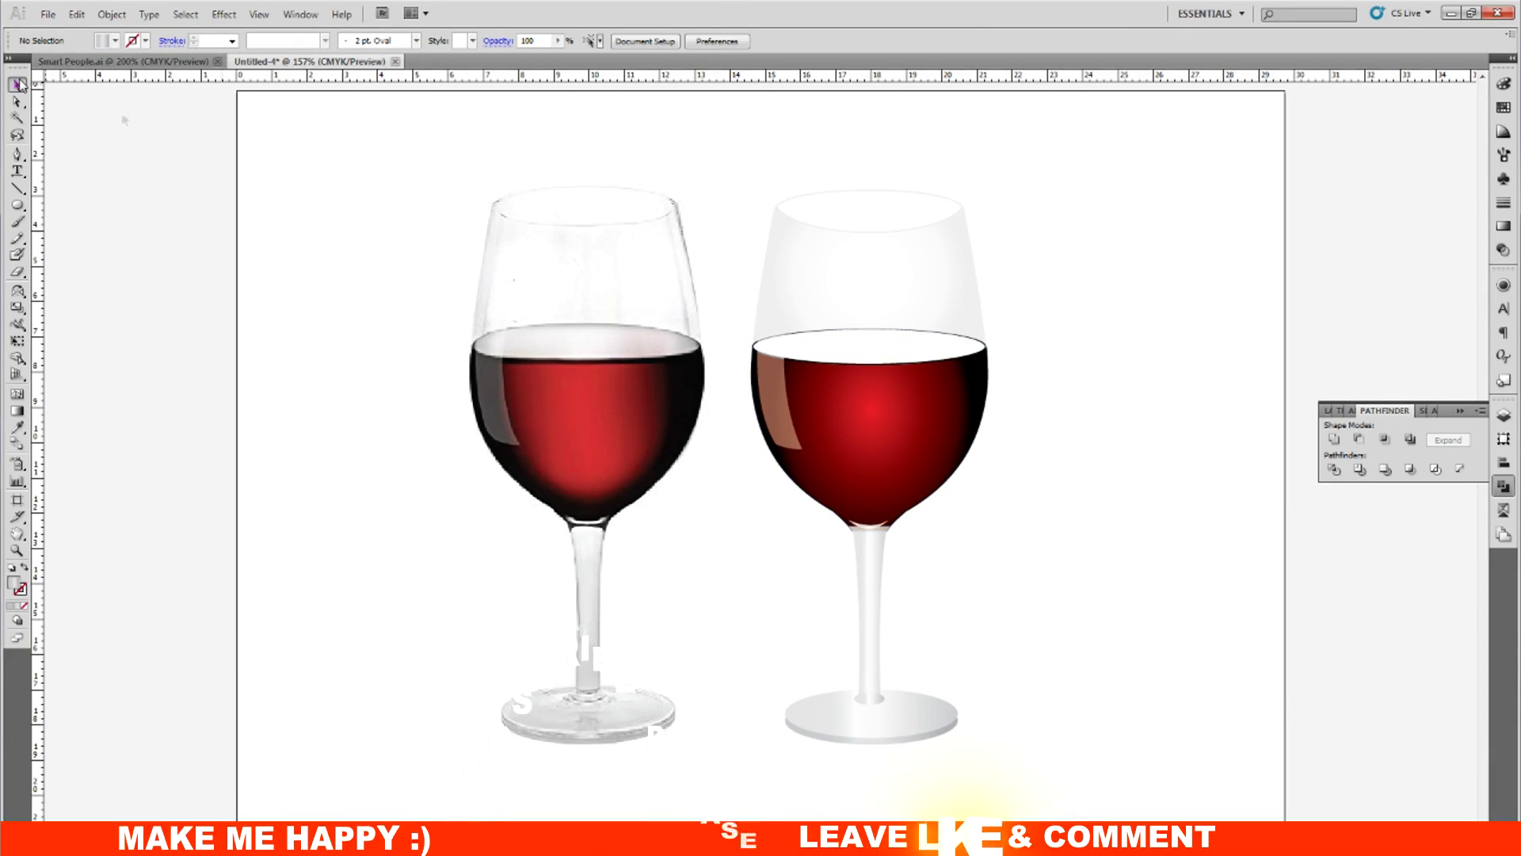
{"action": "left_click", "coordinate": [812, 363]}
{"action": "left_click", "coordinate": [833, 367]}
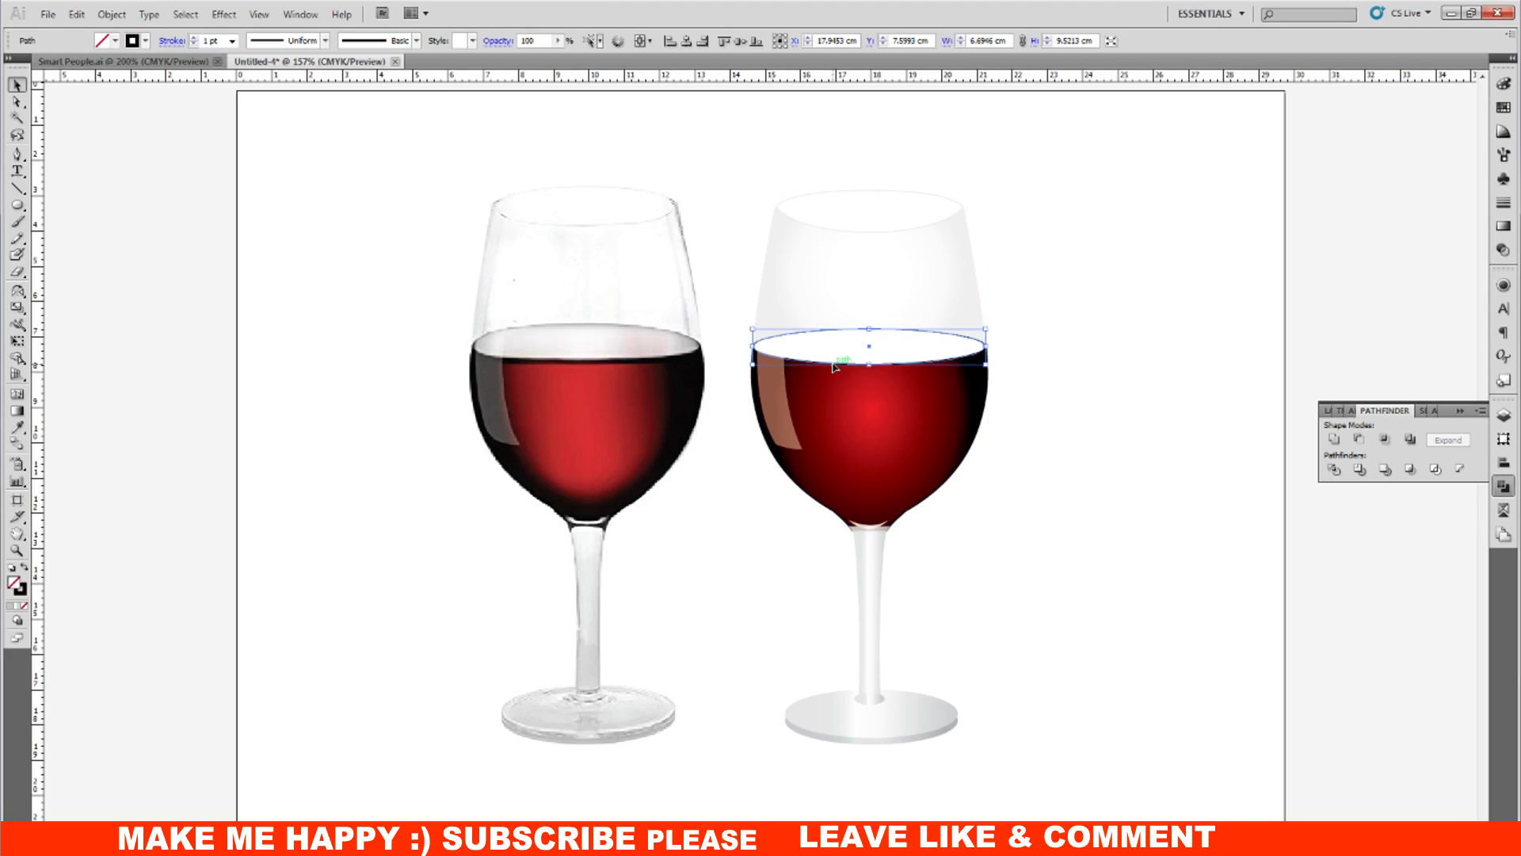
{"action": "left_click", "coordinate": [15, 425]}
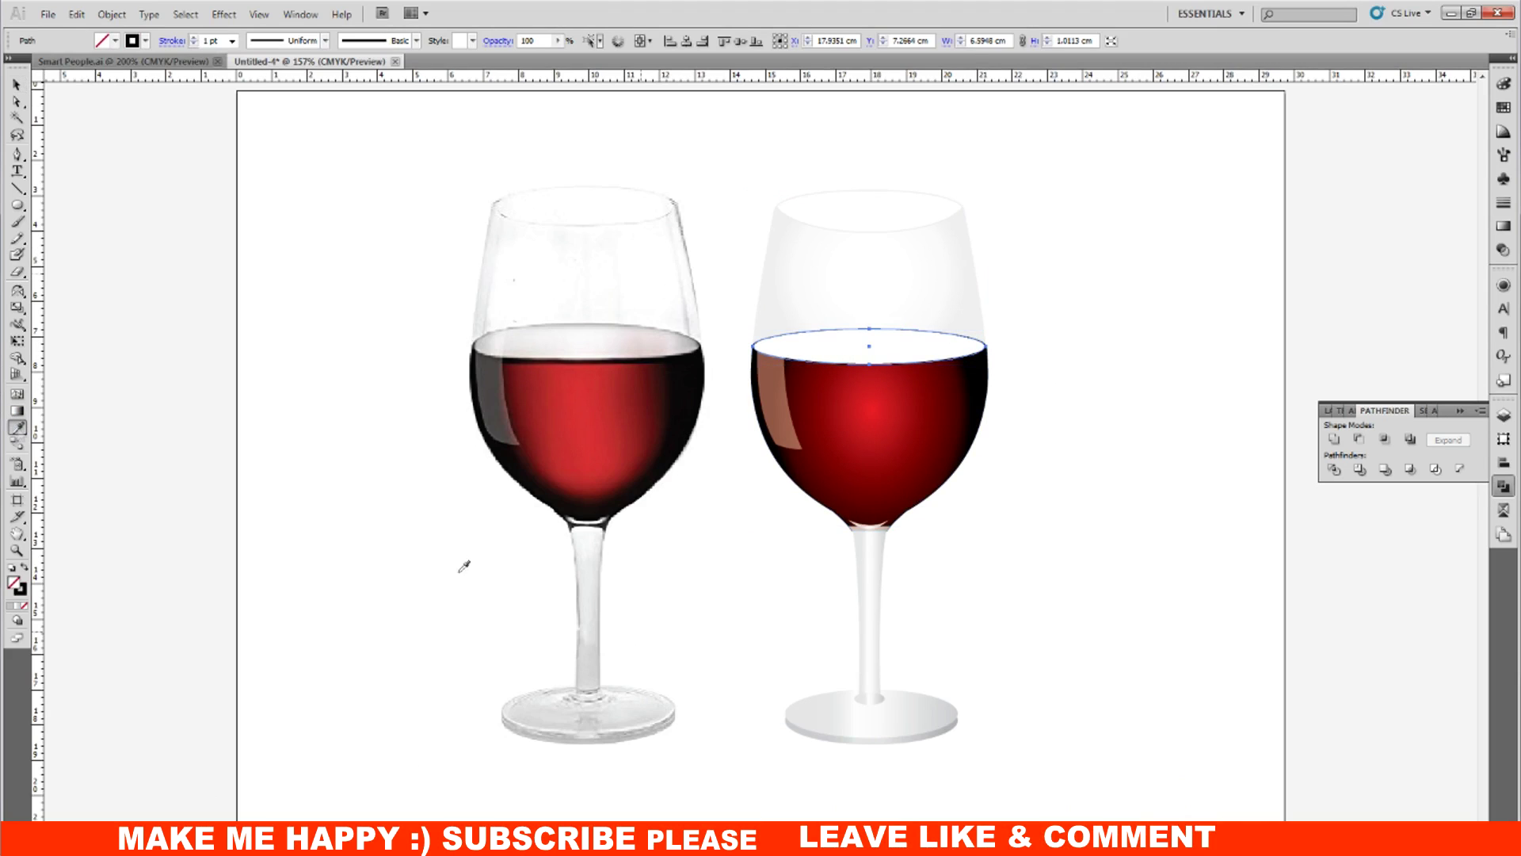
{"action": "left_click", "coordinate": [896, 719]}
Step: Make the wine-surface gradient radial and remove its middle stop
{"action": "left_click", "coordinate": [1506, 108]}
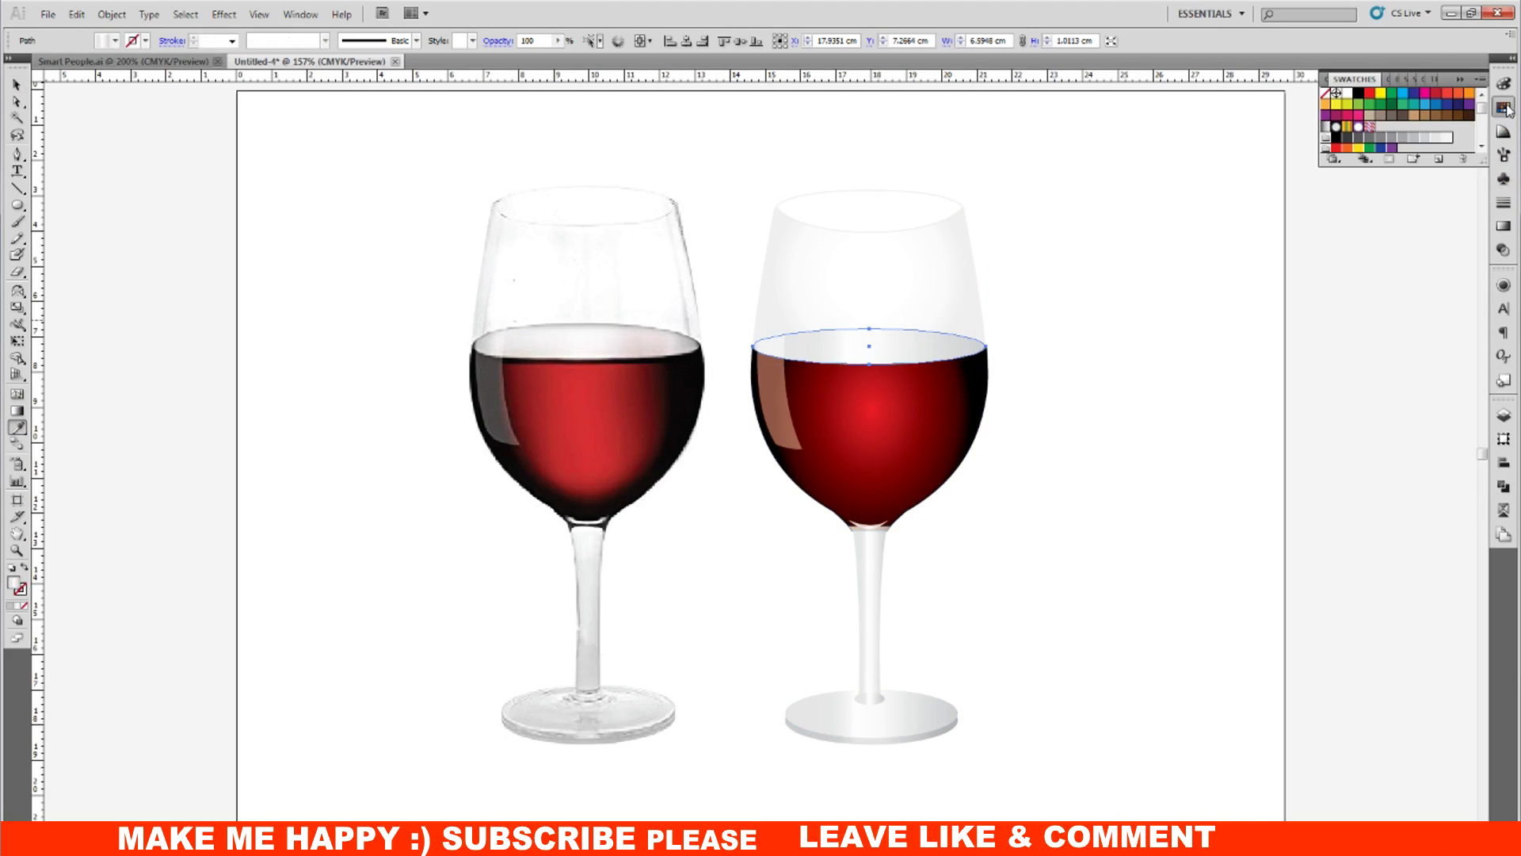
{"action": "left_click", "coordinate": [1504, 228]}
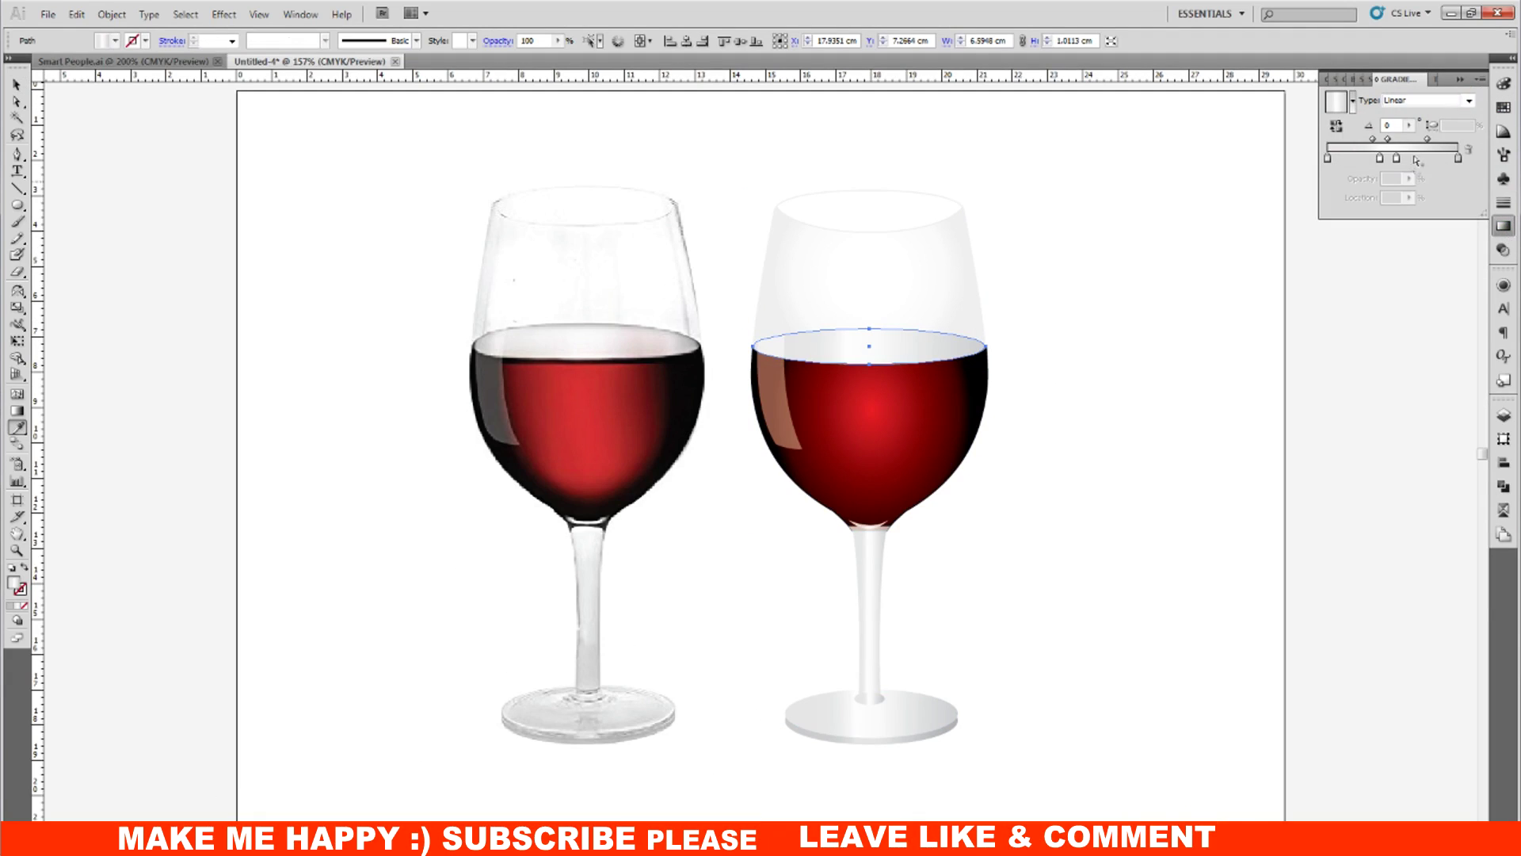
{"action": "left_click", "coordinate": [1470, 101]}
{"action": "left_click", "coordinate": [1410, 125]}
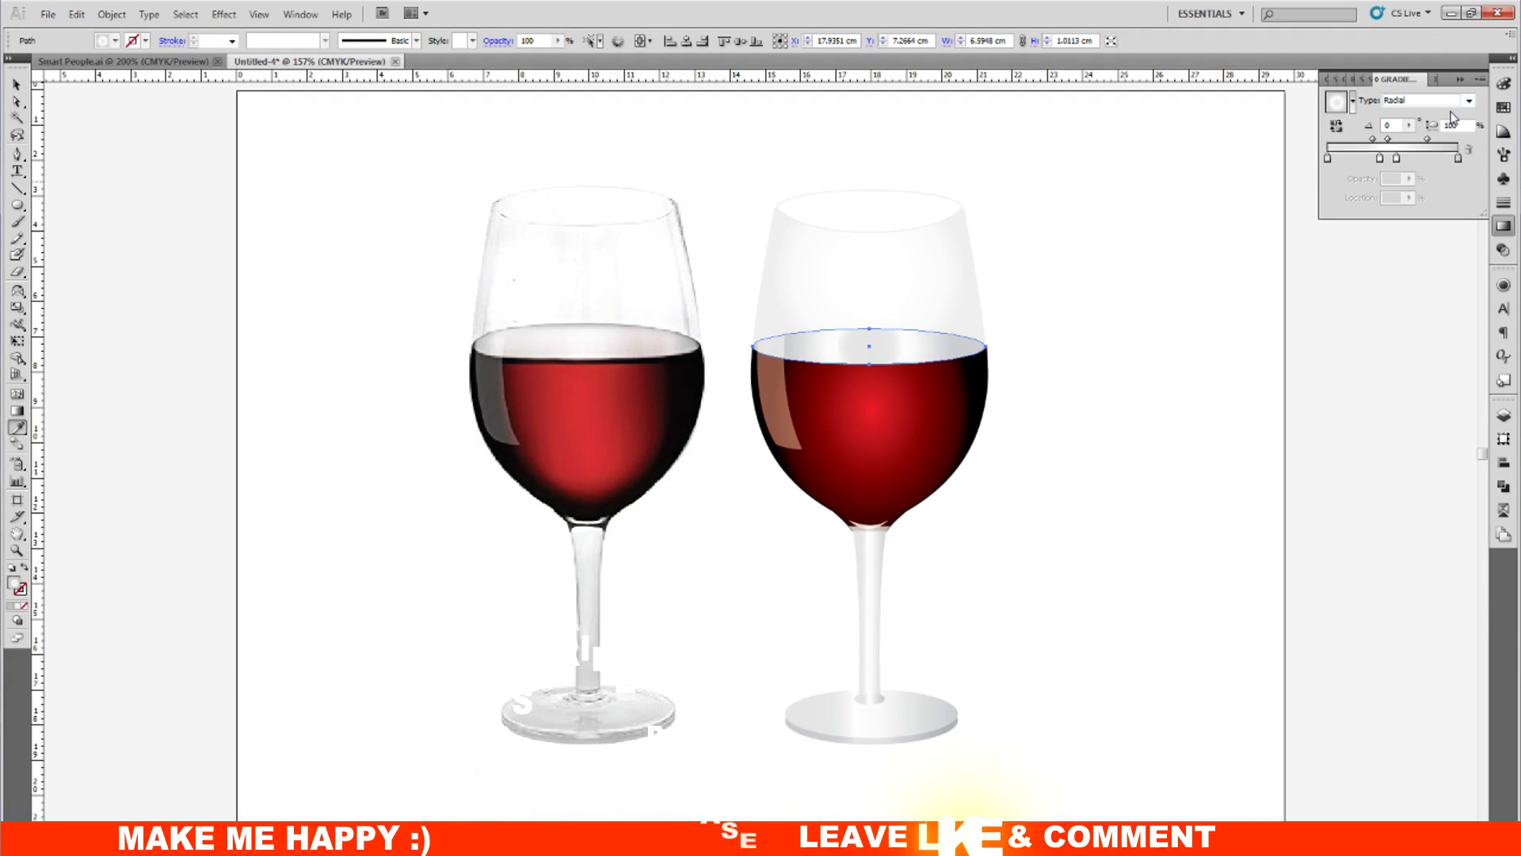
{"action": "left_click", "coordinate": [1398, 157]}
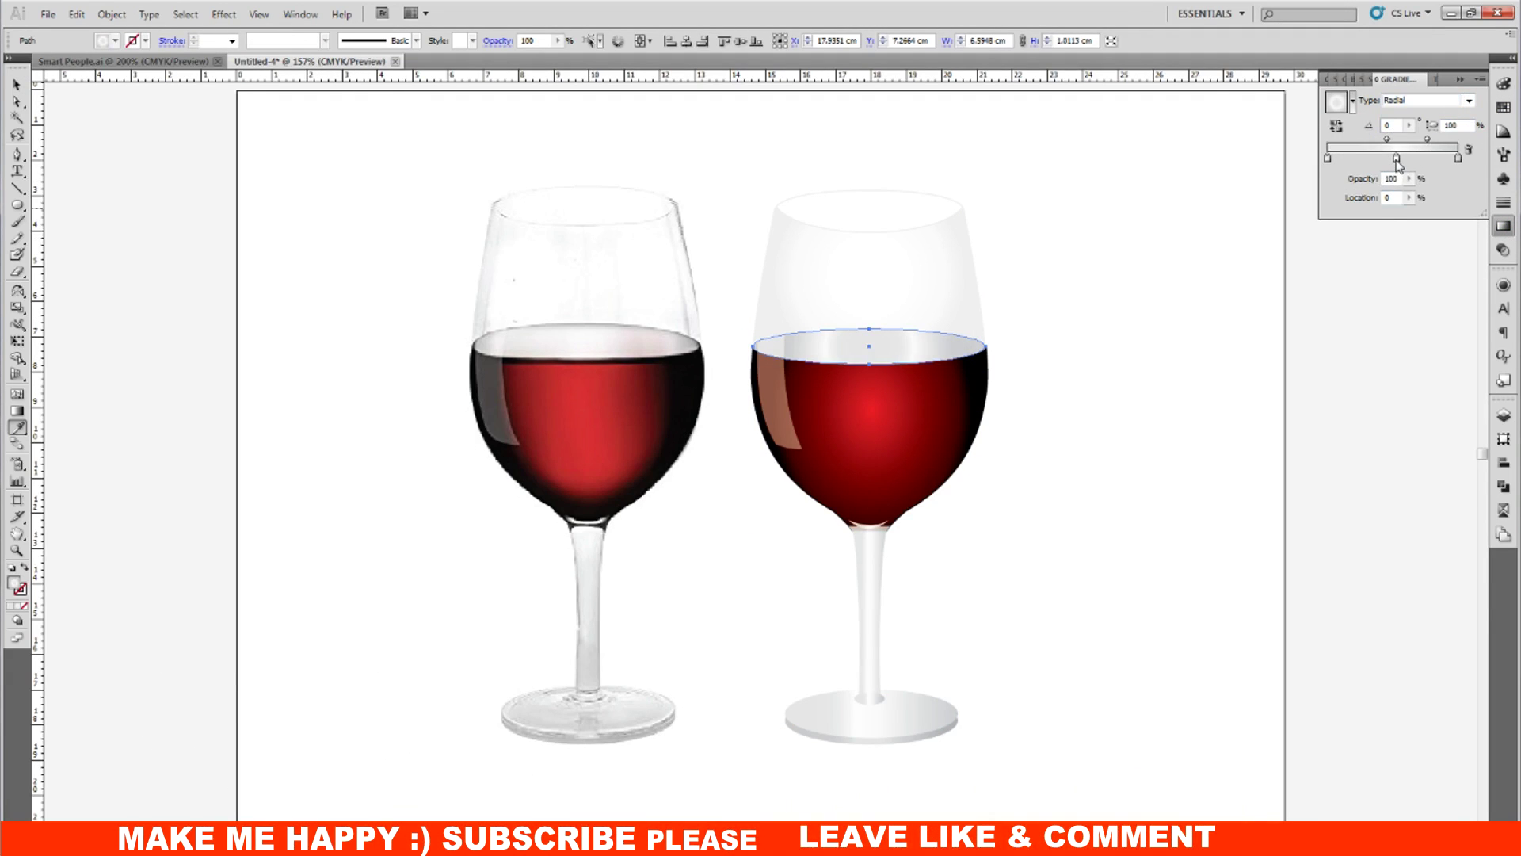
{"action": "left_click_drag", "start_coordinate": [1401, 158], "coordinate": [1411, 232]}
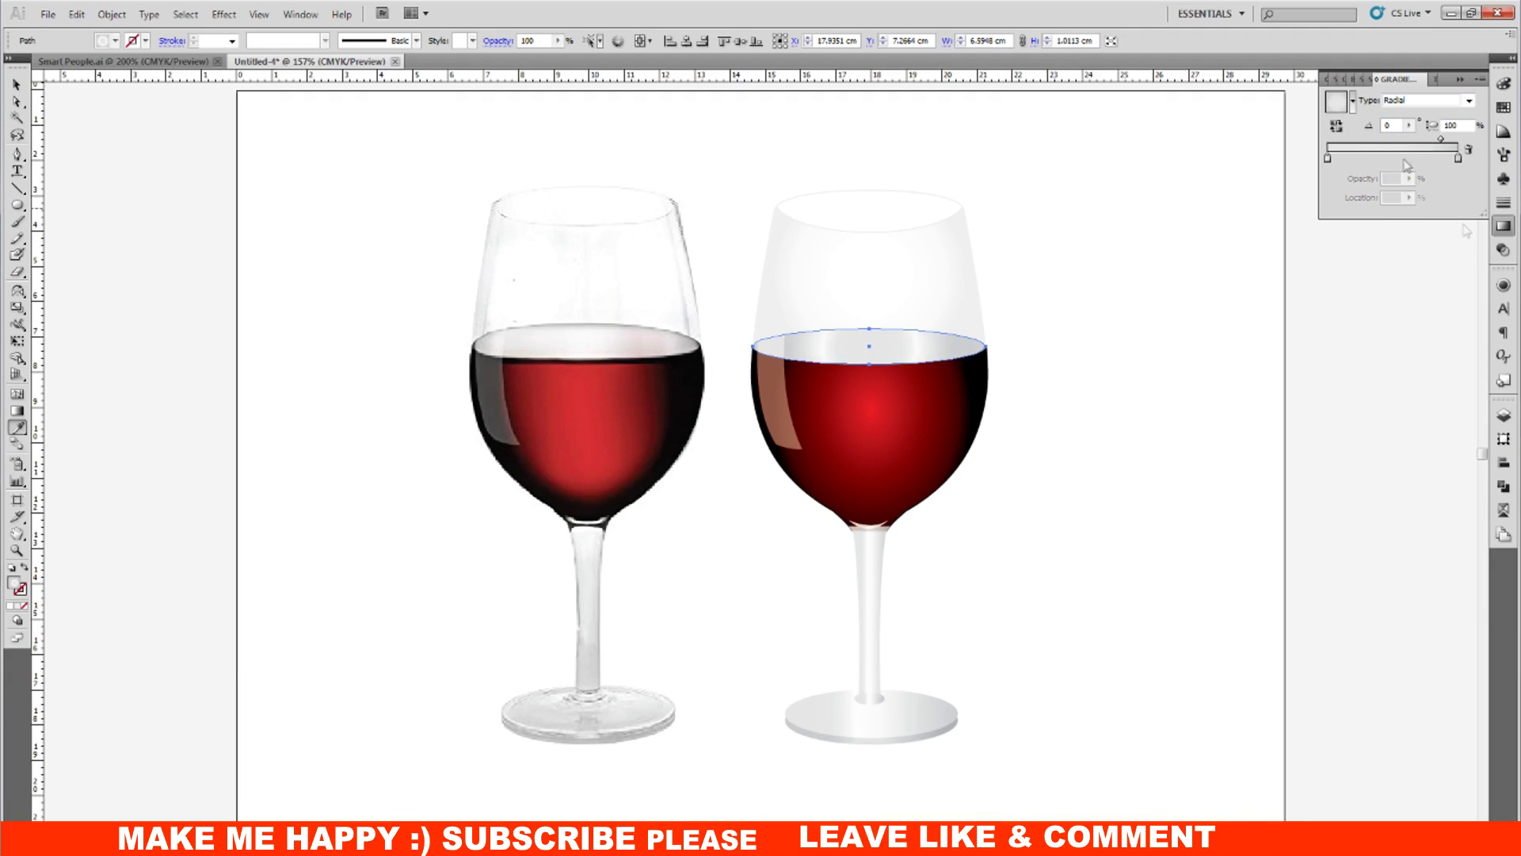
Step: Set the radial gradient stops to white and about 4% black
{"action": "double_click", "coordinate": [1327, 159]}
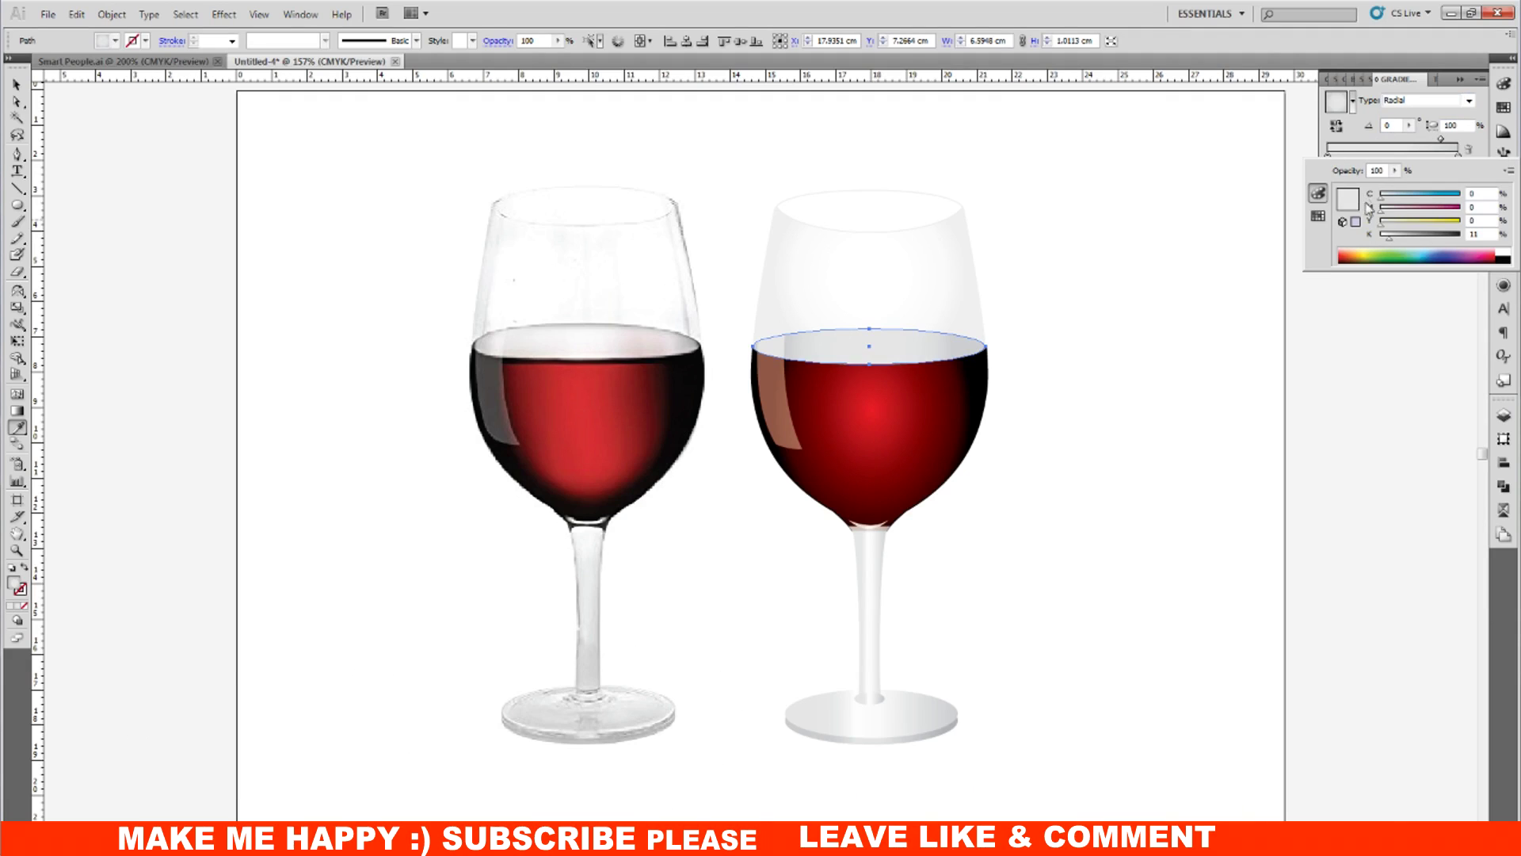
{"action": "left_click_drag", "start_coordinate": [1389, 236], "coordinate": [1379, 236]}
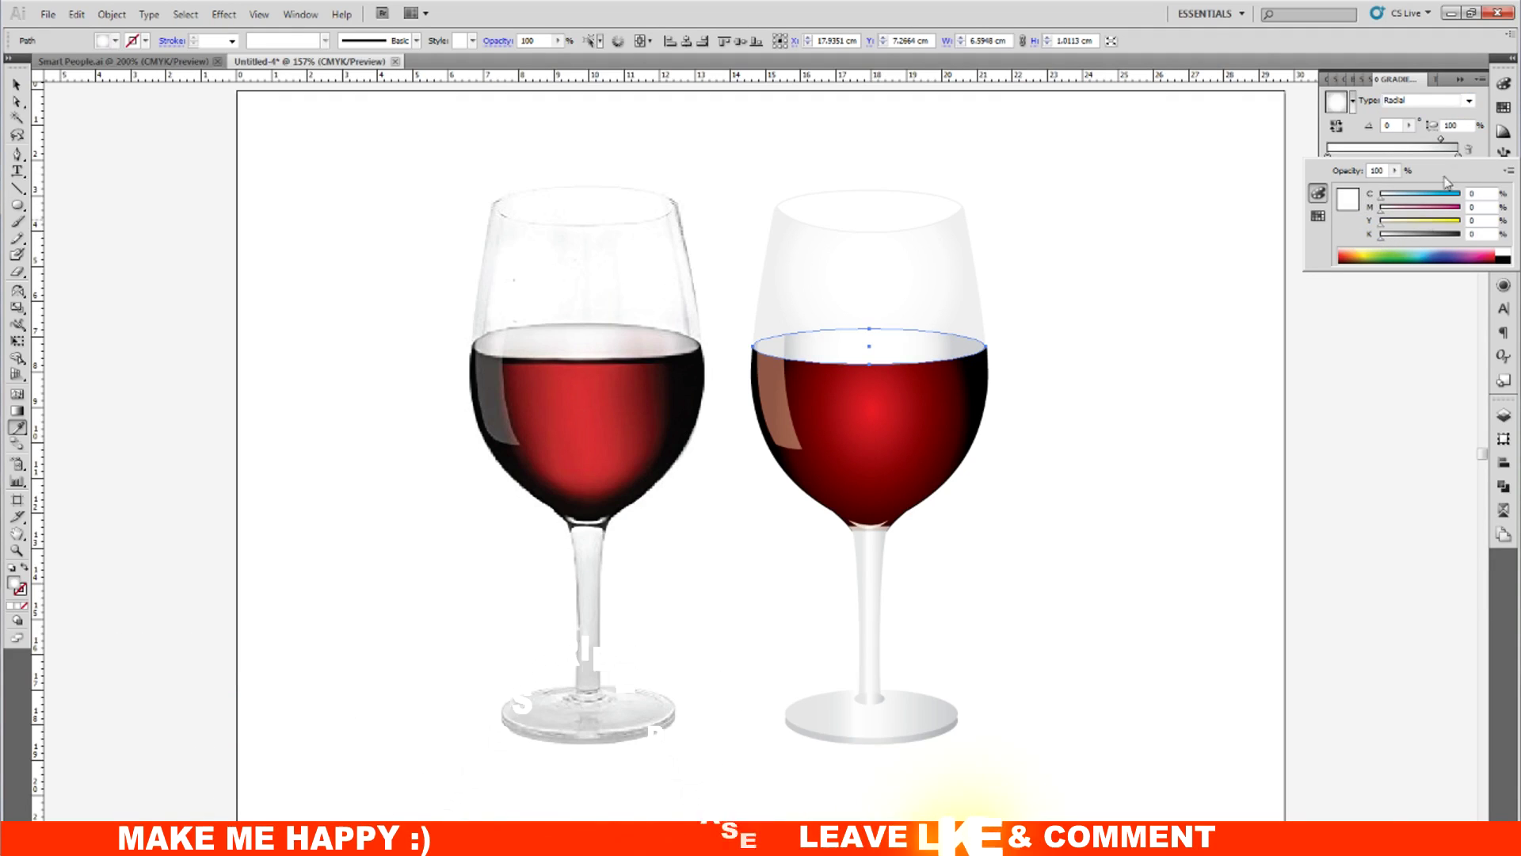
{"action": "left_click", "coordinate": [1485, 154]}
{"action": "double_click", "coordinate": [1328, 158]}
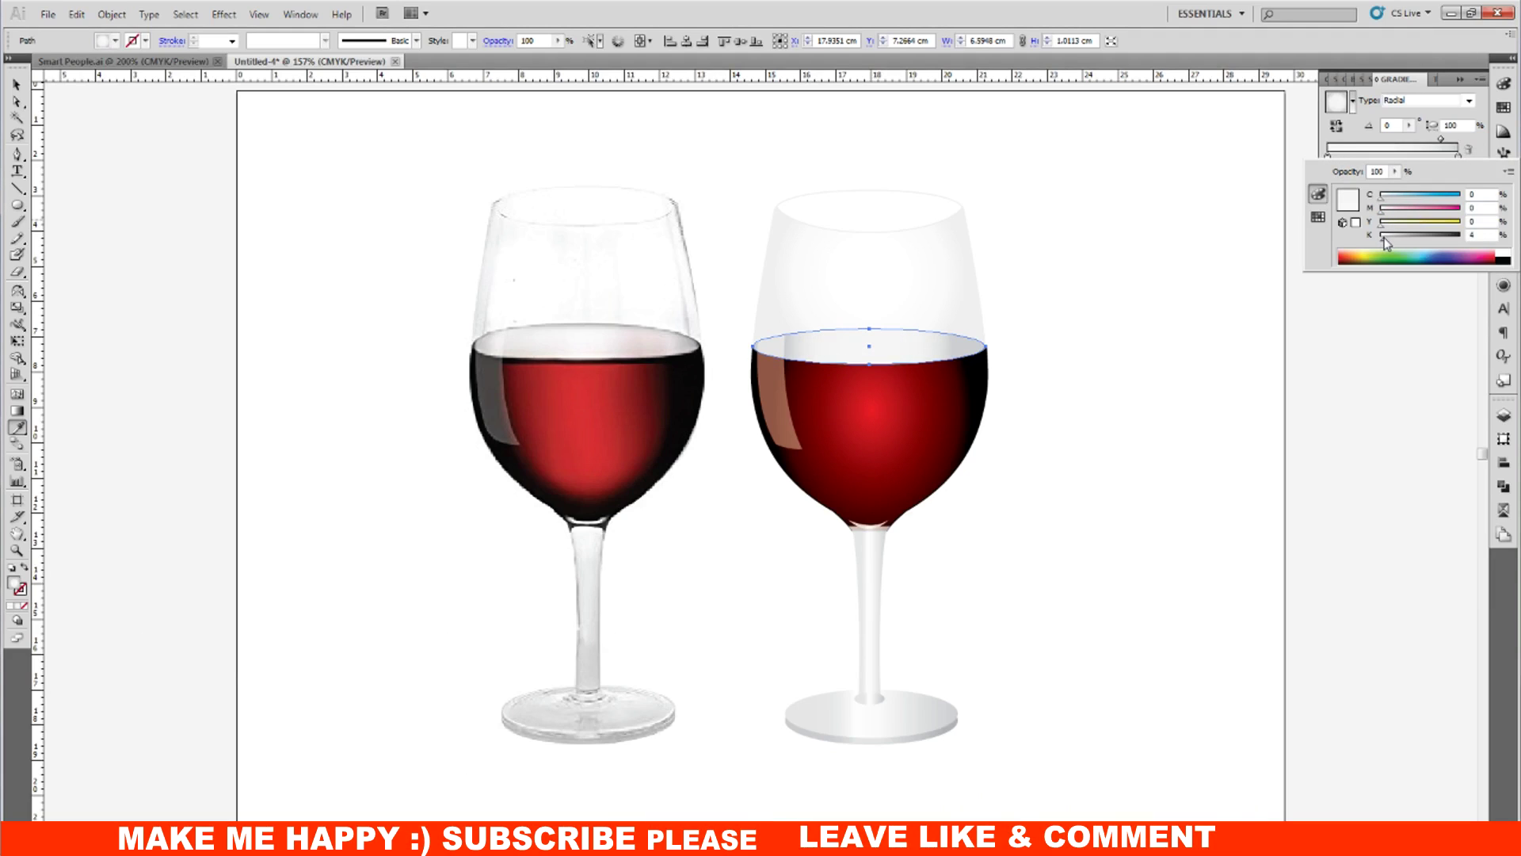
{"action": "left_click", "coordinate": [1479, 155]}
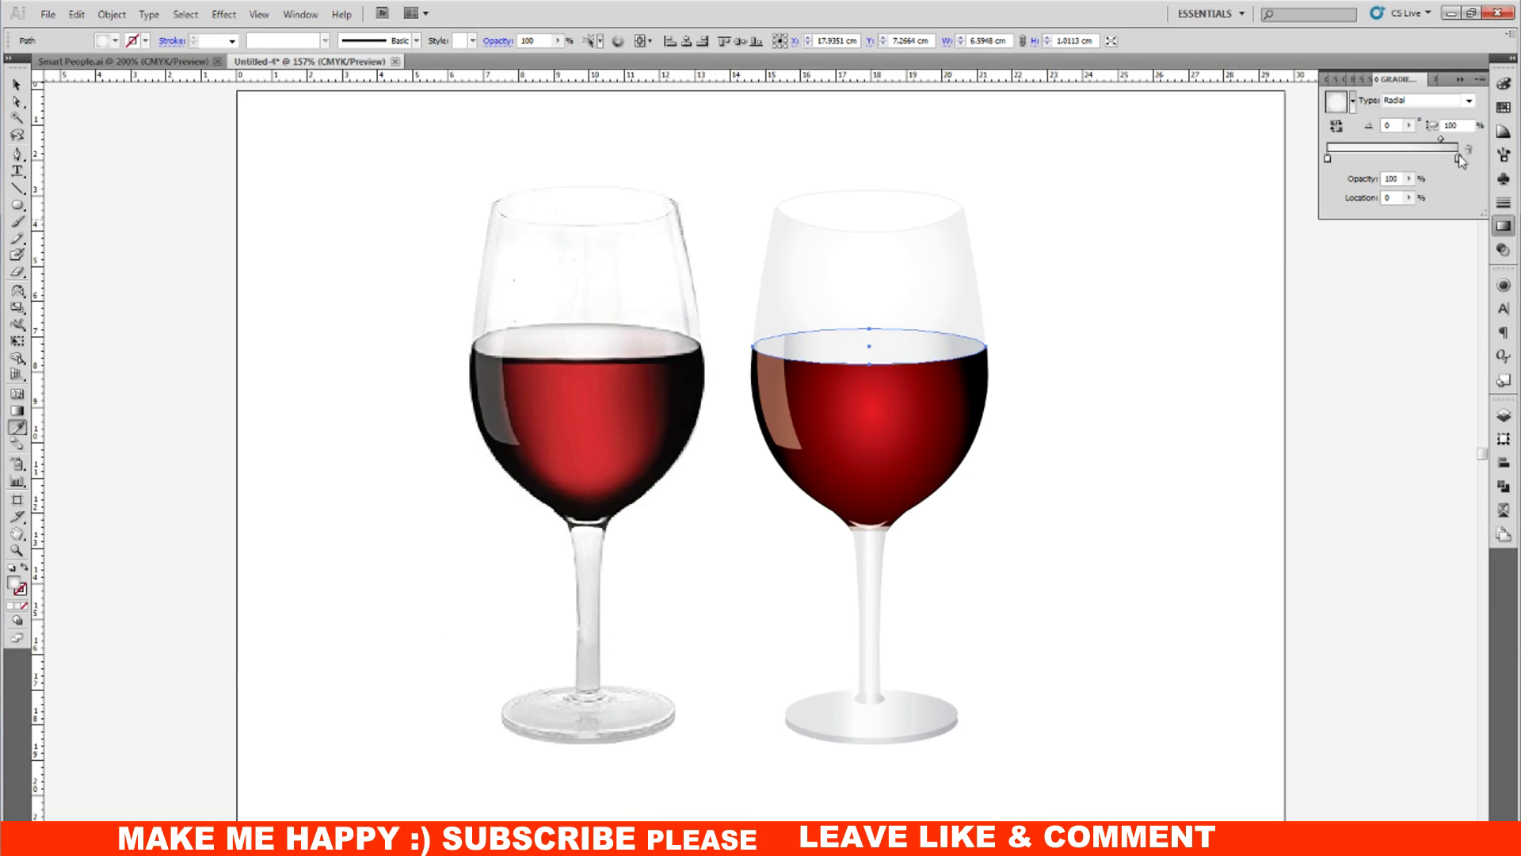
Step: Set the wine surface's opacity to 90%
{"action": "left_click", "coordinate": [524, 40]}
{"action": "type", "text": "90"}
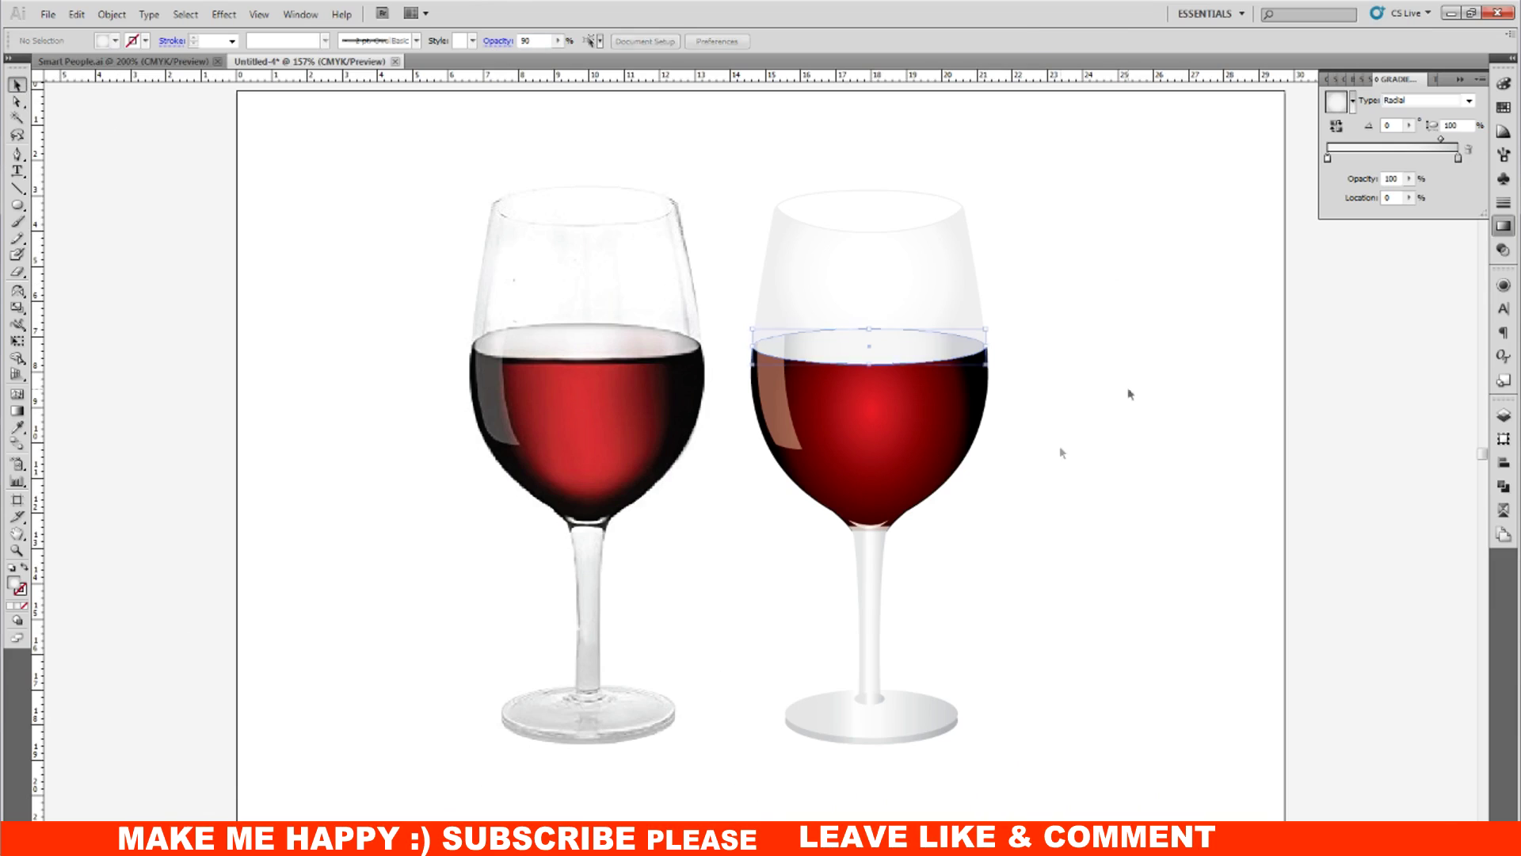
{"action": "left_click", "coordinate": [778, 396]}
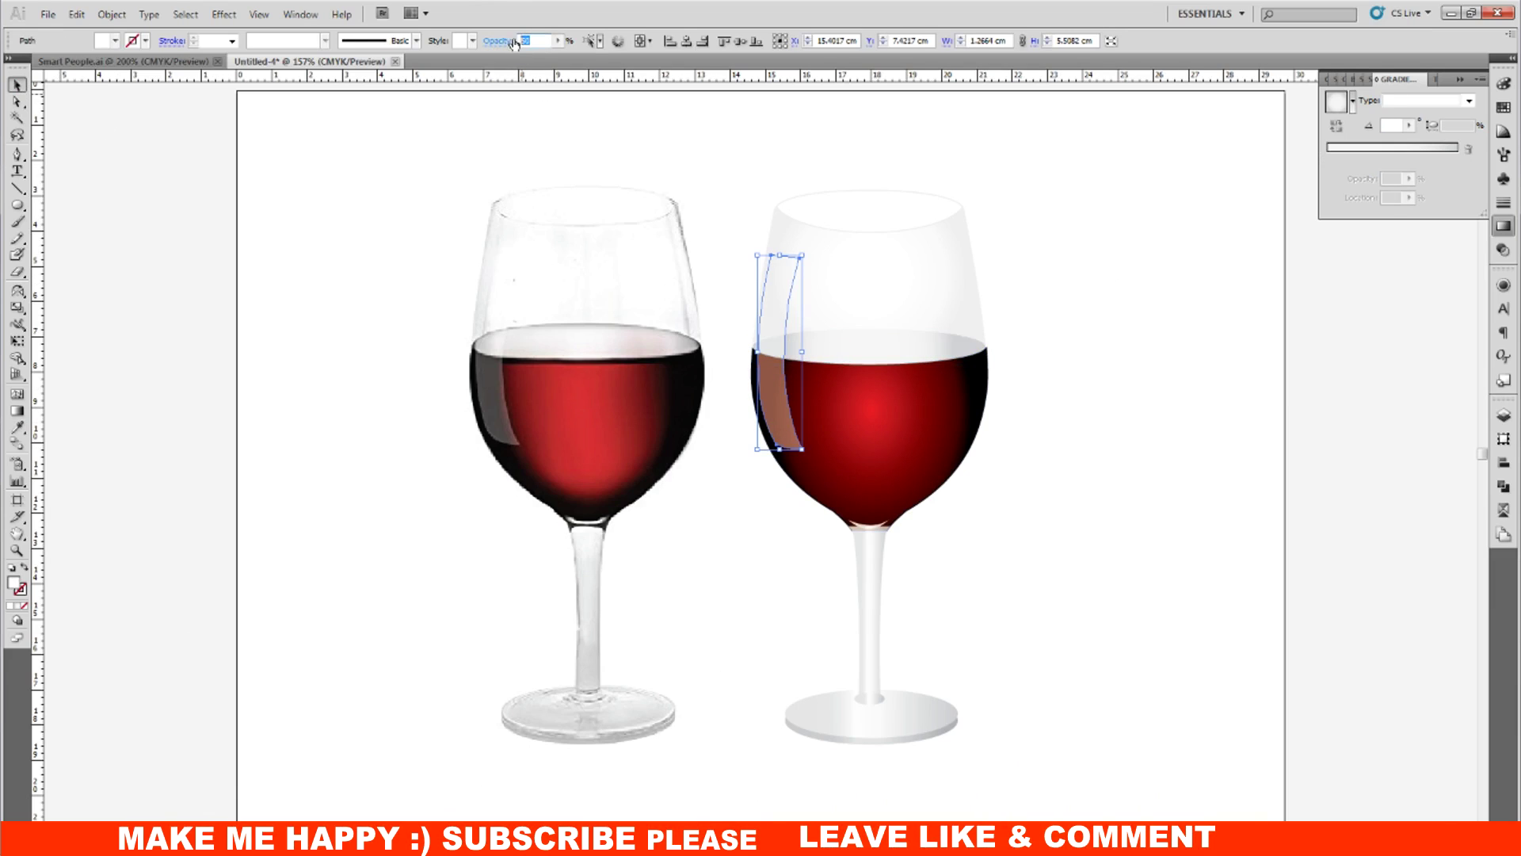
Step: Set the highlight shape's opacity to 70%
{"action": "type", "text": "90"}
{"action": "key", "text": "Return"}
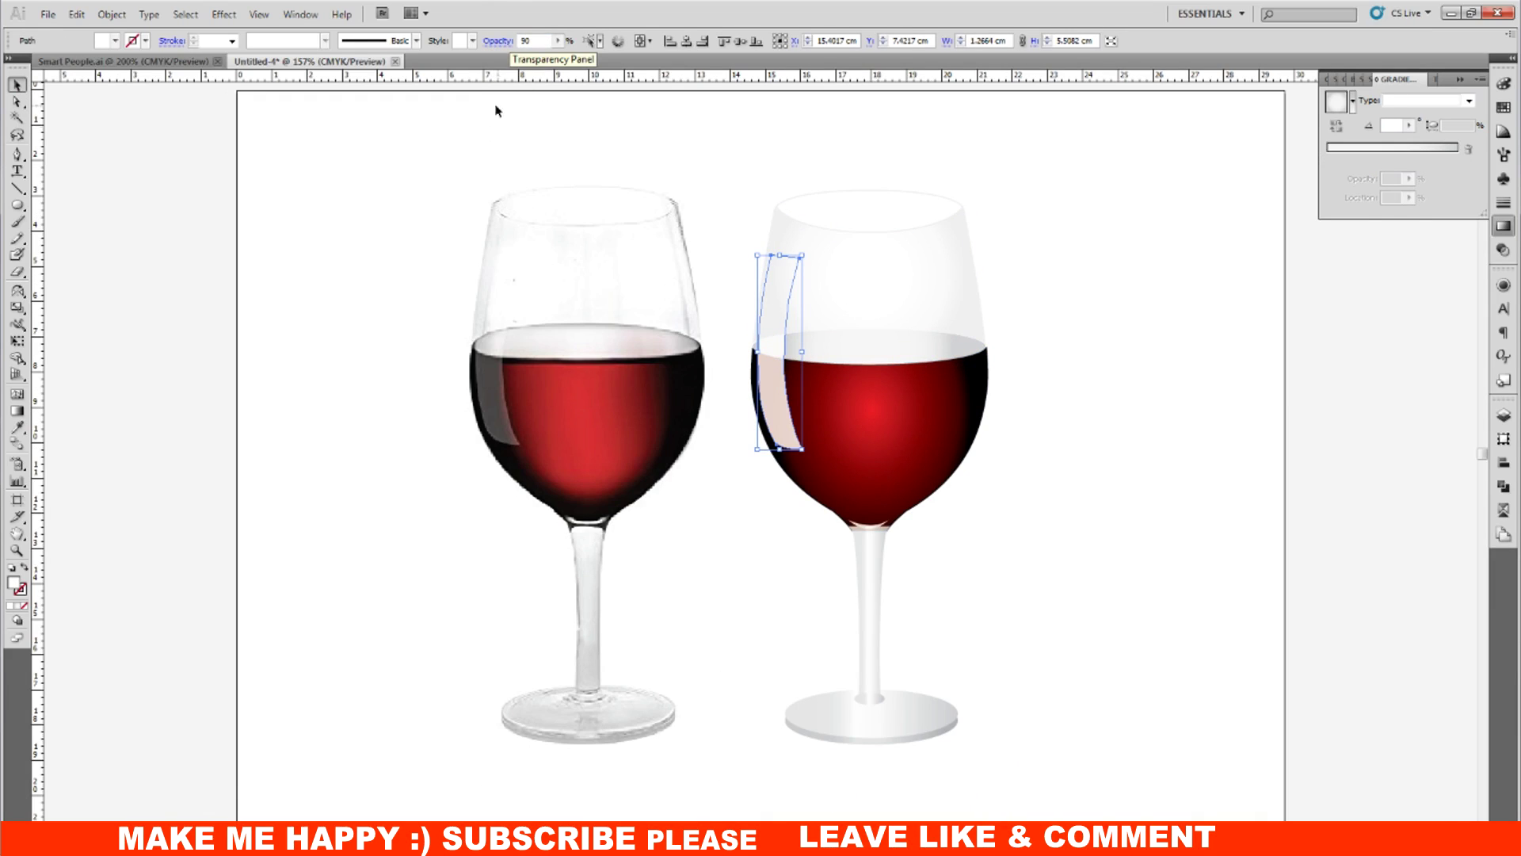
{"action": "double_click", "coordinate": [537, 45]}
{"action": "type", "text": "70"}
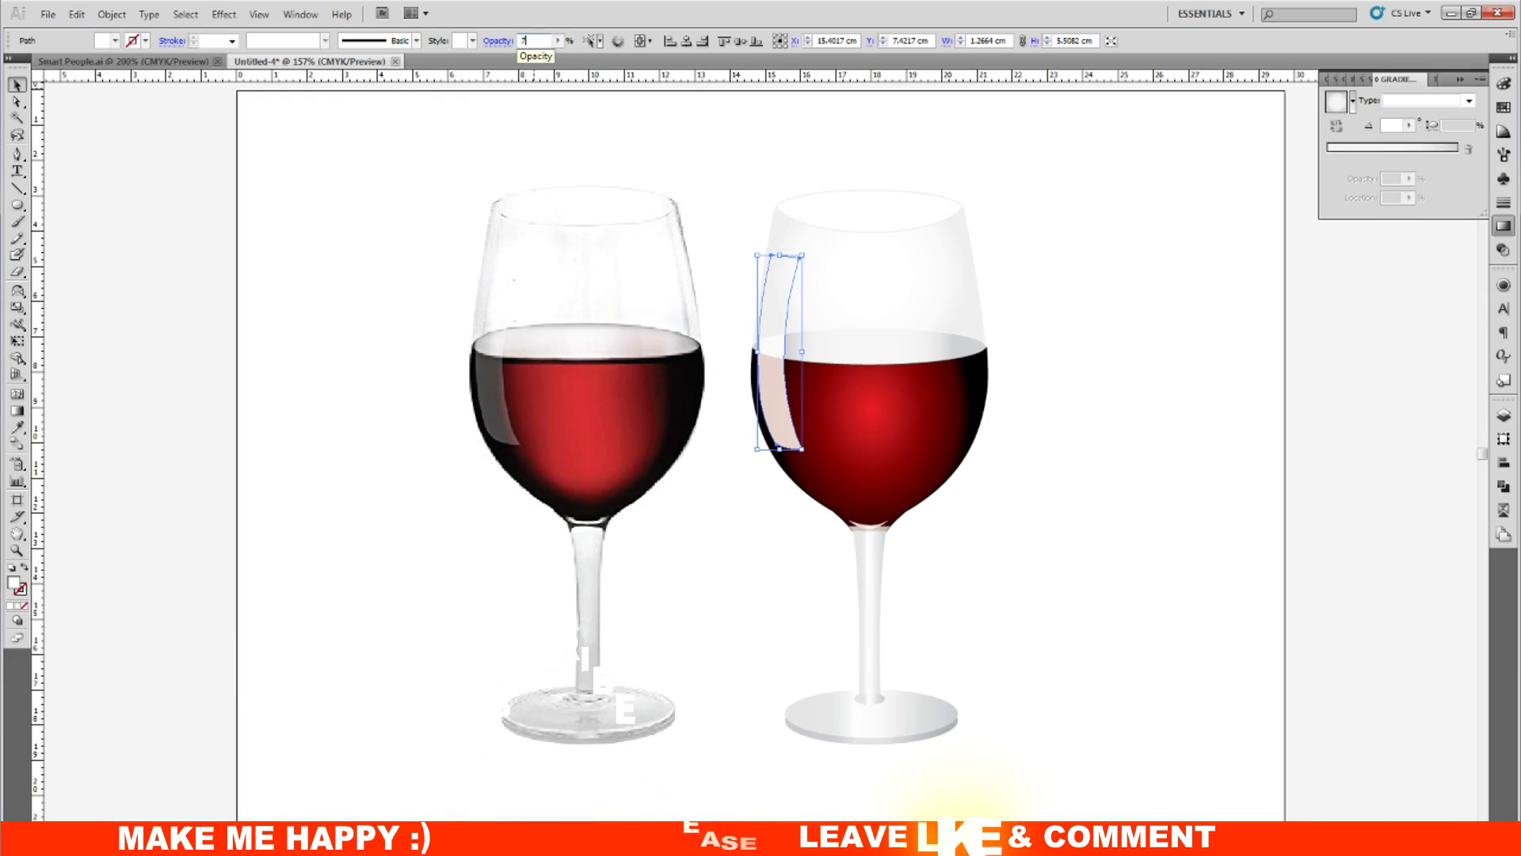
{"action": "key", "text": "Return"}
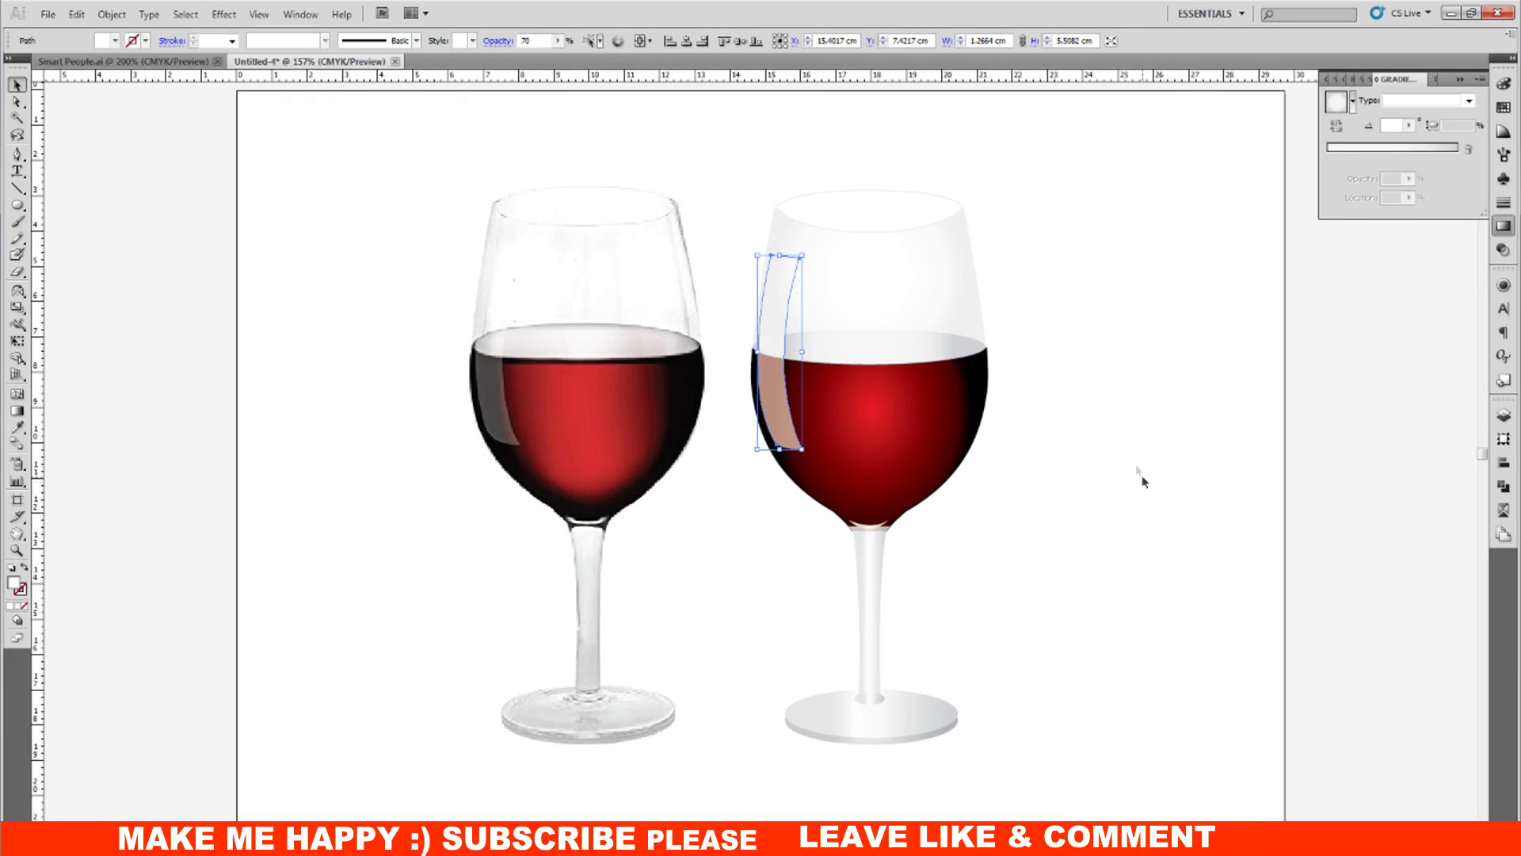
Step: Shift the wine gradient's midpoint and black stop to deepen the near-black rim
{"action": "left_click", "coordinate": [1103, 432]}
{"action": "left_click", "coordinate": [924, 431]}
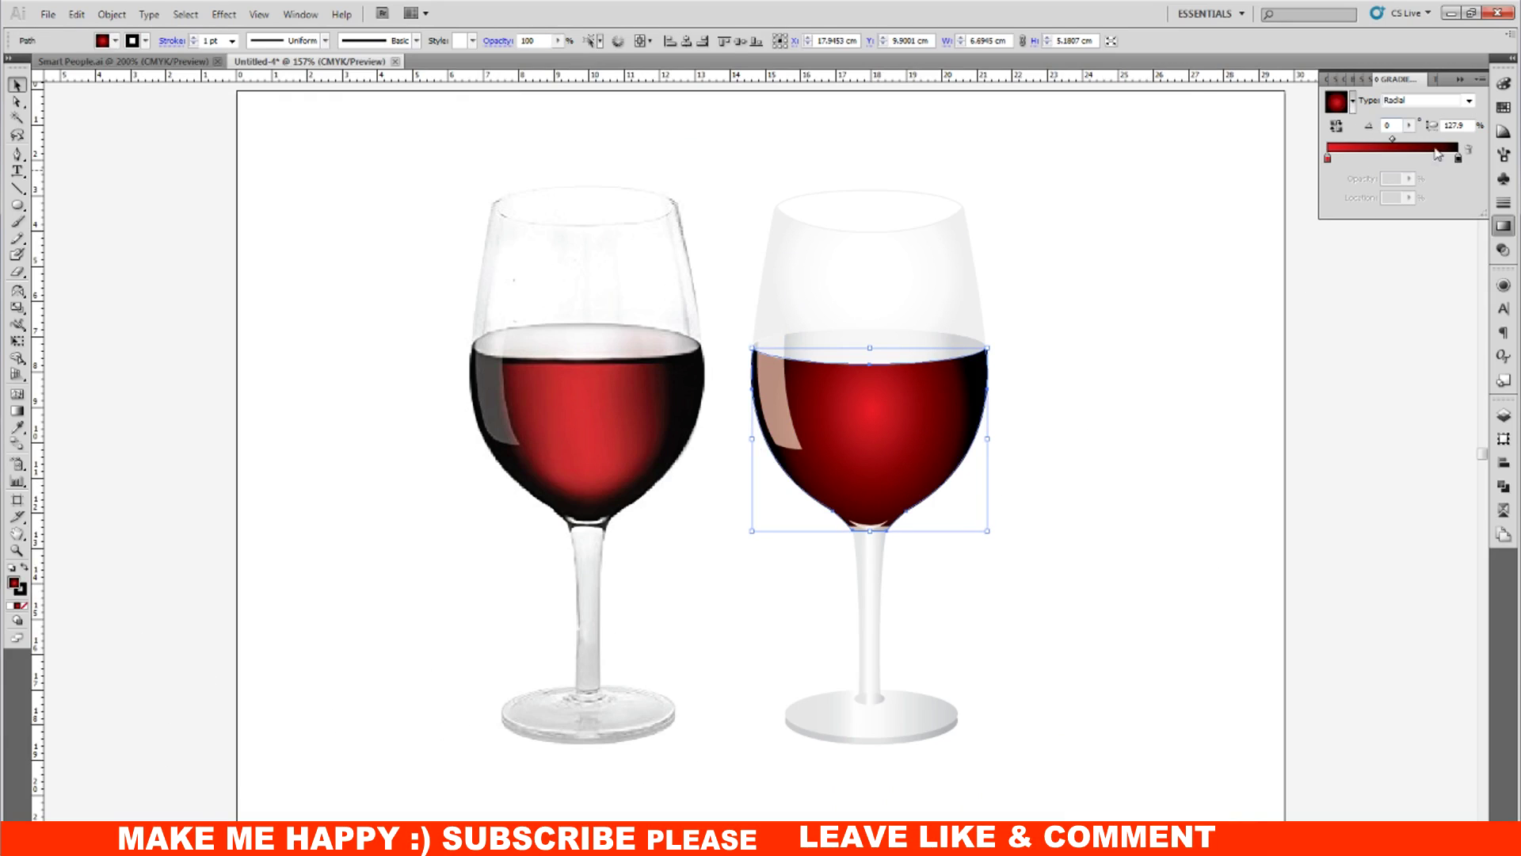
{"action": "left_click", "coordinate": [1393, 141]}
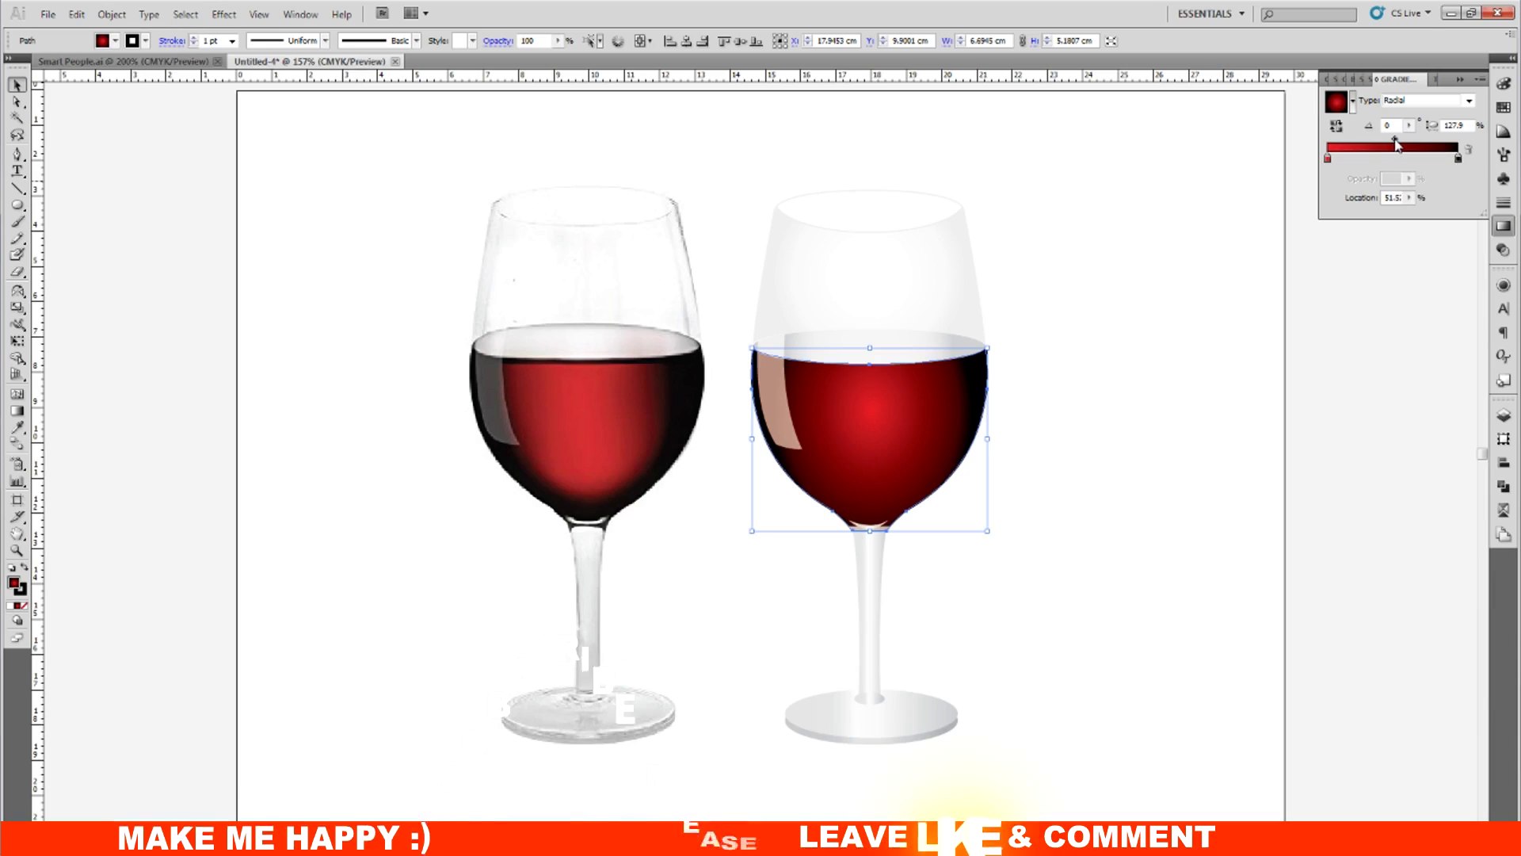
{"action": "left_click_drag", "start_coordinate": [1395, 141], "coordinate": [1392, 141]}
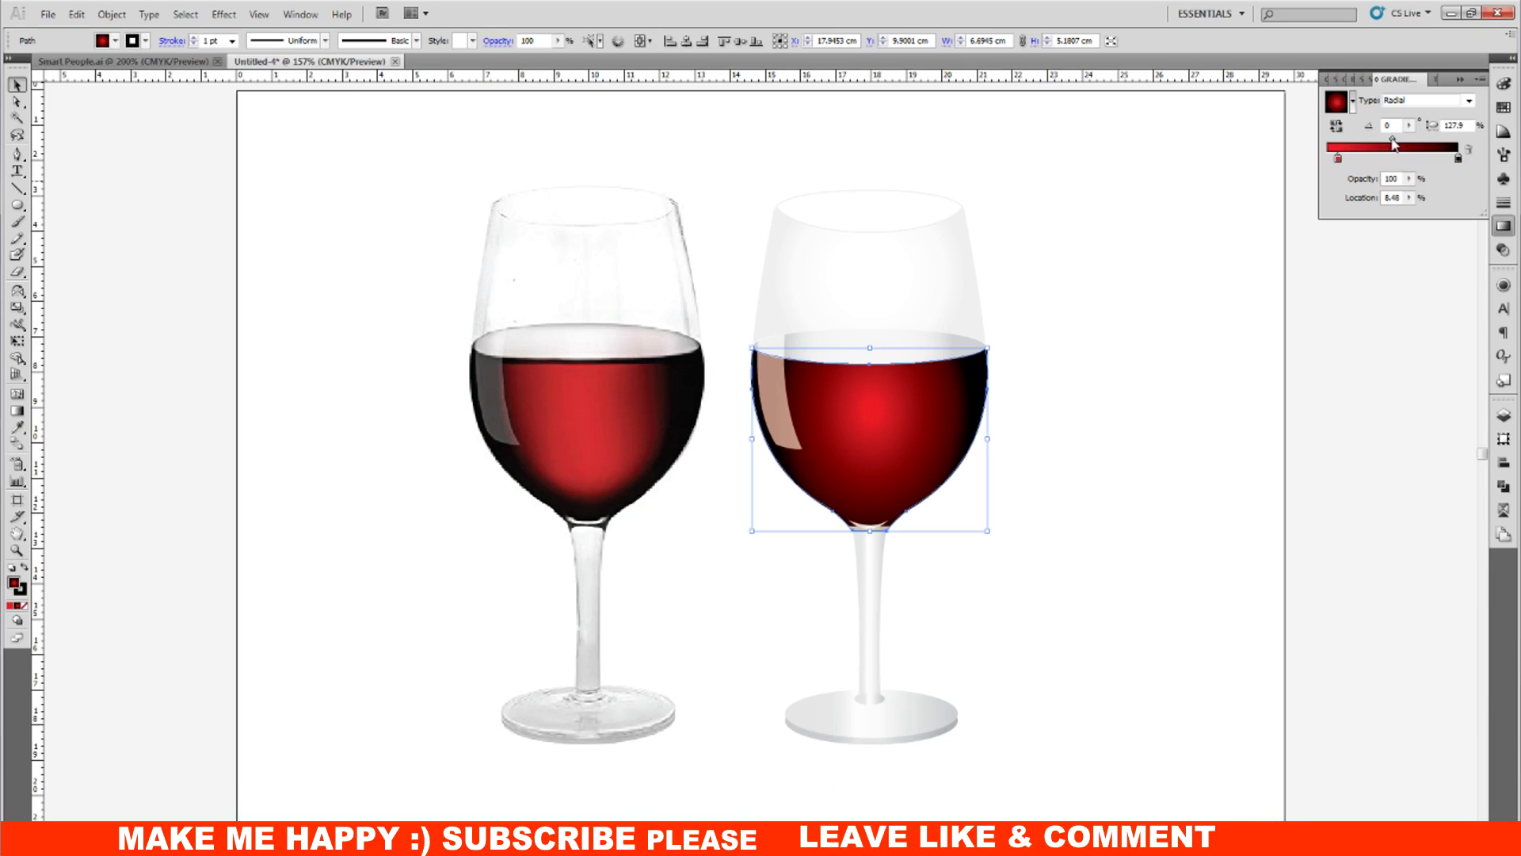
{"action": "left_click_drag", "start_coordinate": [1458, 159], "coordinate": [1442, 160]}
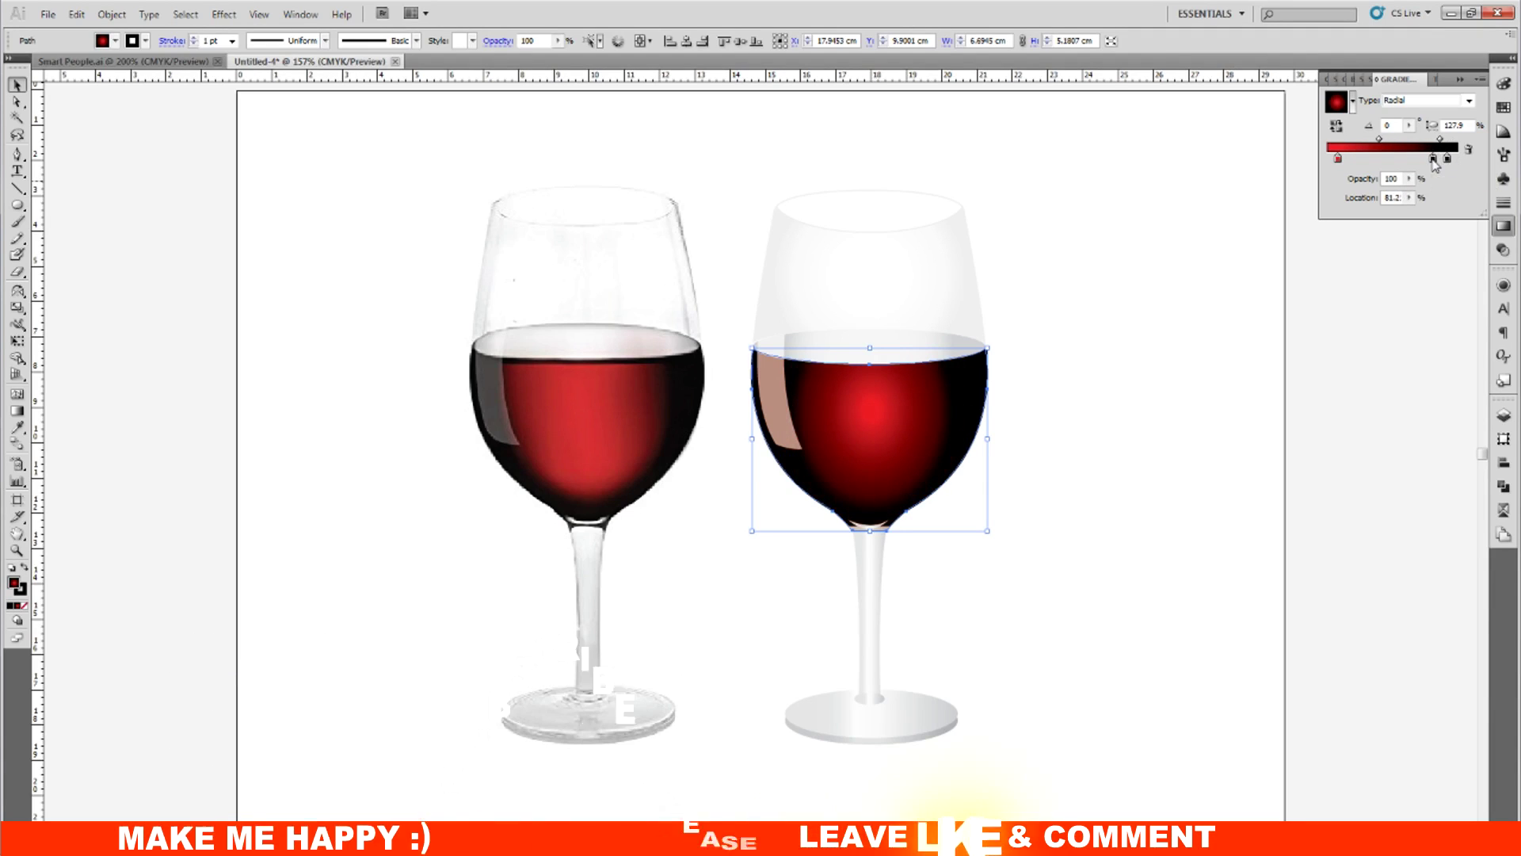
{"action": "left_click_drag", "start_coordinate": [1442, 160], "coordinate": [1449, 160]}
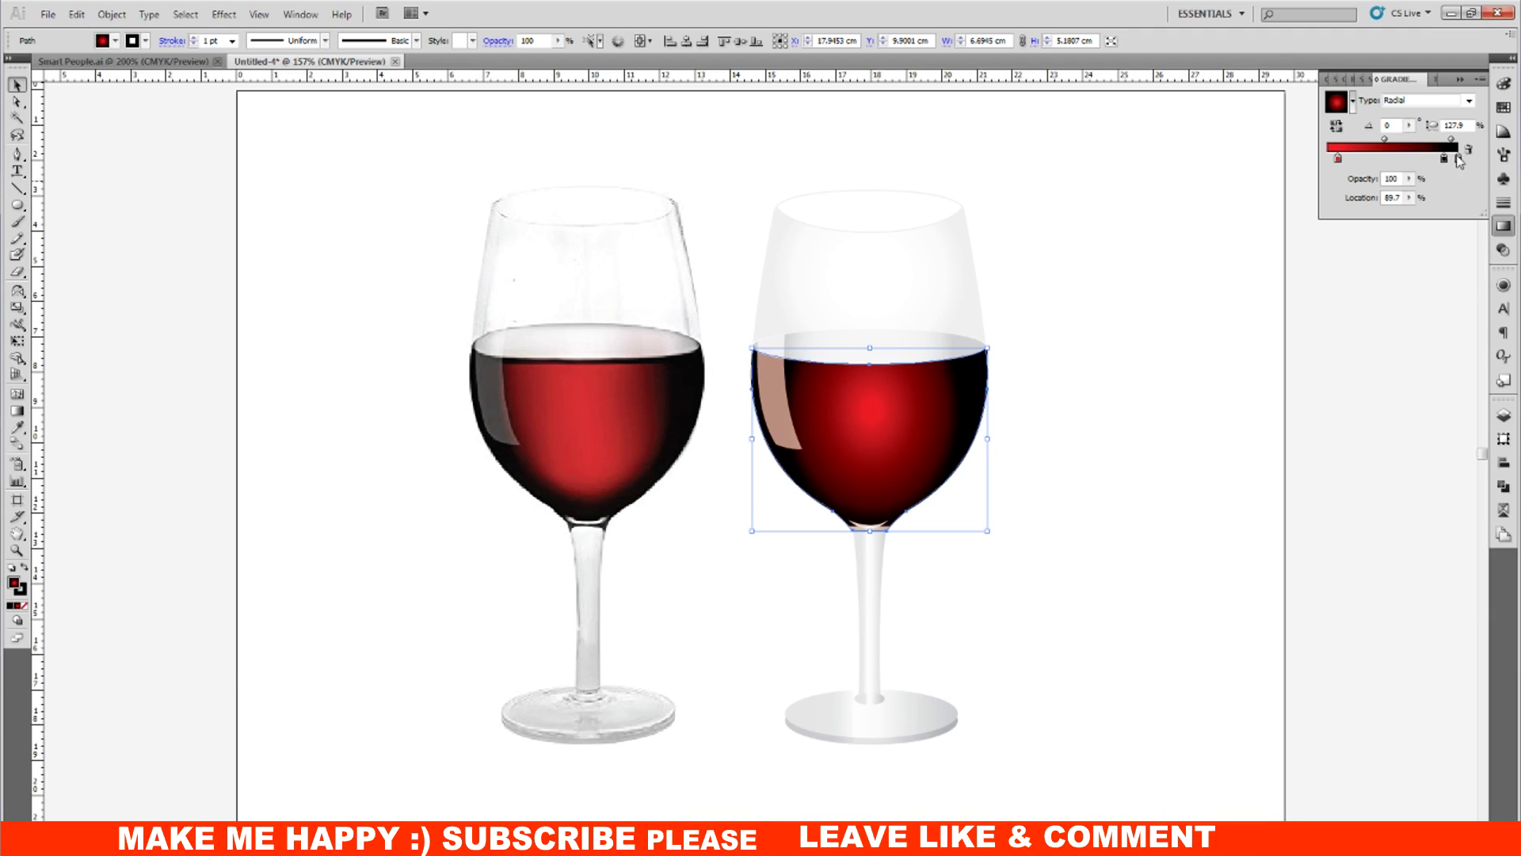
{"action": "left_click", "coordinate": [1217, 398]}
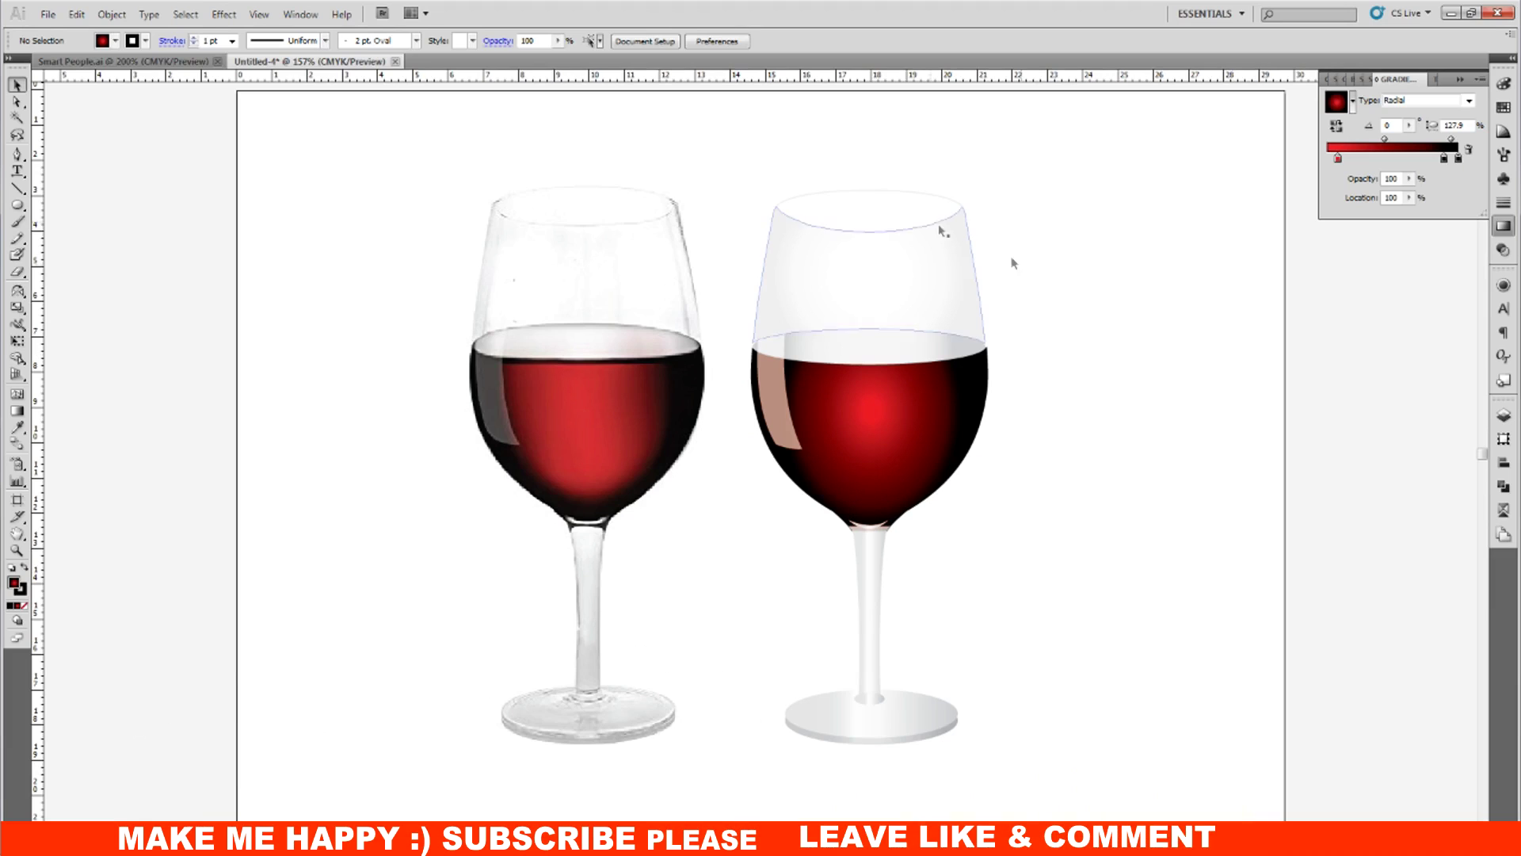
Step: Set the right glass's top rim ellipse to 80% opacity
{"action": "left_click", "coordinate": [899, 215]}
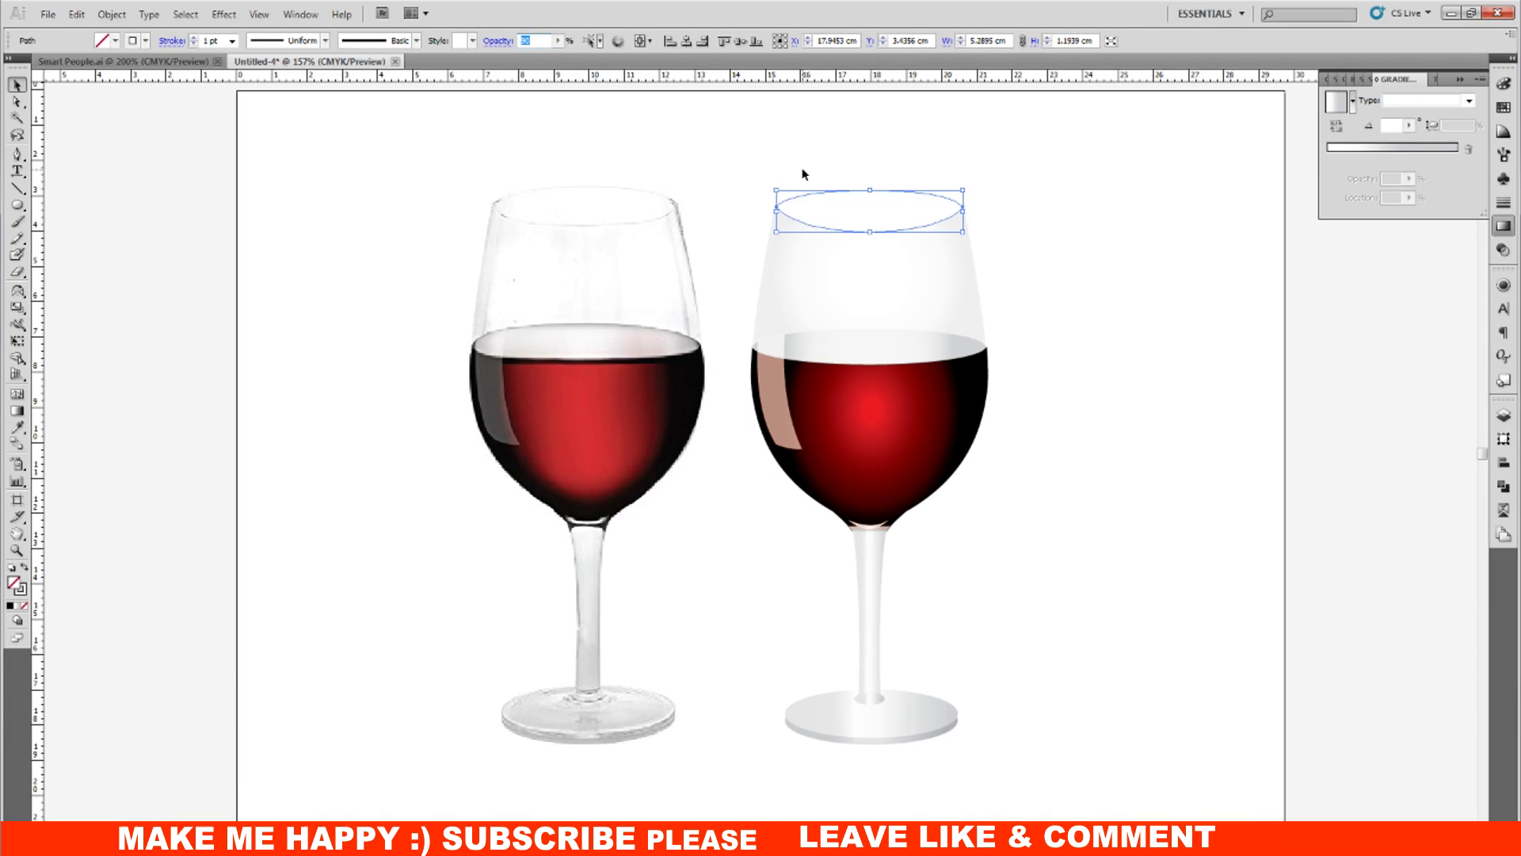
{"action": "key", "text": "Return"}
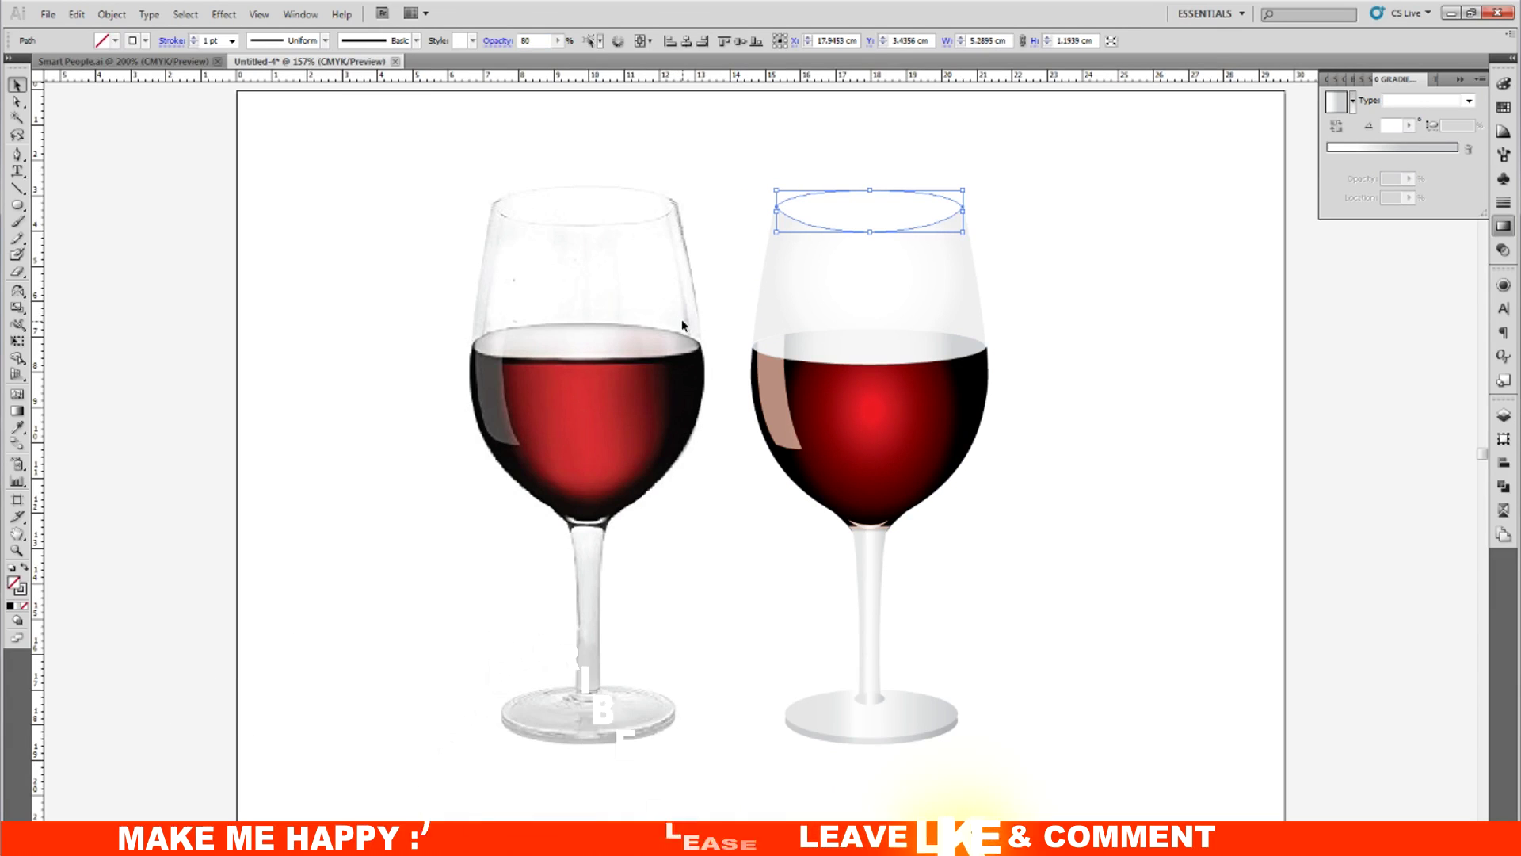
{"action": "left_click", "coordinate": [1058, 352]}
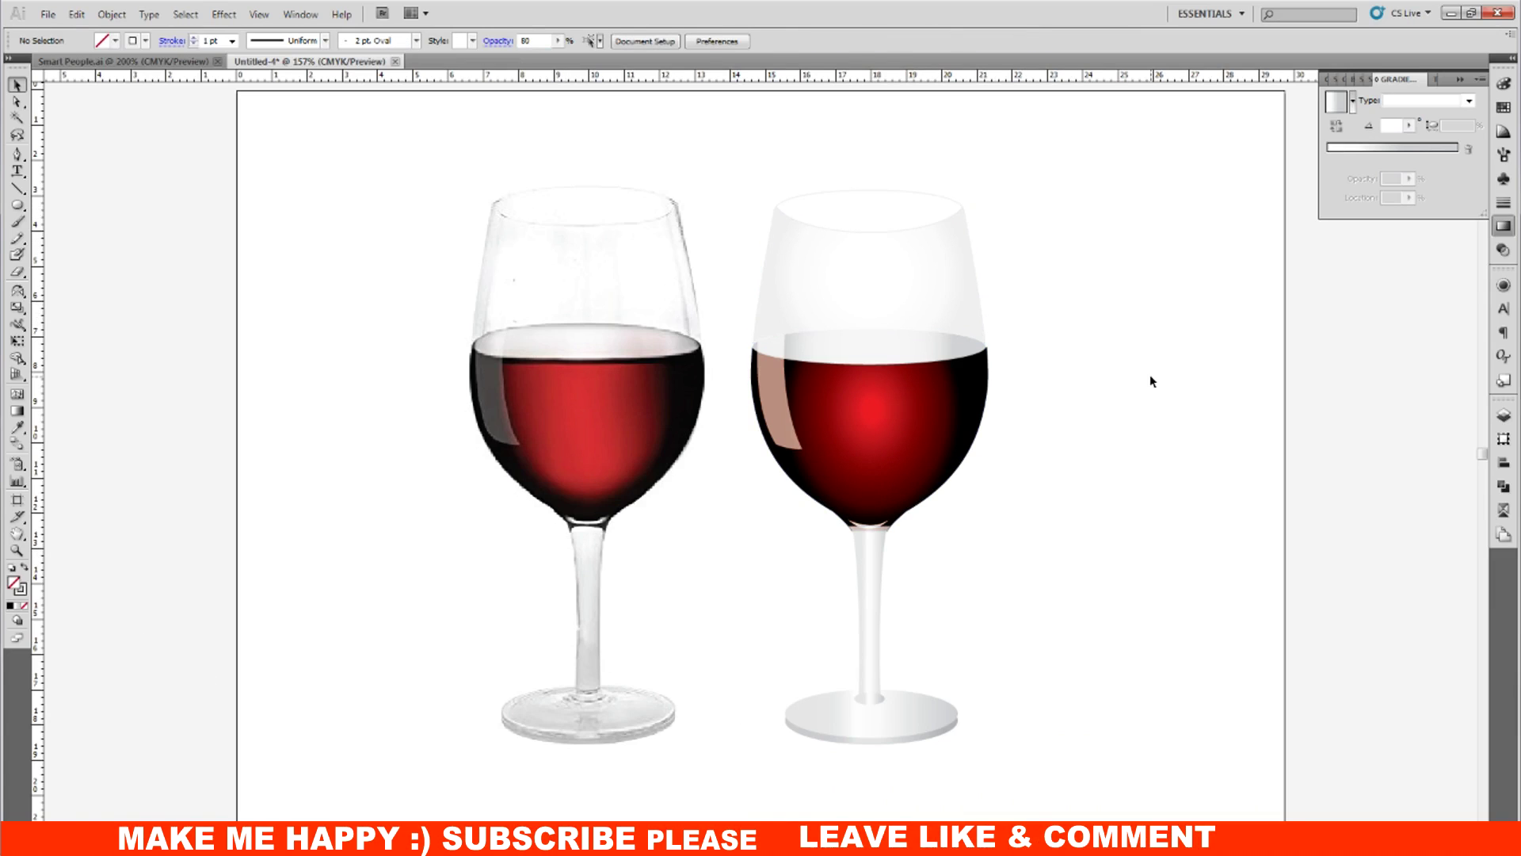
{"action": "left_click", "coordinate": [917, 211]}
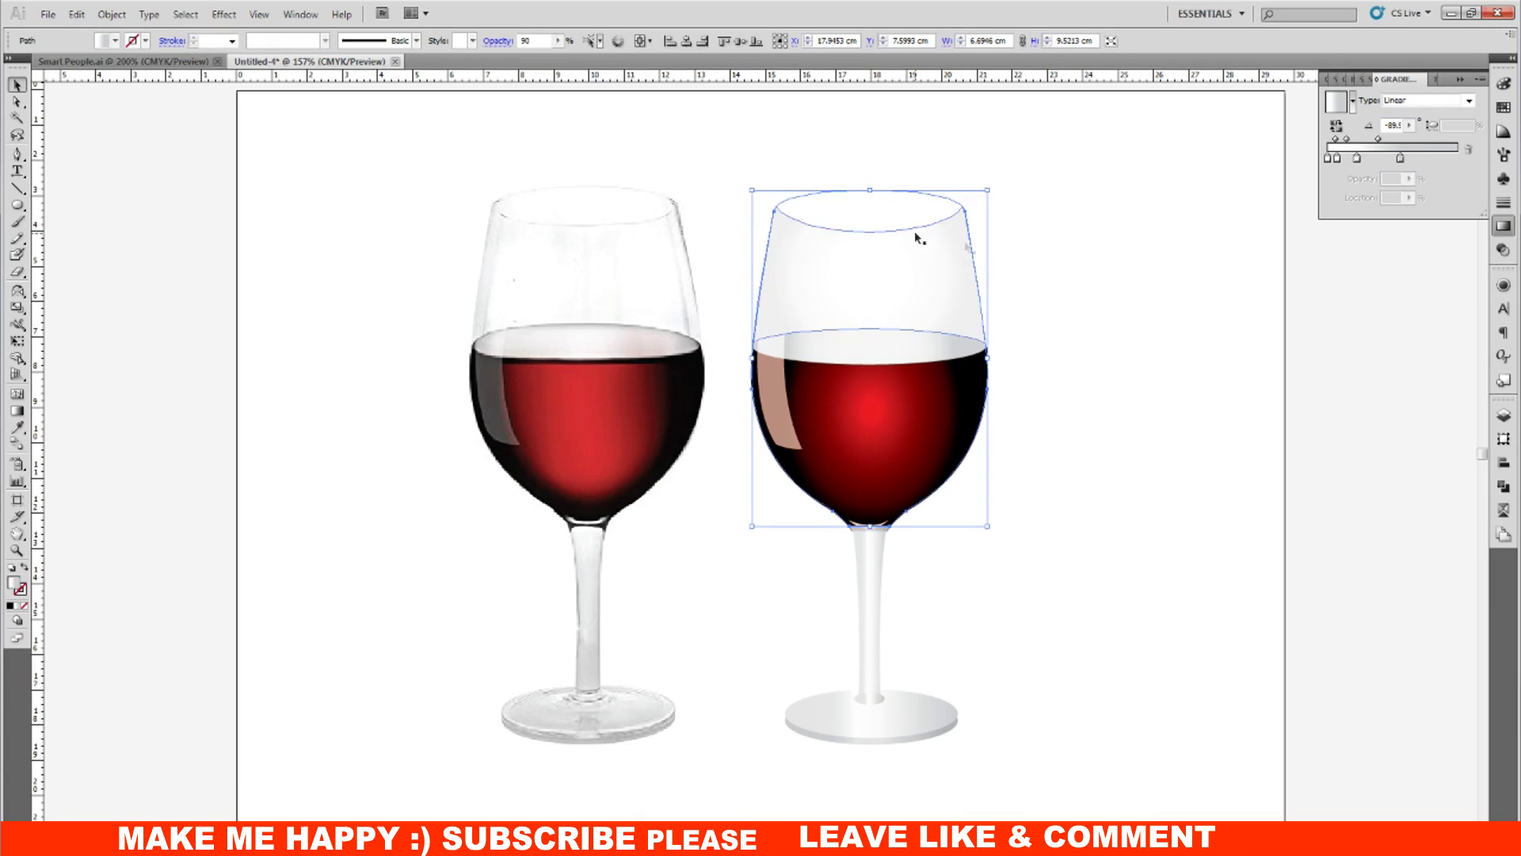
{"action": "left_click", "coordinate": [1083, 304]}
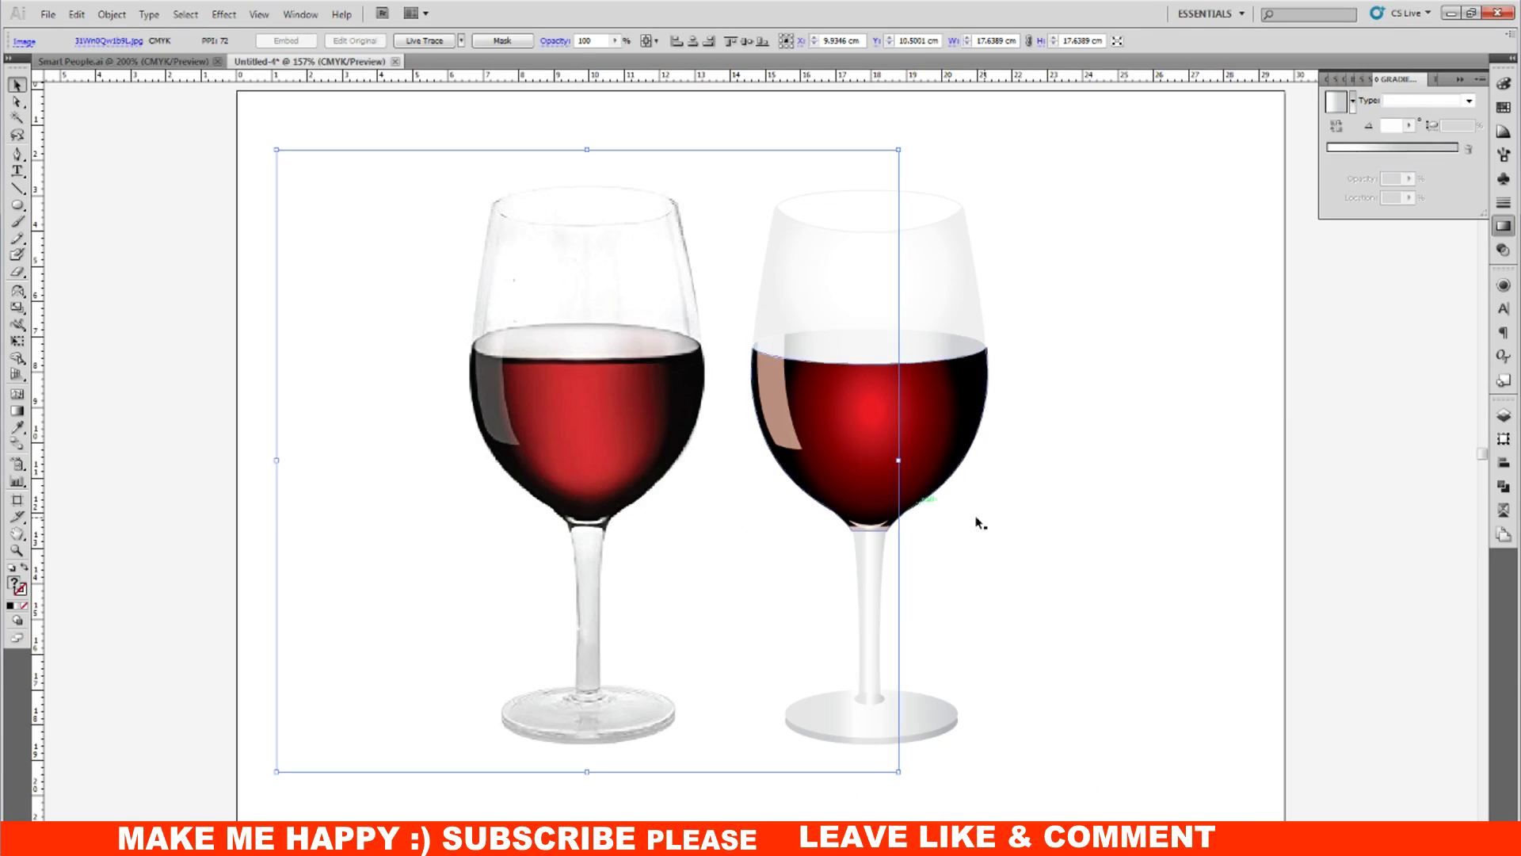
Step: Delete the reference photo and move the drawn glass to the artboard centre
{"action": "left_click", "coordinate": [608, 423]}
{"action": "key", "text": "Delete"}
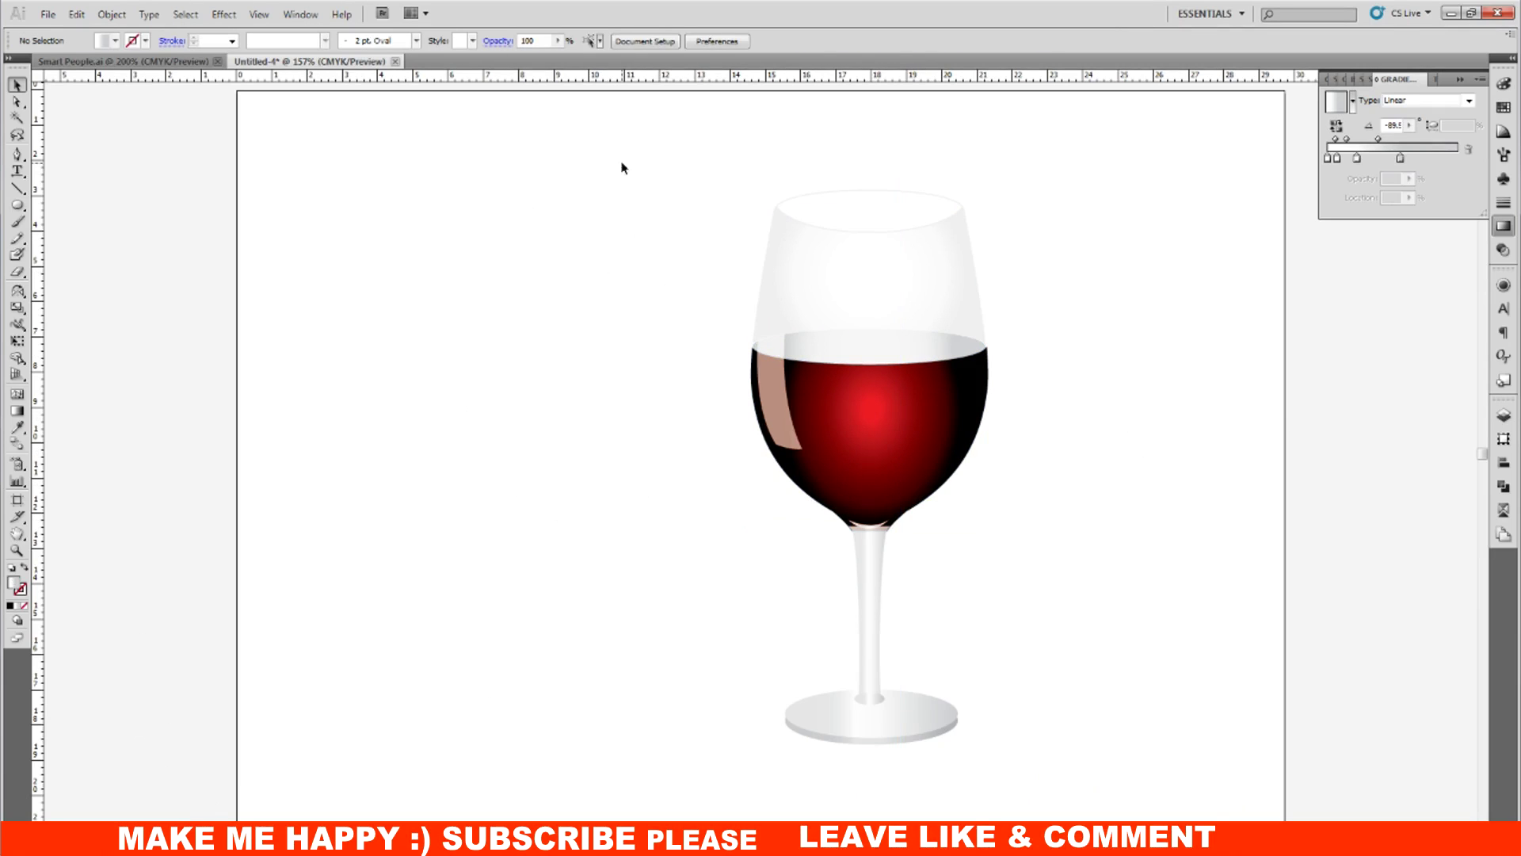
{"action": "left_click_drag", "start_coordinate": [622, 163], "coordinate": [1093, 808]}
{"action": "left_click", "coordinate": [1120, 584]}
{"action": "left_click_drag", "start_coordinate": [950, 456], "coordinate": [833, 455]}
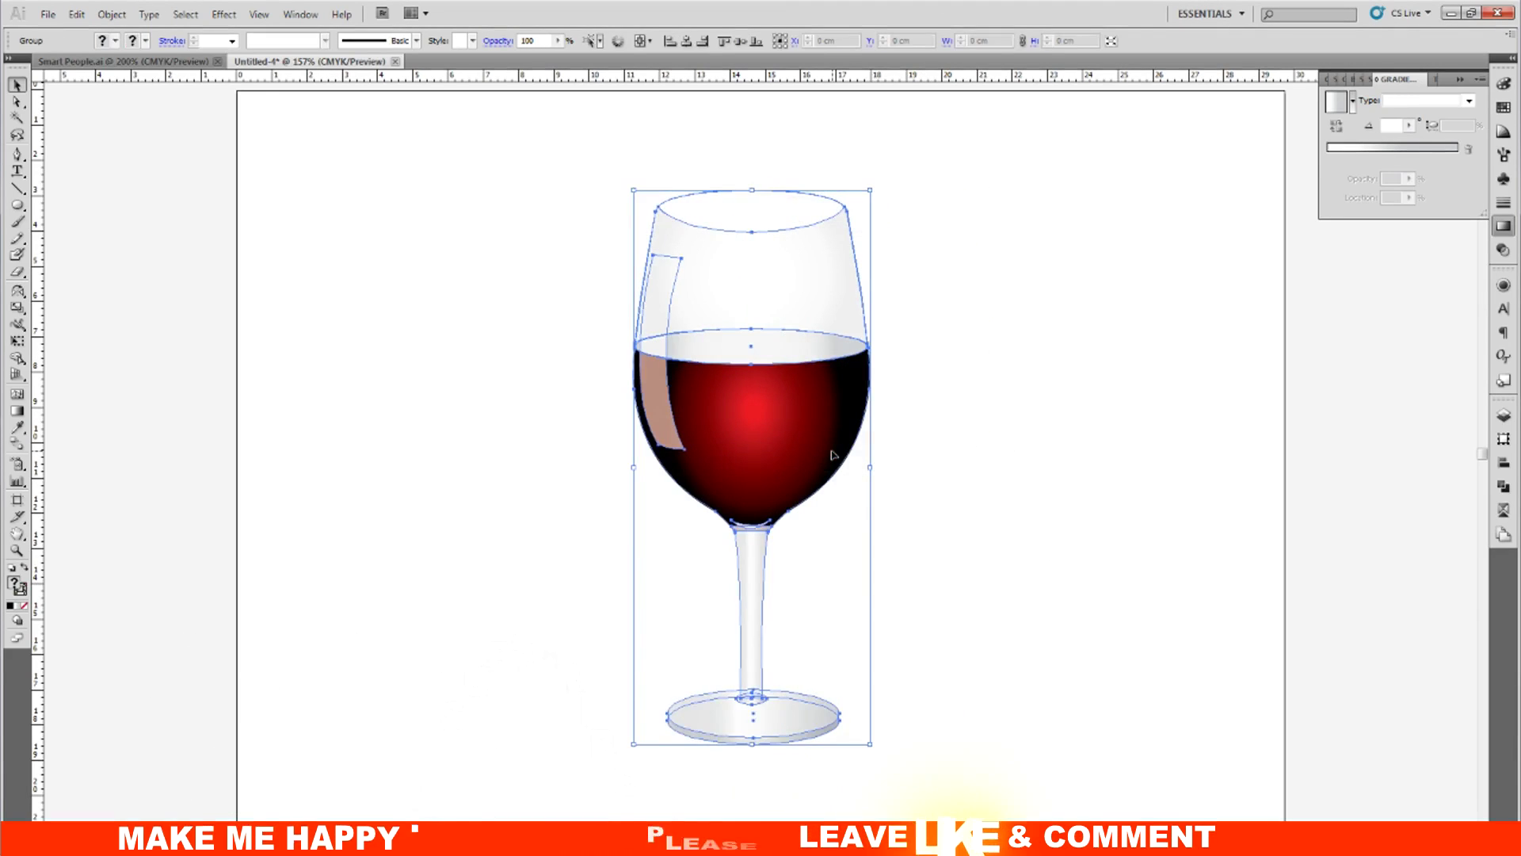
{"action": "left_click", "coordinate": [955, 455]}
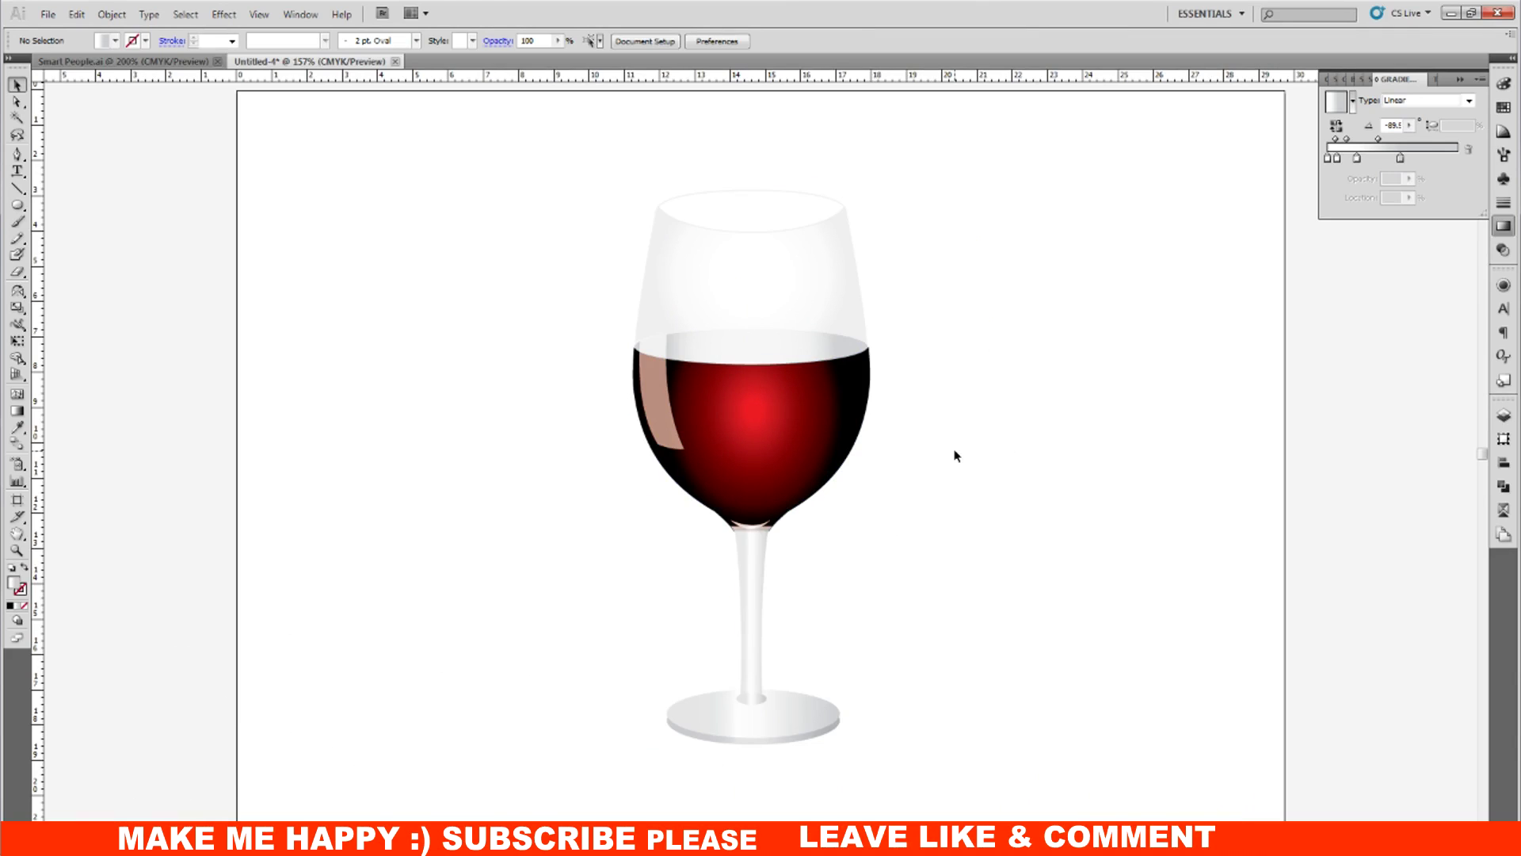
Step: Ungroup the glass, group the stem and base, and send them behind the bowl
{"action": "right_click", "coordinate": [748, 563]}
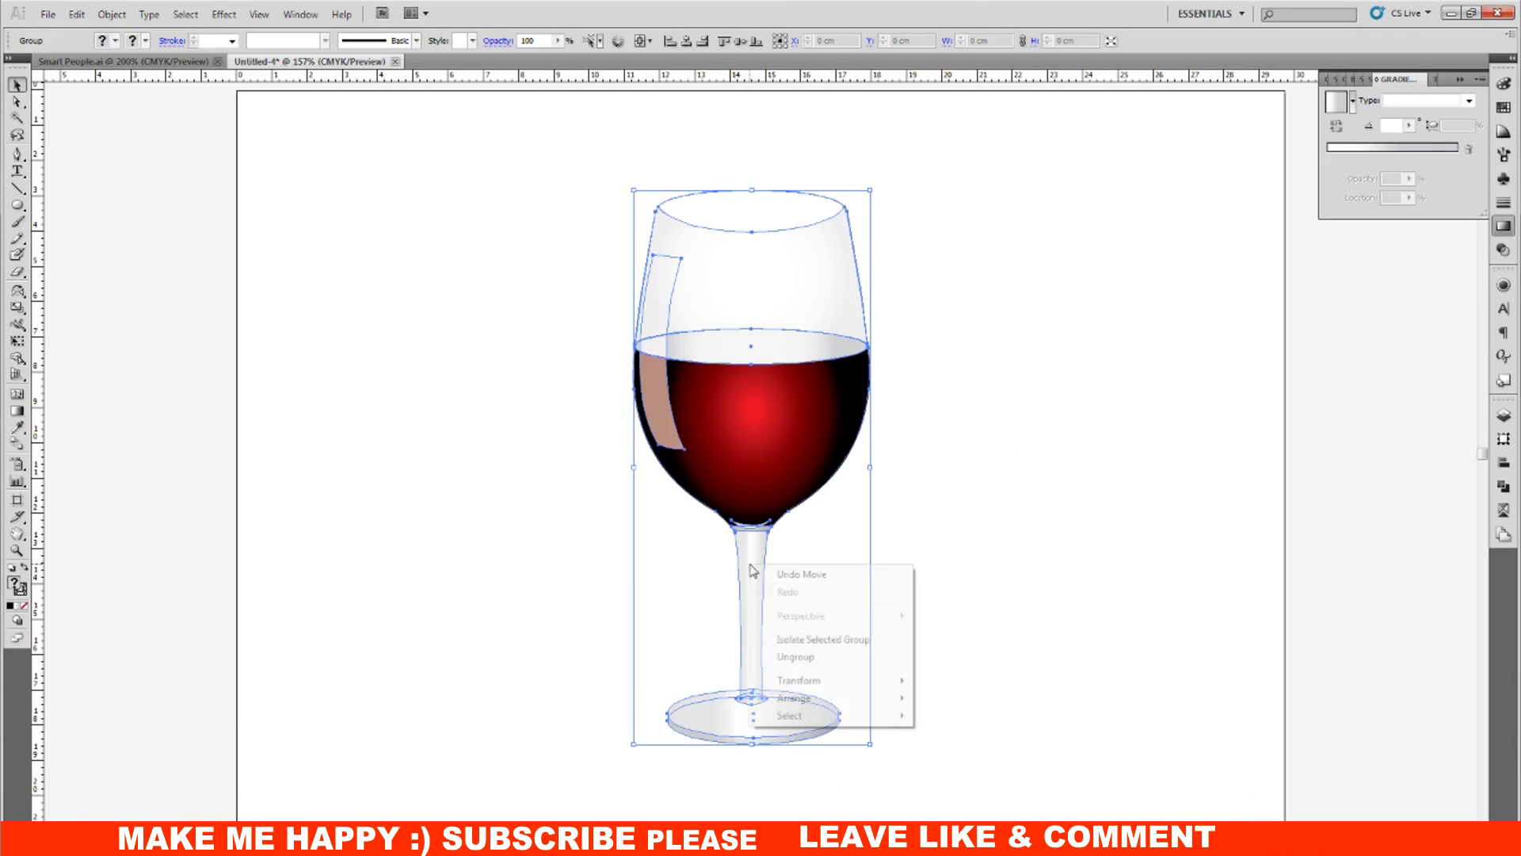
{"action": "left_click", "coordinate": [793, 658]}
{"action": "left_click_drag", "start_coordinate": [883, 754], "coordinate": [632, 570]}
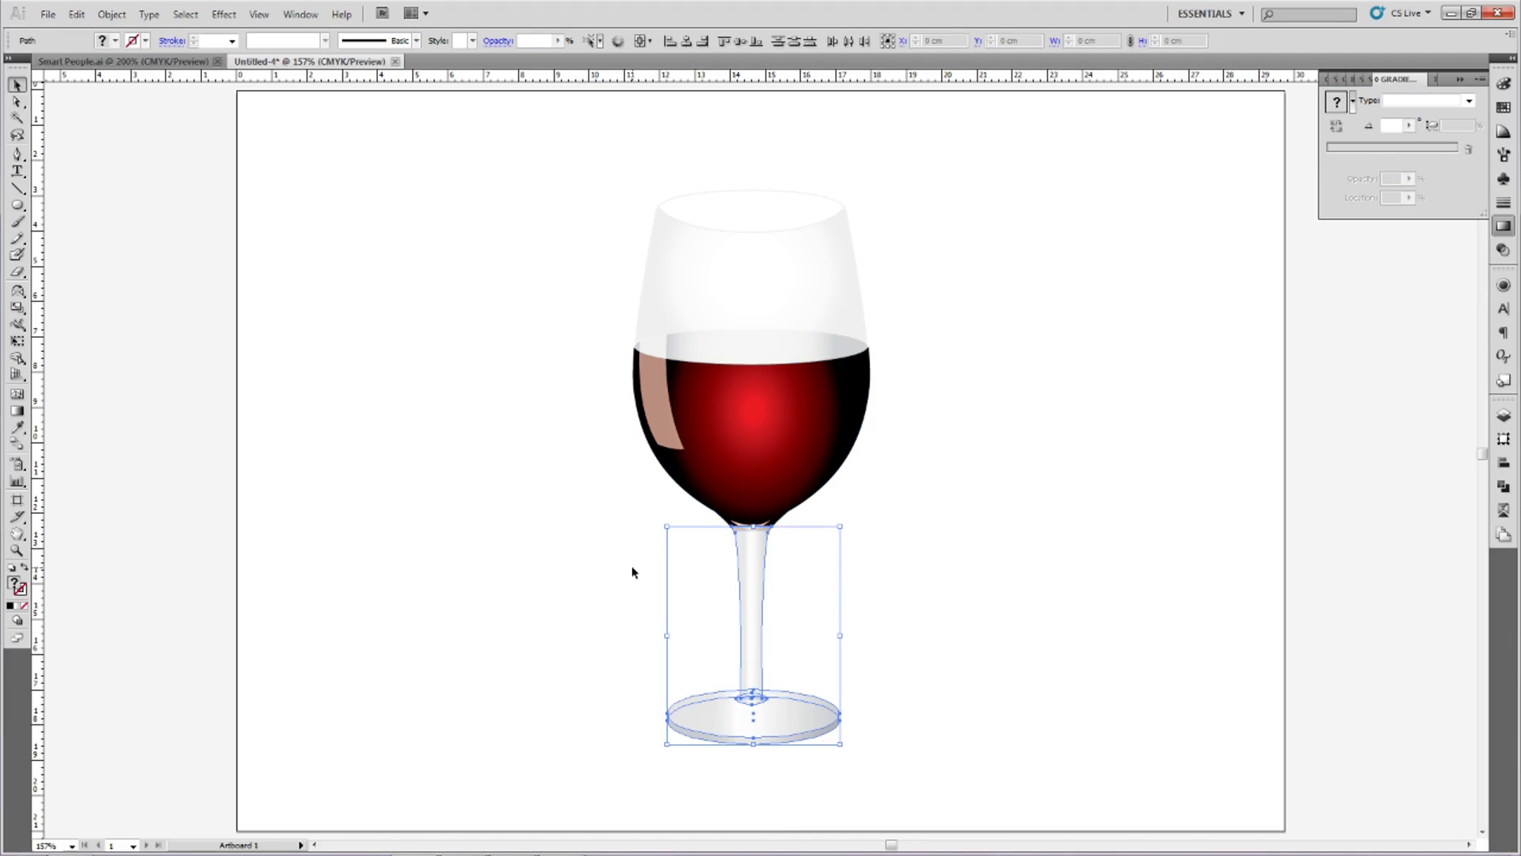
{"action": "key", "text": "ctrl+g"}
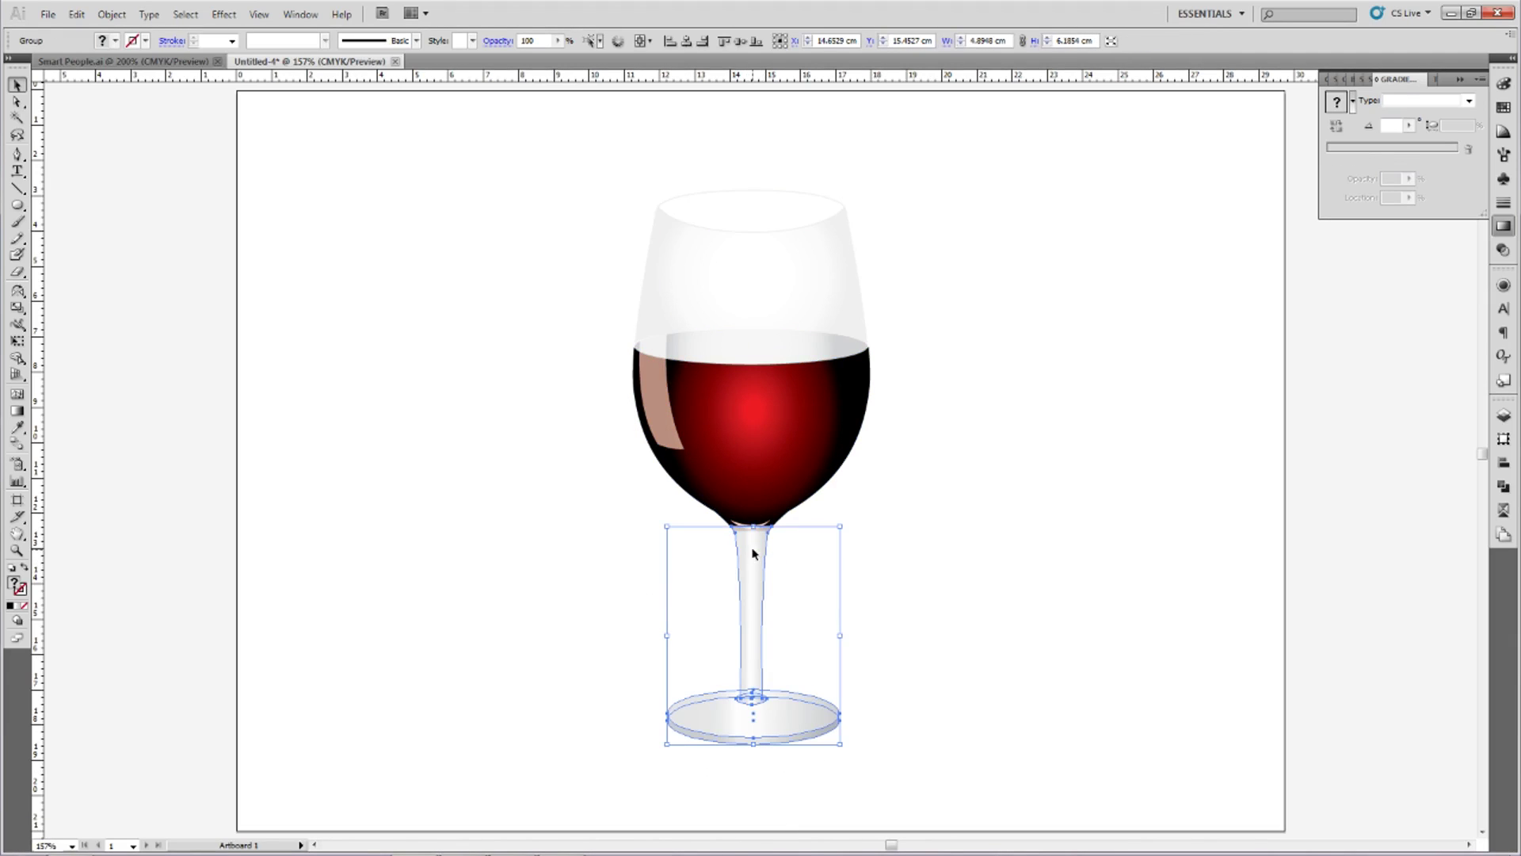
{"action": "right_click", "coordinate": [753, 550]}
{"action": "left_click", "coordinate": [982, 736]}
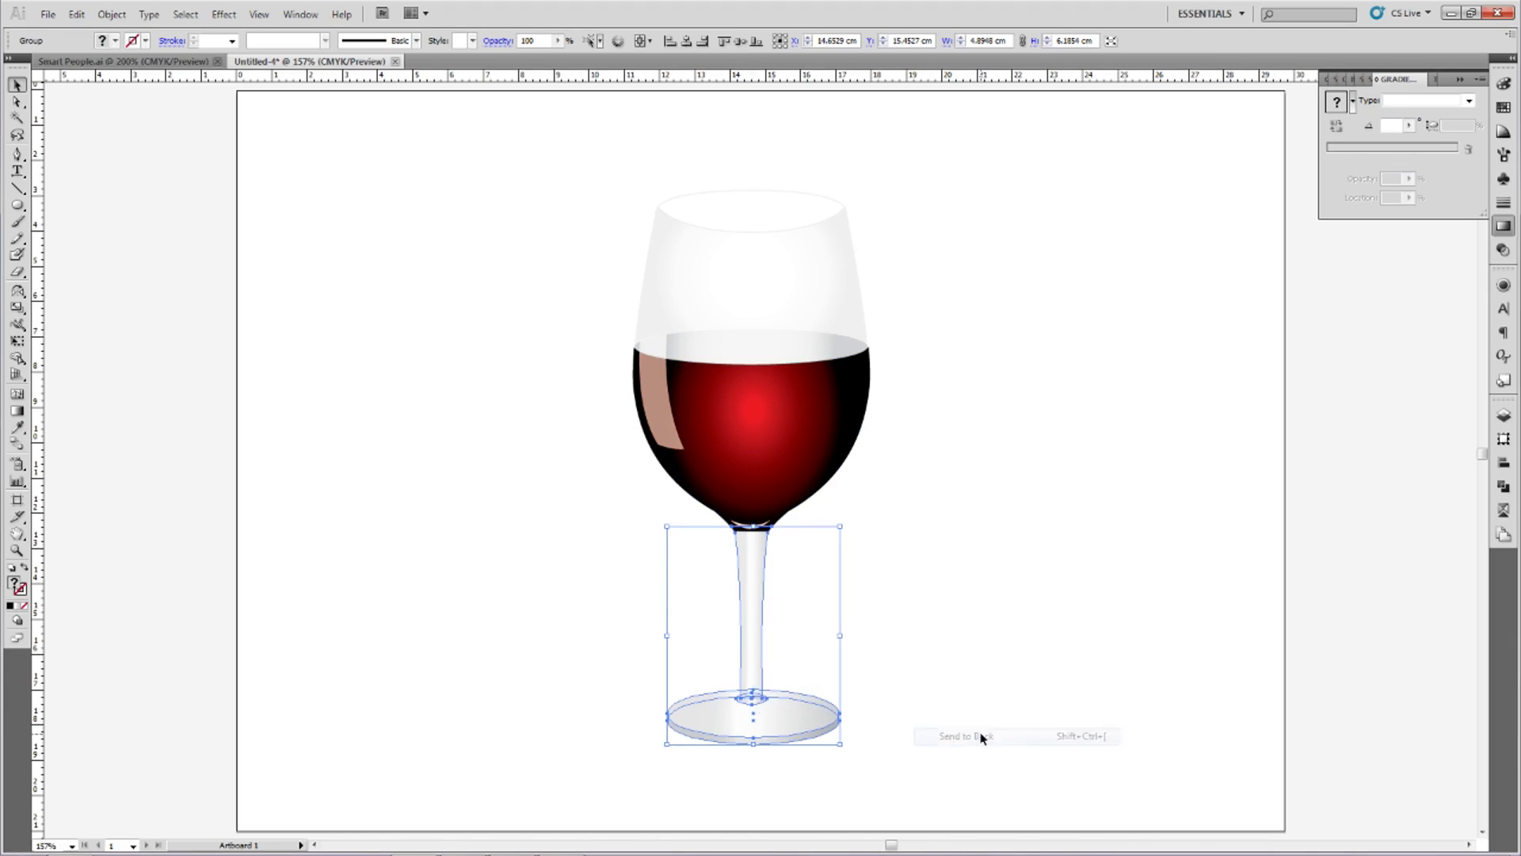
{"action": "left_click", "coordinate": [955, 761]}
Step: Regroup all the wine glass parts into one group
{"action": "left_click_drag", "start_coordinate": [955, 762], "coordinate": [654, 258]}
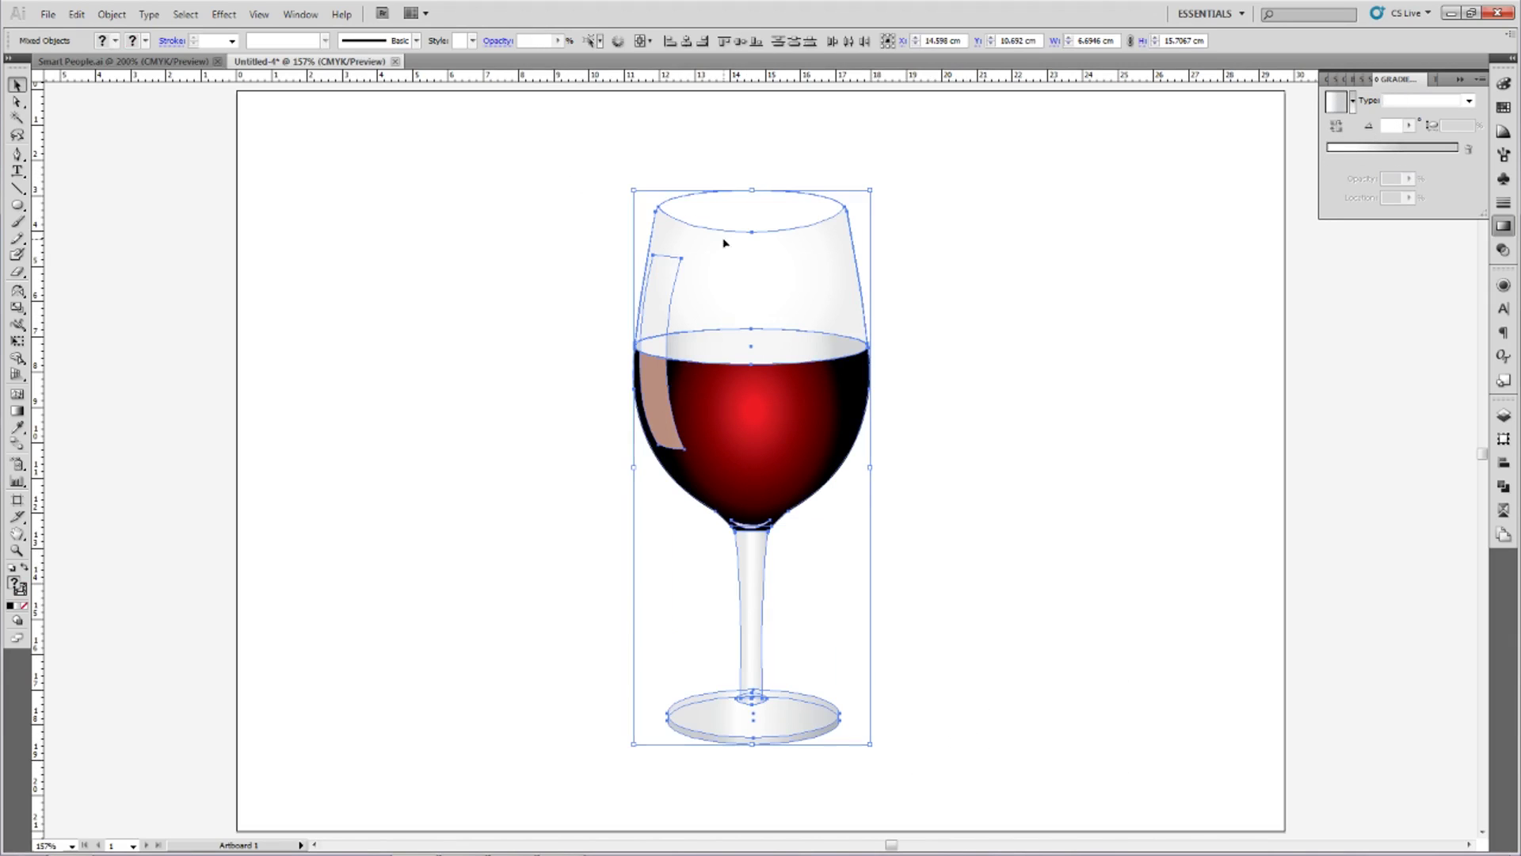
{"action": "key", "text": "ctrl+g"}
{"action": "left_click", "coordinate": [1003, 343]}
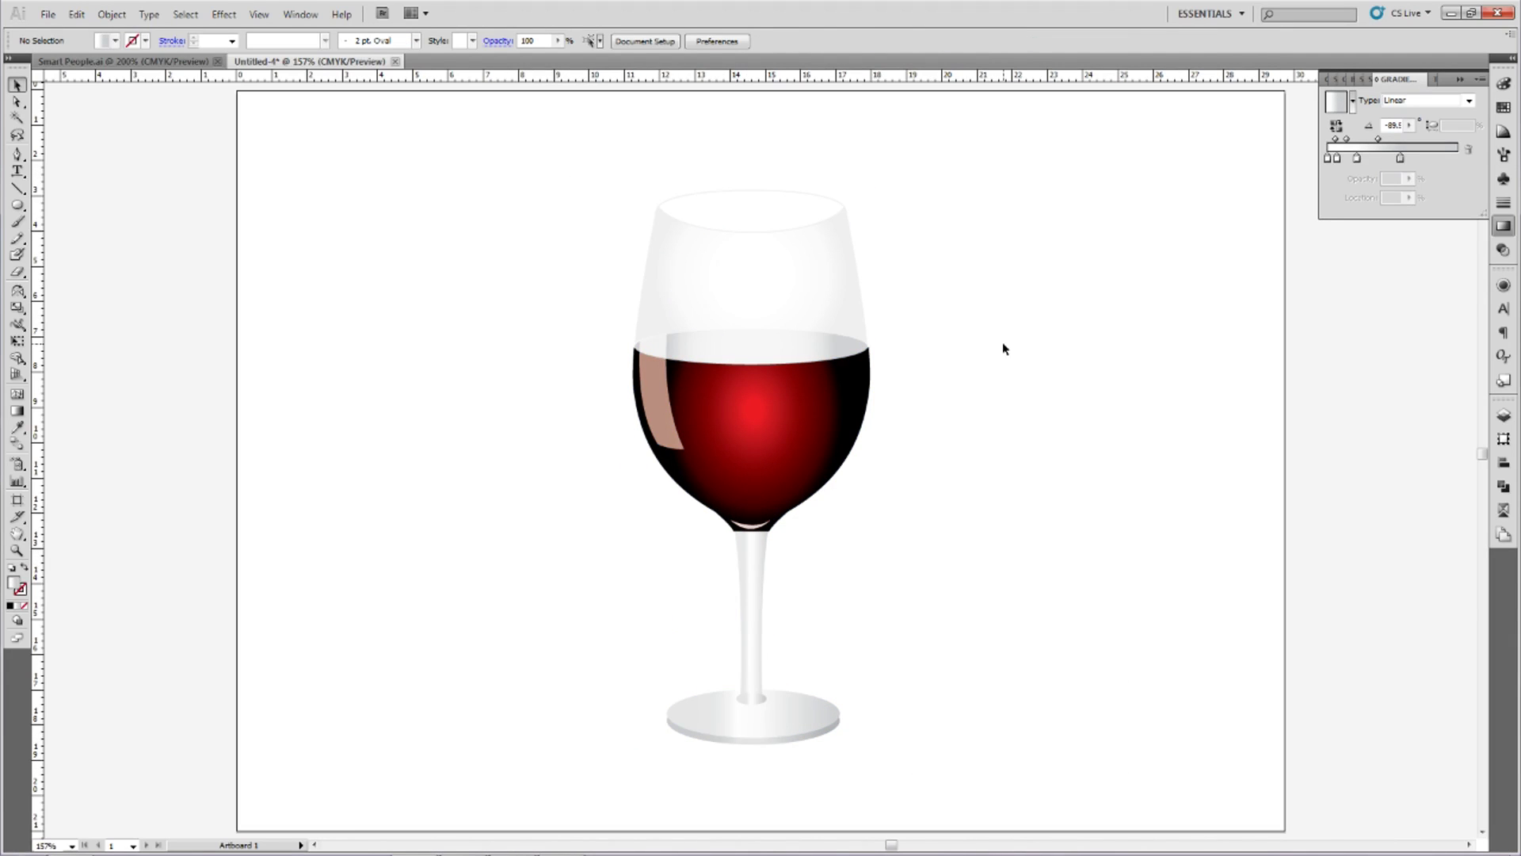